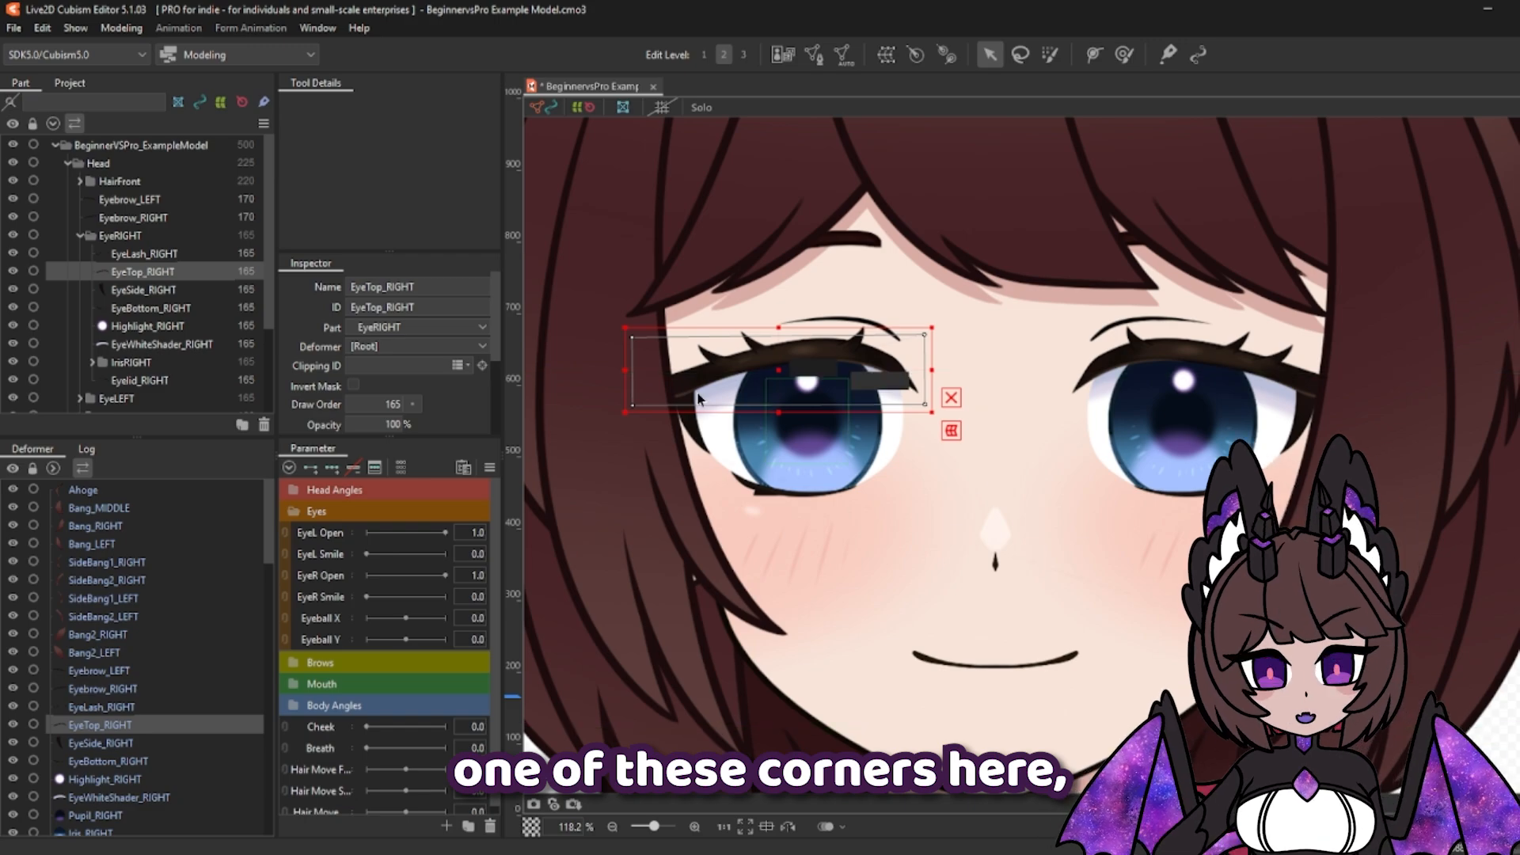
Step: Try moving the outer upper corner of EyeTop_RIGHT's mesh, and undo the move
{"action": "left_click_drag", "start_coordinate": [633, 339], "coordinate": [707, 271]}
{"action": "key", "text": "ctrl+z"}
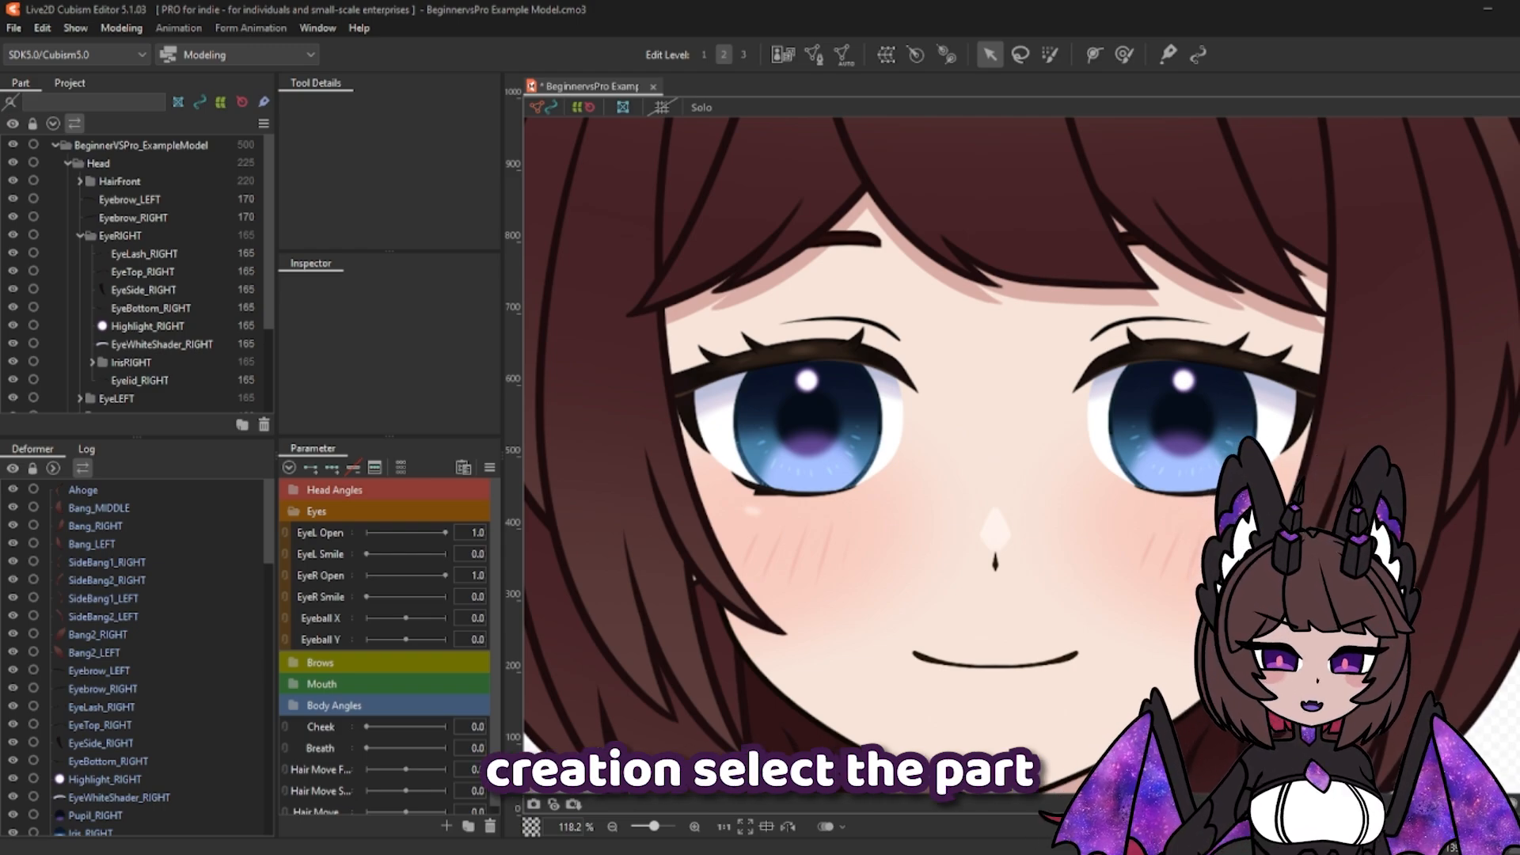
Step: Generate an automatic mesh for EyeTop_RIGHT using the Standard preset
{"action": "left_click", "coordinate": [818, 362]}
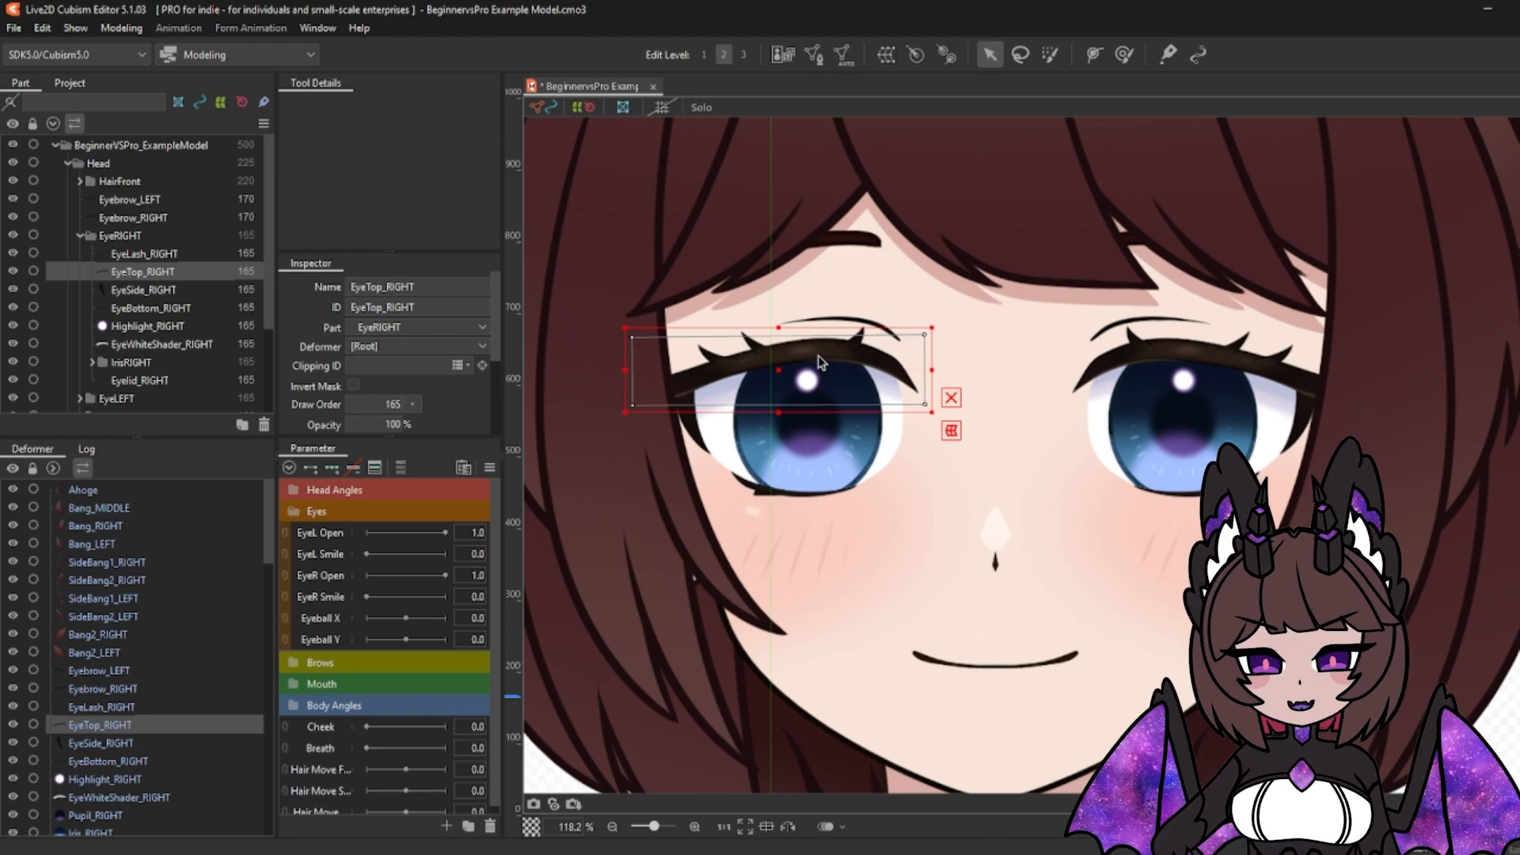
{"action": "left_click", "coordinate": [848, 64]}
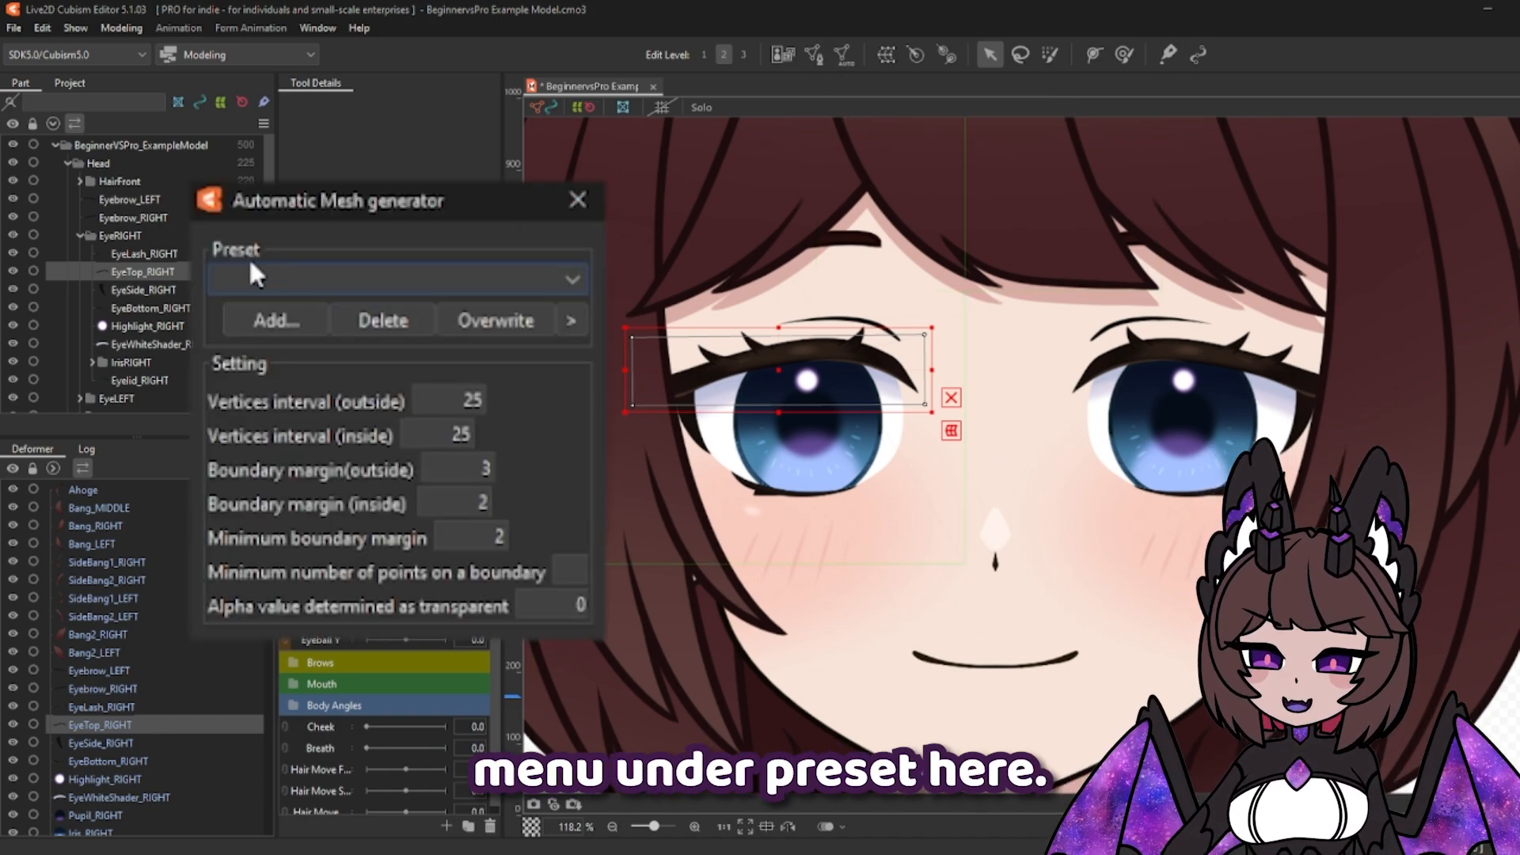
{"action": "left_click", "coordinate": [574, 274]}
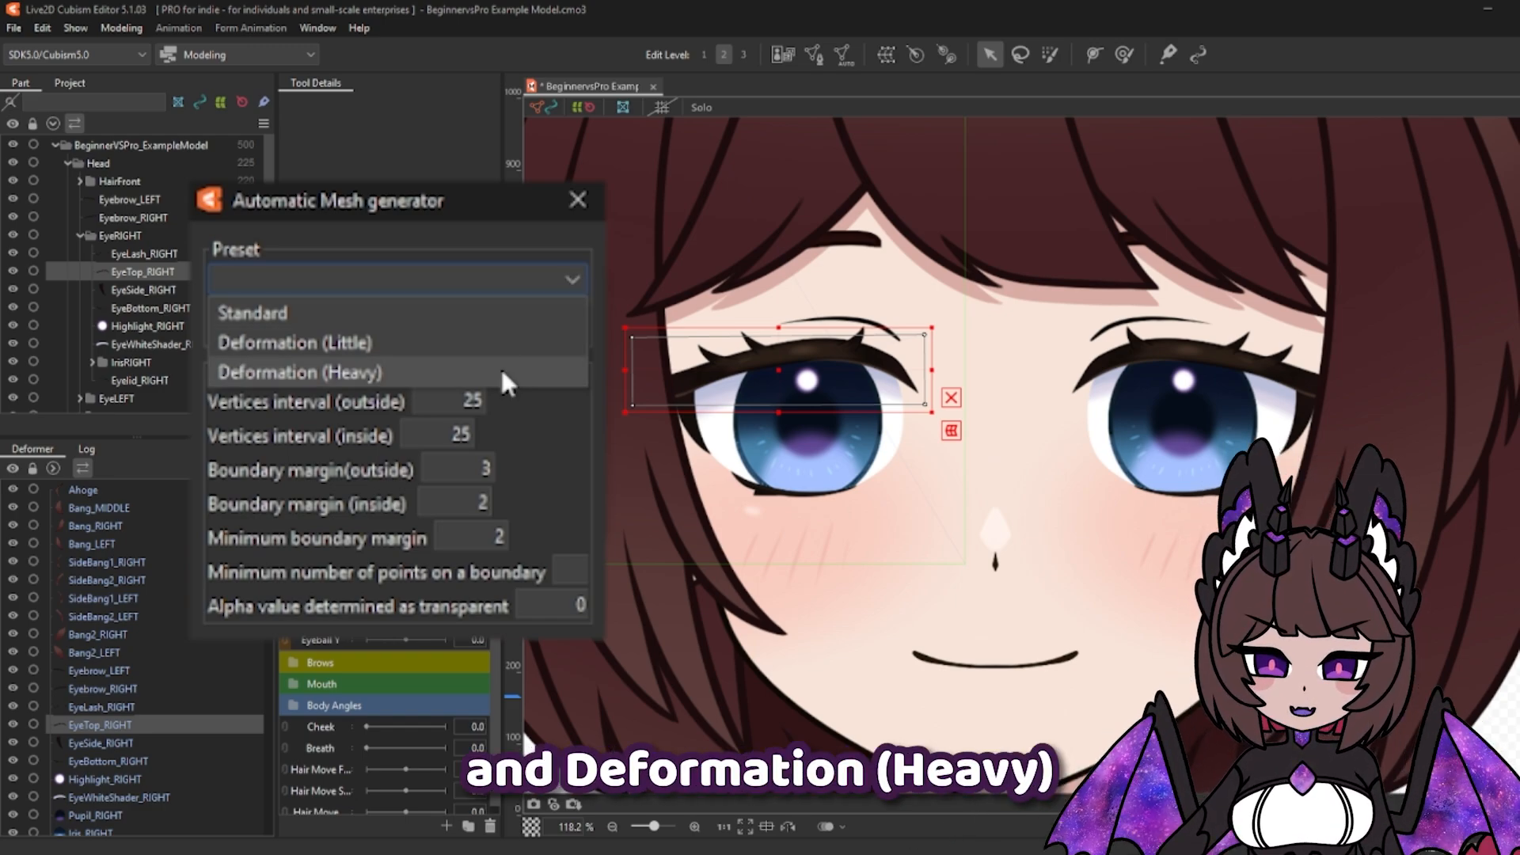
{"action": "left_click", "coordinate": [503, 312]}
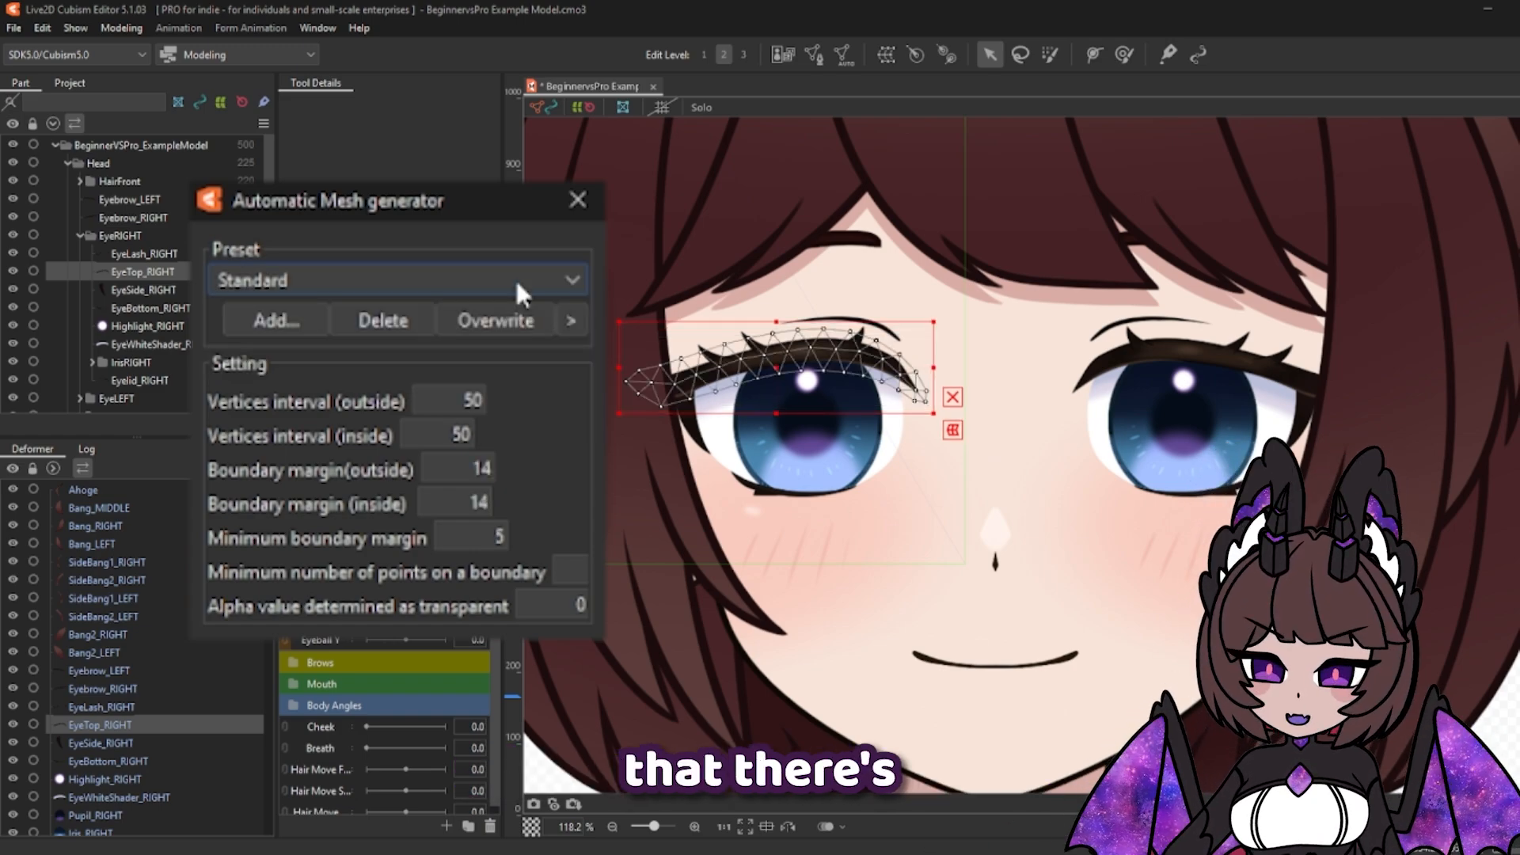
Step: Try the Deformation (Little) and Deformation (Heavy) presets on EyeTop_RIGHT's automatic mesh
{"action": "left_click", "coordinate": [514, 279]}
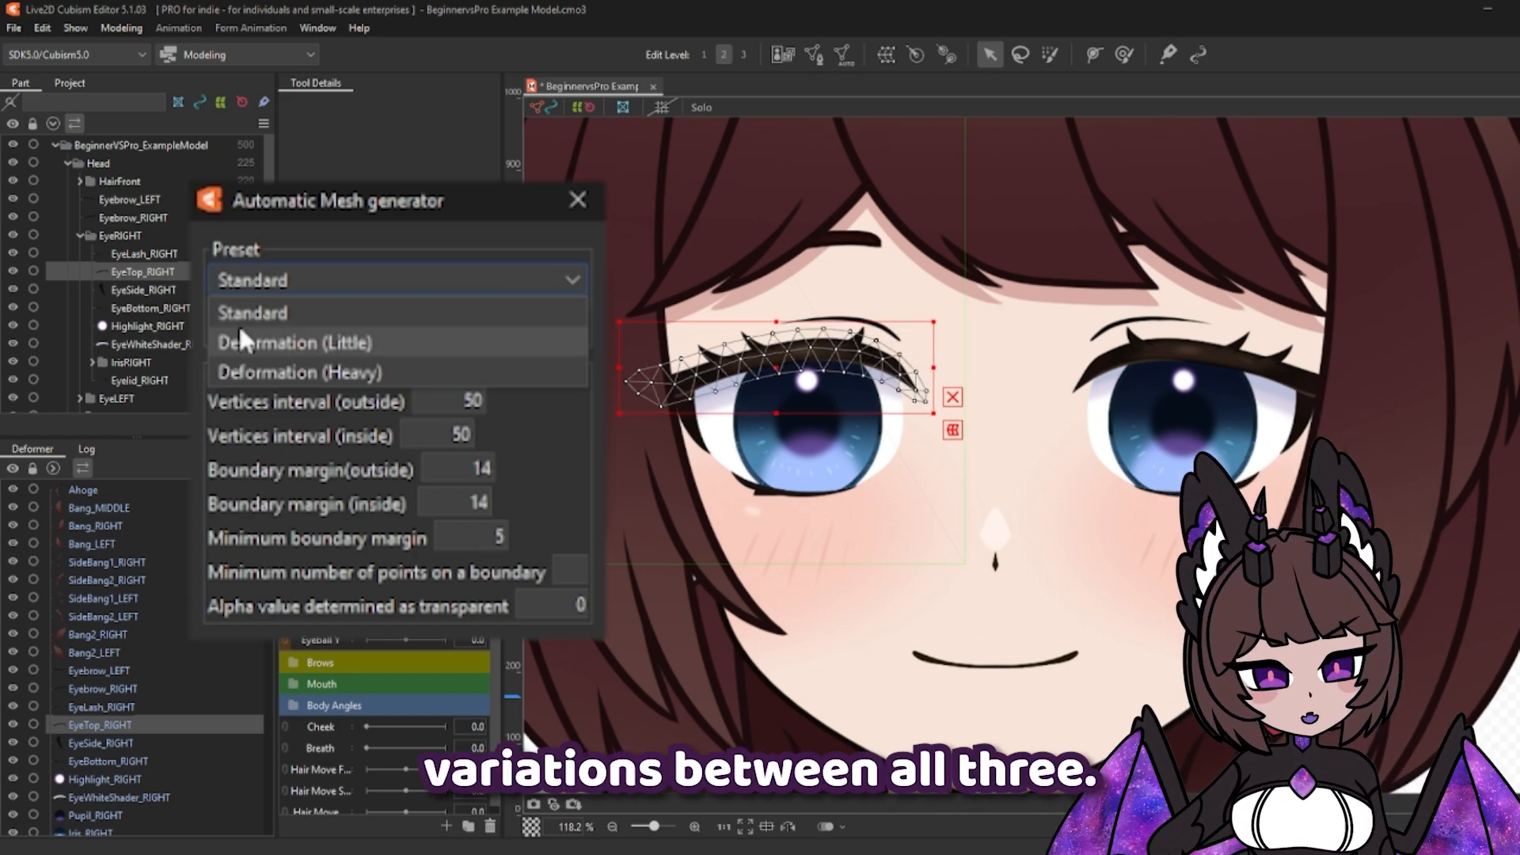
{"action": "left_click", "coordinate": [556, 272]}
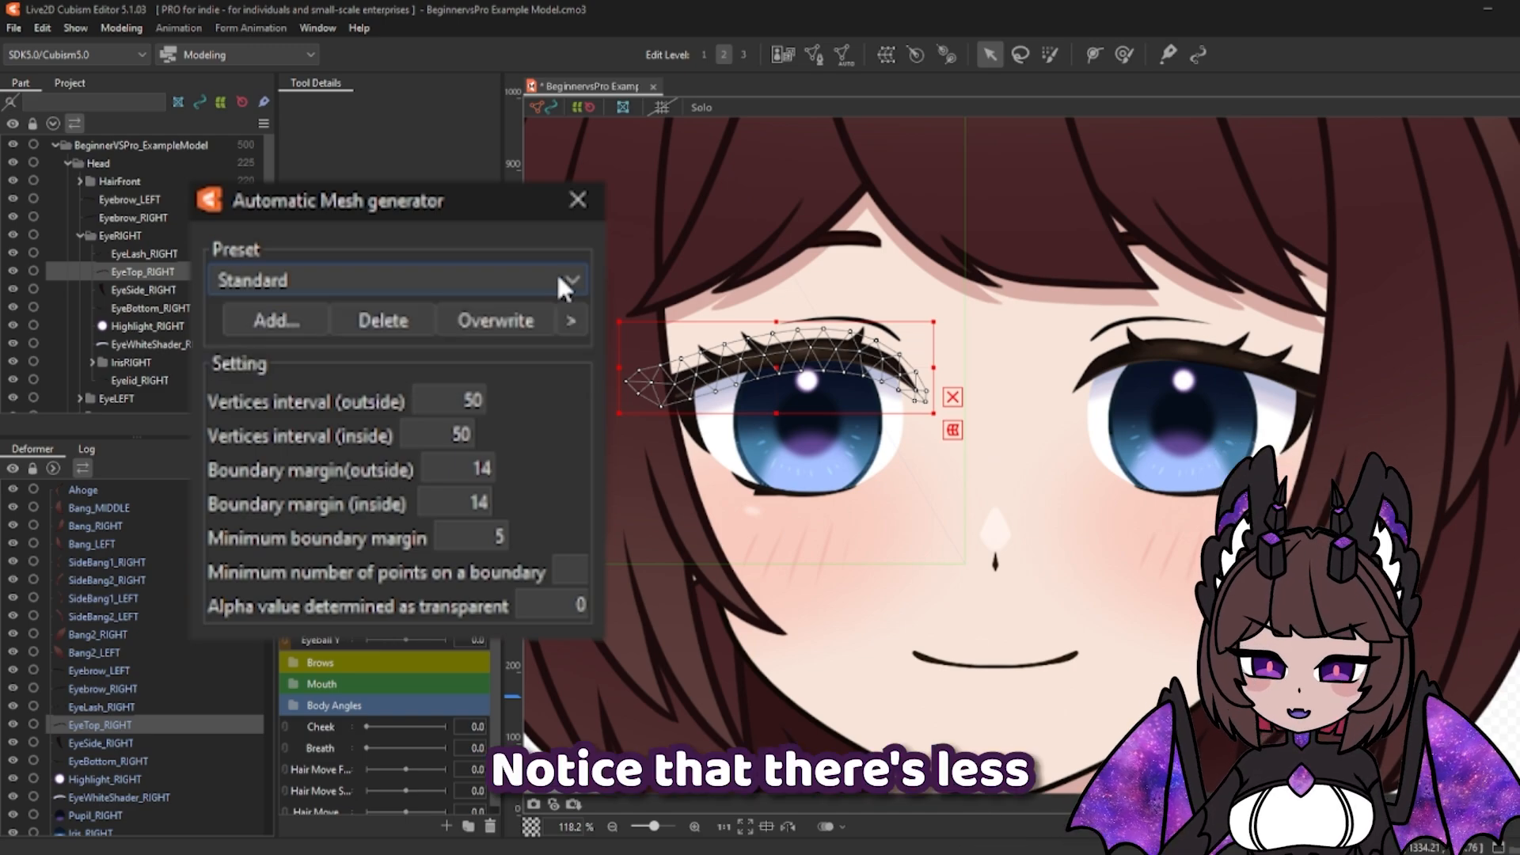
{"action": "left_click", "coordinate": [558, 272]}
{"action": "left_click", "coordinate": [400, 342]}
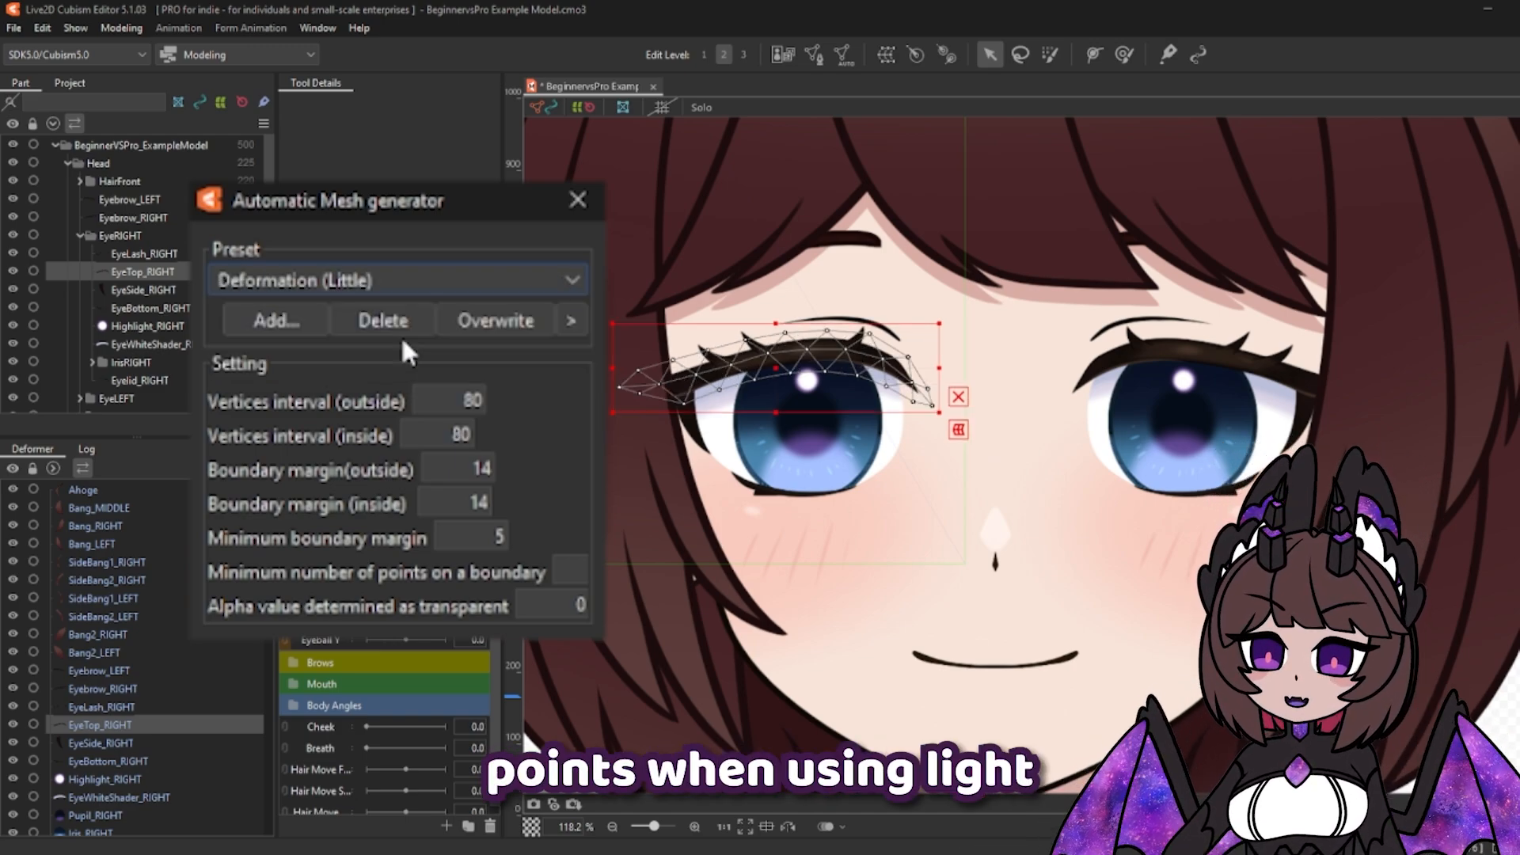
{"action": "left_click", "coordinate": [483, 278]}
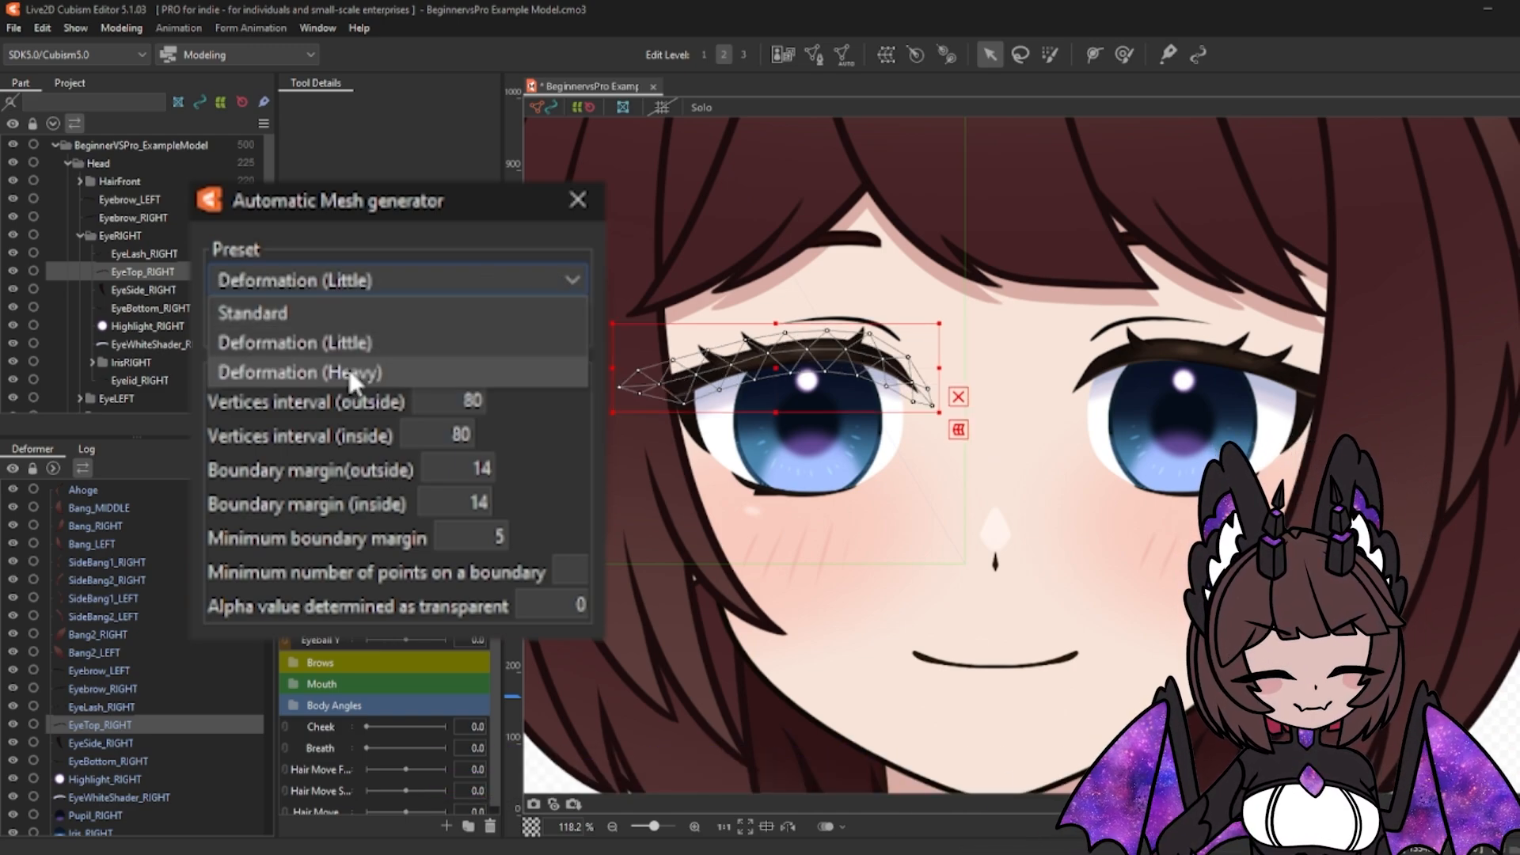
{"action": "left_click", "coordinate": [348, 373]}
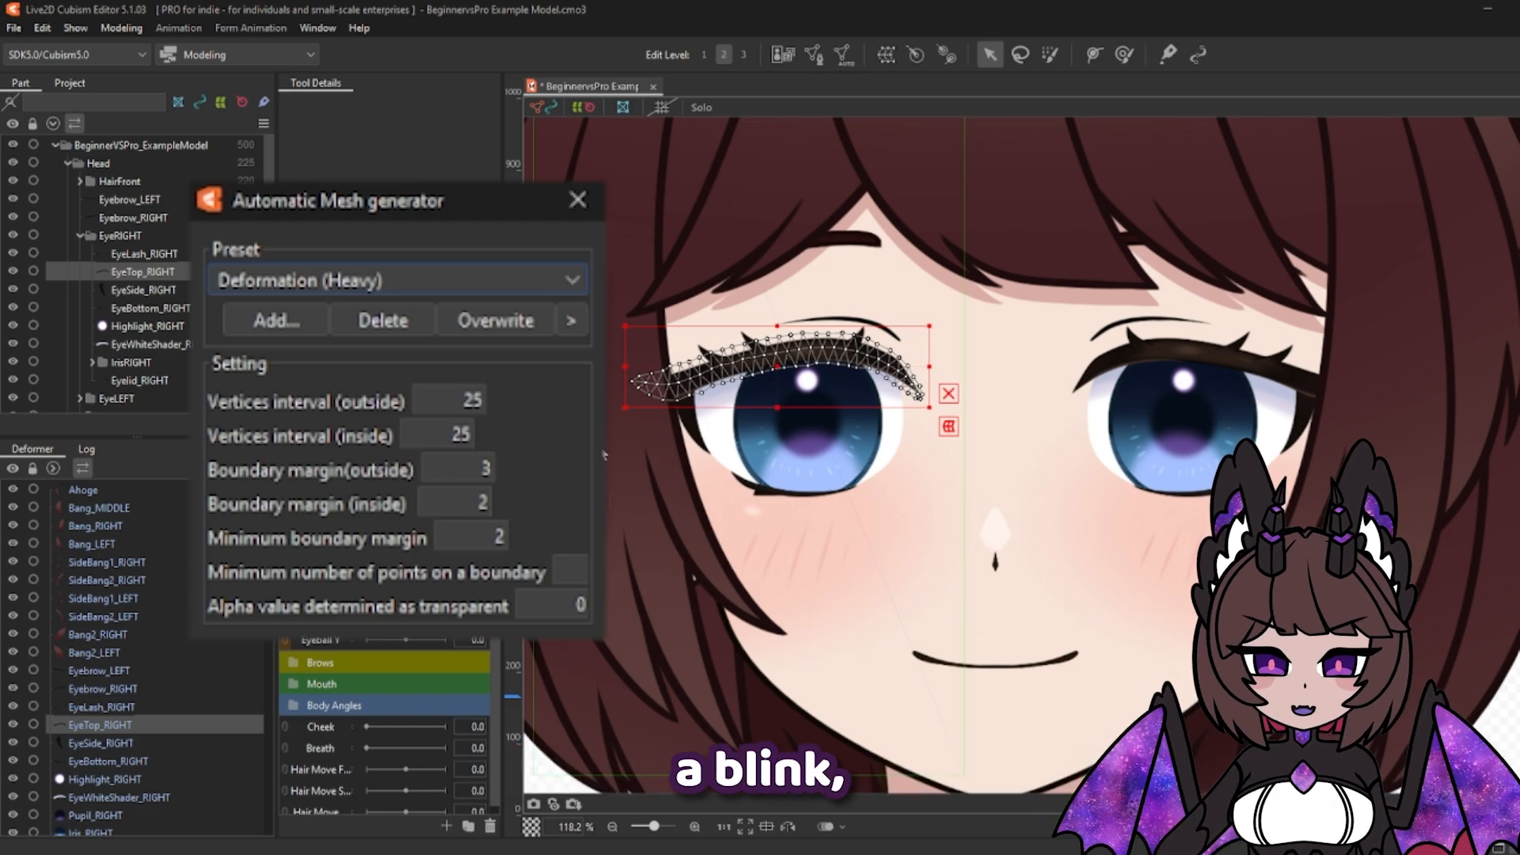
Step: Reapply the Standard preset to EyeTop_RIGHT, with vertices intervals of 26 outside and 37 inside
{"action": "left_click", "coordinate": [353, 283]}
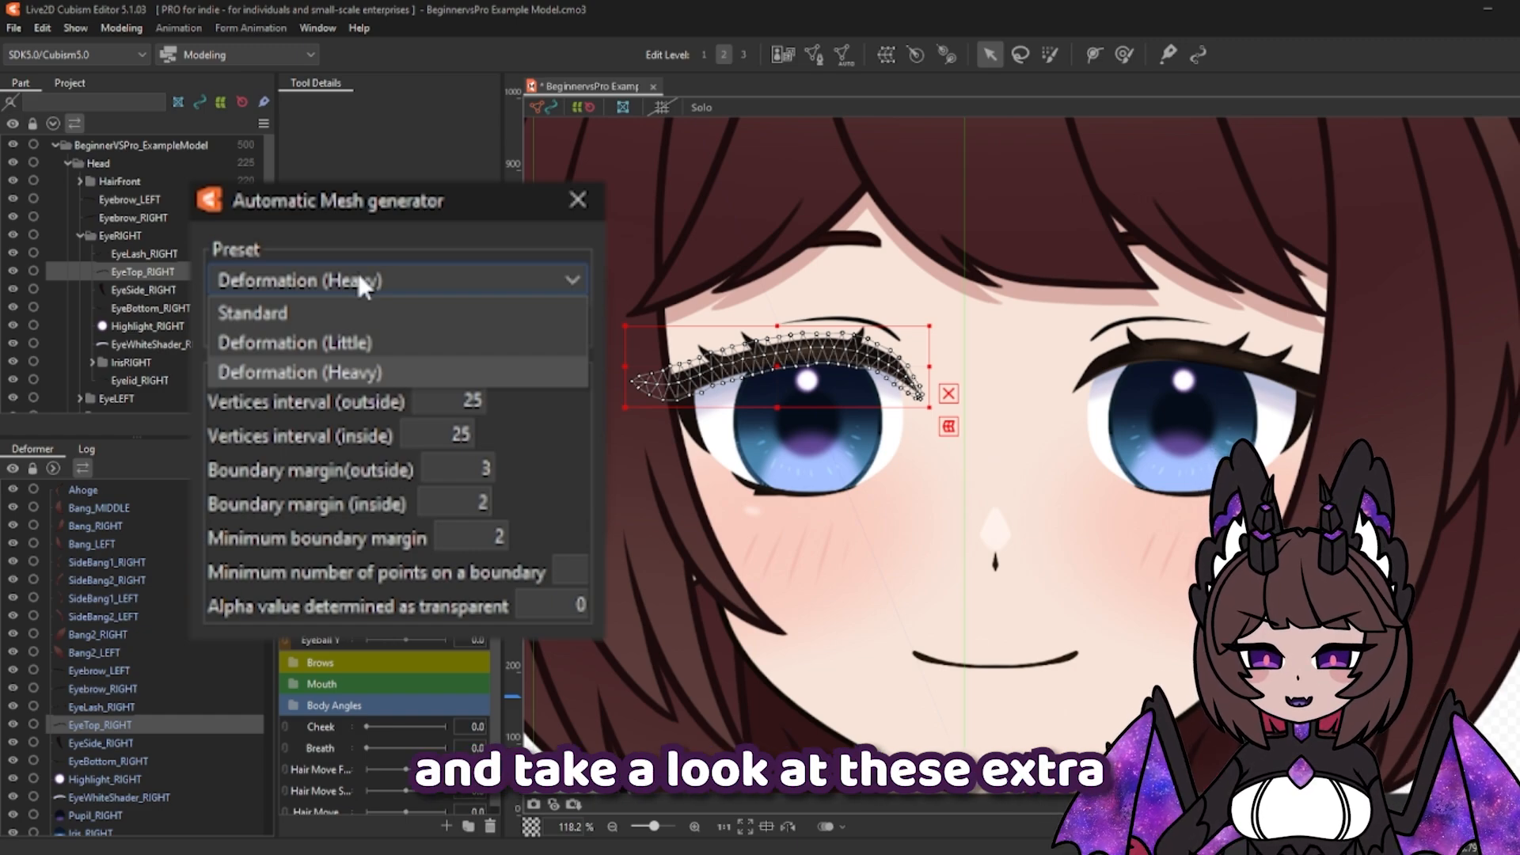
{"action": "left_click", "coordinate": [326, 312]}
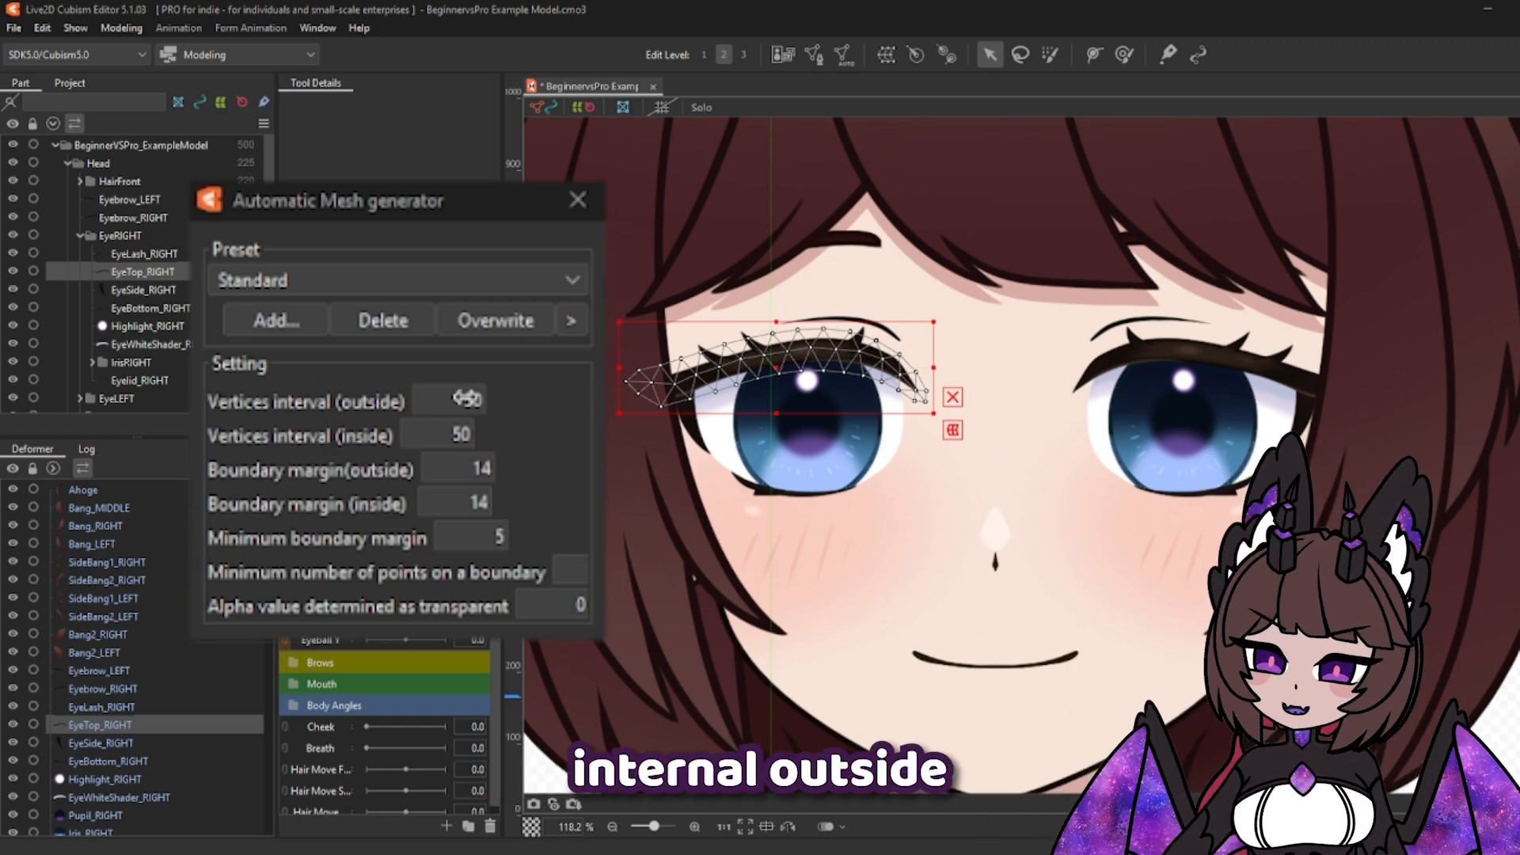
{"action": "left_click_drag", "start_coordinate": [447, 400], "coordinate": [438, 442]}
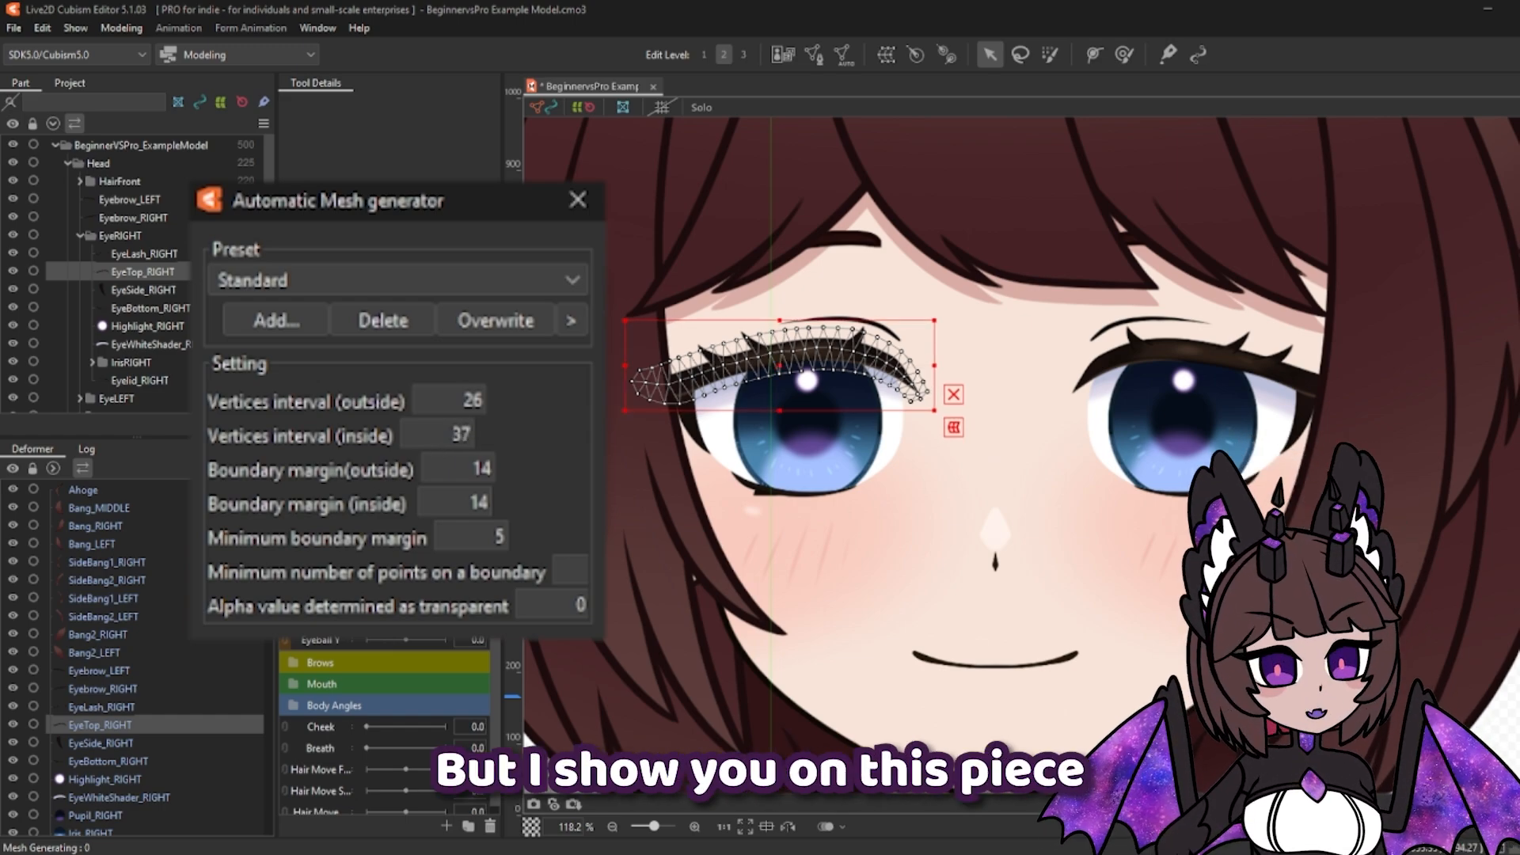
Step: Generate an automatic mesh for SideBang1_RIGHT using the Standard preset
{"action": "left_click", "coordinate": [665, 524]}
{"action": "left_click", "coordinate": [472, 284]}
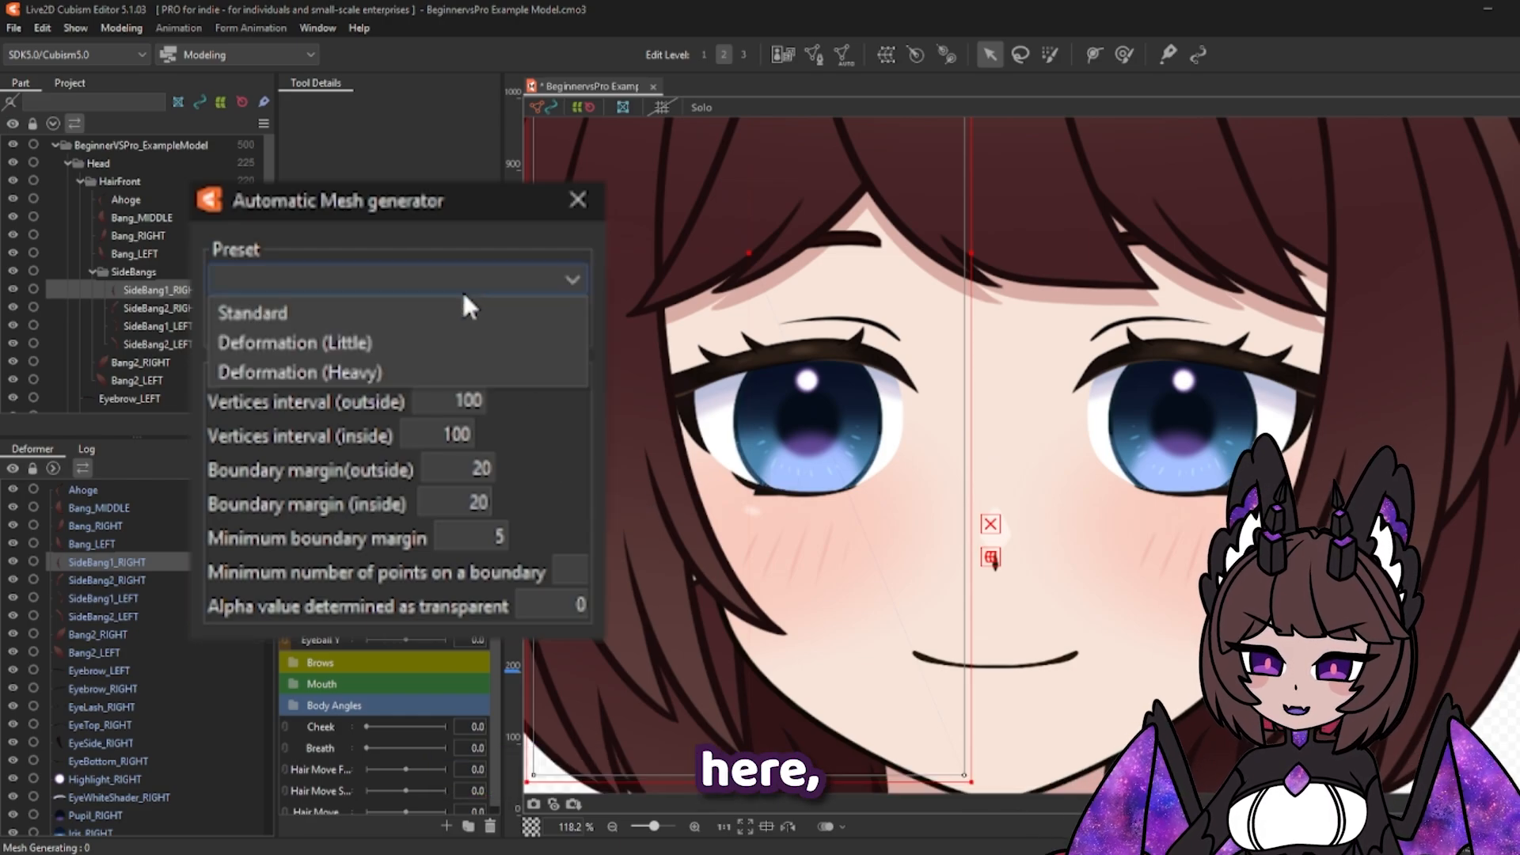
{"action": "left_click", "coordinate": [444, 310]}
{"action": "scroll", "coordinate": [896, 413], "scroll_direction": "down", "scroll_amount": 5}
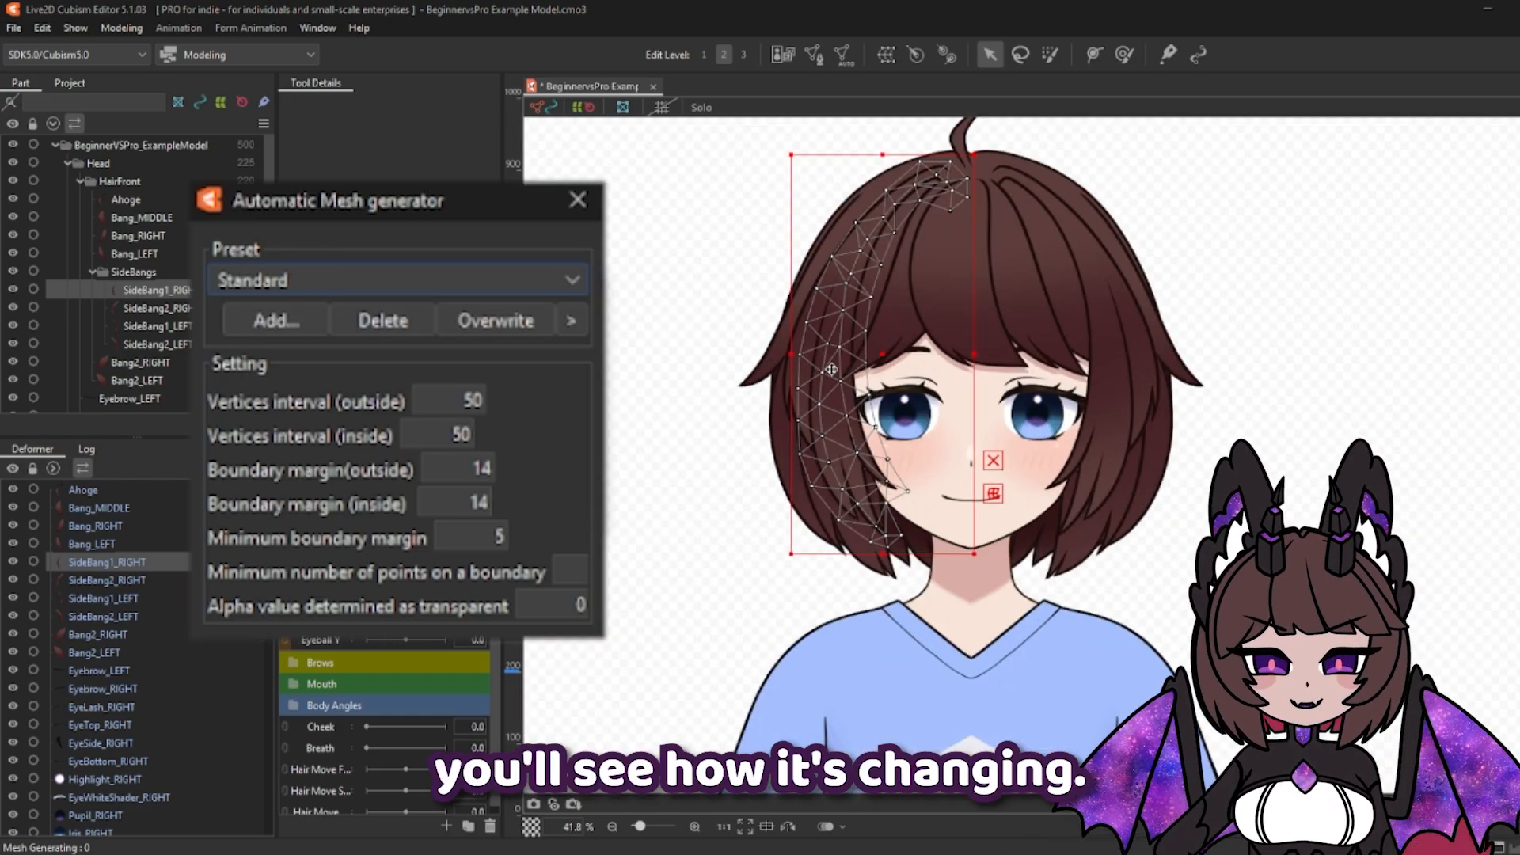
{"action": "scroll", "coordinate": [831, 369], "scroll_direction": "up", "scroll_amount": 3}
Step: Adjust the vertices interval and boundary margin of SideBang1_RIGHT's mesh, and close the Automatic Mesh generator
{"action": "mouse_move", "coordinate": [455, 435]}
{"action": "left_mouse_down"}
{"action": "mouse_move", "coordinate": [430, 435]}
{"action": "mouse_move", "coordinate": [455, 435]}
{"action": "left_mouse_up"}
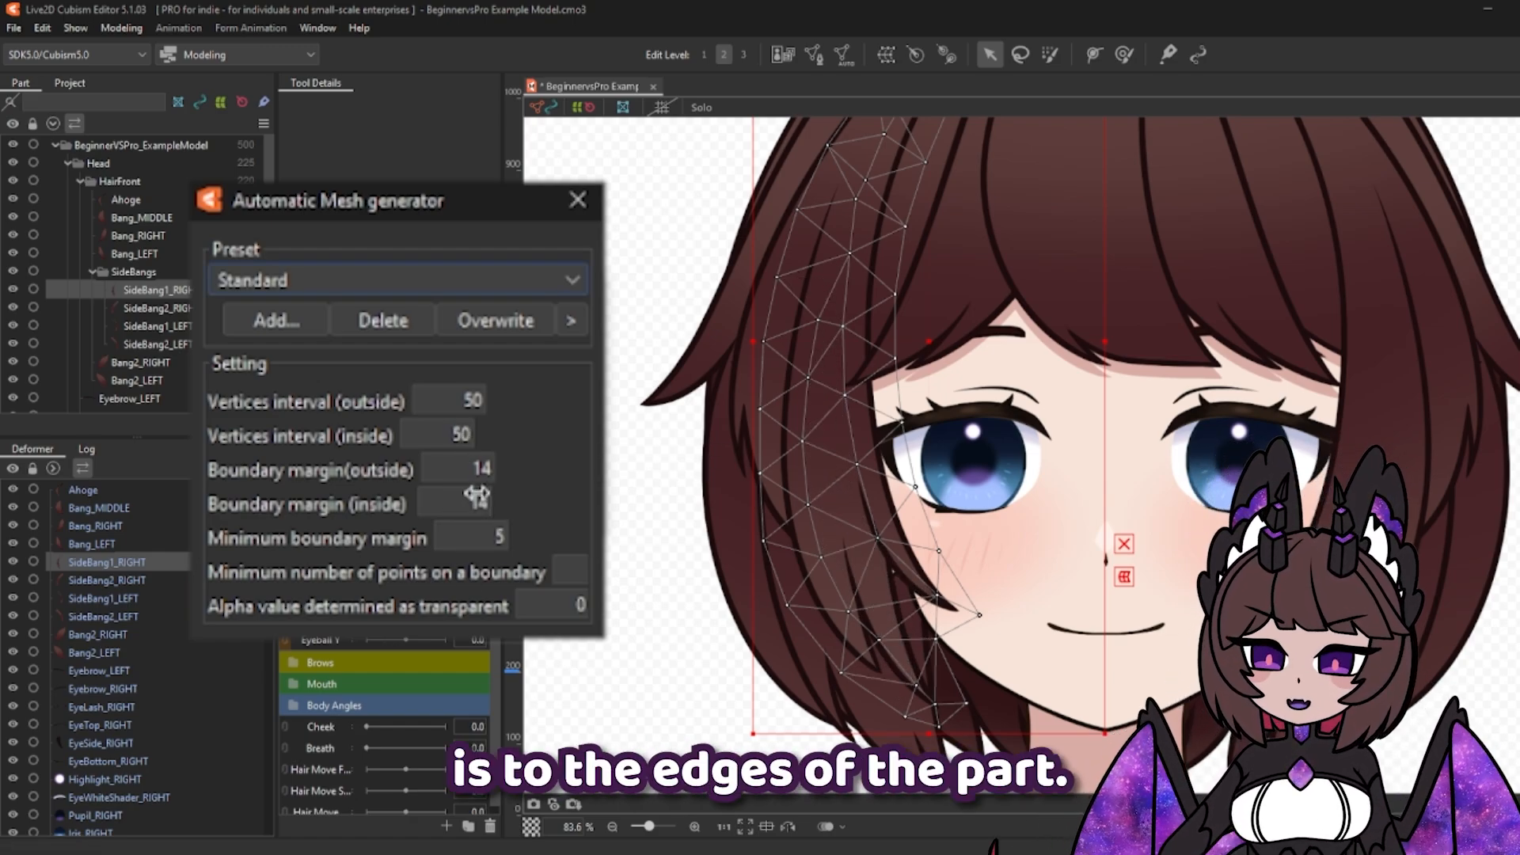
{"action": "left_click_drag", "start_coordinate": [478, 468], "coordinate": [481, 468]}
{"action": "left_click", "coordinate": [578, 199]}
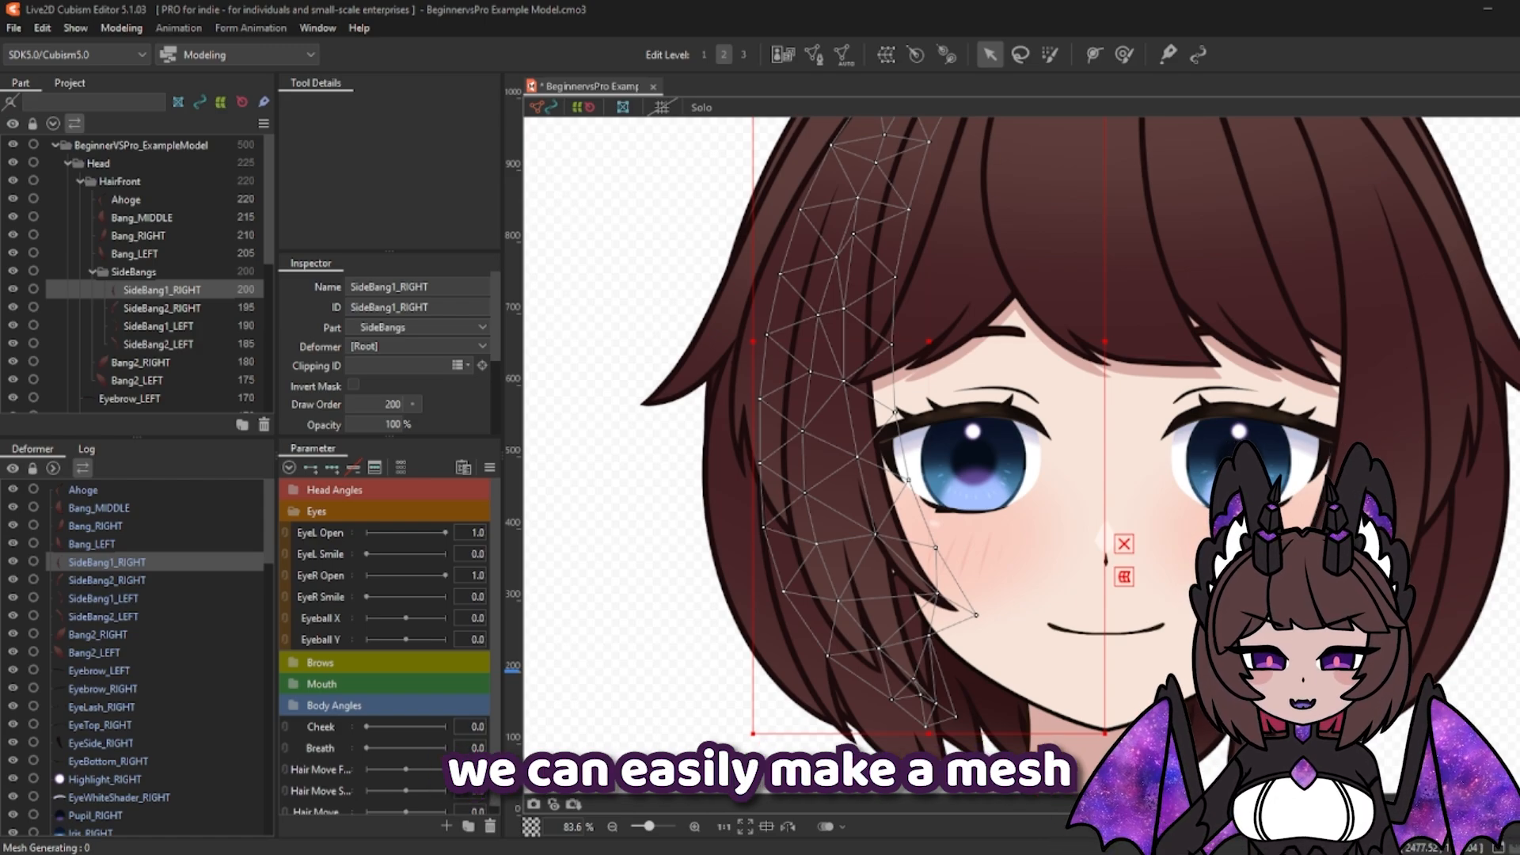
Step: Generate an automatic mesh for EyeSide_RIGHT using the Standard preset, and close the generator
{"action": "left_click", "coordinate": [1004, 430]}
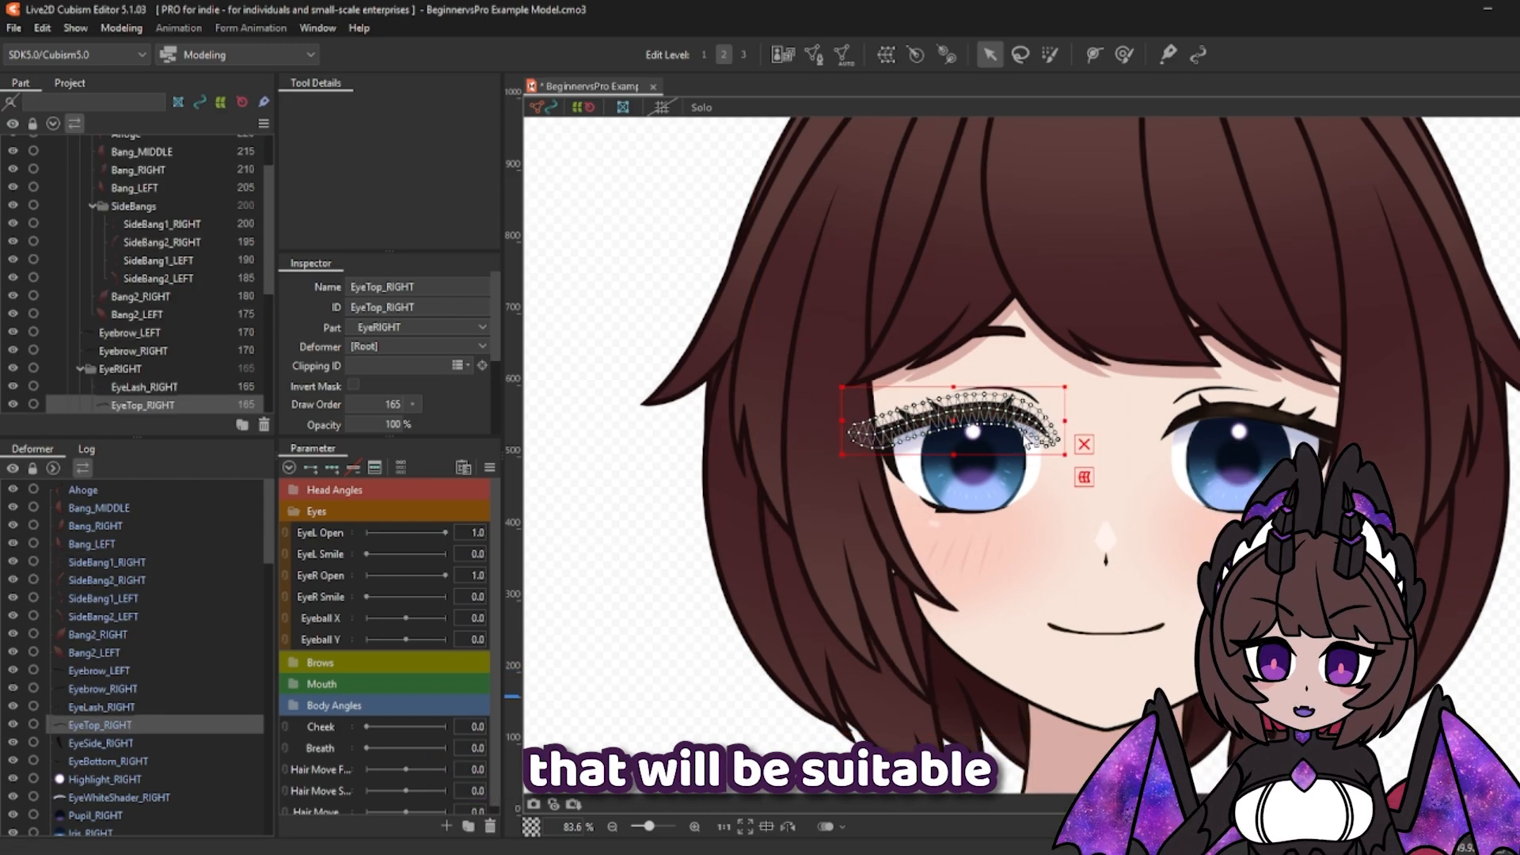
{"action": "scroll", "coordinate": [1004, 429], "scroll_direction": "up", "scroll_amount": 2}
{"action": "scroll", "coordinate": [1004, 429], "scroll_direction": "up", "scroll_amount": 2}
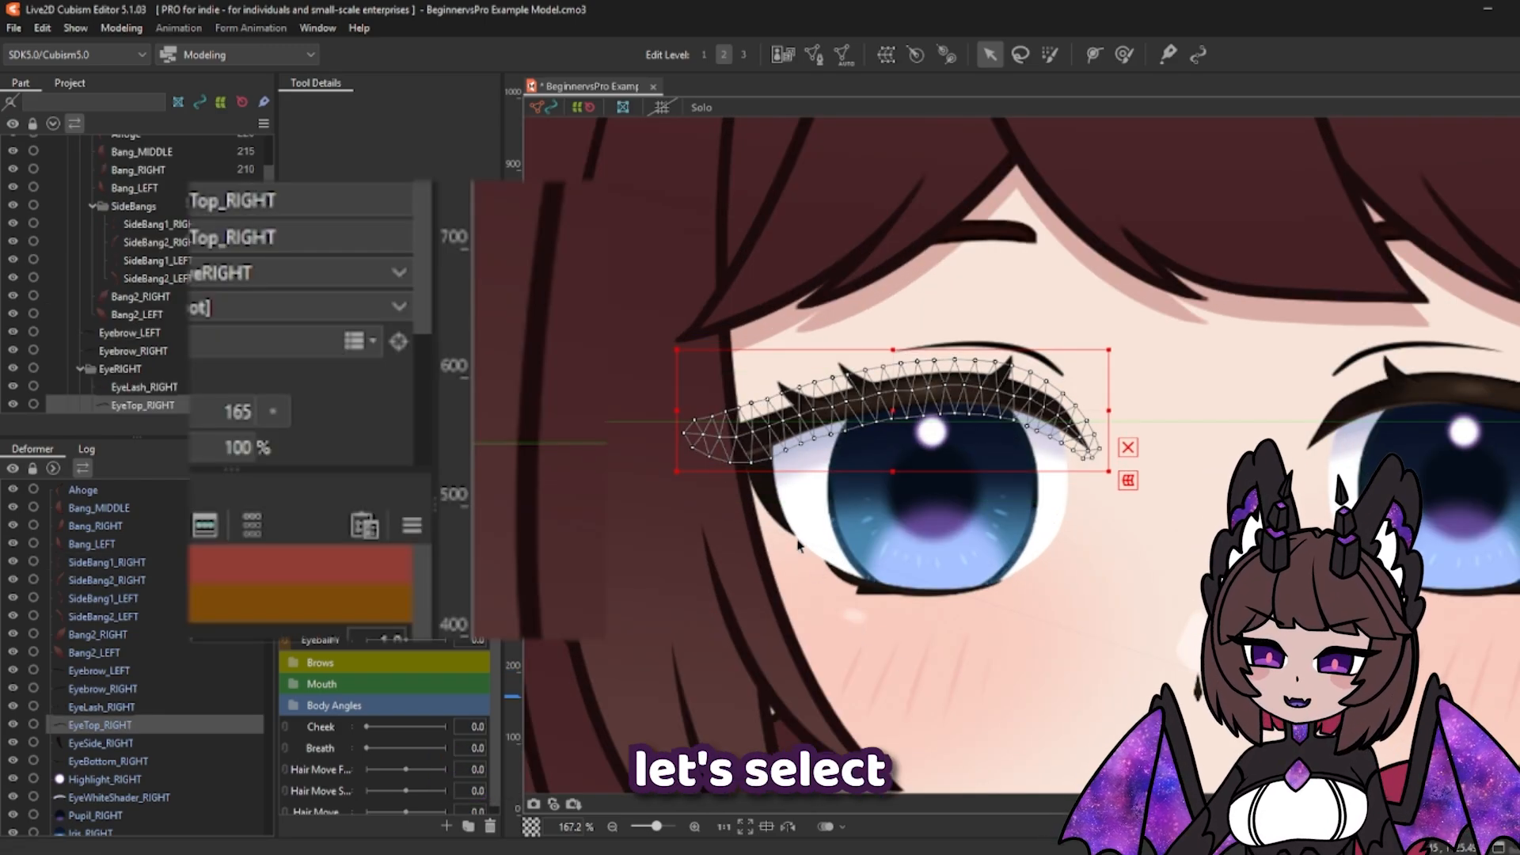
{"action": "left_click", "coordinate": [776, 509]}
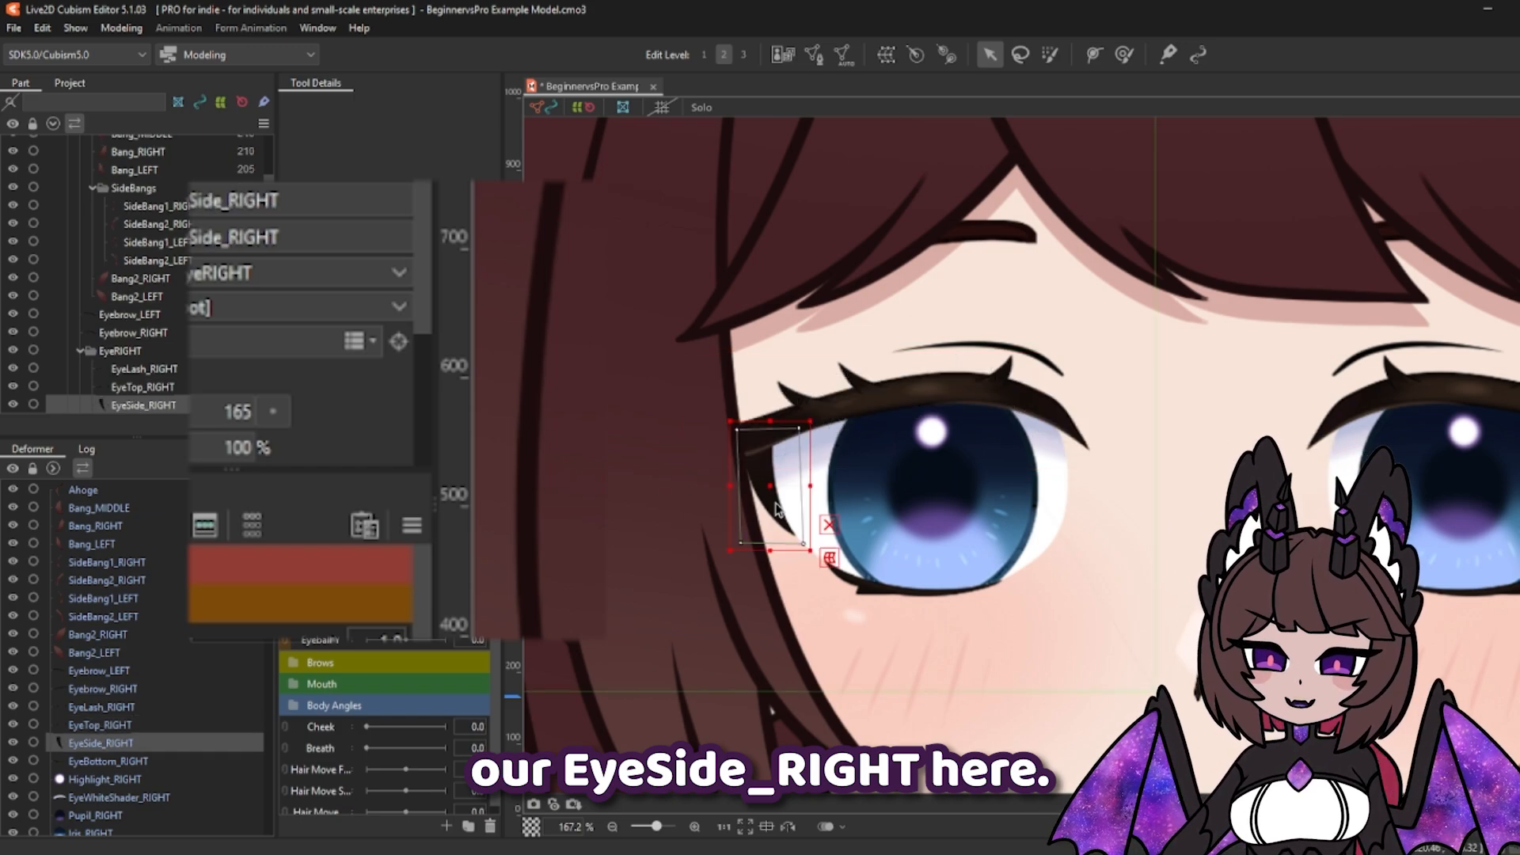
{"action": "left_click", "coordinate": [844, 57]}
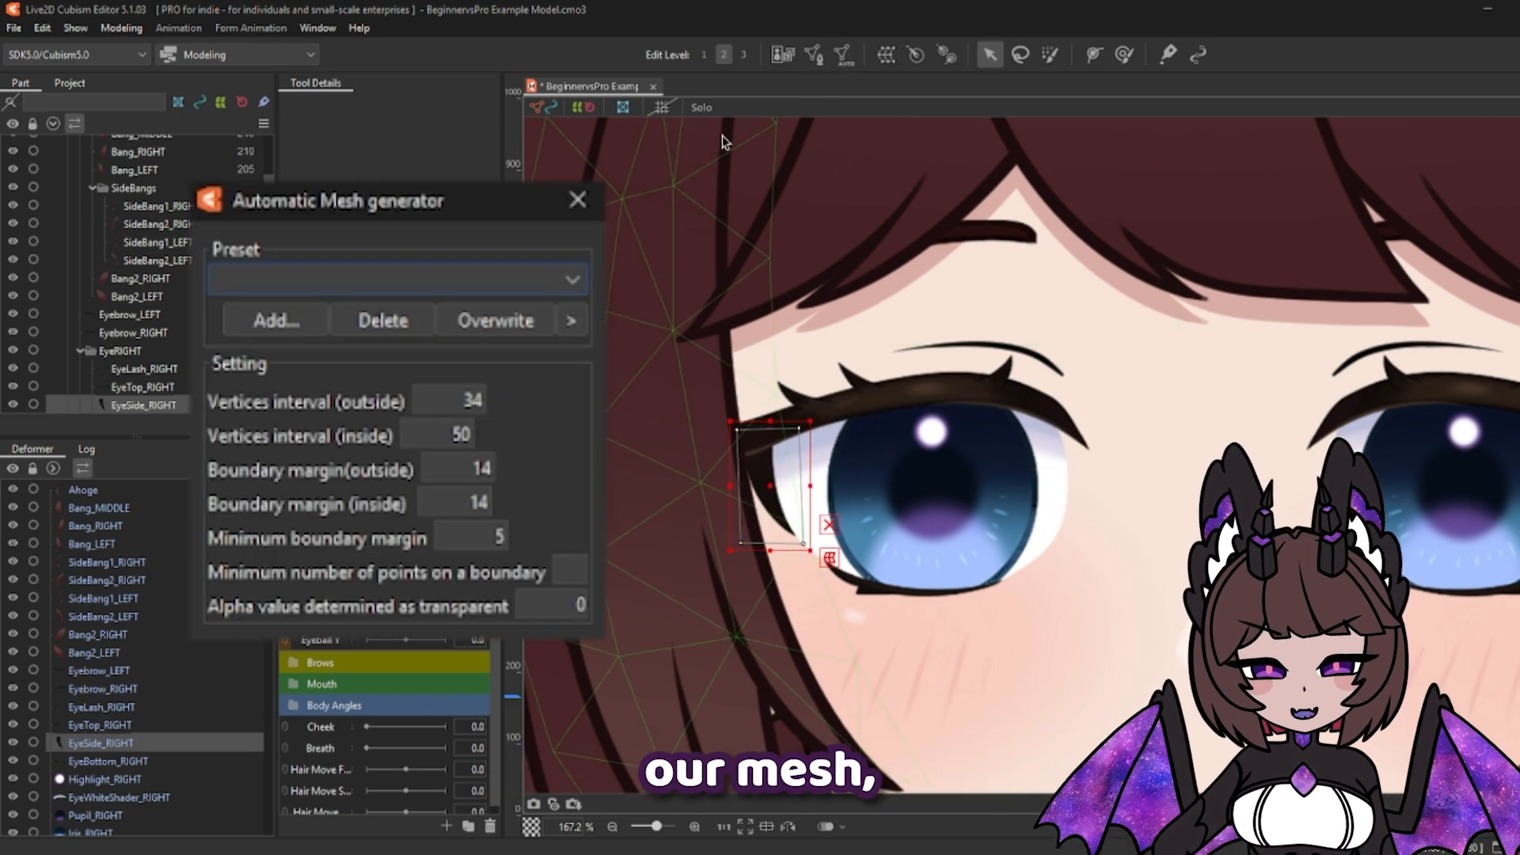
{"action": "left_click", "coordinate": [407, 280]}
{"action": "left_click", "coordinate": [331, 312]}
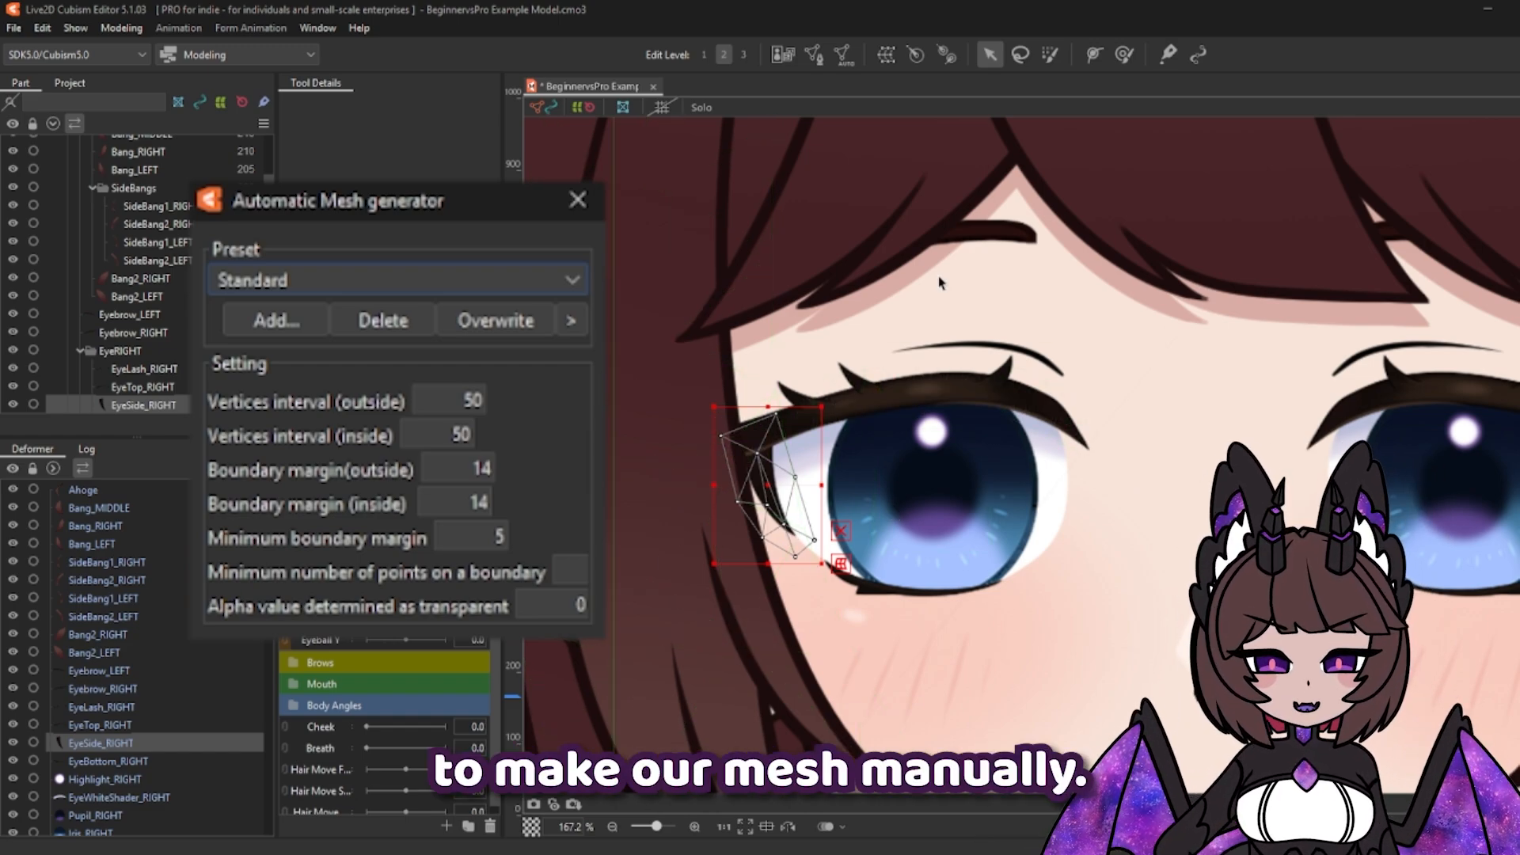
{"action": "left_click", "coordinate": [579, 197]}
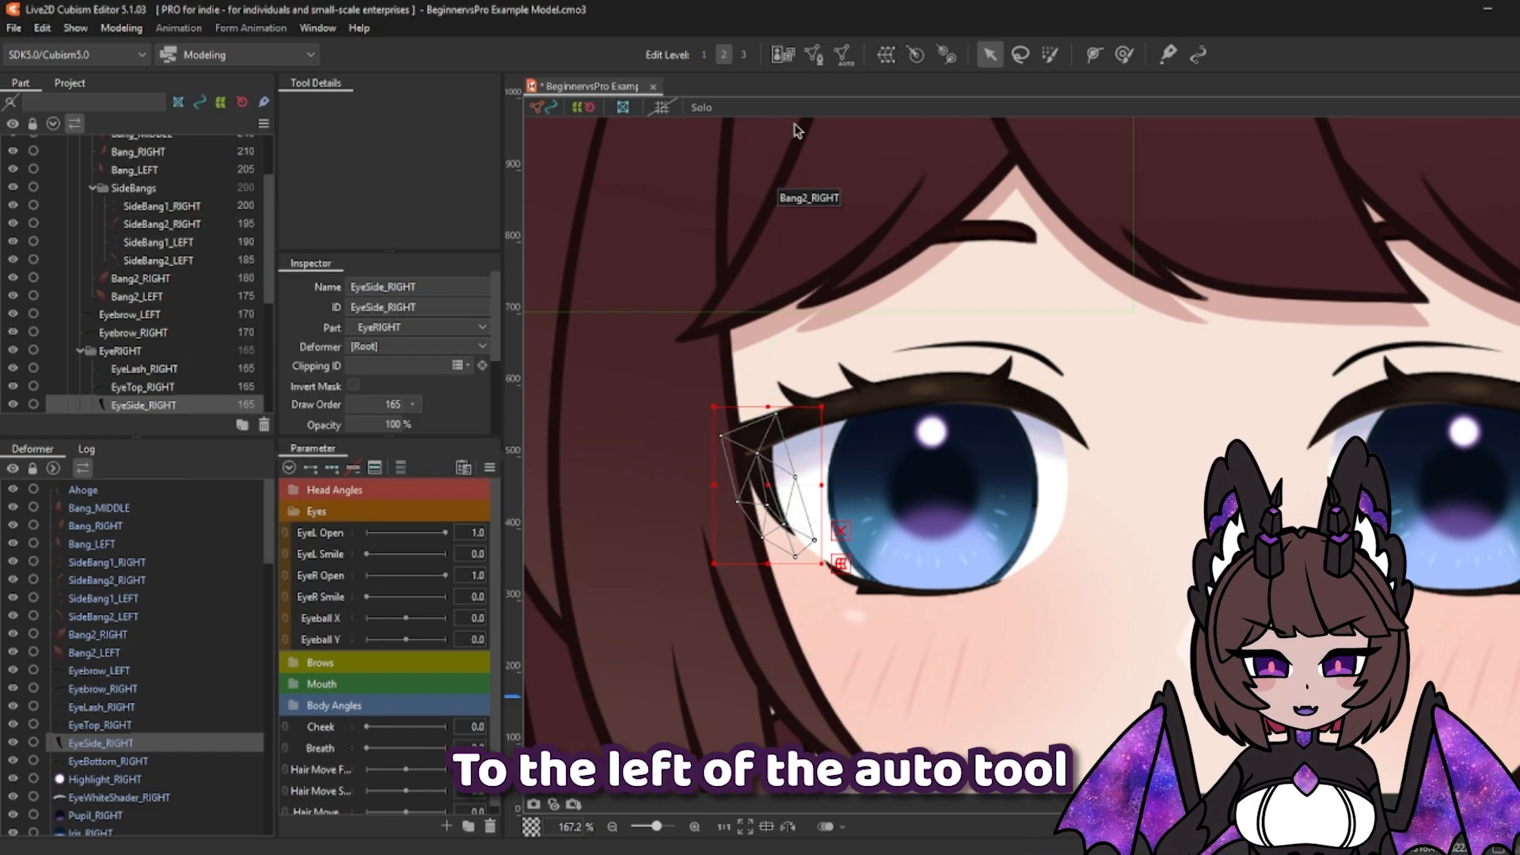
Step: Edit EyeSide_RIGHT's mesh manually and delete all of its existing points using a lasso selection
{"action": "left_click", "coordinate": [814, 55]}
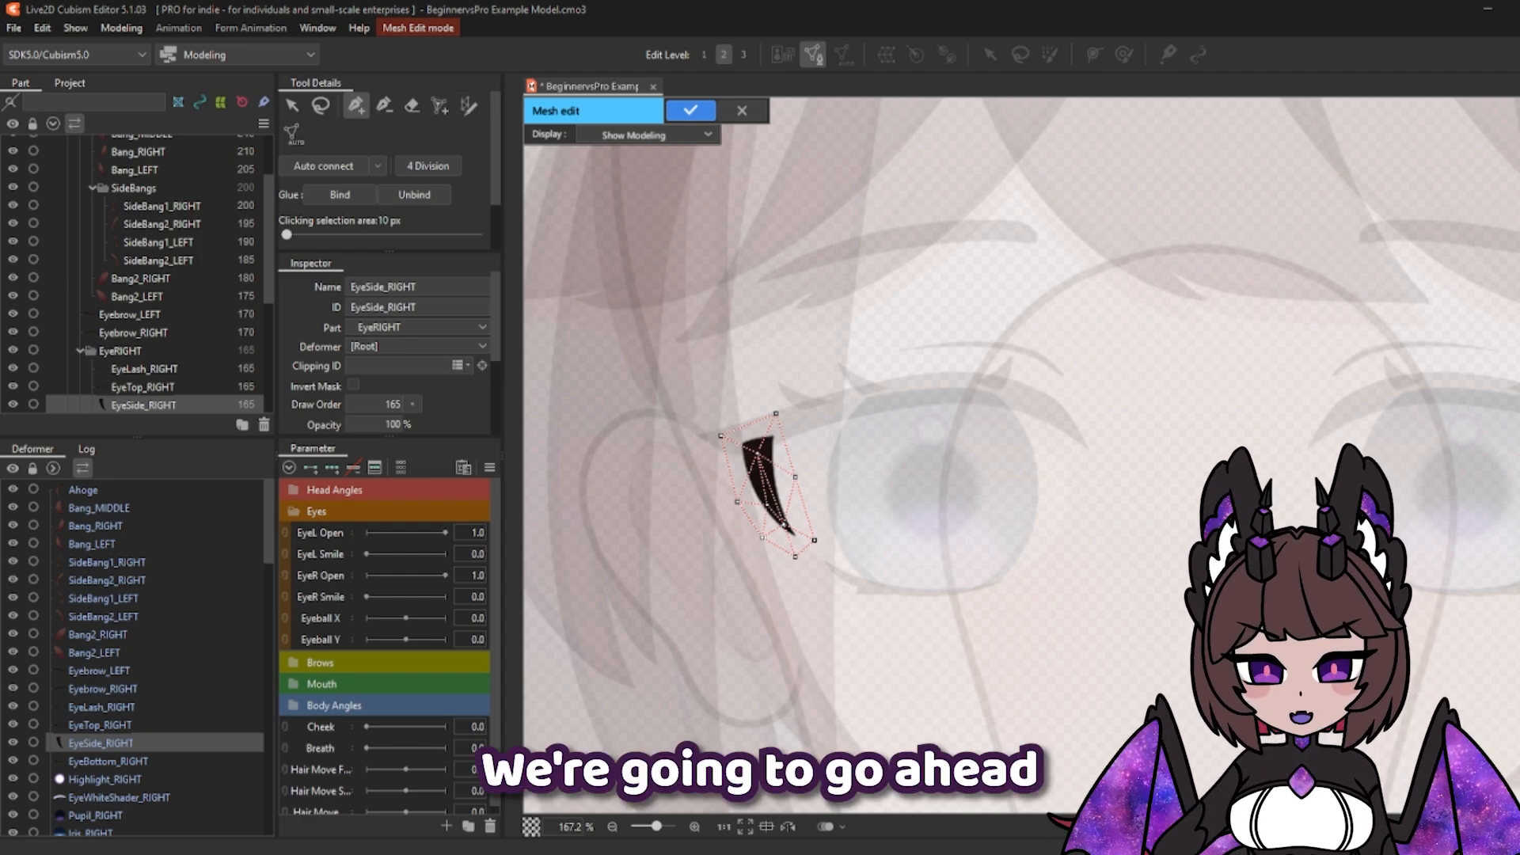
{"action": "left_click", "coordinate": [319, 107]}
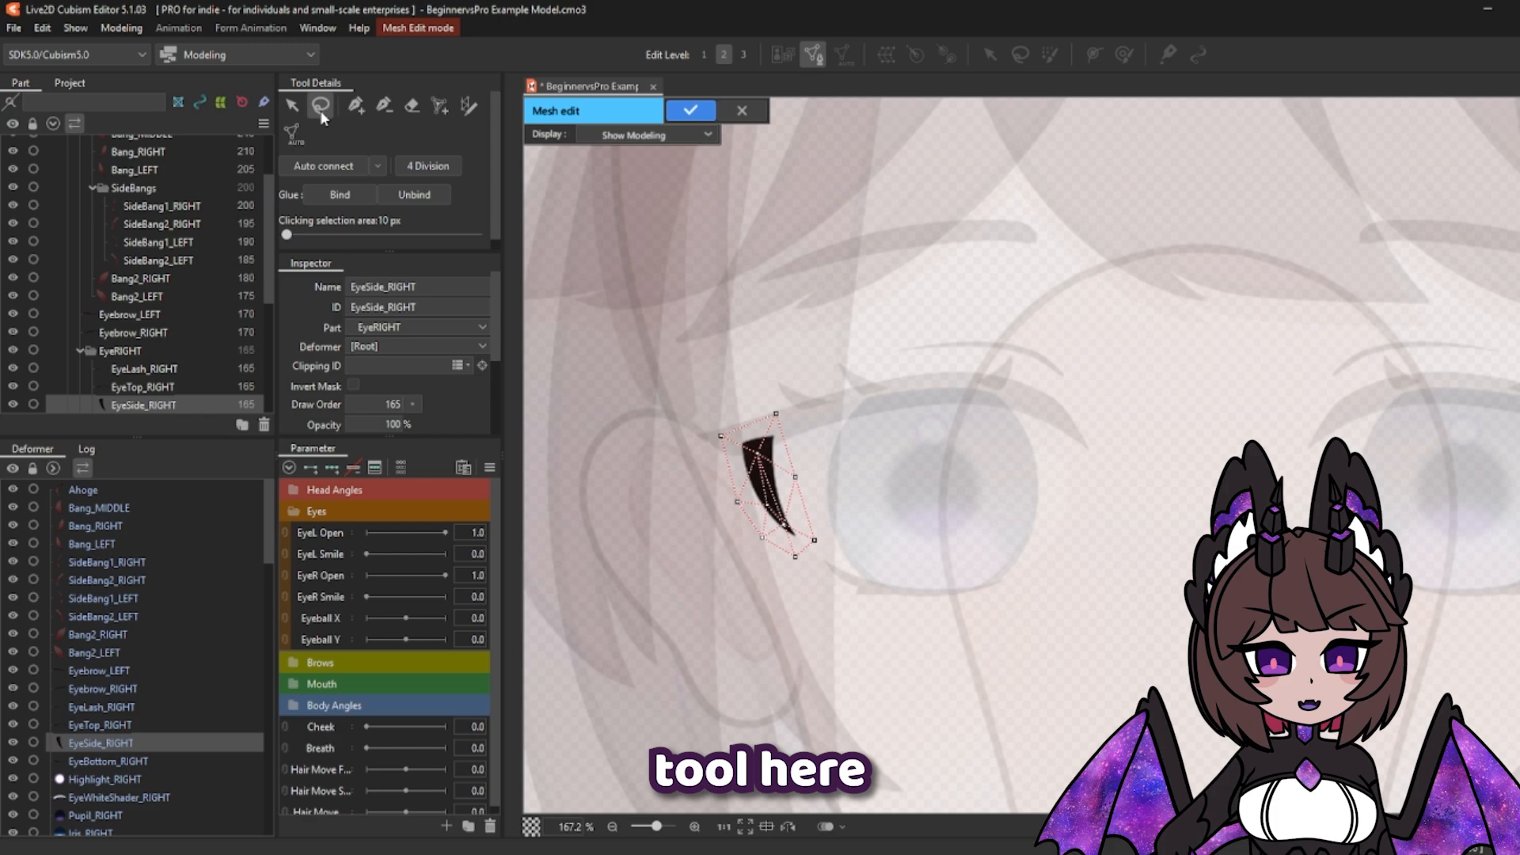
{"action": "mouse_move", "coordinate": [648, 302]}
{"action": "left_mouse_down"}
{"action": "mouse_move", "coordinate": [725, 279]}
{"action": "mouse_move", "coordinate": [972, 683]}
{"action": "mouse_move", "coordinate": [644, 521]}
{"action": "mouse_move", "coordinate": [619, 378]}
{"action": "left_mouse_up"}
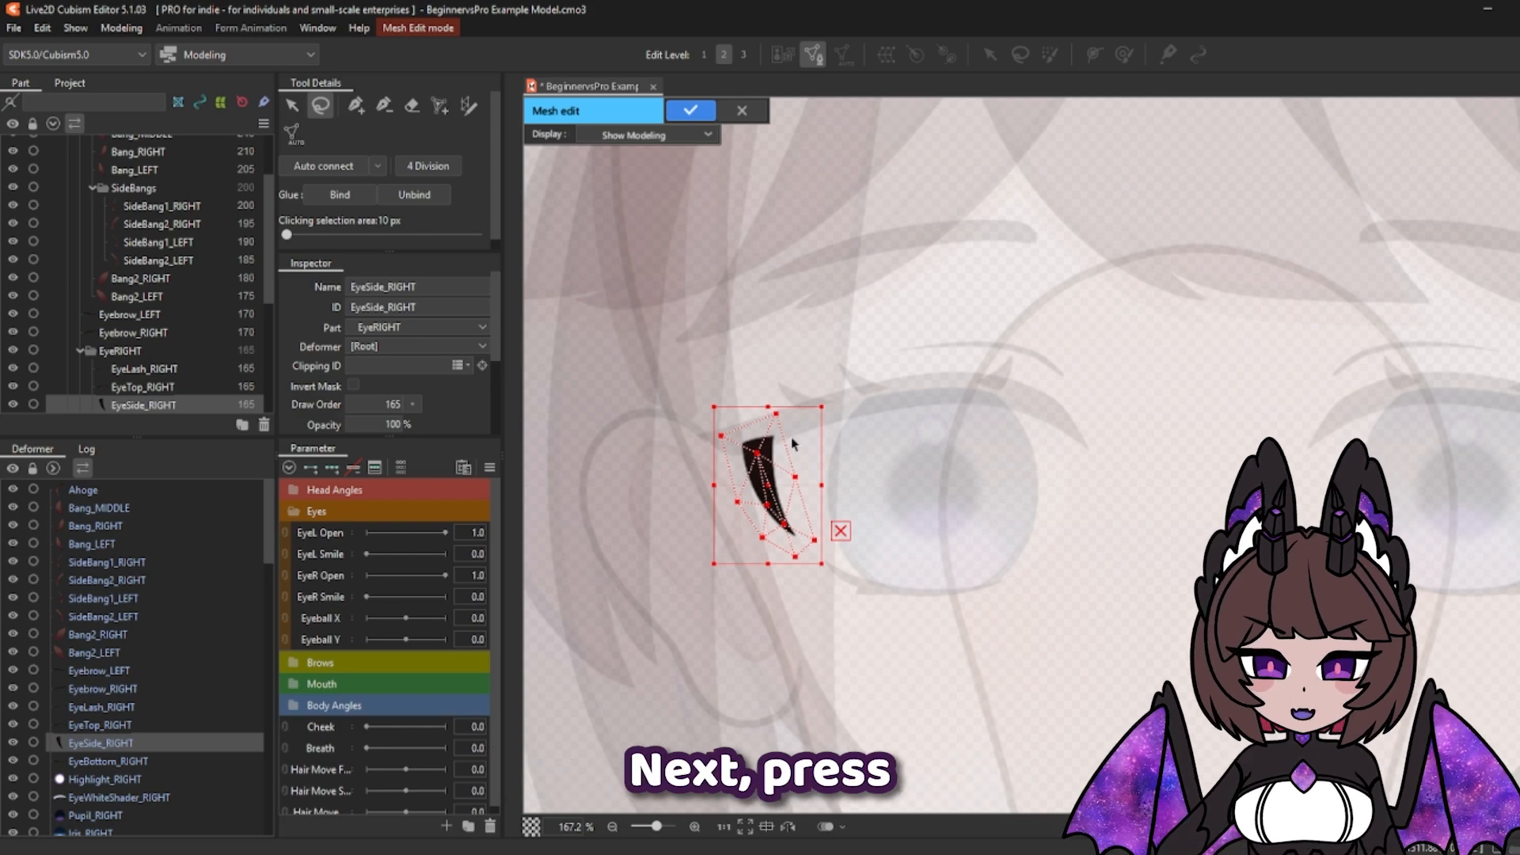
{"action": "key", "text": "Delete"}
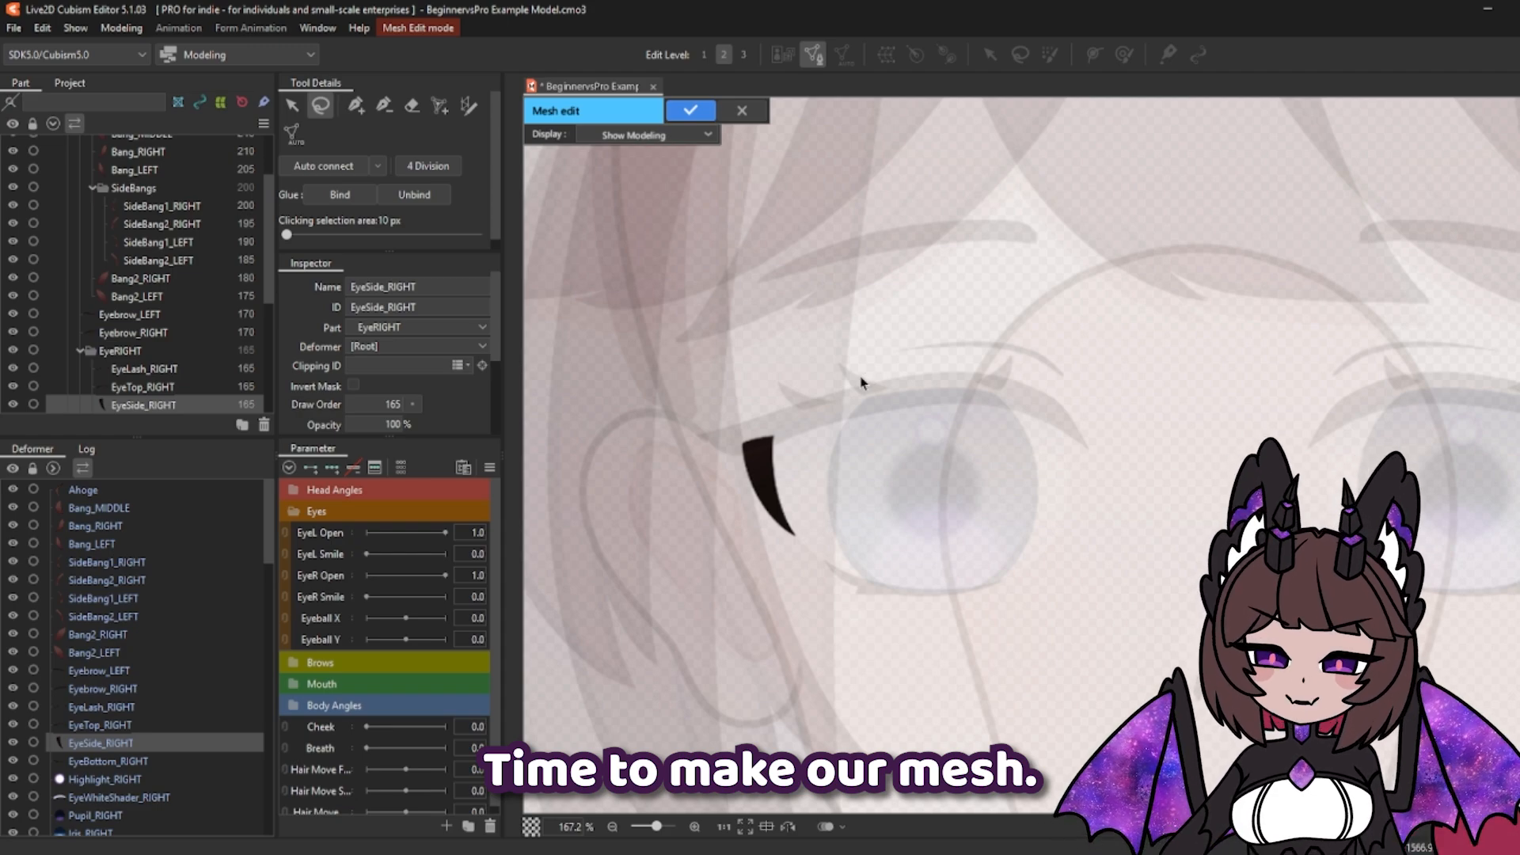
Step: Outline EyeSide_RIGHT with a closed loop of new mesh points placed just outside the artwork's edge
{"action": "left_click", "coordinate": [359, 111]}
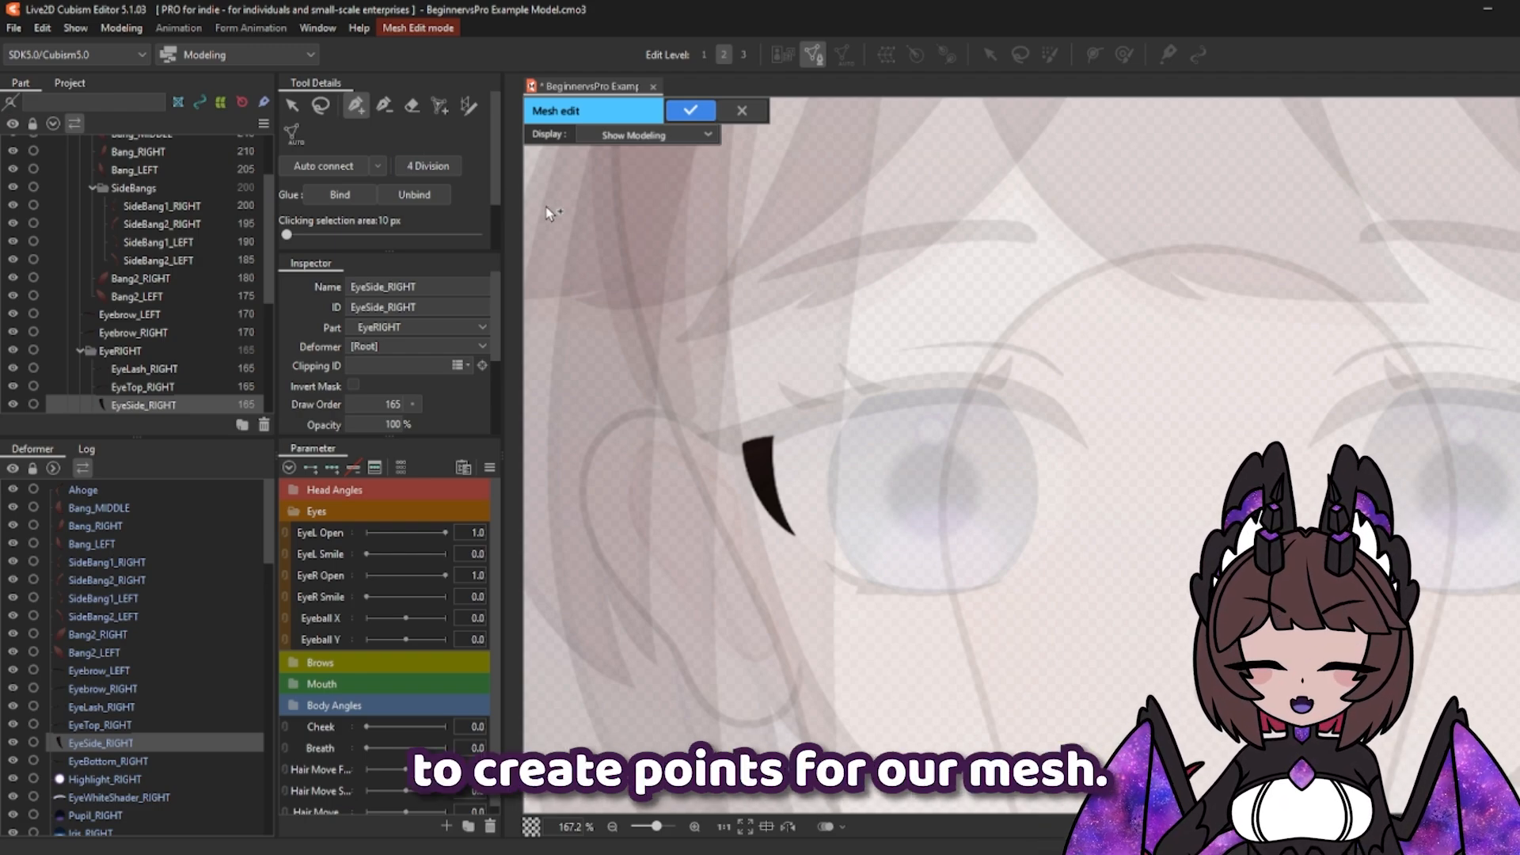
{"action": "left_click", "coordinate": [779, 536]}
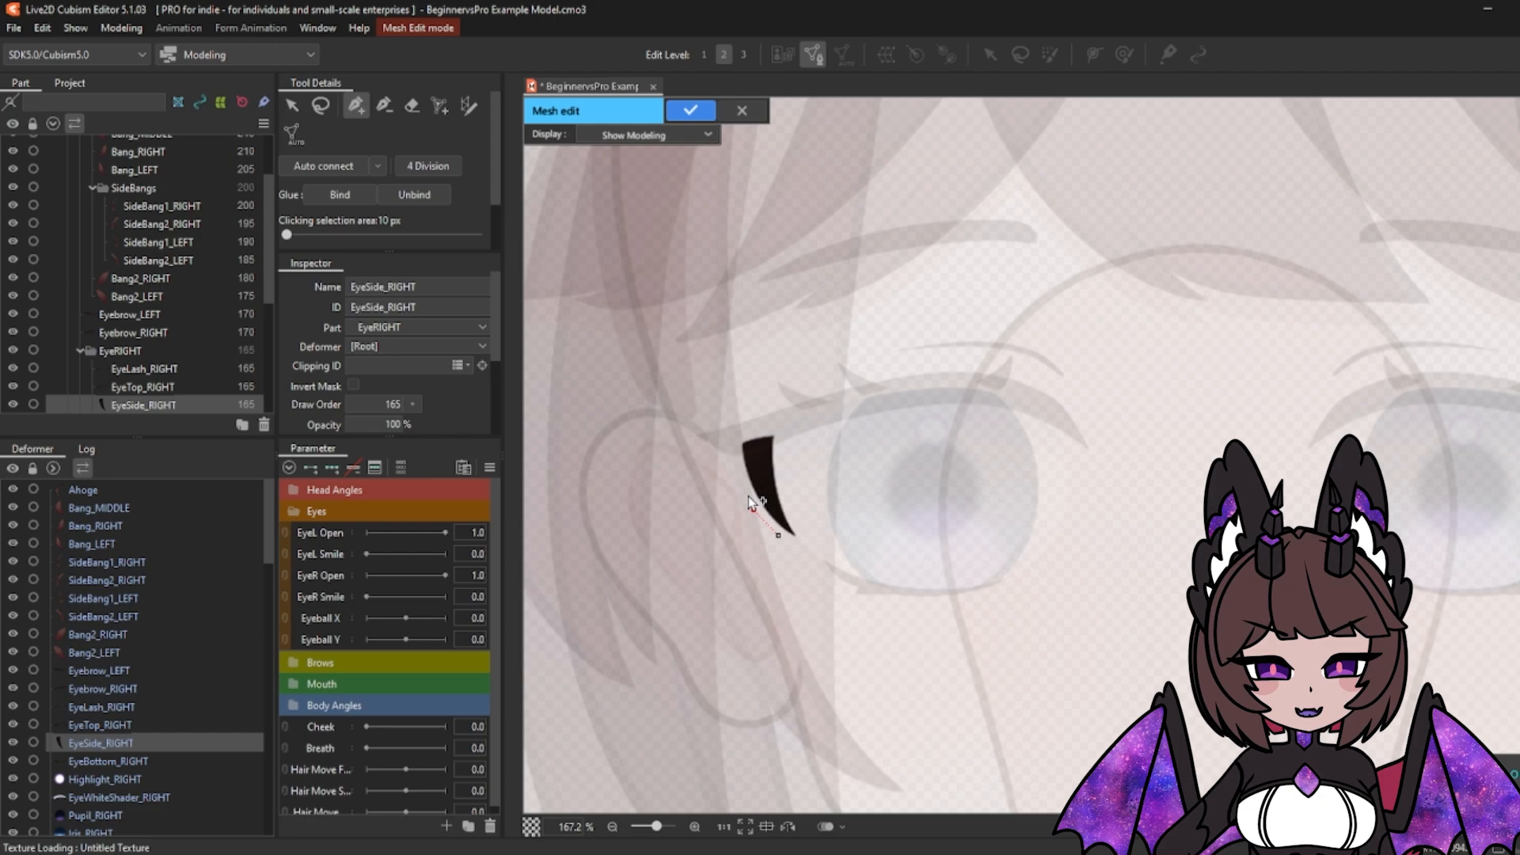
{"action": "left_click", "coordinate": [752, 507]}
{"action": "left_click", "coordinate": [735, 477]}
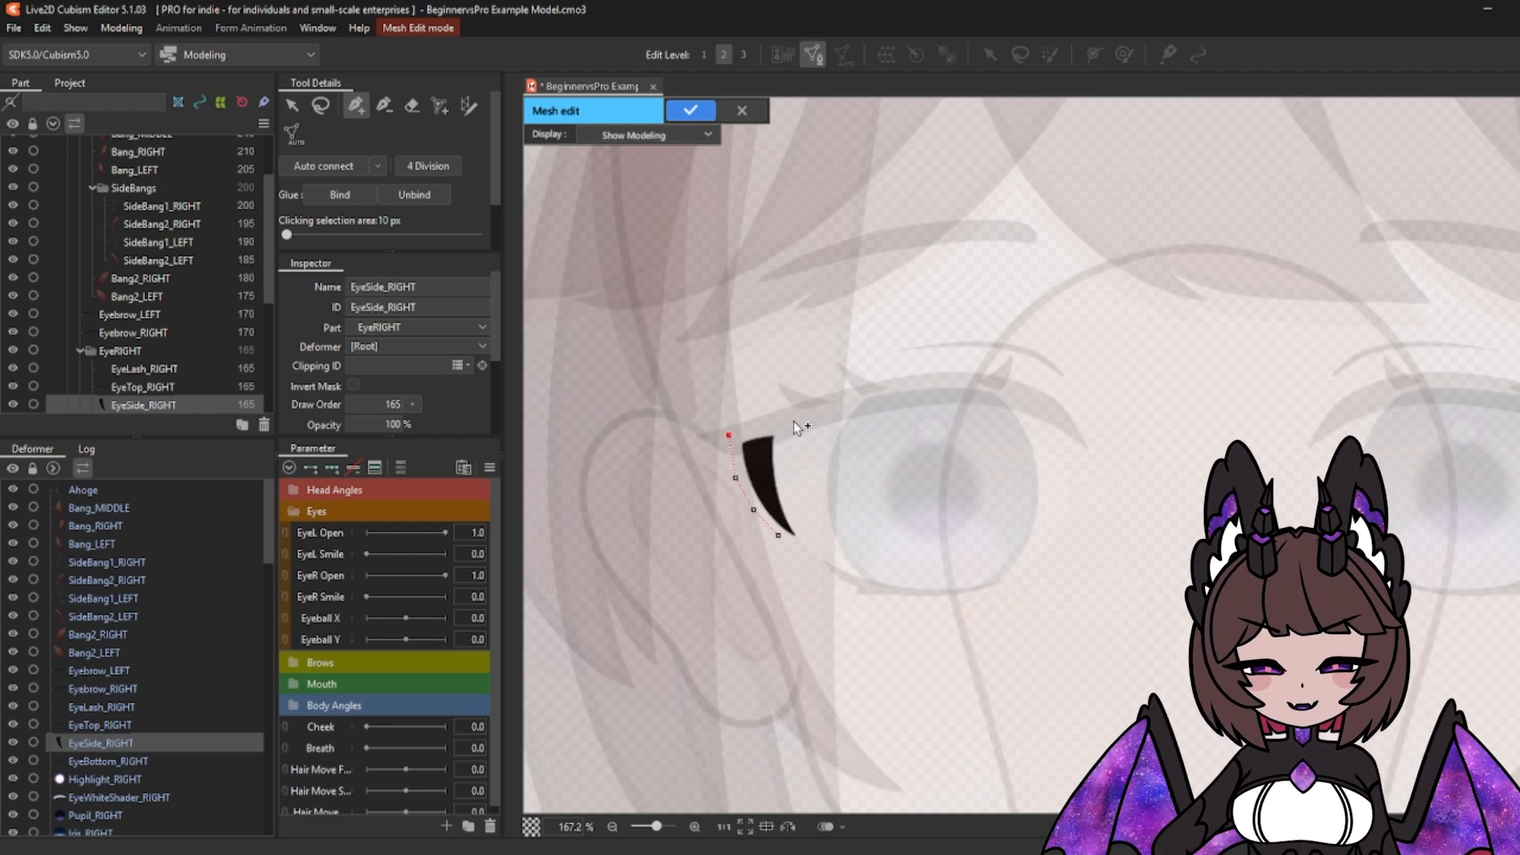
{"action": "left_click", "coordinate": [754, 429]}
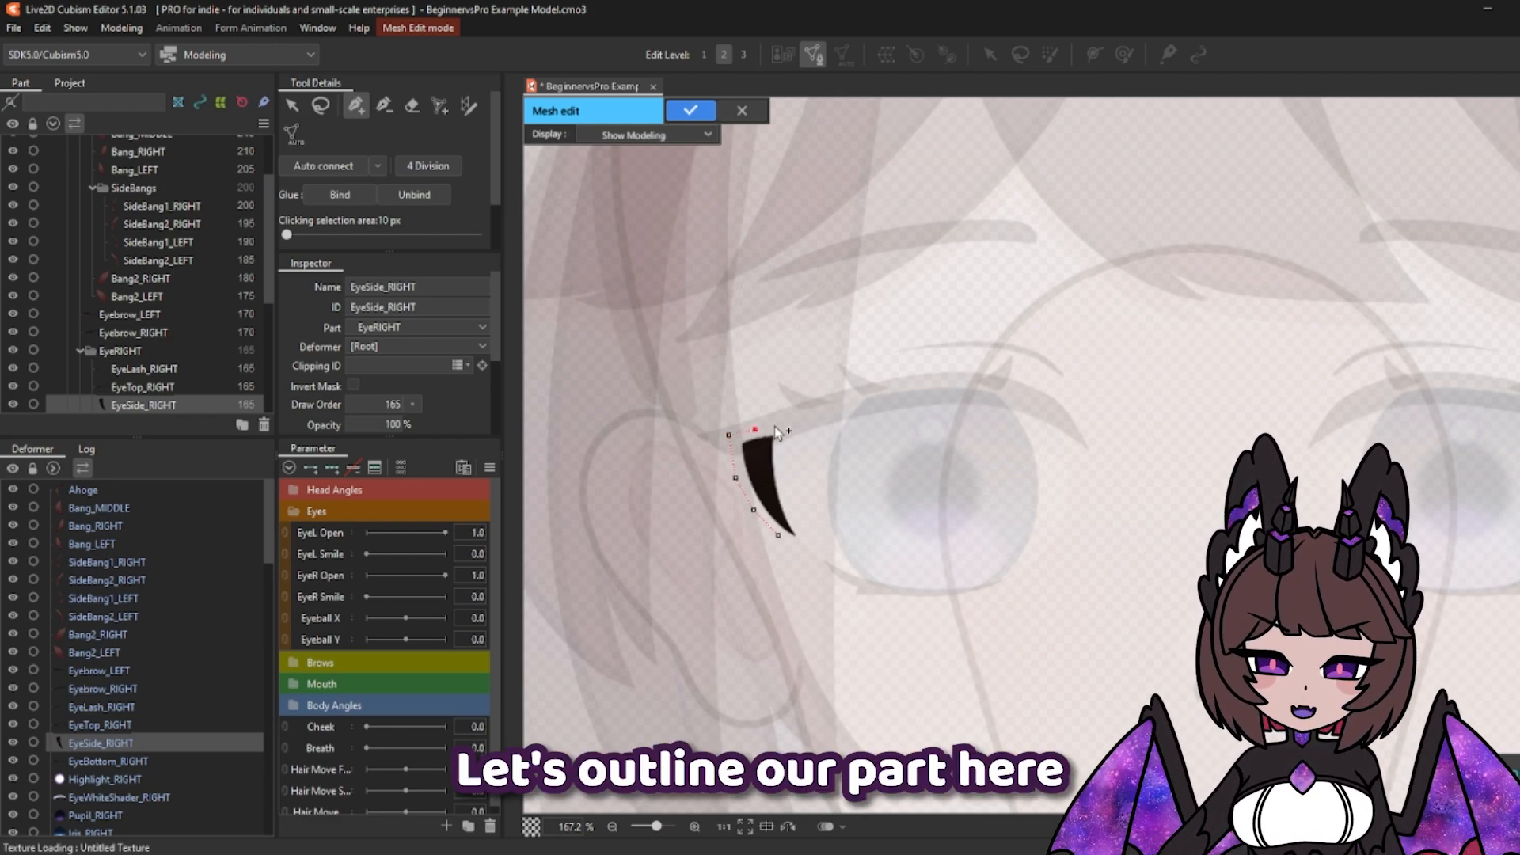
{"action": "left_click", "coordinate": [783, 456]}
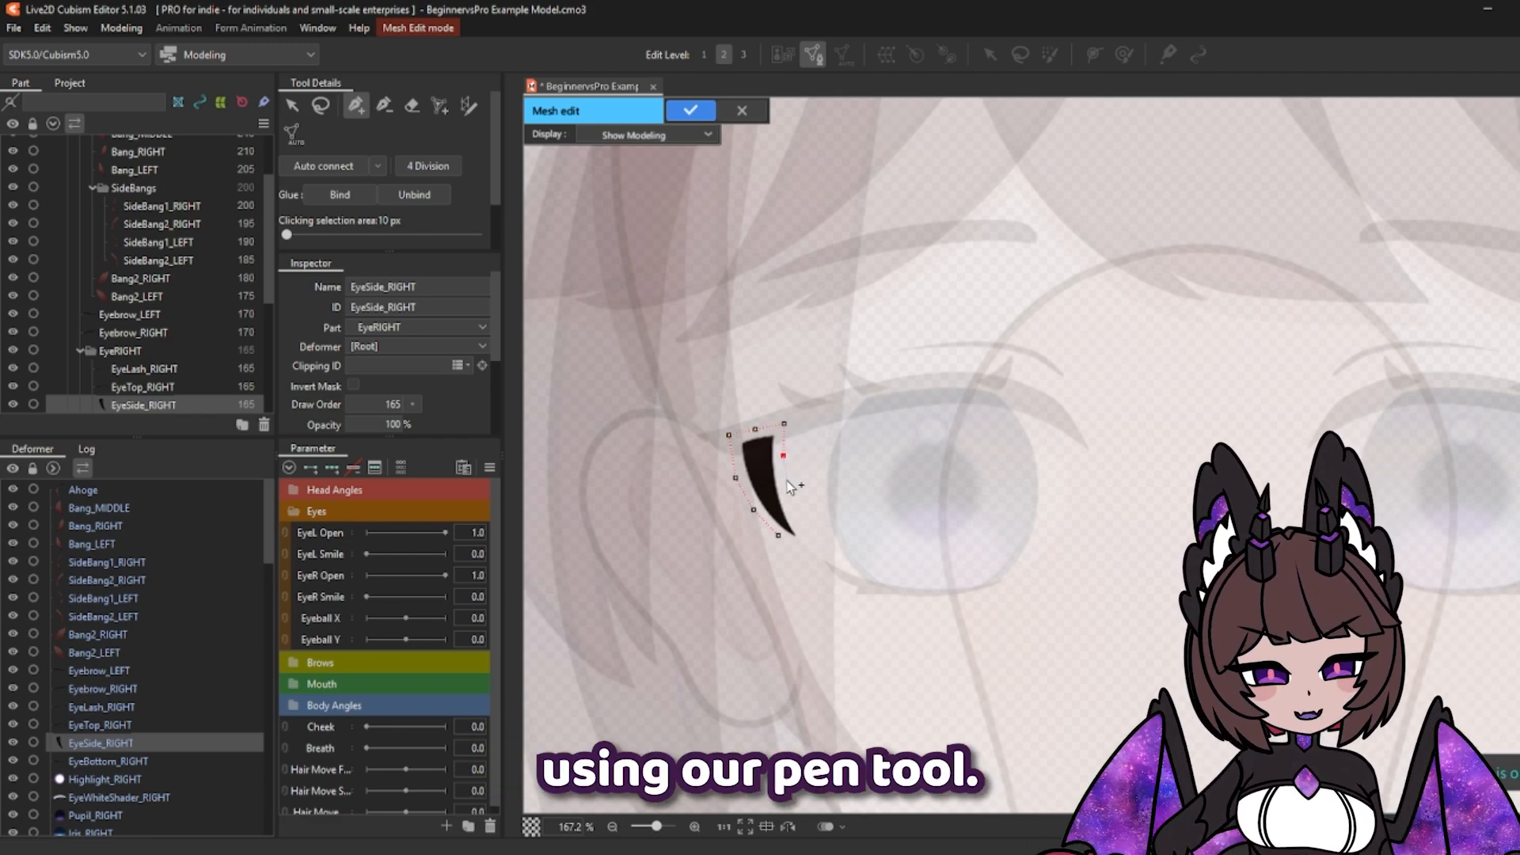
{"action": "left_click", "coordinate": [786, 484]}
{"action": "left_click", "coordinate": [795, 510]}
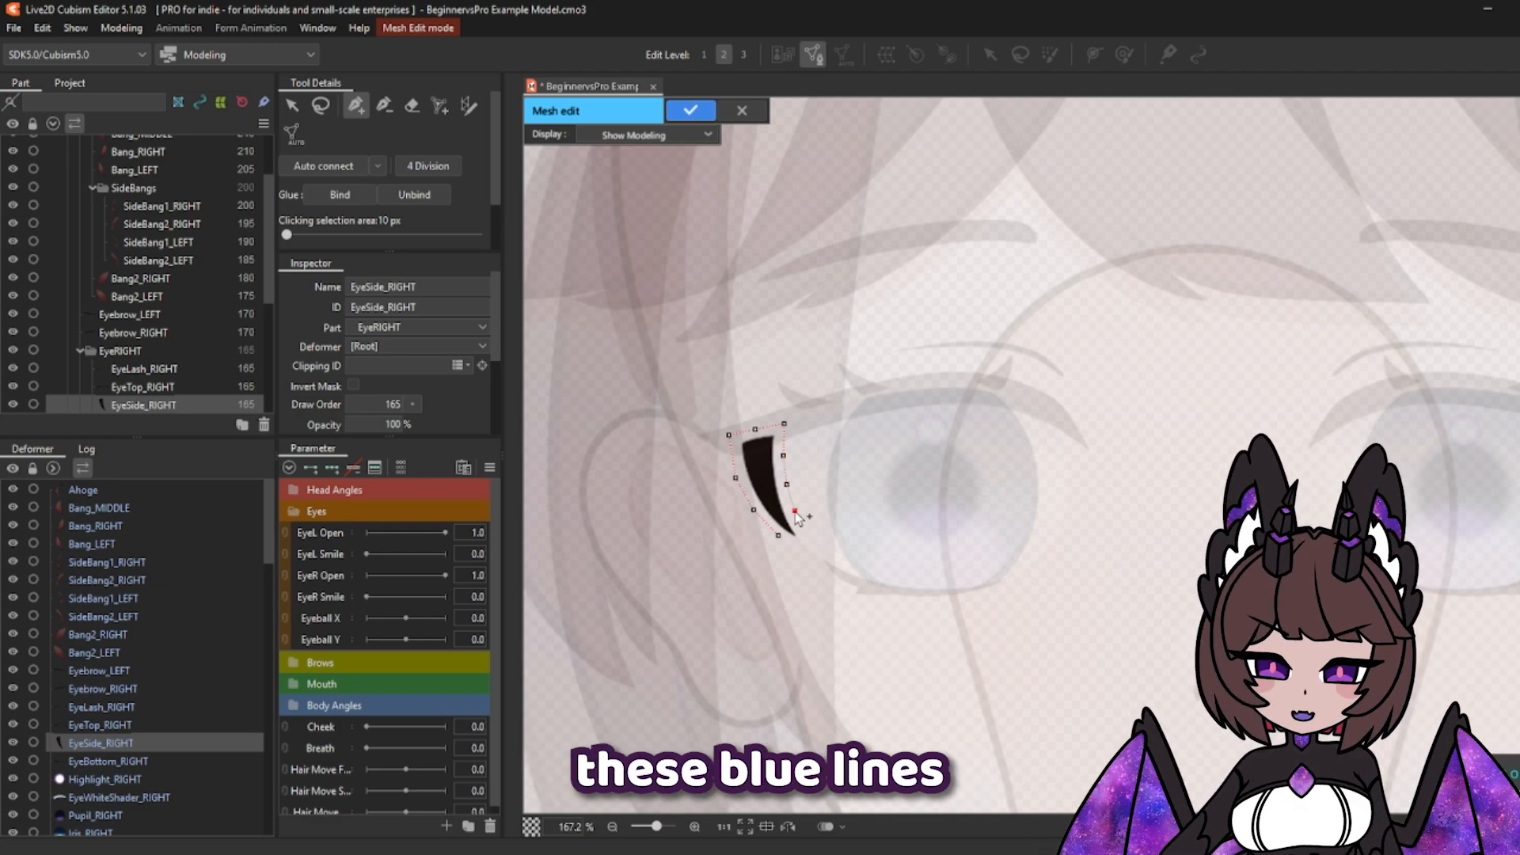
{"action": "left_click", "coordinate": [811, 548]}
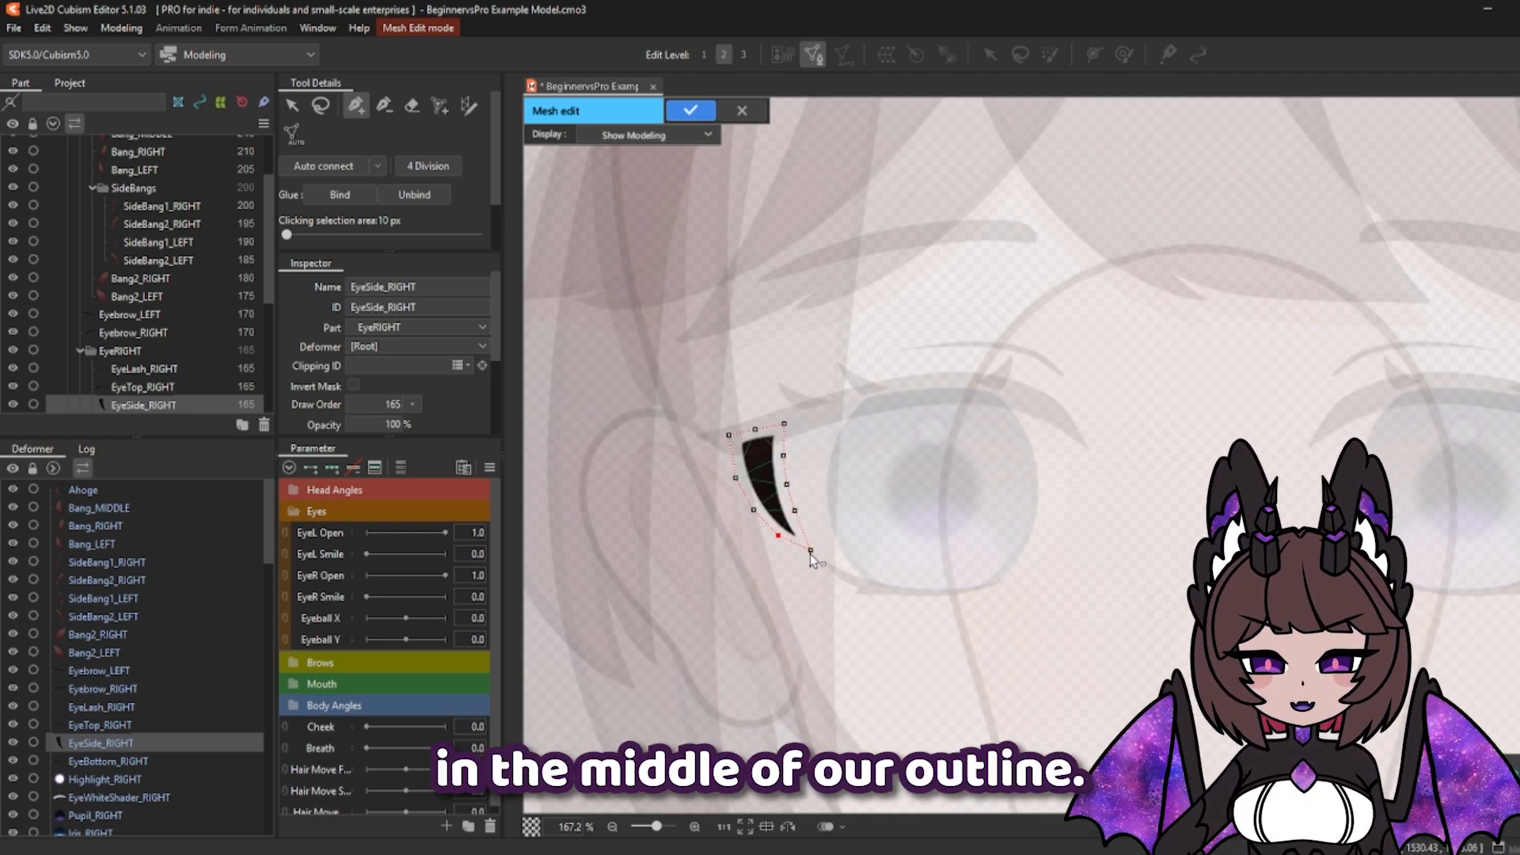
{"action": "key", "text": "v"}
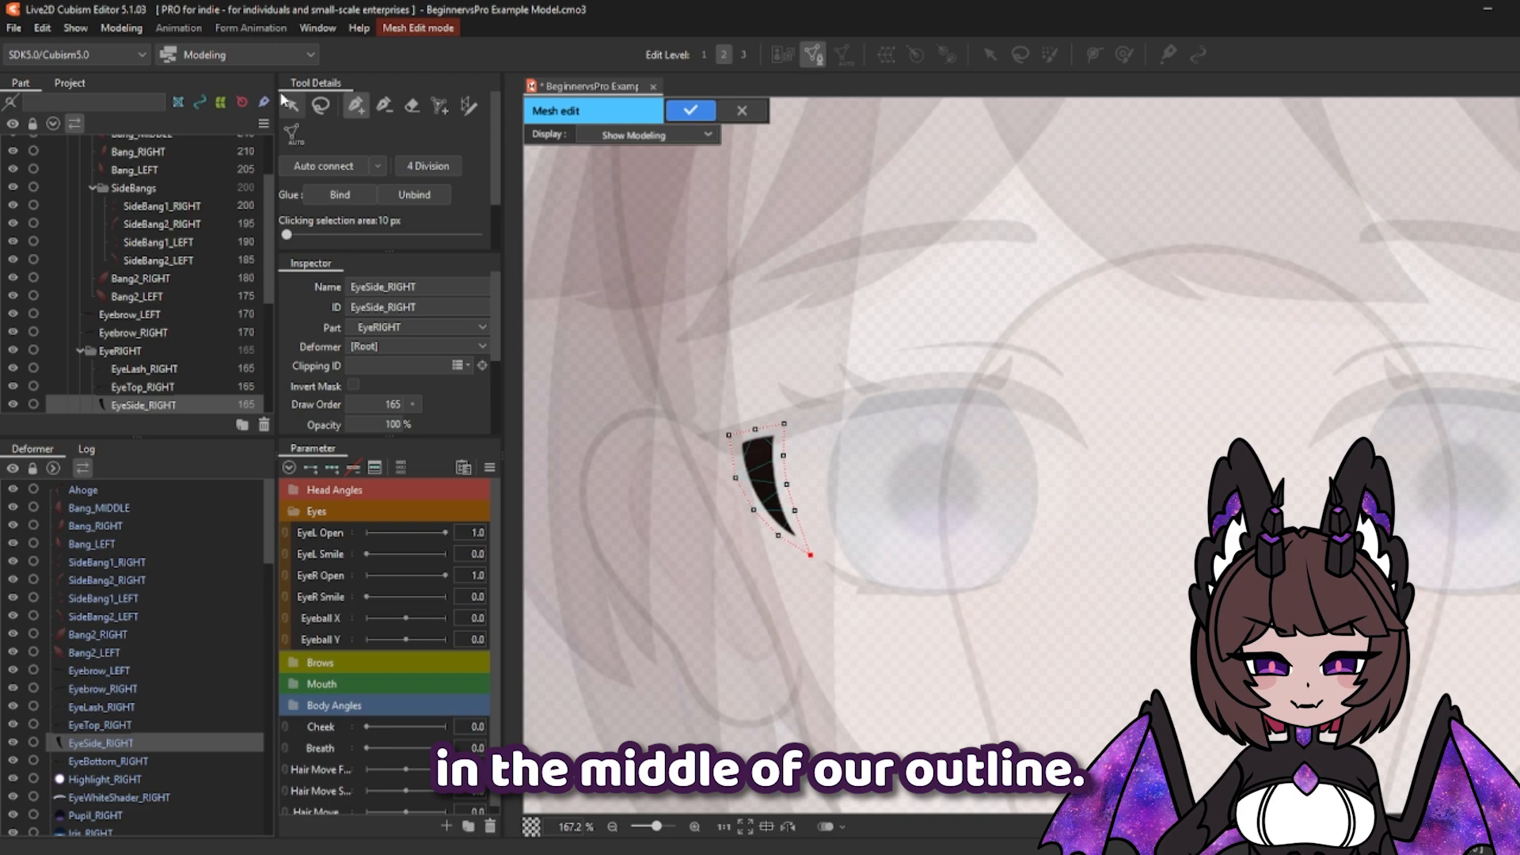
Step: Auto-connect EyeSide_RIGHT's mesh points, apply the mesh edit, and reopen the same mesh for manual editing
{"action": "scroll", "coordinate": [772, 519], "scroll_direction": "up", "scroll_amount": 4}
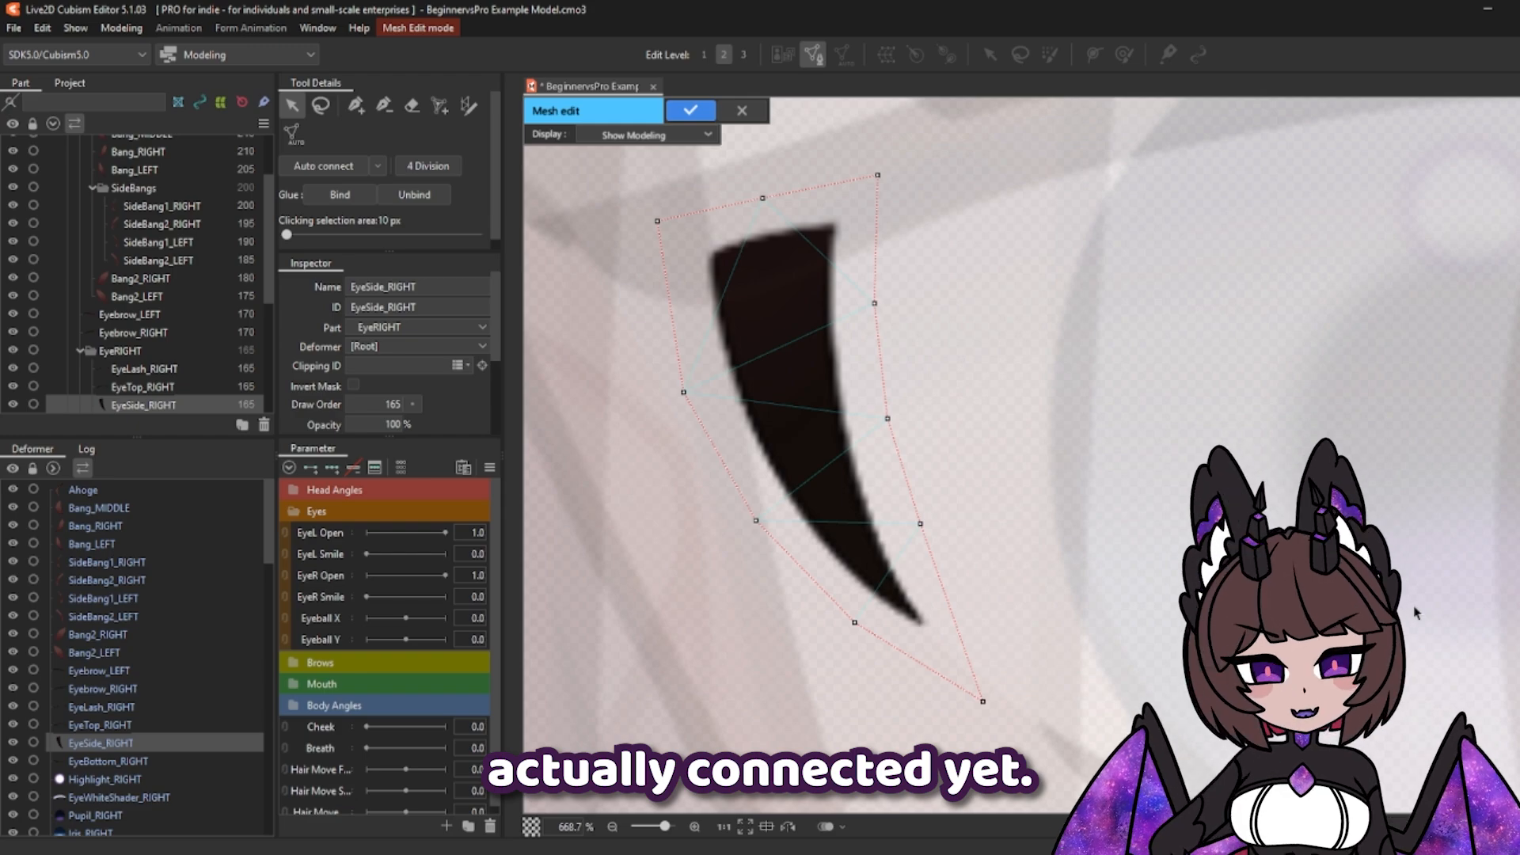
{"action": "left_click", "coordinate": [320, 167]}
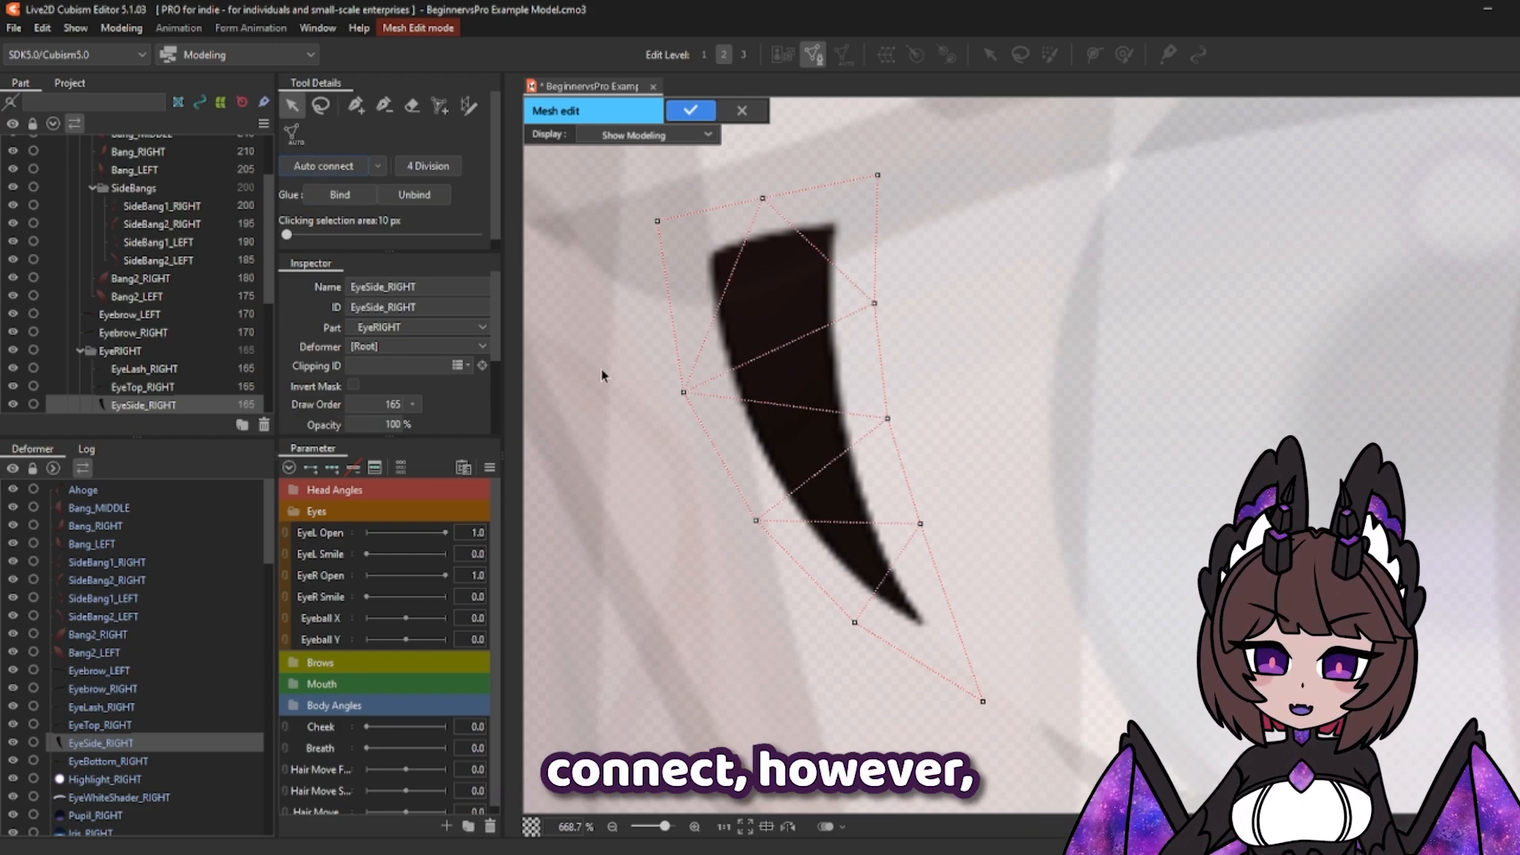
{"action": "scroll", "coordinate": [731, 422], "scroll_direction": "down", "scroll_amount": 3}
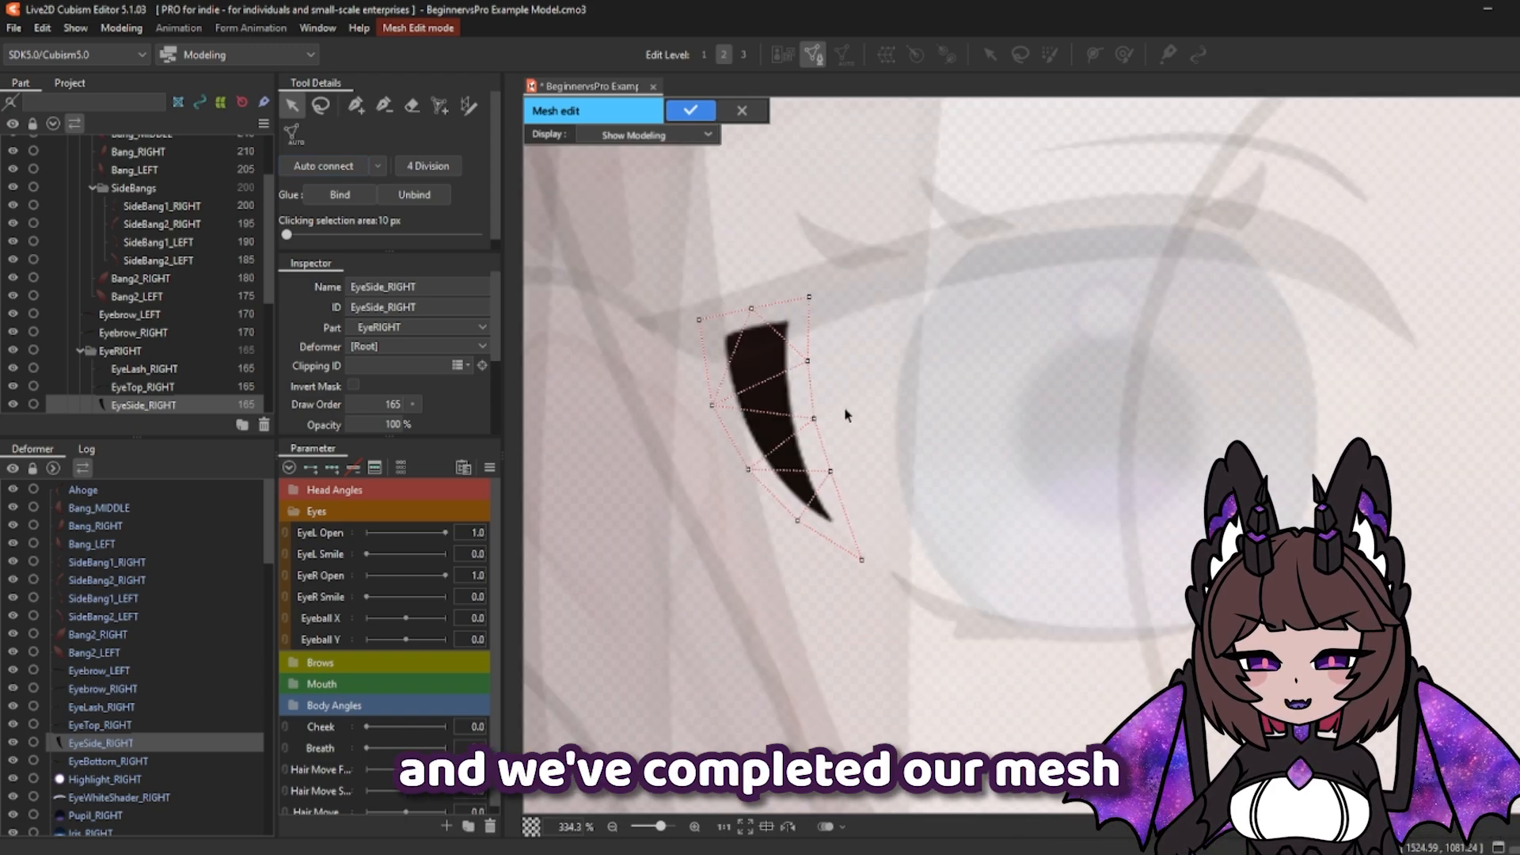
{"action": "left_click", "coordinate": [690, 112]}
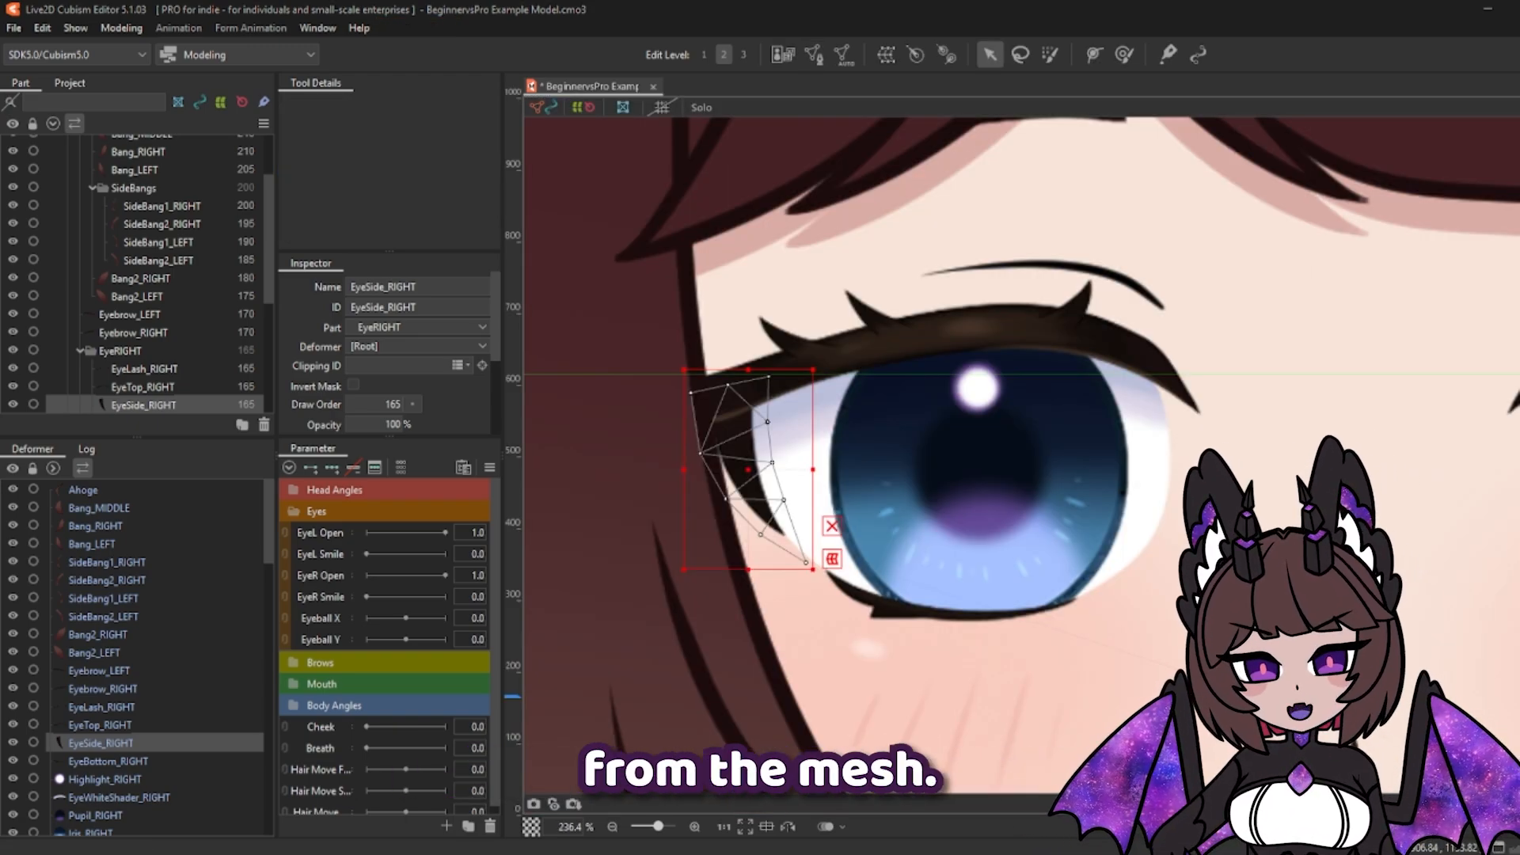
{"action": "left_click", "coordinate": [812, 54]}
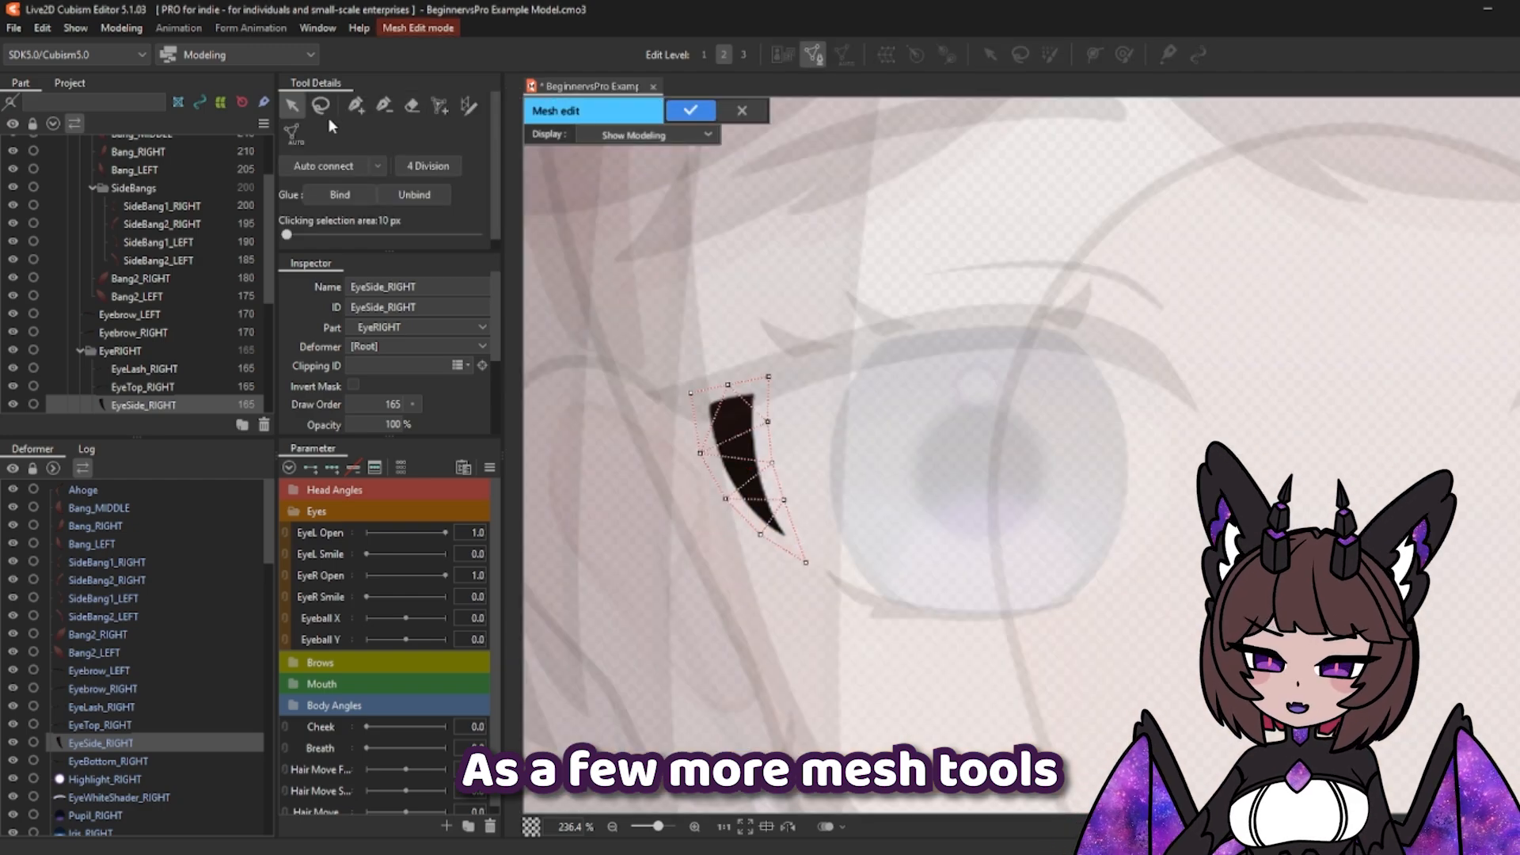
Step: Try deleting a point on the inner edge of EyeSide_RIGHT's mesh and moving its upper corner point
{"action": "left_click", "coordinate": [392, 110]}
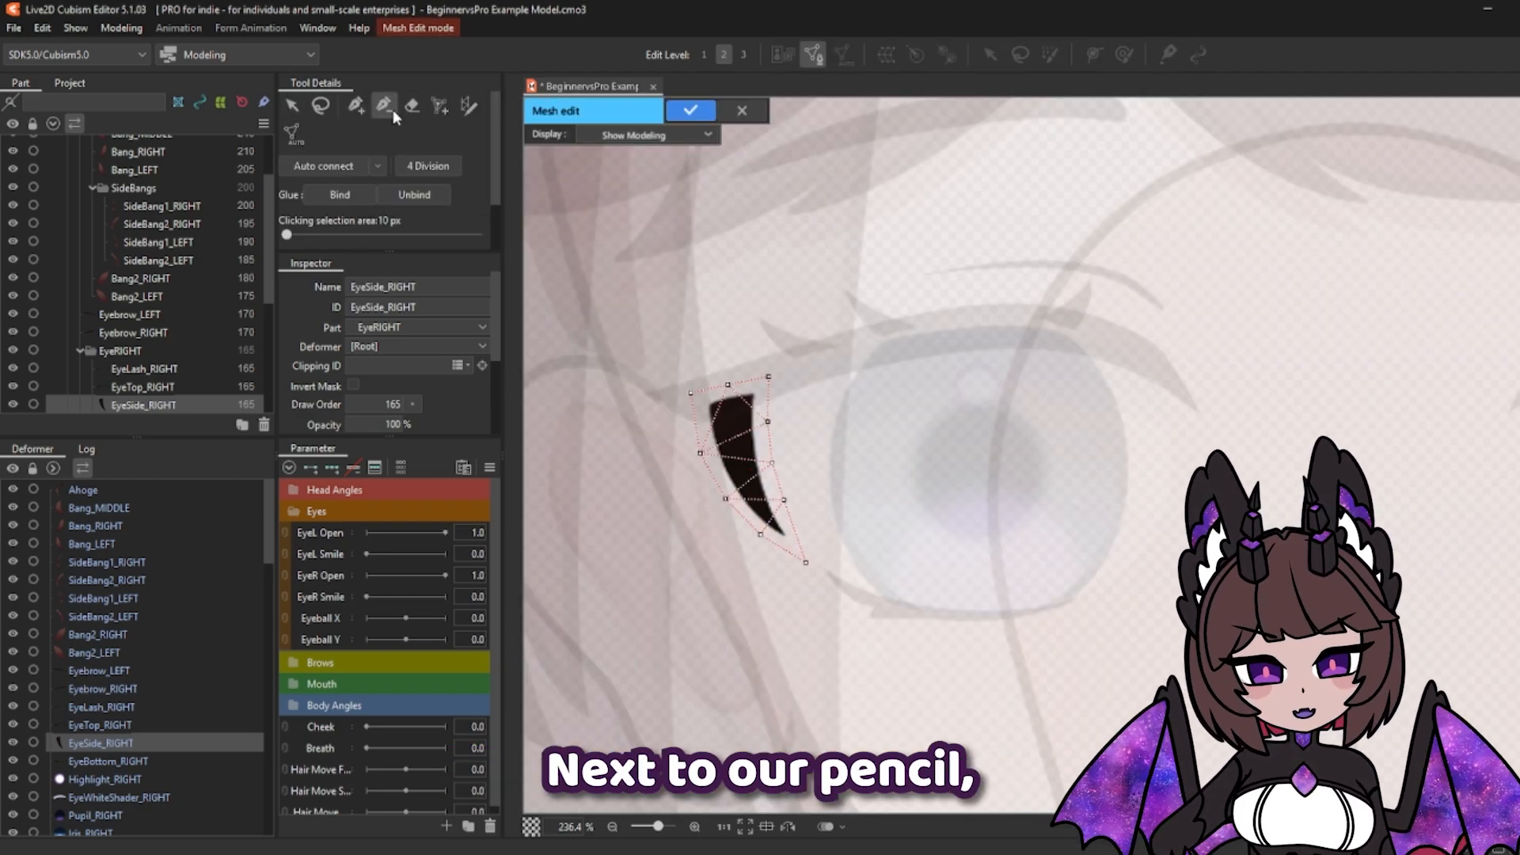
{"action": "left_click", "coordinate": [768, 424], "text": "shift"}
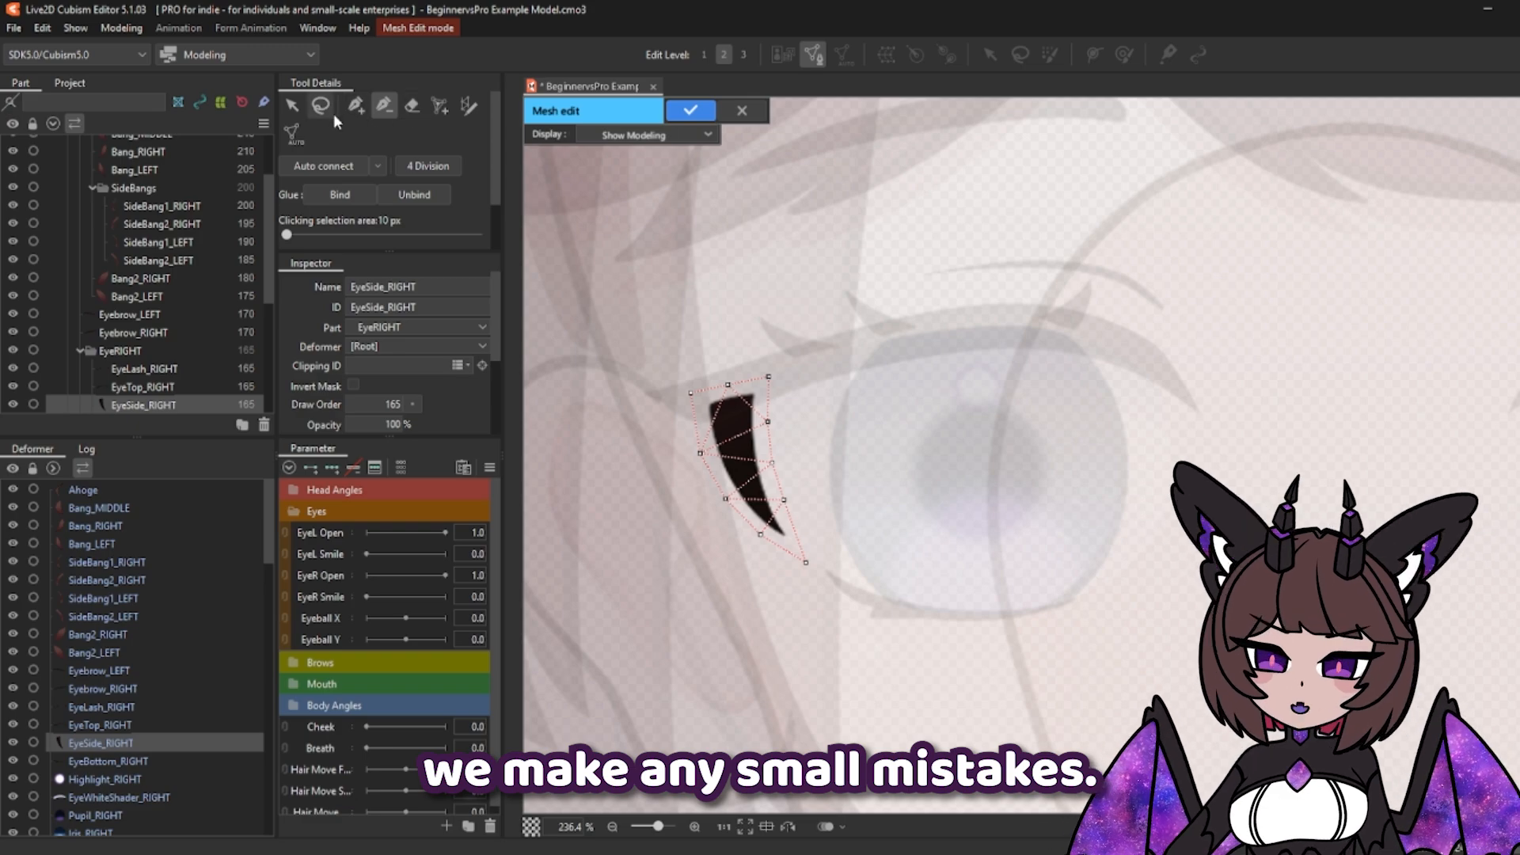
{"action": "left_click", "coordinate": [291, 108]}
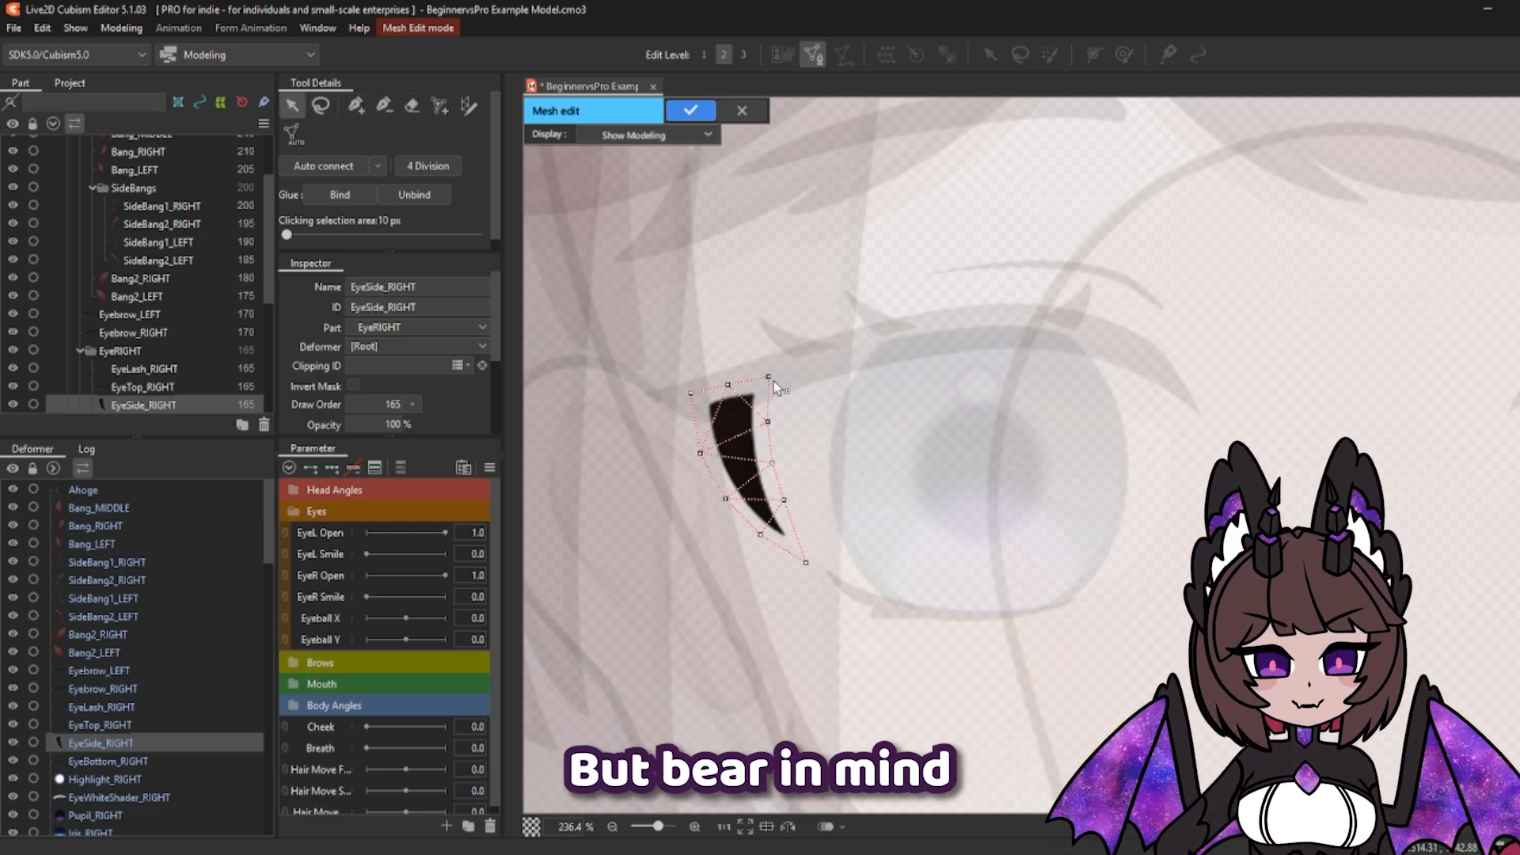
{"action": "left_click_drag", "start_coordinate": [773, 382], "coordinate": [807, 396]}
{"action": "left_click_drag", "start_coordinate": [770, 299], "coordinate": [838, 364]}
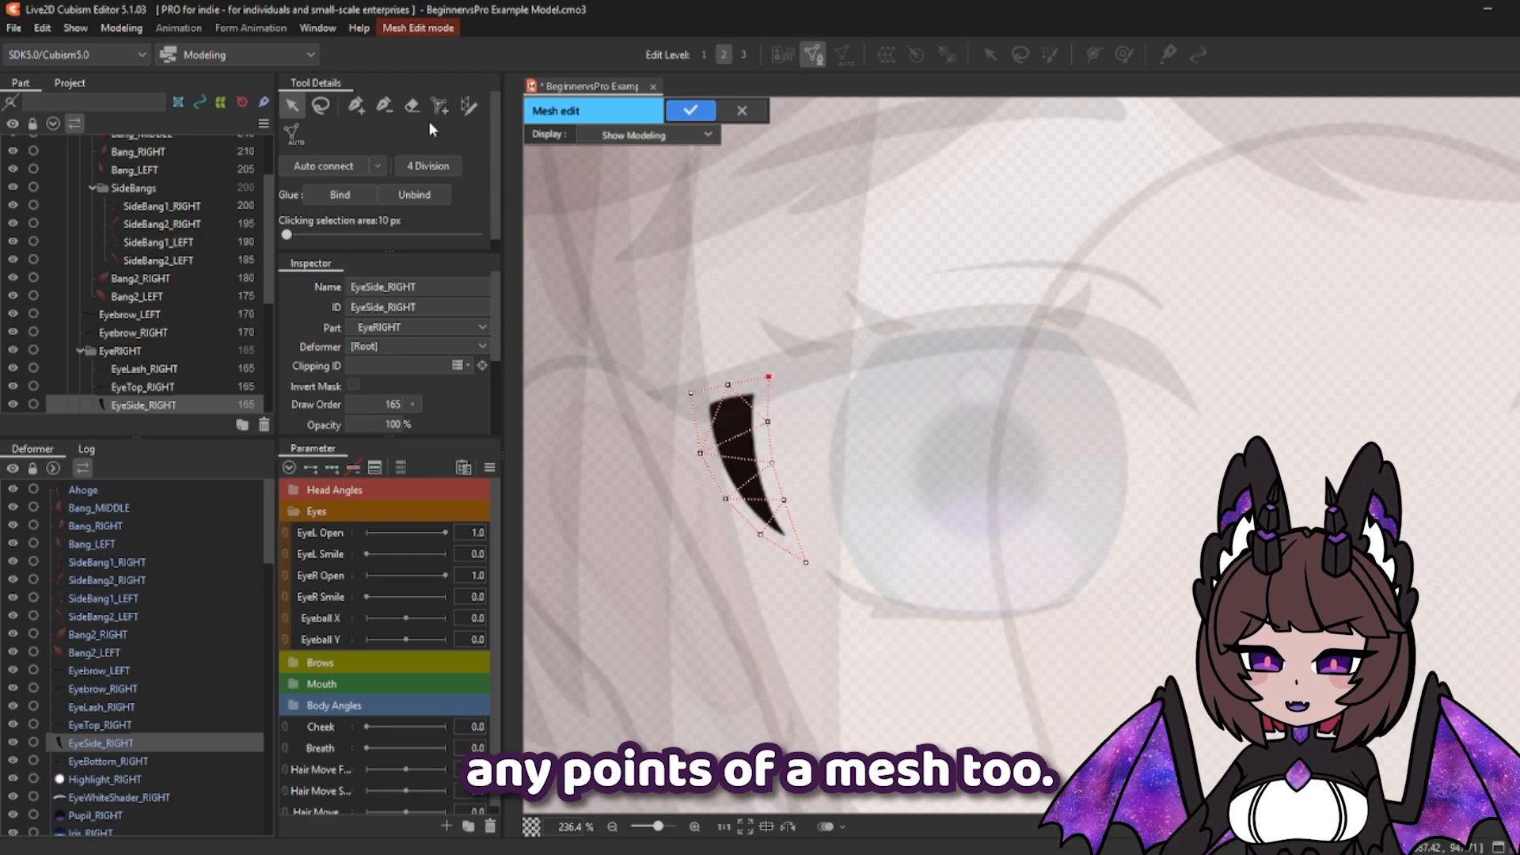
Step: Try the Eraser on the side of EyeSide_RIGHT's mesh nearest the iris, and undo the erasure
{"action": "left_click", "coordinate": [413, 105]}
{"action": "mouse_move", "coordinate": [1137, 440]}
{"action": "left_mouse_down"}
{"action": "mouse_move", "coordinate": [1149, 431]}
{"action": "mouse_move", "coordinate": [1125, 462]}
{"action": "left_mouse_up"}
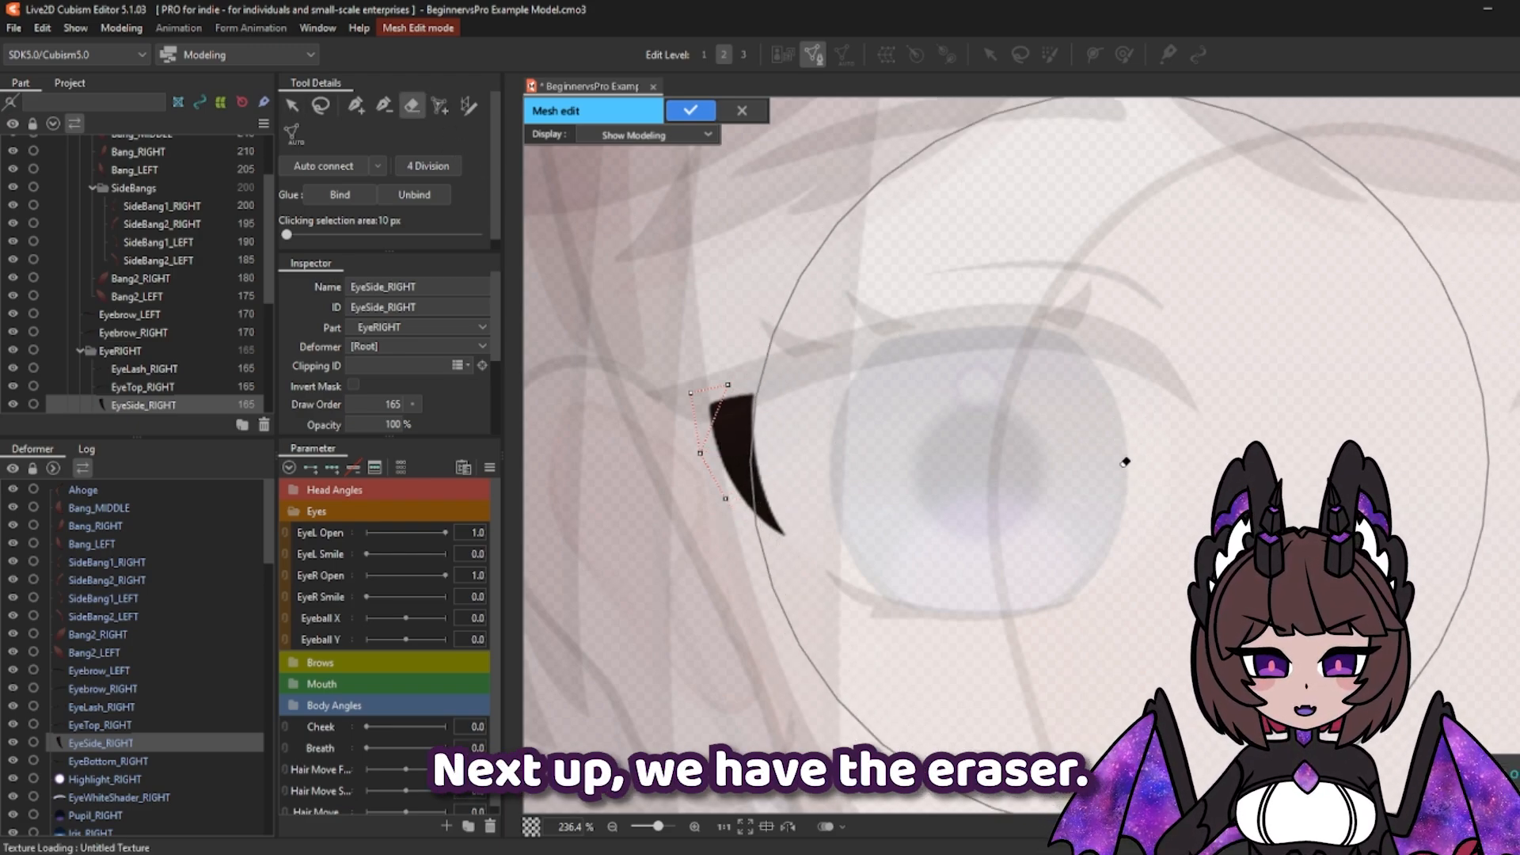
{"action": "key", "text": "ctrl+z"}
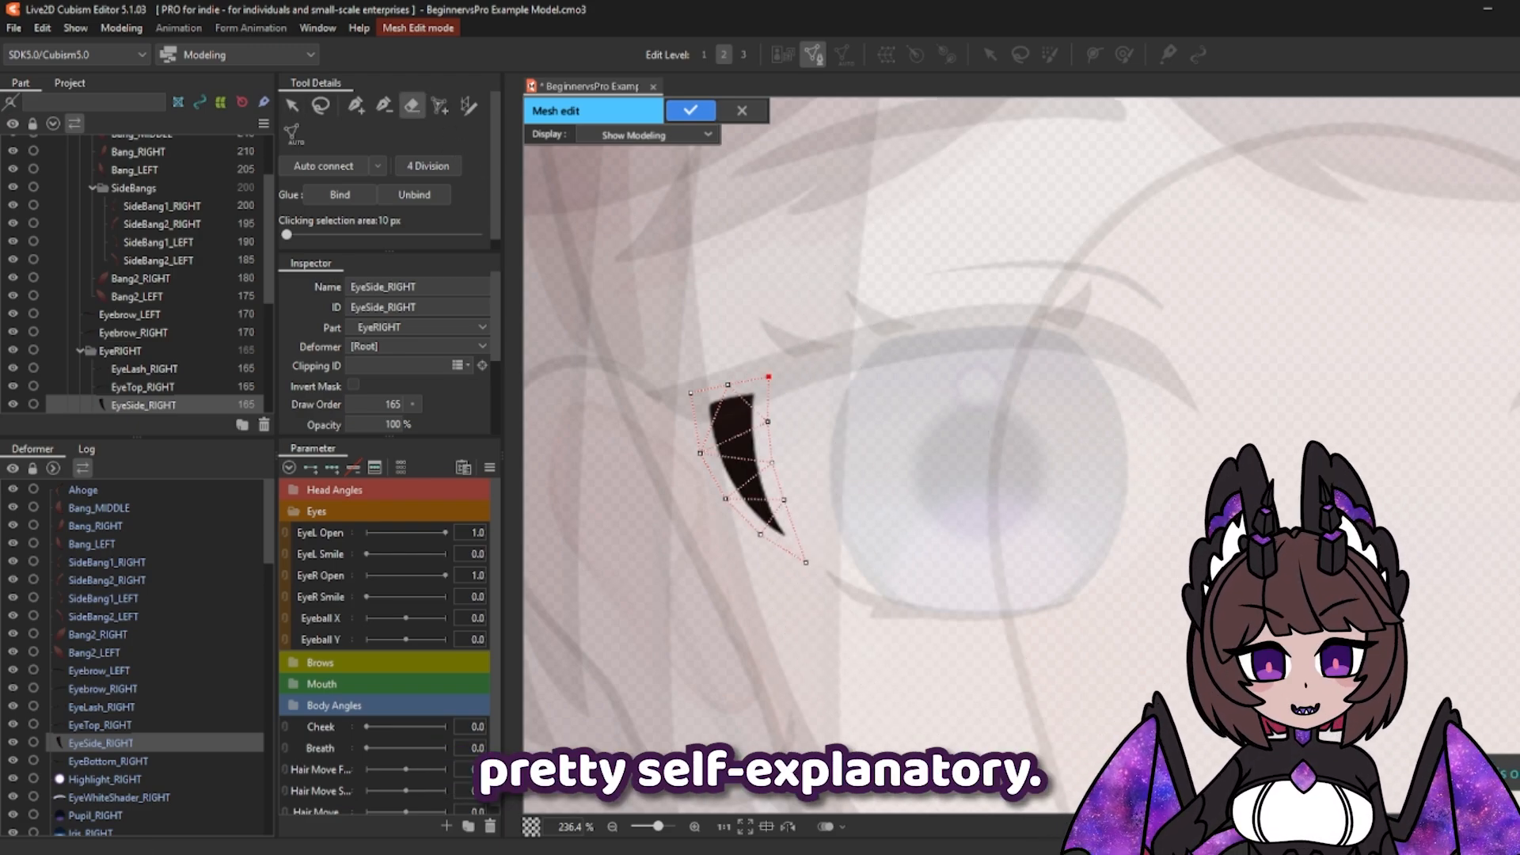
{"action": "left_click", "coordinate": [300, 106]}
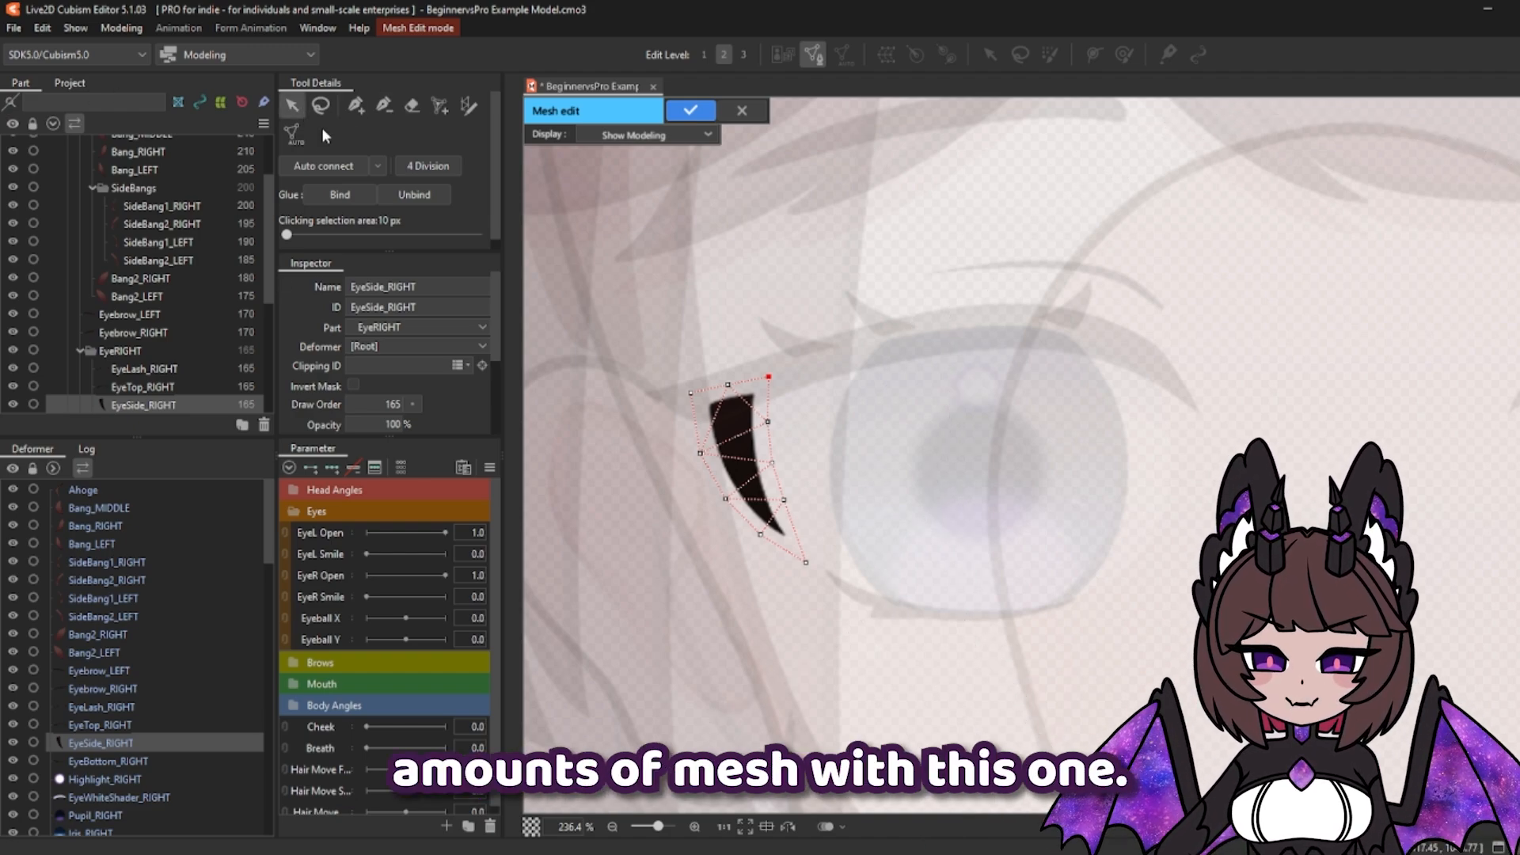
Step: Try adding a zigzag of extra points inside EyeSide_RIGHT's mesh, and undo the additions
{"action": "left_click", "coordinate": [440, 106]}
{"action": "left_click", "coordinate": [732, 420]}
{"action": "left_click", "coordinate": [746, 447]}
{"action": "left_click", "coordinate": [732, 473]}
{"action": "left_click", "coordinate": [761, 487]}
{"action": "left_click", "coordinate": [756, 510]}
{"action": "left_click", "coordinate": [784, 532]}
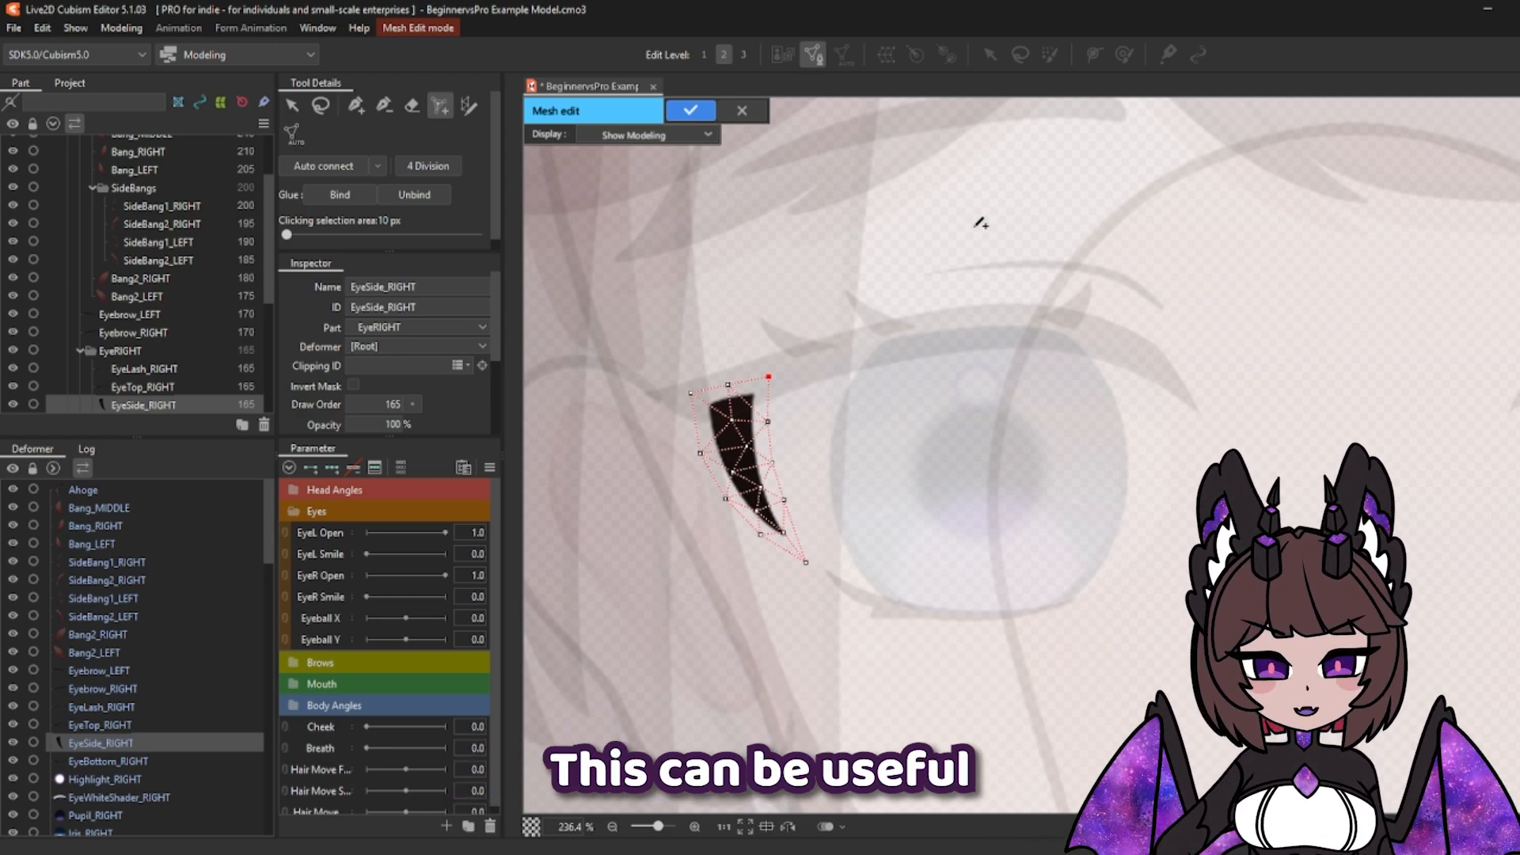
{"action": "key", "text": "ctrl+z"}
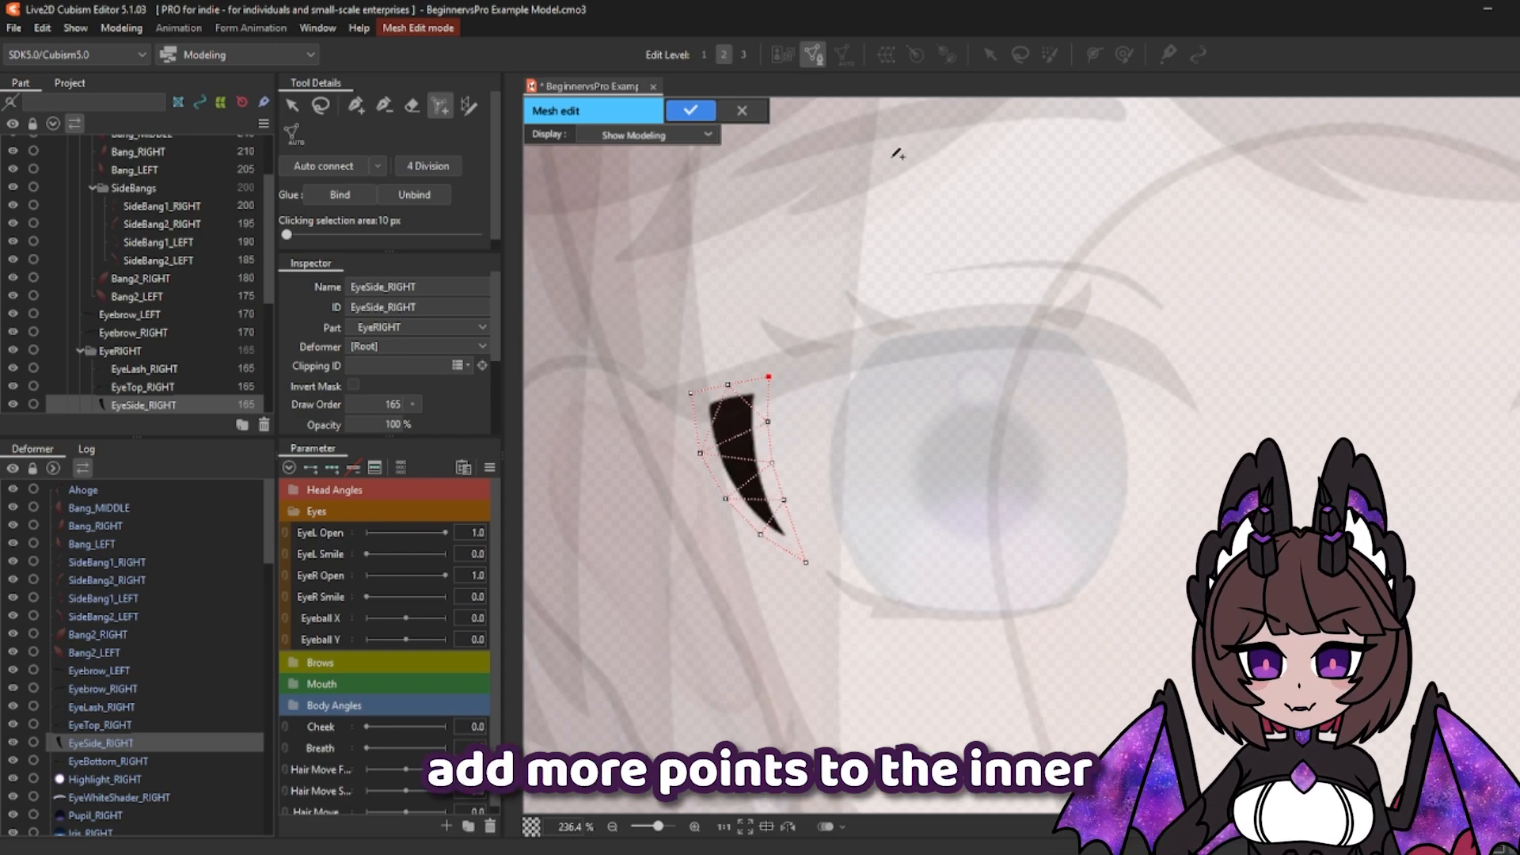
Step: Draw a mesh-mapping stroke down the middle of EyeSide_RIGHT, from its upper edge to its lower tip
{"action": "left_click", "coordinate": [468, 107]}
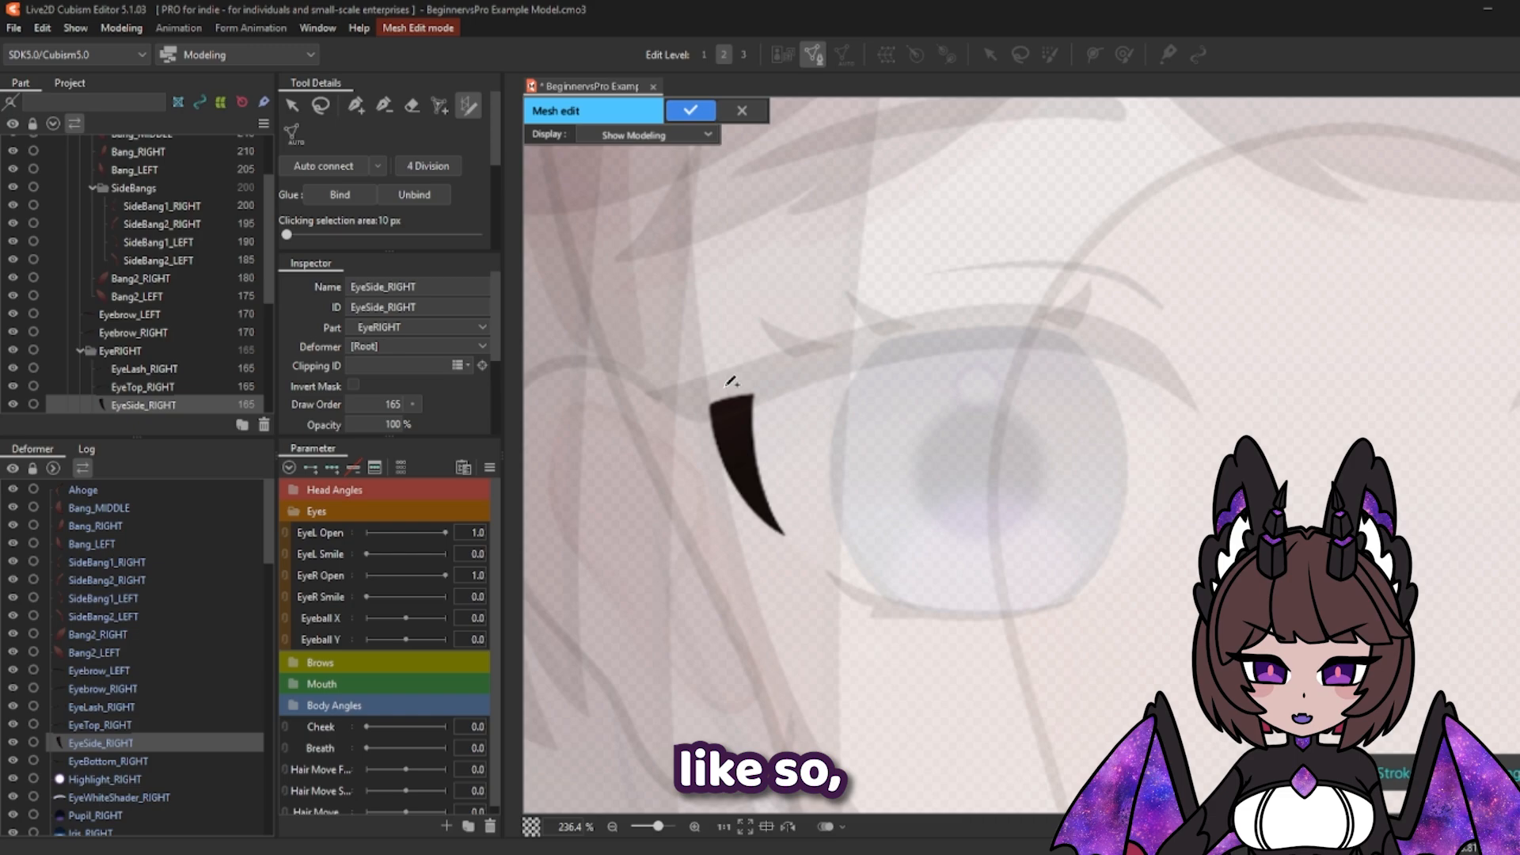
{"action": "mouse_move", "coordinate": [724, 386]}
{"action": "left_mouse_down"}
{"action": "mouse_move", "coordinate": [747, 475]}
{"action": "mouse_move", "coordinate": [785, 531]}
{"action": "left_mouse_up"}
{"action": "mouse_move", "coordinate": [744, 475]}
{"action": "left_mouse_down"}
{"action": "mouse_move", "coordinate": [780, 471]}
{"action": "mouse_move", "coordinate": [638, 491]}
{"action": "mouse_move", "coordinate": [782, 447]}
{"action": "mouse_move", "coordinate": [746, 466]}
{"action": "left_mouse_up"}
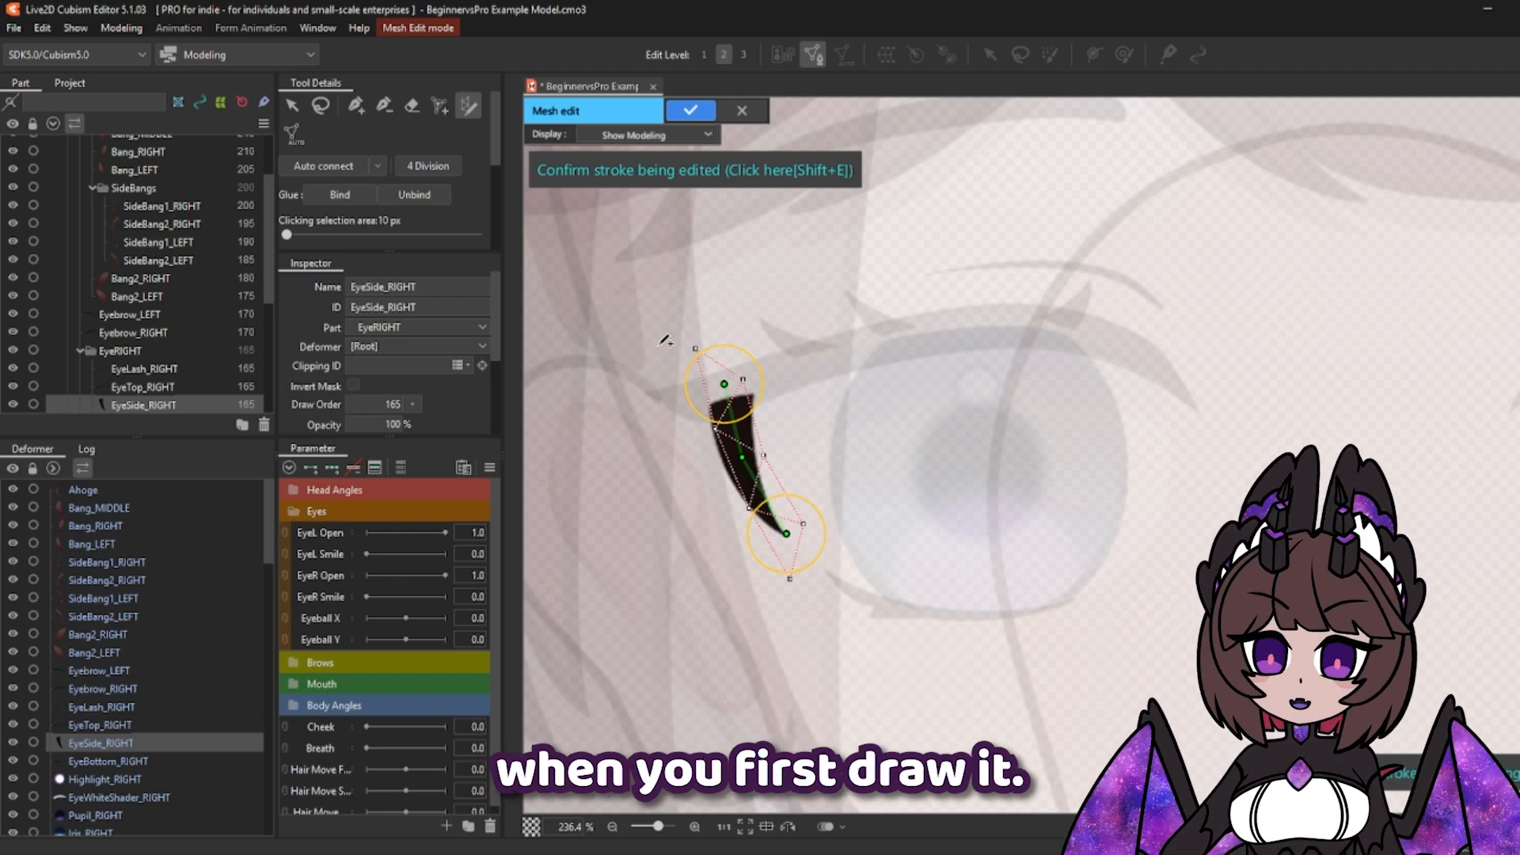
Step: Fit the stroke to EyeSide_RIGHT's curve by moving its end points onto the artwork and adding control points in between
{"action": "left_click_drag", "start_coordinate": [744, 460], "coordinate": [730, 400]}
{"action": "left_click", "coordinate": [733, 436]}
{"action": "left_click", "coordinate": [757, 499]}
{"action": "left_click_drag", "start_coordinate": [786, 534], "coordinate": [786, 536]}
{"action": "left_click", "coordinate": [767, 517]}
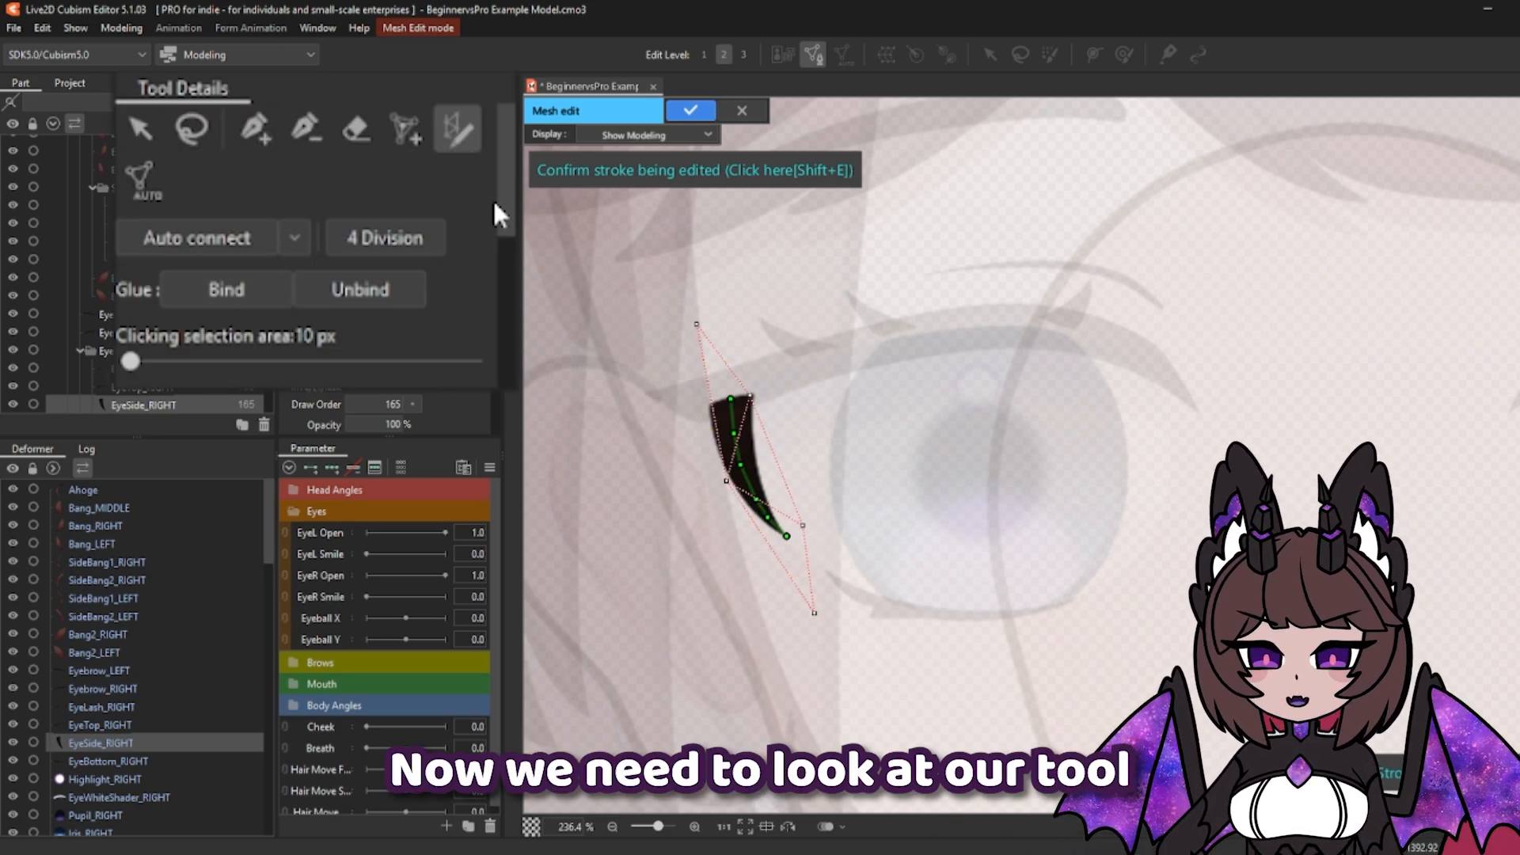
Step: Set the mesh width to 19 and the repeated density to 7 in the mesh-mapping settings
{"action": "scroll", "coordinate": [497, 213], "scroll_direction": "down", "scroll_amount": 5}
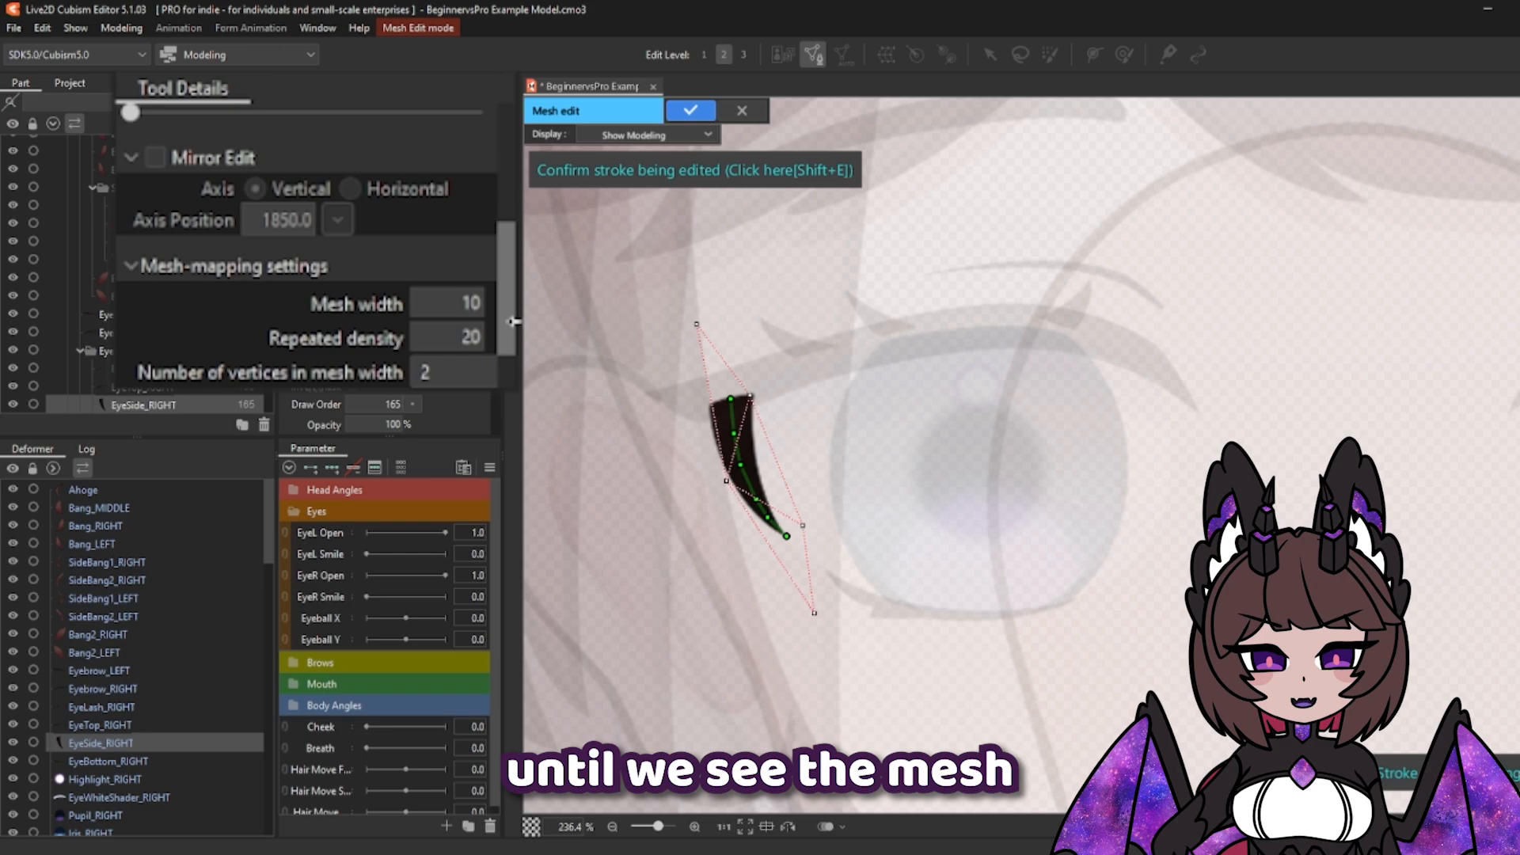
{"action": "scroll", "coordinate": [507, 261], "scroll_direction": "down", "scroll_amount": 2}
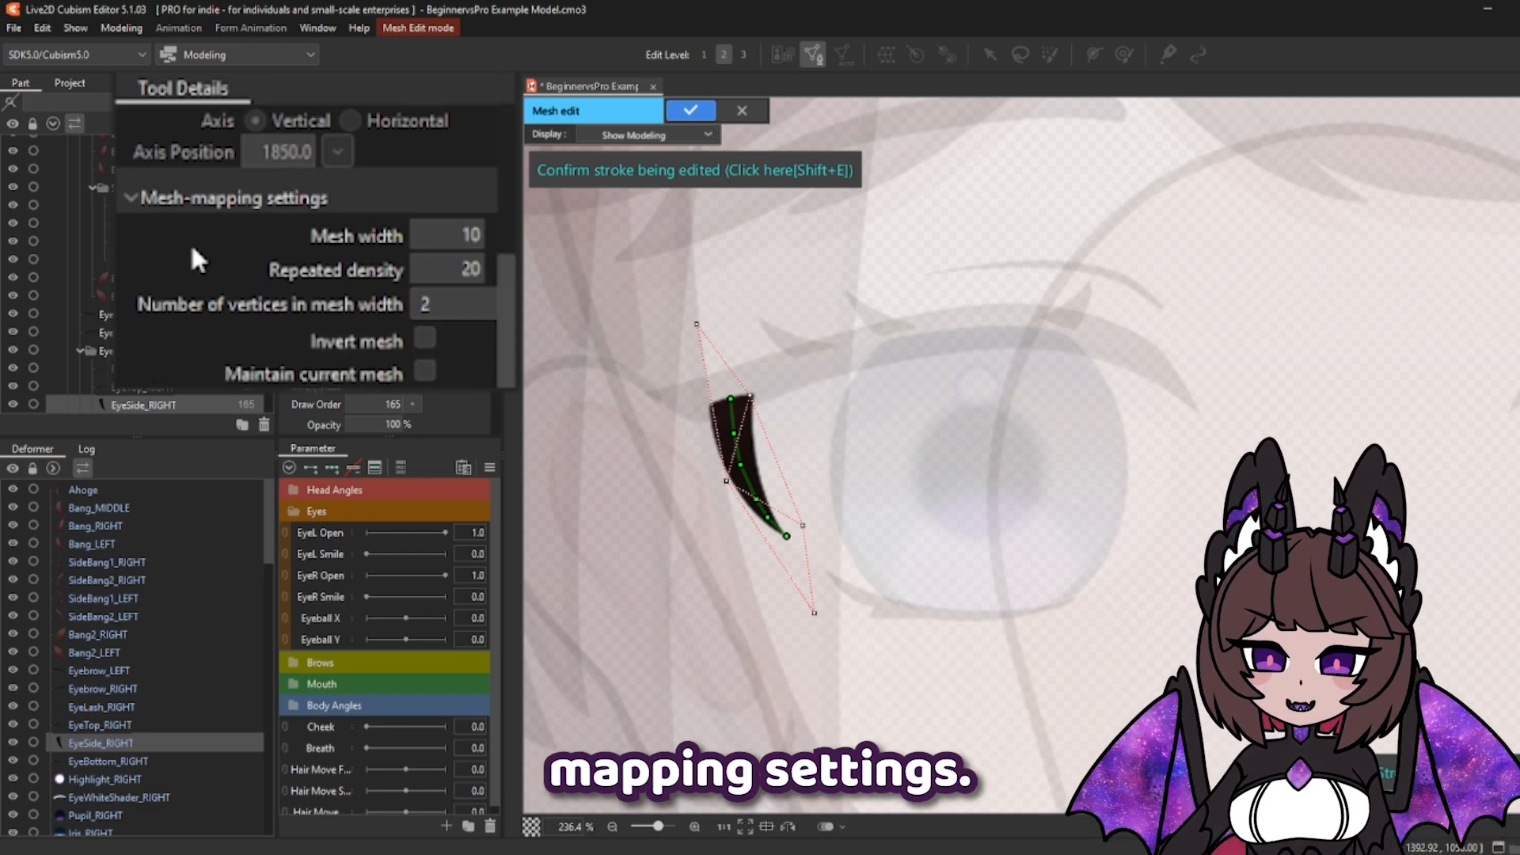
{"action": "scroll", "coordinate": [449, 238], "scroll_direction": "up", "scroll_amount": 6}
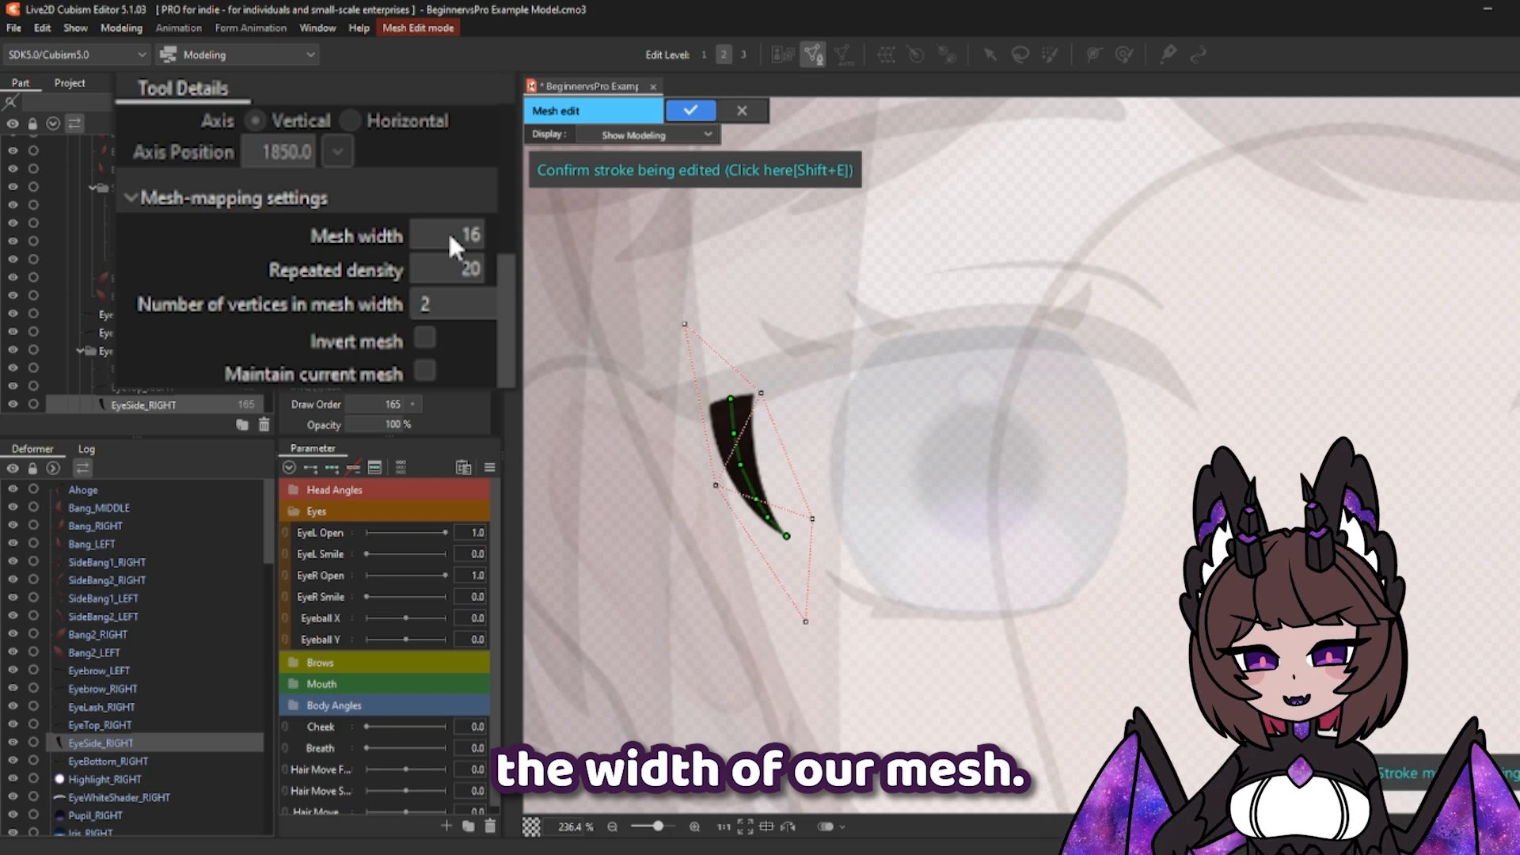
{"action": "scroll", "coordinate": [448, 231], "scroll_direction": "up", "scroll_amount": 7}
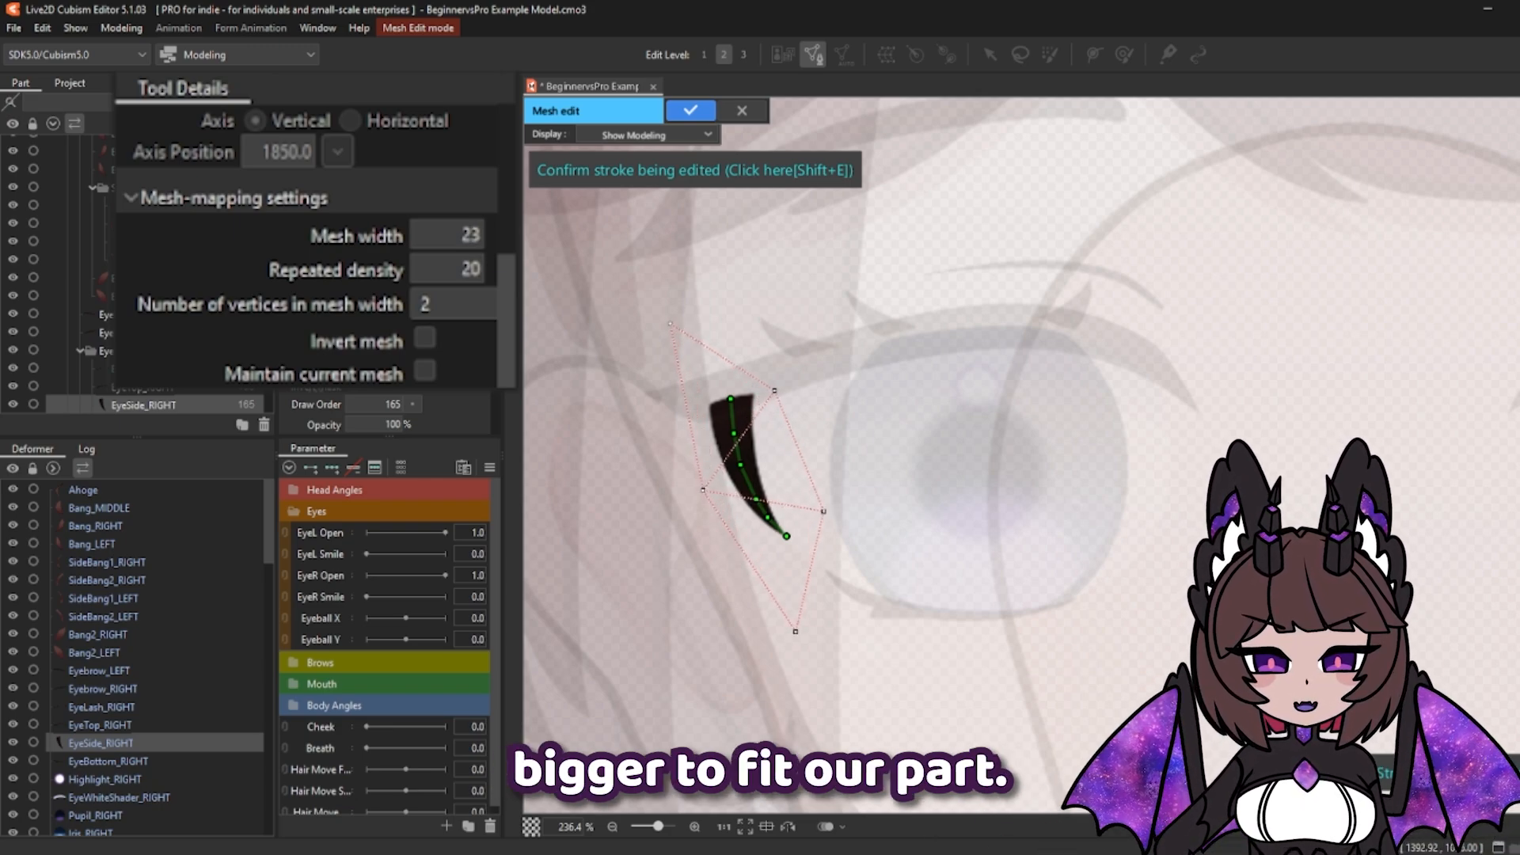
{"action": "scroll", "coordinate": [448, 234], "scroll_direction": "down", "scroll_amount": 4}
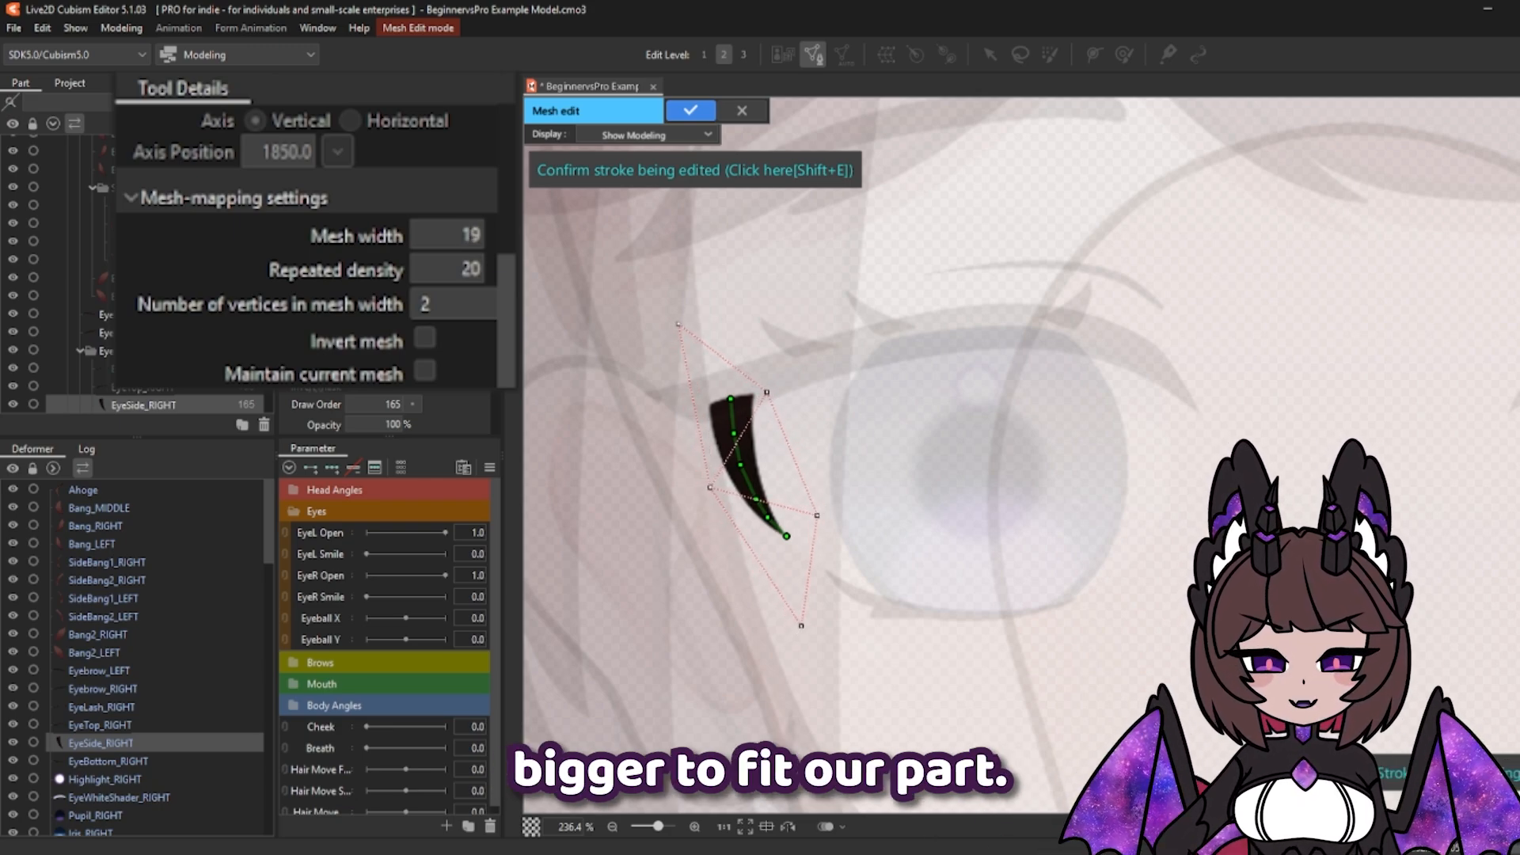
{"action": "left_click", "coordinate": [434, 230]}
{"action": "left_click", "coordinate": [306, 268]}
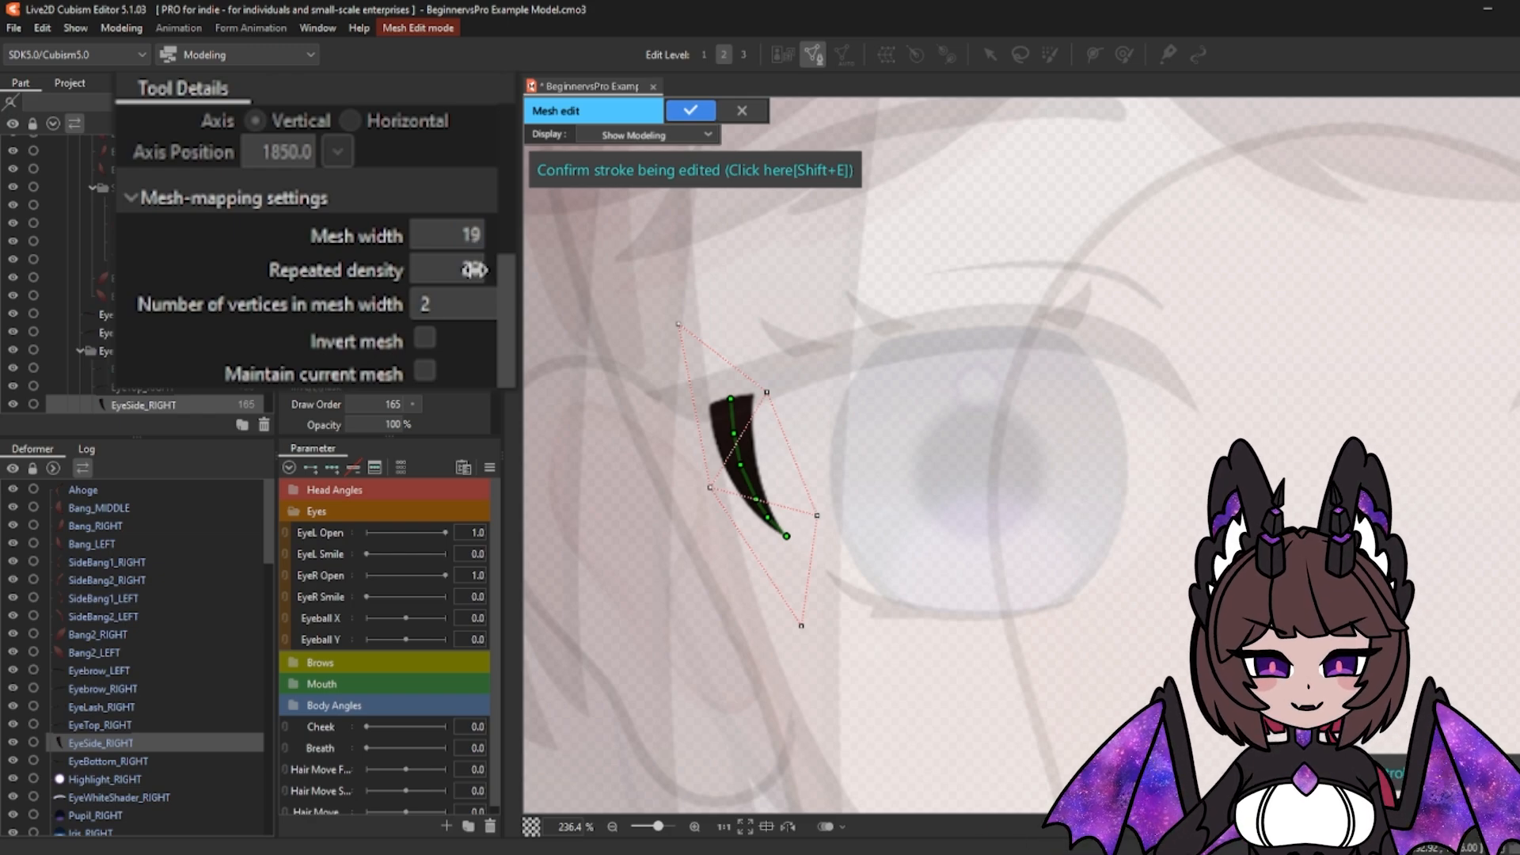
{"action": "left_click_drag", "start_coordinate": [455, 274], "coordinate": [448, 274]}
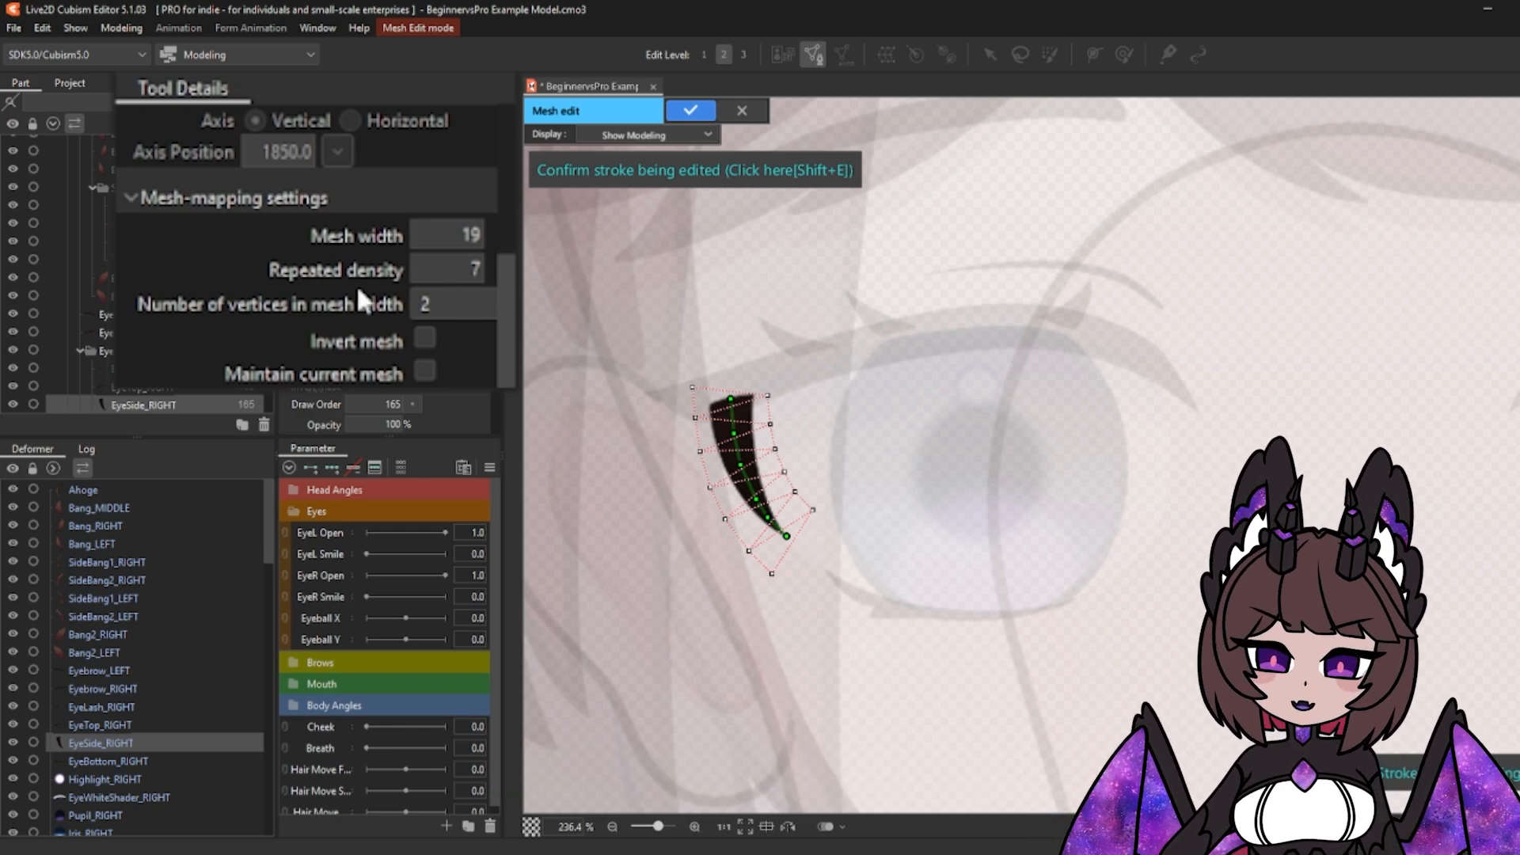
Step: Try 1 and 3 as the number of vertices in mesh width, and return the value to 2
{"action": "left_click", "coordinate": [435, 309]}
{"action": "left_click", "coordinate": [438, 333]}
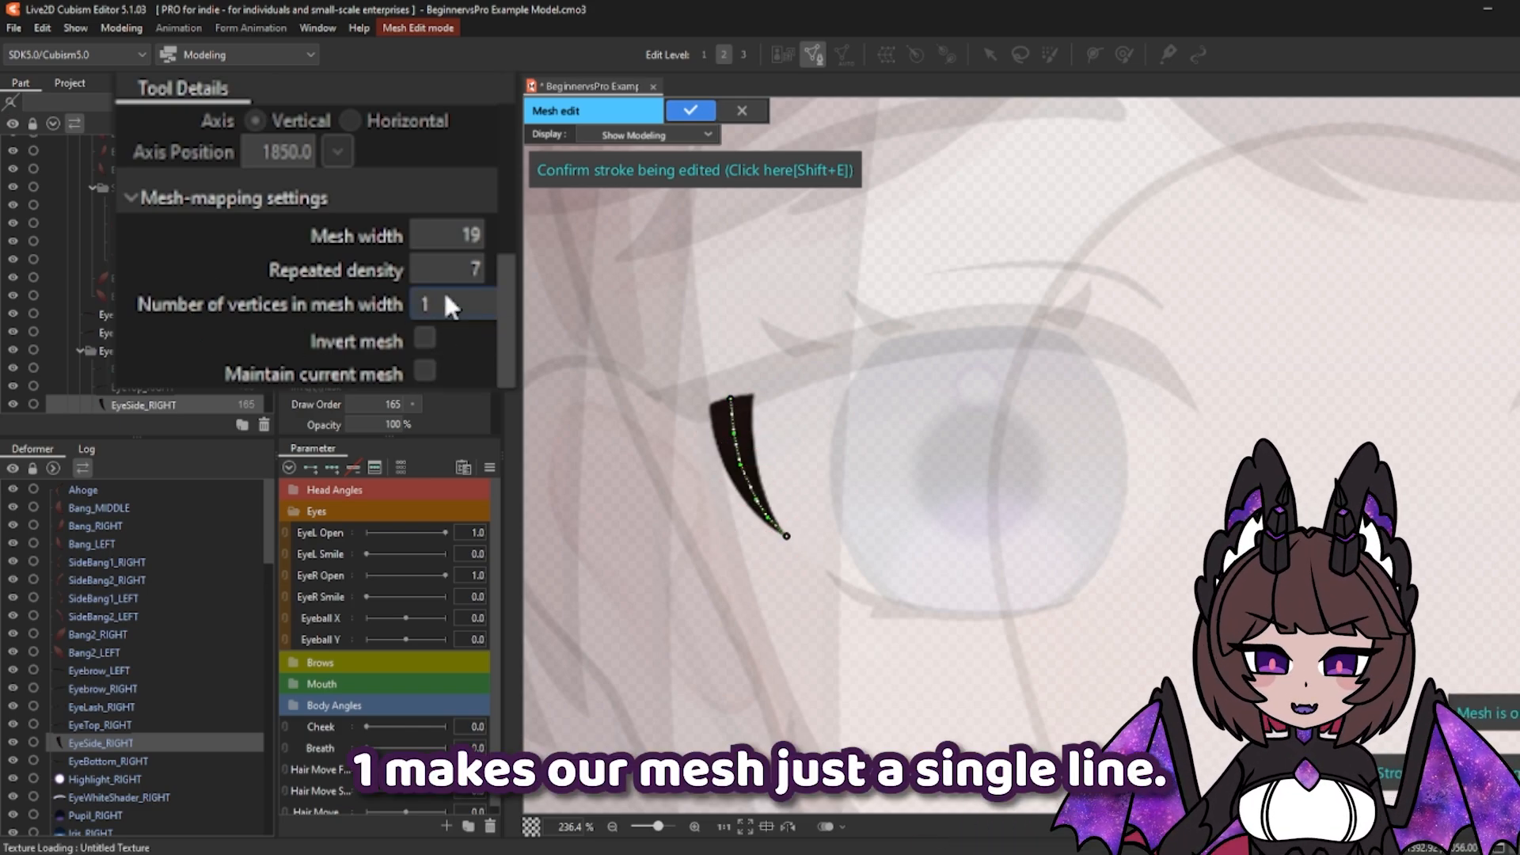
{"action": "left_click", "coordinate": [441, 293]}
{"action": "left_click", "coordinate": [420, 356]}
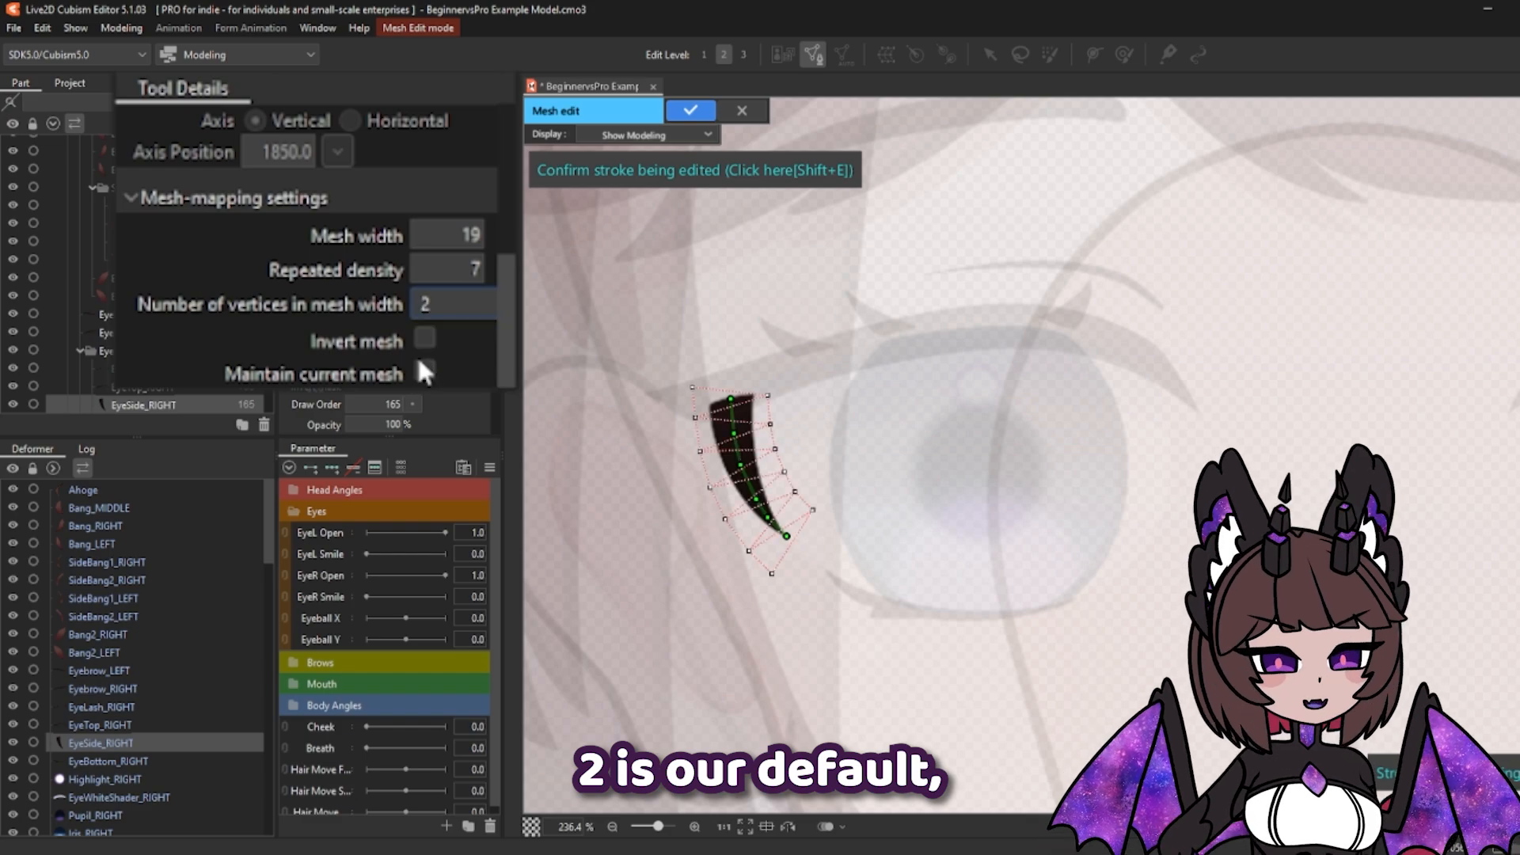
{"action": "left_click", "coordinate": [445, 299]}
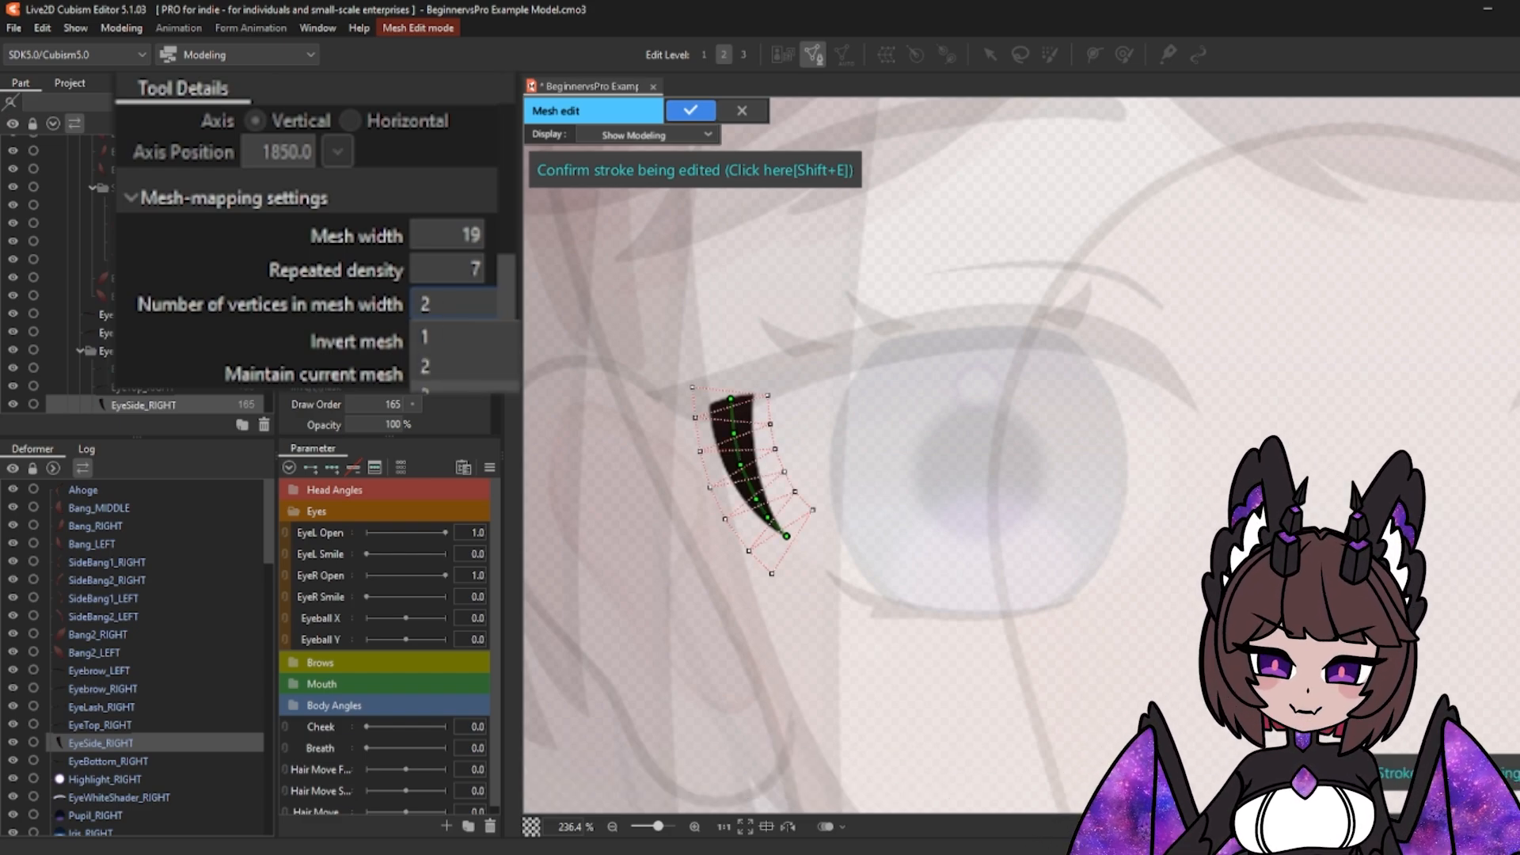
{"action": "left_click", "coordinate": [428, 391]}
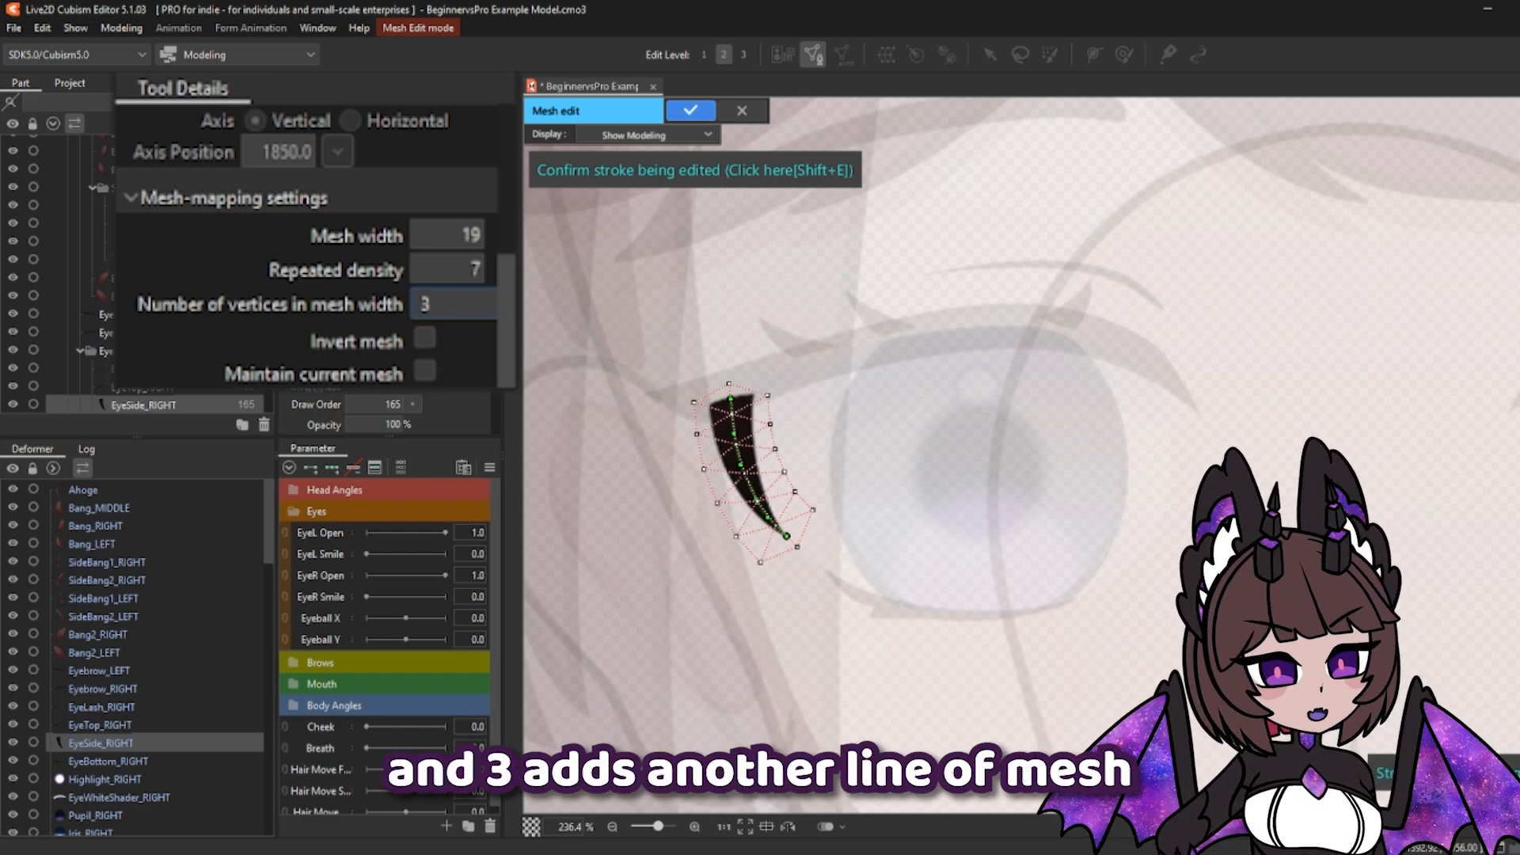
{"action": "left_click", "coordinate": [450, 300]}
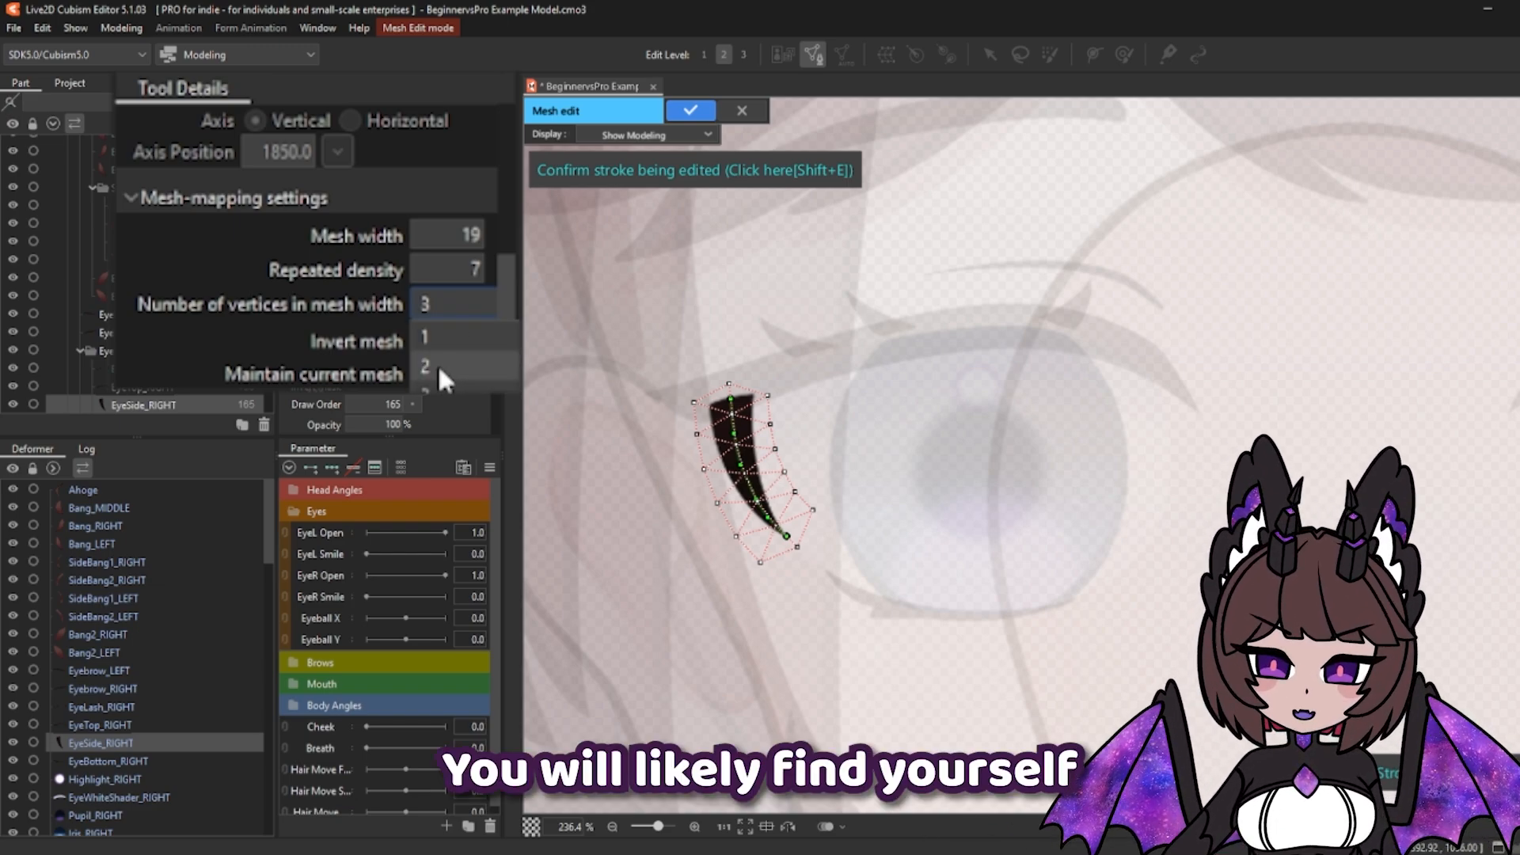
{"action": "left_click", "coordinate": [438, 367]}
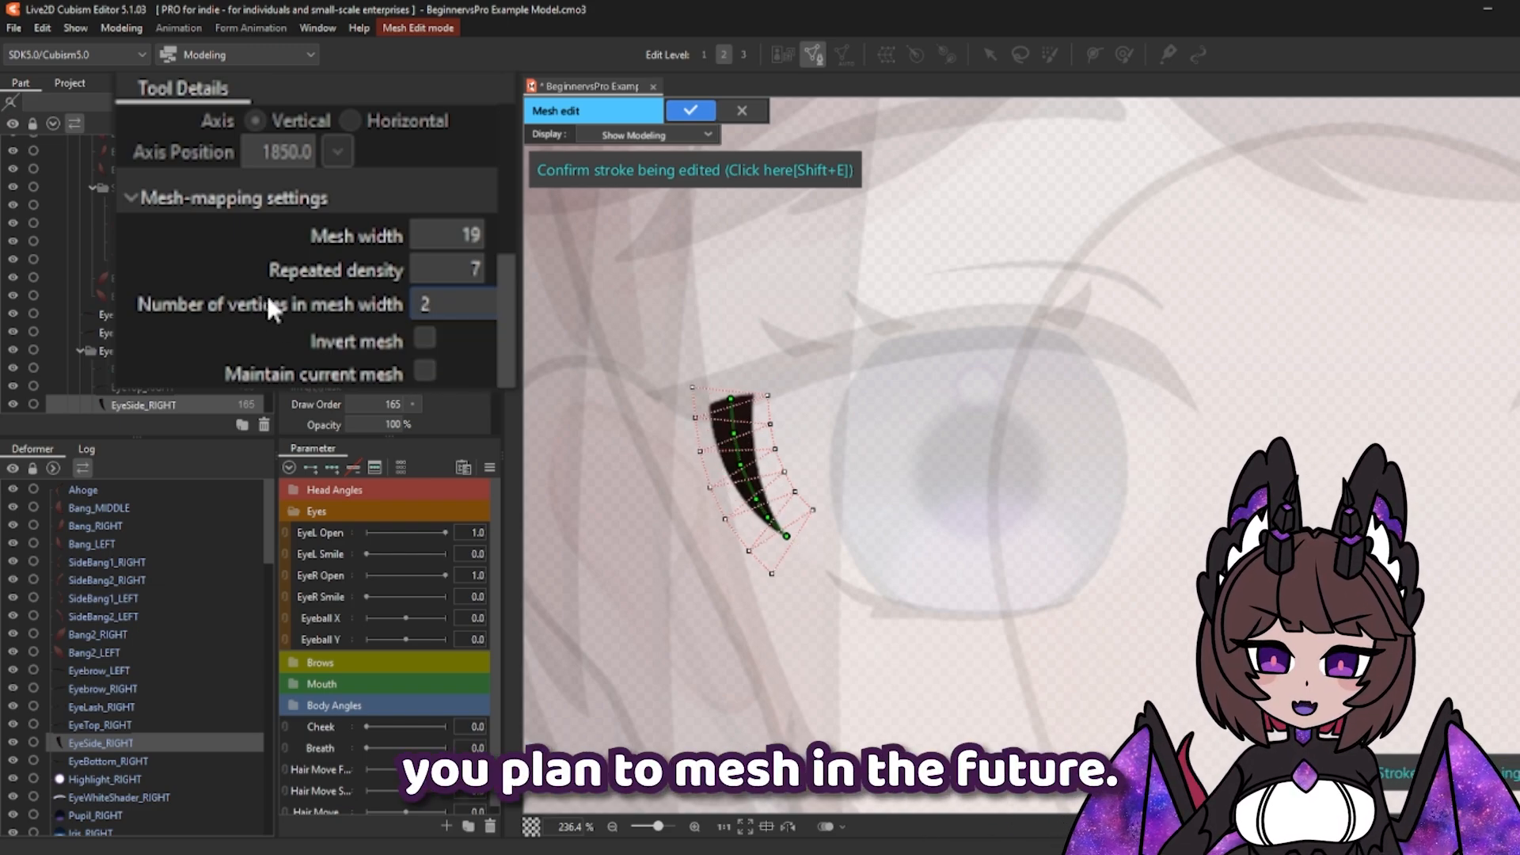
Step: Turn on Invert mesh, narrow the mesh at the stroke's lower end, and apply EyeSide_RIGHT's mesh
{"action": "left_click", "coordinate": [425, 339]}
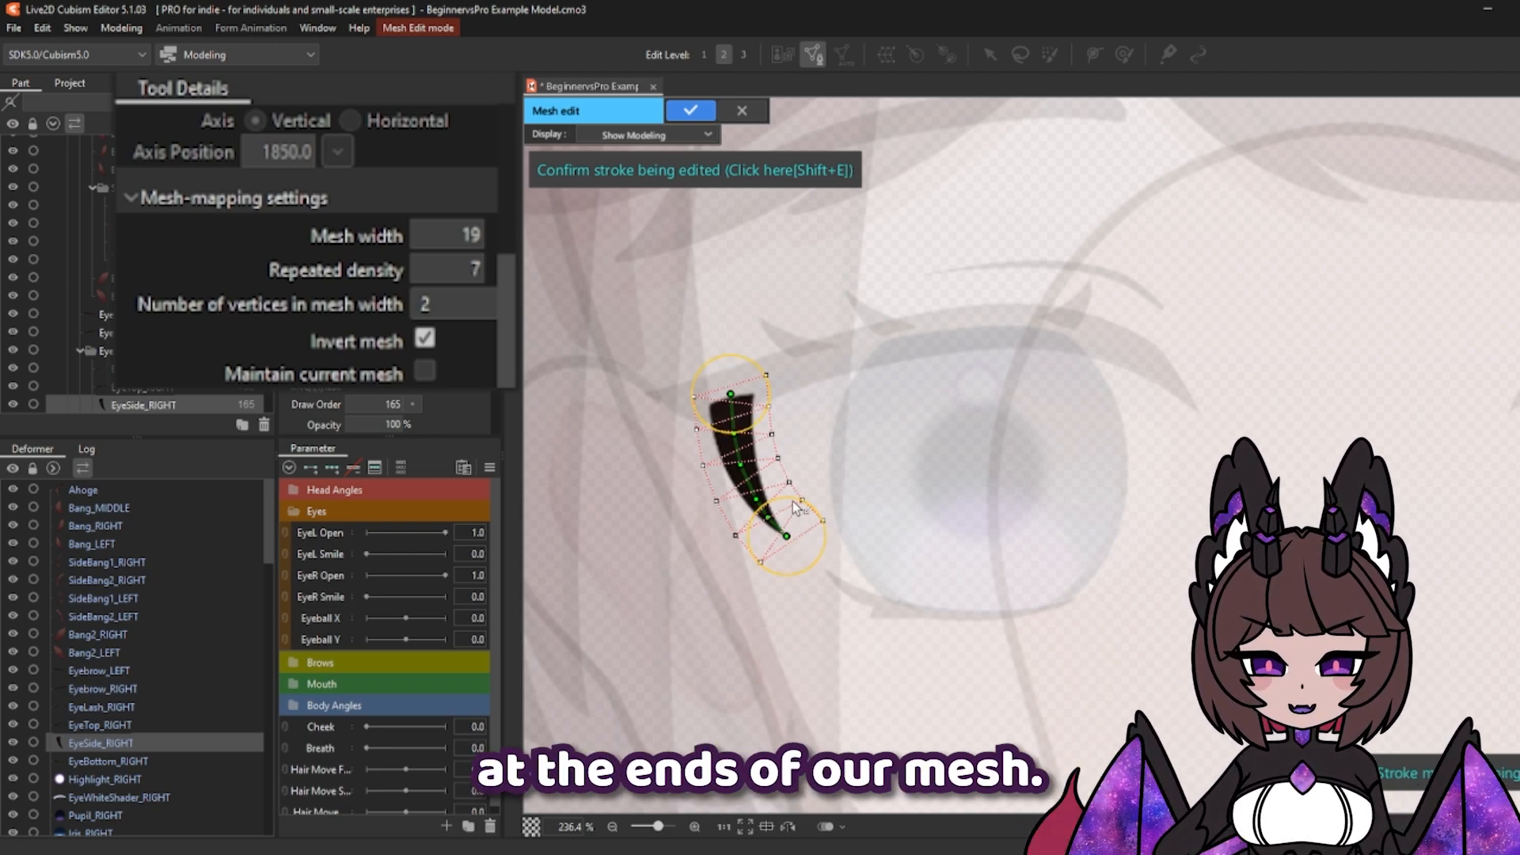
{"action": "mouse_move", "coordinate": [792, 506]}
{"action": "left_mouse_down"}
{"action": "mouse_move", "coordinate": [790, 540]}
{"action": "mouse_move", "coordinate": [794, 483]}
{"action": "mouse_move", "coordinate": [795, 537]}
{"action": "left_mouse_up"}
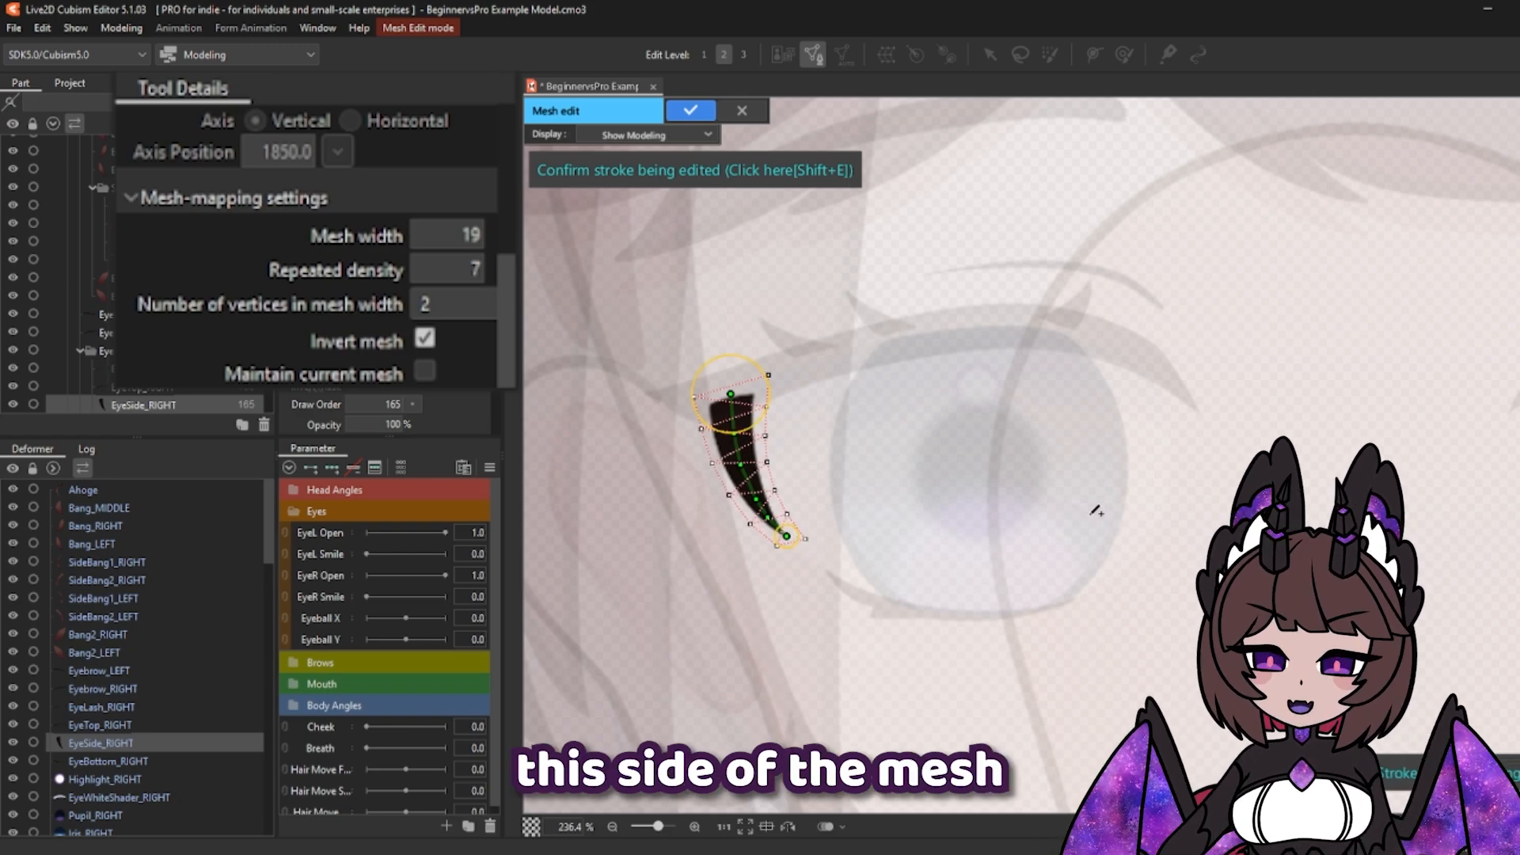
{"action": "left_click", "coordinate": [681, 114]}
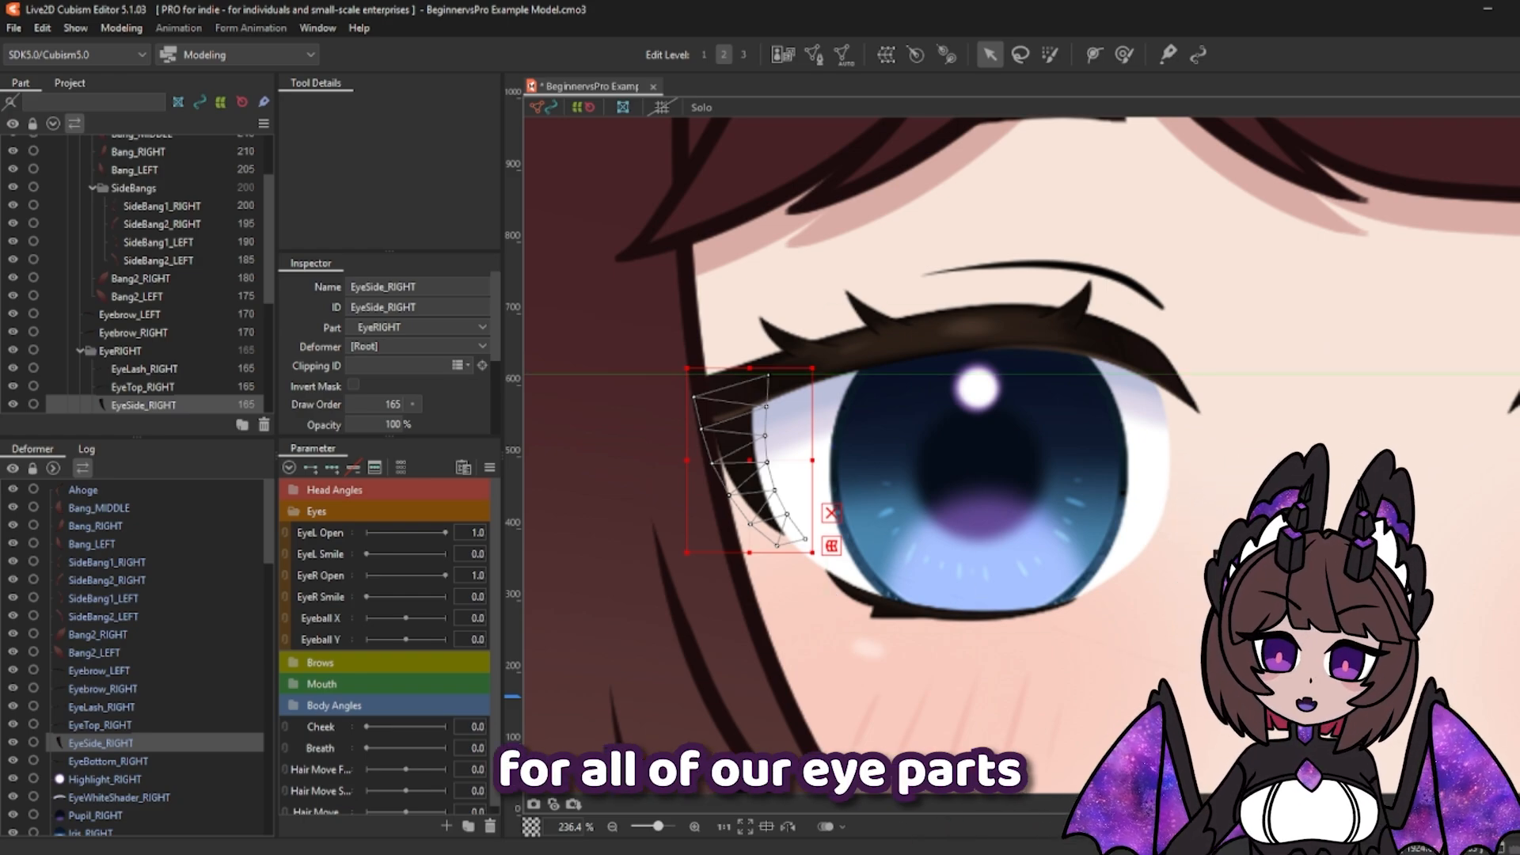
Step: Edit EyeBottom_RIGHT's mesh by drawing a mesh-mapping stroke along the lower eyelid line from end to end
{"action": "double_click", "coordinate": [1062, 564]}
{"action": "left_click_drag", "start_coordinate": [826, 569], "coordinate": [1073, 599]}
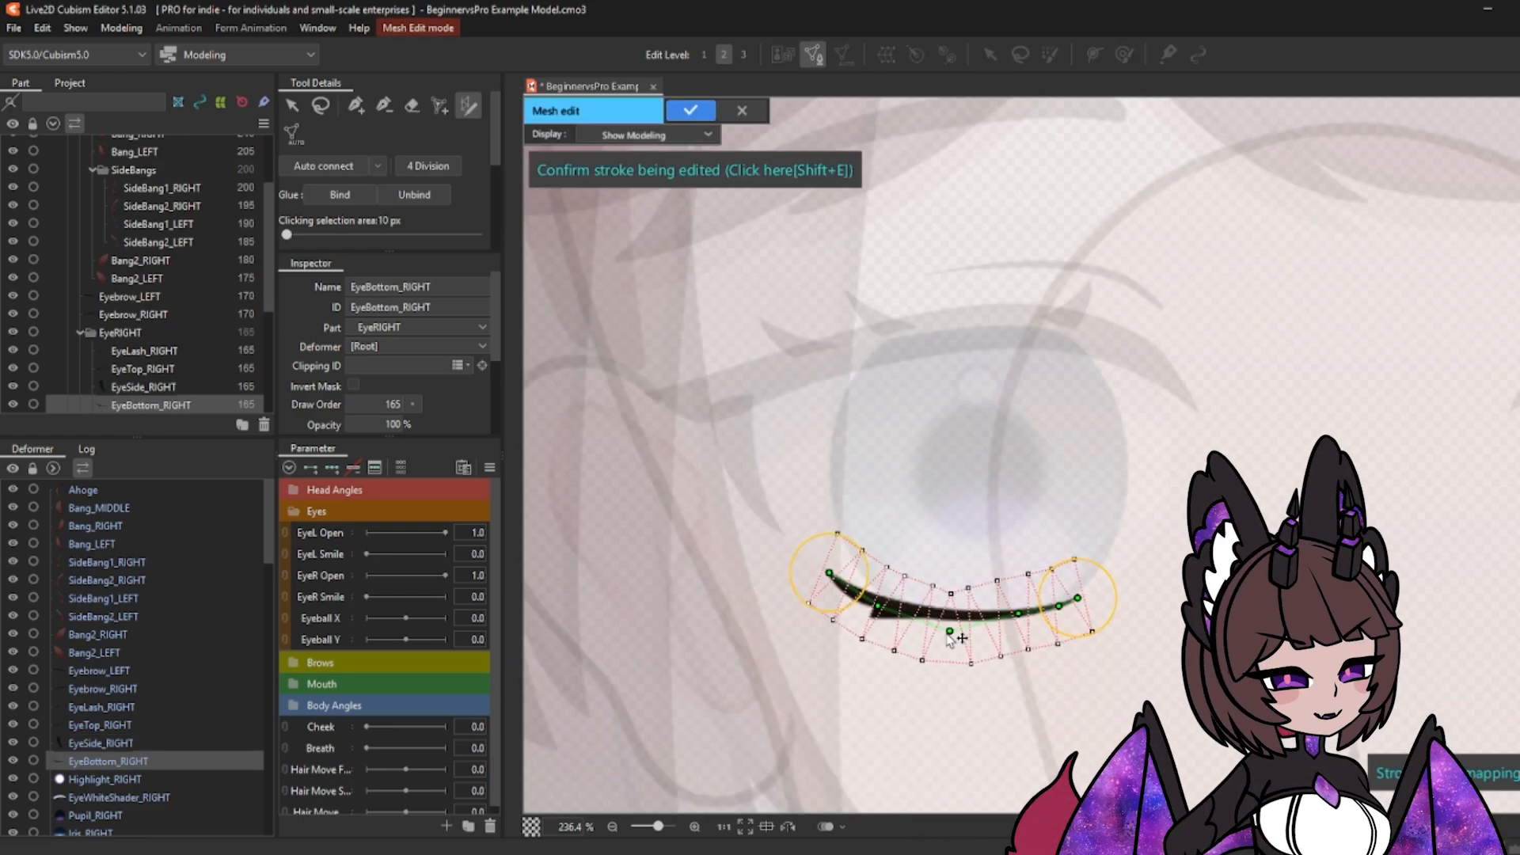
{"action": "scroll", "coordinate": [453, 228], "scroll_direction": "down", "scroll_amount": 3}
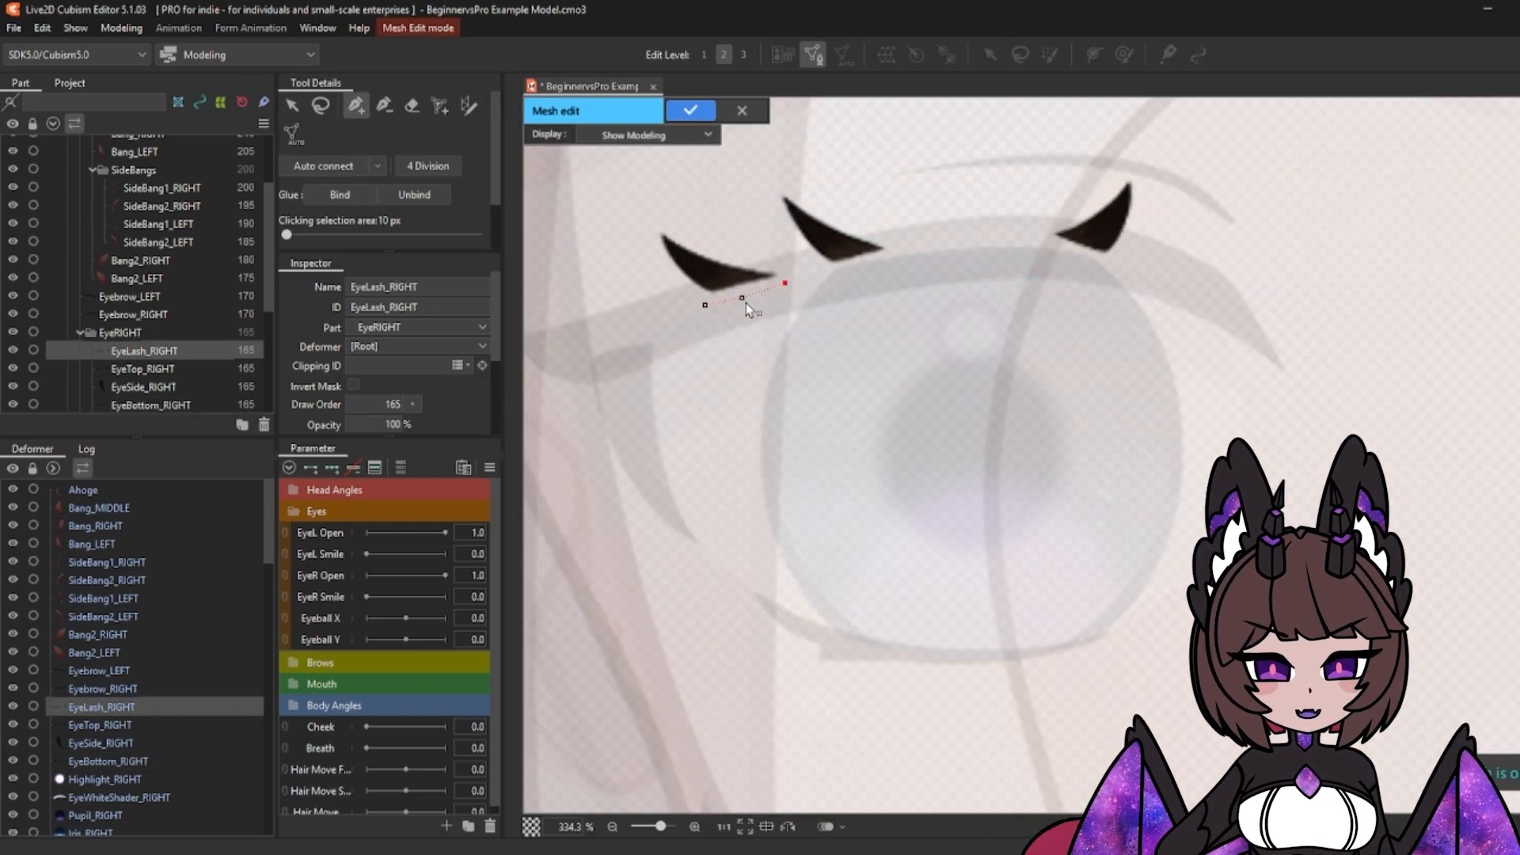
Step: Outline the lashes of EyeLash_RIGHT with mesh points, and draw a mesh-mapping stroke along the Eyelid_RIGHT line
{"action": "left_click", "coordinate": [754, 259]}
{"action": "left_click", "coordinate": [641, 209]}
{"action": "left_click", "coordinate": [653, 255]}
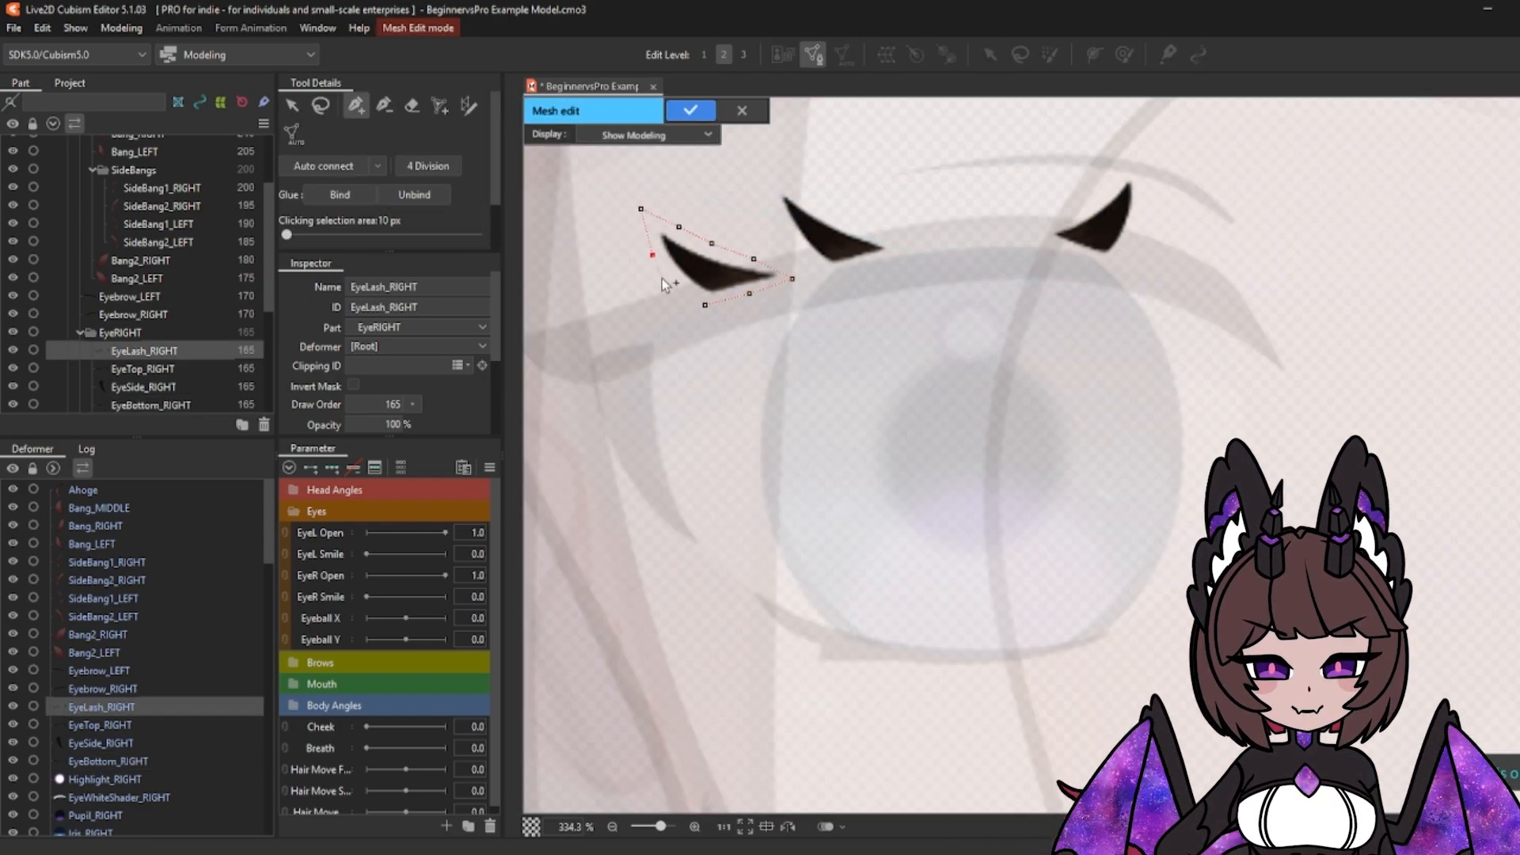
{"action": "left_click", "coordinate": [904, 251]}
{"action": "left_click", "coordinate": [827, 212]}
{"action": "left_click", "coordinate": [794, 243]}
{"action": "left_click", "coordinate": [1110, 264]}
{"action": "left_click", "coordinate": [1140, 177]}
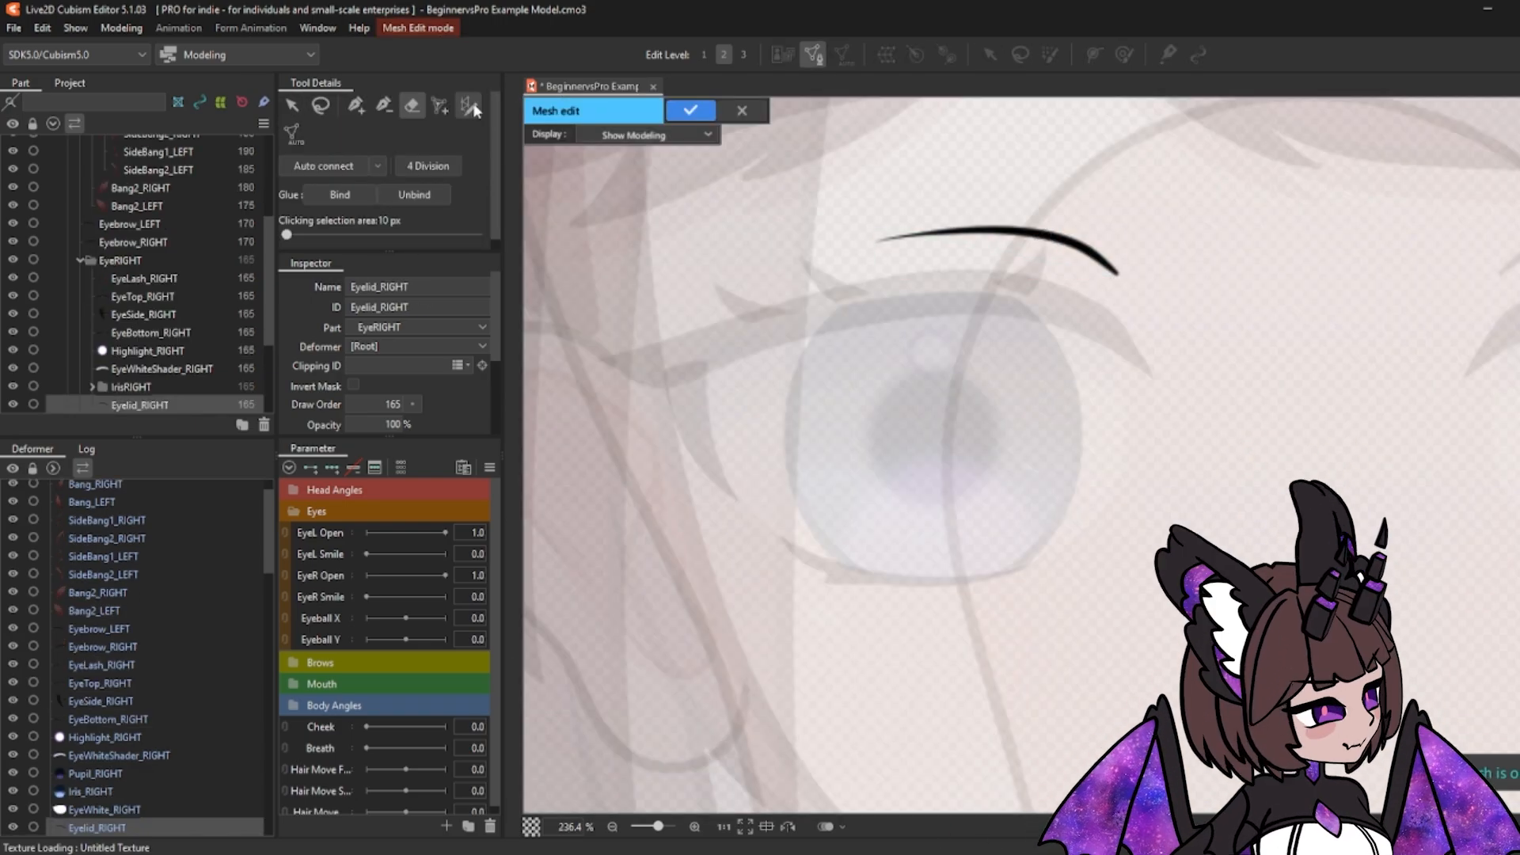
{"action": "left_click_drag", "start_coordinate": [879, 237], "coordinate": [1118, 273]}
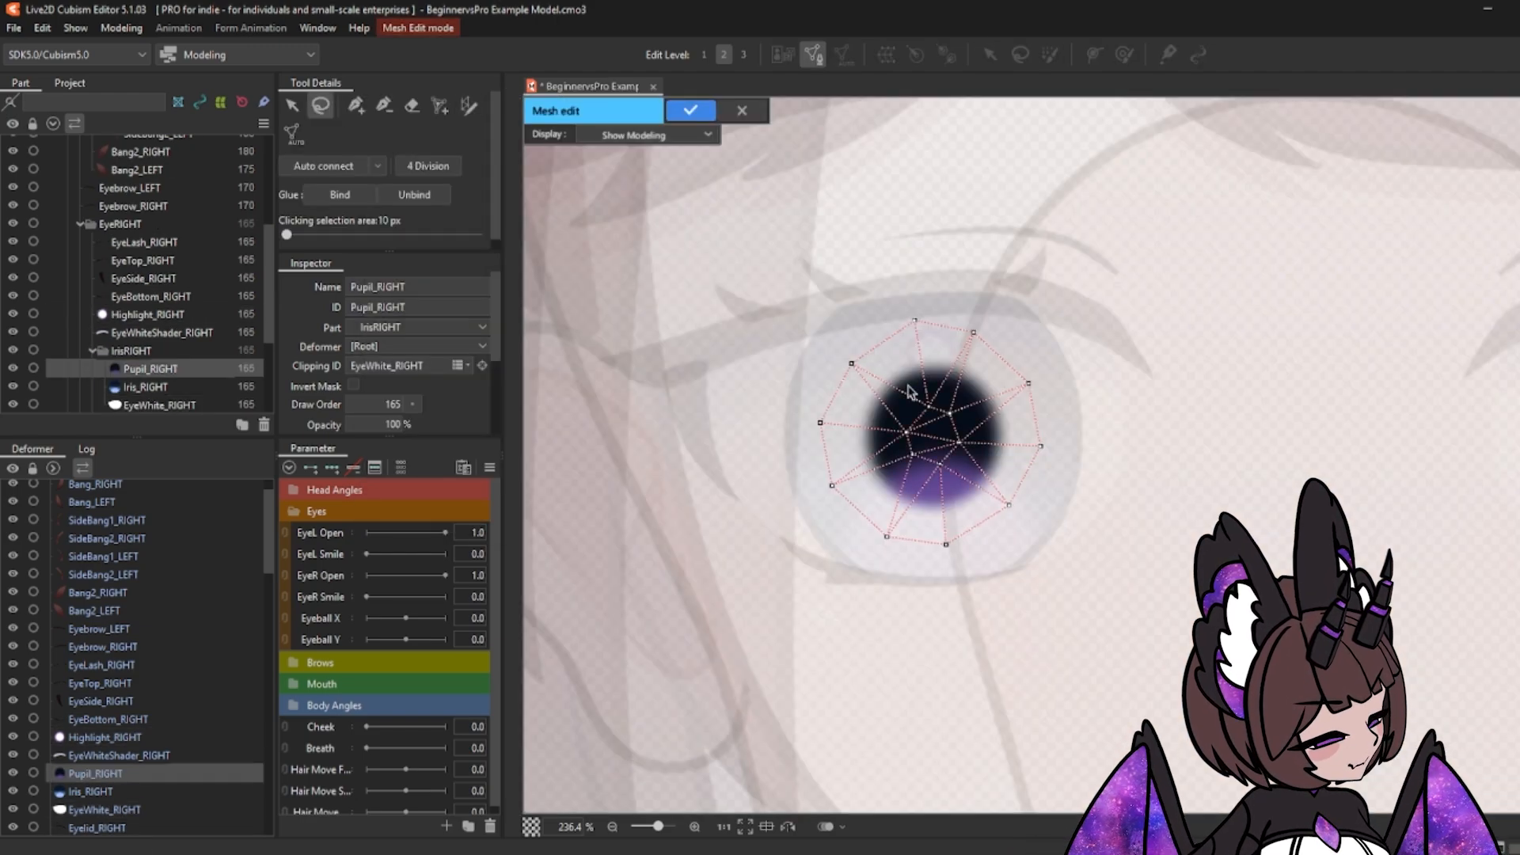
Step: Replace Pupil_RIGHT's inner mesh points with a ring just inside the pupil's edge and a centre point, and apply the mesh
{"action": "left_click", "coordinate": [883, 410]}
{"action": "left_click", "coordinate": [912, 385]}
{"action": "left_click", "coordinate": [951, 382]}
{"action": "left_click", "coordinate": [975, 406]}
{"action": "left_click", "coordinate": [988, 443]}
{"action": "left_click", "coordinate": [979, 470]}
{"action": "left_click", "coordinate": [947, 493]}
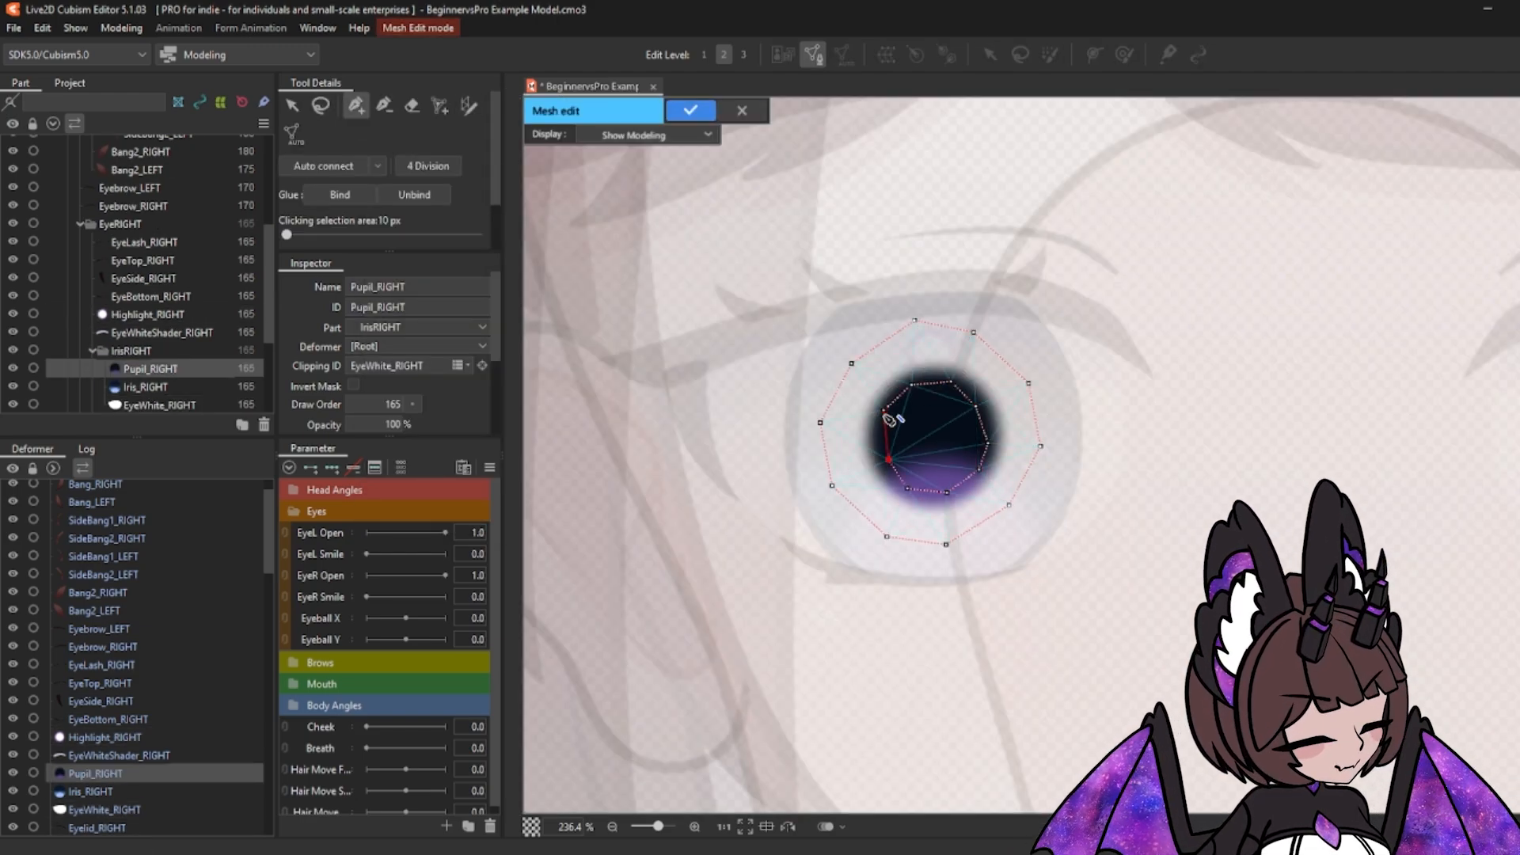
{"action": "left_click", "coordinate": [932, 435]}
{"action": "left_click", "coordinate": [691, 111]}
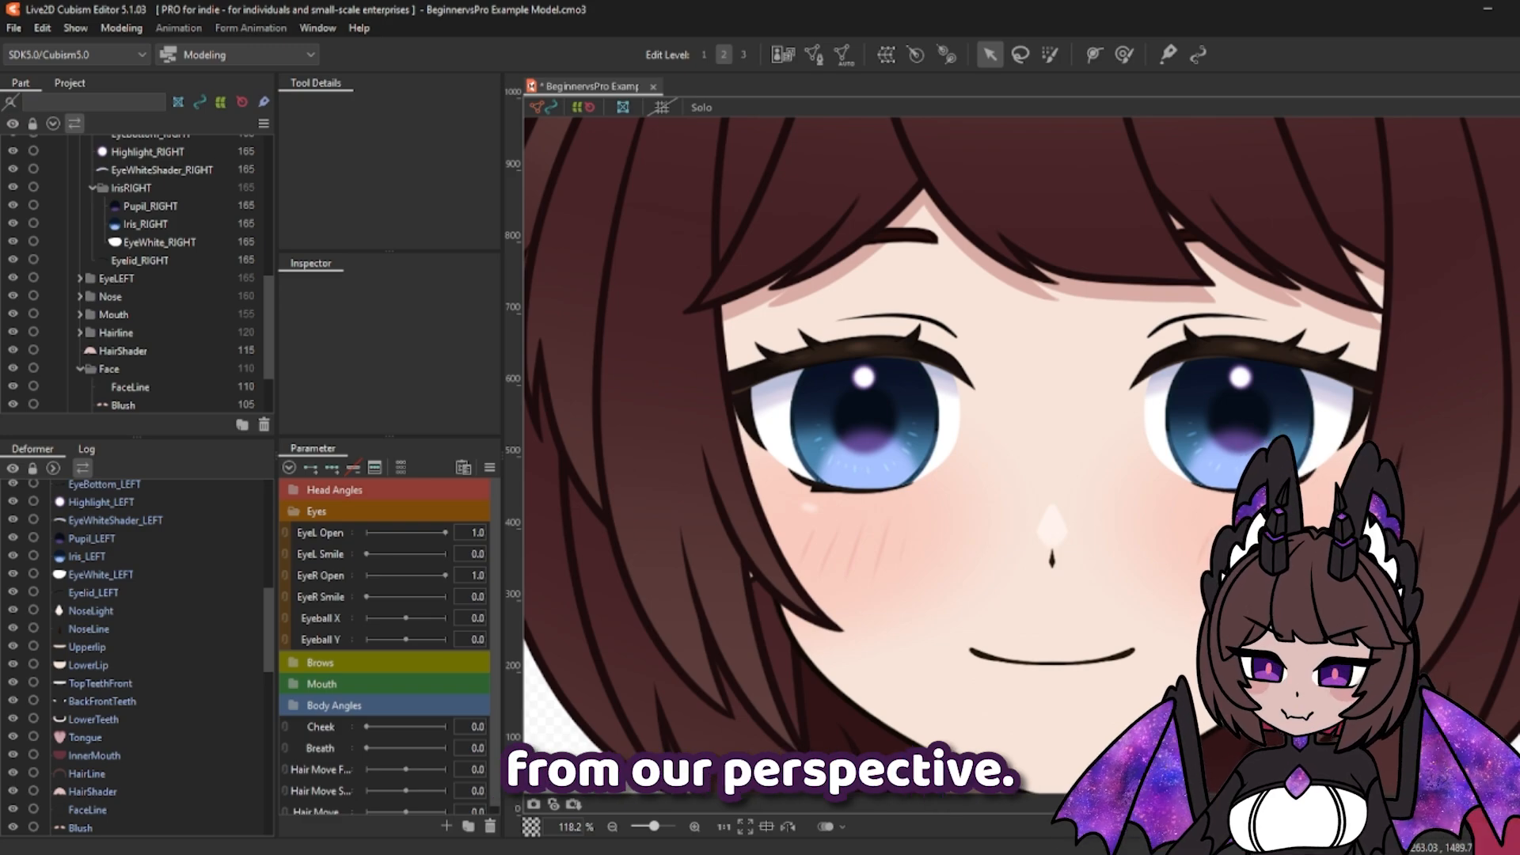
Step: Add two keyforms to the EyeR Open parameter for EyeTop_RIGHT
{"action": "left_click", "coordinate": [875, 360]}
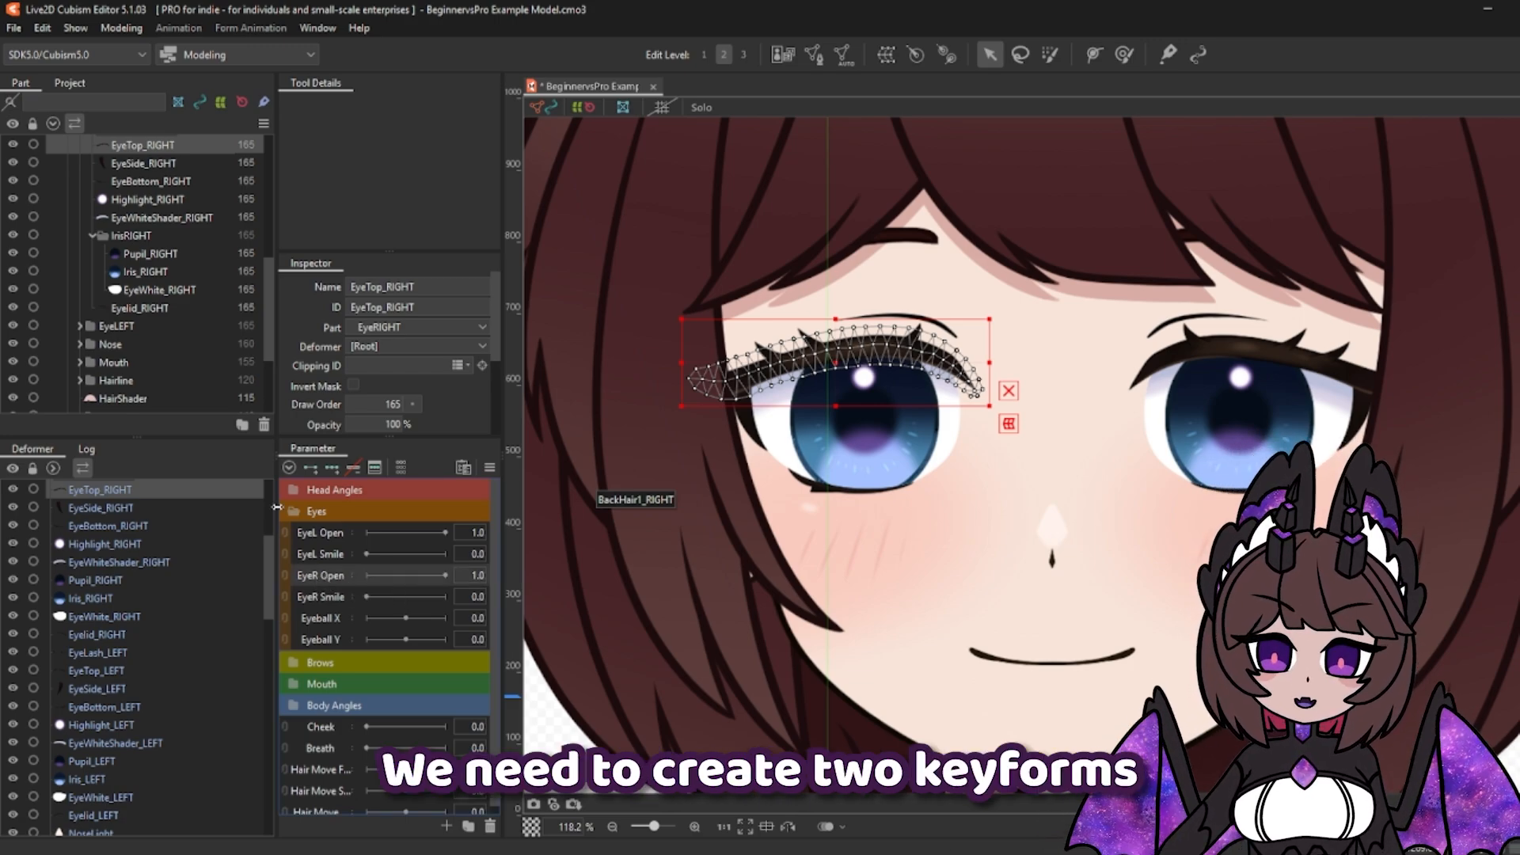
{"action": "left_click", "coordinate": [312, 469]}
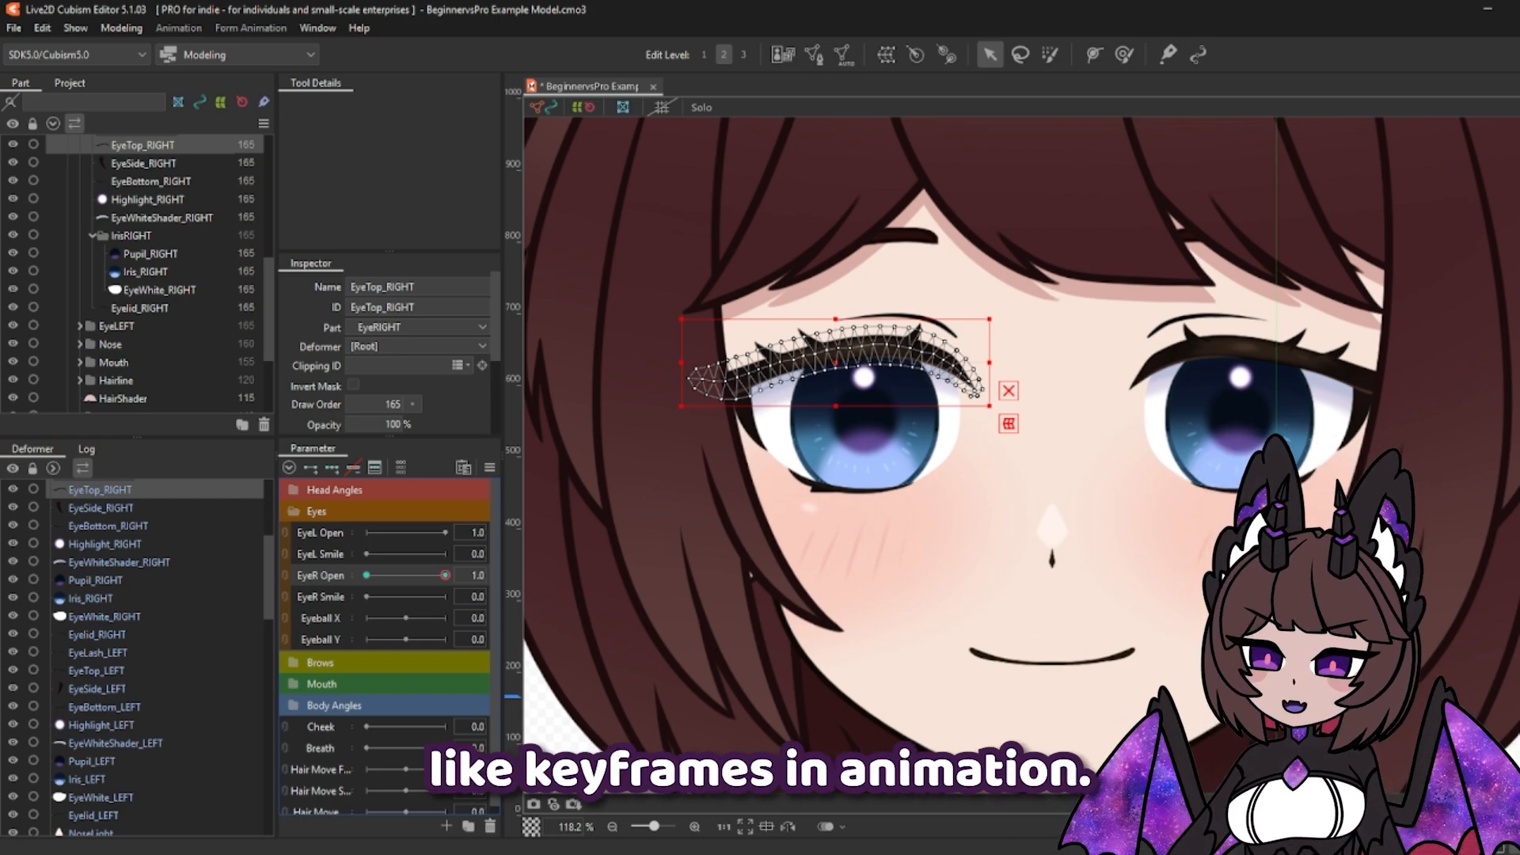
Step: Try pulling an upper mesh point of EyeTop_RIGHT upward at the EyeR Open 1.0 keyform, and undo it
{"action": "scroll", "coordinate": [807, 411], "scroll_direction": "up", "scroll_amount": 5}
{"action": "left_click_drag", "start_coordinate": [862, 258], "coordinate": [774, 128]}
{"action": "left_click_drag", "start_coordinate": [442, 580], "coordinate": [479, 572]}
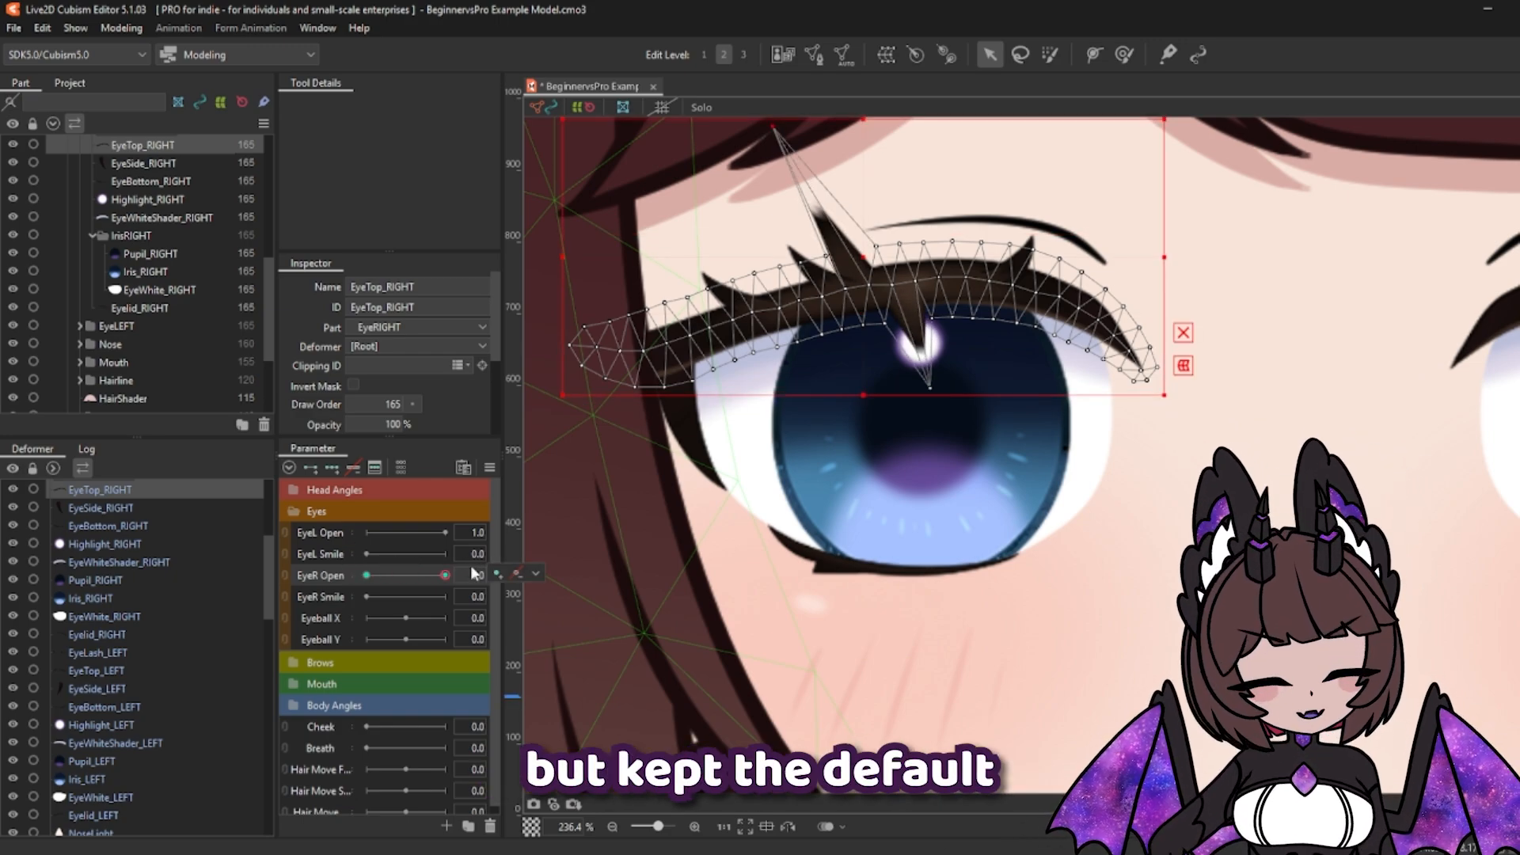
{"action": "key", "text": "ctrl+z"}
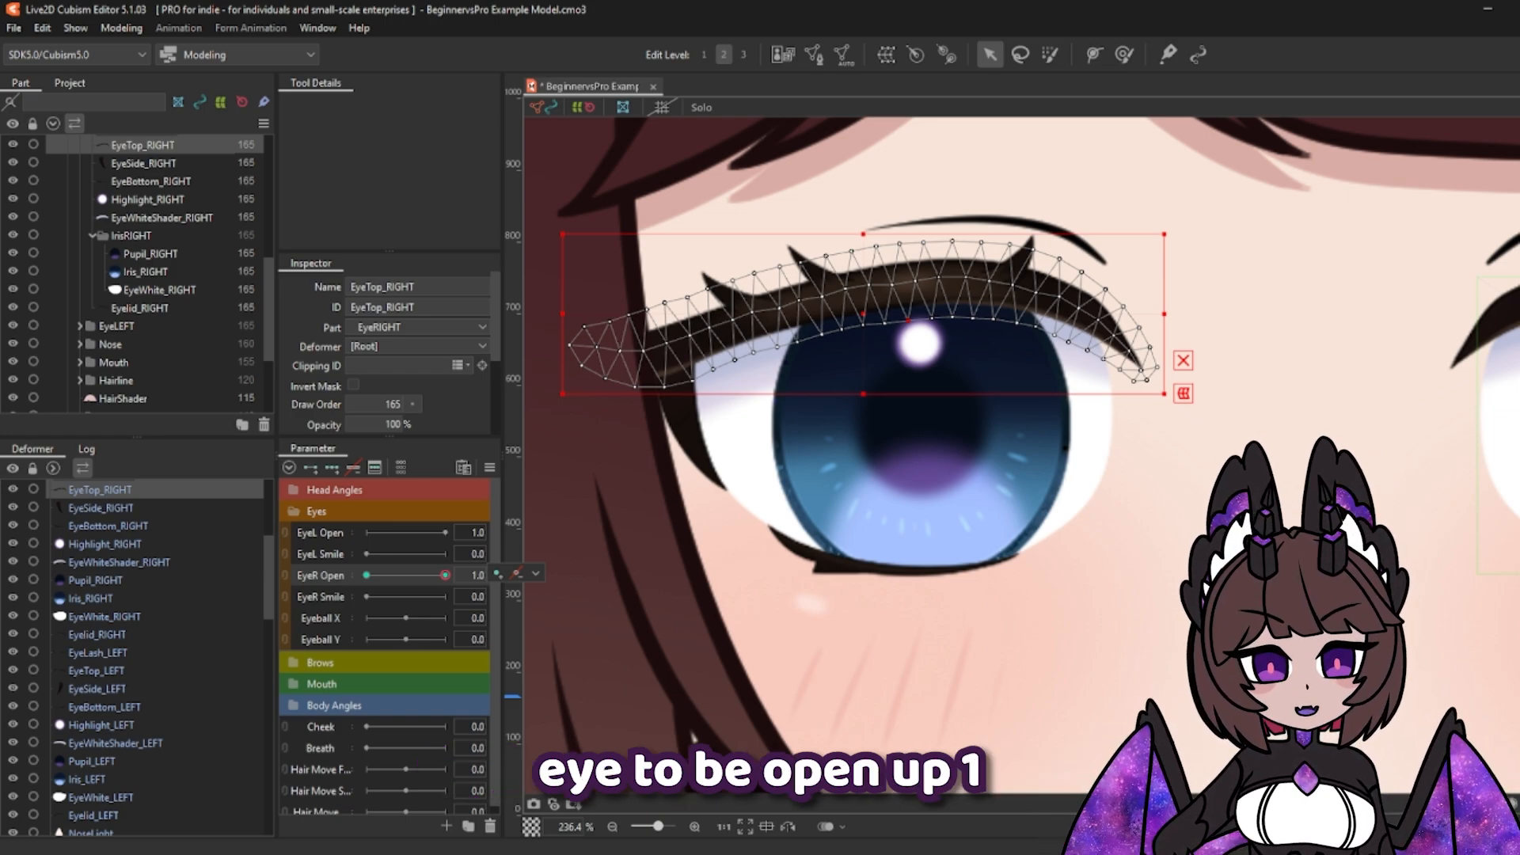
Step: Set EyeR Open to 0.0 and create a five-point deform path along EyeTop_RIGHT from the outer to the inner corner
{"action": "left_click_drag", "start_coordinate": [445, 576], "coordinate": [340, 581]}
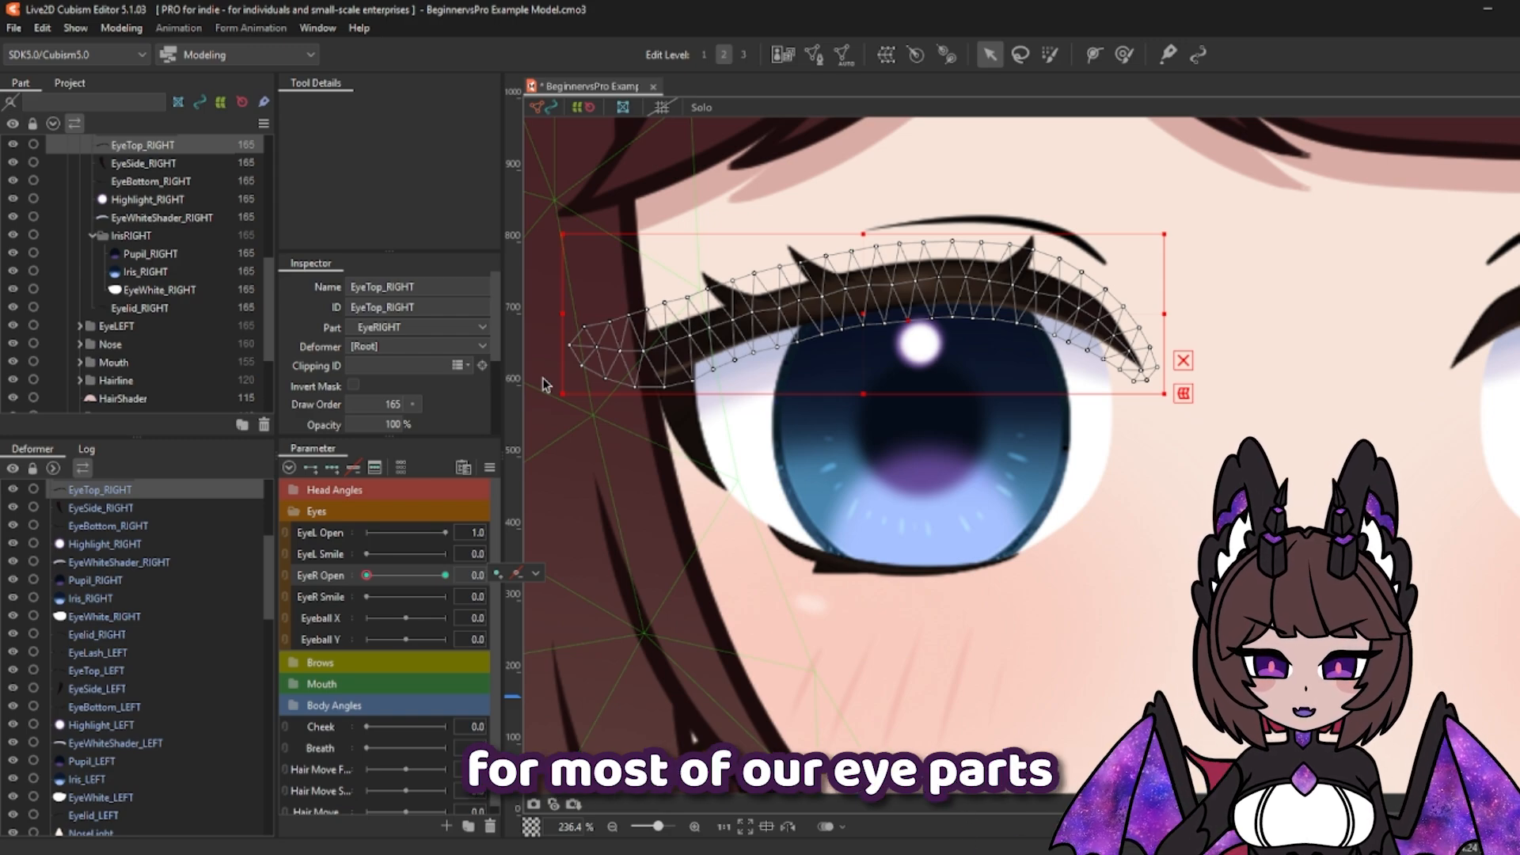
{"action": "left_click", "coordinate": [1098, 56]}
{"action": "left_click", "coordinate": [581, 369]}
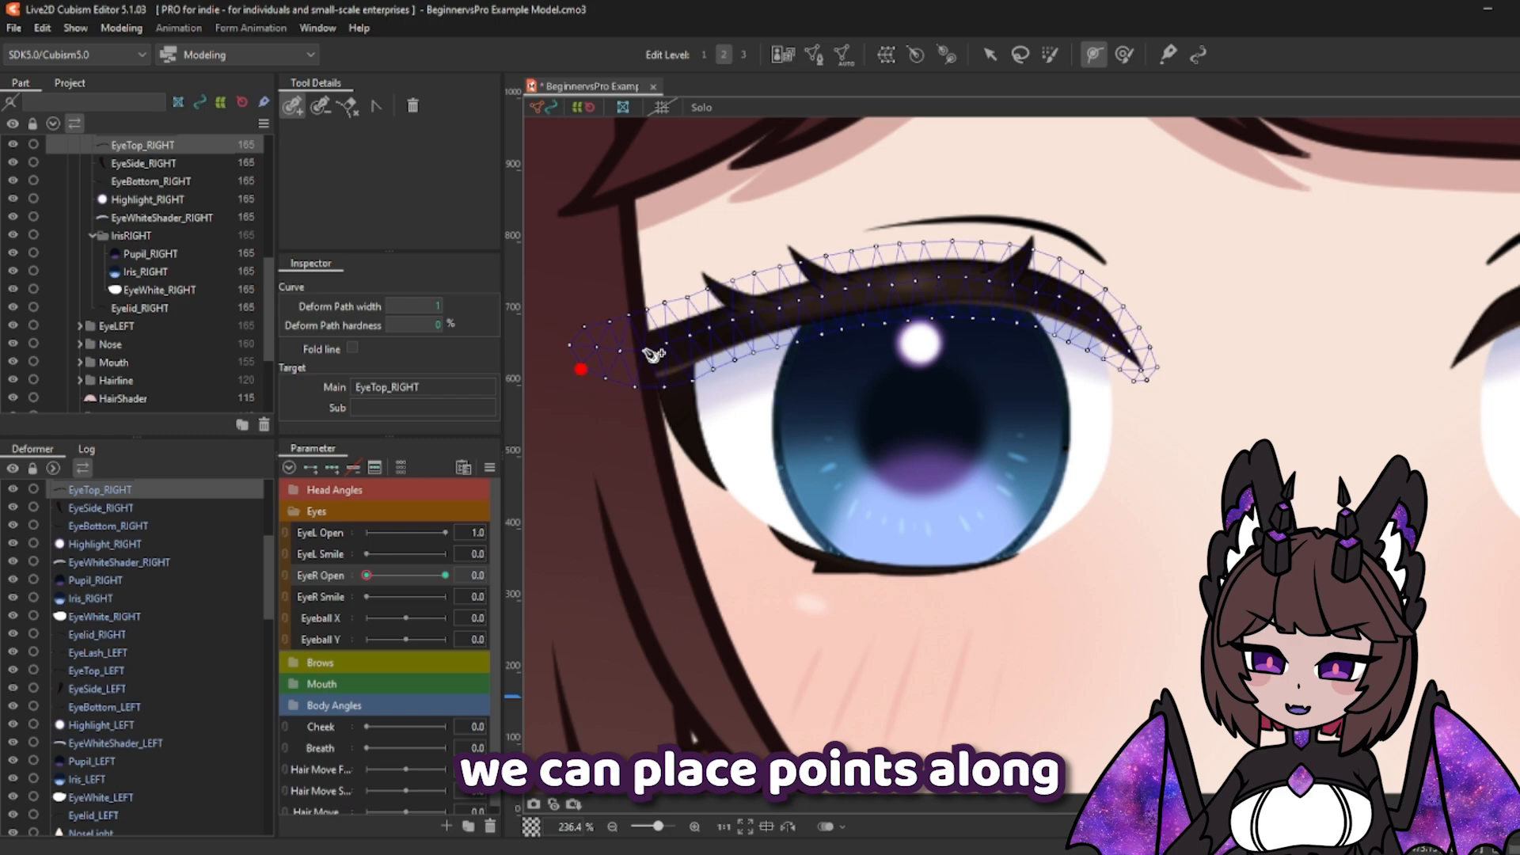
{"action": "left_click", "coordinate": [722, 325]}
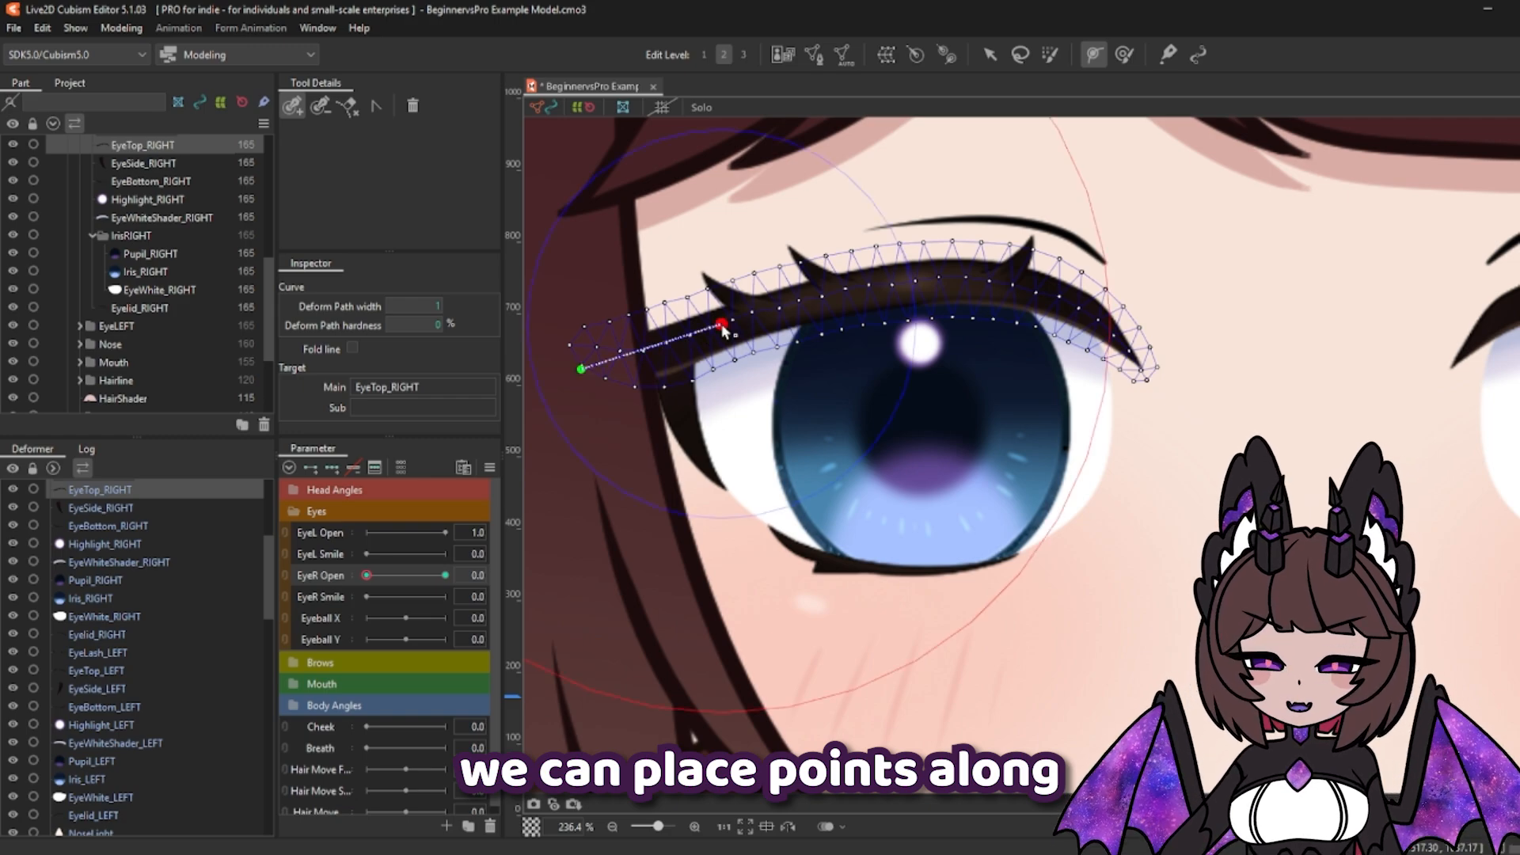
{"action": "left_click", "coordinate": [891, 284]}
{"action": "left_click", "coordinate": [1034, 291]}
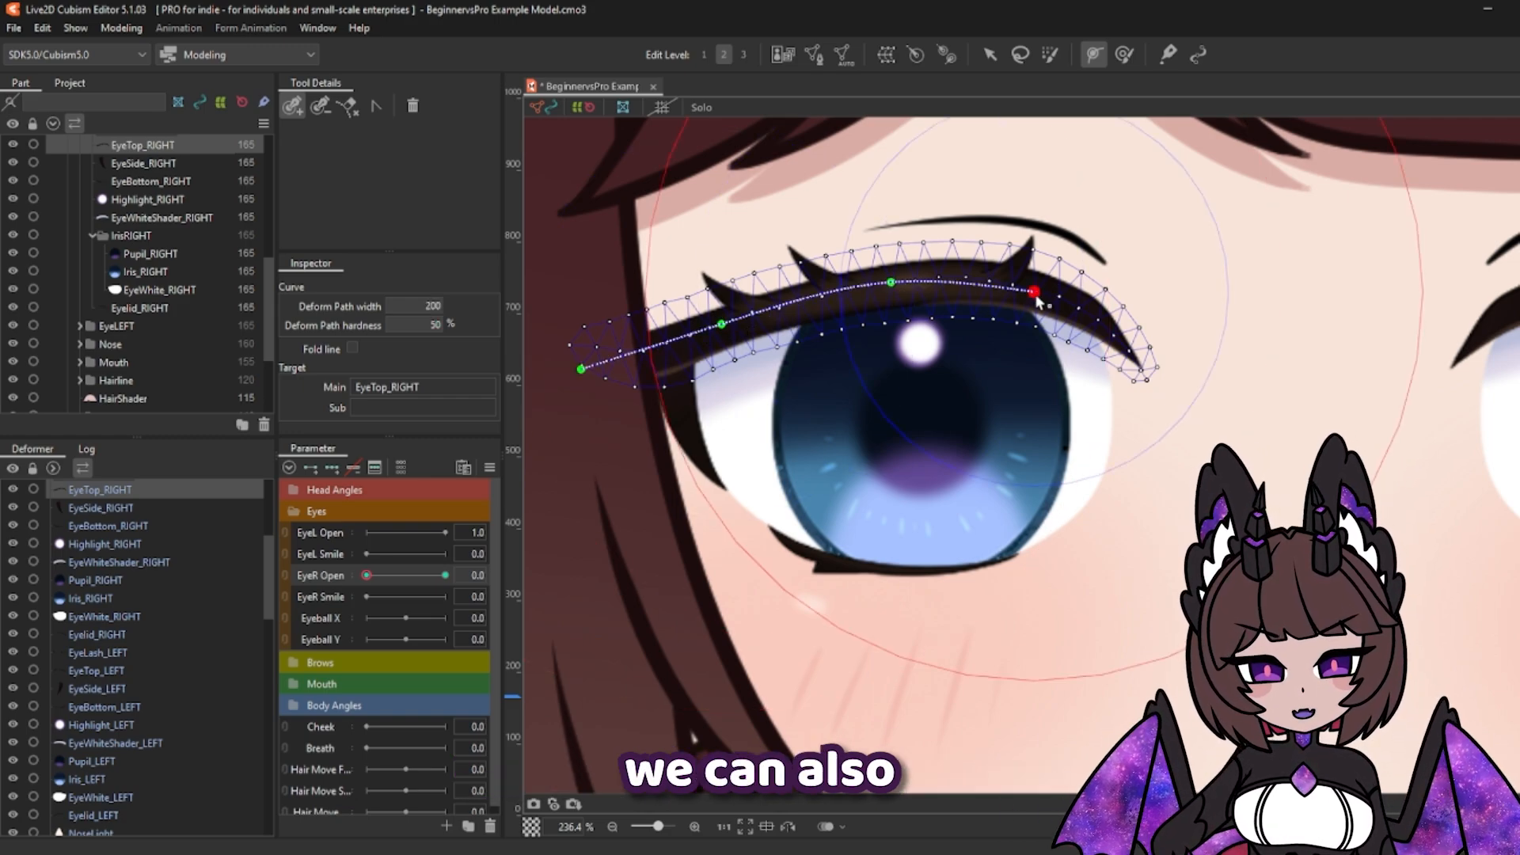
{"action": "left_click", "coordinate": [1152, 384]}
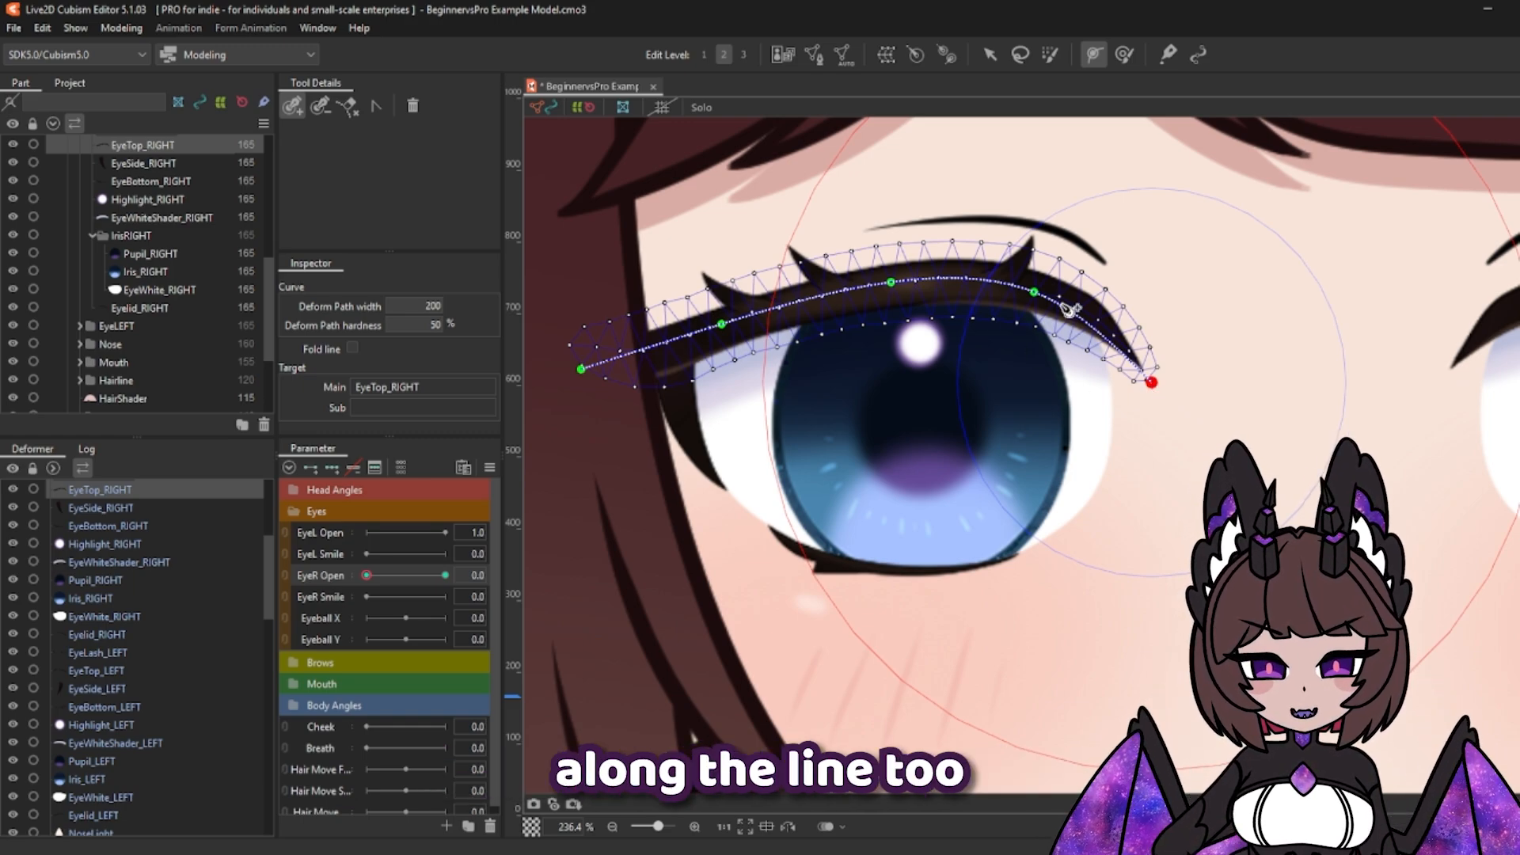
Step: Add a point between the second and third points of EyeTop_RIGHT's deform path, and space the neighbouring points evenly along the lash line
{"action": "mouse_move", "coordinate": [812, 308]}
{"action": "left_mouse_down"}
{"action": "mouse_move", "coordinate": [808, 263]}
{"action": "mouse_move", "coordinate": [815, 304]}
{"action": "left_mouse_up"}
{"action": "left_click_drag", "start_coordinate": [723, 330], "coordinate": [695, 342]}
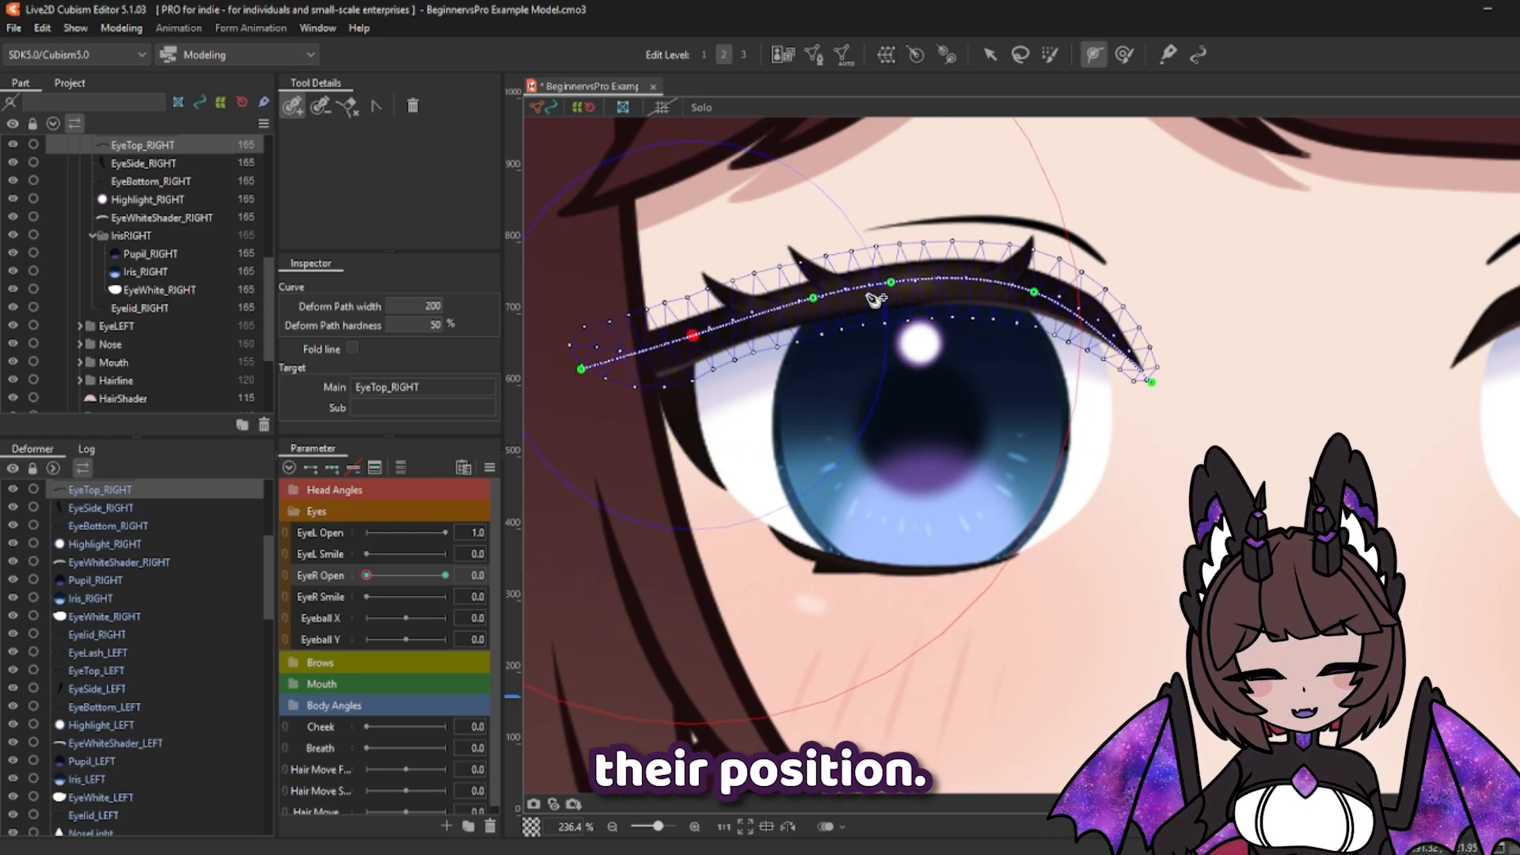
{"action": "left_click_drag", "start_coordinate": [892, 282], "coordinate": [944, 278]}
{"action": "left_click_drag", "start_coordinate": [1037, 293], "coordinate": [1078, 311]}
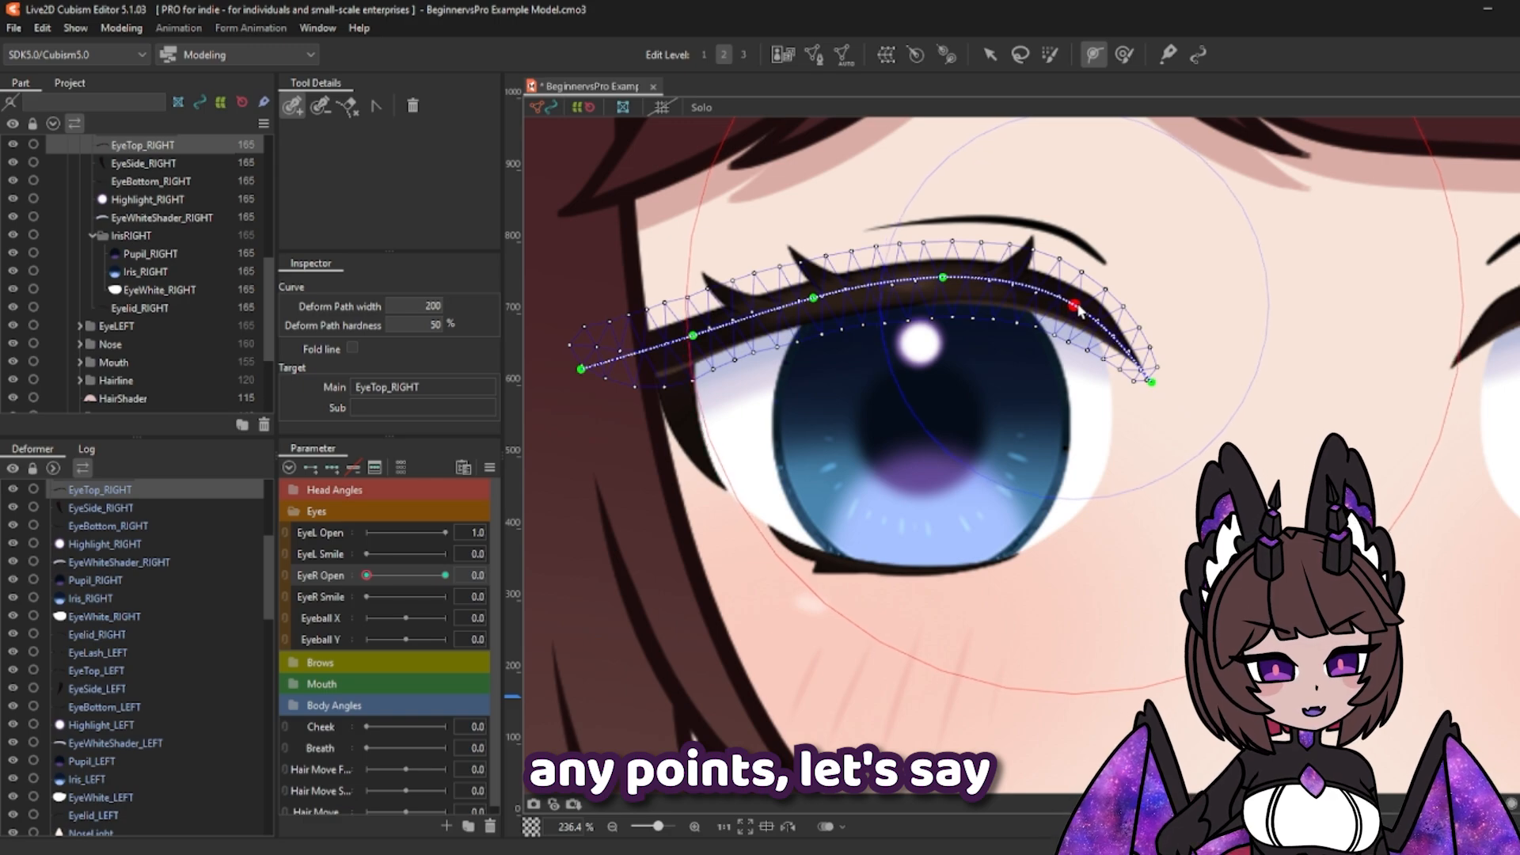
Step: Delete the deform path point at the peak of EyeTop_RIGHT, place a new one there, and fine-tune the path to the part's shape
{"action": "left_click", "coordinate": [1153, 384]}
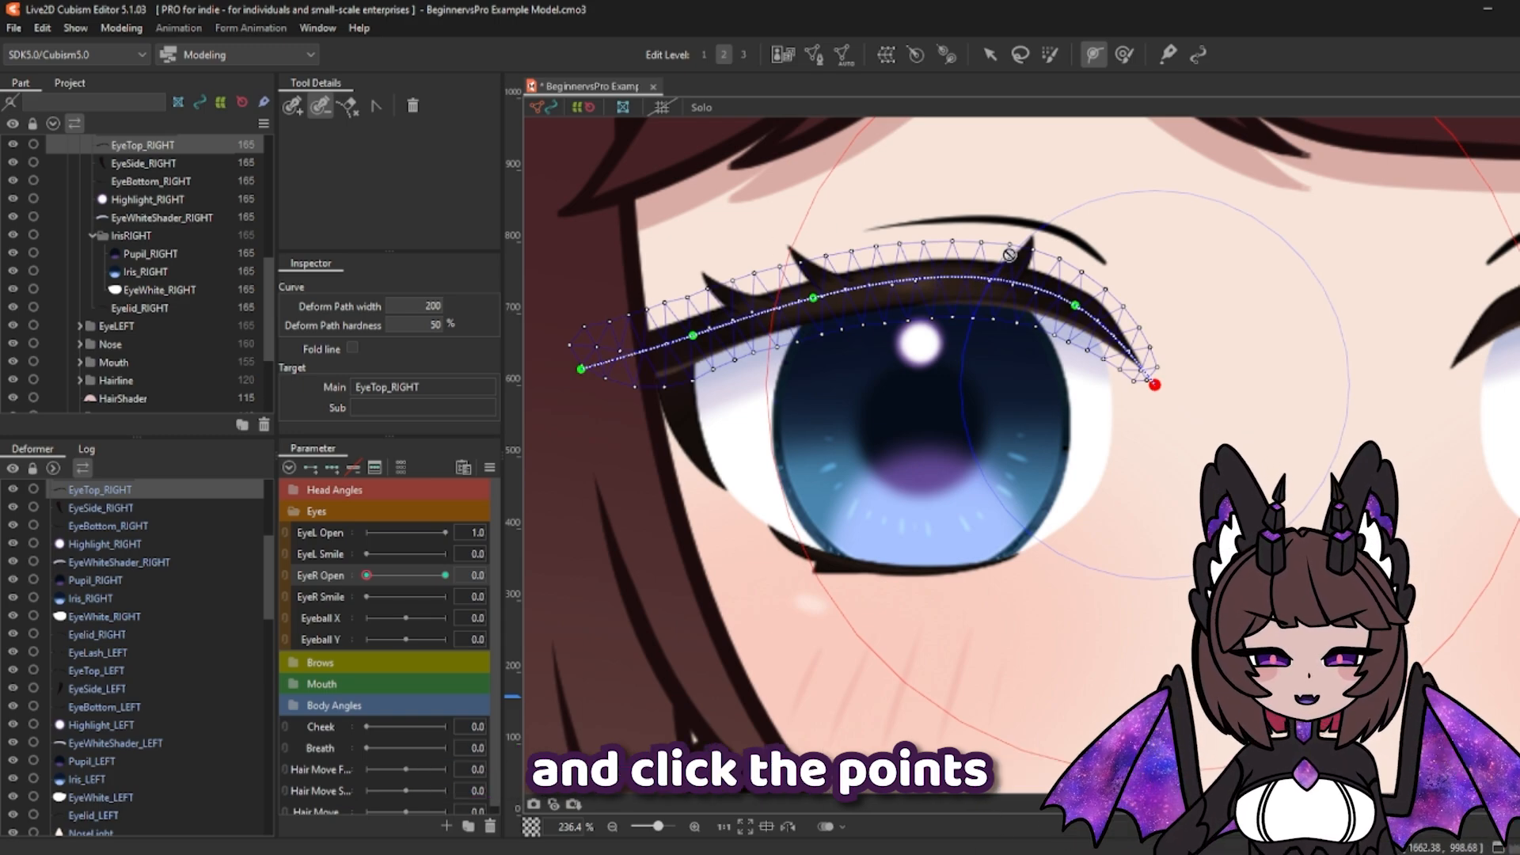
{"action": "left_click", "coordinate": [956, 278]}
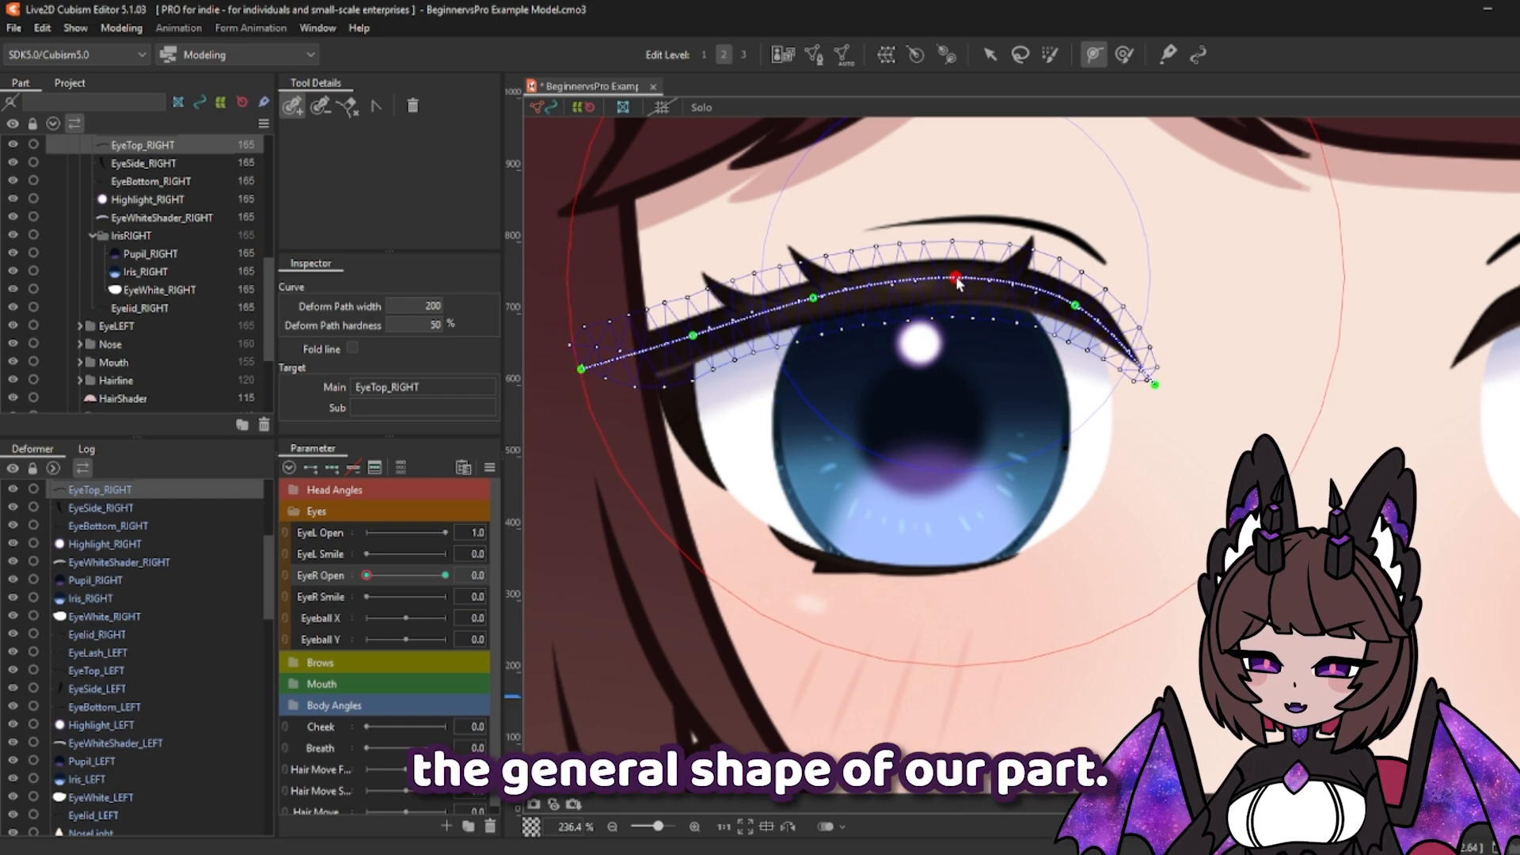
{"action": "left_click_drag", "start_coordinate": [958, 282], "coordinate": [952, 281]}
{"action": "left_click", "coordinate": [1154, 384]}
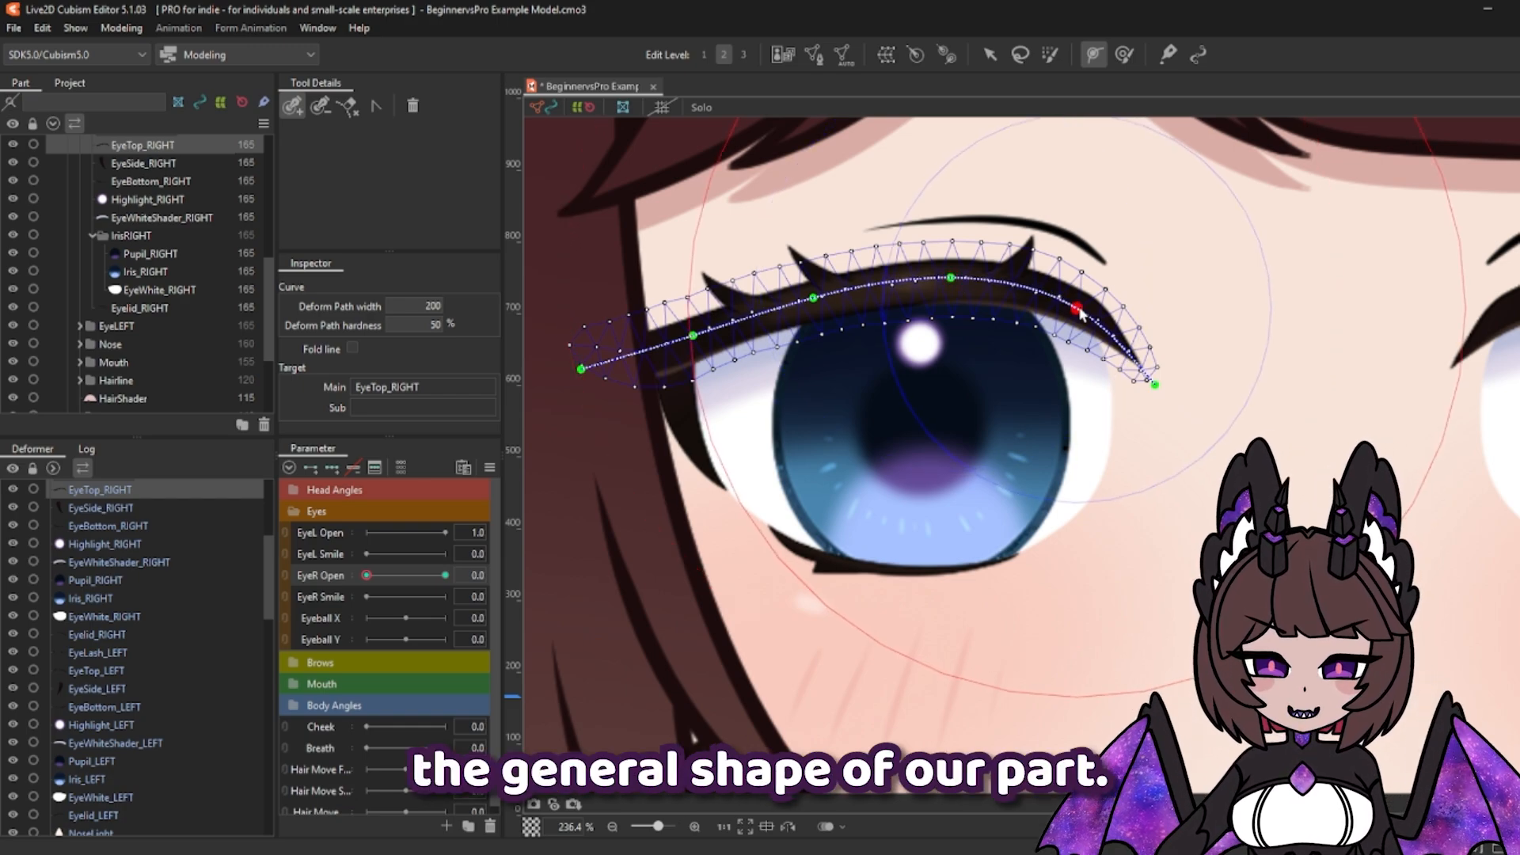
{"action": "left_click", "coordinate": [987, 57]}
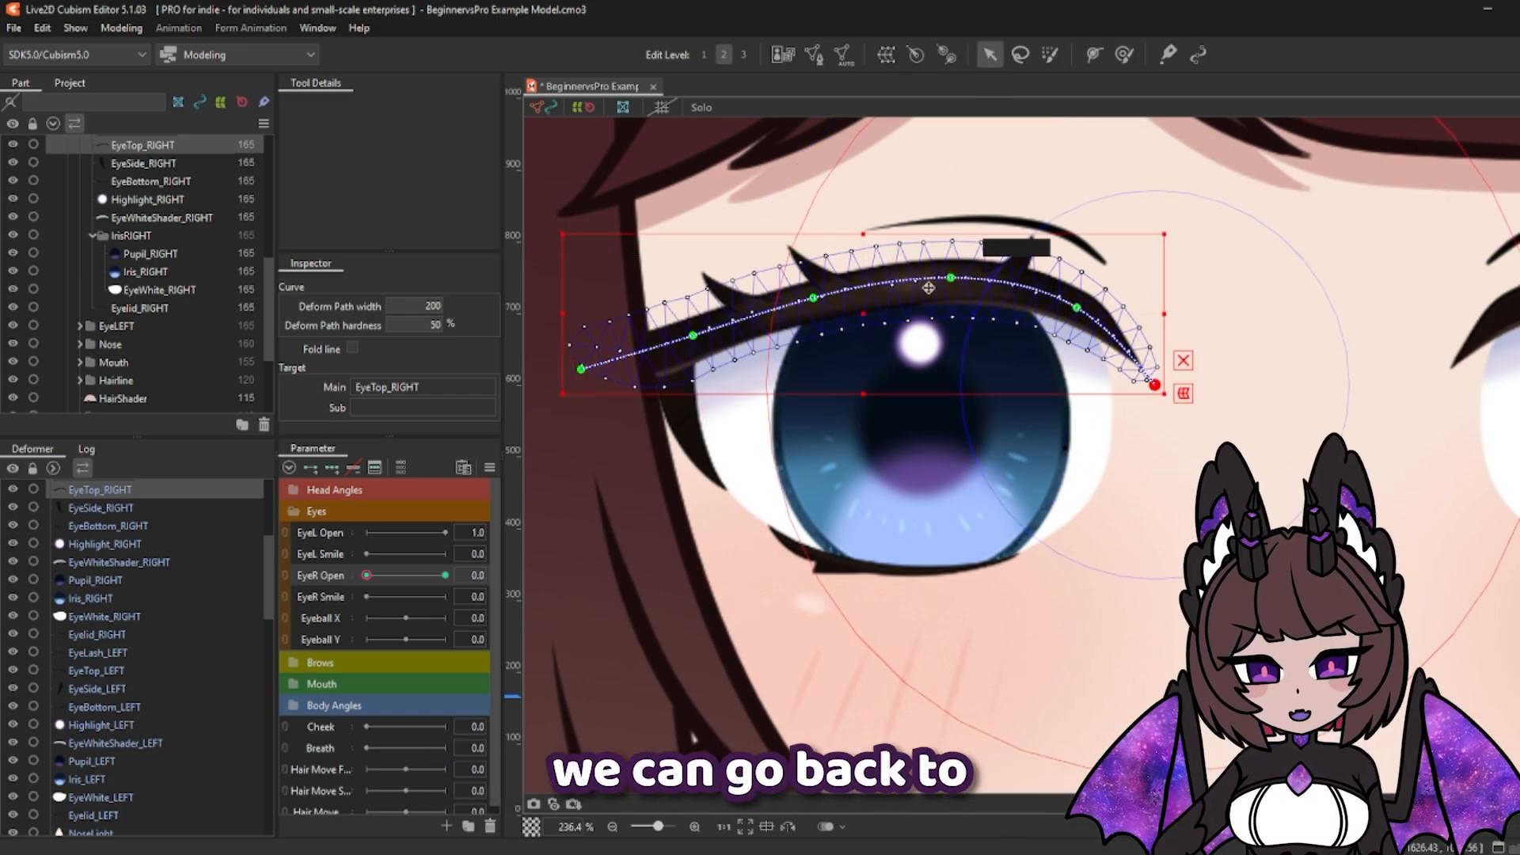
Step: Try bending EyeTop_RIGHT upward with the deform path's peak point, and undo it
{"action": "left_click_drag", "start_coordinate": [954, 284], "coordinate": [950, 252]}
{"action": "key", "text": "ctrl+z"}
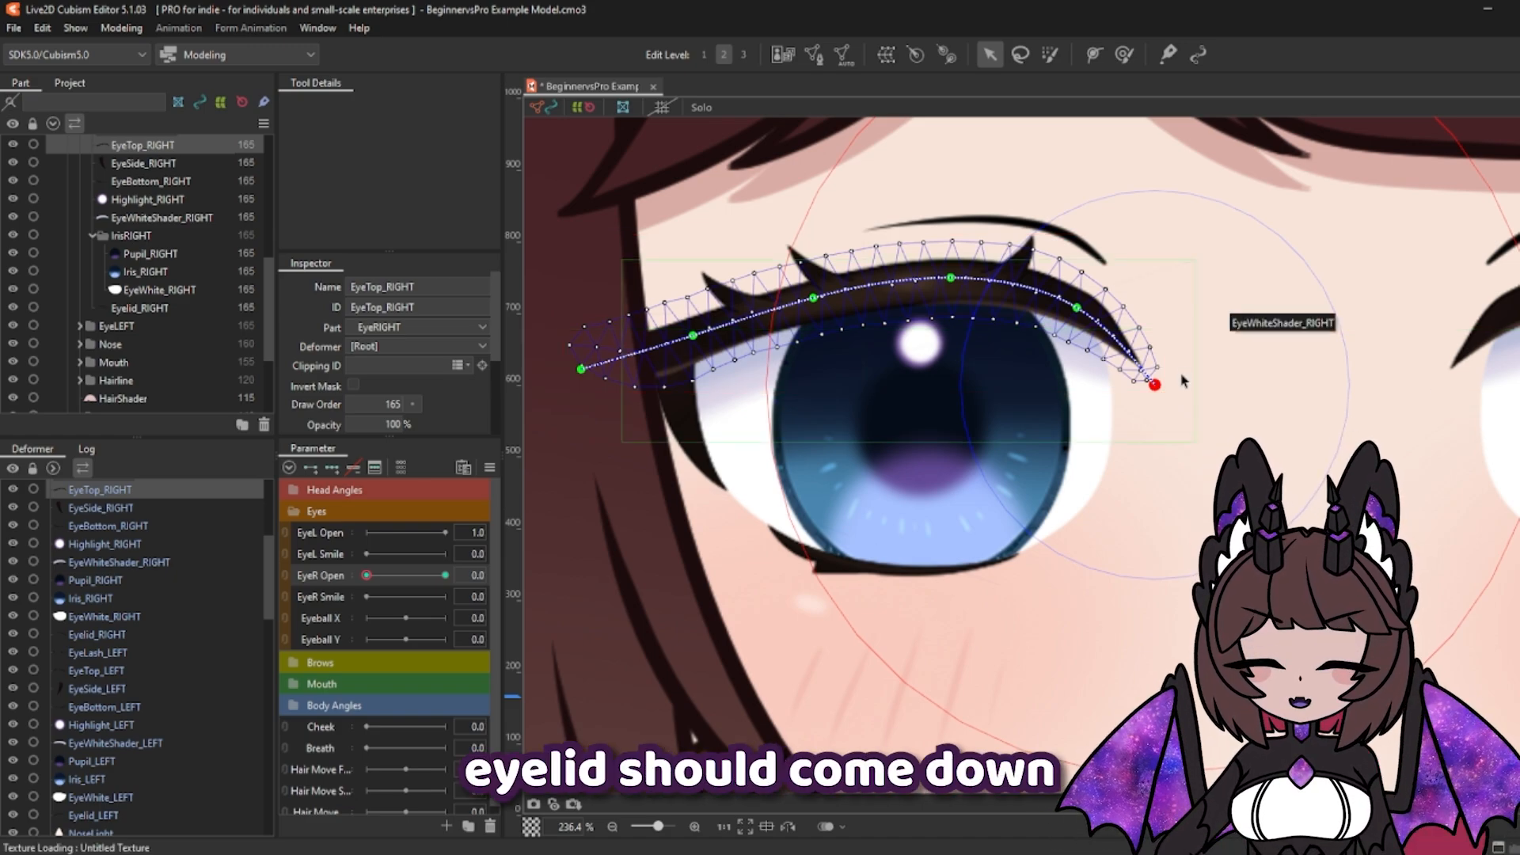
{"action": "key", "text": "ctrl+z"}
Step: Move EyeTop_RIGHT down to the lower lid at EyeR Open 0.0, flatten it with its path points, and test the parameter
{"action": "left_click", "coordinate": [865, 312]}
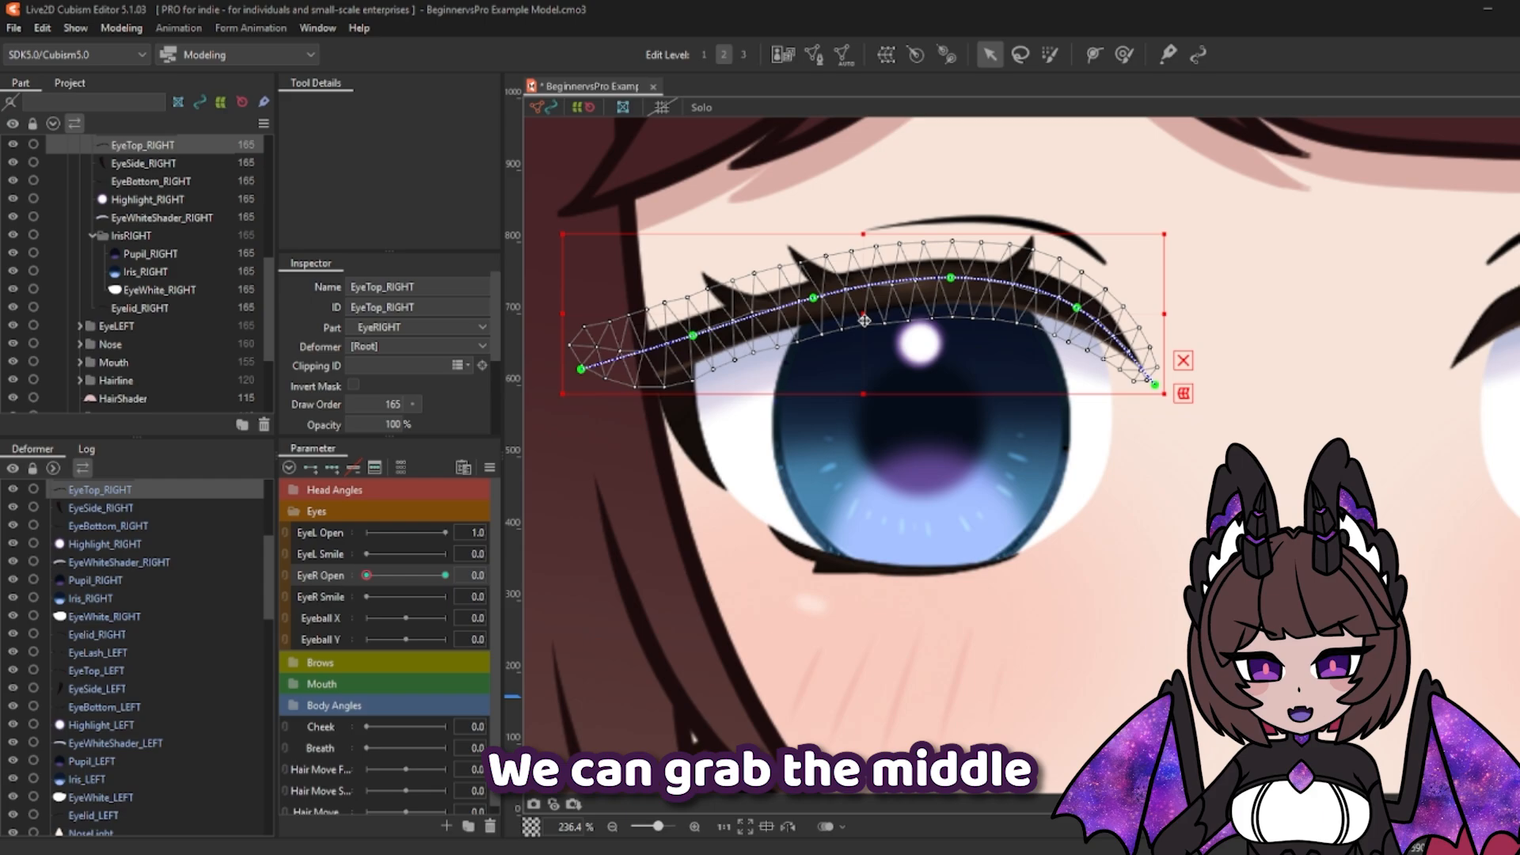
{"action": "left_click_drag", "start_coordinate": [865, 320], "coordinate": [866, 509]}
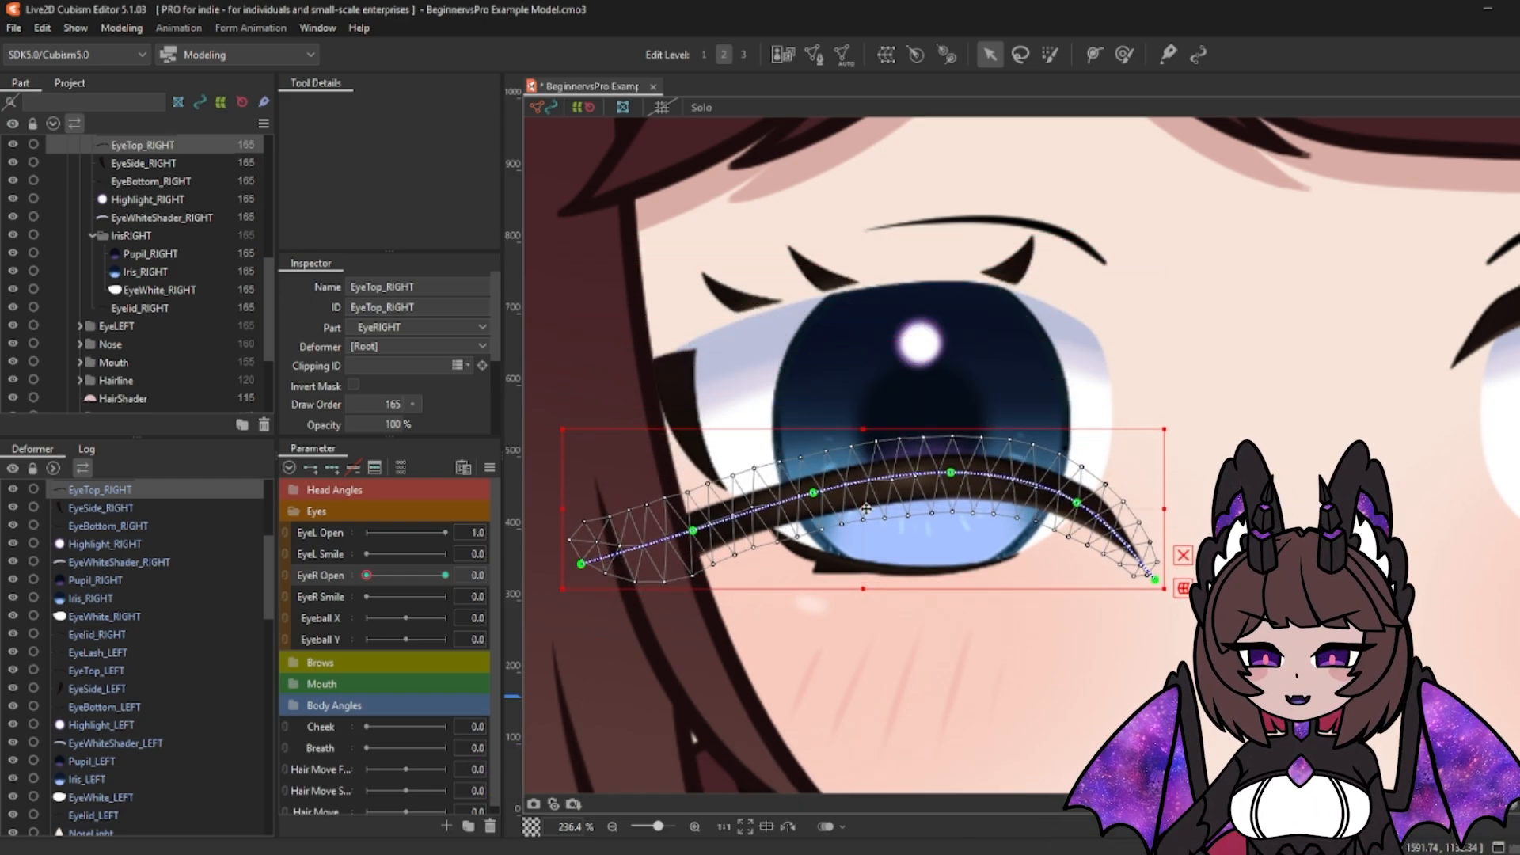
{"action": "left_click_drag", "start_coordinate": [951, 473], "coordinate": [952, 554]}
{"action": "left_click_drag", "start_coordinate": [813, 493], "coordinate": [818, 526]}
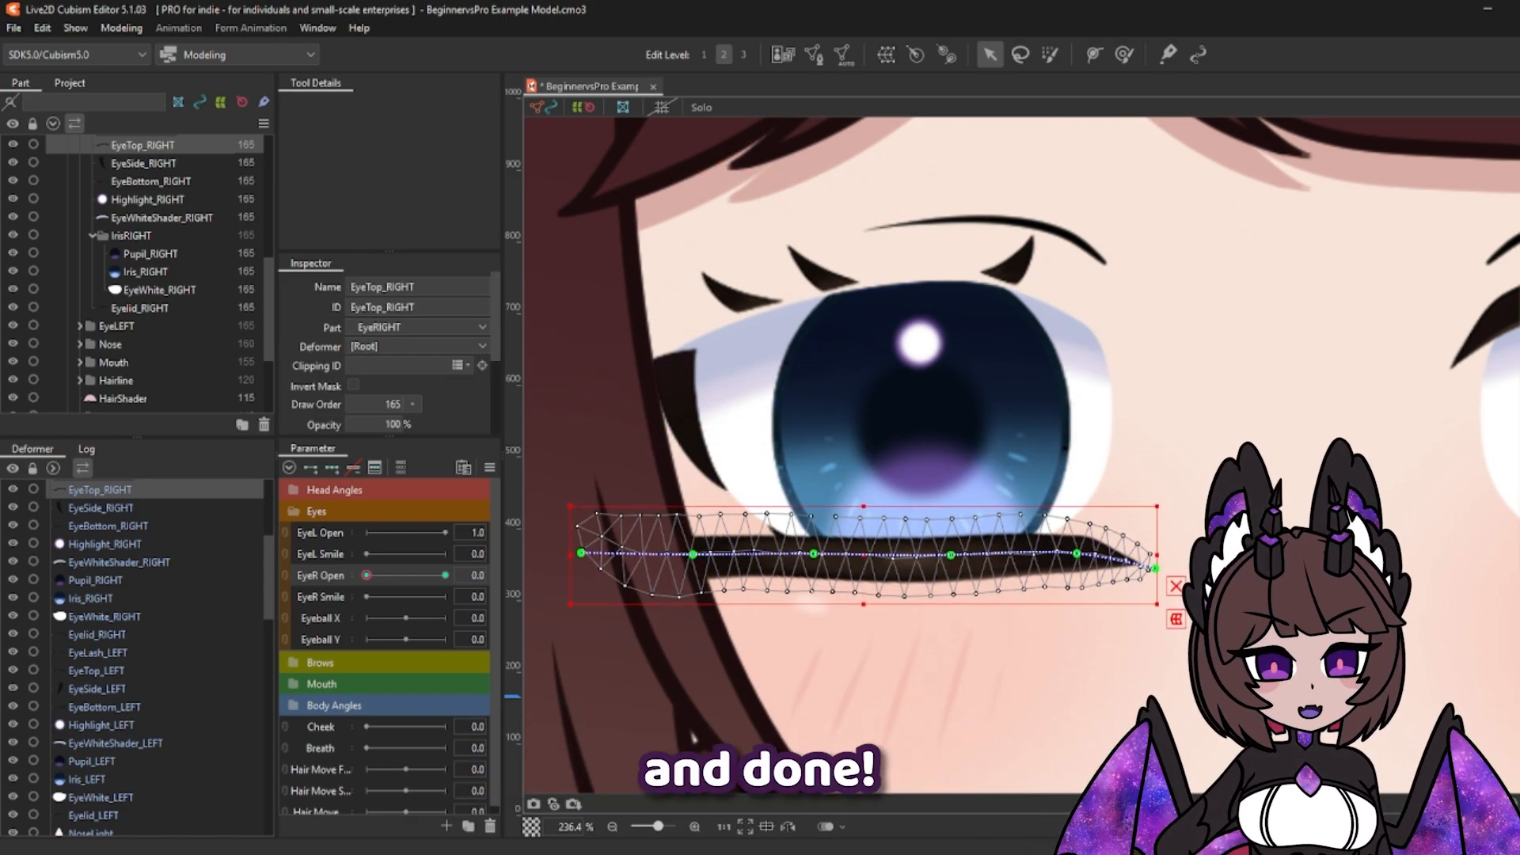
{"action": "left_click_drag", "start_coordinate": [367, 575], "coordinate": [443, 542]}
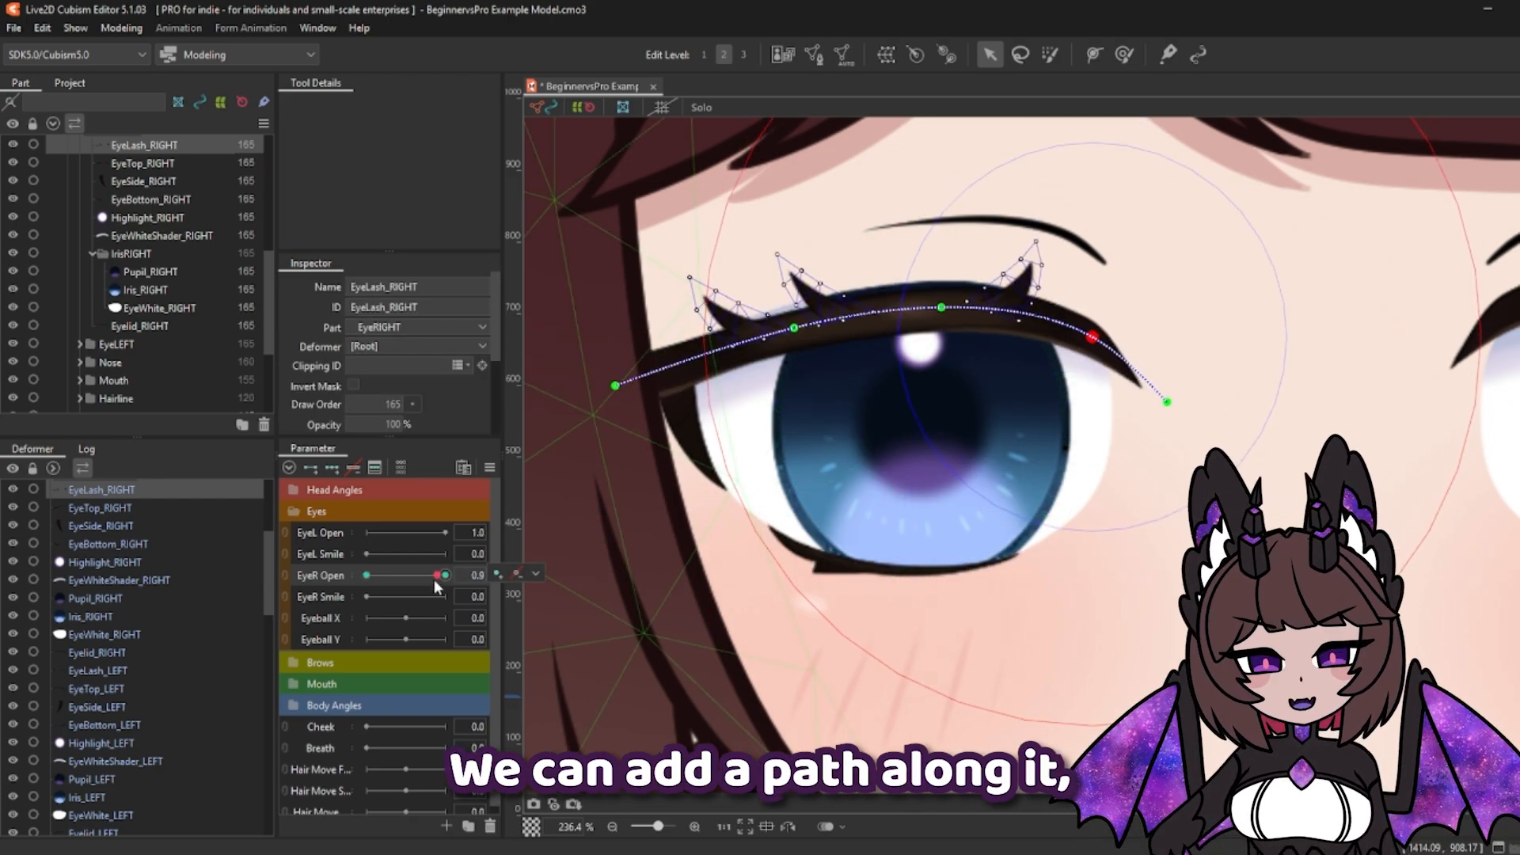
Step: At EyeR Open 0.0, create a three-point deform path along EyeSide_RIGHT, add two EyeR Open keyforms and lower the part to the closed lid
{"action": "left_click_drag", "start_coordinate": [445, 575], "coordinate": [356, 587]}
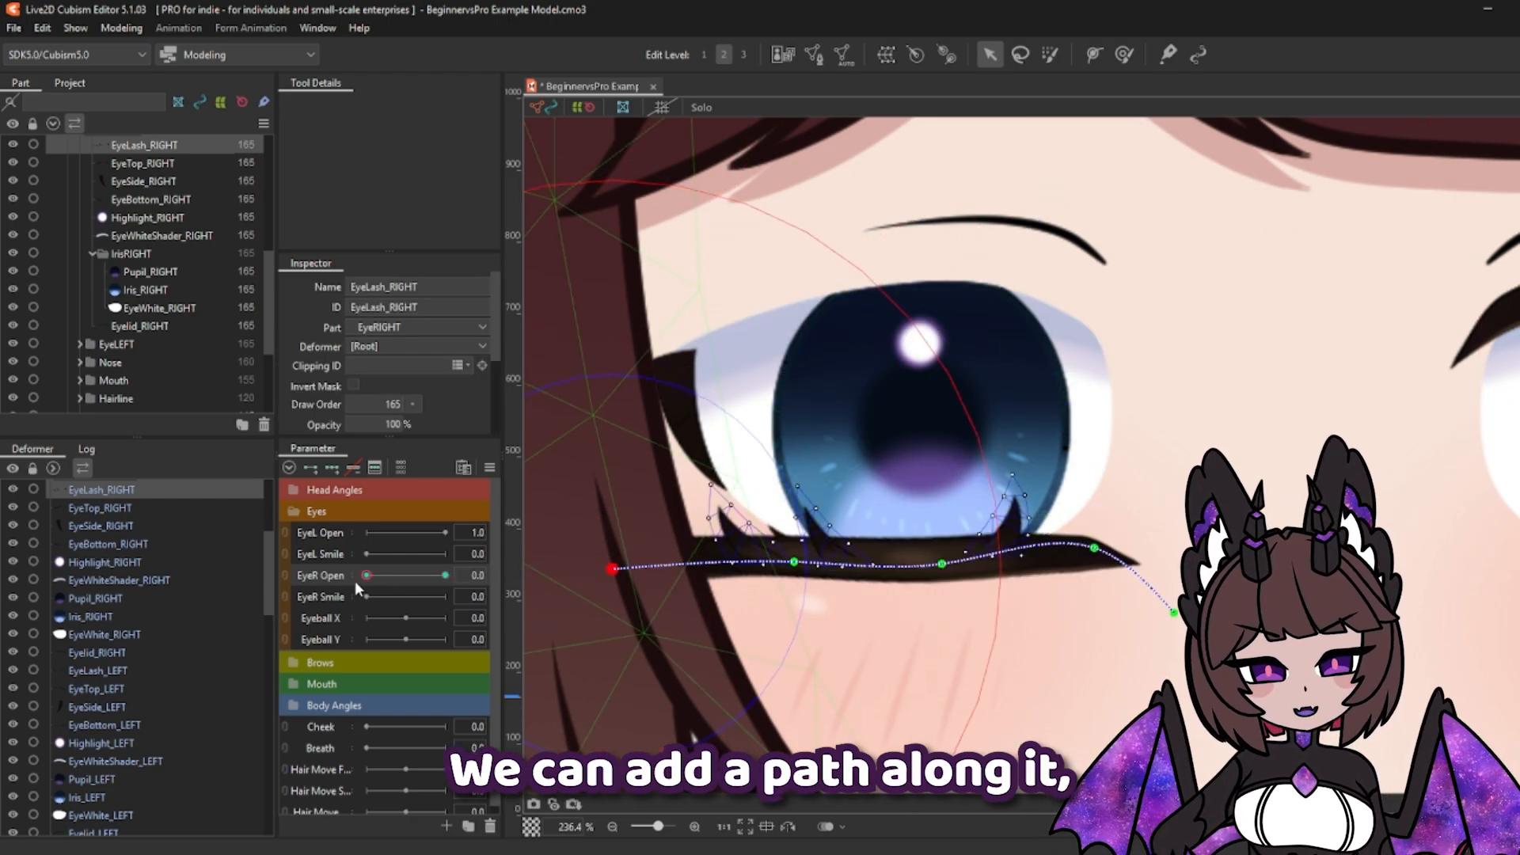
{"action": "right_click", "coordinate": [545, 569]}
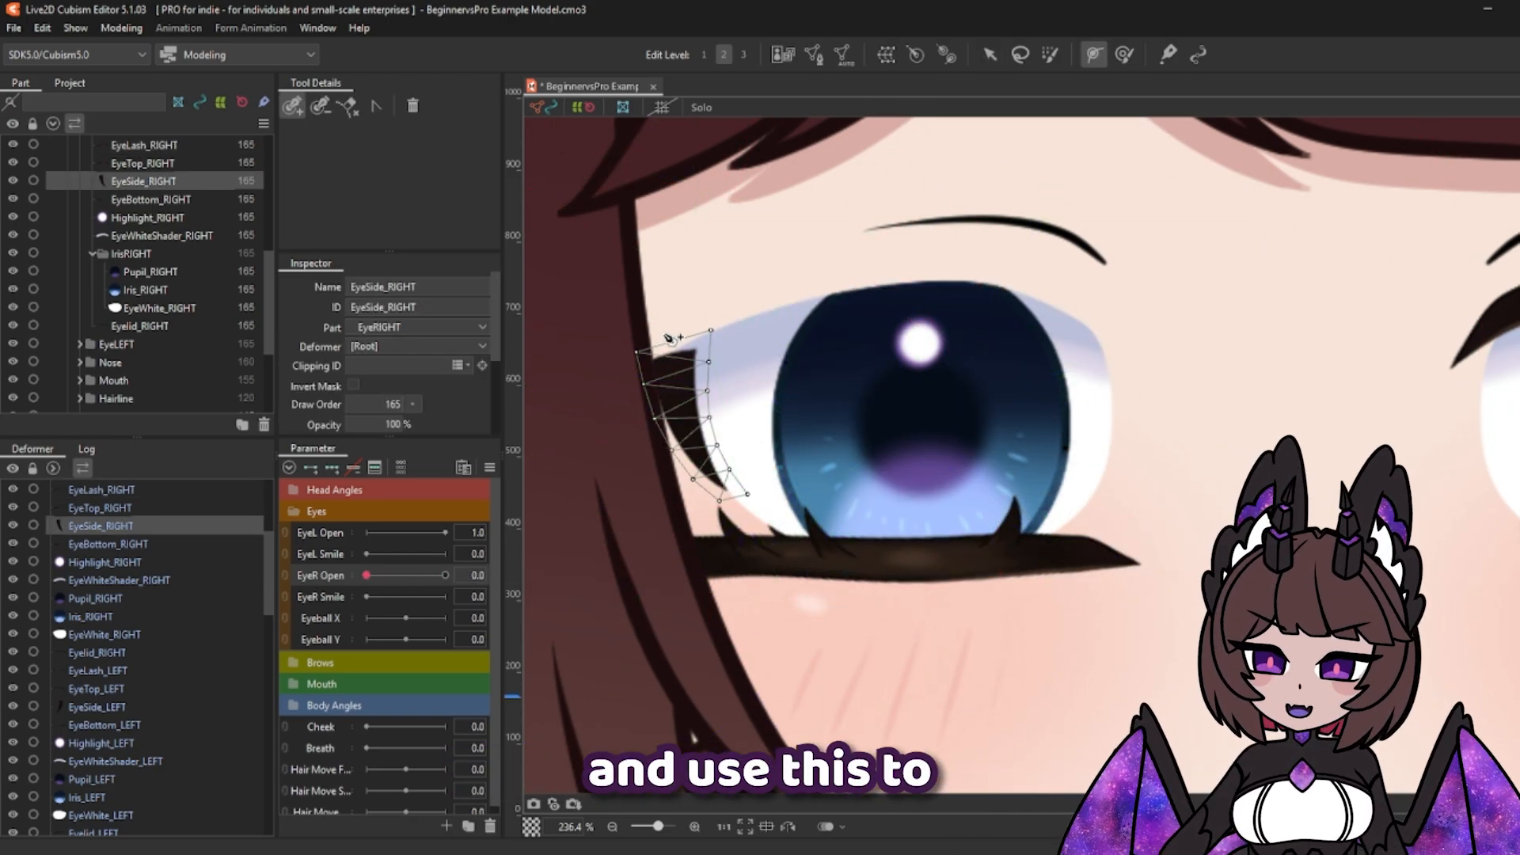
{"action": "left_click", "coordinate": [667, 328]}
{"action": "left_click", "coordinate": [686, 425]}
{"action": "left_click", "coordinate": [744, 511]}
{"action": "key", "text": "Escape"}
{"action": "left_click", "coordinate": [311, 468]}
{"action": "left_click_drag", "start_coordinate": [366, 575], "coordinate": [396, 580]}
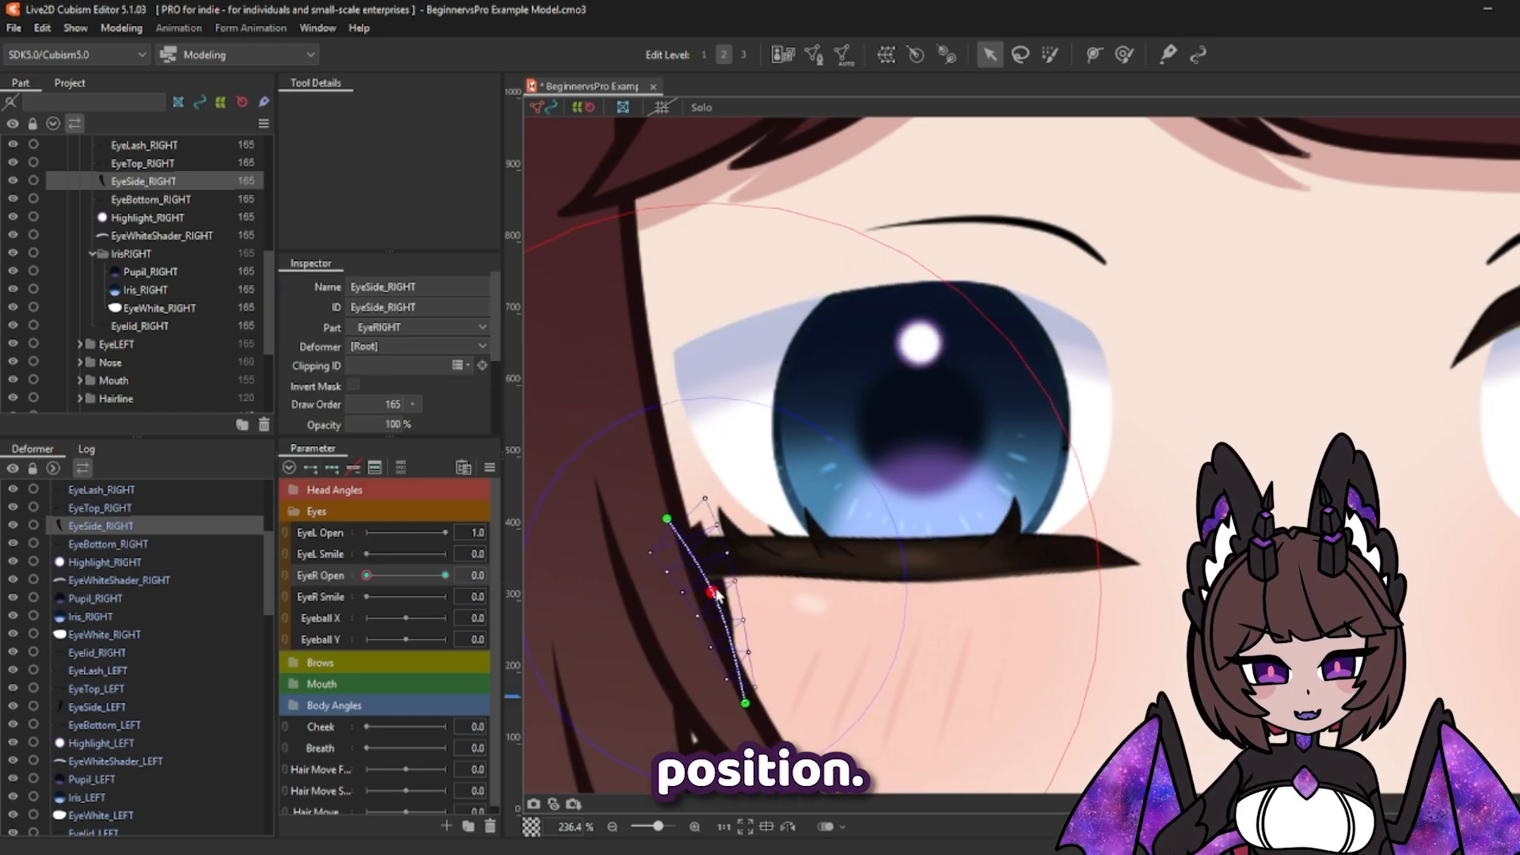
Step: Raise the two outermost path points of EyeTop_RIGHT slightly at the closed keyform
{"action": "left_click", "coordinate": [665, 526]}
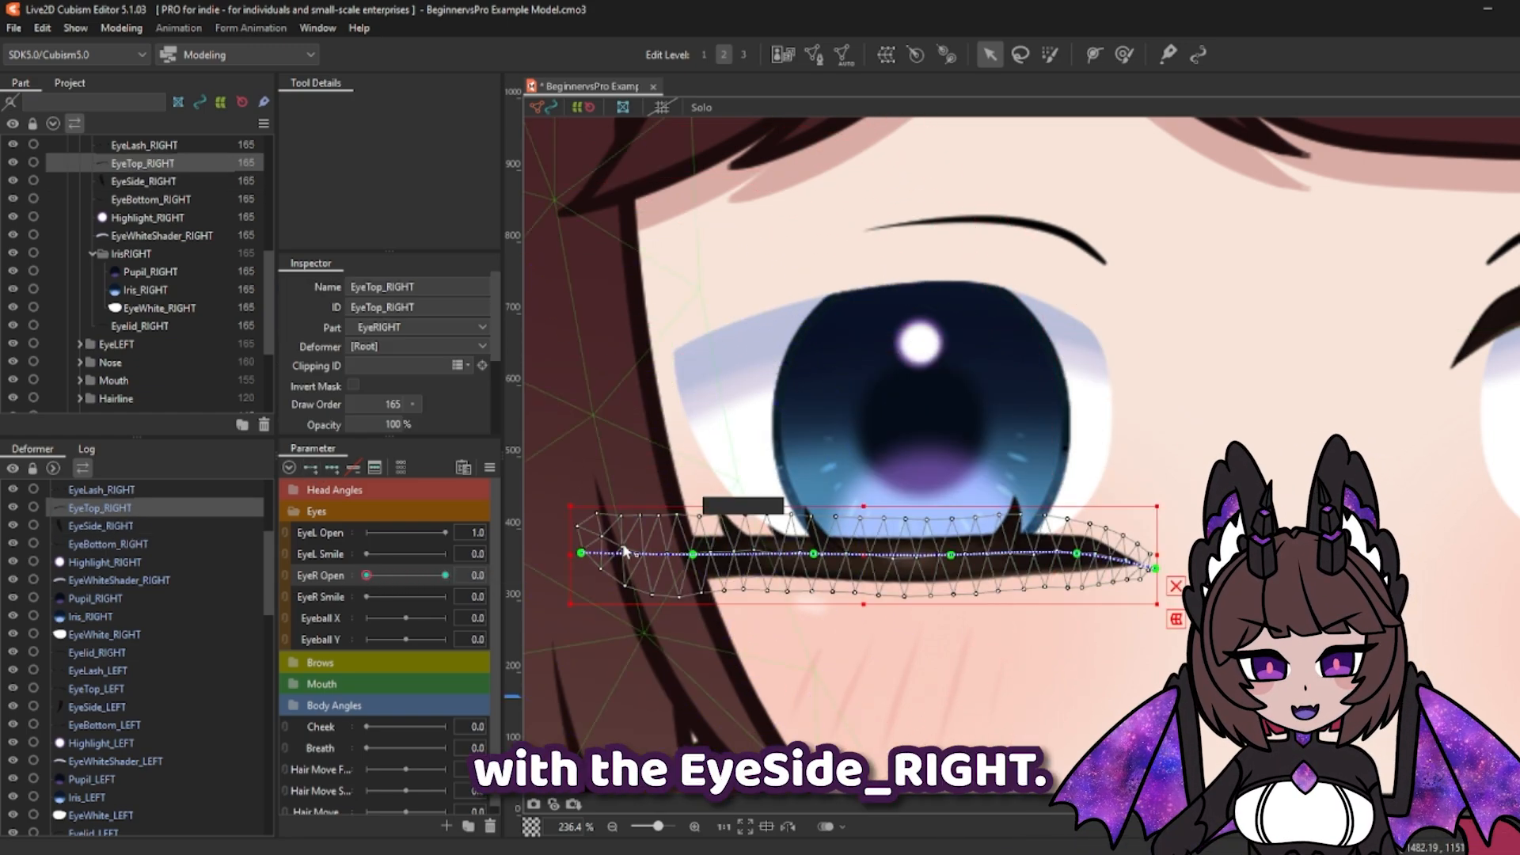
{"action": "left_click_drag", "start_coordinate": [581, 552], "coordinate": [585, 531]}
{"action": "left_click_drag", "start_coordinate": [693, 554], "coordinate": [694, 548]}
Step: Lay EyeSide_RIGHT's deform path flat along the closed lash line, and test EyeR Open, returning it to 0.0
{"action": "left_click", "coordinate": [101, 526]}
{"action": "left_click", "coordinate": [663, 554]}
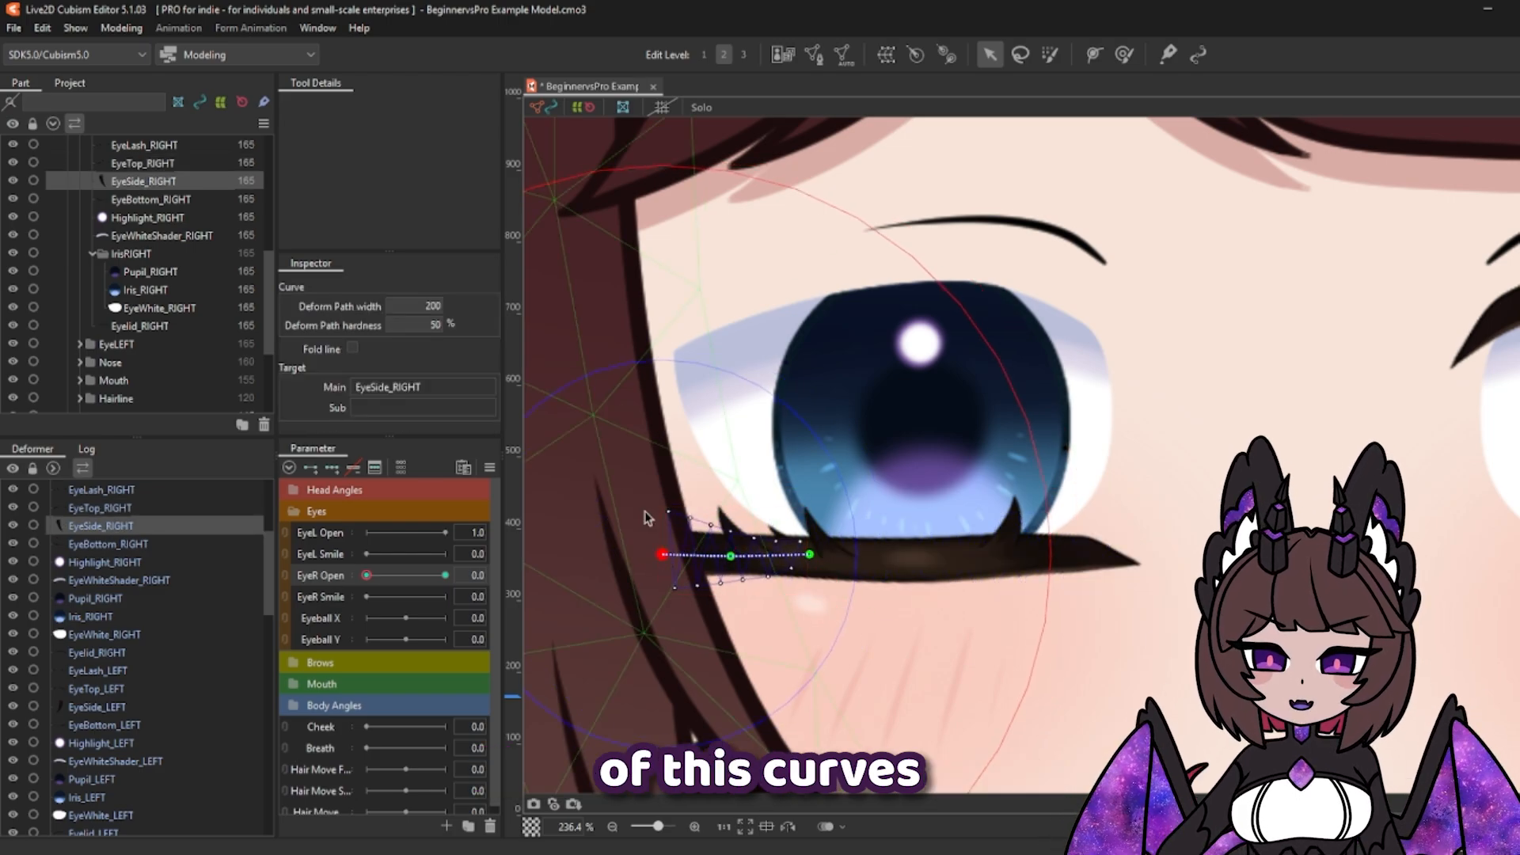
{"action": "left_click", "coordinate": [721, 583]}
{"action": "left_click_drag", "start_coordinate": [404, 576], "coordinate": [366, 575]}
Step: Squash EyeWhite_RIGHT vertically at EyeR Open 0.0 until it fits behind the closed EyeTop_RIGHT
{"action": "left_click", "coordinate": [738, 422]}
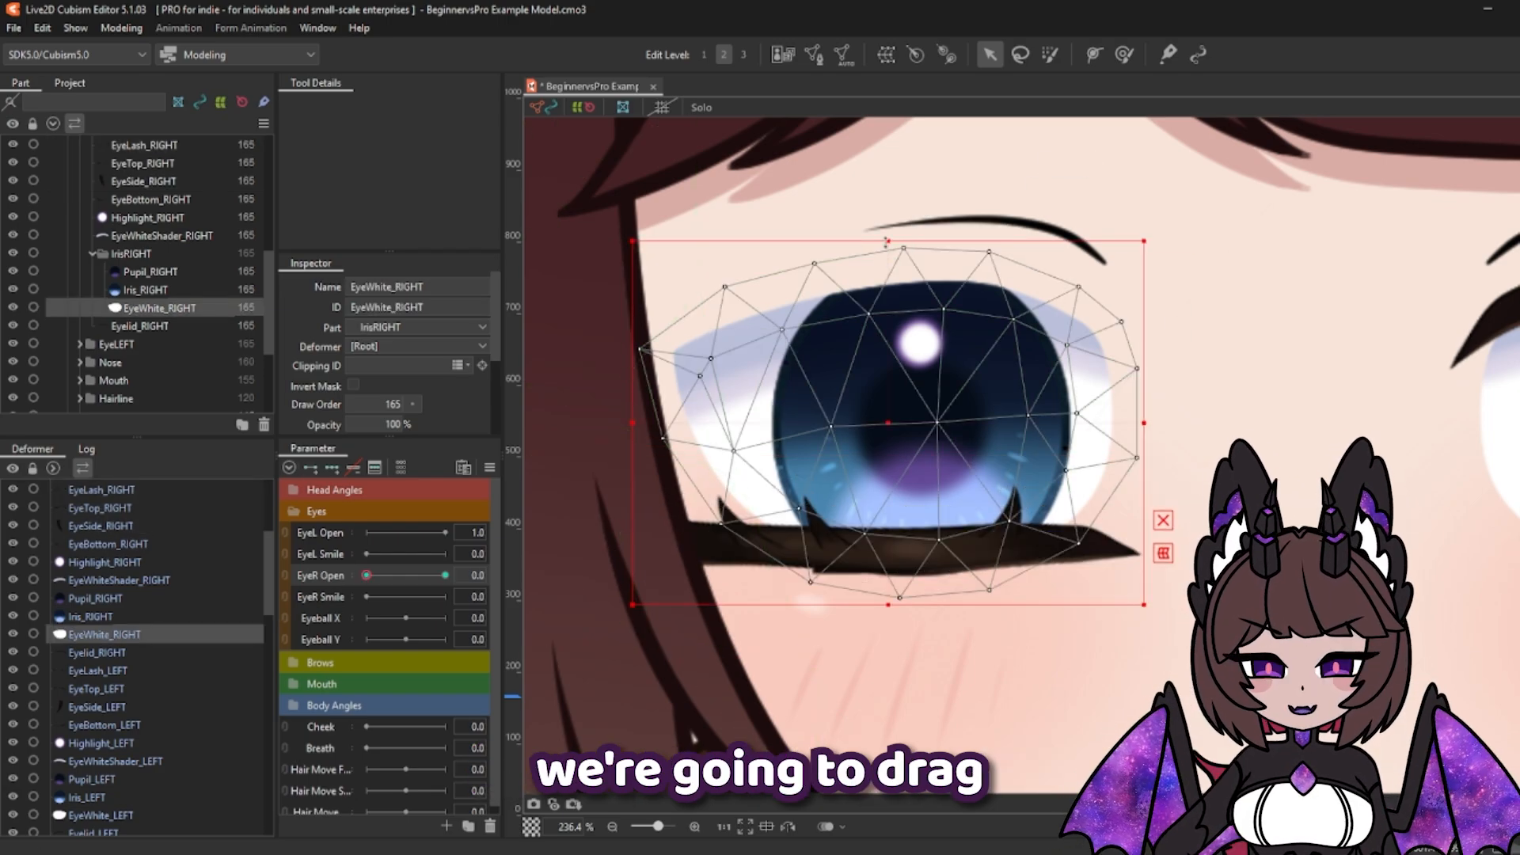
{"action": "left_click_drag", "start_coordinate": [887, 241], "coordinate": [885, 524]}
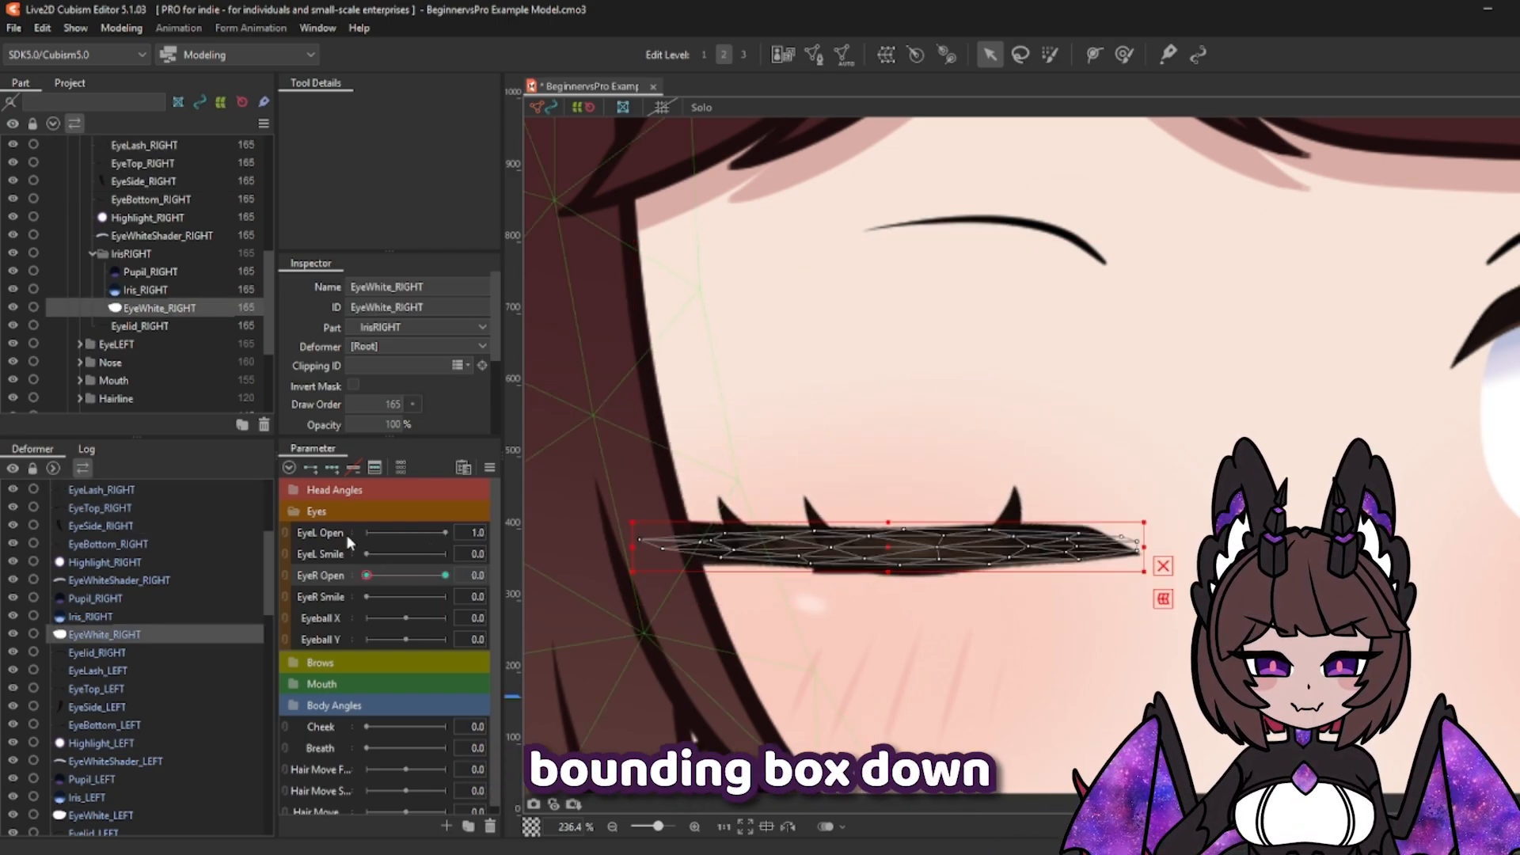
{"action": "left_click_drag", "start_coordinate": [888, 571], "coordinate": [891, 556]}
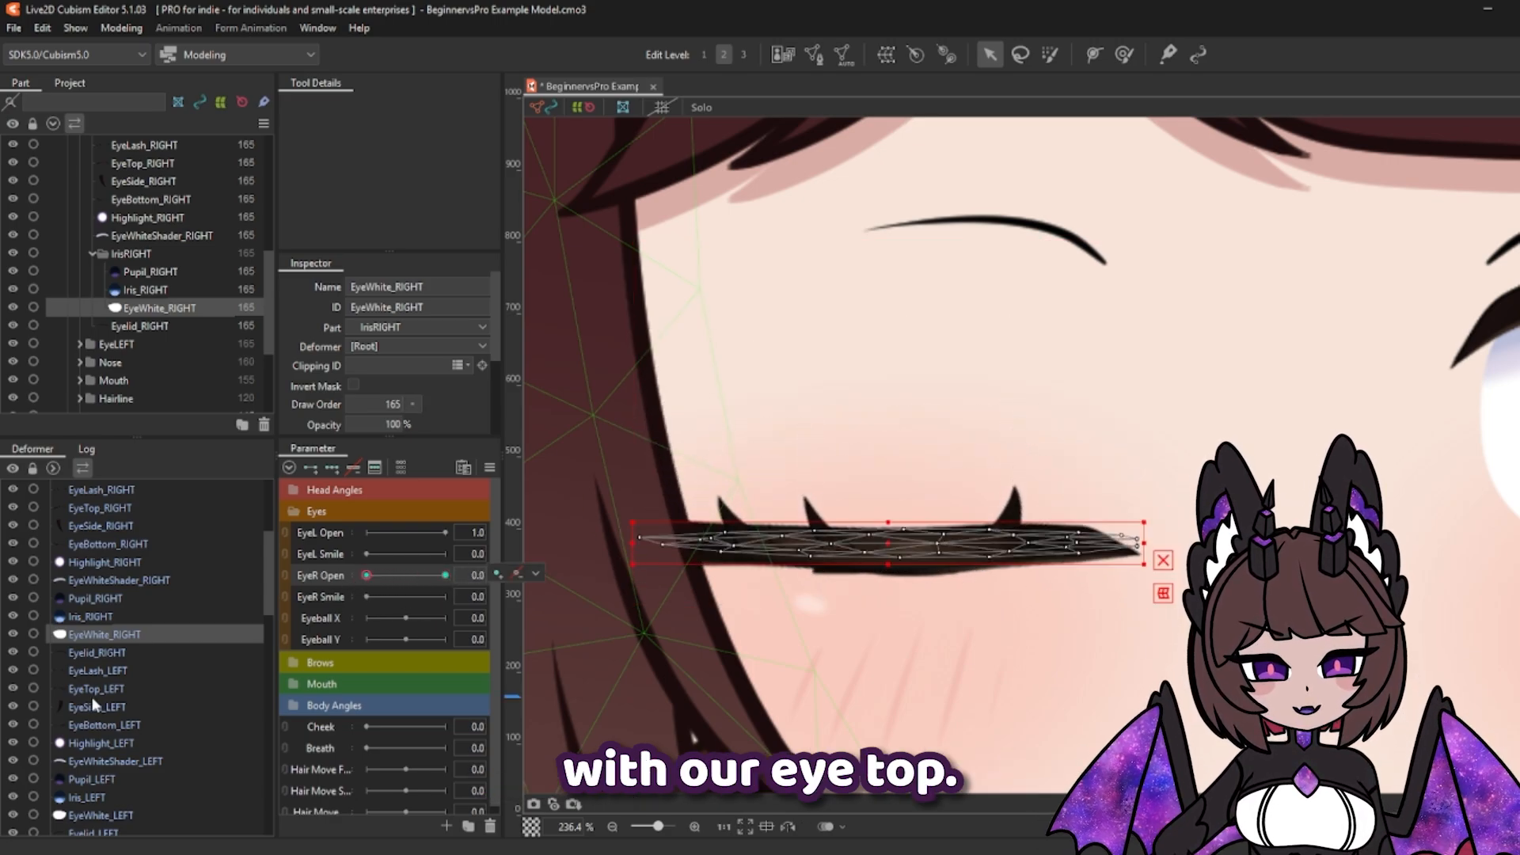
Step: Lower the inner end point of EyeSide_RIGHT's deform path slightly to line up with the closed lash line
{"action": "left_click", "coordinate": [93, 704]}
{"action": "left_click", "coordinate": [97, 526]}
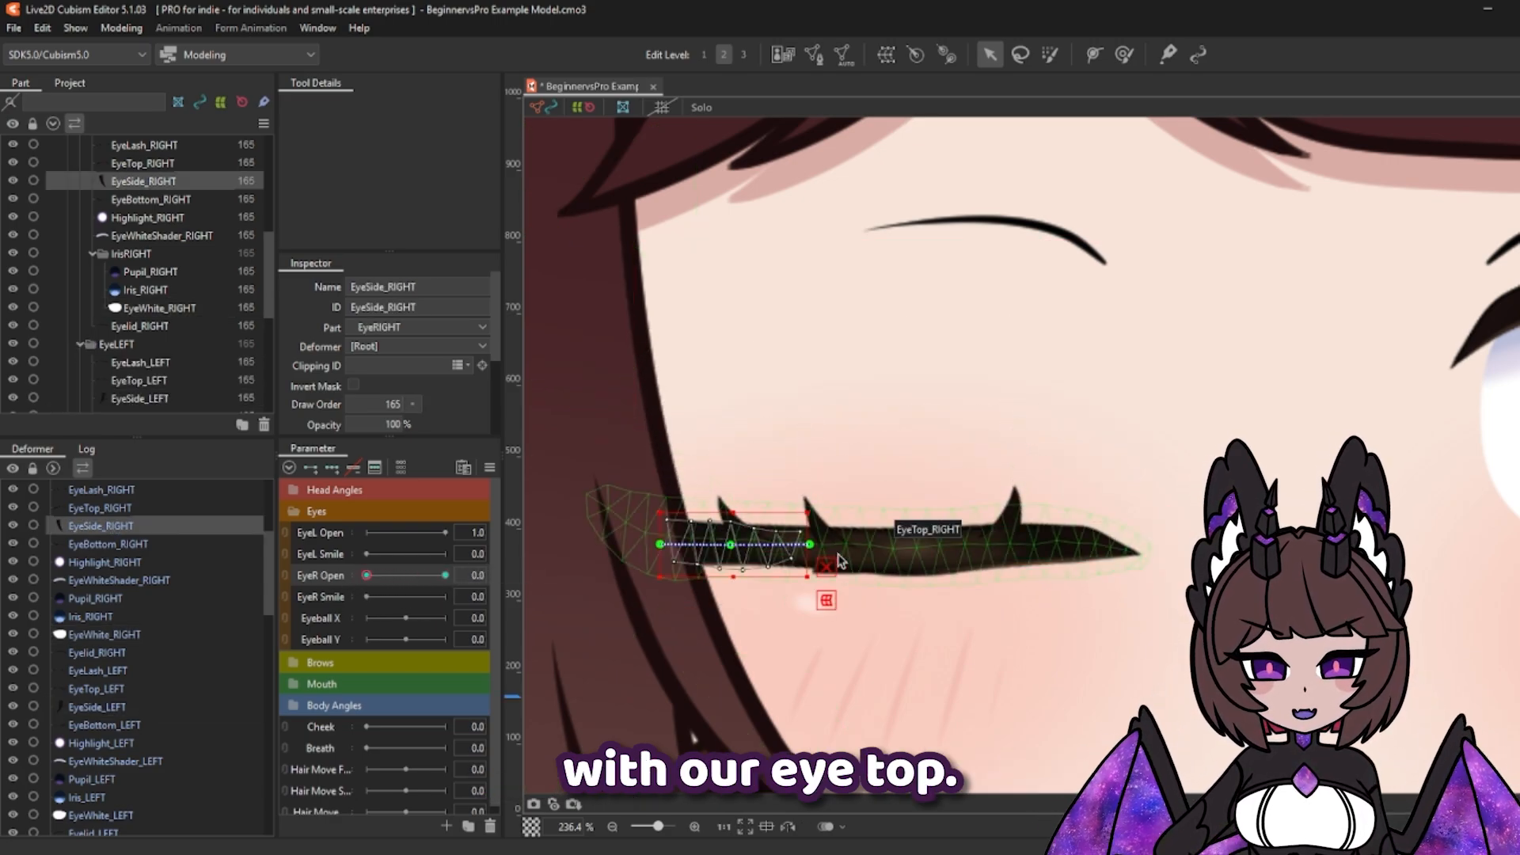
{"action": "mouse_move", "coordinate": [807, 543]}
{"action": "left_mouse_down"}
{"action": "mouse_move", "coordinate": [809, 563]}
{"action": "mouse_move", "coordinate": [732, 549]}
{"action": "mouse_move", "coordinate": [807, 554]}
{"action": "left_mouse_up"}
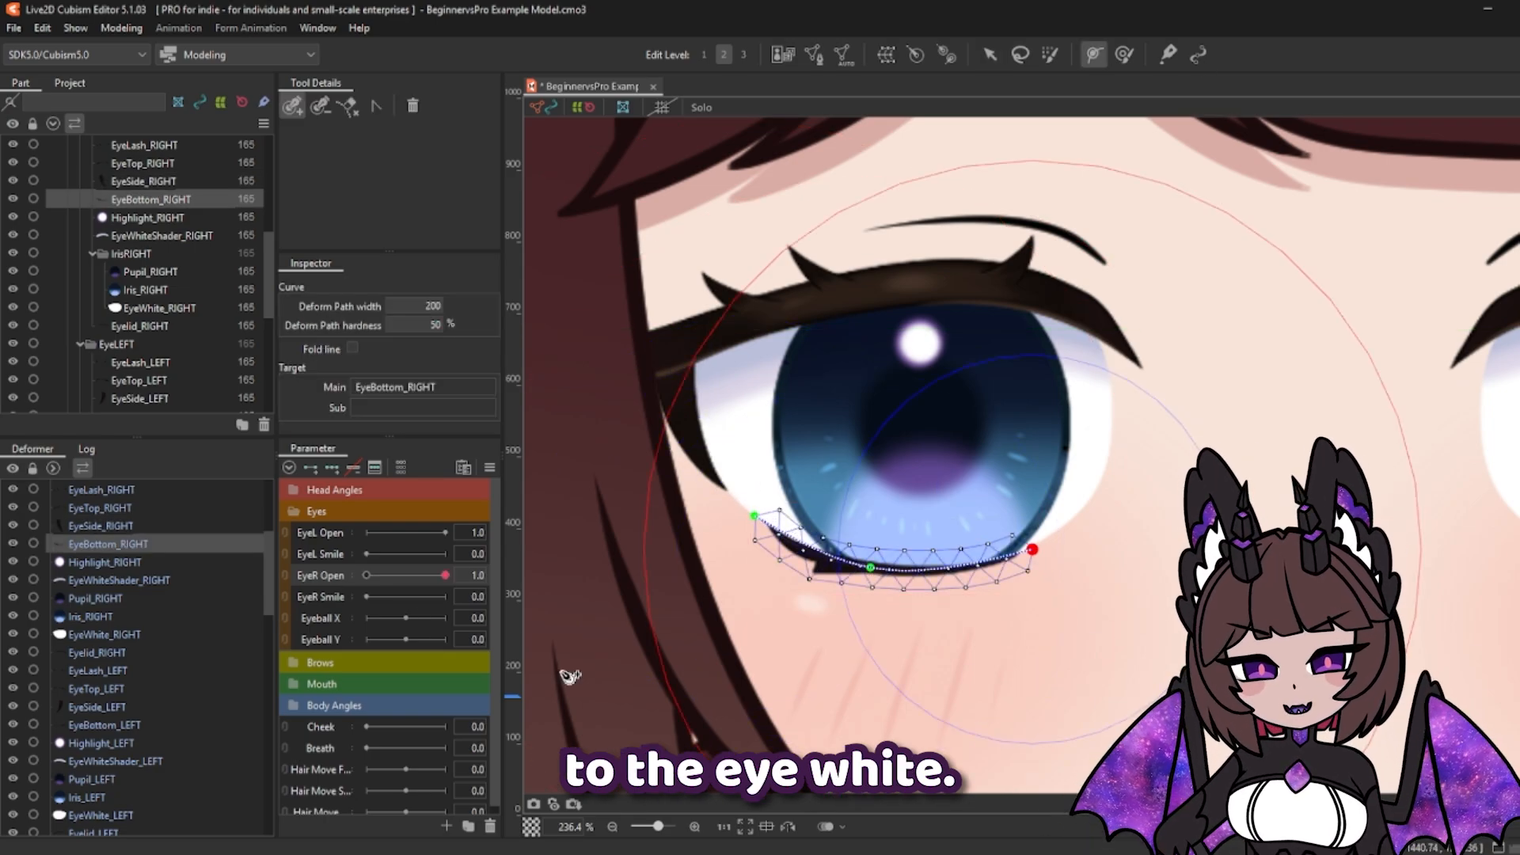
Step: Add two keyforms on EyeR Smile to EyeLash_RIGHT, EyeTop_RIGHT, EyeSide_RIGHT and EyeBottom_RIGHT, with EyeR Open at 0.0
{"action": "key", "text": "v"}
{"action": "left_click_drag", "start_coordinate": [446, 576], "coordinate": [372, 581]}
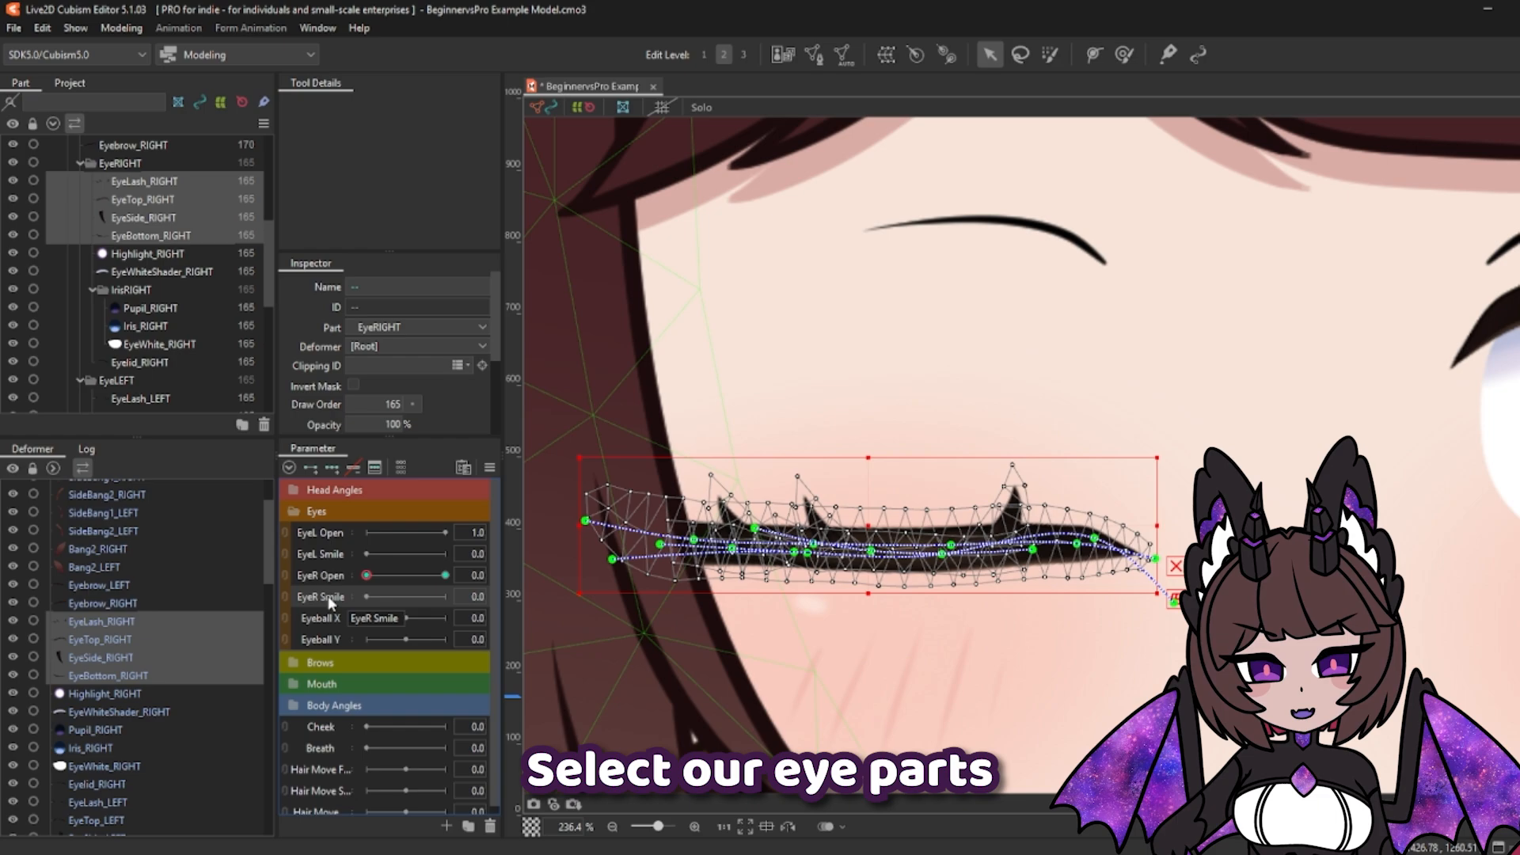
{"action": "left_click", "coordinate": [311, 468]}
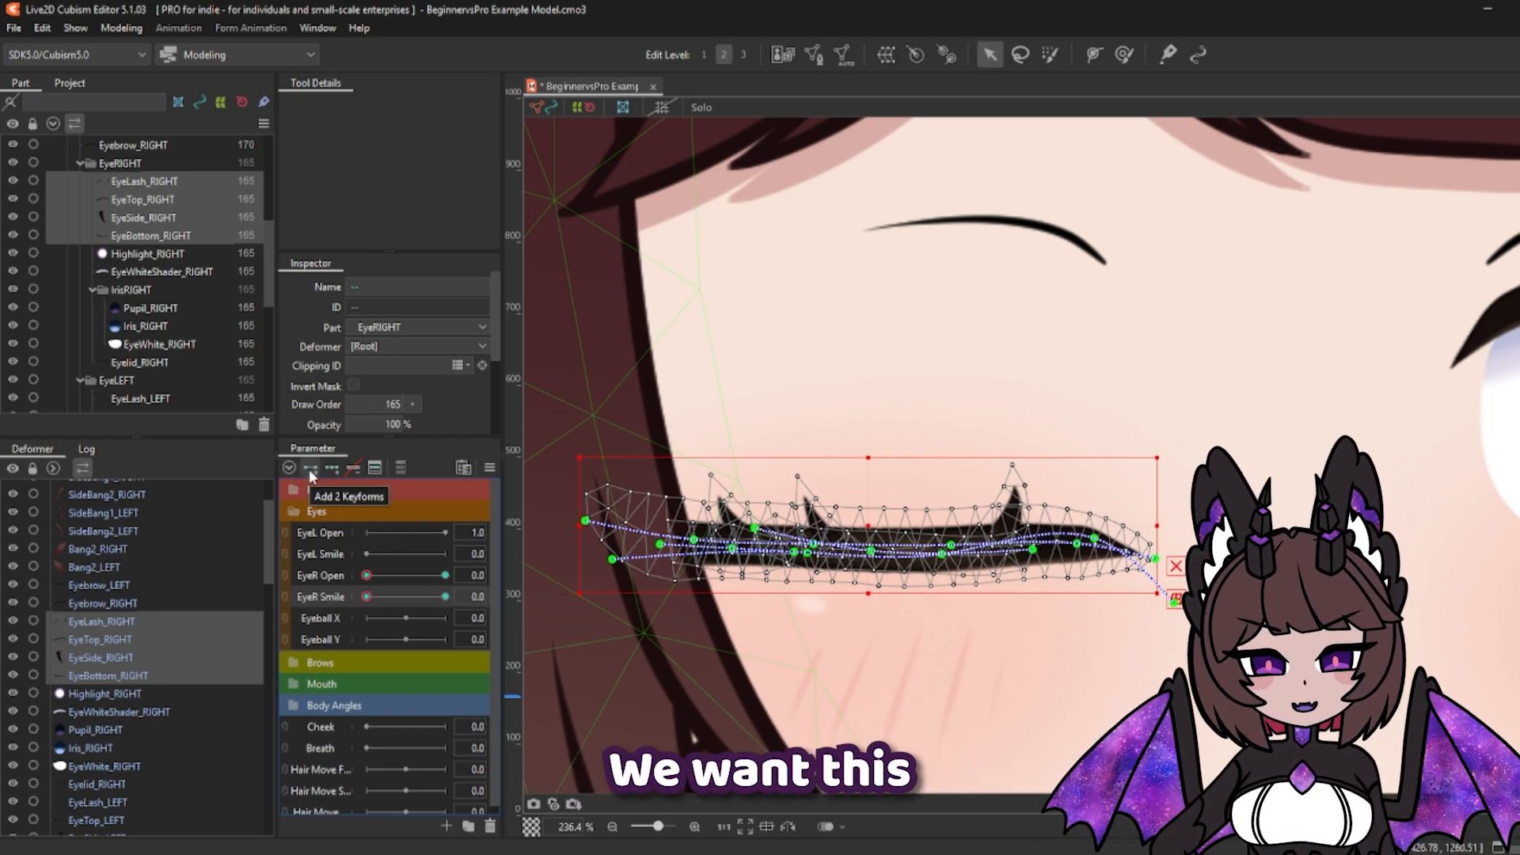
Step: Curve EyeBottom_RIGHT's deform path upward over the lower iris at EyeR Smile 1.0 and EyeR Open 1.0
{"action": "left_click", "coordinate": [445, 596]}
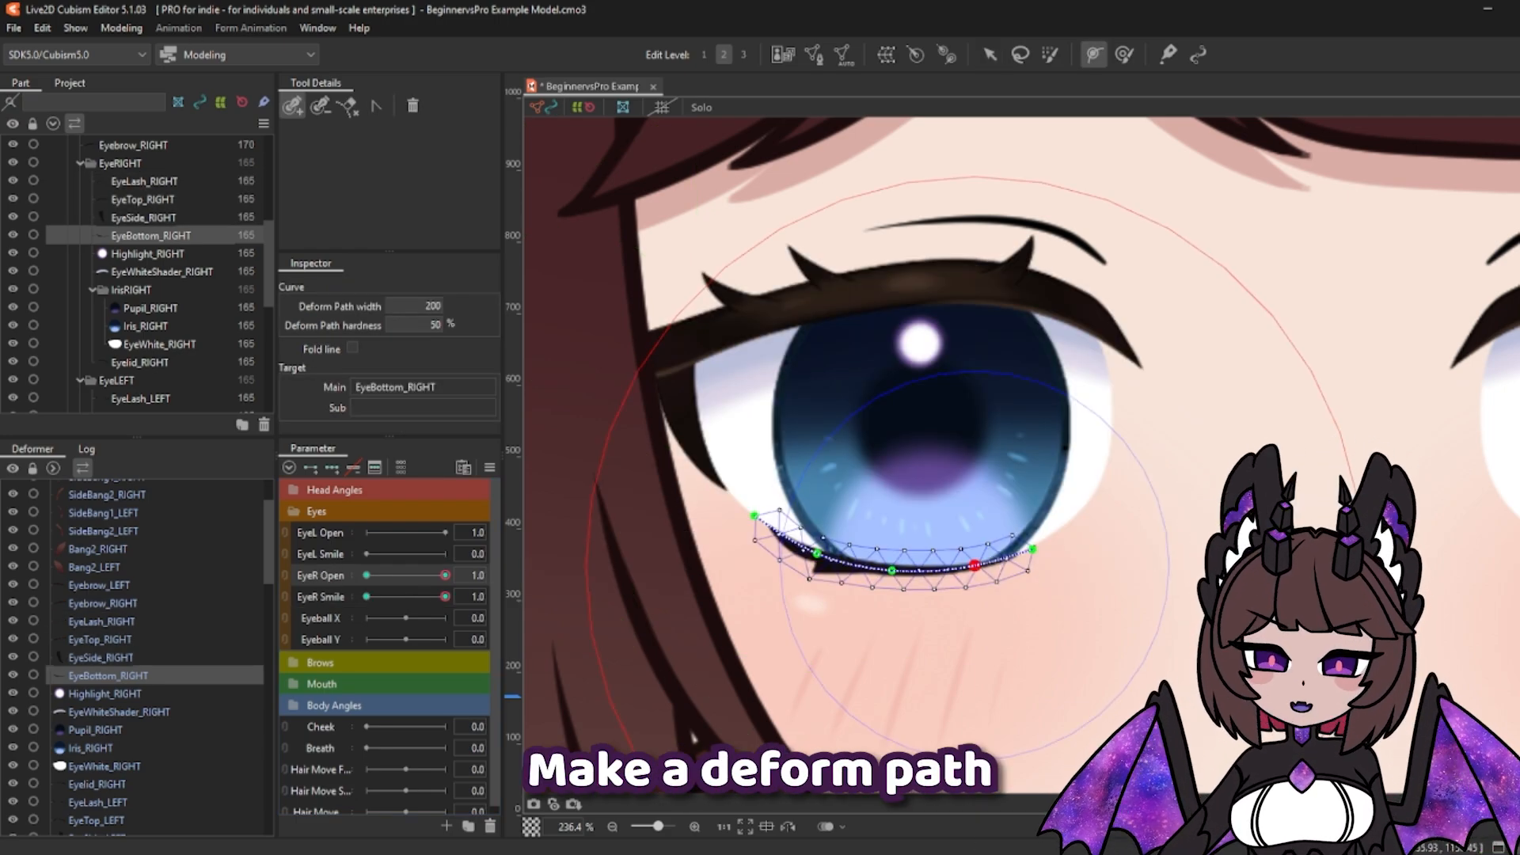
{"action": "left_click", "coordinate": [990, 54]}
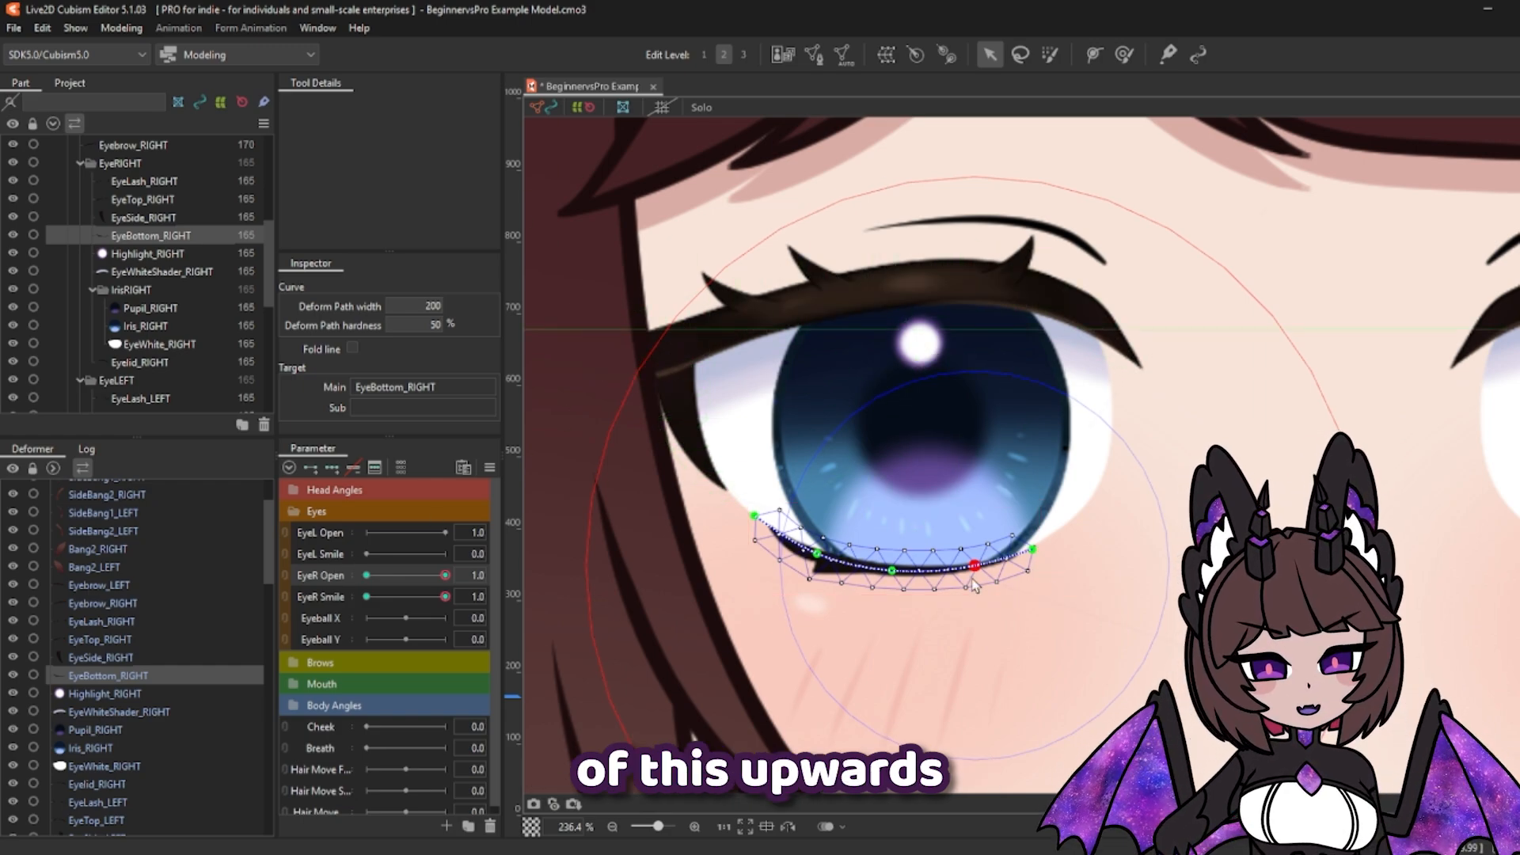
{"action": "left_click_drag", "start_coordinate": [894, 571], "coordinate": [974, 551]}
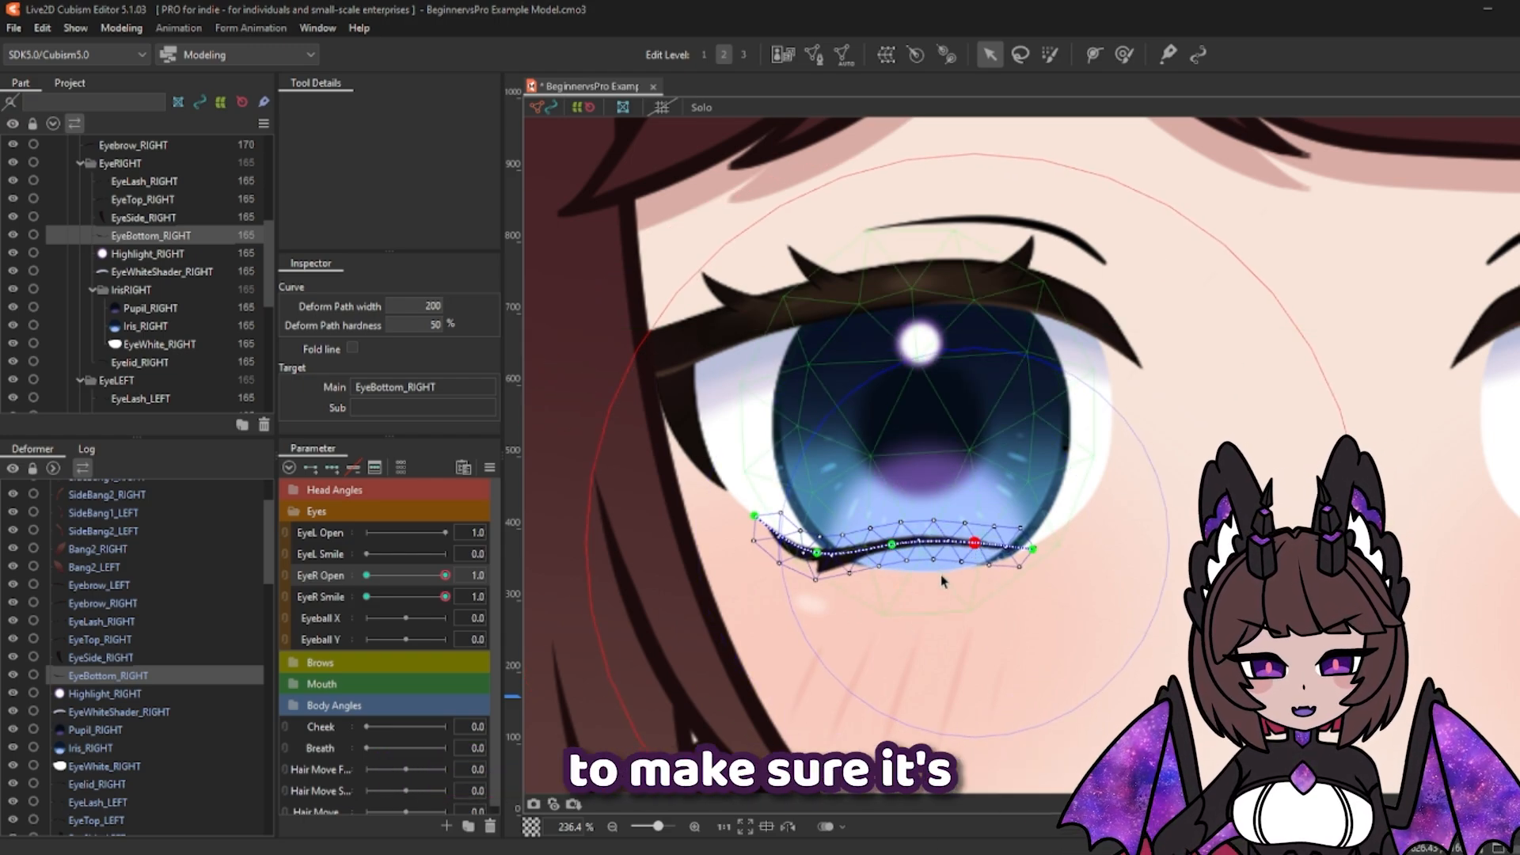
{"action": "left_click_drag", "start_coordinate": [817, 553], "coordinate": [819, 549]}
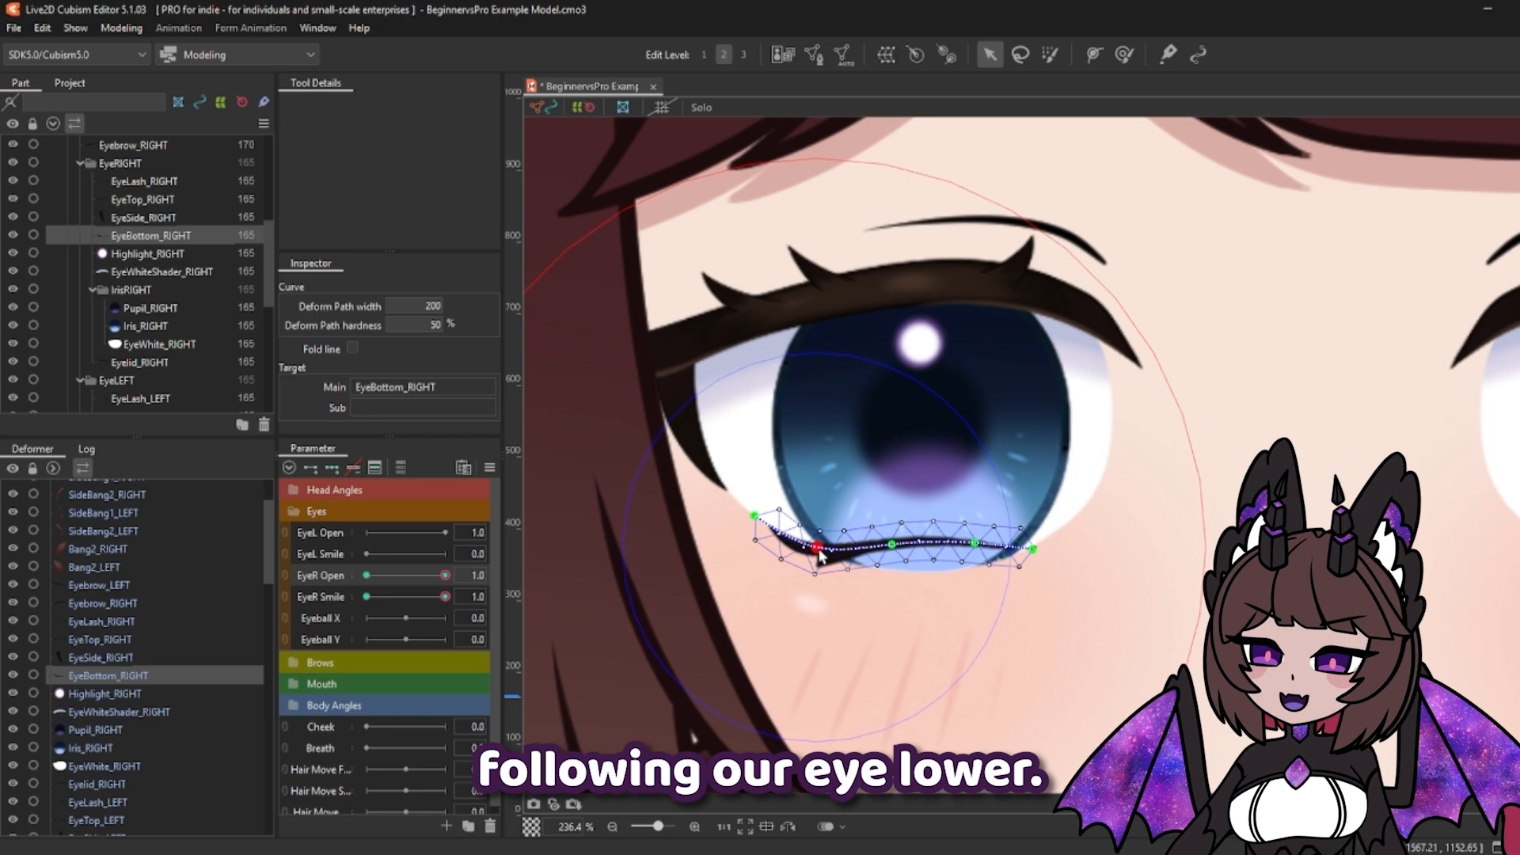
{"action": "left_click", "coordinate": [1042, 530]}
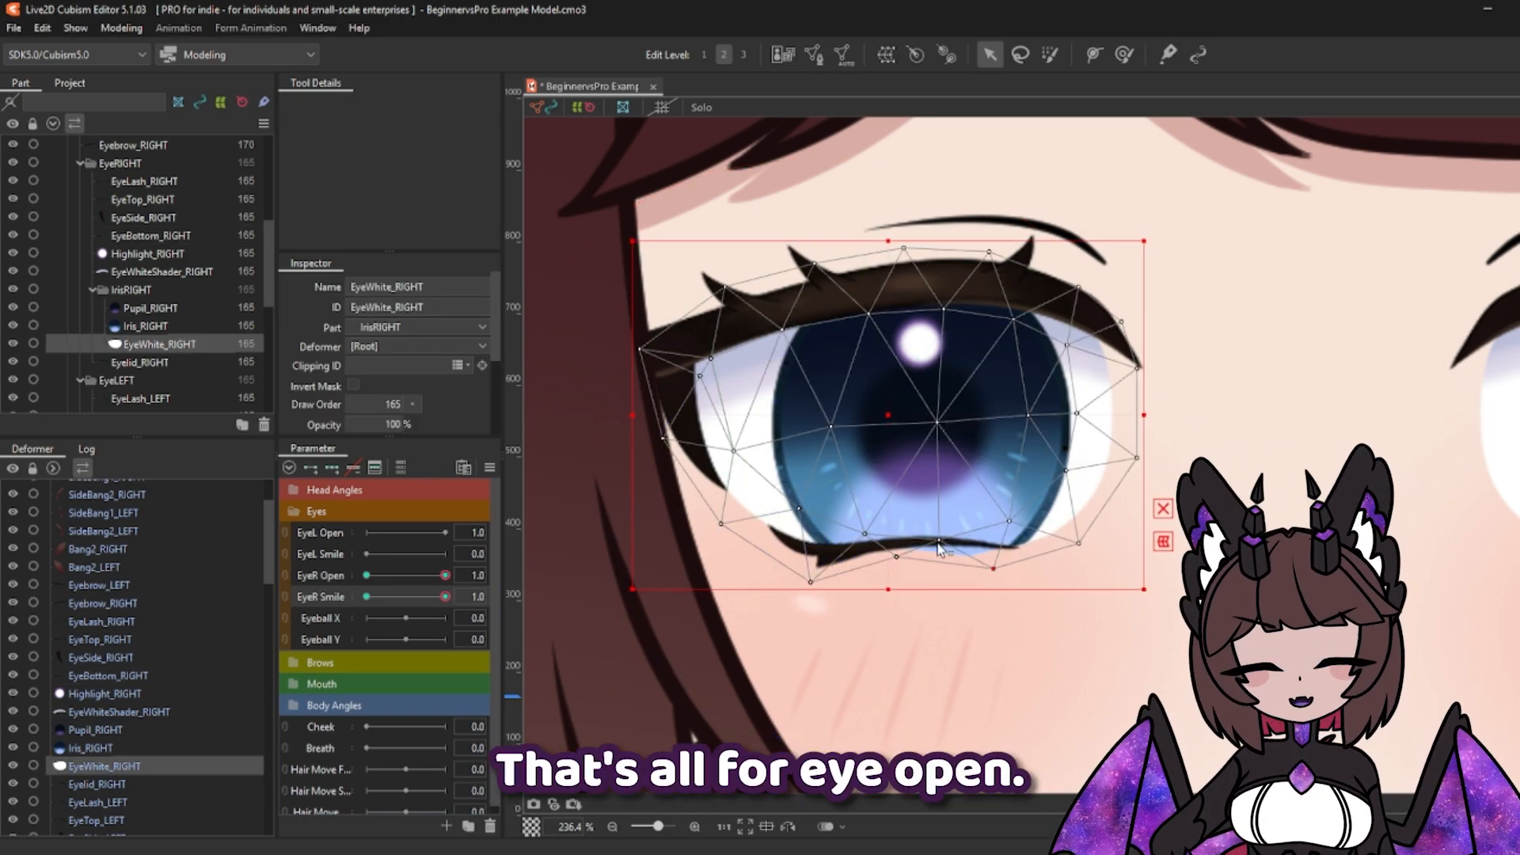
{"action": "left_click_drag", "start_coordinate": [443, 598], "coordinate": [540, 606]}
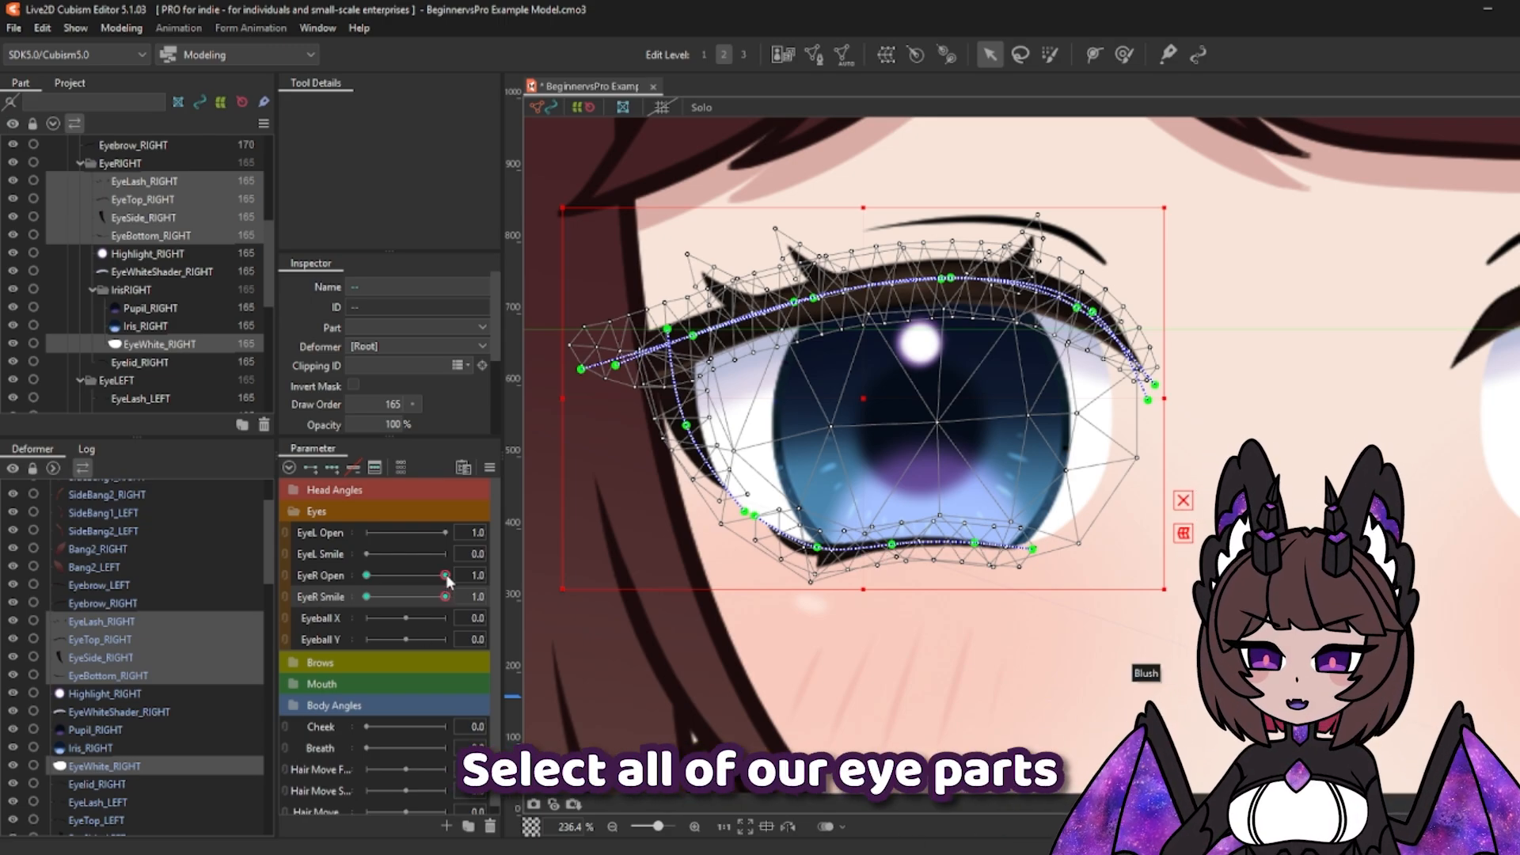
Step: At EyeR Open 0.0 and EyeR Smile 1.0, lay a three-point temporary deform path along the selected closed-eye parts
{"action": "left_click_drag", "start_coordinate": [445, 576], "coordinate": [321, 574]}
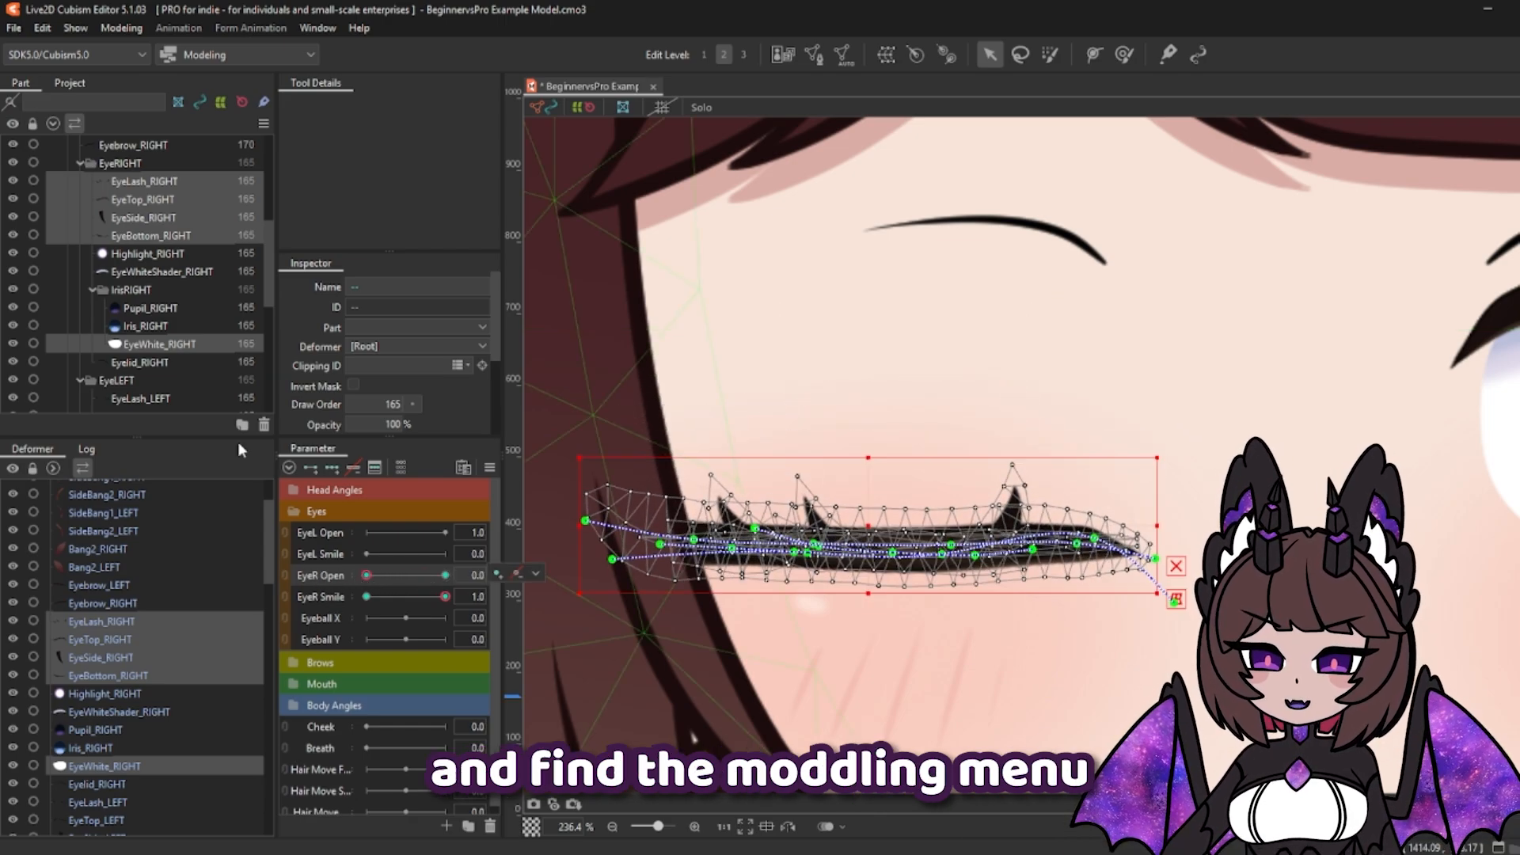
{"action": "left_click", "coordinate": [112, 32]}
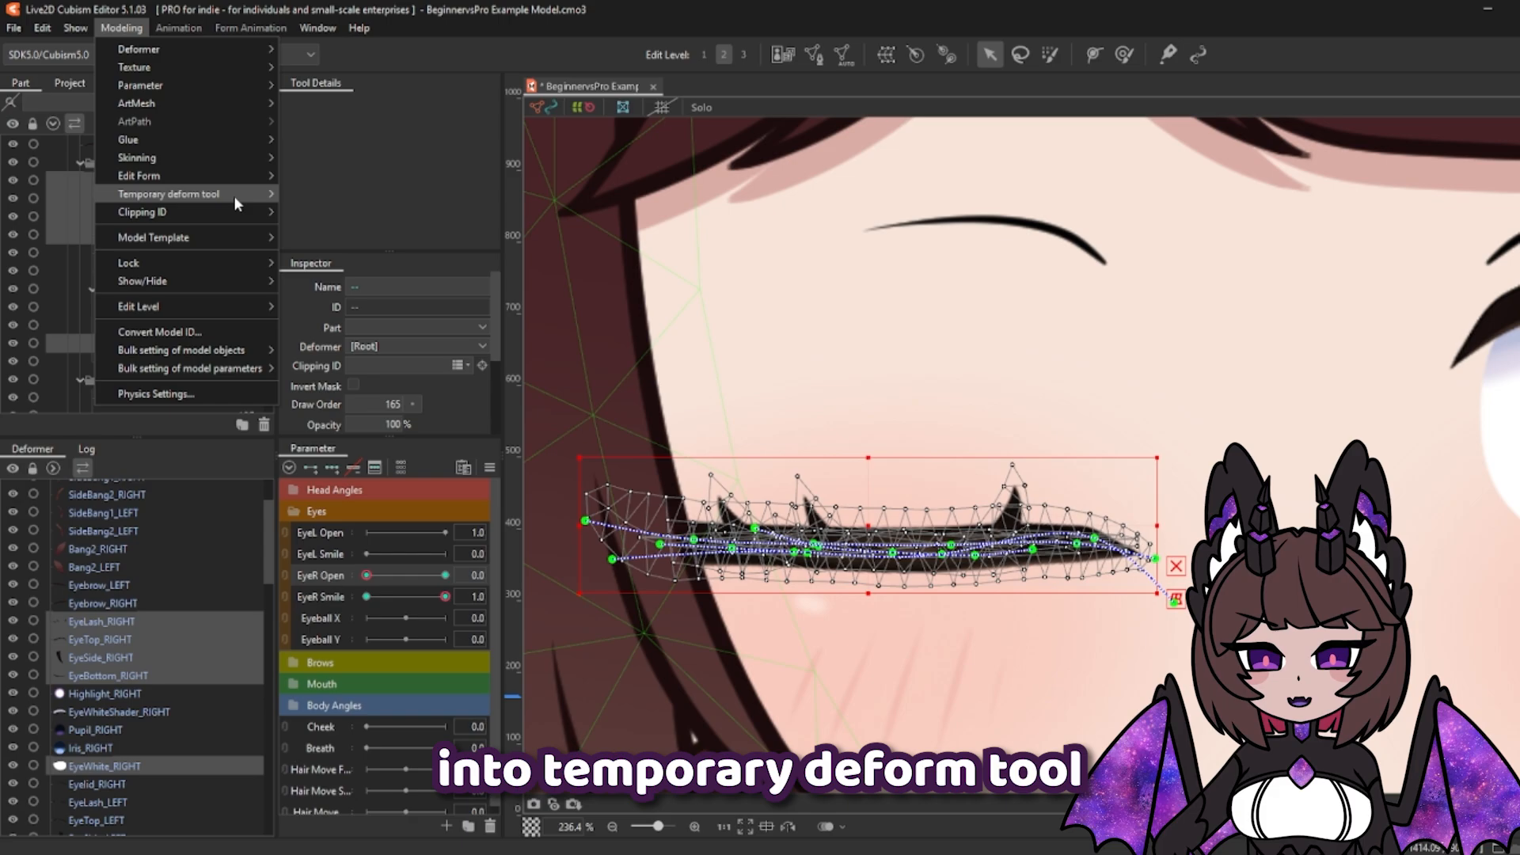
{"action": "mouse_move", "coordinate": [242, 202]}
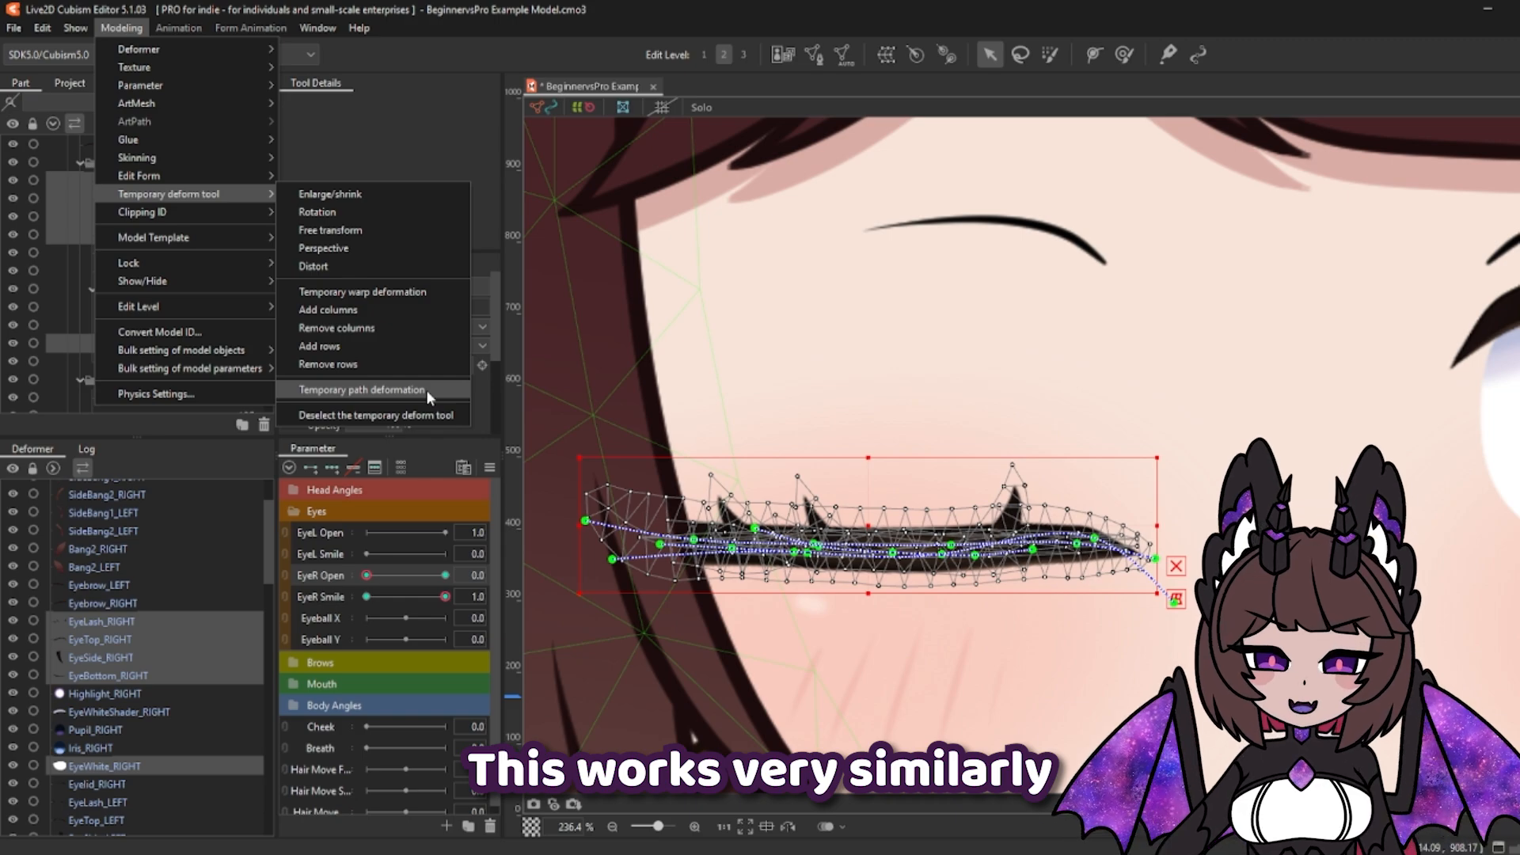
{"action": "left_click", "coordinate": [426, 389]}
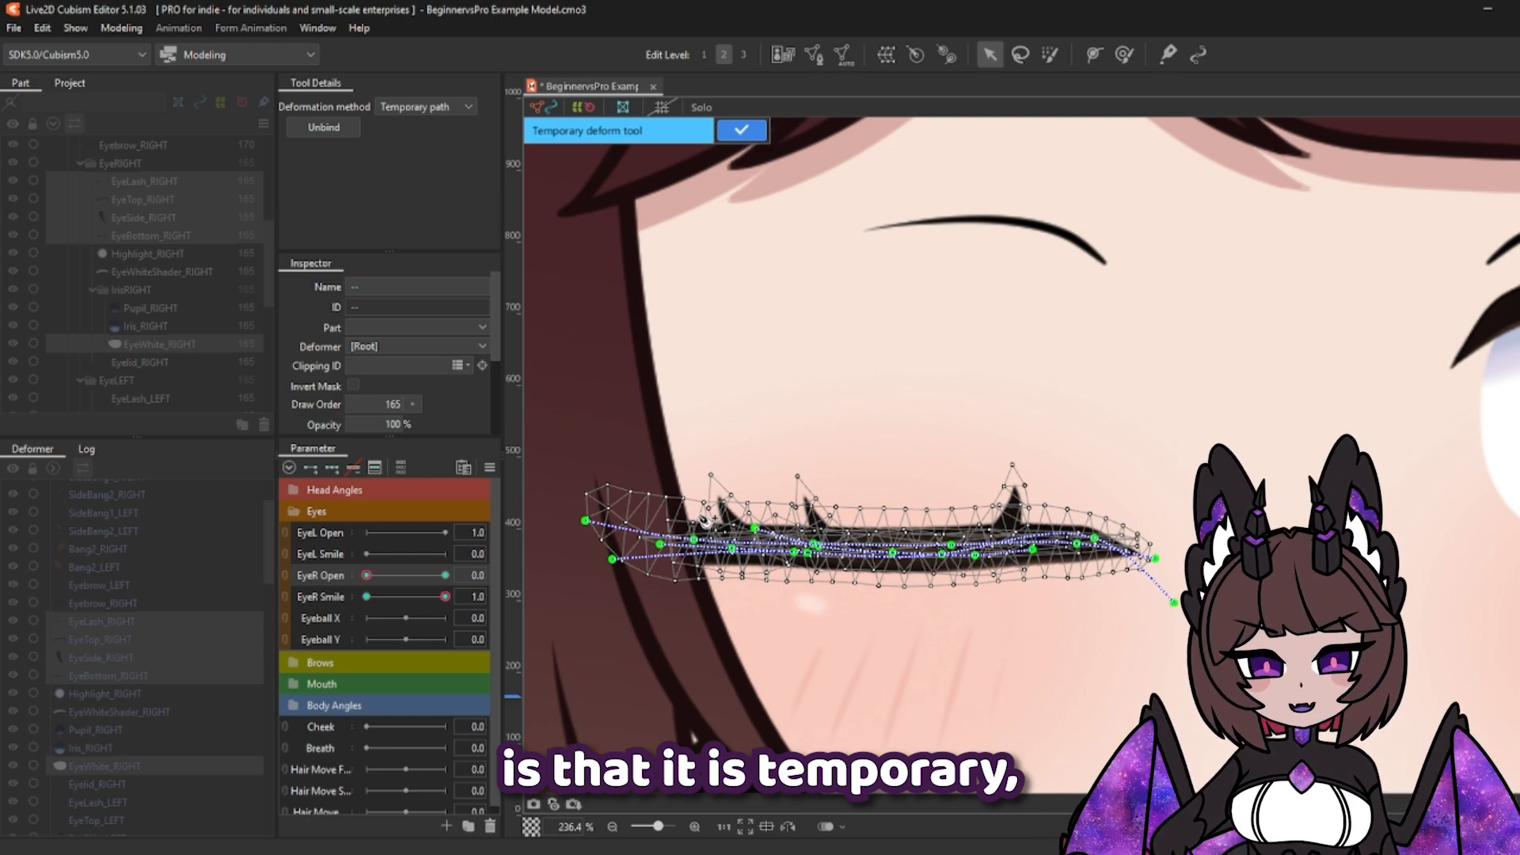
{"action": "left_click", "coordinate": [586, 523]}
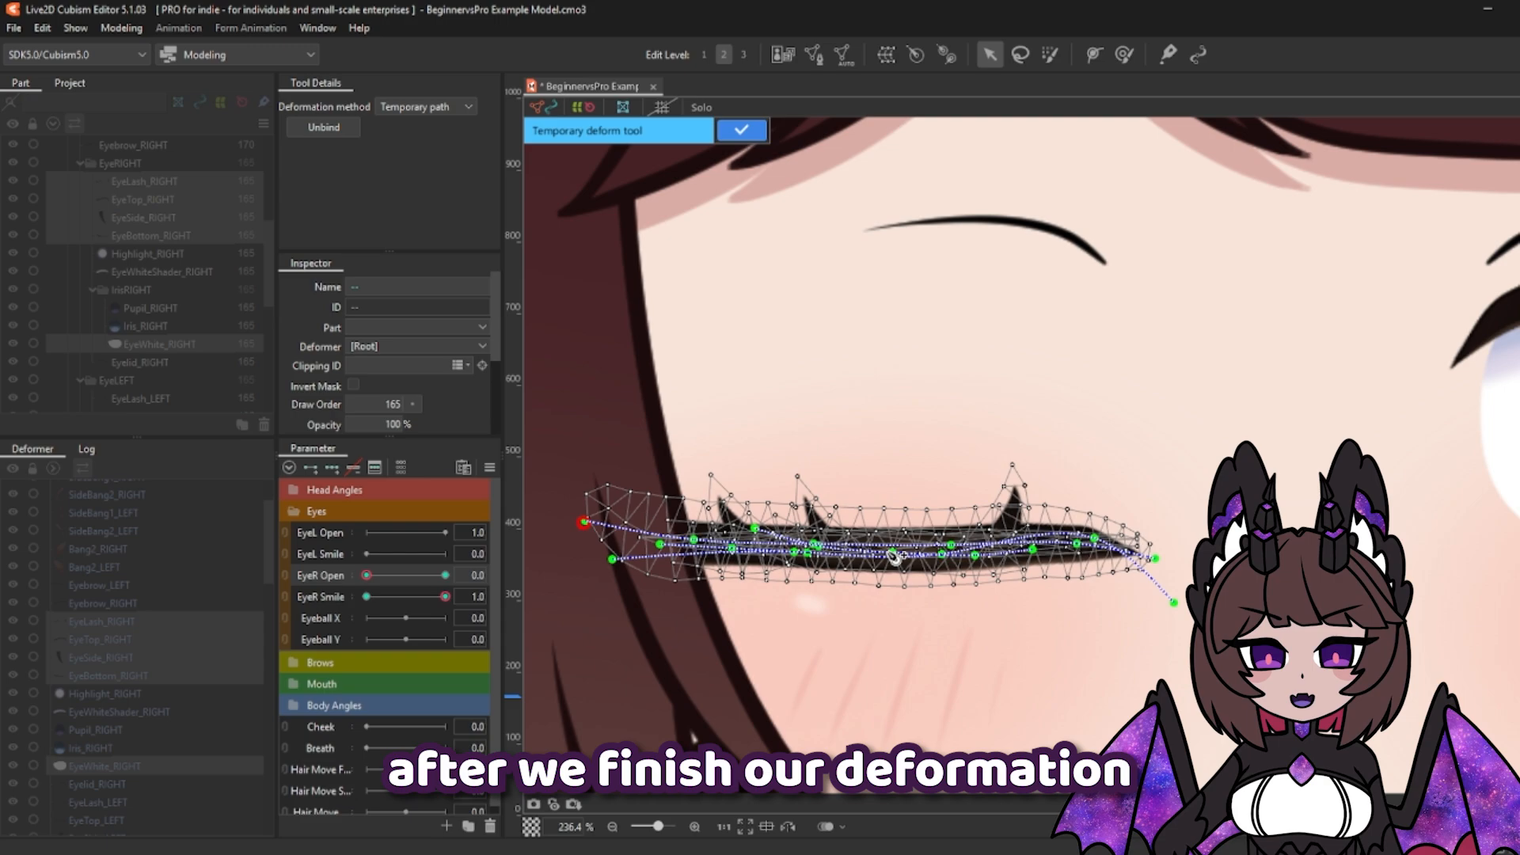
{"action": "left_click", "coordinate": [882, 549]}
{"action": "left_click", "coordinate": [1149, 548]}
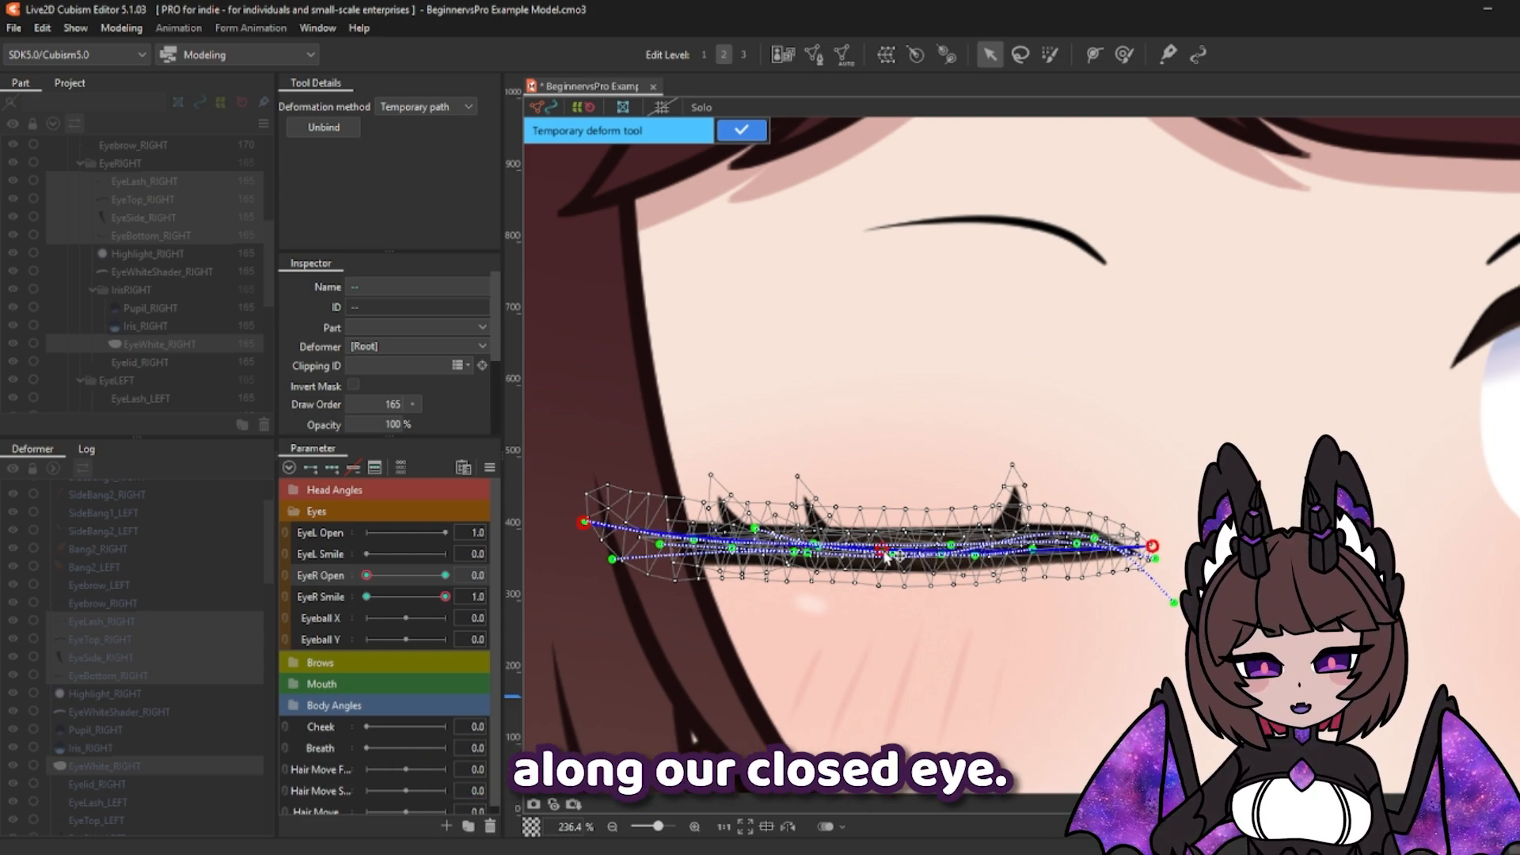
Step: Bend the closed eye into a smiling arc by raising the temporary path's middle point and lowering both ends
{"action": "left_click_drag", "start_coordinate": [885, 553], "coordinate": [884, 504]}
{"action": "left_click_drag", "start_coordinate": [582, 521], "coordinate": [617, 560]}
{"action": "left_click_drag", "start_coordinate": [1165, 549], "coordinate": [1158, 577]}
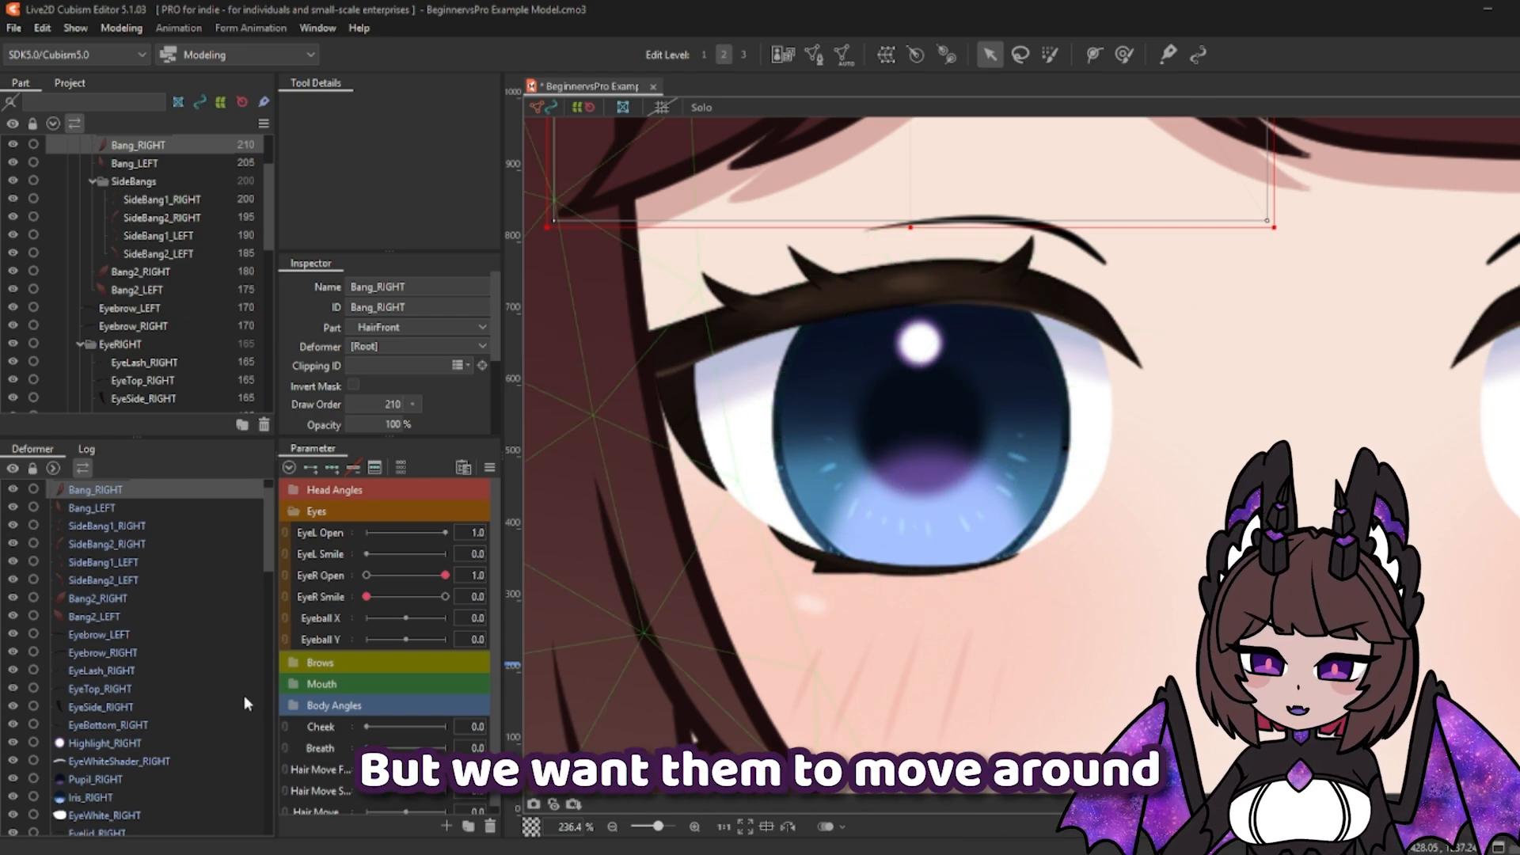
Step: Add three keyforms on Eyeball X to Iris_RIGHT, Pupil_RIGHT and Highlight_RIGHT
{"action": "scroll", "coordinate": [193, 658], "scroll_direction": "down", "scroll_amount": 4}
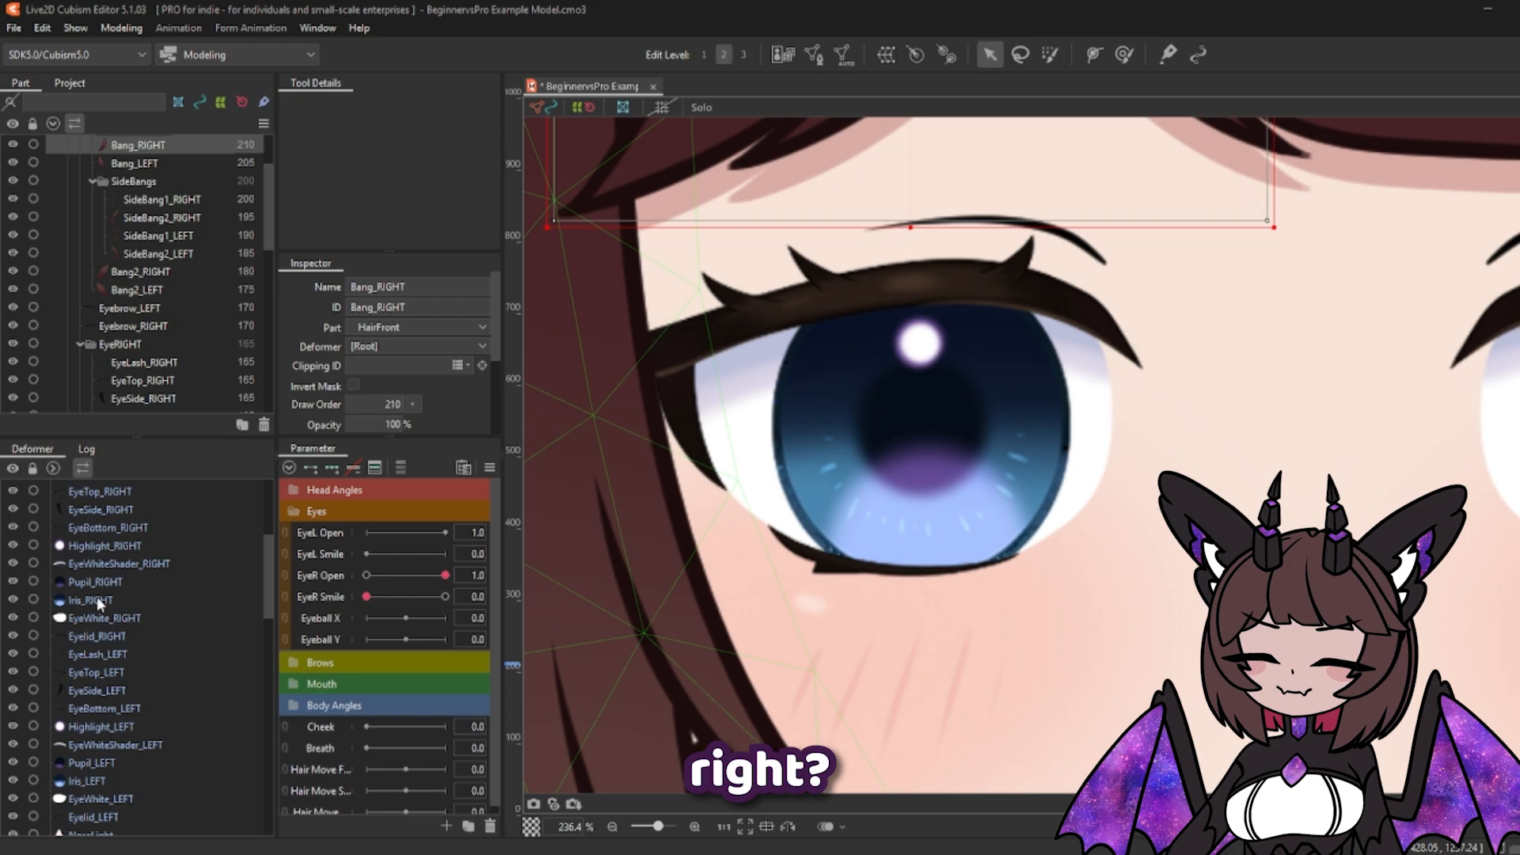
{"action": "left_click", "coordinate": [98, 600]}
{"action": "left_click", "coordinate": [107, 580], "text": "ctrl"}
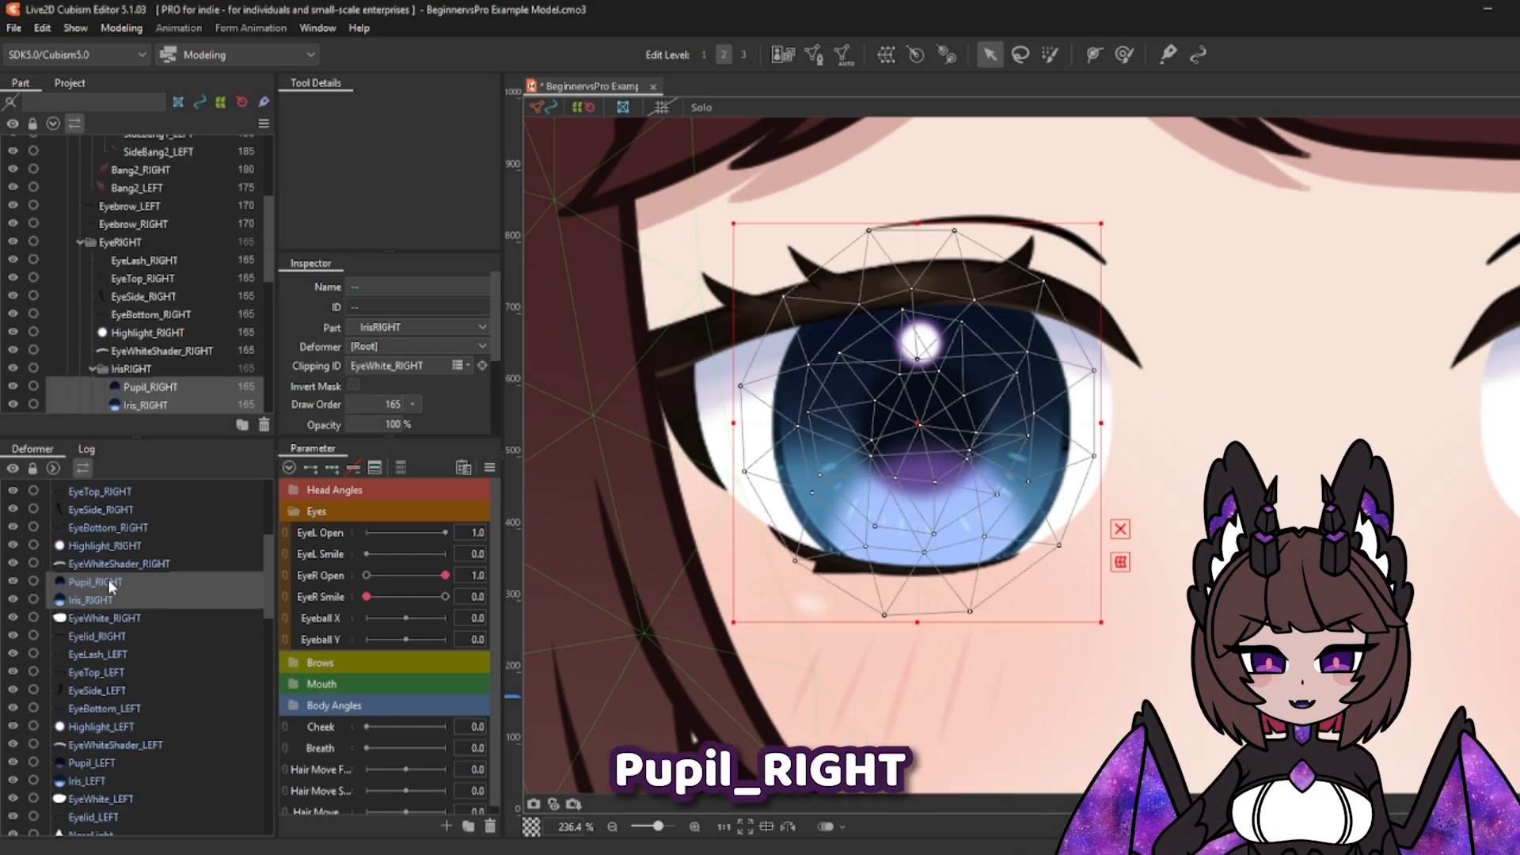
{"action": "left_click", "coordinate": [125, 545], "text": "ctrl"}
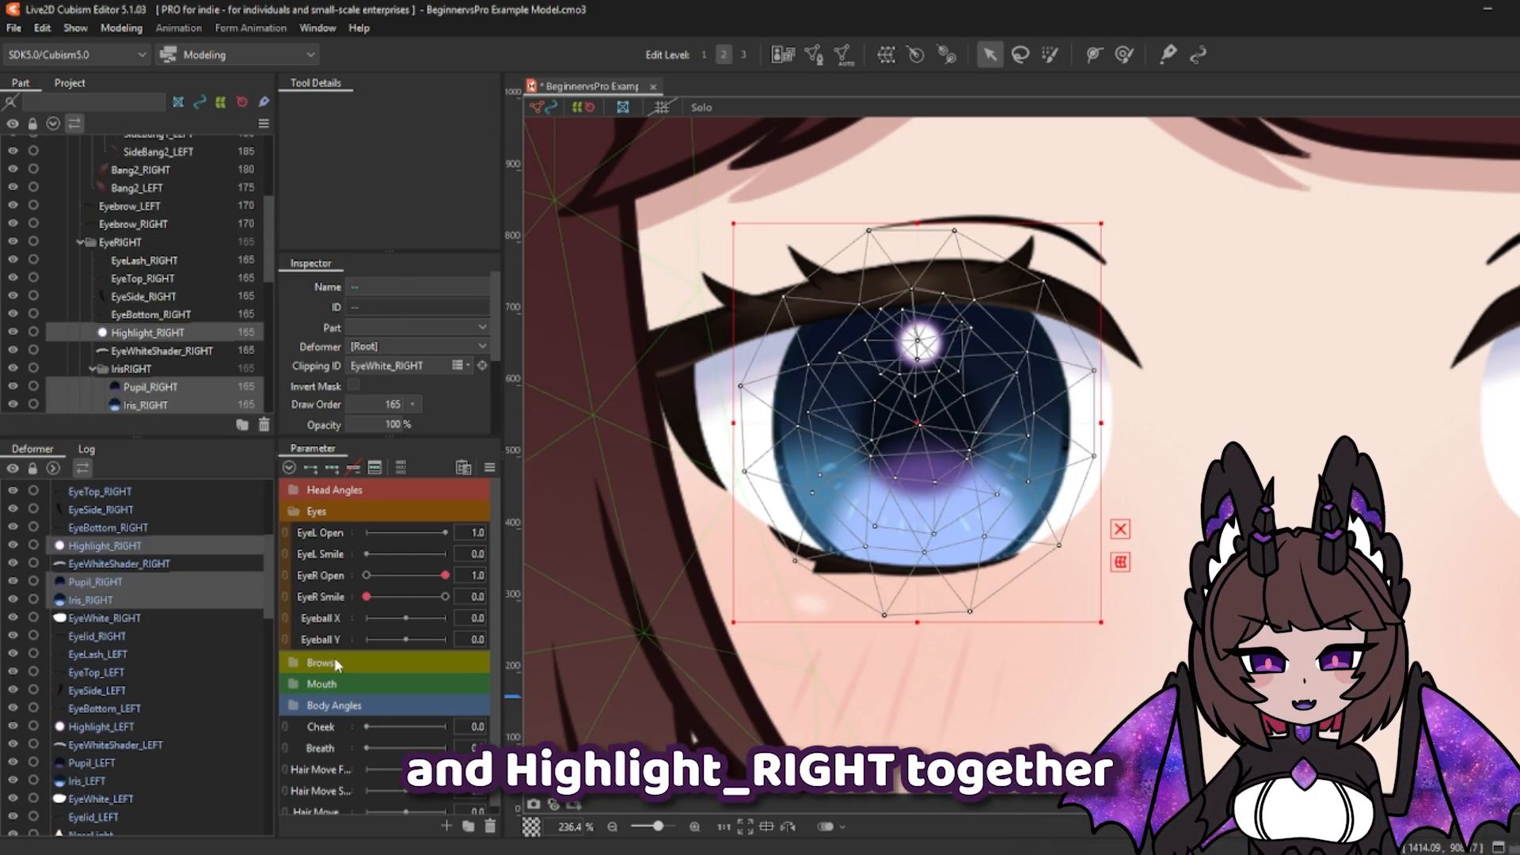
{"action": "left_click", "coordinate": [310, 620]}
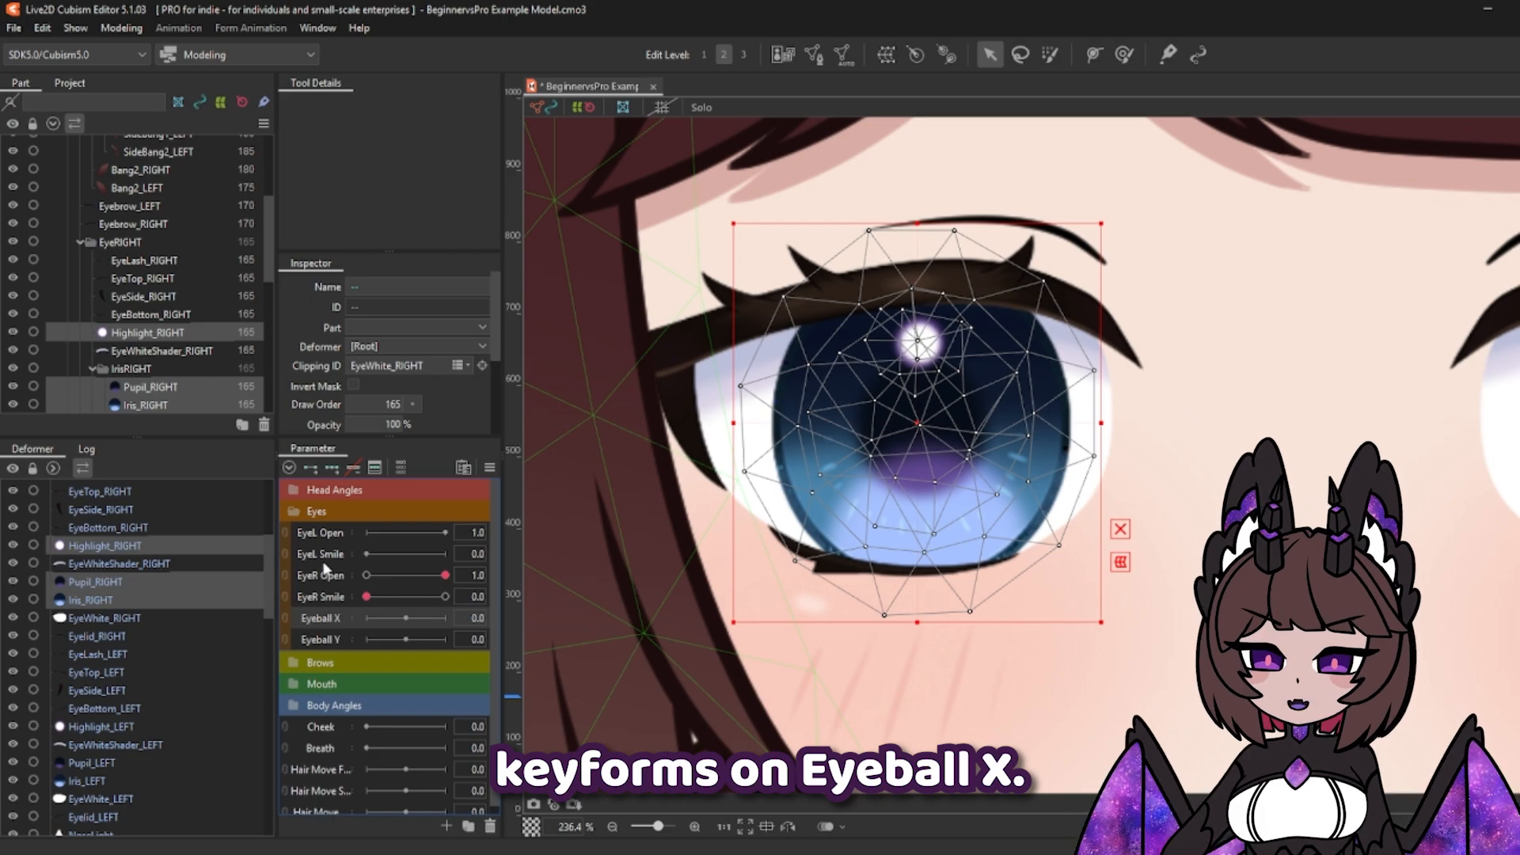
{"action": "left_click", "coordinate": [330, 473]}
Step: Shift the iris, pupil and highlight to the right at Eyeball X 1.0 and to the left at -1.0
{"action": "left_click_drag", "start_coordinate": [406, 618], "coordinate": [458, 622]}
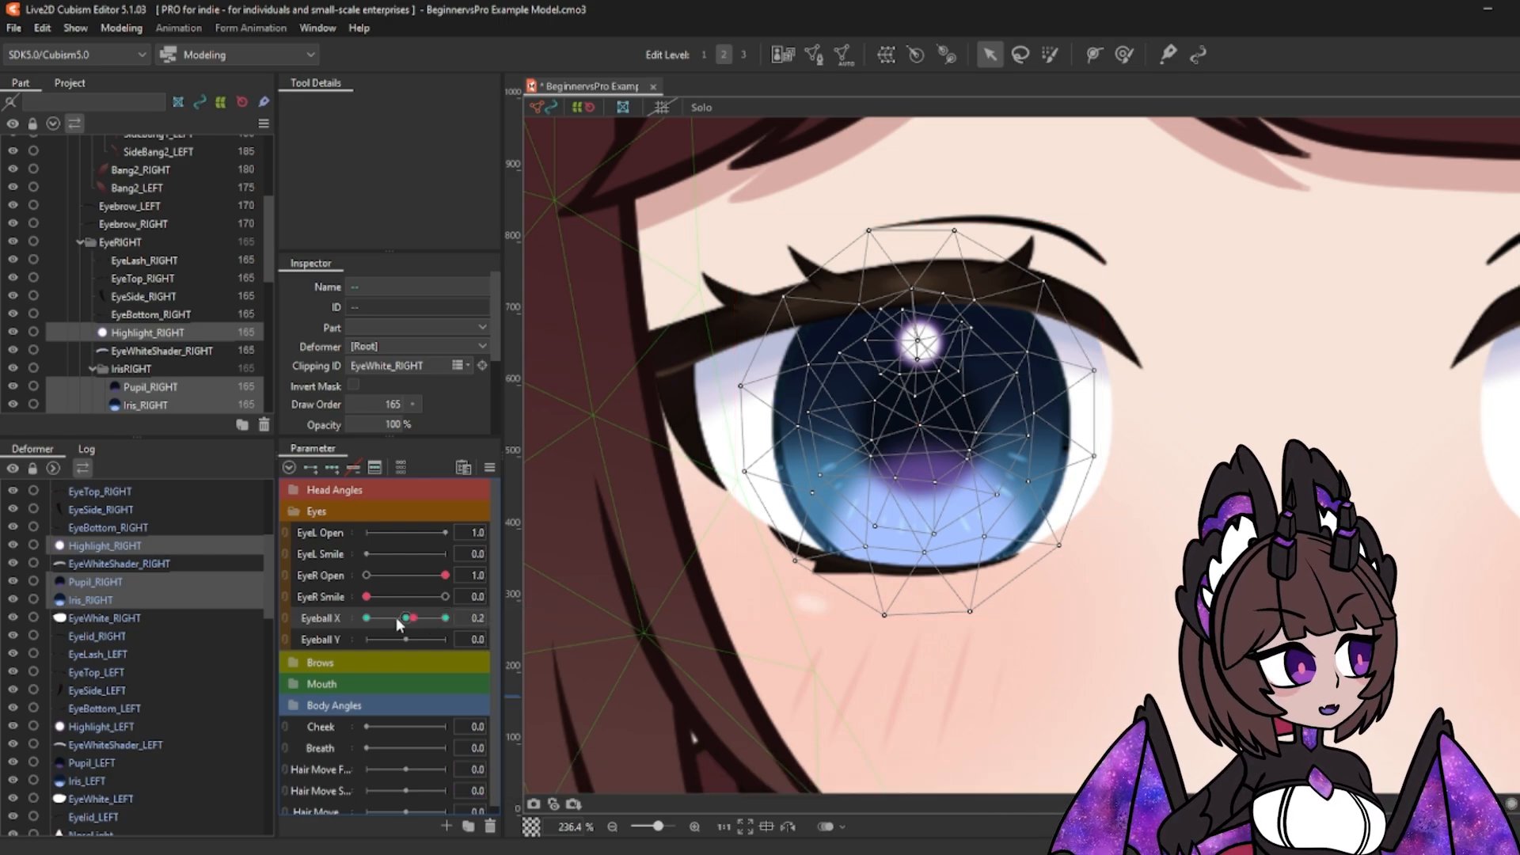
{"action": "left_click_drag", "start_coordinate": [918, 418], "coordinate": [1008, 418]}
{"action": "left_click_drag", "start_coordinate": [445, 619], "coordinate": [367, 618]}
{"action": "left_click_drag", "start_coordinate": [915, 424], "coordinate": [821, 423]}
{"action": "left_click_drag", "start_coordinate": [366, 618], "coordinate": [334, 618]}
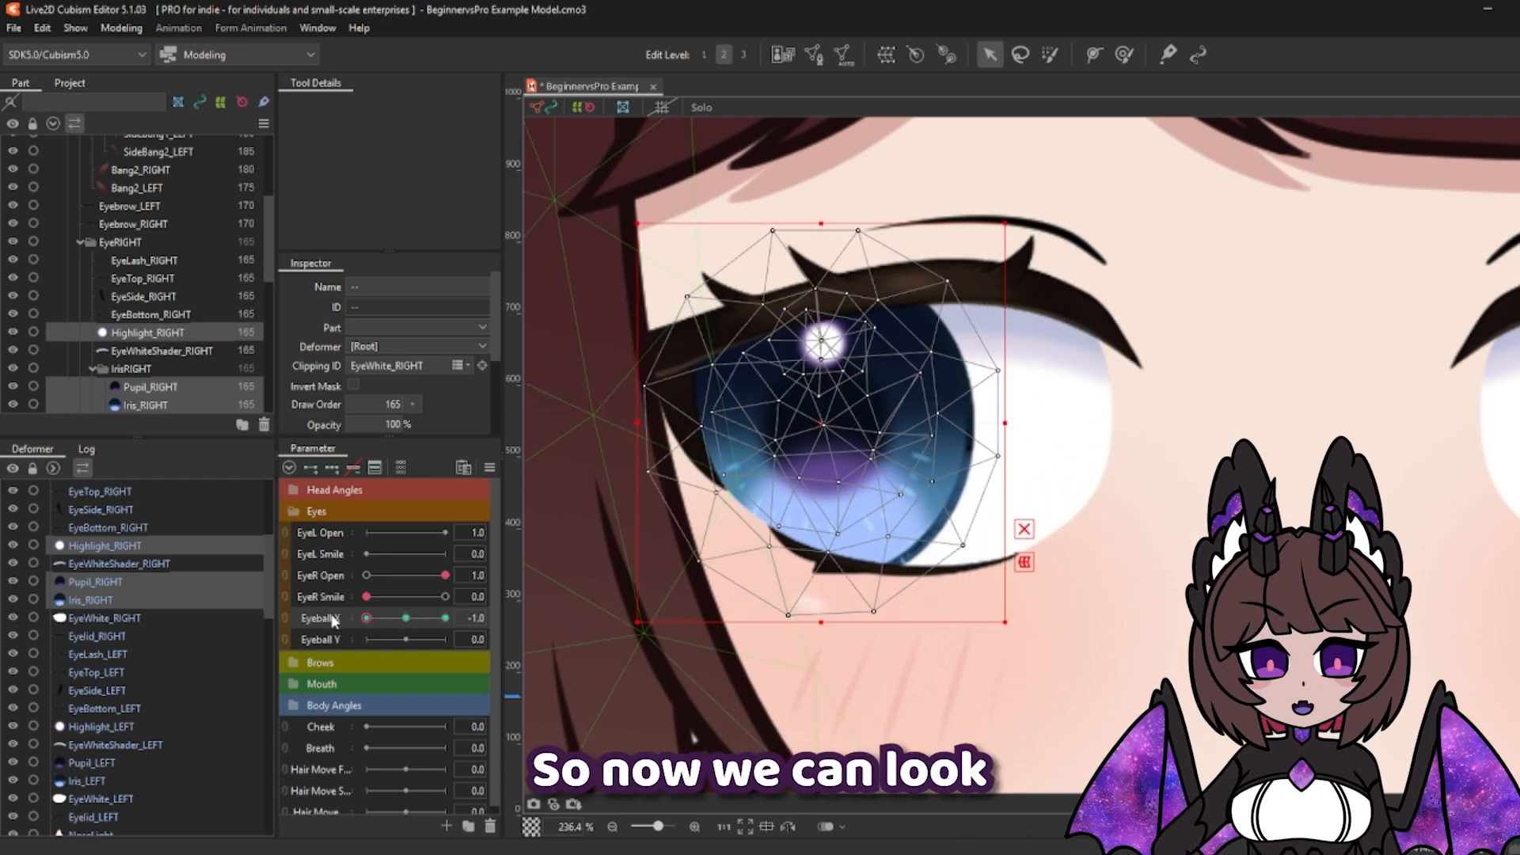
Step: Reset the parameters to their default values and add three keyforms on Eyeball Y to the iris, pupil and highlight
{"action": "left_click", "coordinate": [489, 468]}
{"action": "left_click", "coordinate": [561, 441]}
{"action": "left_click", "coordinate": [322, 639]}
{"action": "left_click", "coordinate": [334, 465]}
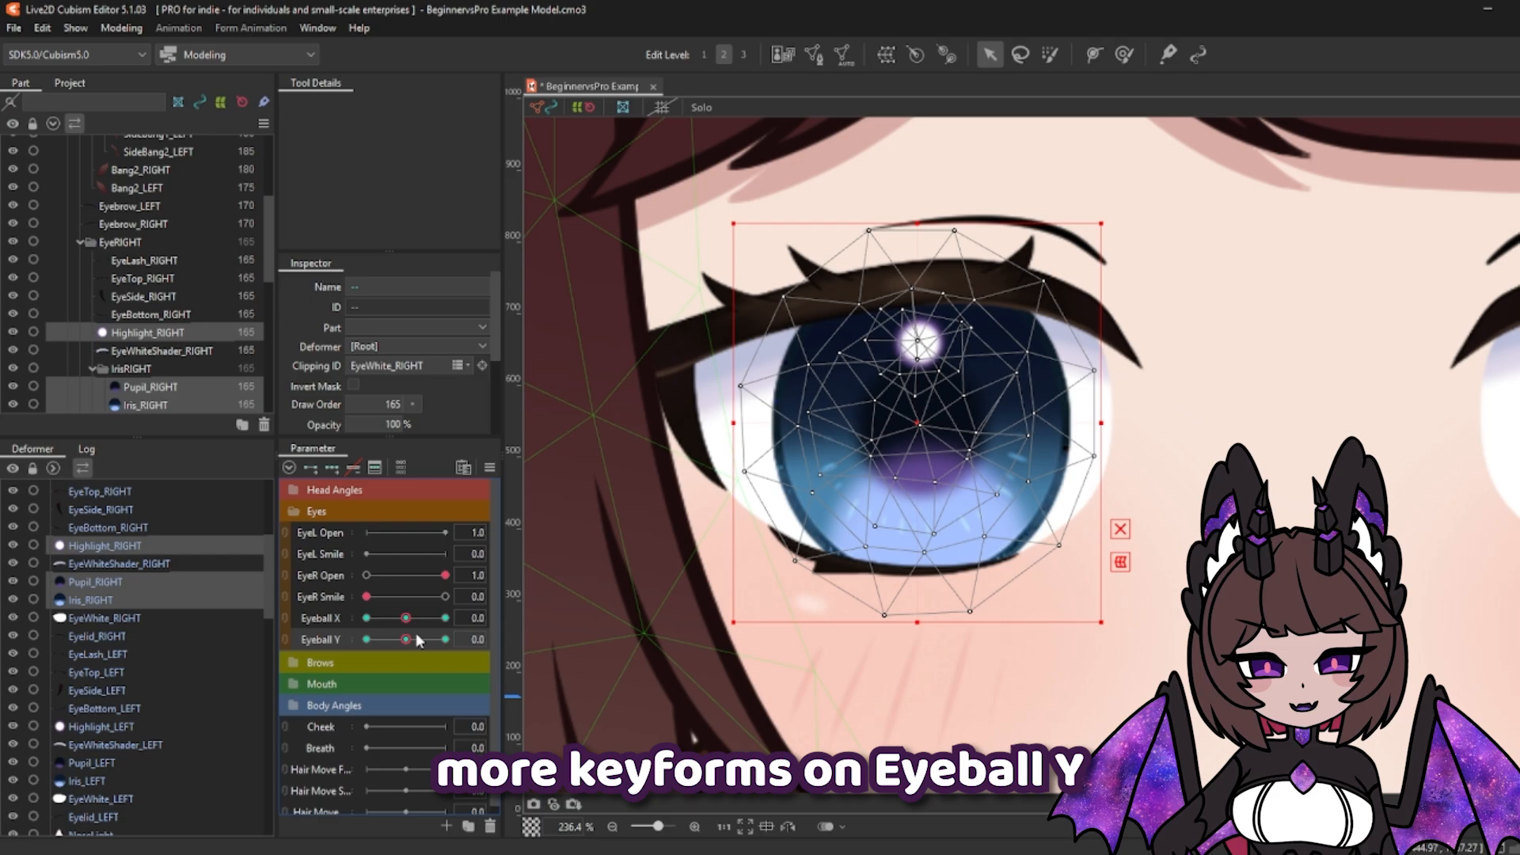
Step: Move the iris, pupil and highlight up at Eyeball Y 1.0 and down at -1.0
{"action": "left_click_drag", "start_coordinate": [420, 638], "coordinate": [476, 642]}
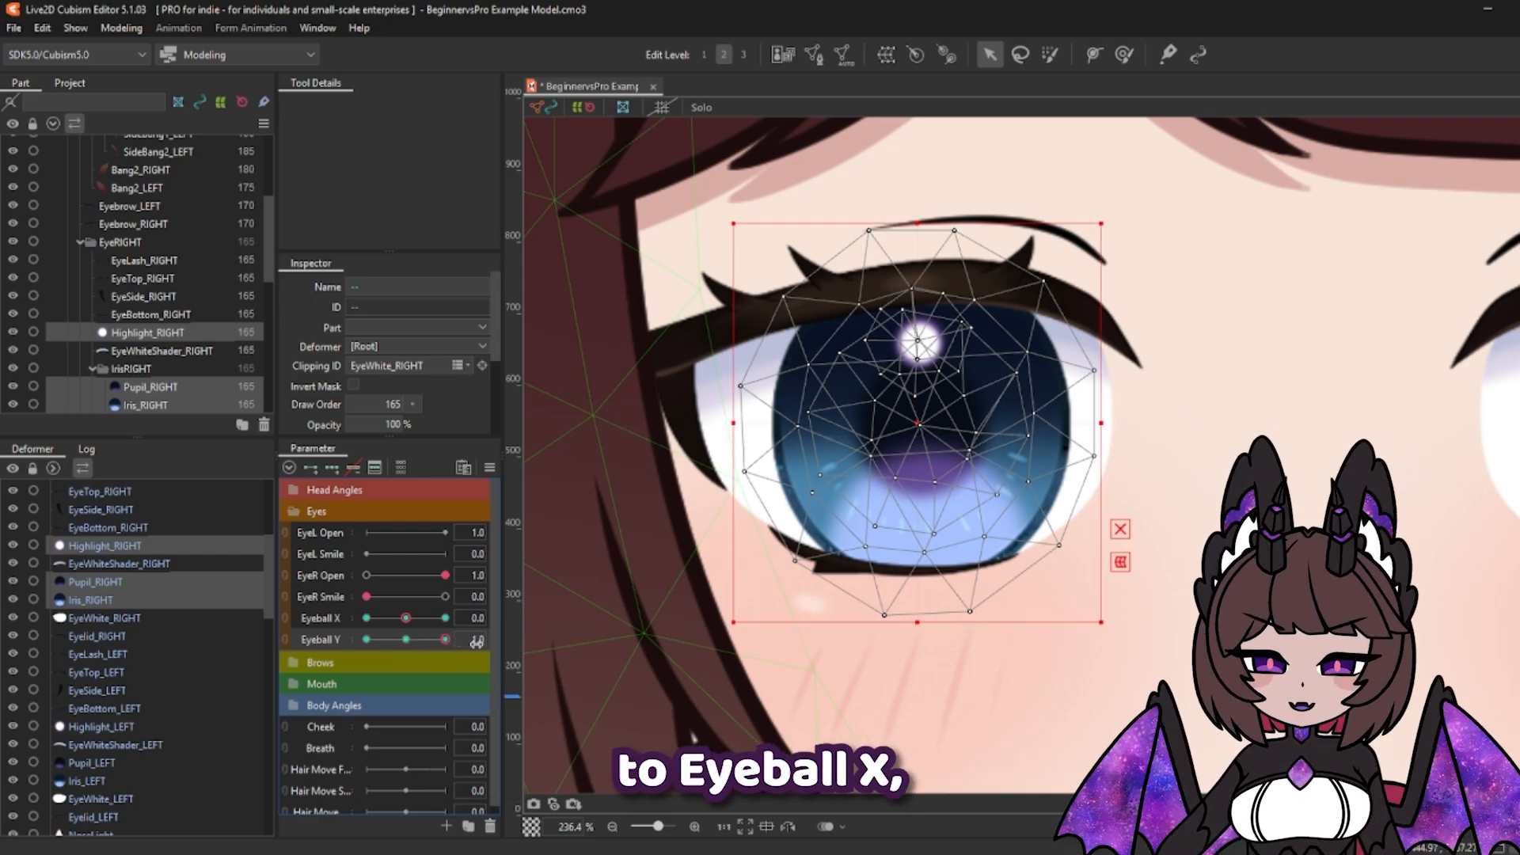
{"action": "left_click_drag", "start_coordinate": [917, 423], "coordinate": [917, 303]}
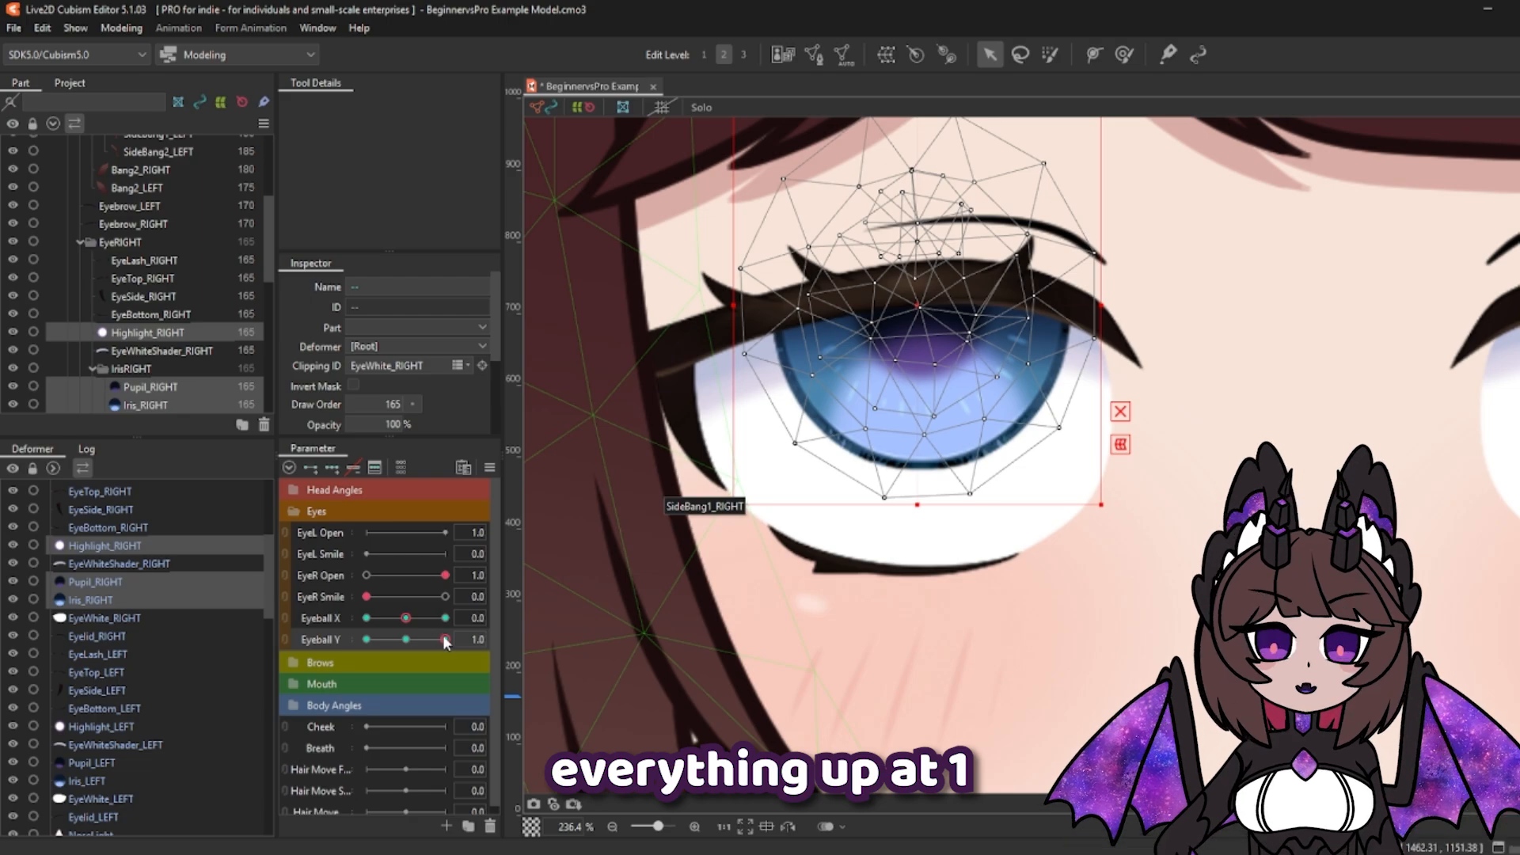
{"action": "left_click_drag", "start_coordinate": [446, 639], "coordinate": [367, 639]}
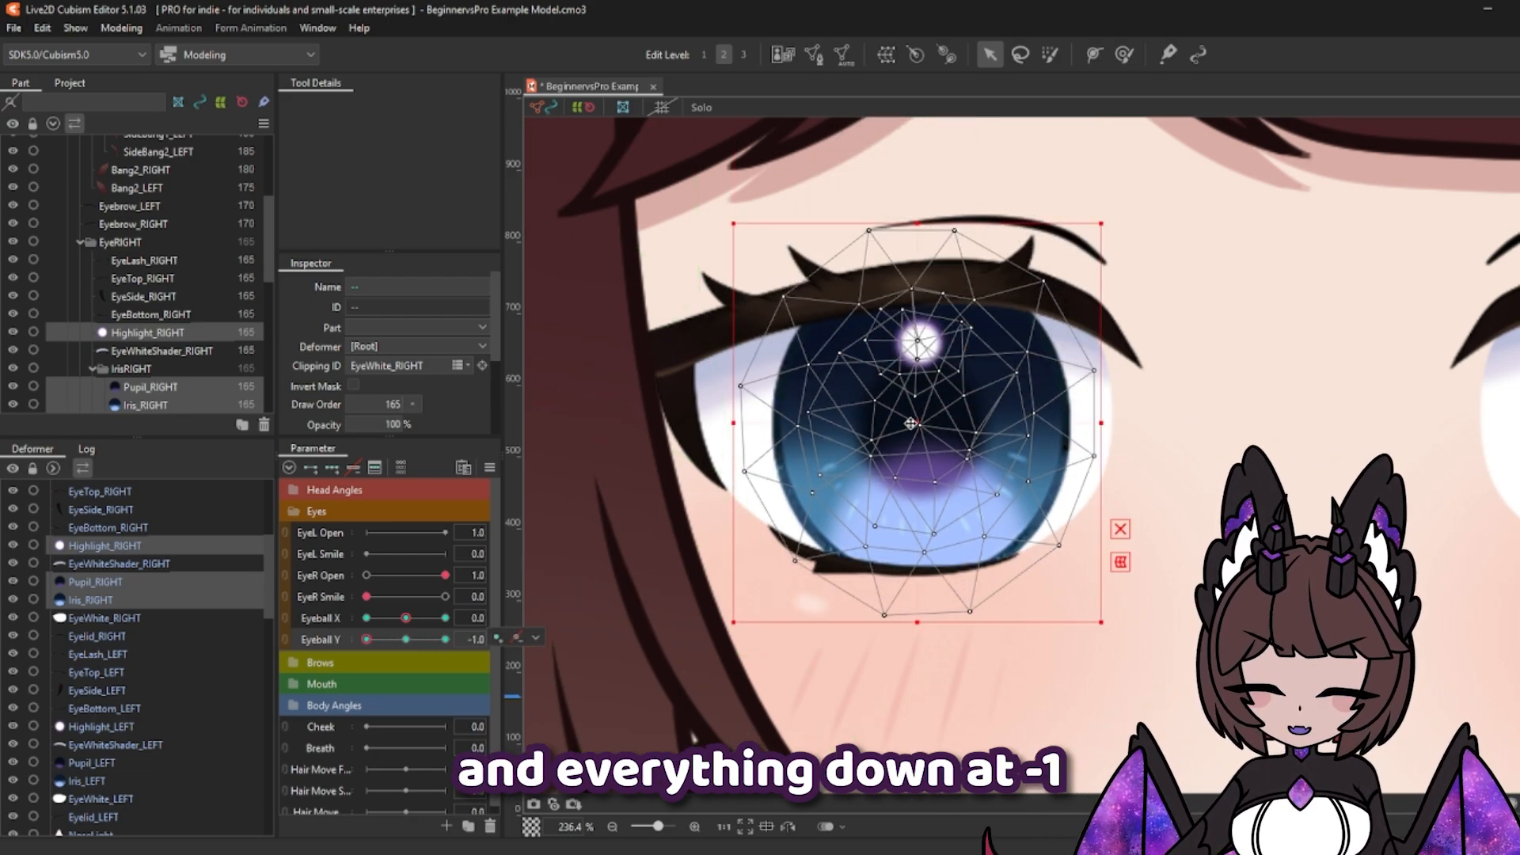
{"action": "left_click_drag", "start_coordinate": [911, 424], "coordinate": [912, 548]}
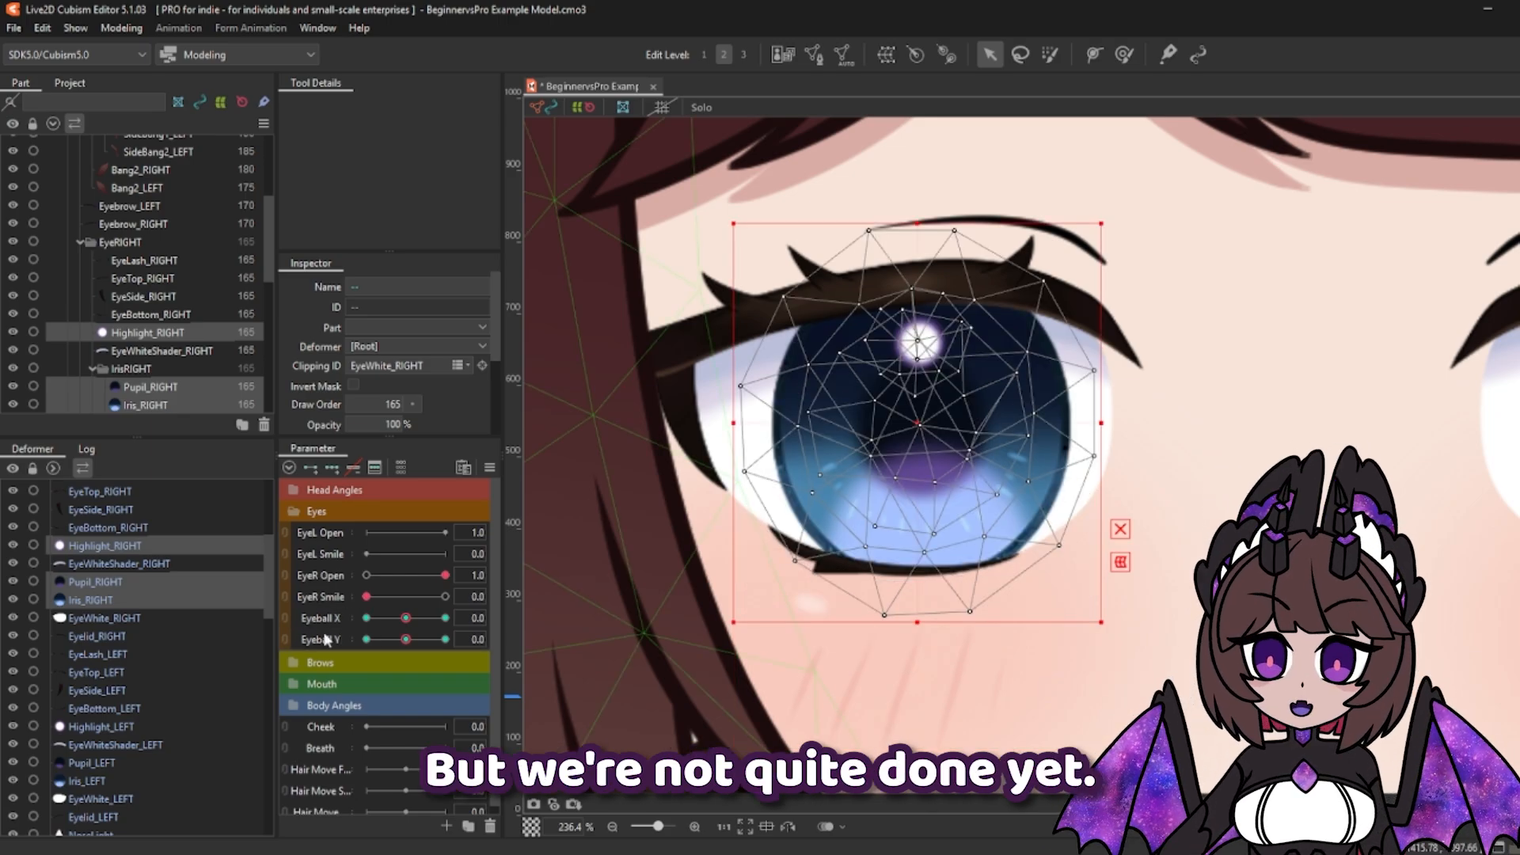
Step: Link Eyeball X with Eyeball Y and synthesize all four corner keyforms for the selected iris, pupil and highlight
{"action": "left_click", "coordinate": [283, 621]}
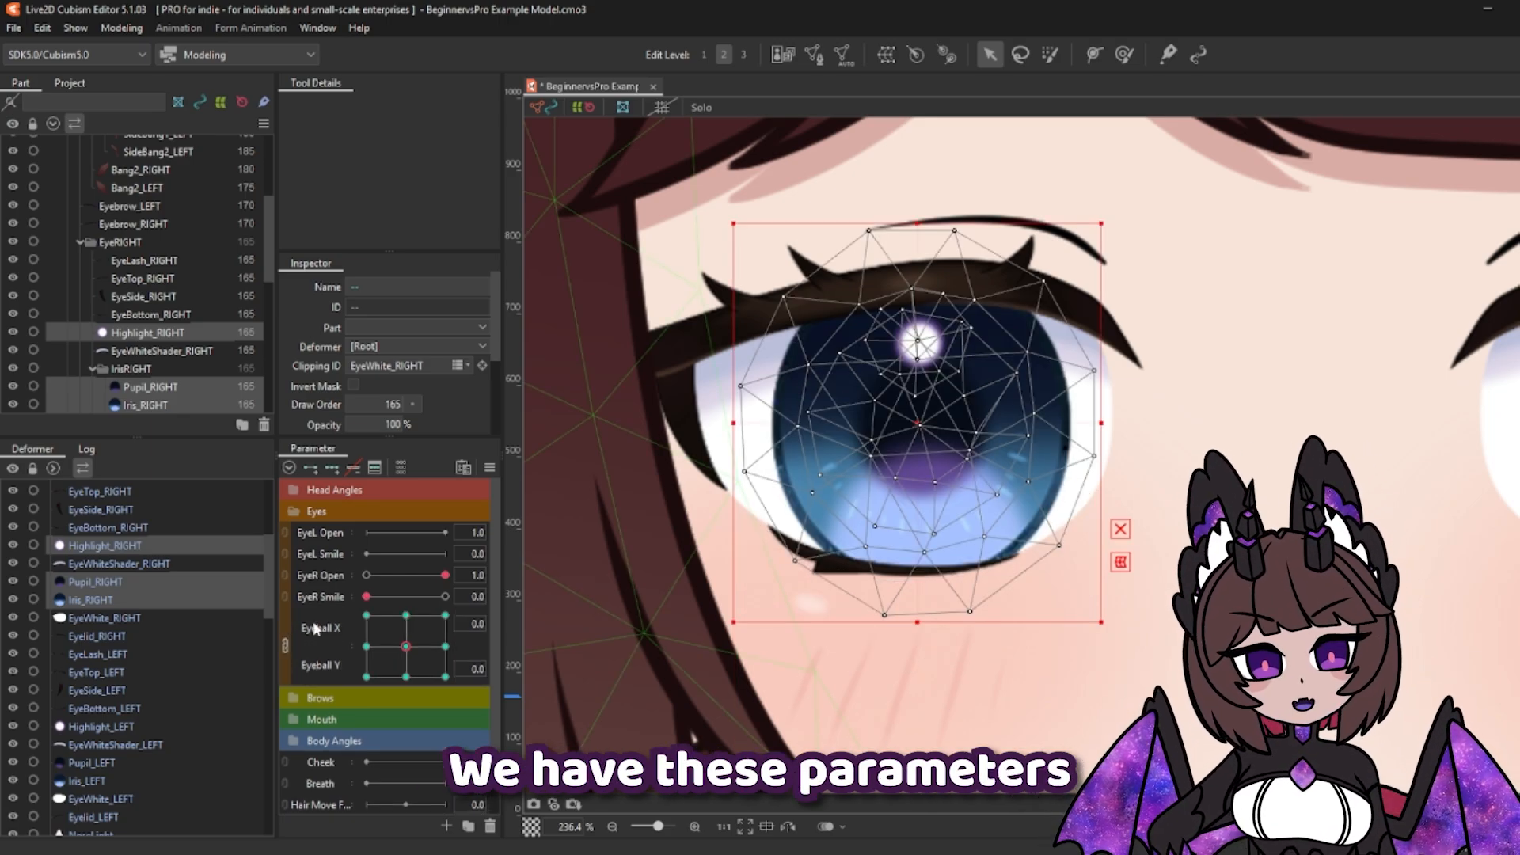
{"action": "mouse_move", "coordinate": [406, 646]}
{"action": "left_mouse_down"}
{"action": "mouse_move", "coordinate": [354, 643]}
{"action": "mouse_move", "coordinate": [463, 624]}
{"action": "mouse_move", "coordinate": [478, 702]}
{"action": "mouse_move", "coordinate": [369, 719]}
{"action": "mouse_move", "coordinate": [325, 668]}
{"action": "mouse_move", "coordinate": [357, 611]}
{"action": "mouse_move", "coordinate": [468, 615]}
{"action": "mouse_move", "coordinate": [349, 603]}
{"action": "mouse_move", "coordinate": [443, 589]}
{"action": "mouse_move", "coordinate": [339, 570]}
{"action": "mouse_move", "coordinate": [409, 653]}
{"action": "left_mouse_up"}
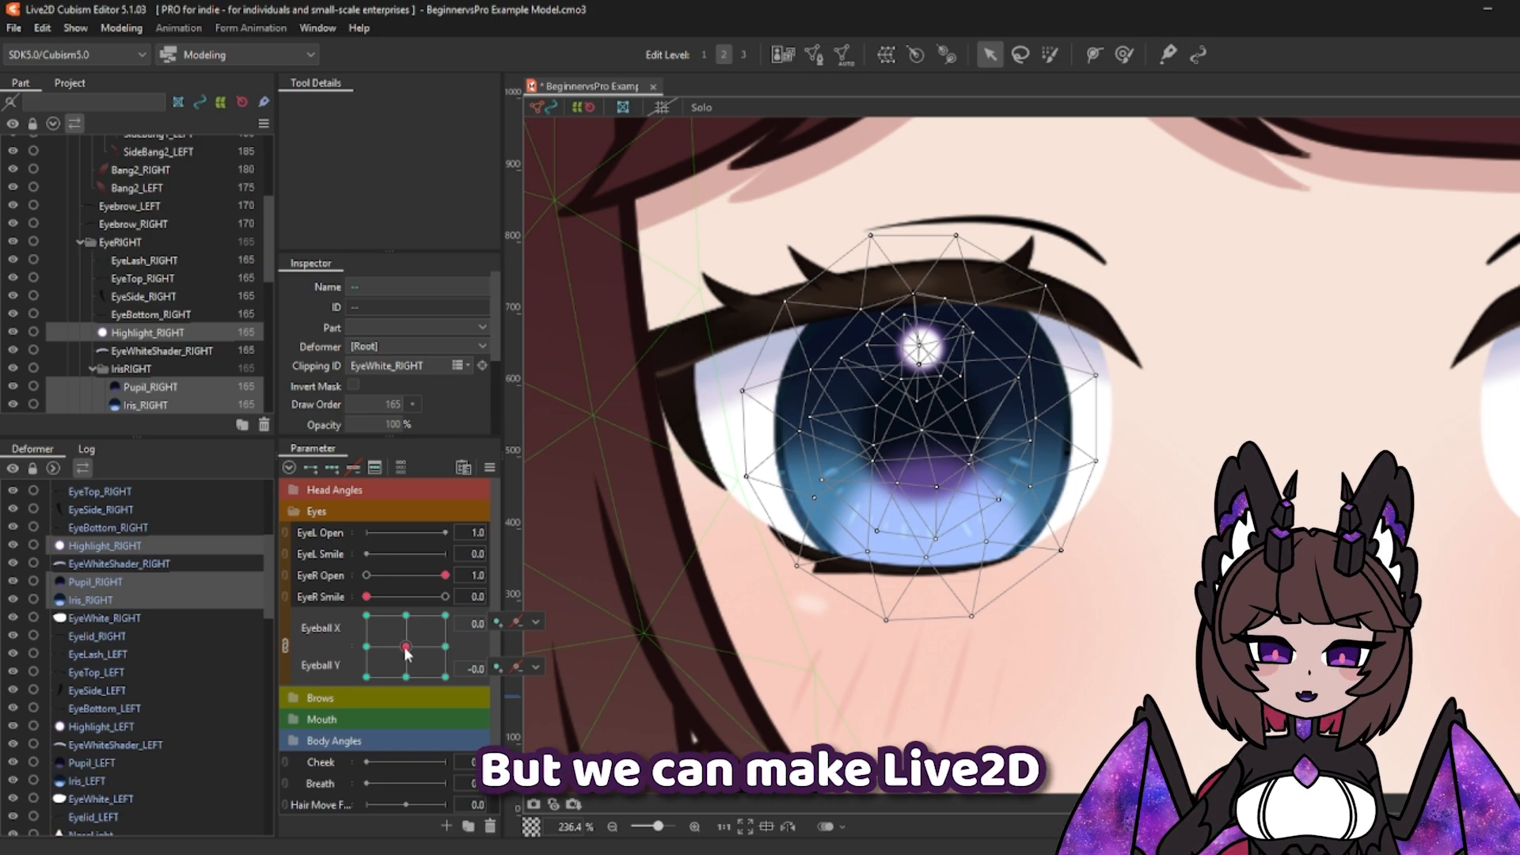
{"action": "left_click", "coordinate": [490, 467]}
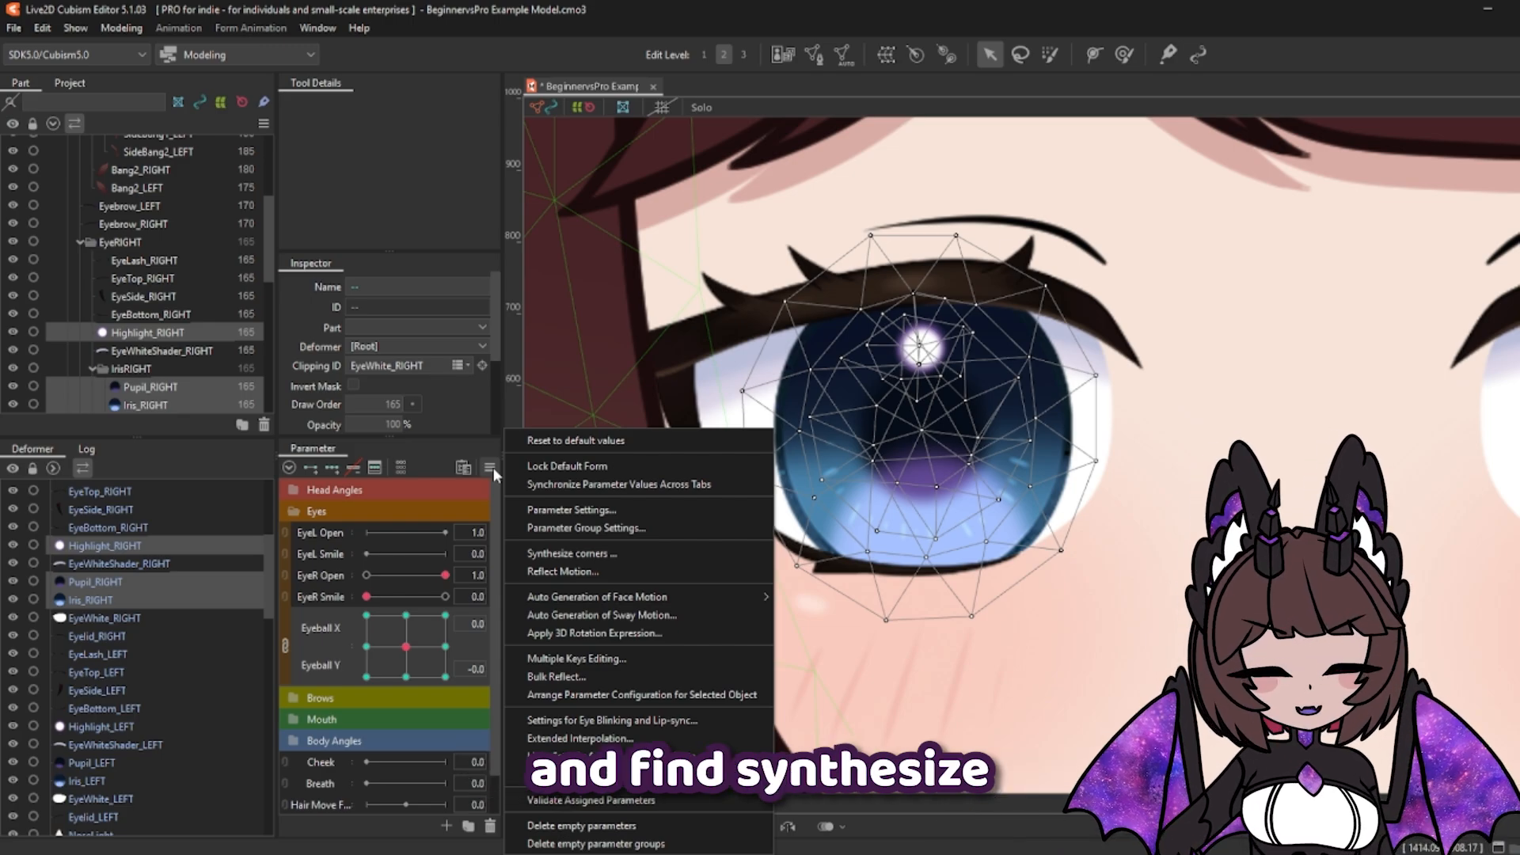
{"action": "left_click", "coordinate": [570, 554]}
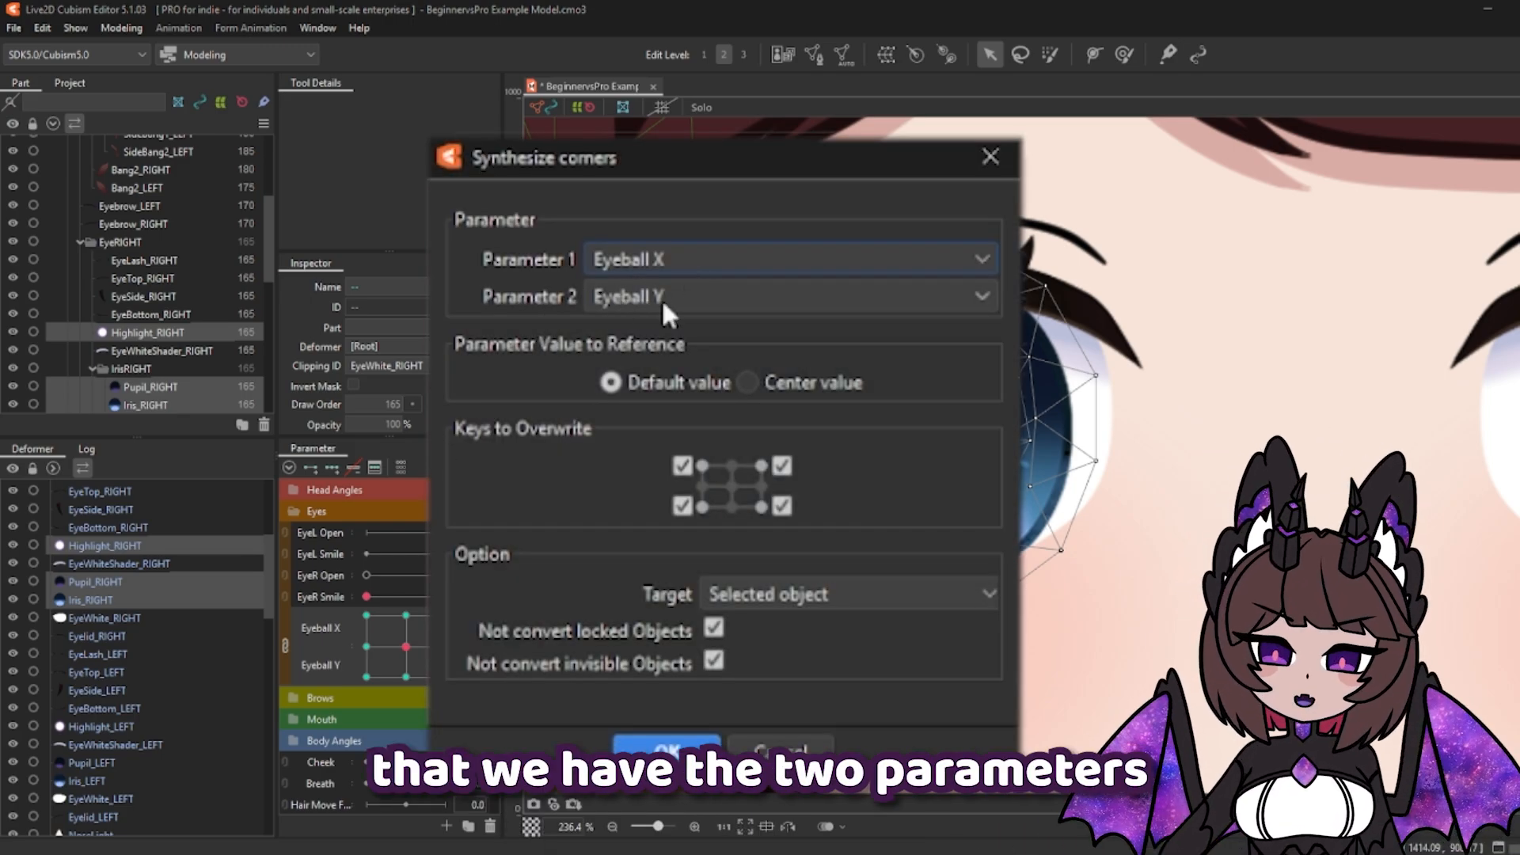
{"action": "left_click", "coordinate": [667, 747]}
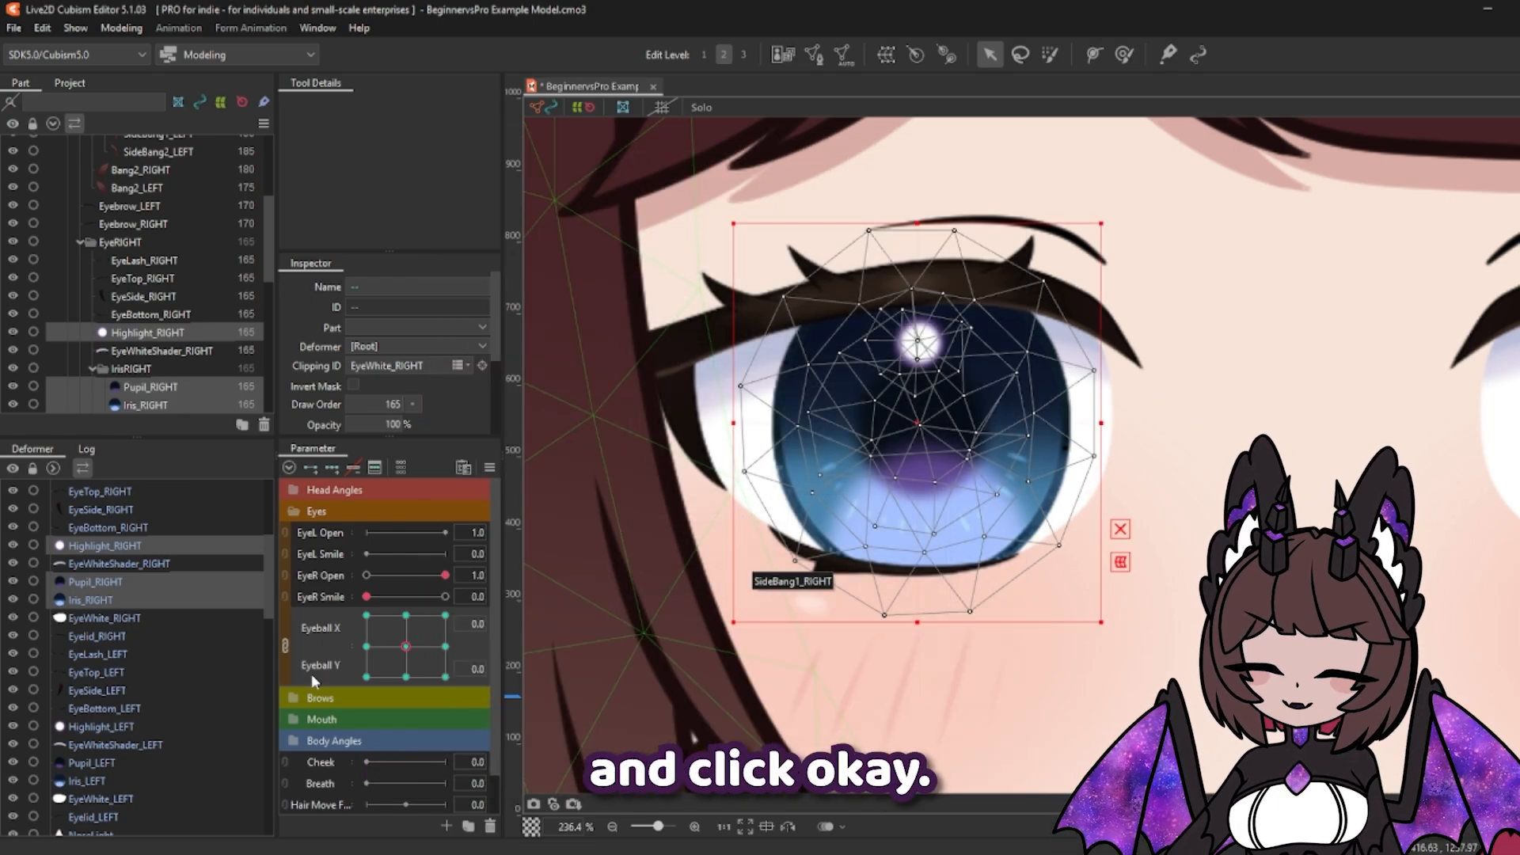
{"action": "mouse_move", "coordinate": [412, 646]}
{"action": "left_mouse_down"}
{"action": "mouse_move", "coordinate": [368, 673]}
{"action": "mouse_move", "coordinate": [405, 618]}
{"action": "mouse_move", "coordinate": [428, 676]}
{"action": "mouse_move", "coordinate": [436, 638]}
{"action": "mouse_move", "coordinate": [400, 633]}
{"action": "mouse_move", "coordinate": [404, 673]}
{"action": "mouse_move", "coordinate": [439, 641]}
{"action": "mouse_move", "coordinate": [372, 633]}
{"action": "mouse_move", "coordinate": [406, 617]}
{"action": "left_mouse_up"}
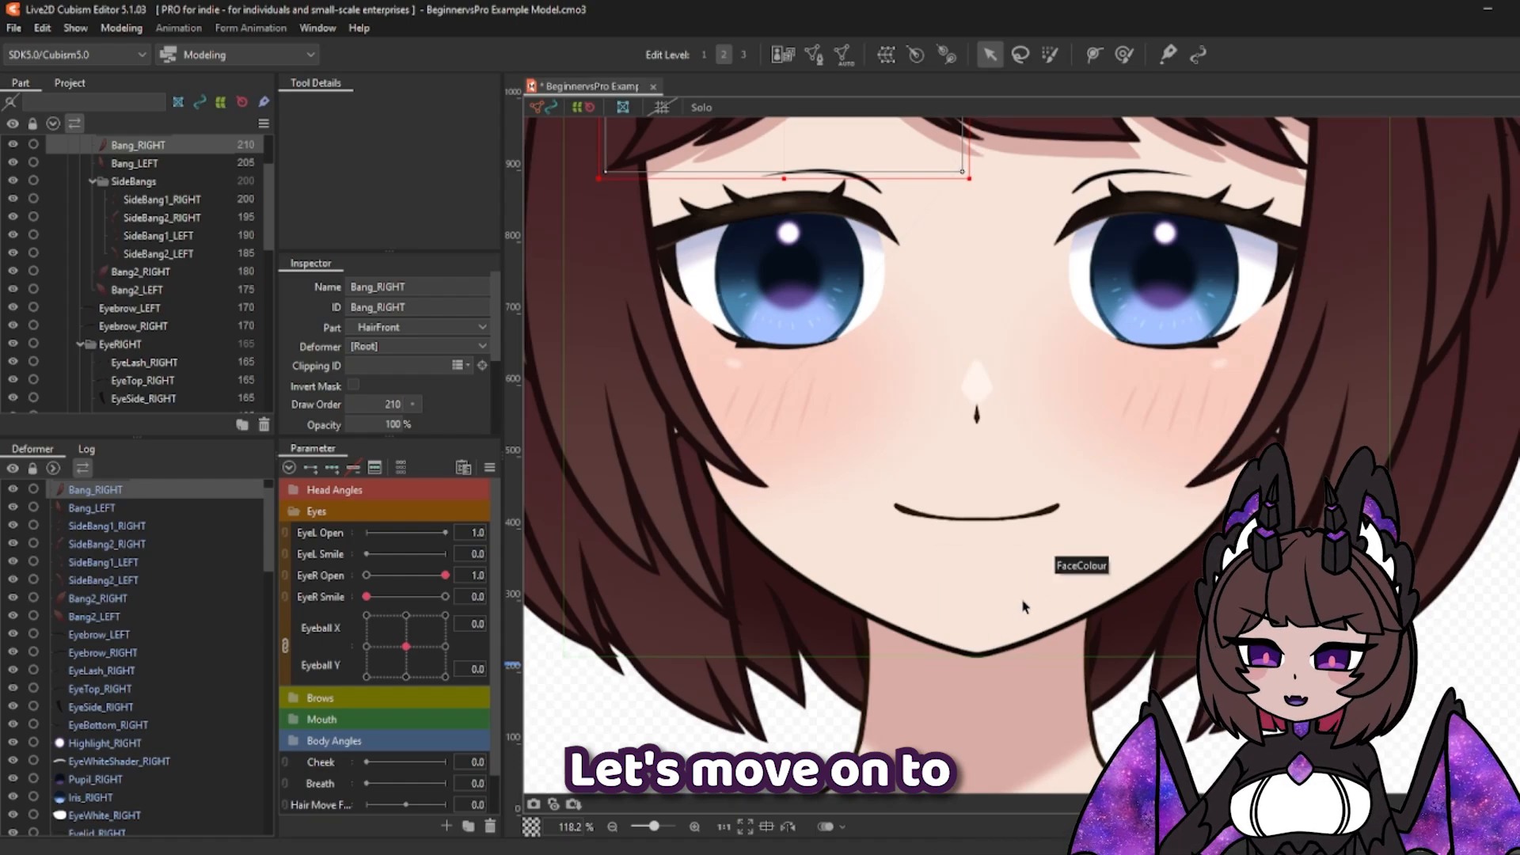
Step: Expand the Mouth parameter group to reach Mouth Form and Mouth Open
{"action": "scroll", "coordinate": [967, 716], "scroll_direction": "up", "scroll_amount": 2}
{"action": "scroll", "coordinate": [1010, 690], "scroll_direction": "up", "scroll_amount": 2}
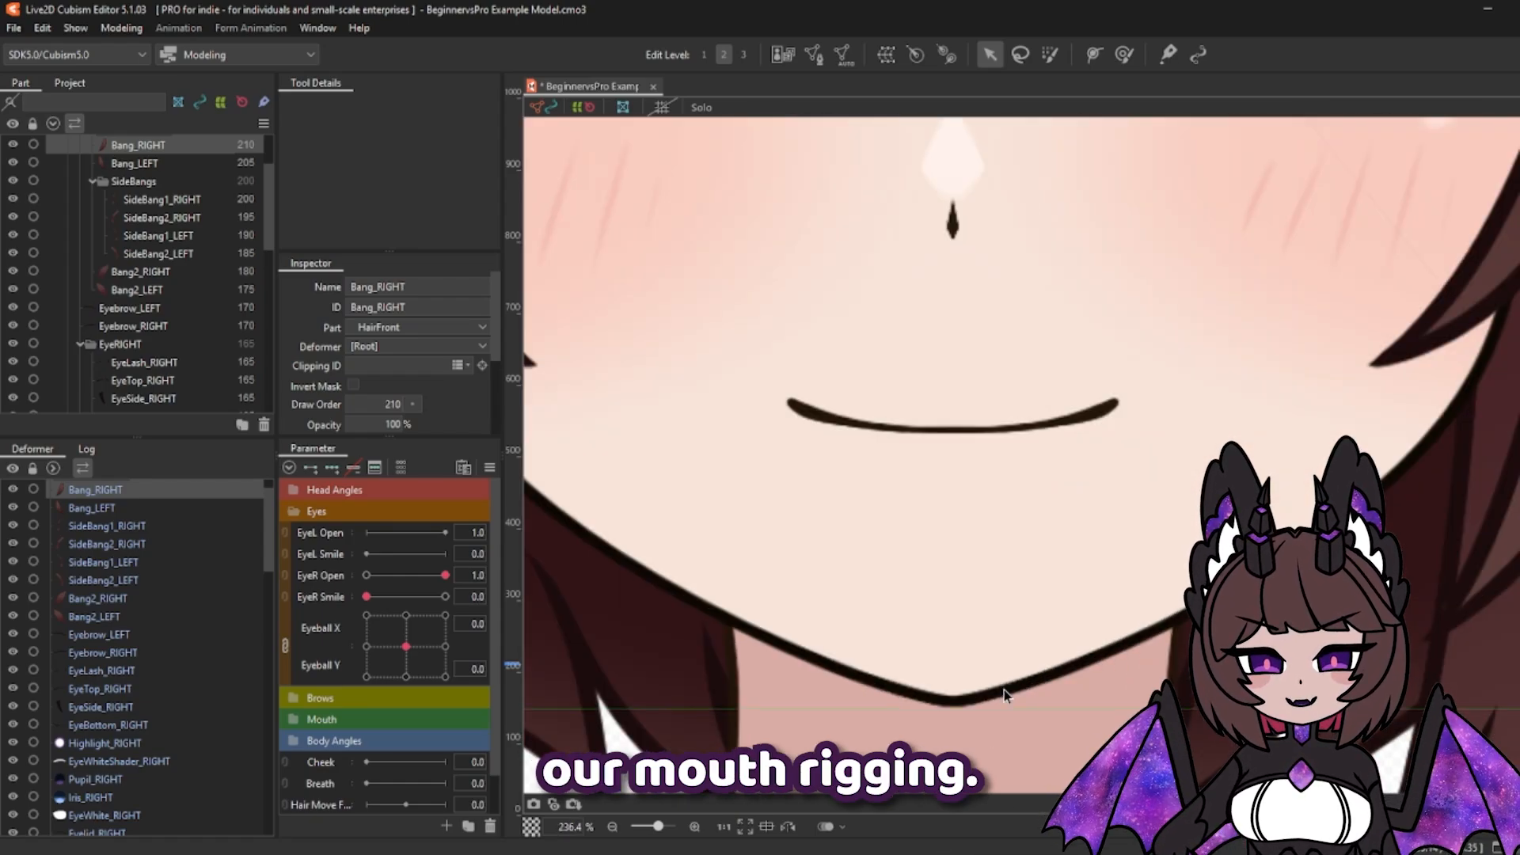
{"action": "scroll", "coordinate": [1004, 690], "scroll_direction": "down", "scroll_amount": 2}
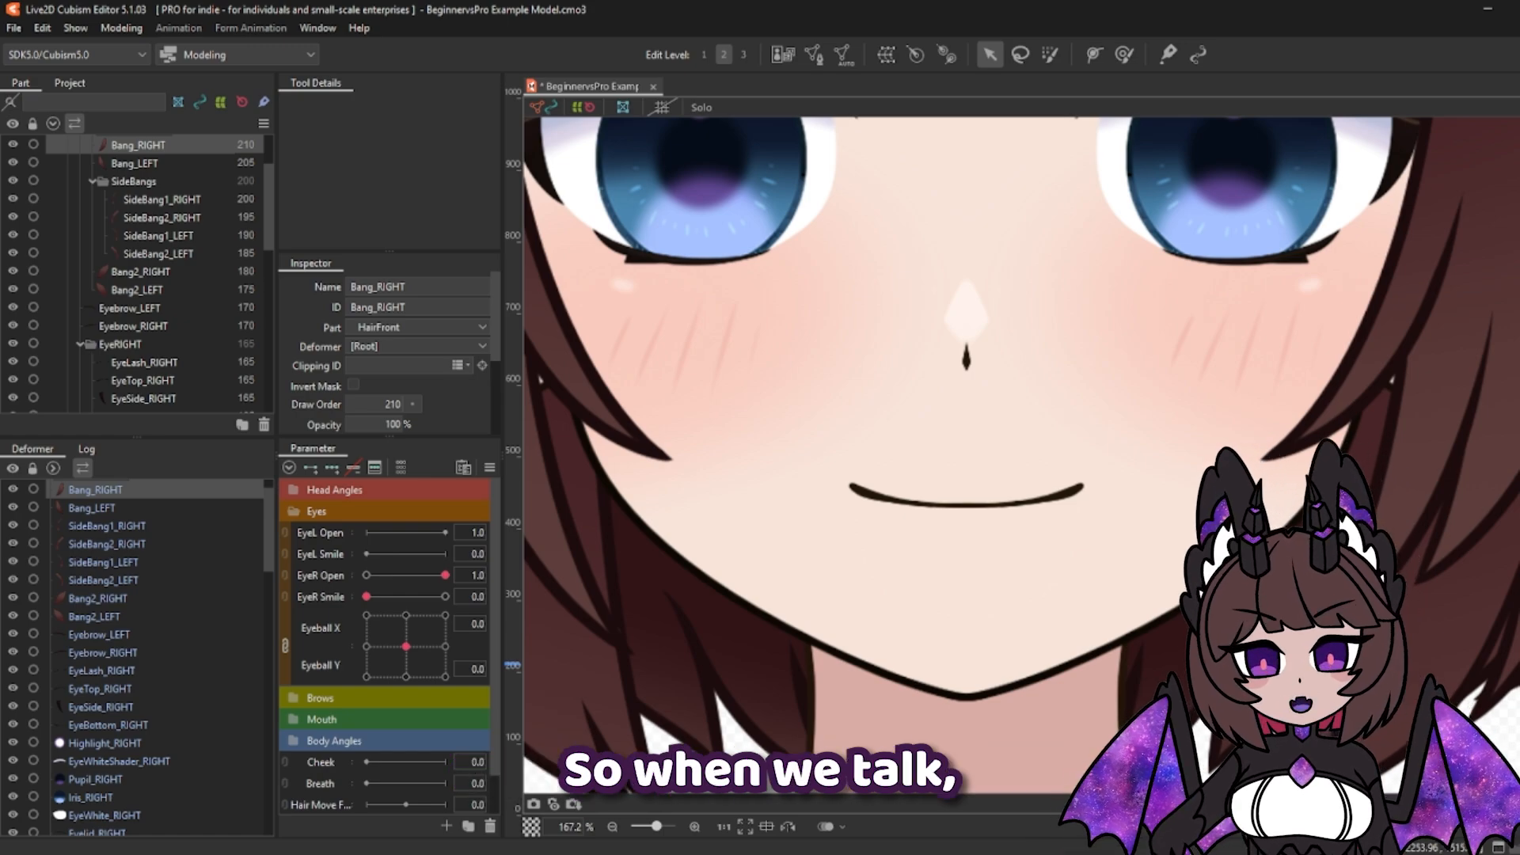
{"action": "left_click", "coordinate": [292, 718]}
{"action": "scroll", "coordinate": [331, 692], "scroll_direction": "down", "scroll_amount": 1}
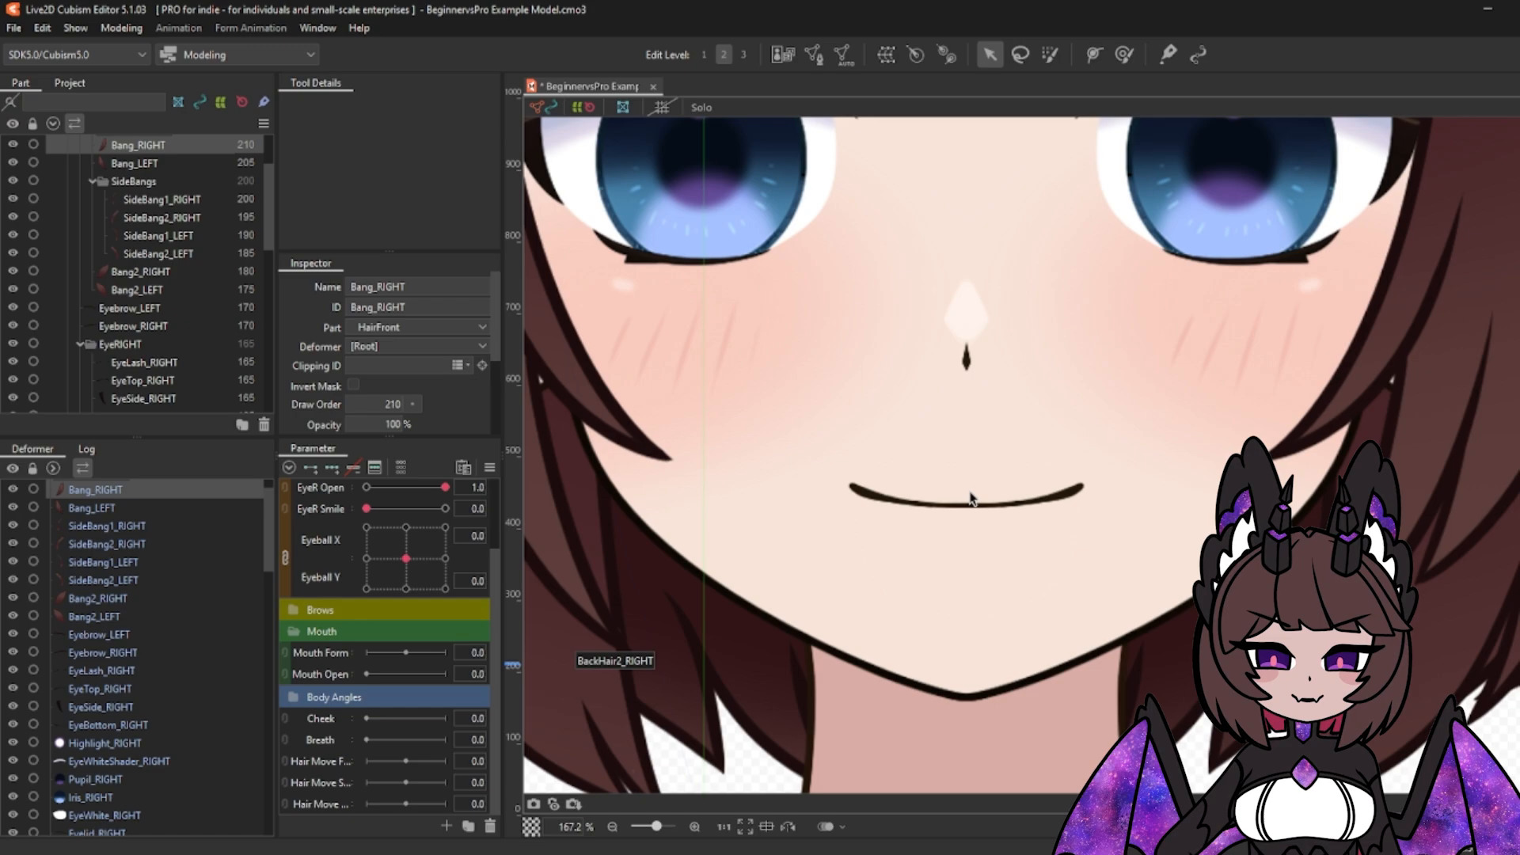
Step: Open the upper lip for mesh editing and draw a stroke mesh along the full lip line
{"action": "double_click", "coordinate": [1061, 495]}
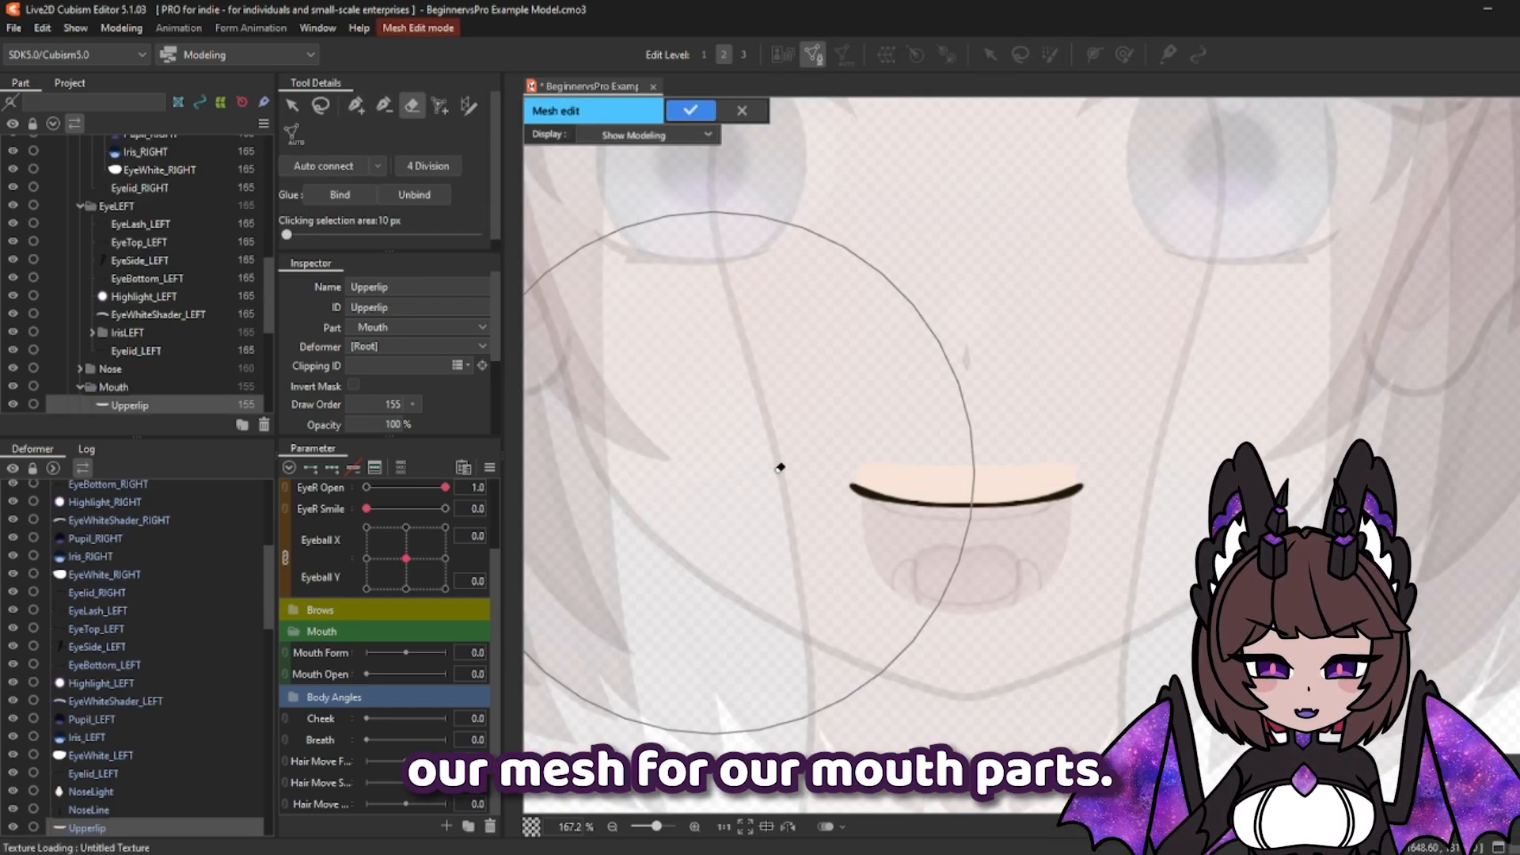
{"action": "scroll", "coordinate": [422, 190], "scroll_direction": "down", "scroll_amount": 3}
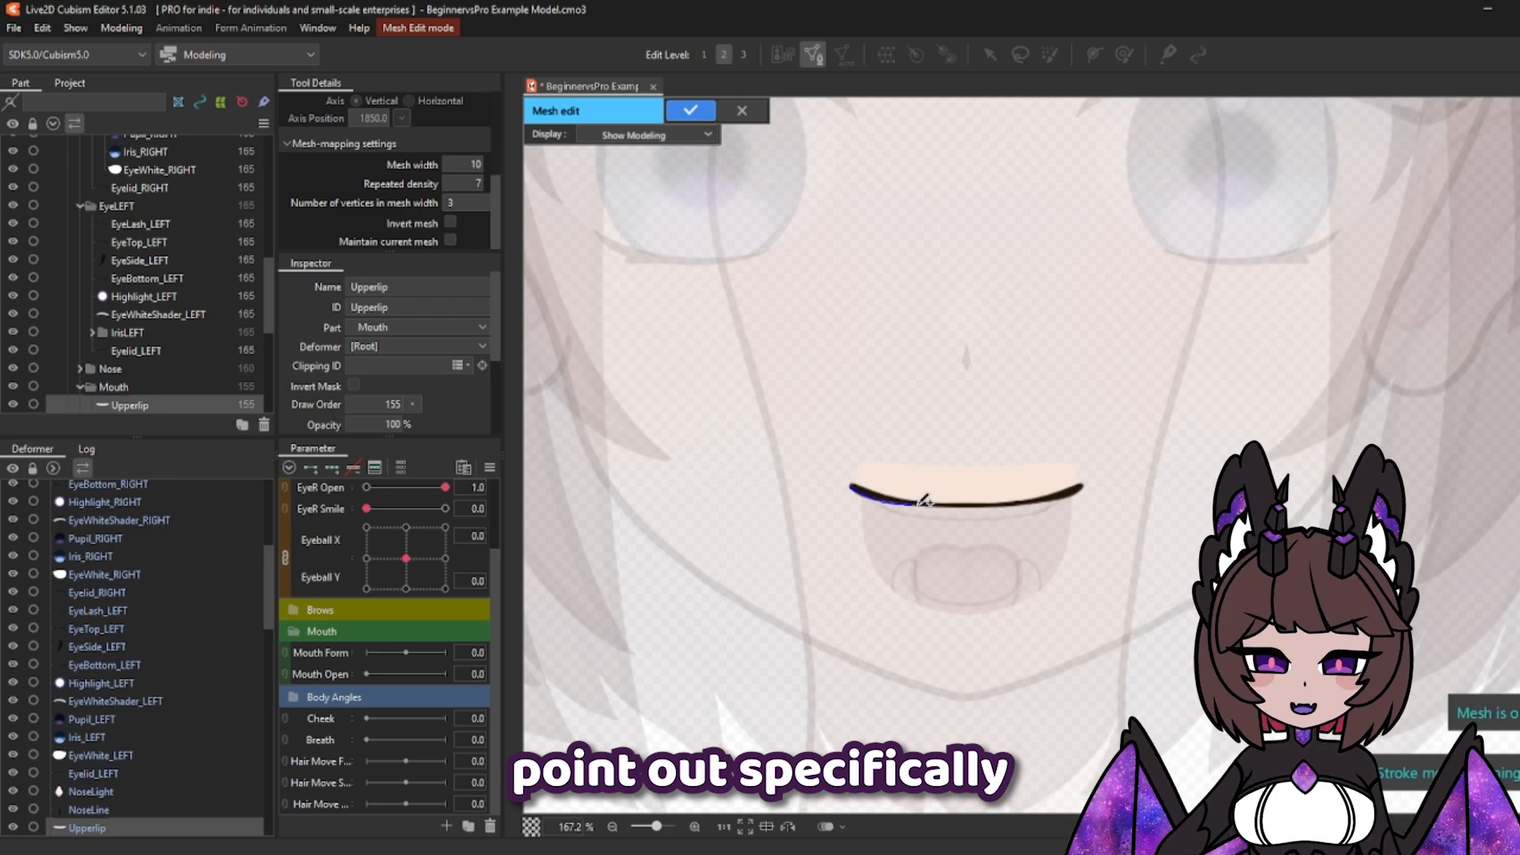
{"action": "left_click_drag", "start_coordinate": [924, 500], "coordinate": [1134, 471]}
{"action": "scroll", "coordinate": [971, 519], "scroll_direction": "up", "scroll_amount": 5}
{"action": "left_click_drag", "start_coordinate": [1288, 429], "coordinate": [1288, 423]}
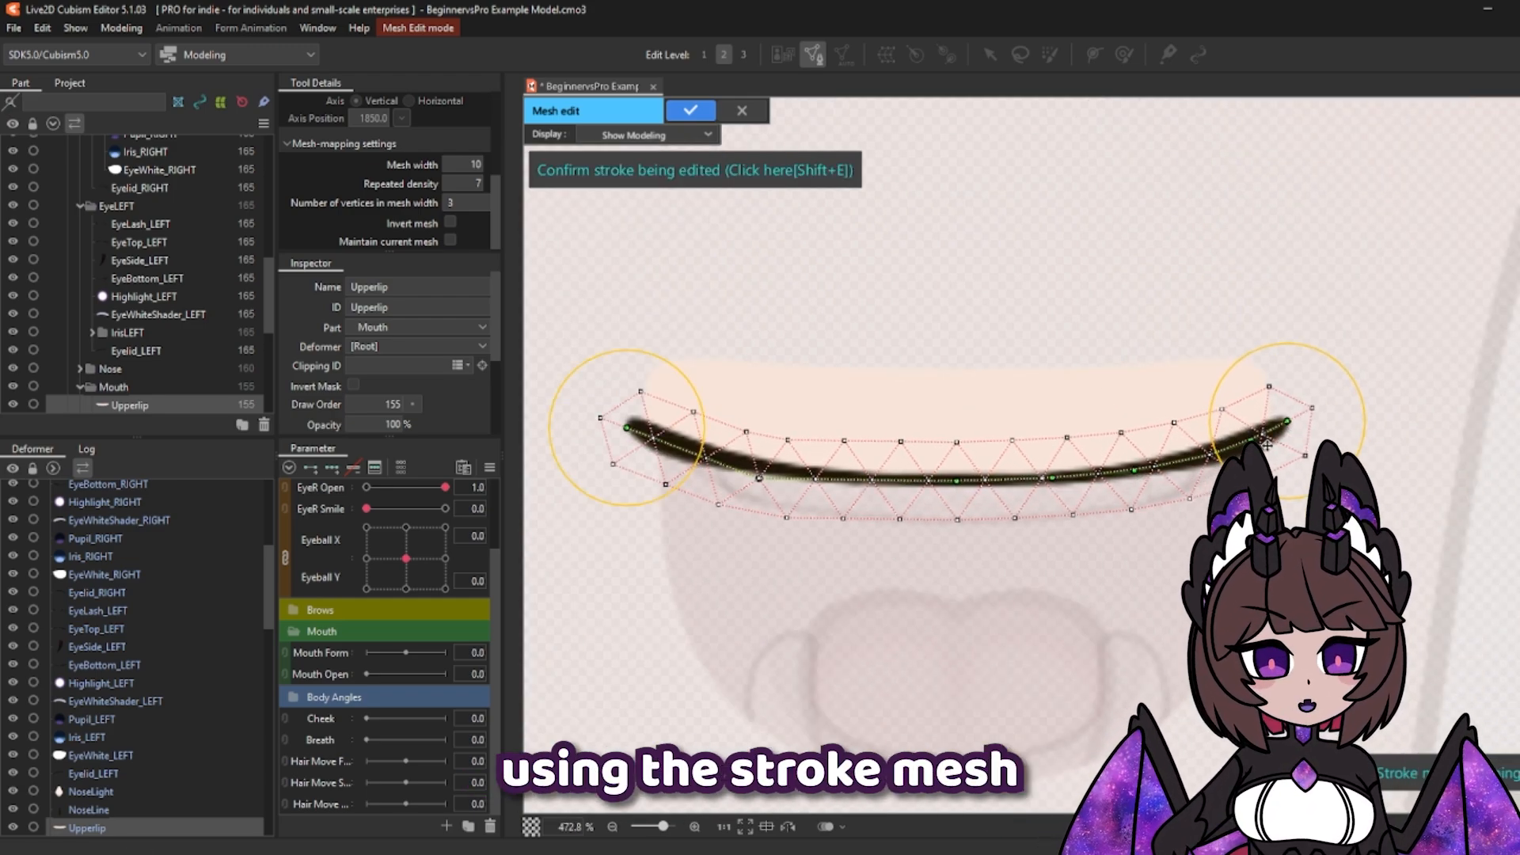
Step: Adjust the stroke's control points so the mesh follows the upper lip line evenly, and confirm the stroke
{"action": "left_click", "coordinate": [878, 479]}
{"action": "left_click_drag", "start_coordinate": [759, 478], "coordinate": [803, 474]}
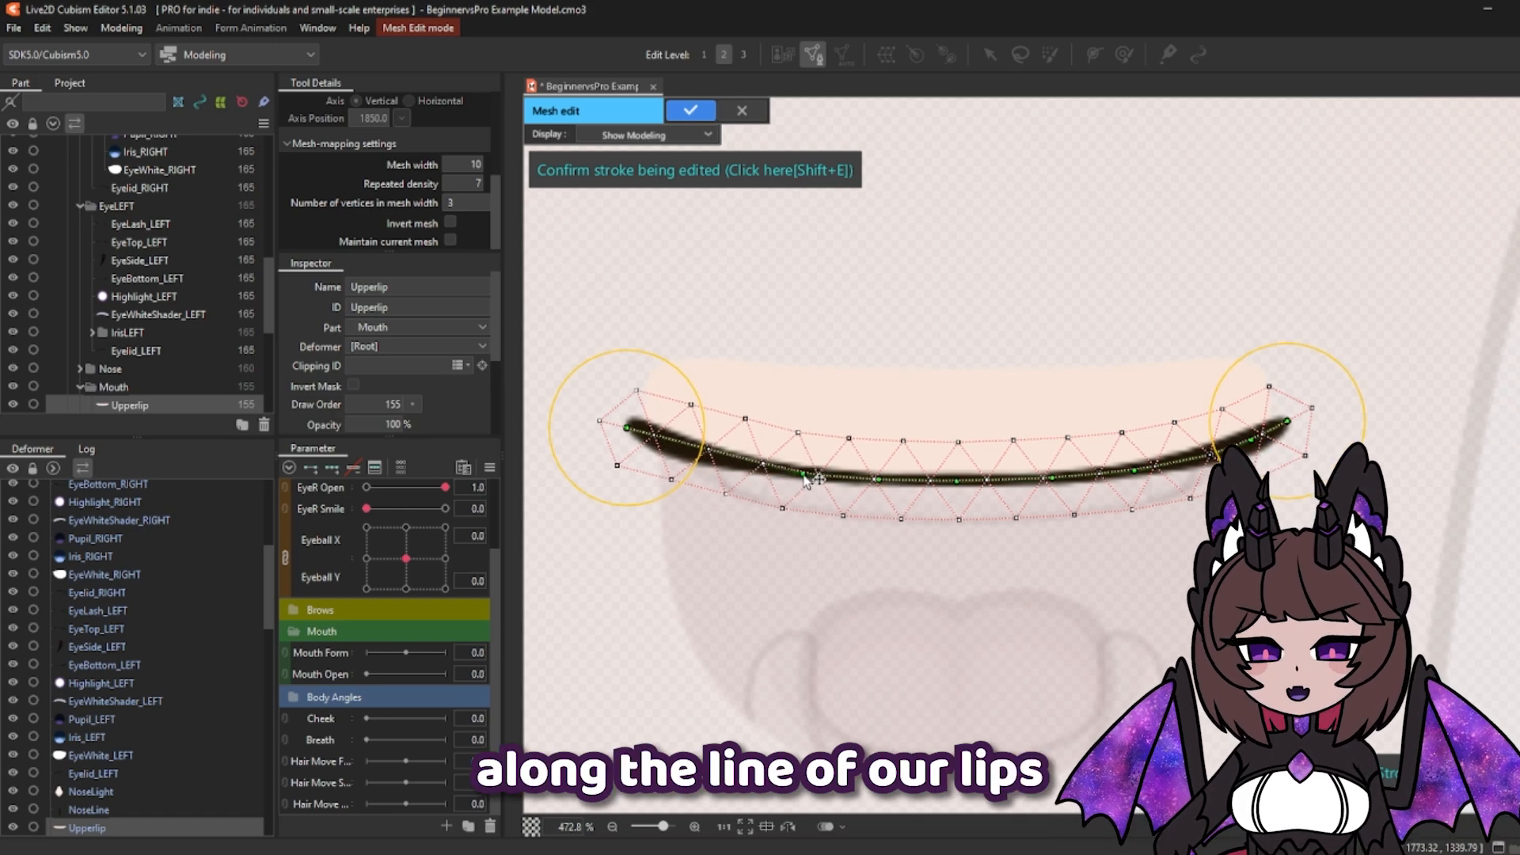
{"action": "left_click", "coordinate": [735, 460]}
{"action": "left_click", "coordinate": [678, 445]}
{"action": "left_click_drag", "start_coordinate": [627, 427], "coordinate": [627, 420]}
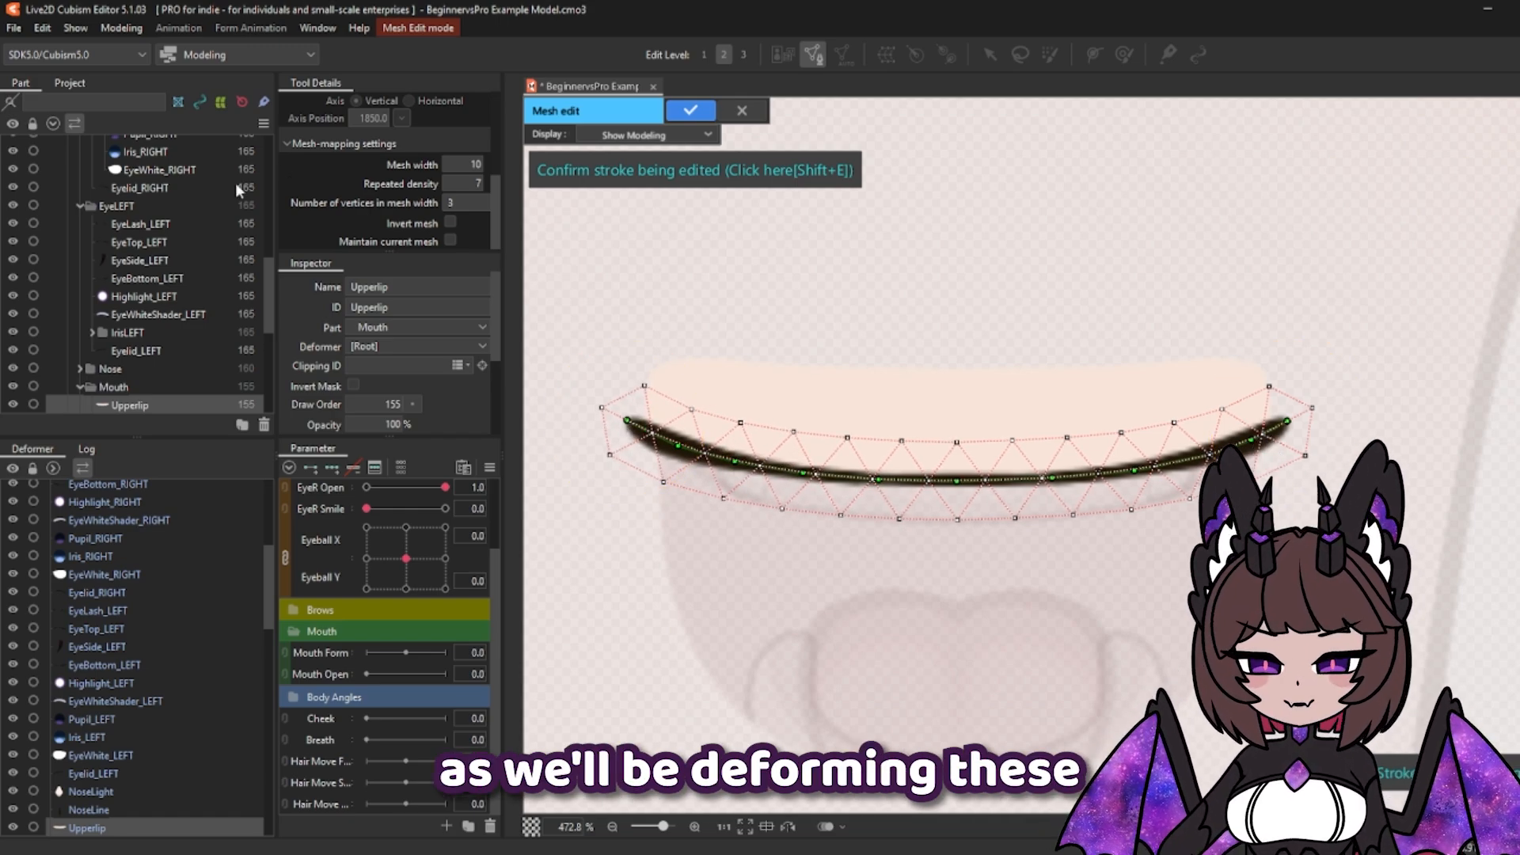
{"action": "scroll", "coordinate": [364, 129], "scroll_direction": "up", "scroll_amount": 5}
{"action": "left_click", "coordinate": [357, 107]}
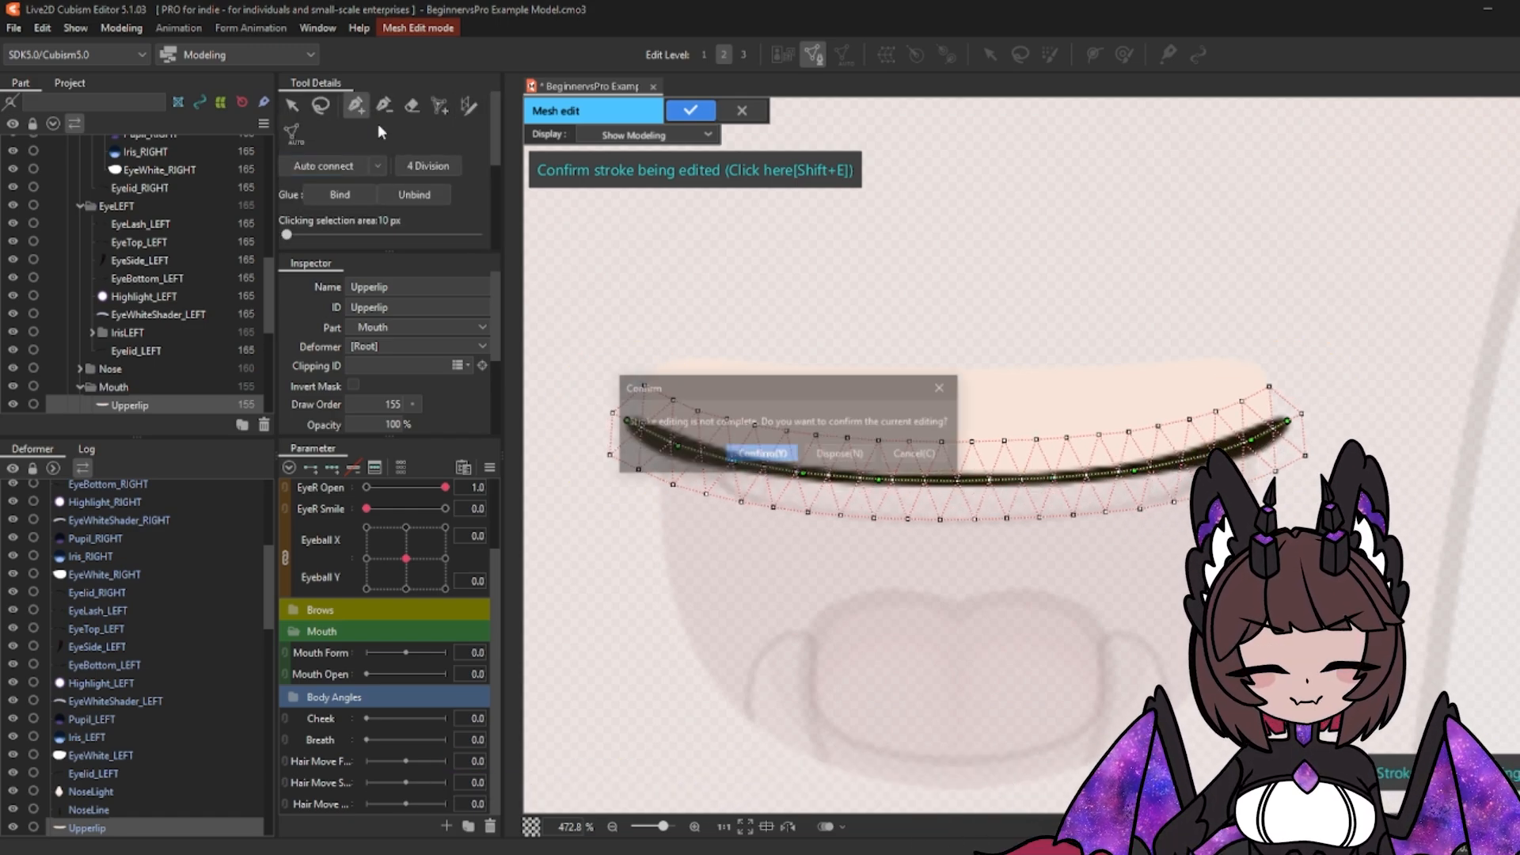
{"action": "key", "text": "Return"}
Step: Add a row of vertices above the upper lip's skin area, connect them, copy the lip-line vertices and confirm the mesh
{"action": "left_click", "coordinate": [912, 345]}
{"action": "left_click", "coordinate": [1038, 342]}
{"action": "left_click", "coordinate": [1165, 335]}
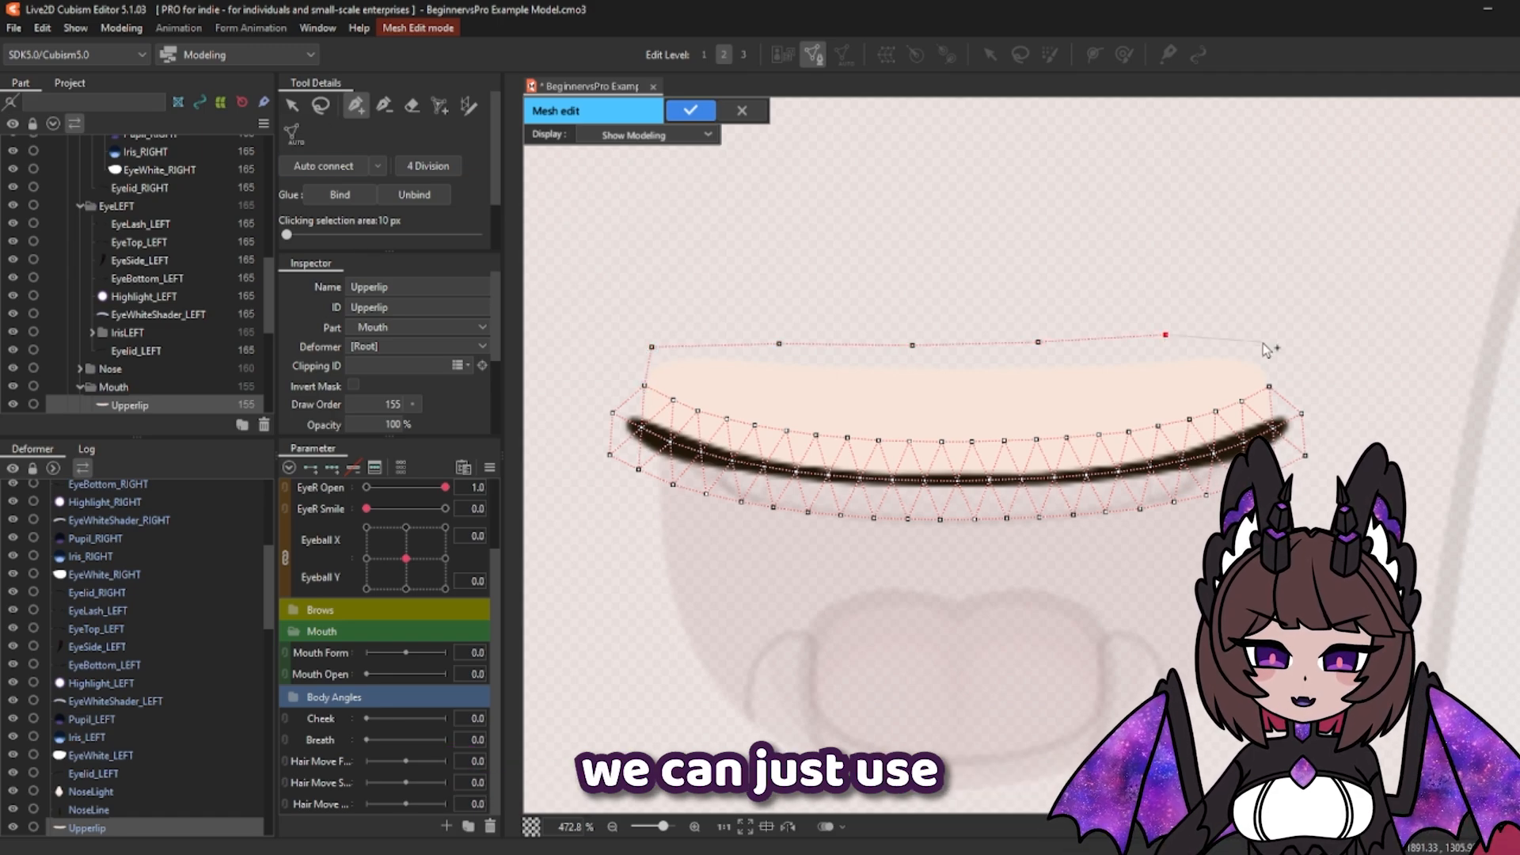
{"action": "left_click", "coordinate": [321, 106]}
{"action": "left_click_drag", "start_coordinate": [554, 412], "coordinate": [570, 427]}
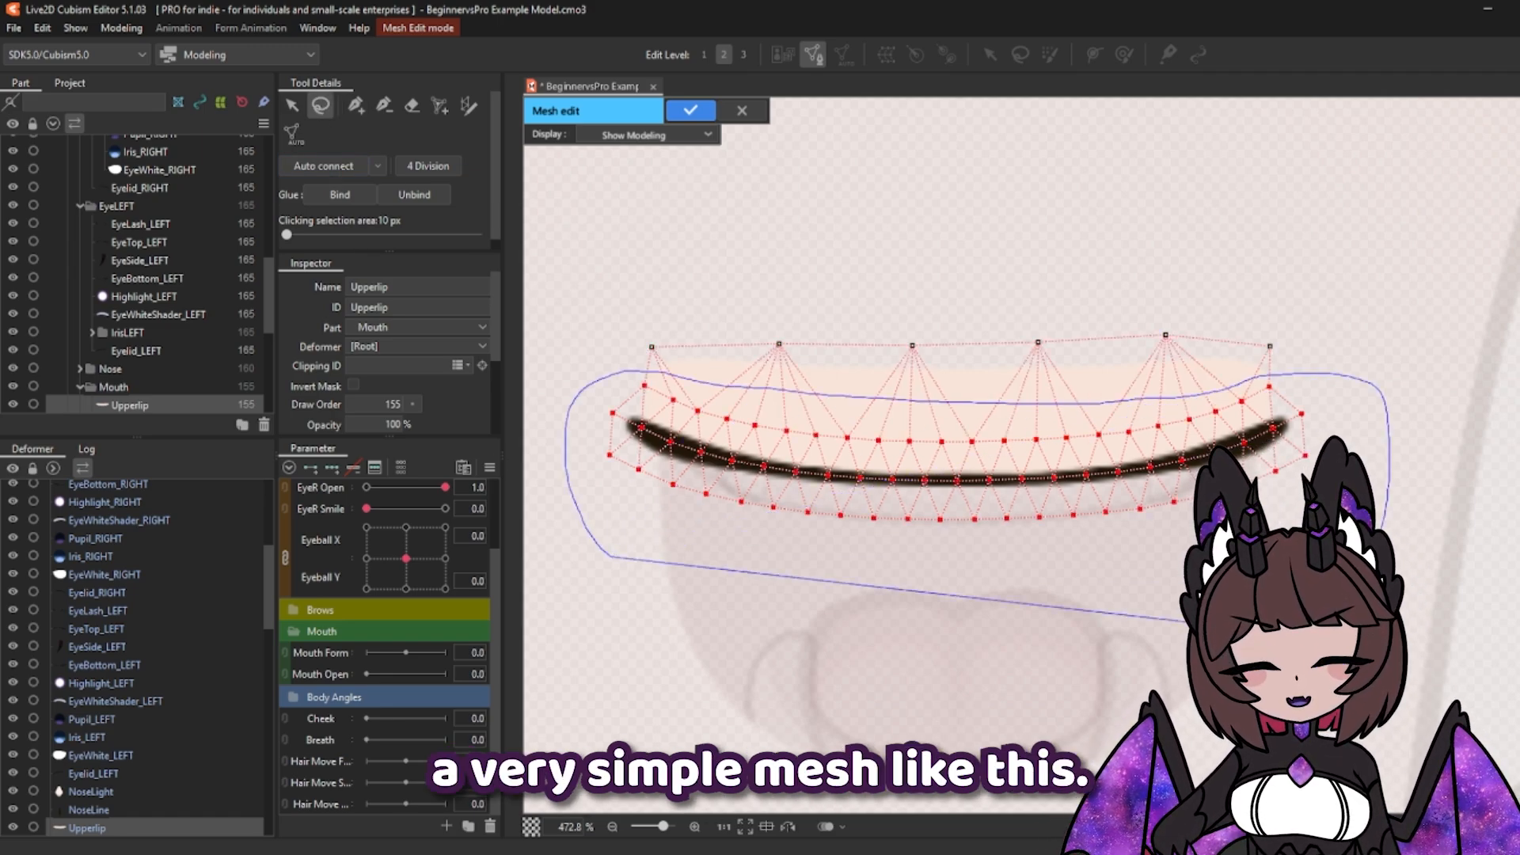
{"action": "left_click", "coordinate": [691, 110]}
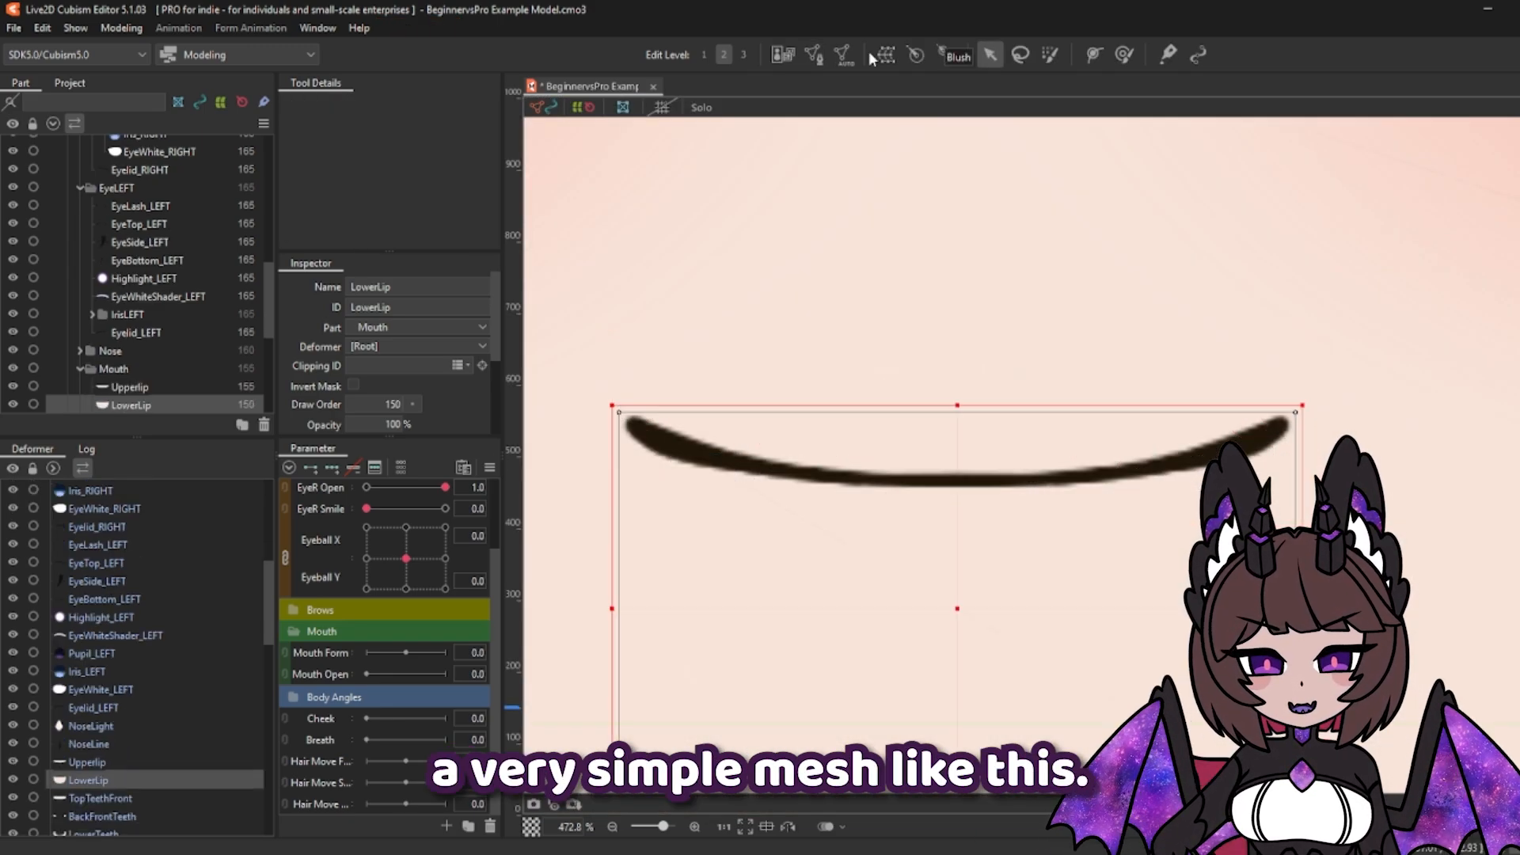
Step: Open the LowerLip mesh, erase its existing vertices and paste the copied lip-line mesh
{"action": "left_click", "coordinate": [813, 55]}
{"action": "left_click", "coordinate": [412, 105]}
{"action": "left_click_drag", "start_coordinate": [619, 413], "coordinate": [982, 609]}
{"action": "key", "text": "ctrl+v"}
{"action": "left_click", "coordinate": [292, 105]}
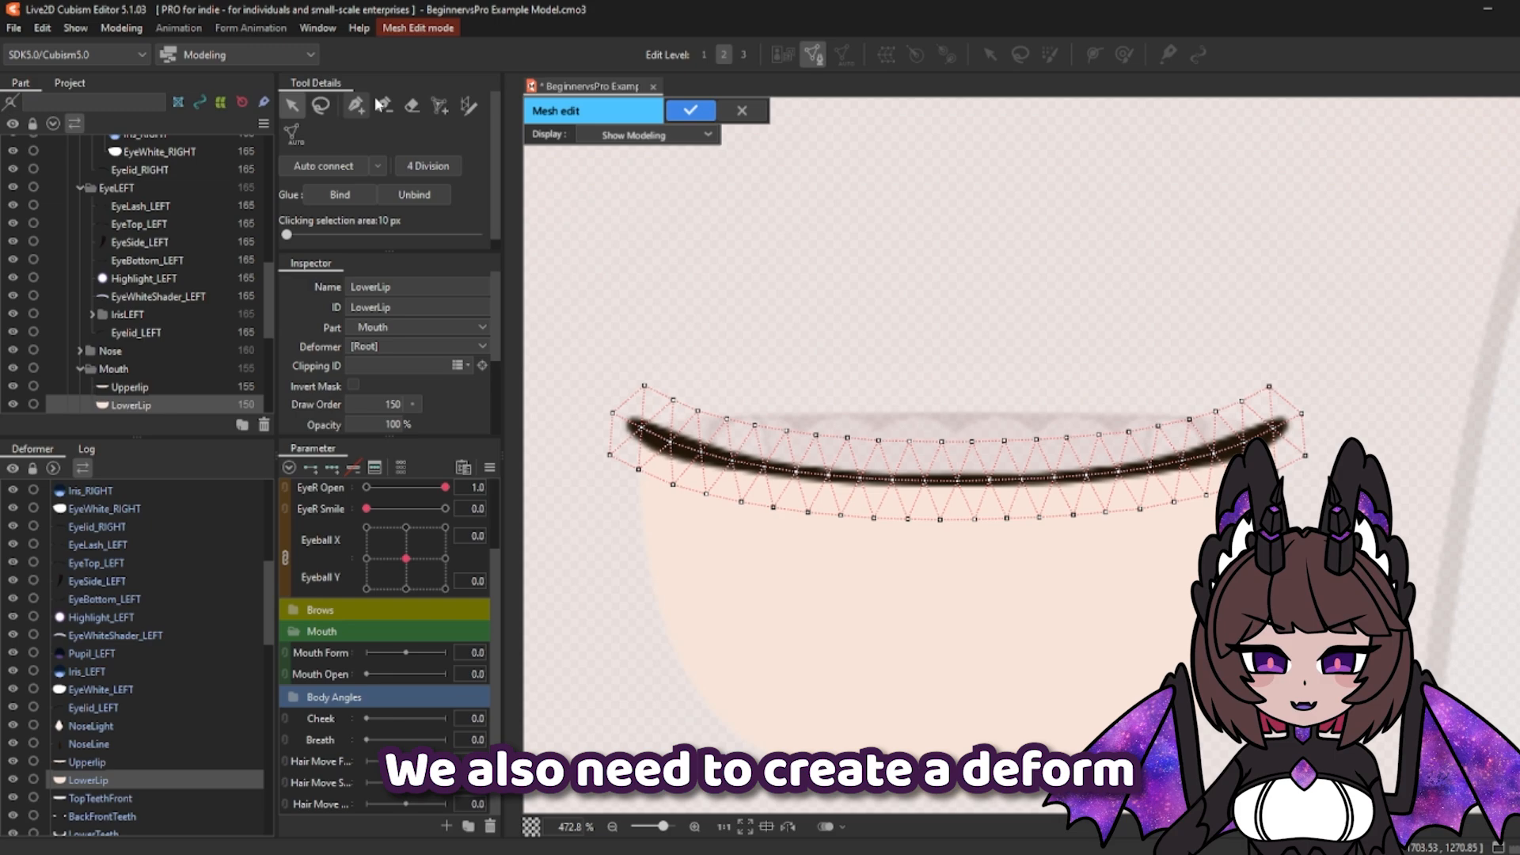
Step: Add vertices around the lower edge of the LowerLip's skin area, auto-connect them and confirm the mesh
{"action": "left_click", "coordinate": [356, 106]}
{"action": "left_click", "coordinate": [611, 455]}
{"action": "left_click", "coordinate": [640, 640]}
{"action": "left_click", "coordinate": [333, 172]}
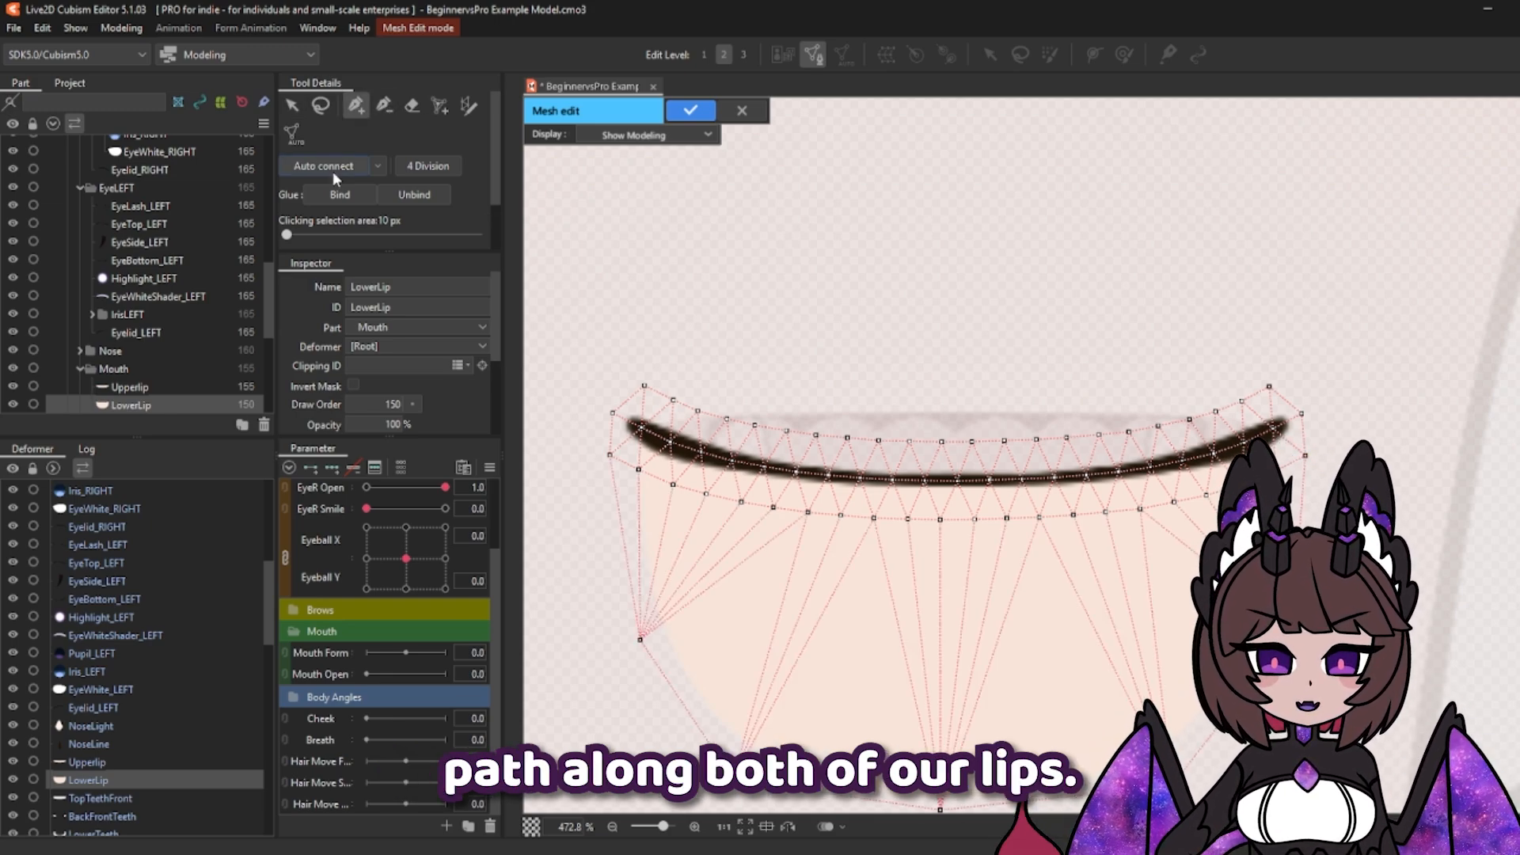
{"action": "left_click", "coordinate": [689, 111]}
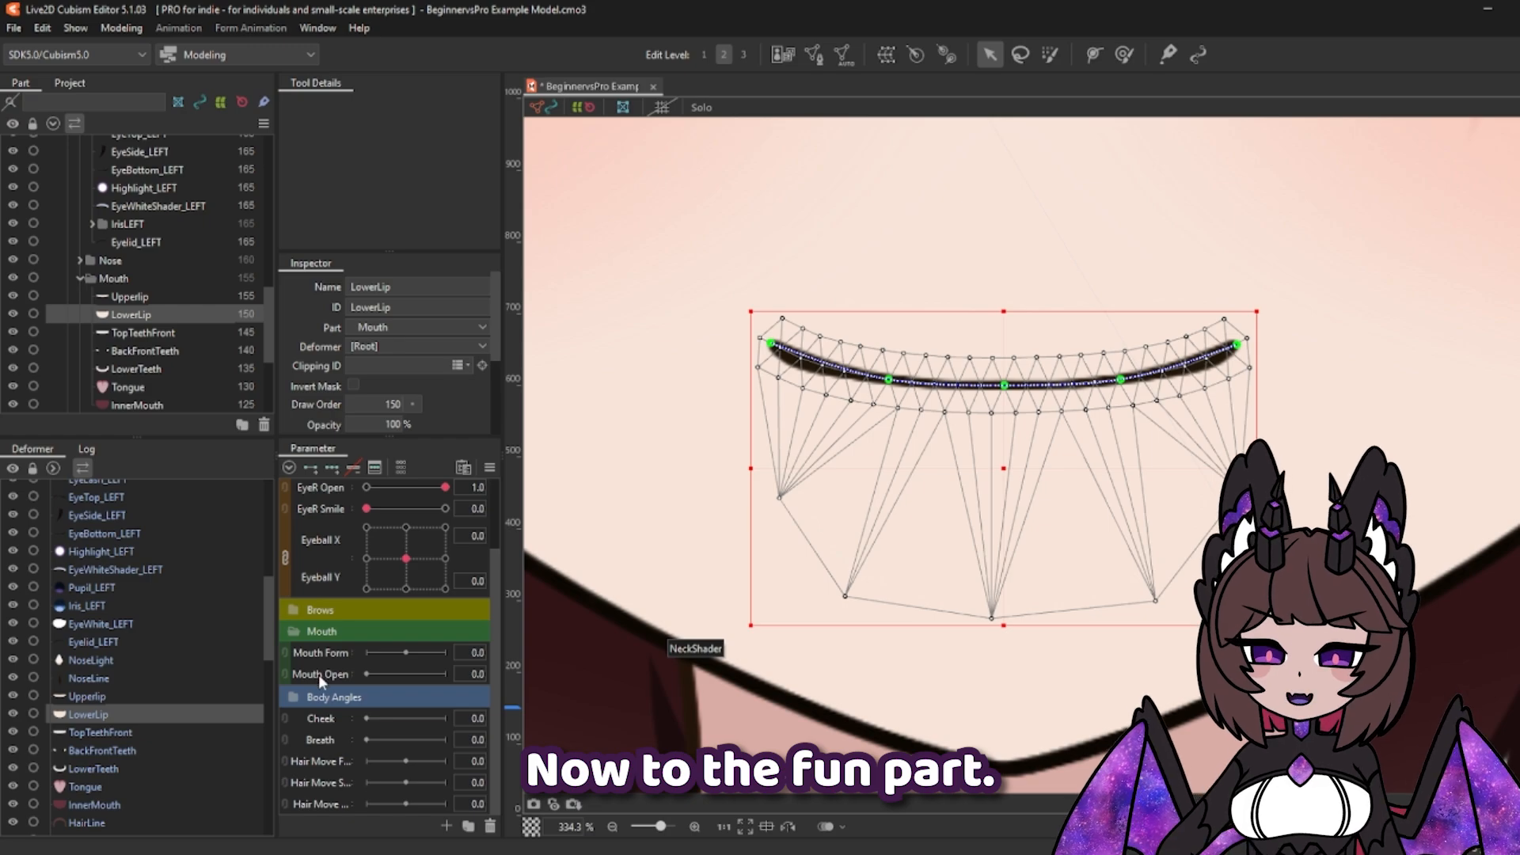
Step: Add two keyforms on Mouth Open to the LowerLip and set the parameter to 1.0
{"action": "left_click", "coordinate": [318, 674]}
{"action": "left_click", "coordinate": [311, 469]}
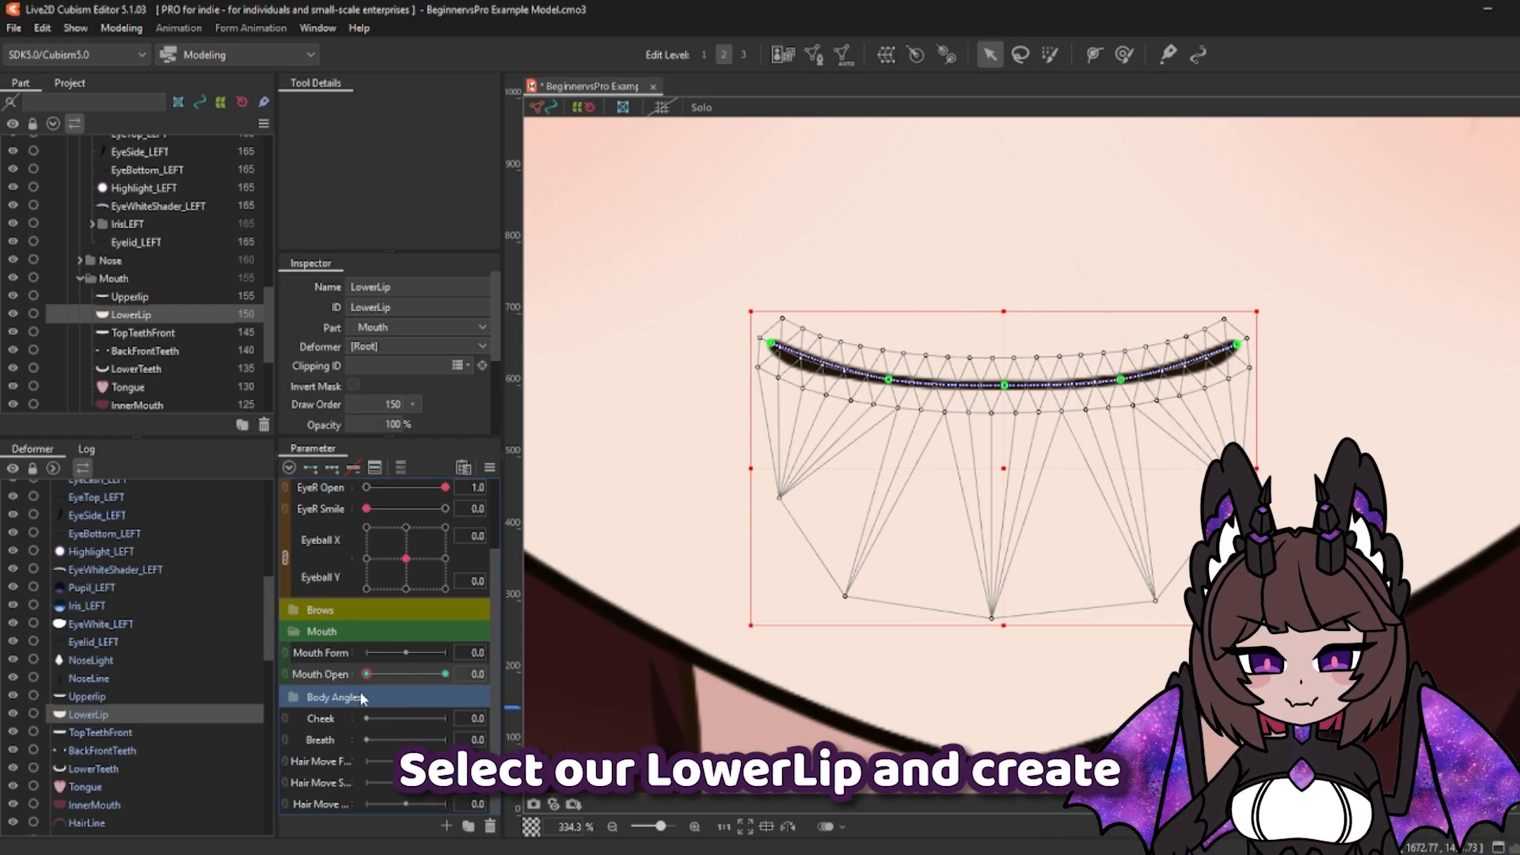
{"action": "left_click_drag", "start_coordinate": [368, 674], "coordinate": [445, 675]}
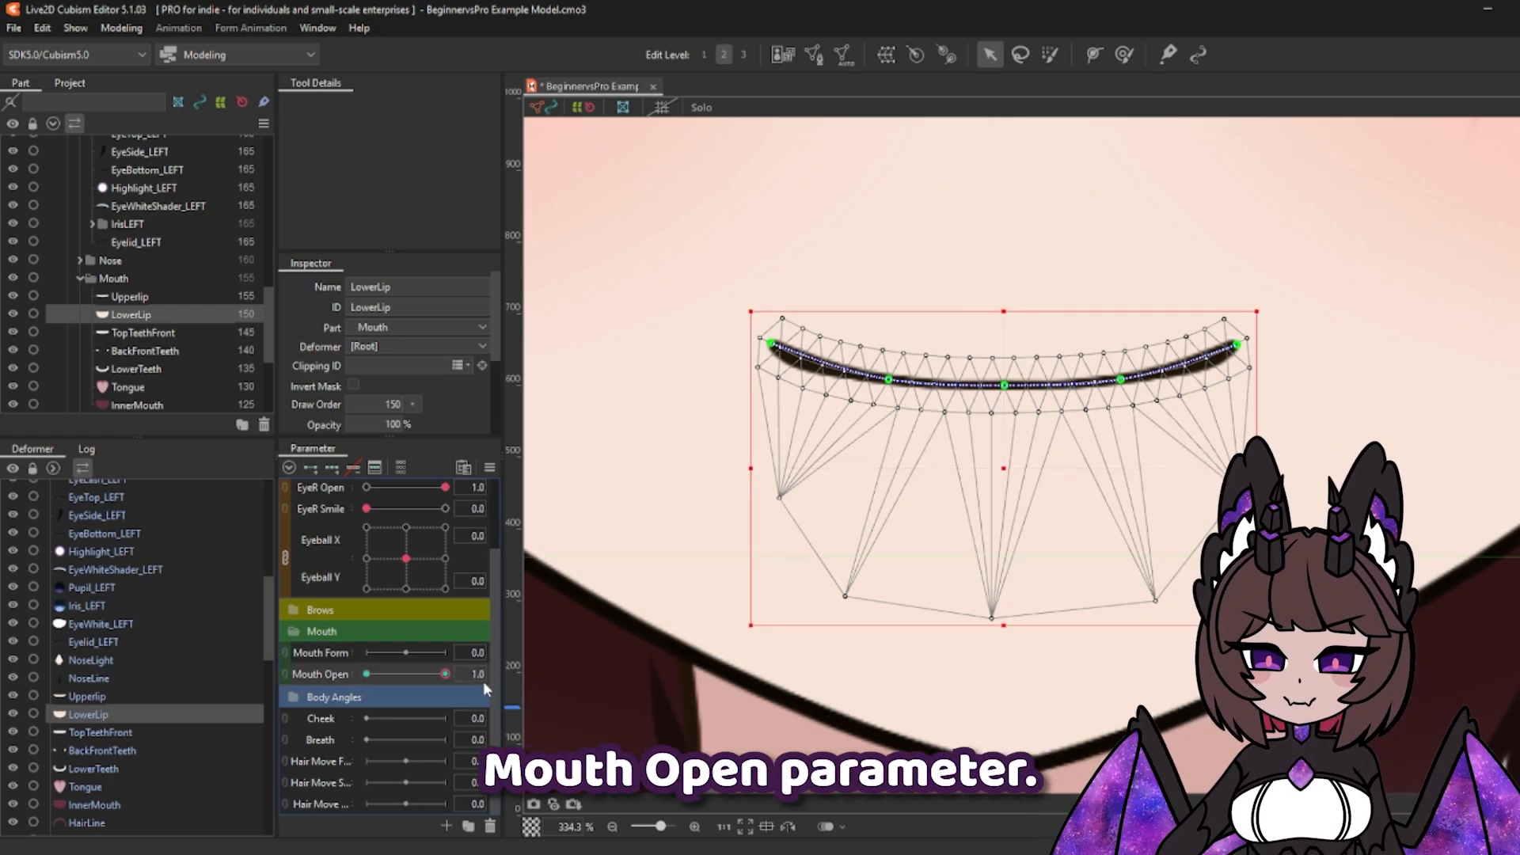
Step: Pull the middle points of the LowerLip's deform path down into a rounded open-mouth shape at Mouth Open 1.0
{"action": "left_click", "coordinate": [1004, 386]}
{"action": "left_click_drag", "start_coordinate": [1004, 385], "coordinate": [1012, 612]}
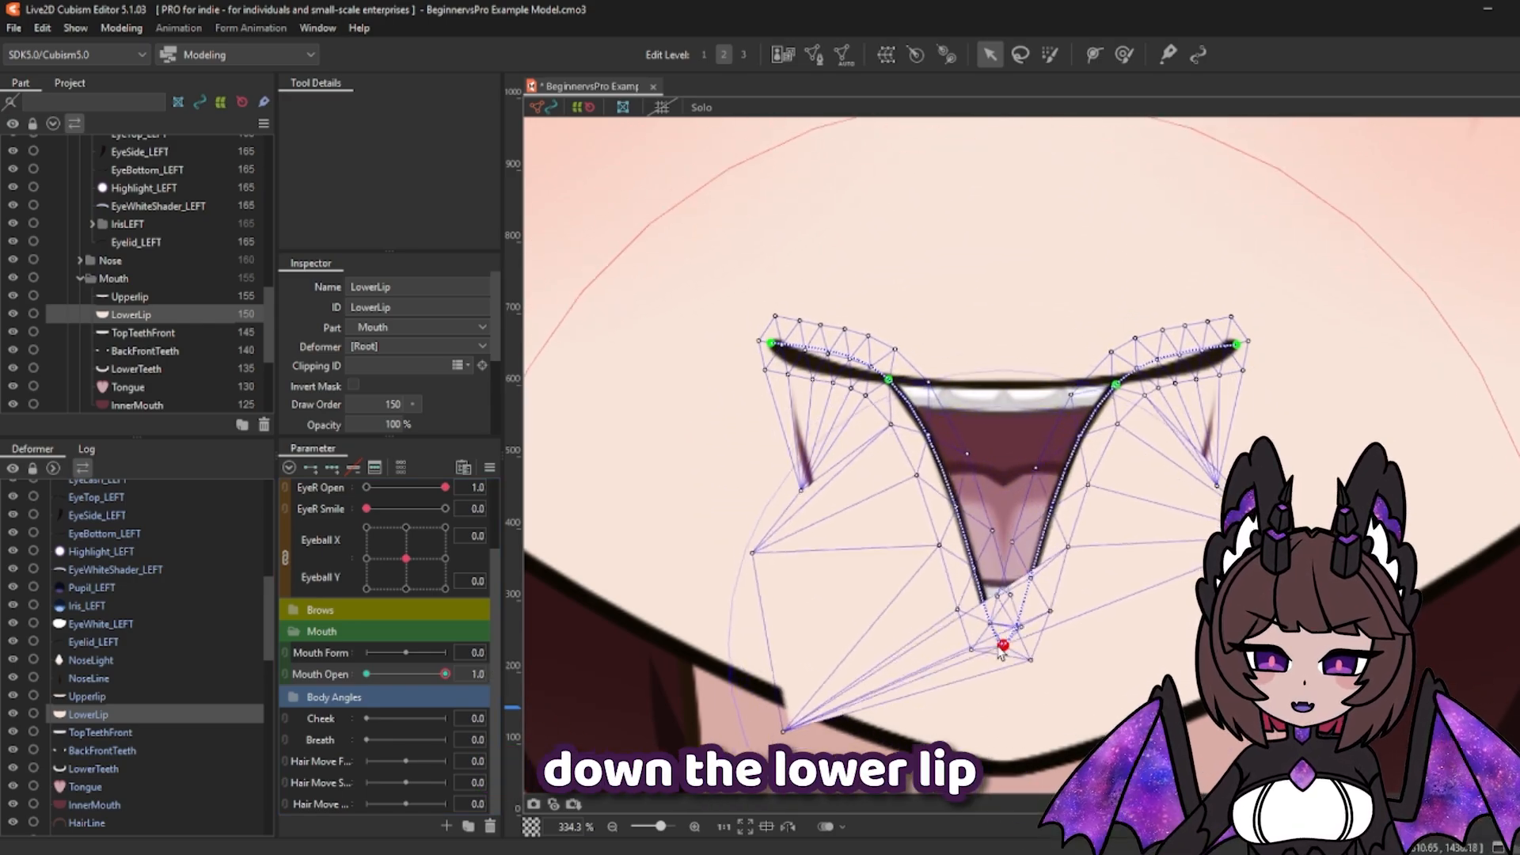
{"action": "left_click", "coordinate": [888, 381]}
{"action": "left_click_drag", "start_coordinate": [888, 381], "coordinate": [889, 565]}
{"action": "left_click_drag", "start_coordinate": [1117, 384], "coordinate": [1173, 526]}
{"action": "left_click_drag", "start_coordinate": [889, 565], "coordinate": [835, 519]}
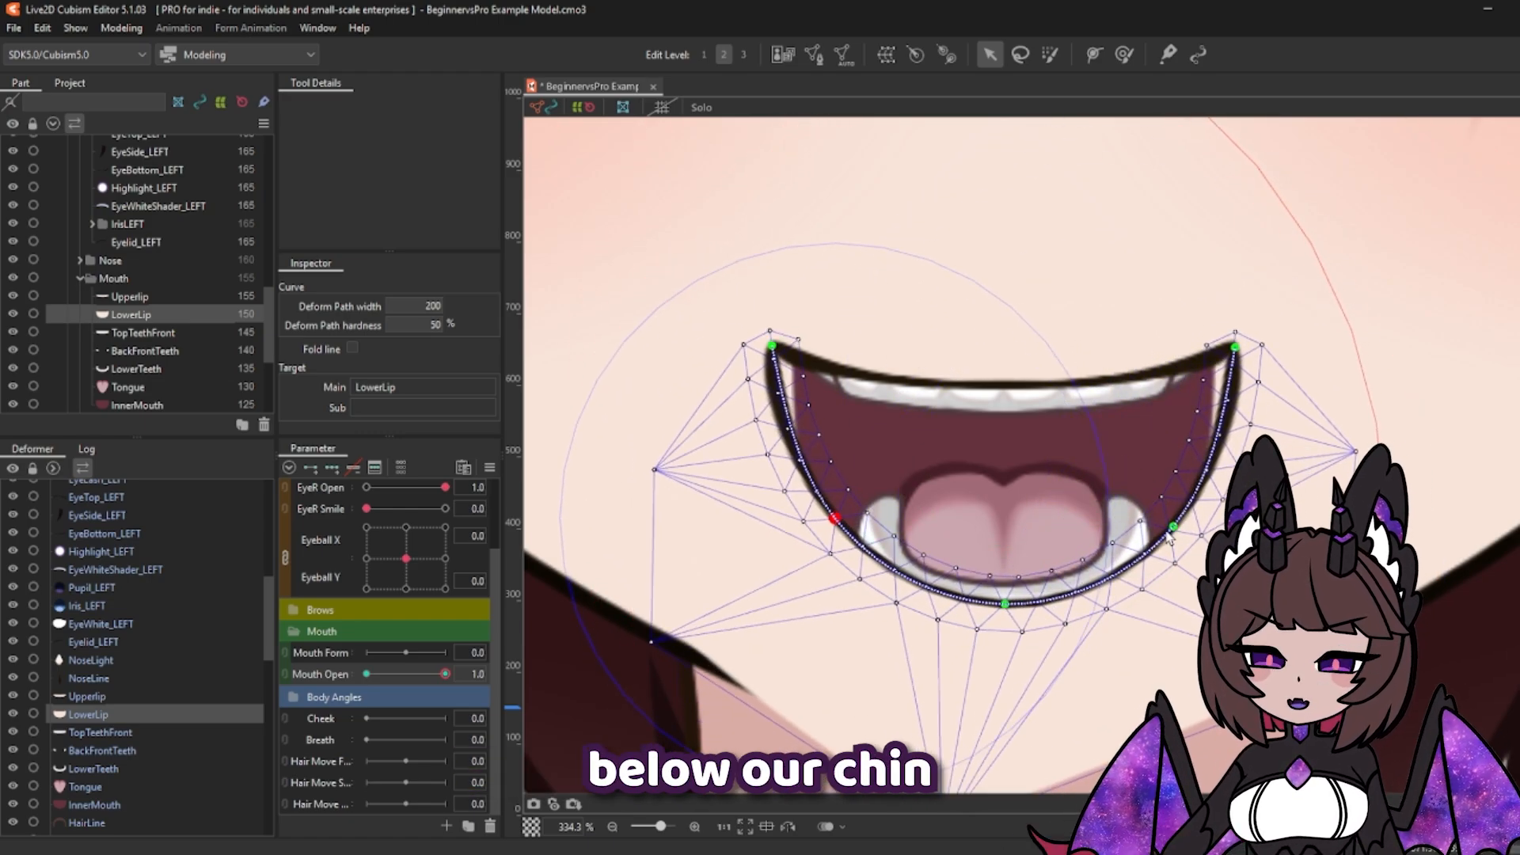
Step: Refine the open lower lip's curve and move both of its end points slightly inward beneath the upper lip's corners
{"action": "left_click_drag", "start_coordinate": [1173, 527], "coordinate": [1181, 517]}
{"action": "left_click_drag", "start_coordinate": [772, 346], "coordinate": [792, 346]}
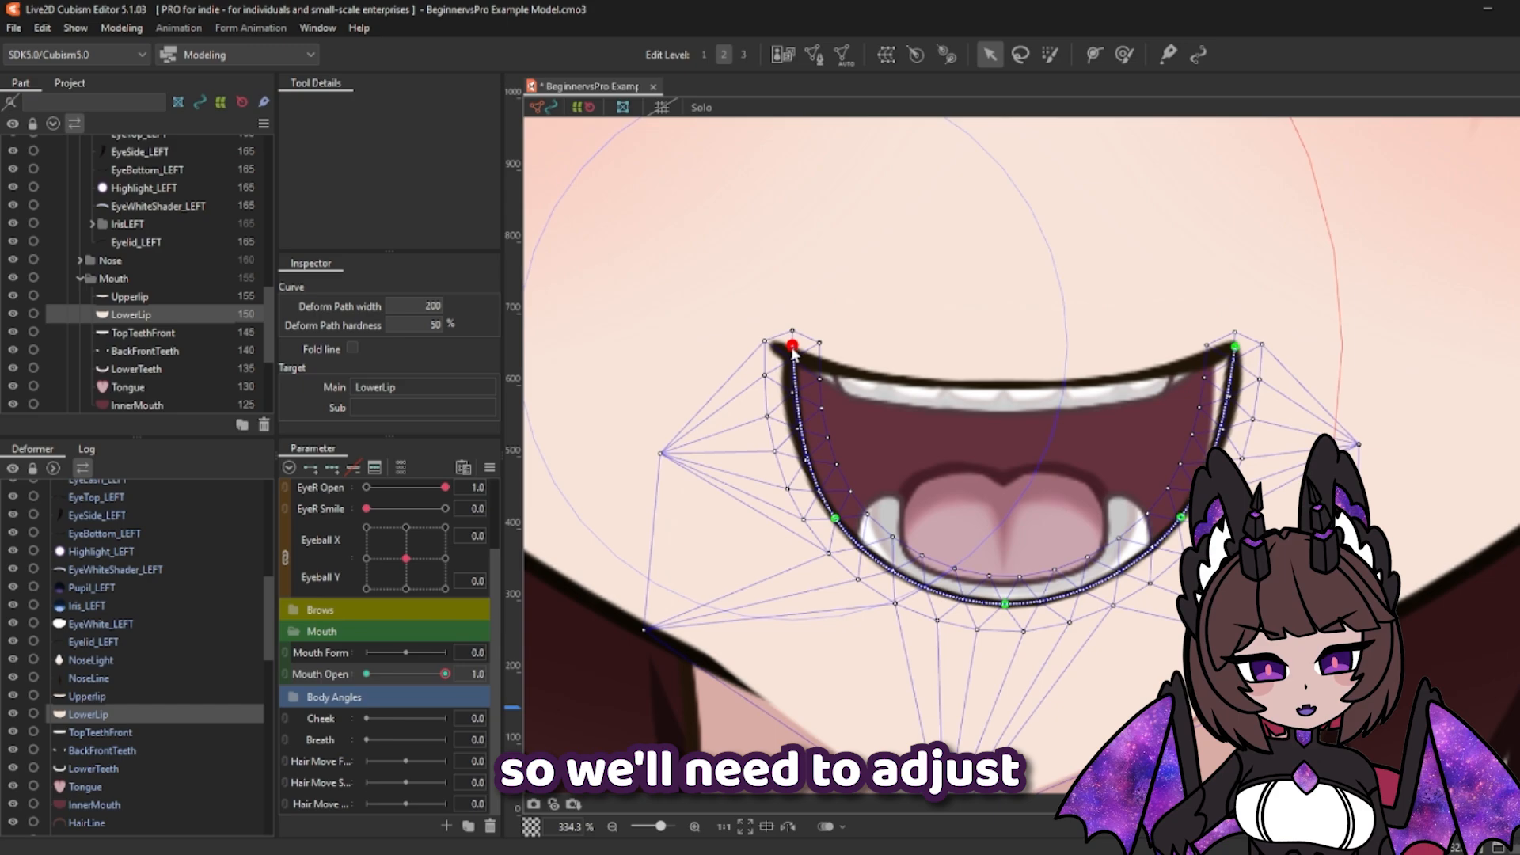
{"action": "left_click", "coordinate": [1232, 348]}
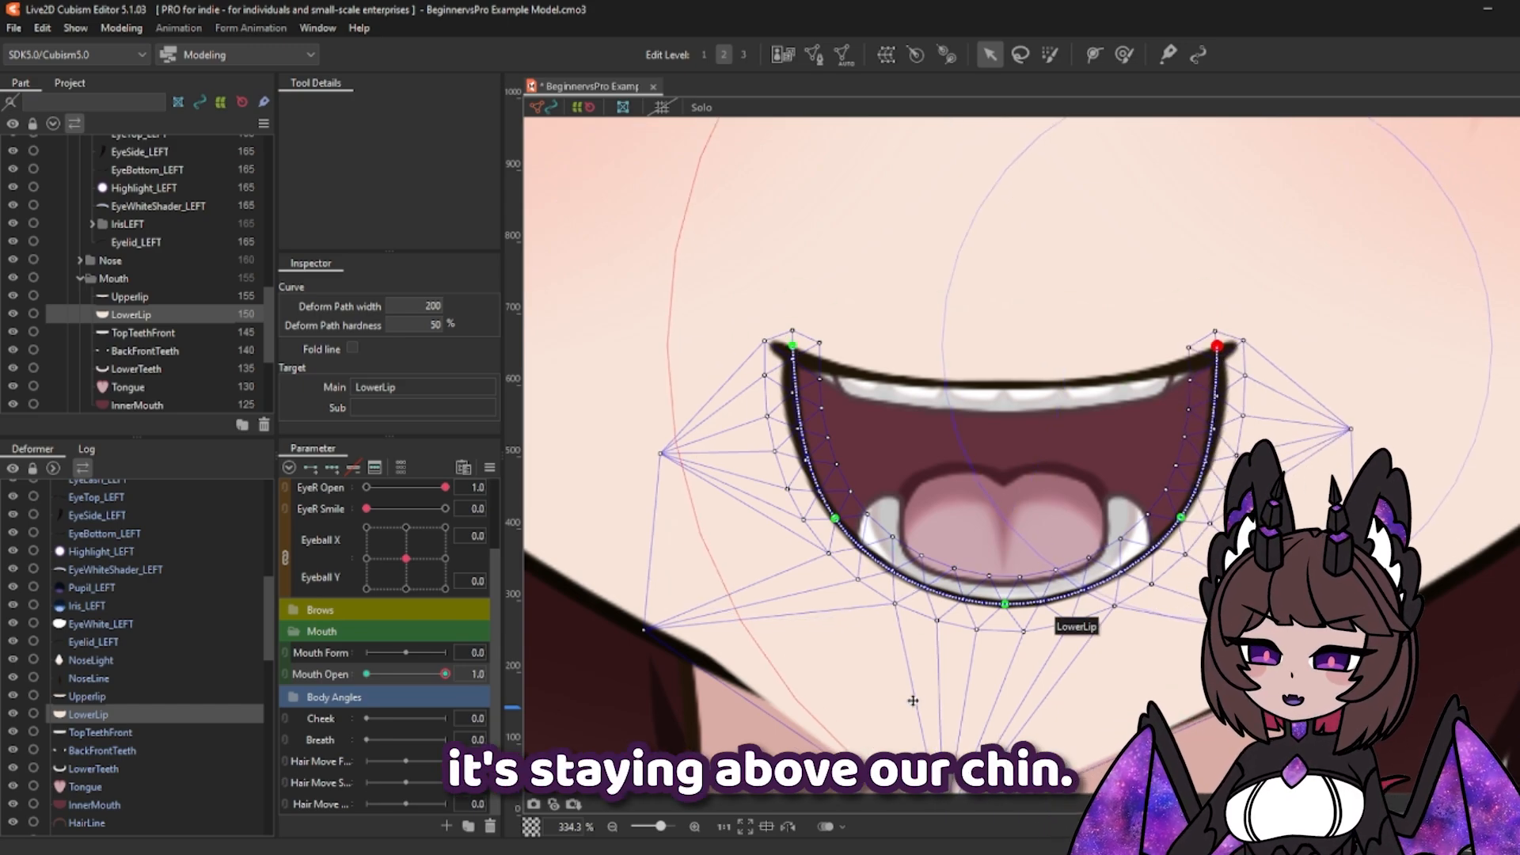
Step: Move the LowerLip's outer mesh vertices up inside the chin line and return Mouth Open to 0.0
{"action": "scroll", "coordinate": [910, 515], "scroll_direction": "down", "scroll_amount": 2}
{"action": "left_click_drag", "start_coordinate": [940, 745], "coordinate": [943, 671]}
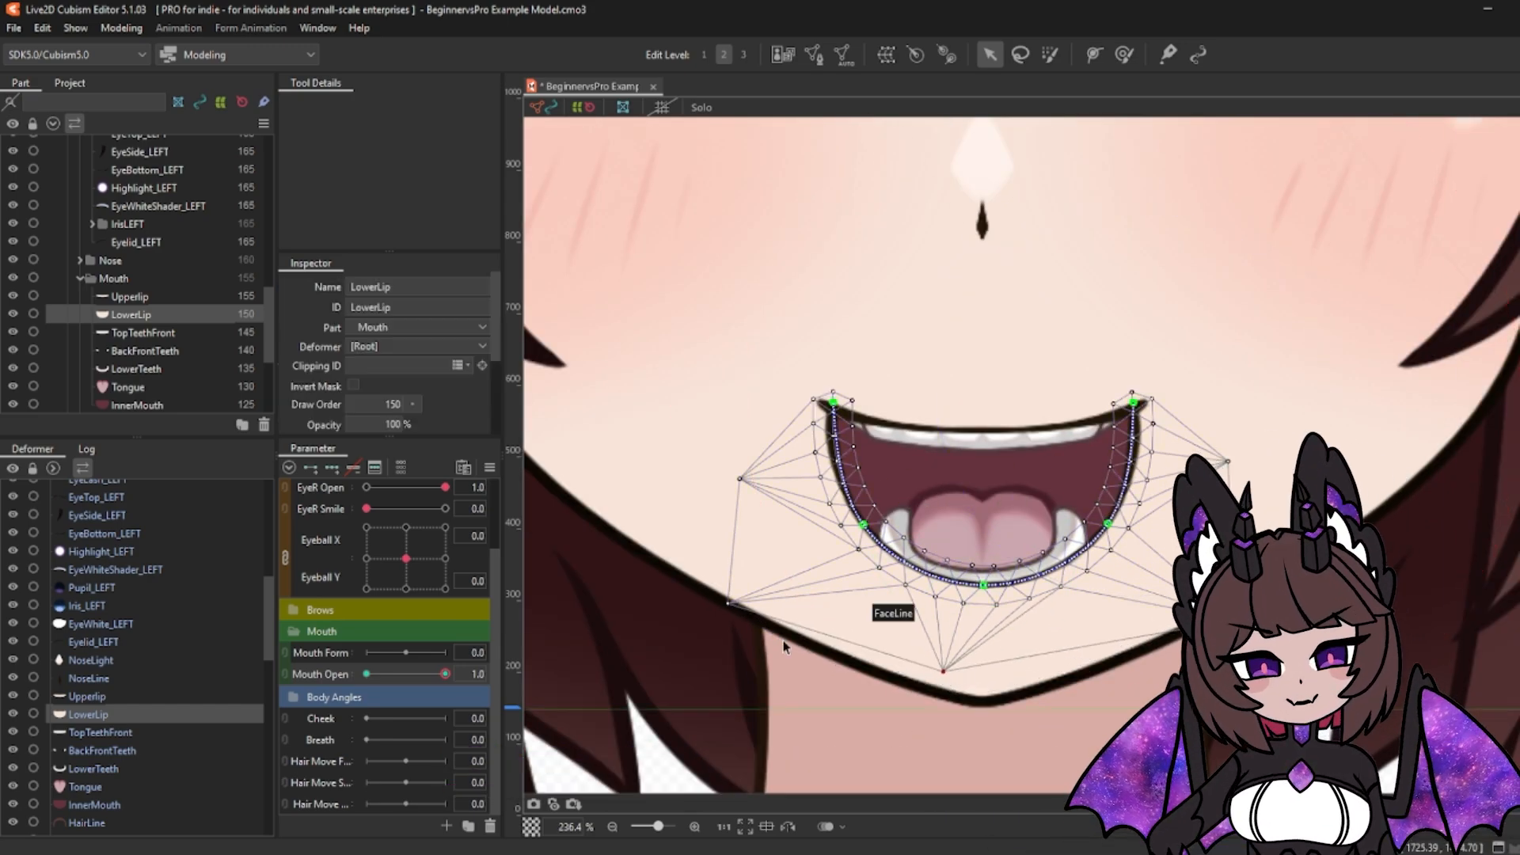
{"action": "left_click_drag", "start_coordinate": [728, 603], "coordinate": [753, 575]}
{"action": "left_click_drag", "start_coordinate": [1213, 615], "coordinate": [1208, 593]}
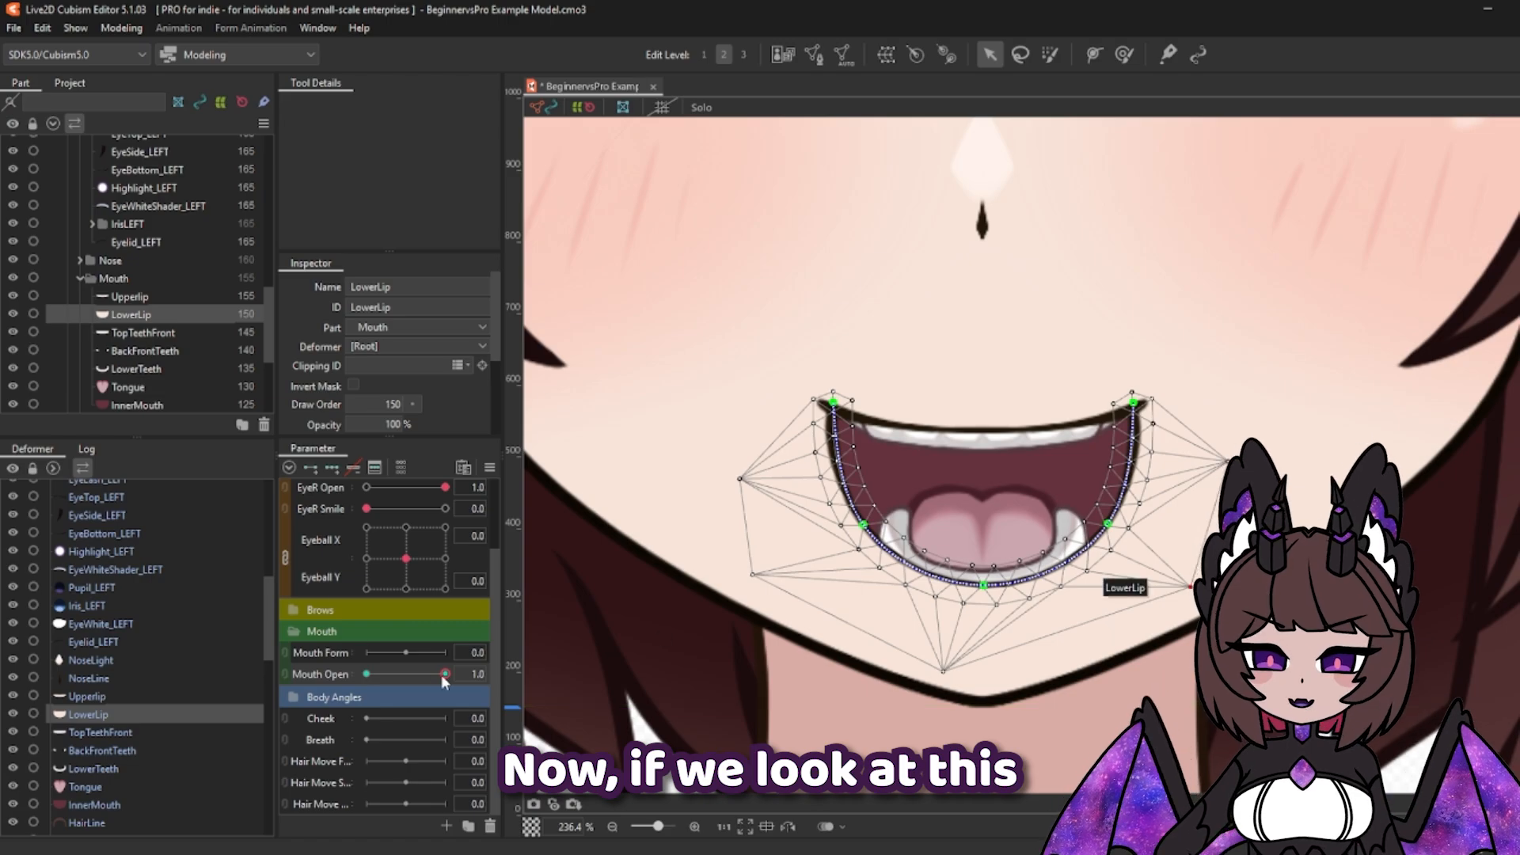
{"action": "left_click_drag", "start_coordinate": [443, 675], "coordinate": [324, 672]}
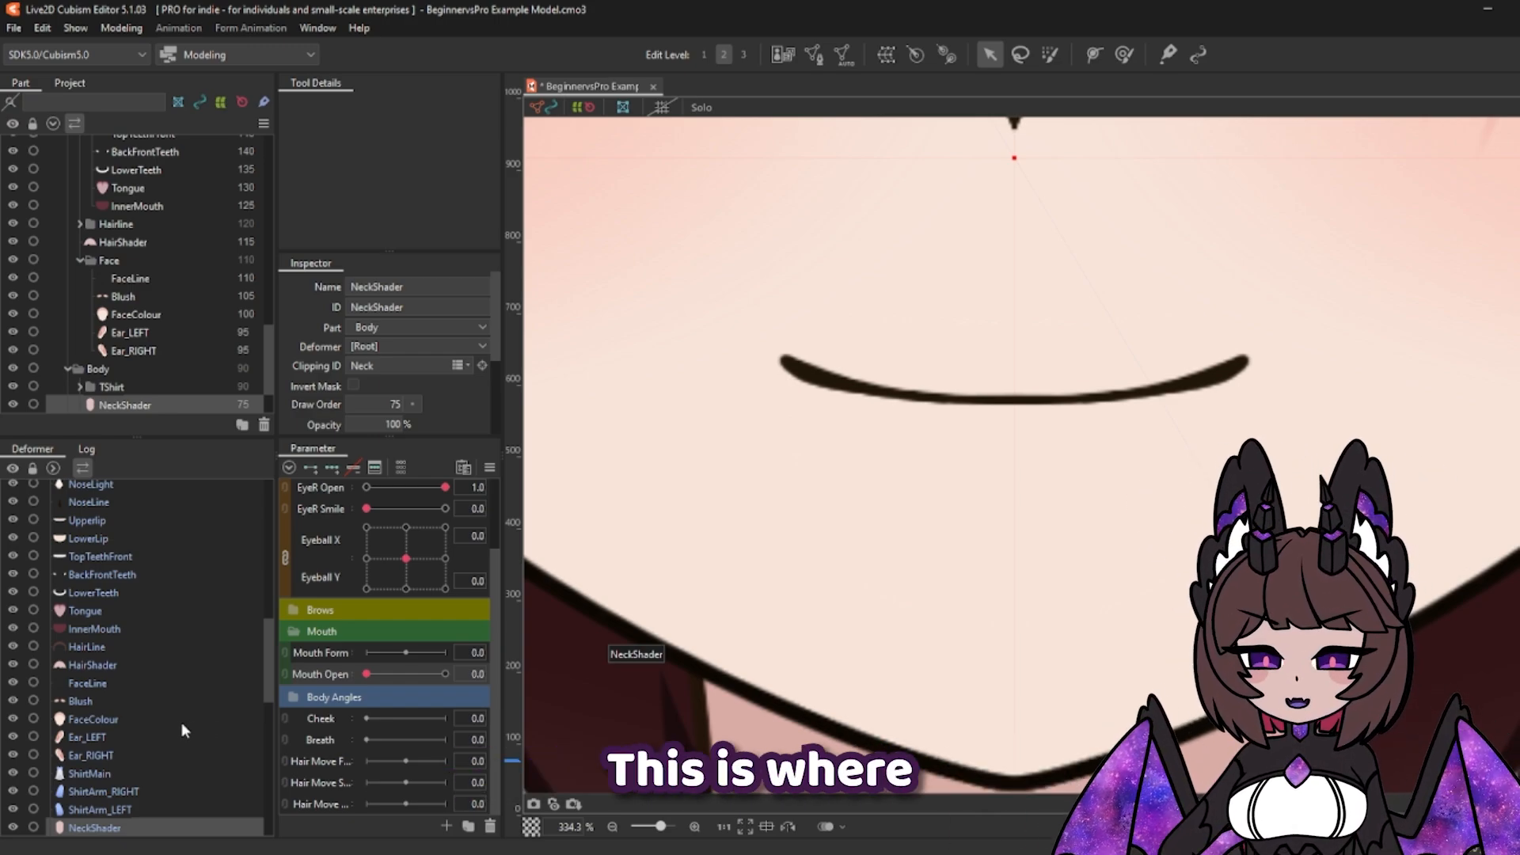
Step: With three Mouth Form keyforms on both lips, set Mouth Form to 1.0 and lay a temporary deformation path along them
{"action": "left_click", "coordinate": [1027, 365]}
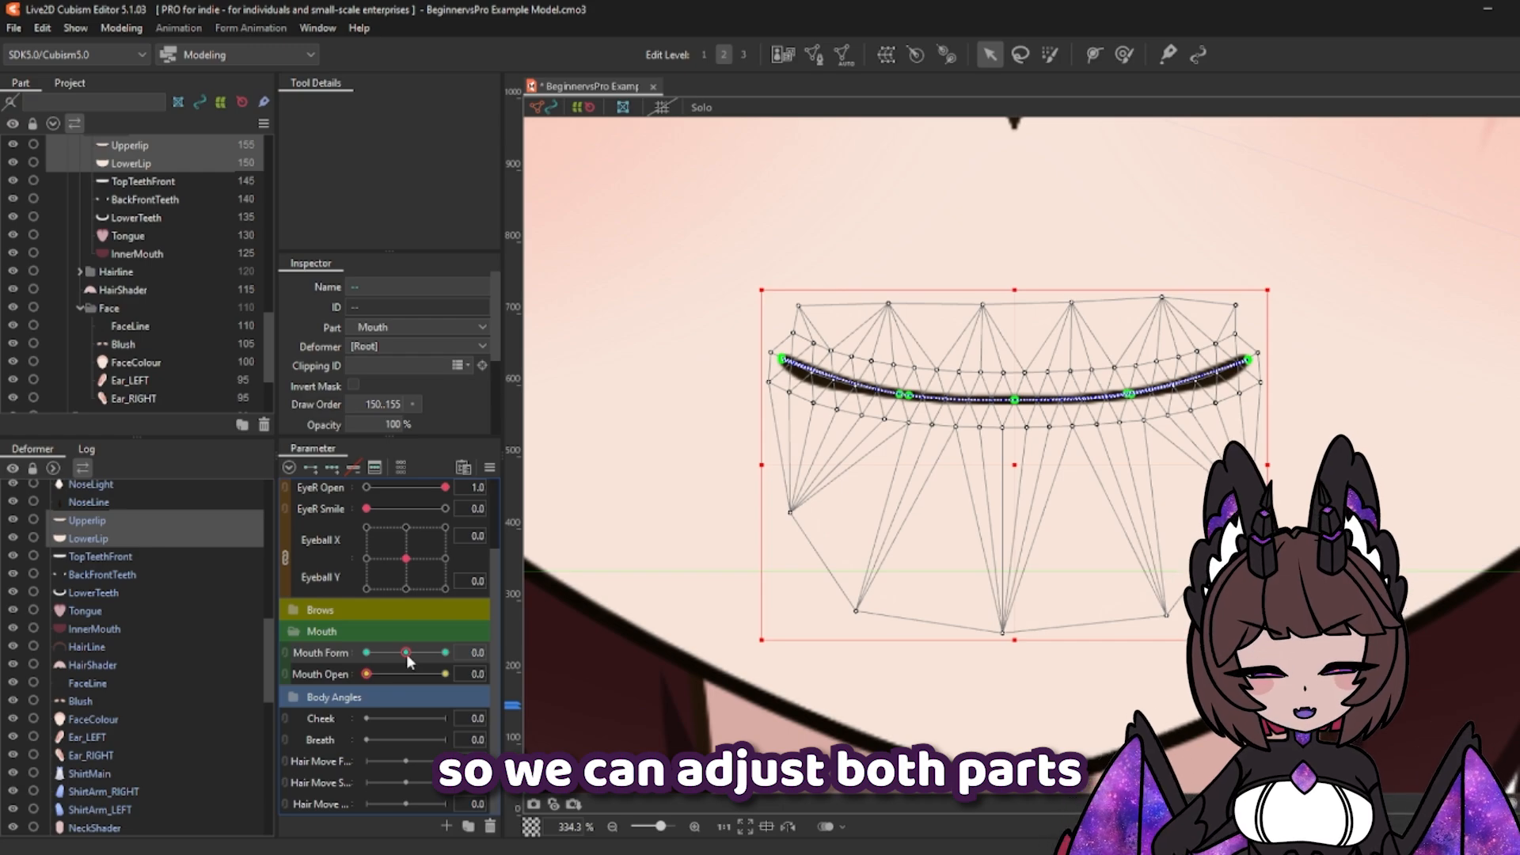
{"action": "left_click_drag", "start_coordinate": [406, 654], "coordinate": [478, 654]}
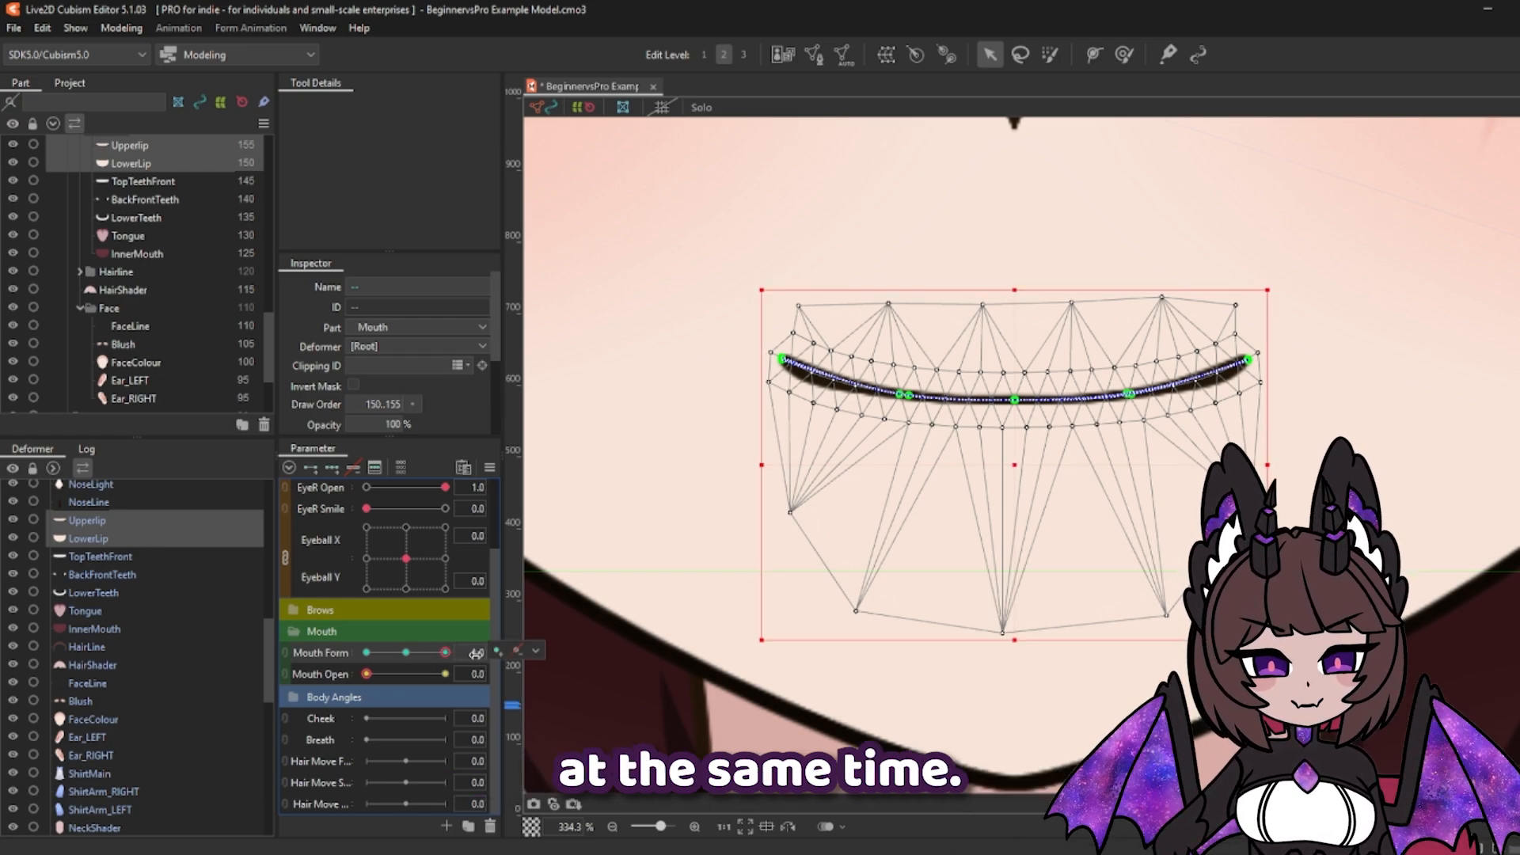
{"action": "left_click", "coordinate": [122, 28]}
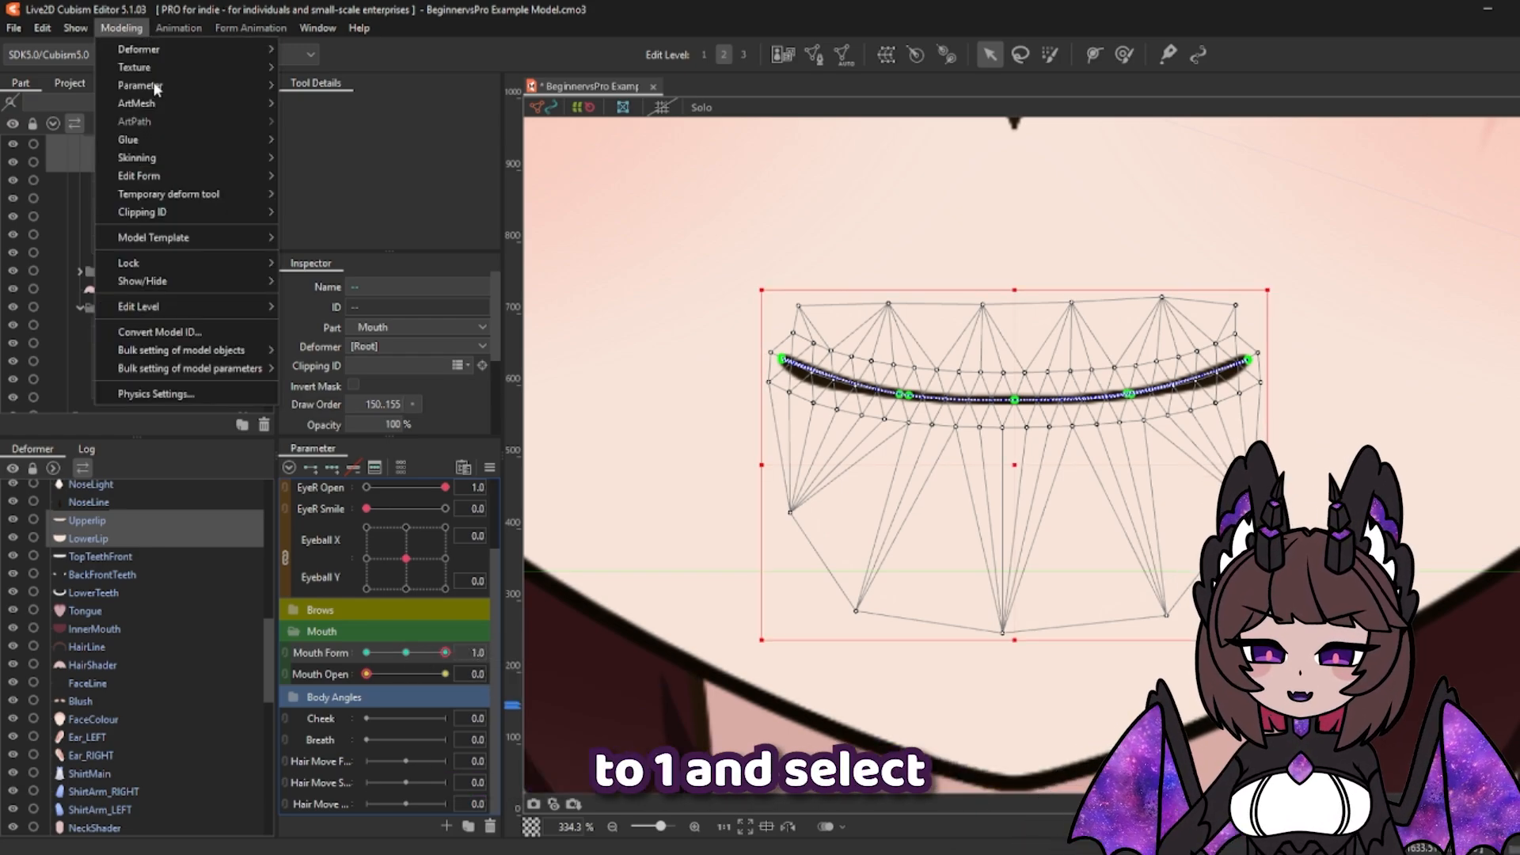
{"action": "mouse_move", "coordinate": [234, 194]}
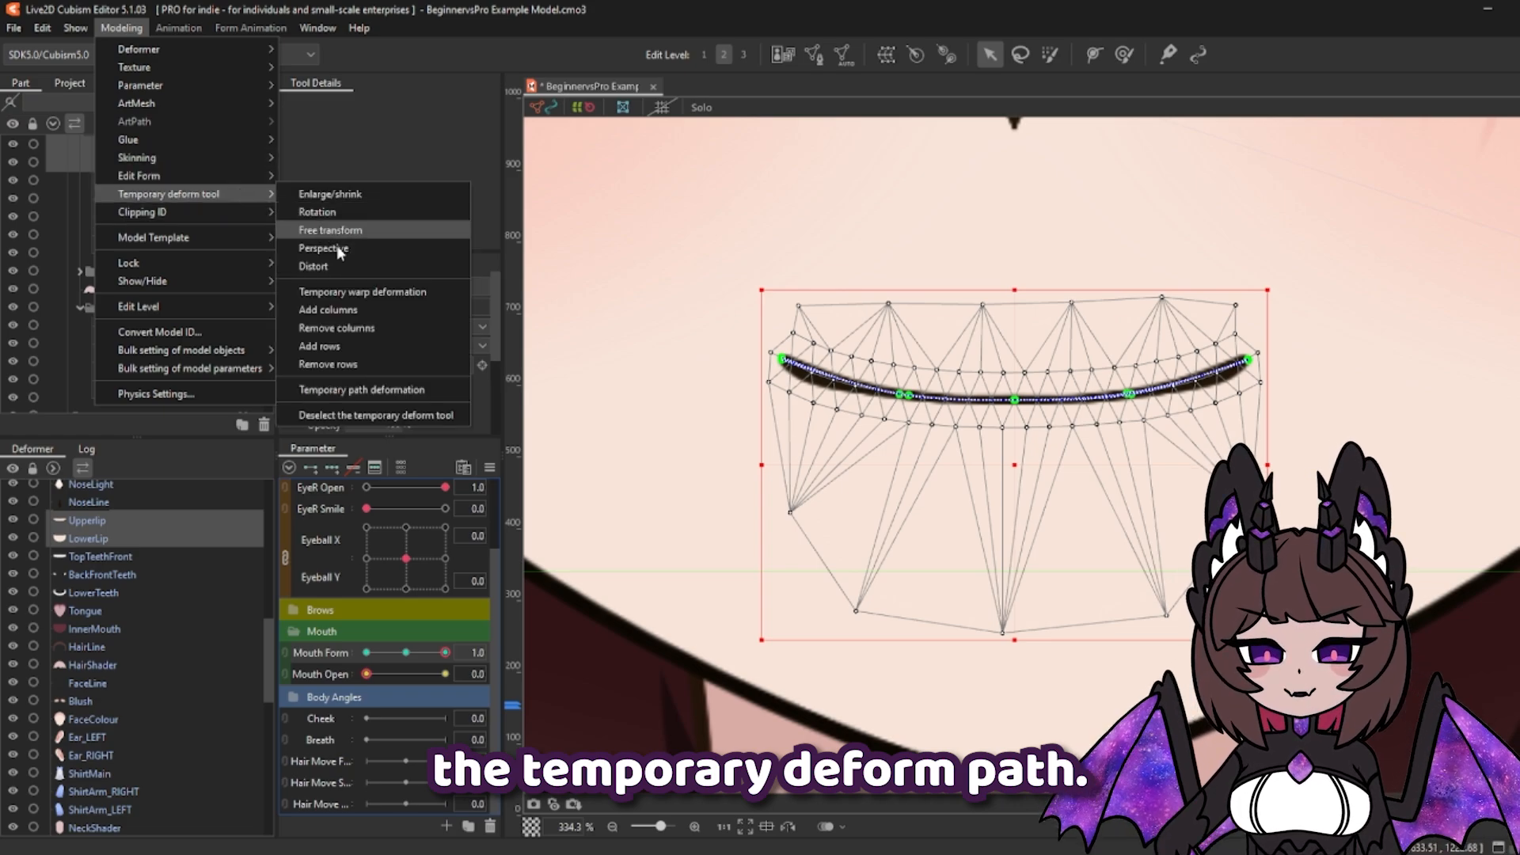
{"action": "left_click", "coordinate": [362, 390]}
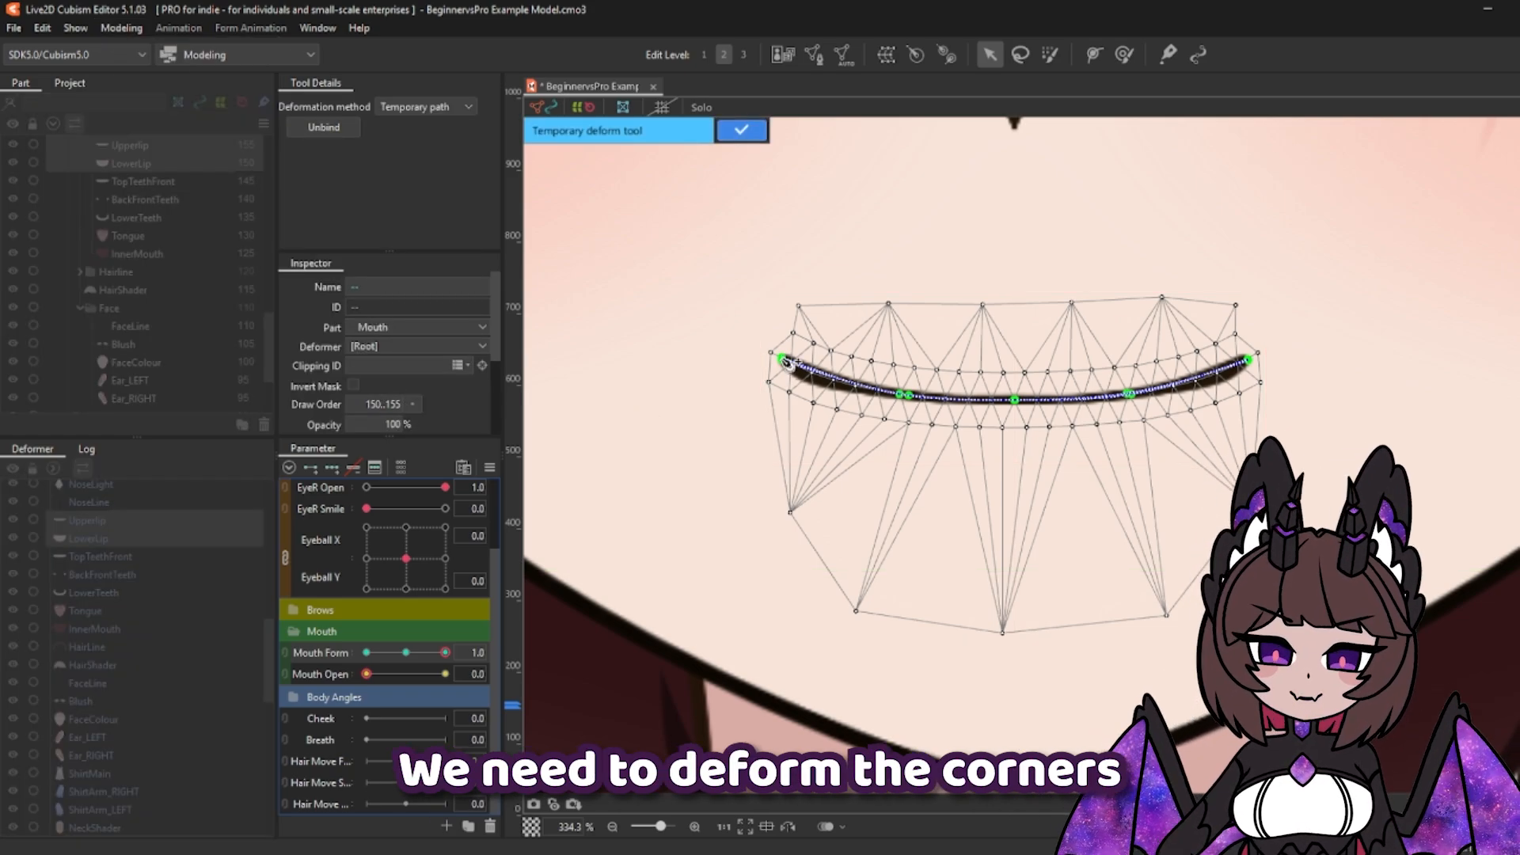
{"action": "left_click", "coordinate": [915, 397]}
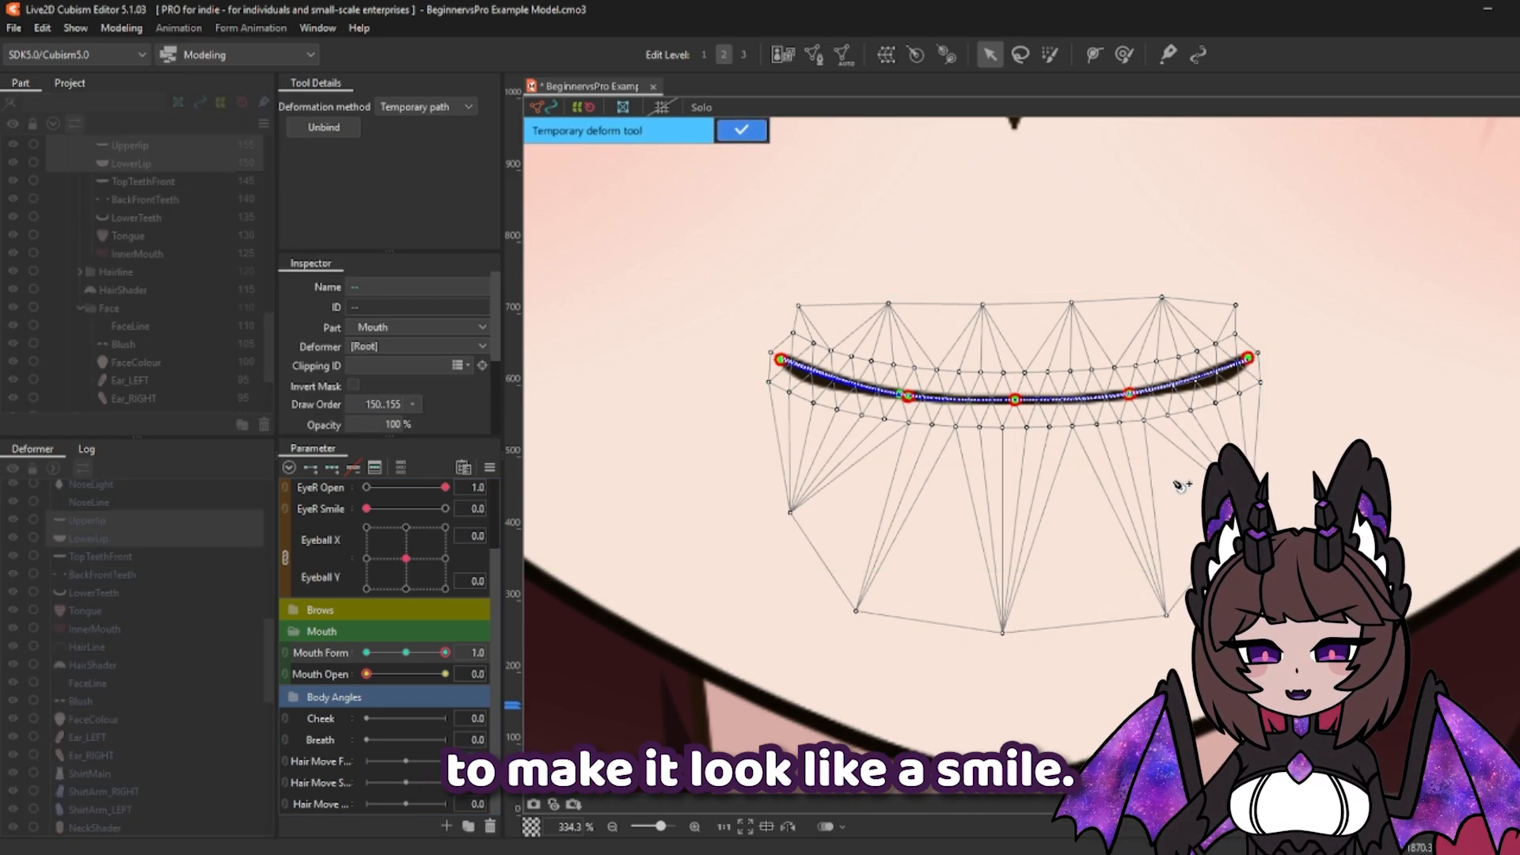
Step: Bend the temporary path into a smile by raising and narrowing the mouth corners and lowering the centre, and confirm the deformation
{"action": "left_click_drag", "start_coordinate": [780, 359], "coordinate": [806, 330]}
{"action": "left_click_drag", "start_coordinate": [1248, 358], "coordinate": [1231, 323]}
{"action": "left_click_drag", "start_coordinate": [1129, 394], "coordinate": [1127, 385]}
{"action": "left_click_drag", "start_coordinate": [908, 395], "coordinate": [907, 388]}
{"action": "left_click_drag", "start_coordinate": [1015, 400], "coordinate": [1014, 408]}
{"action": "left_click_drag", "start_coordinate": [1127, 385], "coordinate": [1127, 379]}
{"action": "left_click_drag", "start_coordinate": [806, 331], "coordinate": [818, 325]}
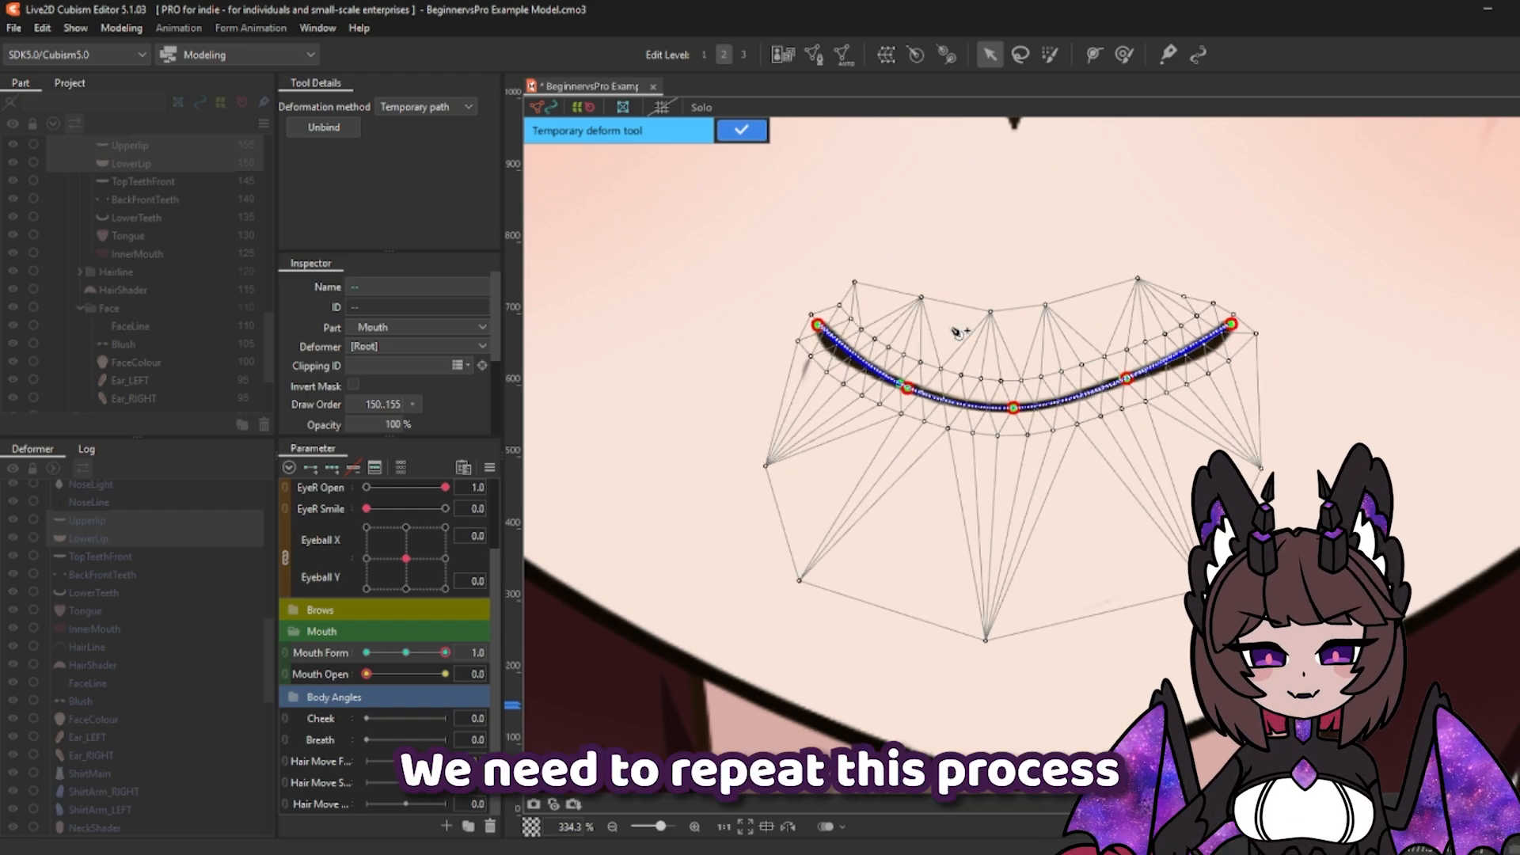
{"action": "left_click_drag", "start_coordinate": [1231, 324], "coordinate": [1223, 314]}
{"action": "left_click_drag", "start_coordinate": [445, 652], "coordinate": [445, 652]}
{"action": "left_click_drag", "start_coordinate": [1224, 314], "coordinate": [1216, 319]}
{"action": "left_click", "coordinate": [742, 131]}
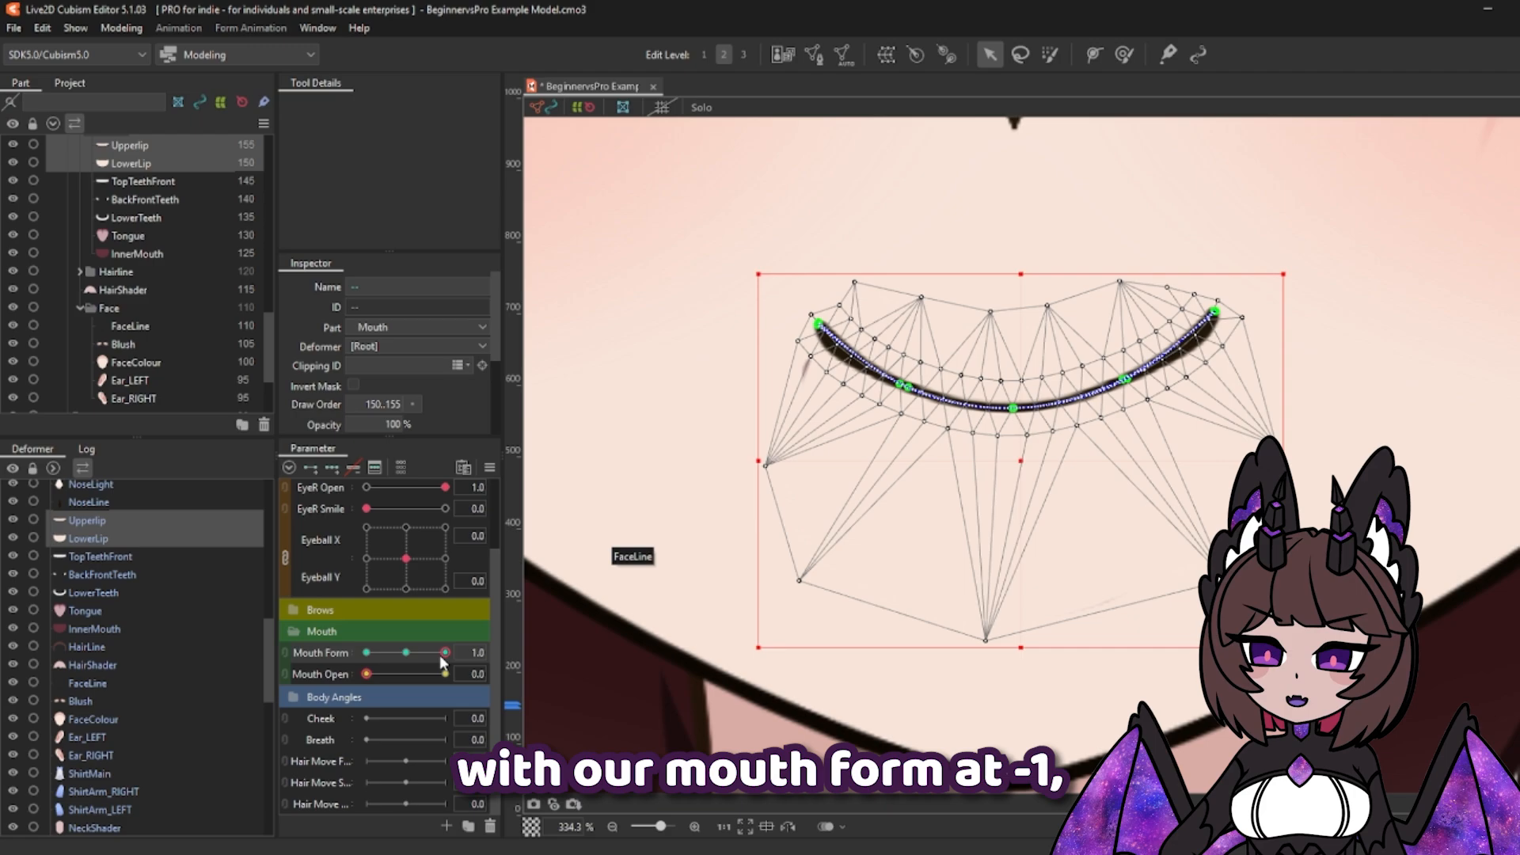
Step: Set Mouth Form to -1.0 and lay a five-point temporary deformation path along both lips
{"action": "left_click_drag", "start_coordinate": [445, 652], "coordinate": [365, 653]}
{"action": "left_click", "coordinate": [121, 27]}
{"action": "left_click", "coordinate": [177, 193]}
{"action": "left_click", "coordinate": [908, 395]}
{"action": "left_click", "coordinate": [1015, 400]}
{"action": "left_click", "coordinate": [1129, 394]}
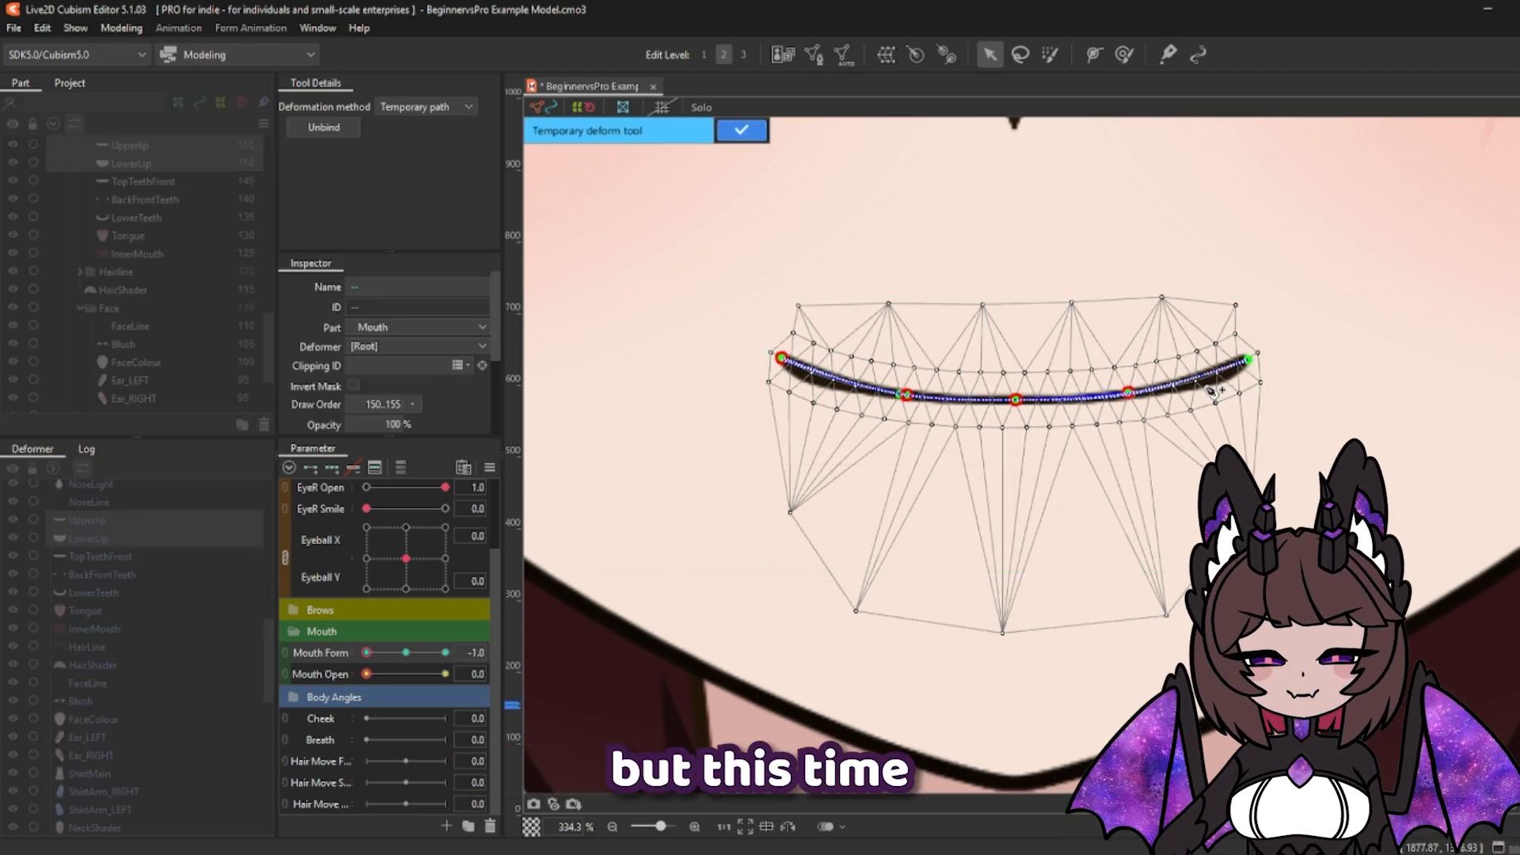
{"action": "left_click", "coordinate": [1248, 360]}
Step: Bend the temporary path into a frown by lowering both mouth corners and raising the centre, and confirm the deformation
{"action": "left_click_drag", "start_coordinate": [782, 358], "coordinate": [779, 448]}
{"action": "left_click_drag", "start_coordinate": [1249, 359], "coordinate": [1246, 448]}
{"action": "left_click_drag", "start_coordinate": [1015, 399], "coordinate": [1012, 384]}
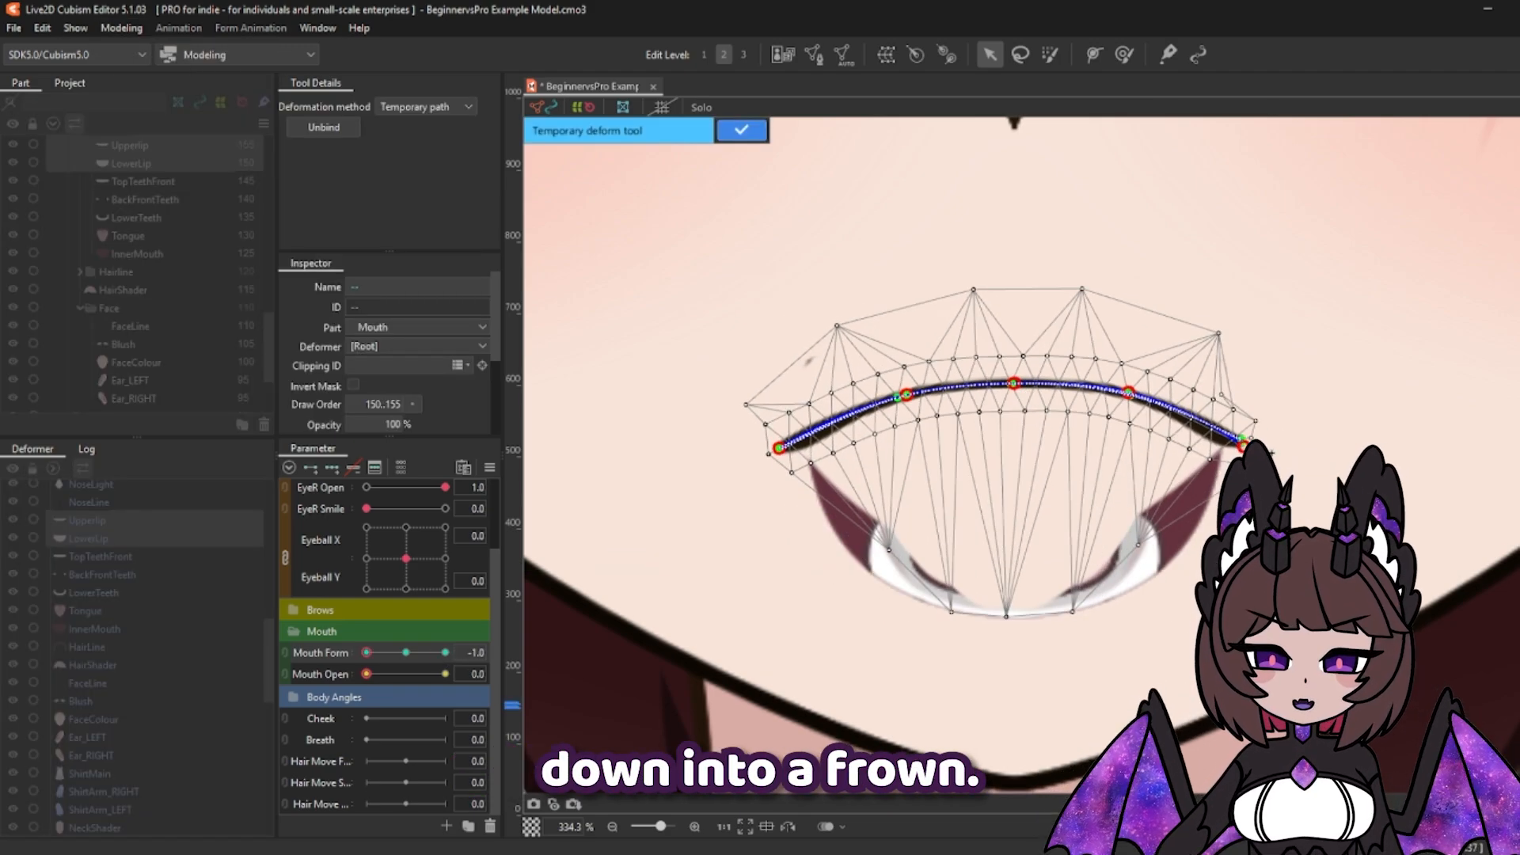
{"action": "left_click_drag", "start_coordinate": [1128, 393], "coordinate": [1130, 394]}
{"action": "left_click", "coordinate": [742, 131]}
Step: Reposition the frowning lips' outer vertices so the skin covers the inner mouth, and return Mouth Form to 0.0
{"action": "left_click", "coordinate": [871, 535]}
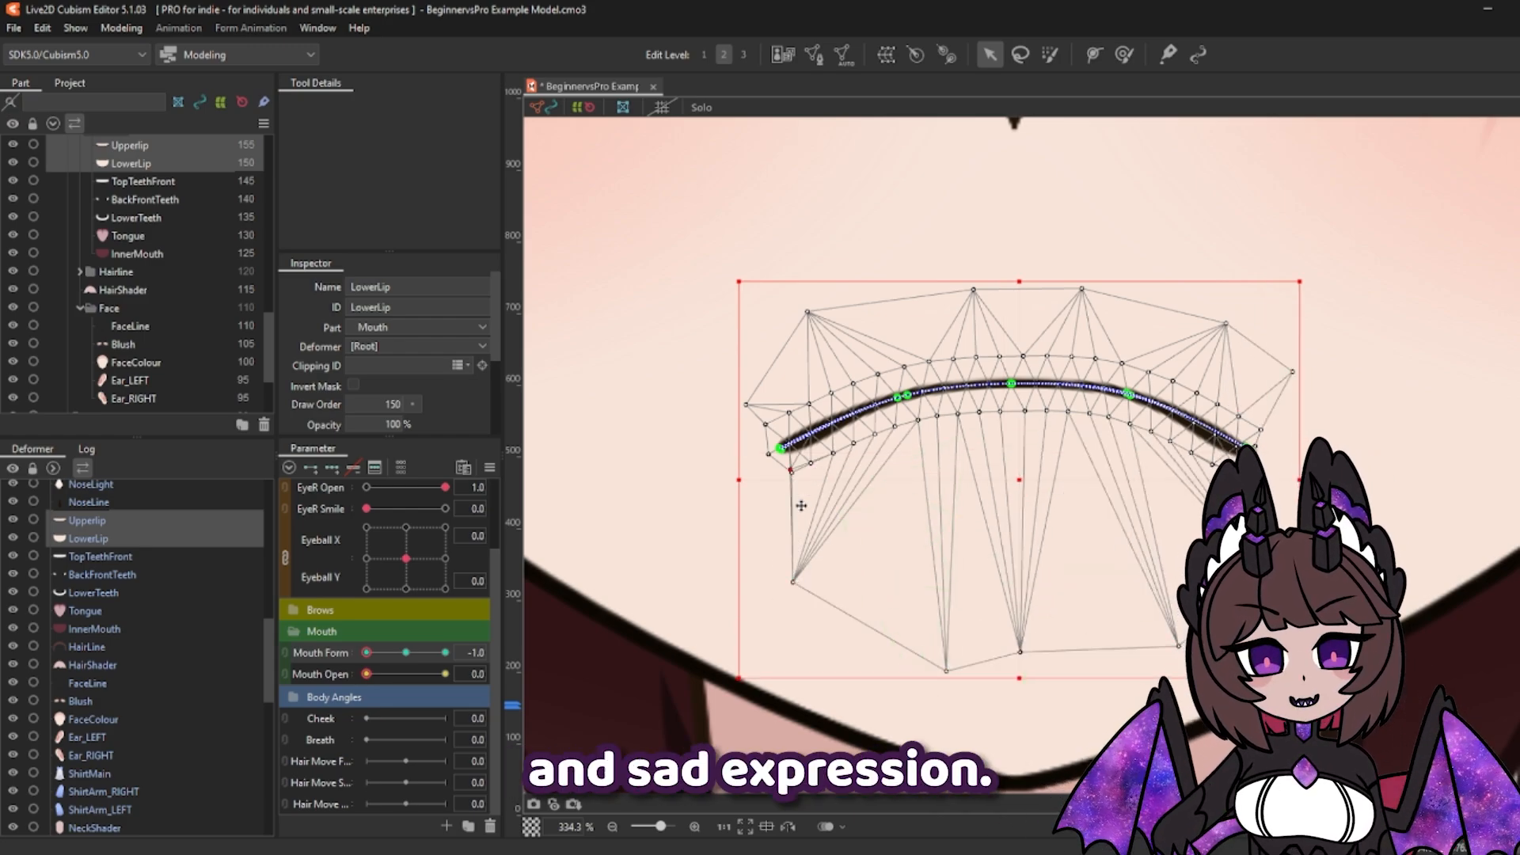
{"action": "scroll", "coordinate": [800, 460], "scroll_direction": "down", "scroll_amount": 4}
{"action": "left_click", "coordinate": [990, 317]}
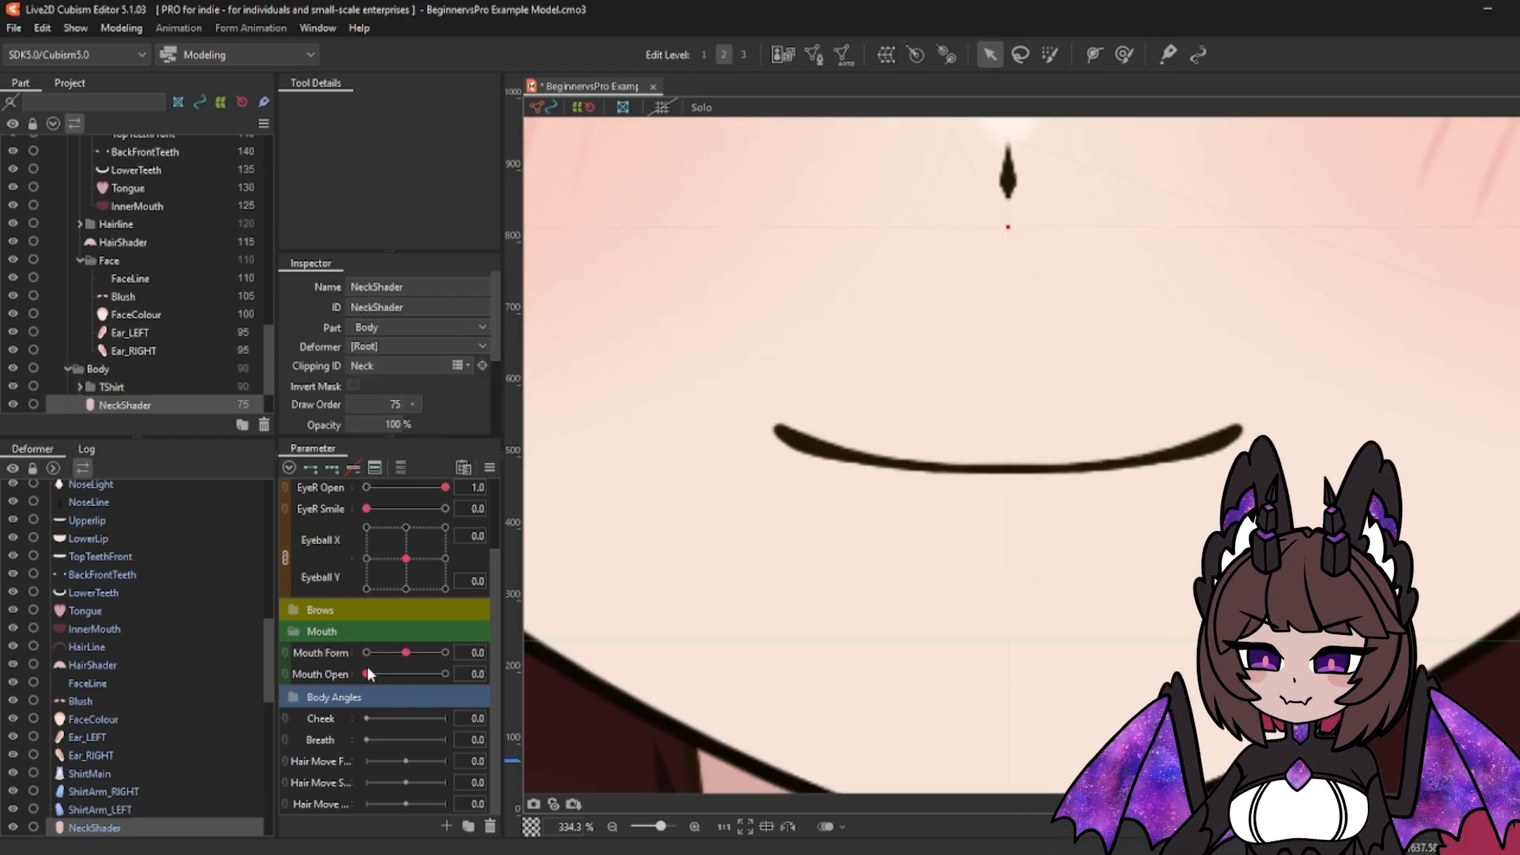
Step: Set Mouth Open to 1.0, select both lips and link Mouth Form with Mouth Open
{"action": "left_click", "coordinate": [960, 455]}
{"action": "left_click_drag", "start_coordinate": [367, 674], "coordinate": [503, 686]}
{"action": "left_click", "coordinate": [106, 536], "text": "ctrl"}
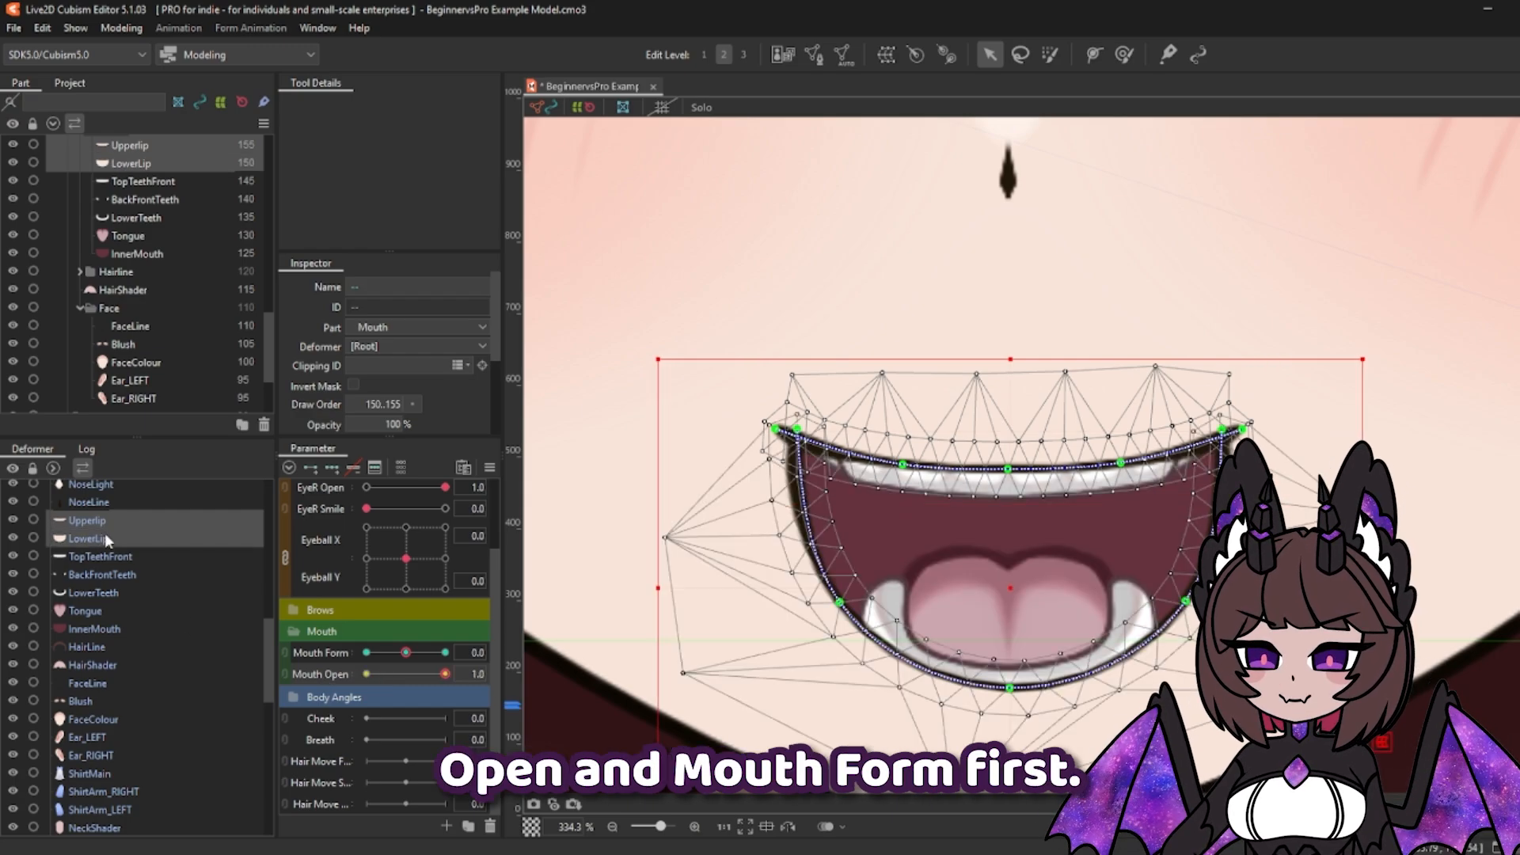
{"action": "left_click", "coordinate": [285, 653]}
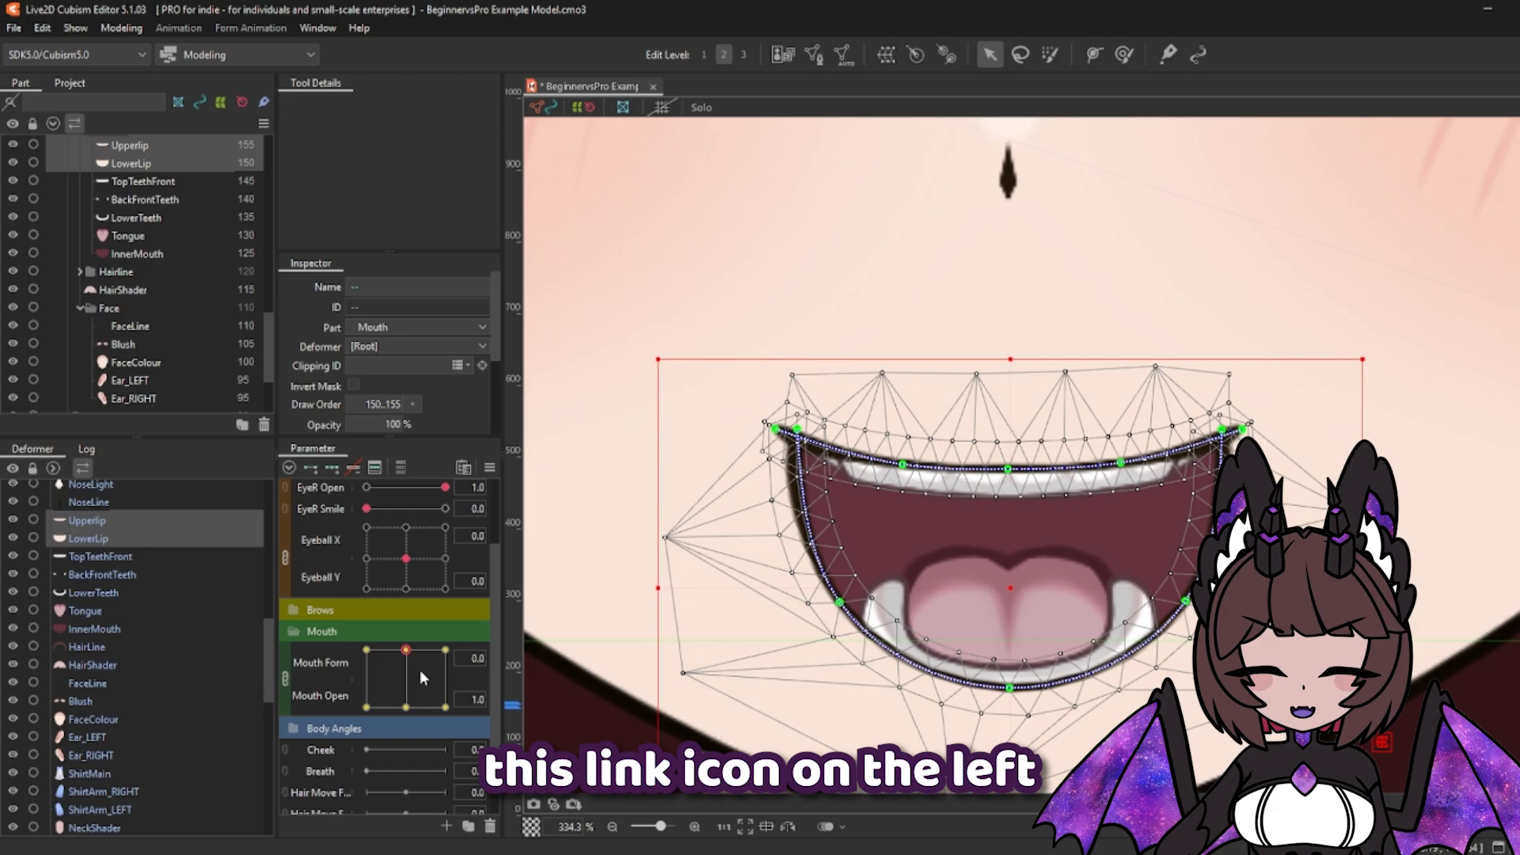
Step: Preview the linked mouth shapes between keyforms, and unlink and relink Mouth Form and Mouth Open for the upper lip
{"action": "left_click_drag", "start_coordinate": [406, 654], "coordinate": [387, 681]}
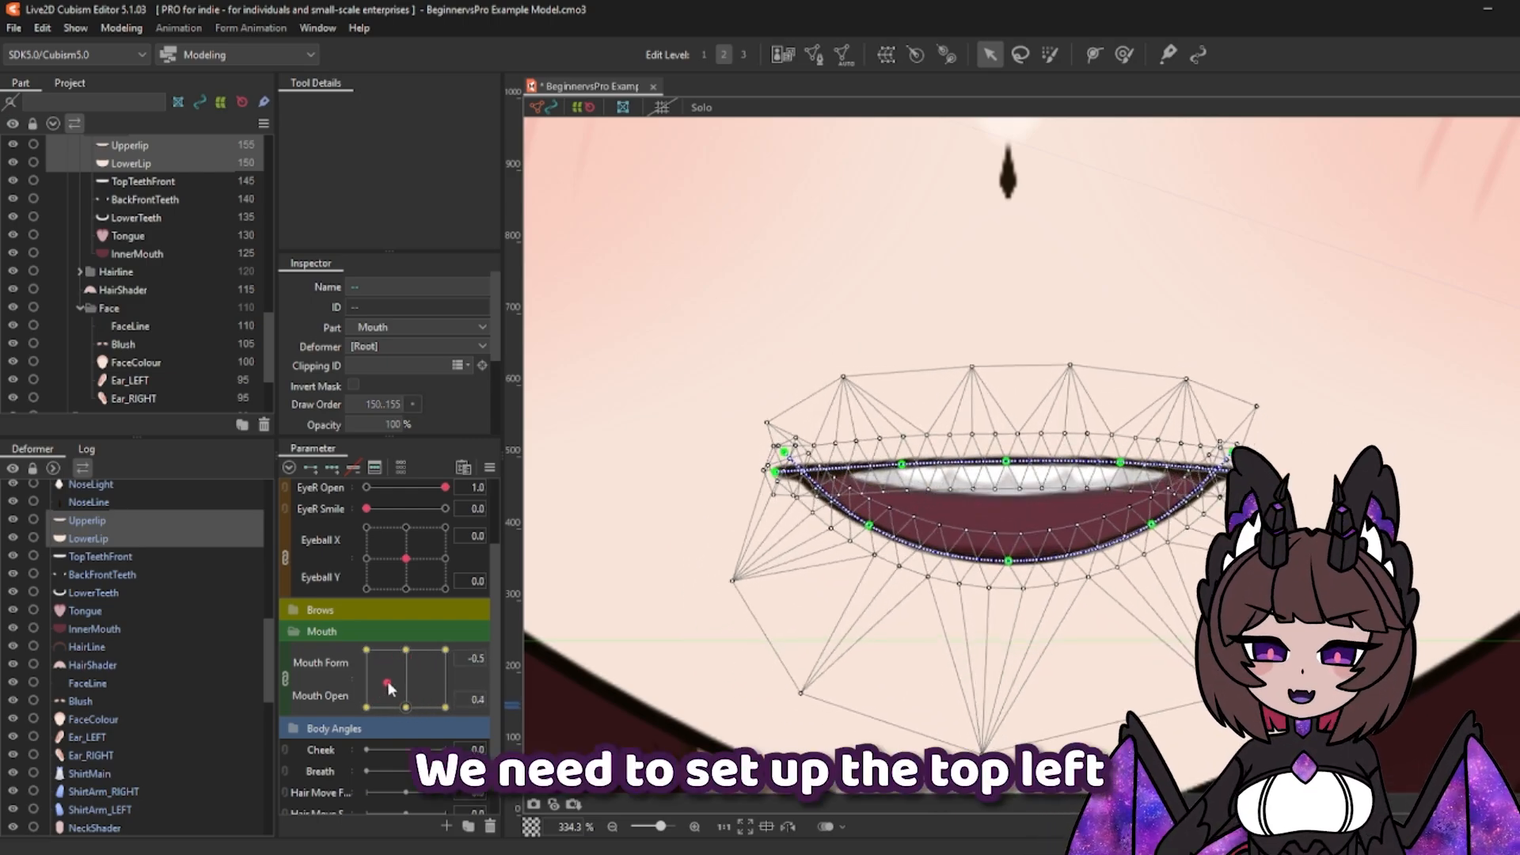
{"action": "left_click", "coordinate": [102, 521]}
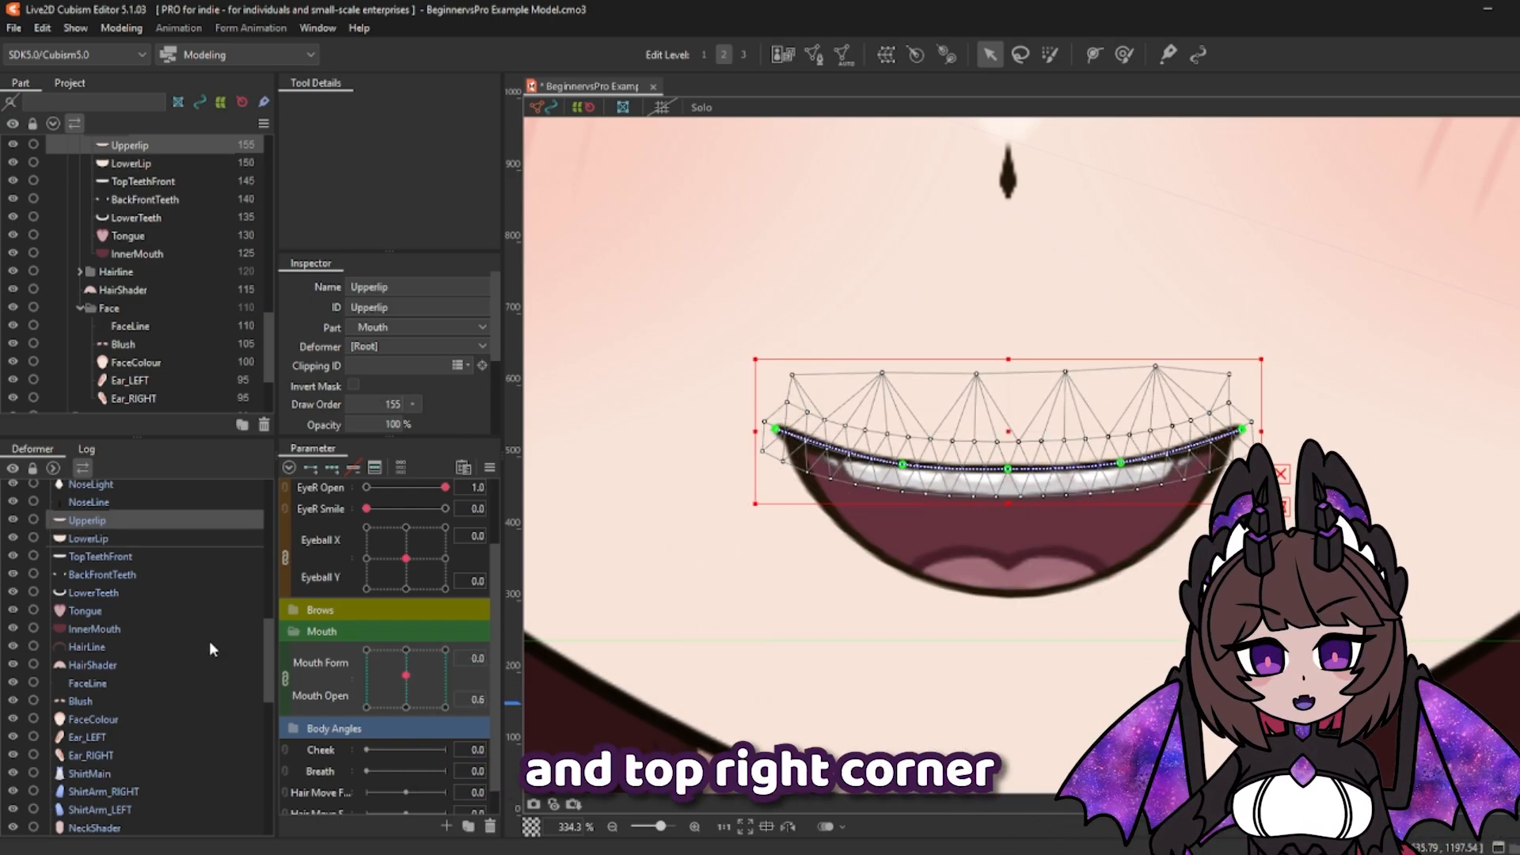
{"action": "left_click", "coordinate": [286, 680]}
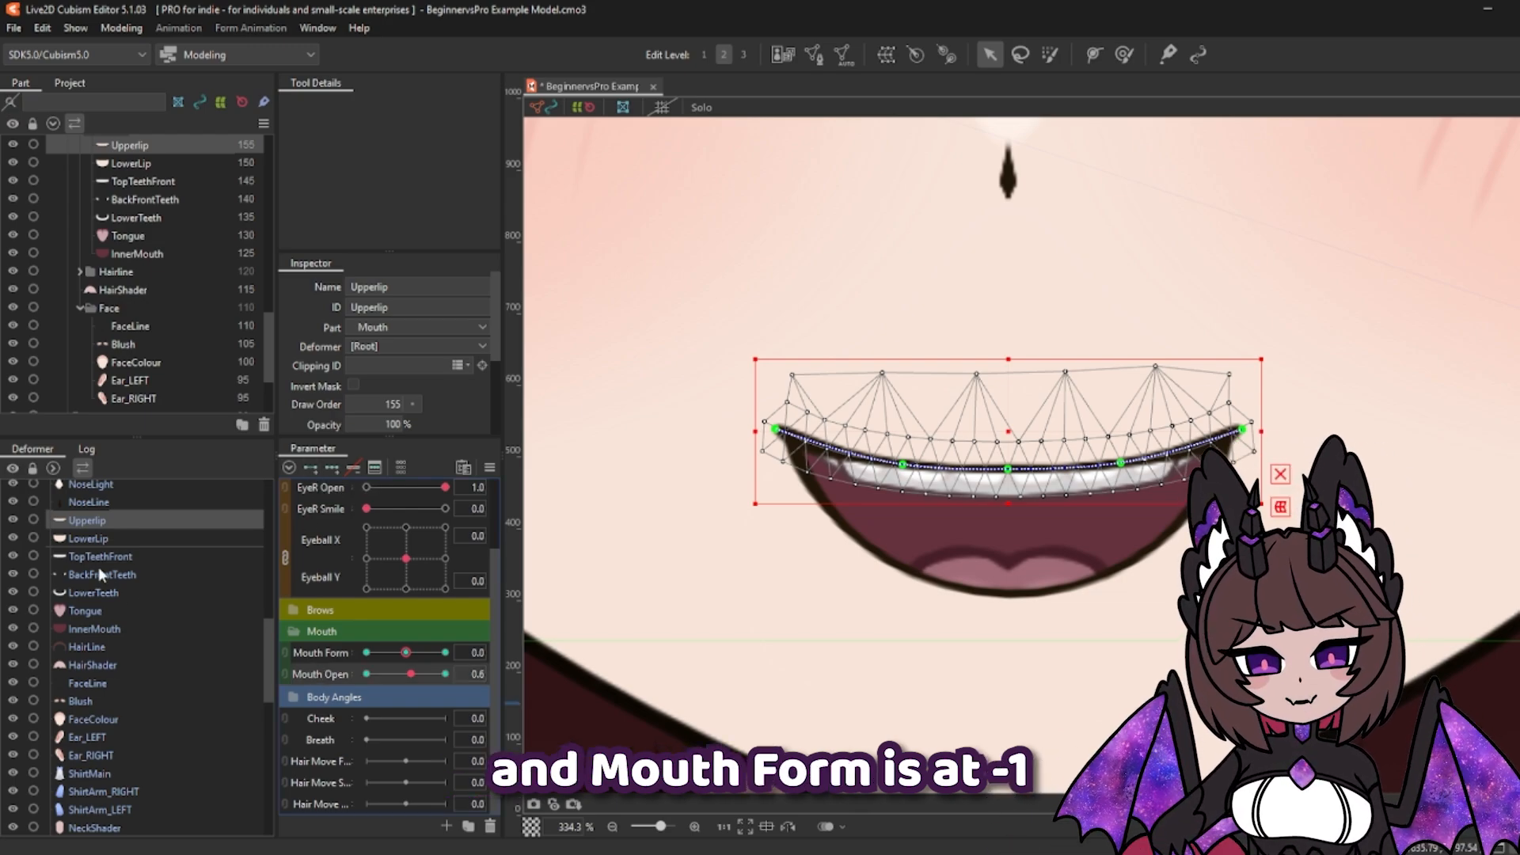
{"action": "left_click", "coordinate": [285, 663]}
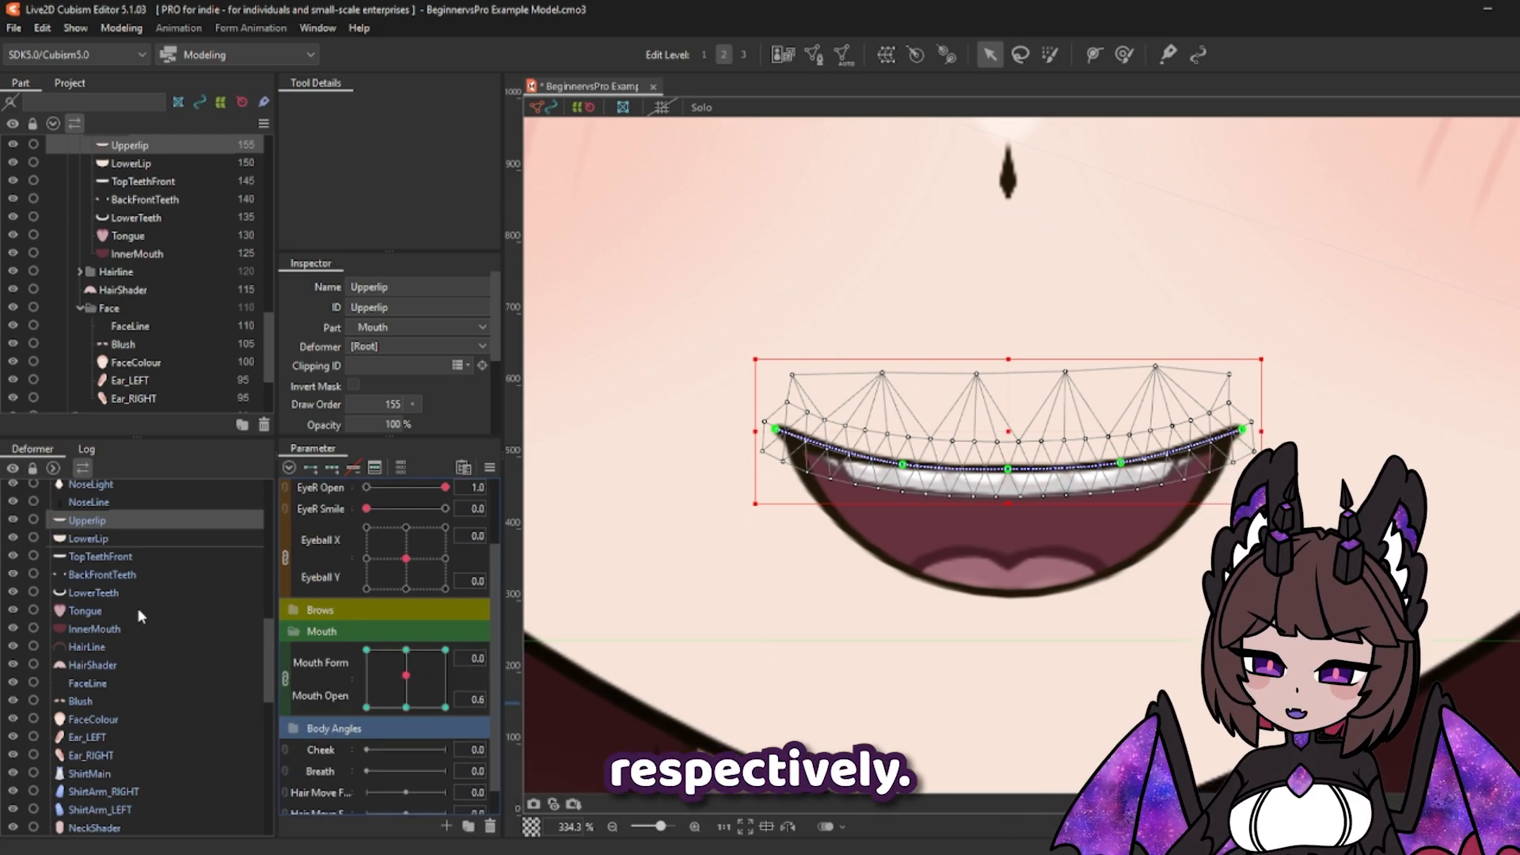
Step: Set Mouth Form and Mouth Open to 1.0 and move the upper lip's corners outward and down onto the lower lip
{"action": "left_click", "coordinate": [113, 539]}
{"action": "left_click_drag", "start_coordinate": [417, 682], "coordinate": [458, 622]}
{"action": "scroll", "coordinate": [1029, 519], "scroll_direction": "down", "scroll_amount": 2}
{"action": "scroll", "coordinate": [1083, 519], "scroll_direction": "up", "scroll_amount": 2}
{"action": "left_click", "coordinate": [771, 309]}
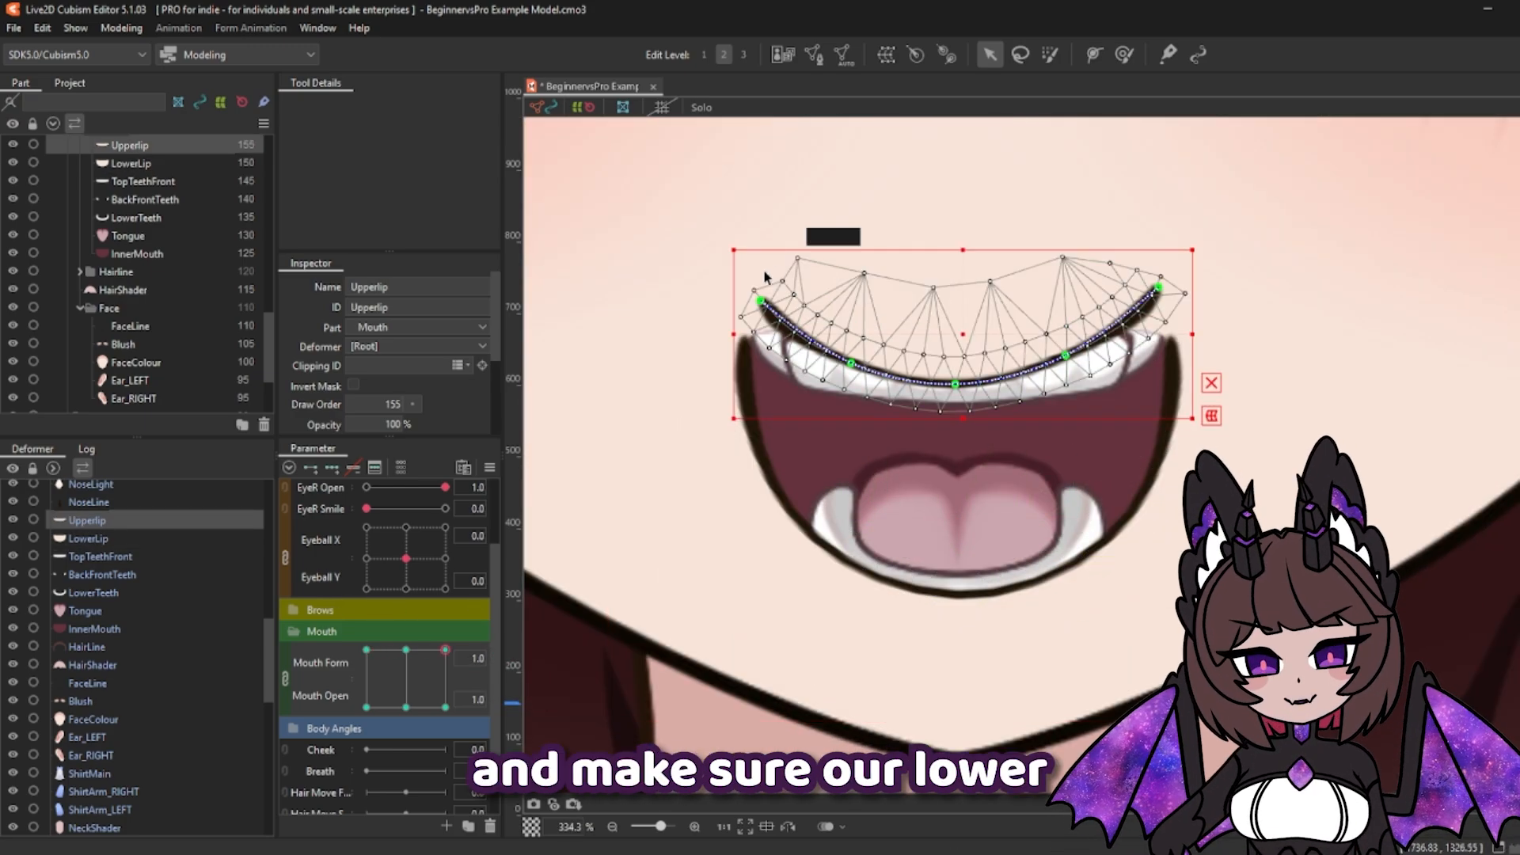
{"action": "left_click_drag", "start_coordinate": [765, 301], "coordinate": [749, 328]}
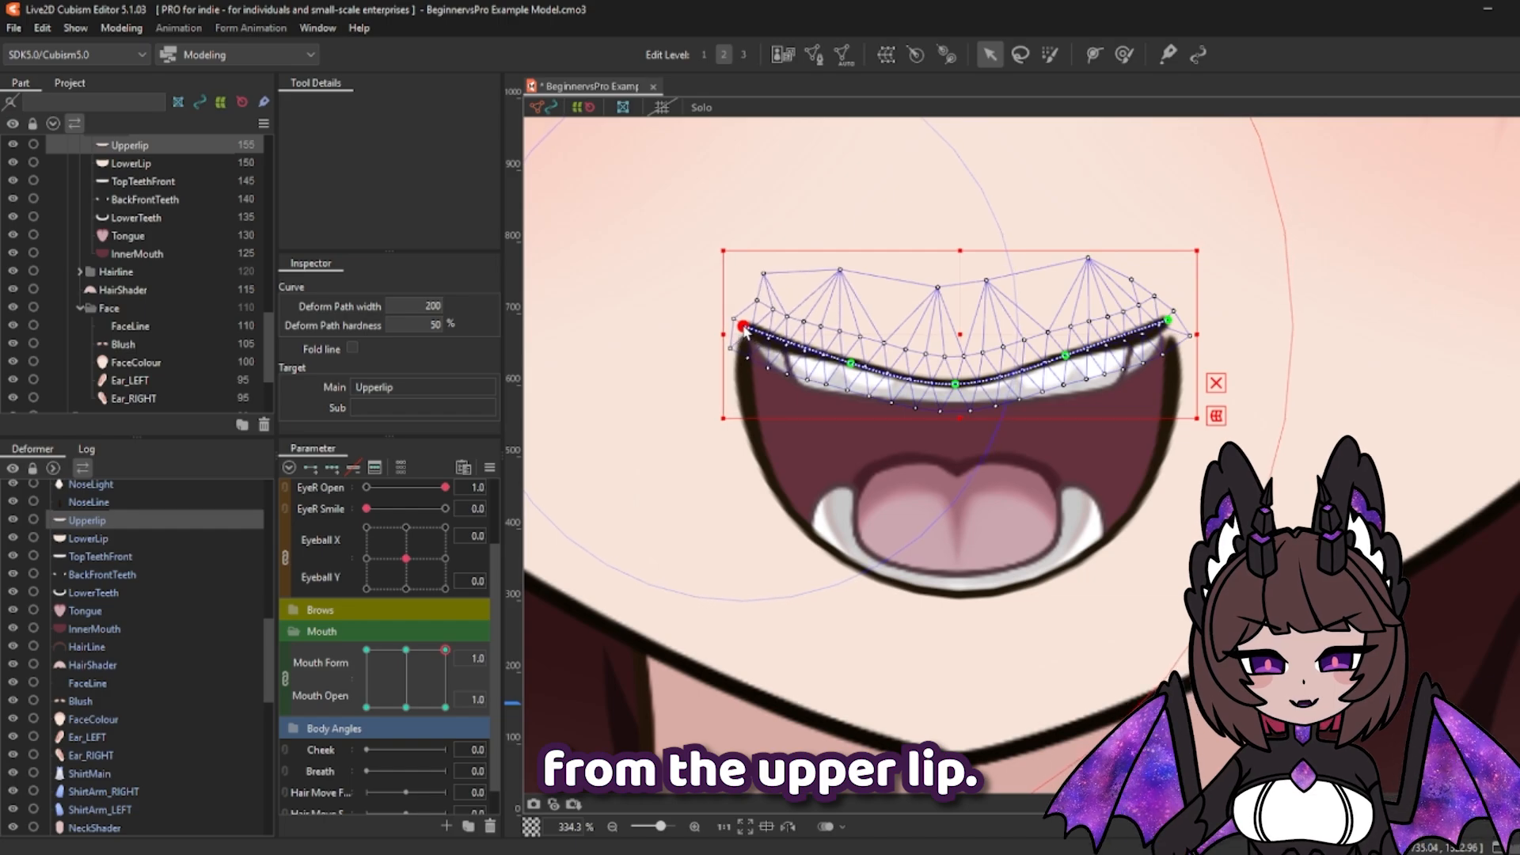
{"action": "left_click", "coordinate": [750, 329]}
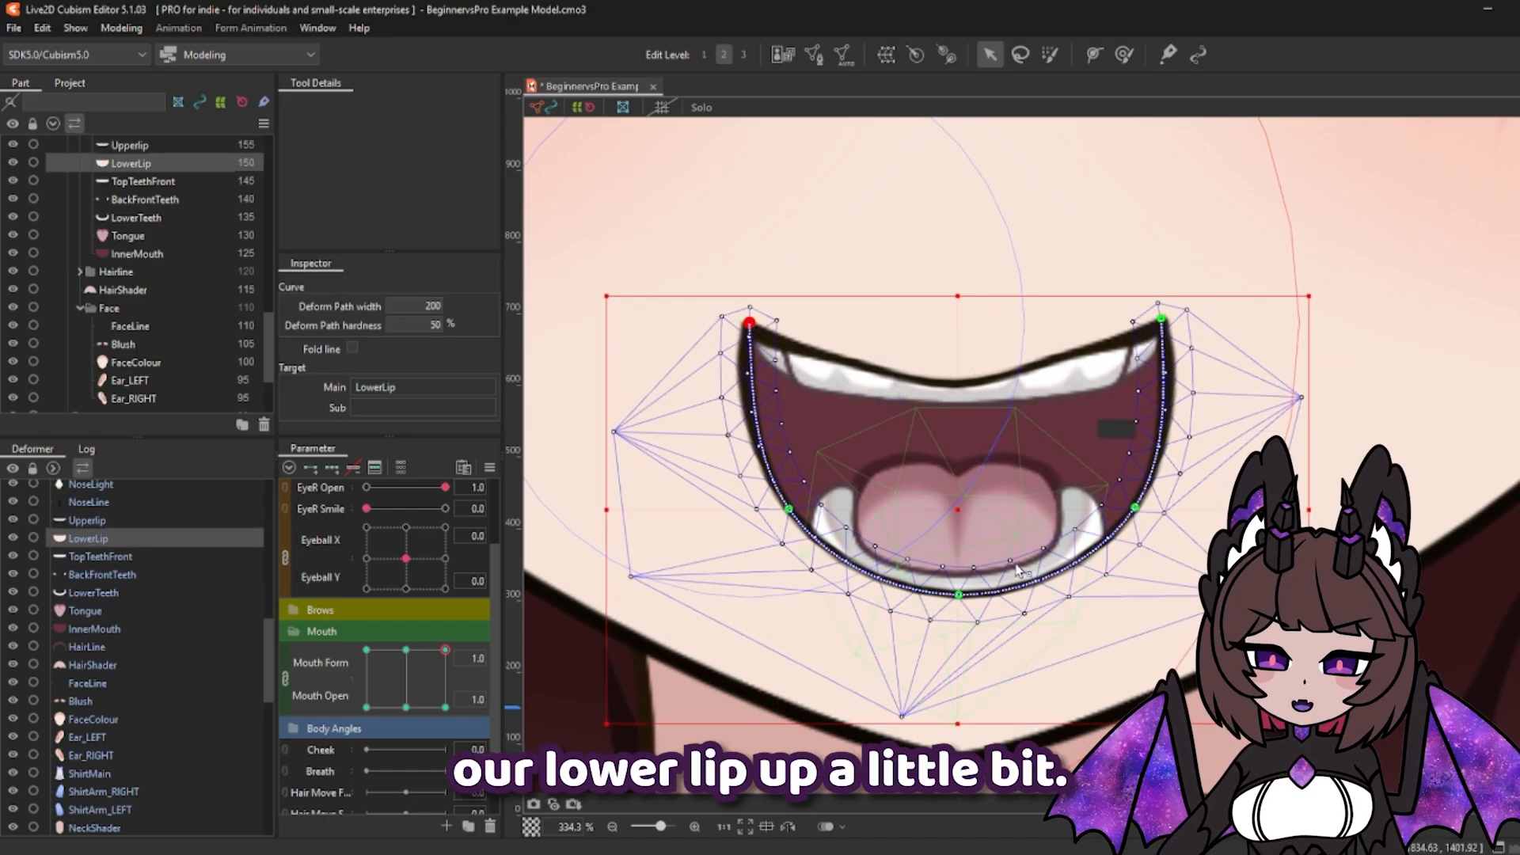
Step: Raise the lower lip's centre and sides slightly and refine the lip curve into a big open grin
{"action": "left_click_drag", "start_coordinate": [958, 593], "coordinate": [955, 565]}
{"action": "left_click_drag", "start_coordinate": [1136, 508], "coordinate": [1124, 493]}
{"action": "left_click_drag", "start_coordinate": [789, 509], "coordinate": [791, 498]}
{"action": "scroll", "coordinate": [747, 447], "scroll_direction": "down", "scroll_amount": 2}
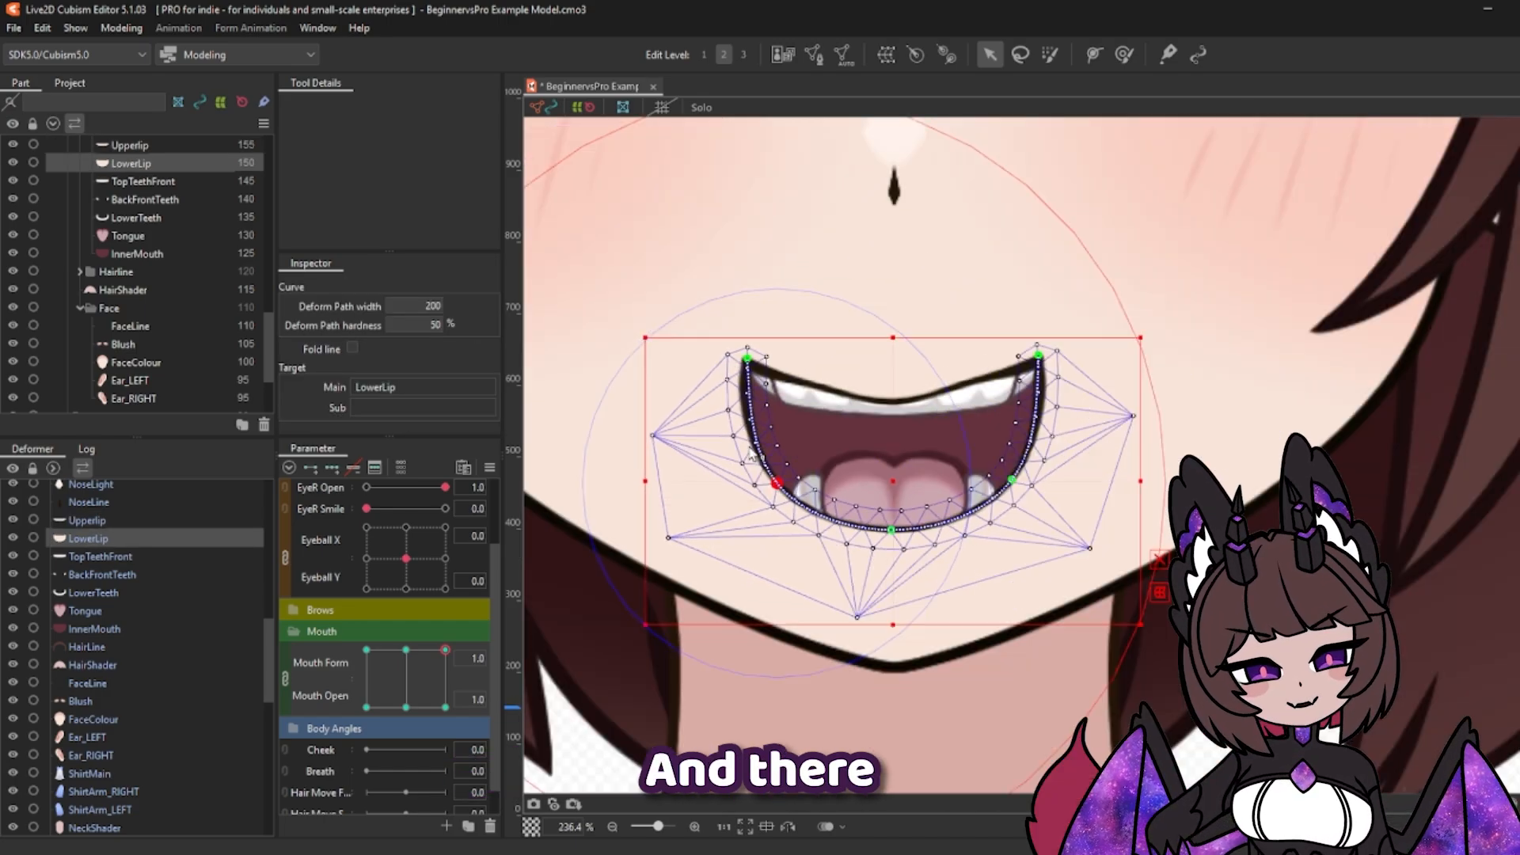
{"action": "scroll", "coordinate": [812, 285], "scroll_direction": "up", "scroll_amount": 2}
{"action": "left_click", "coordinate": [919, 447]}
{"action": "left_click_drag", "start_coordinate": [920, 451], "coordinate": [923, 441]}
{"action": "scroll", "coordinate": [899, 390], "scroll_direction": "down", "scroll_amount": 6}
{"action": "left_click", "coordinate": [1338, 325]}
{"action": "scroll", "coordinate": [982, 624], "scroll_direction": "up", "scroll_amount": 2}
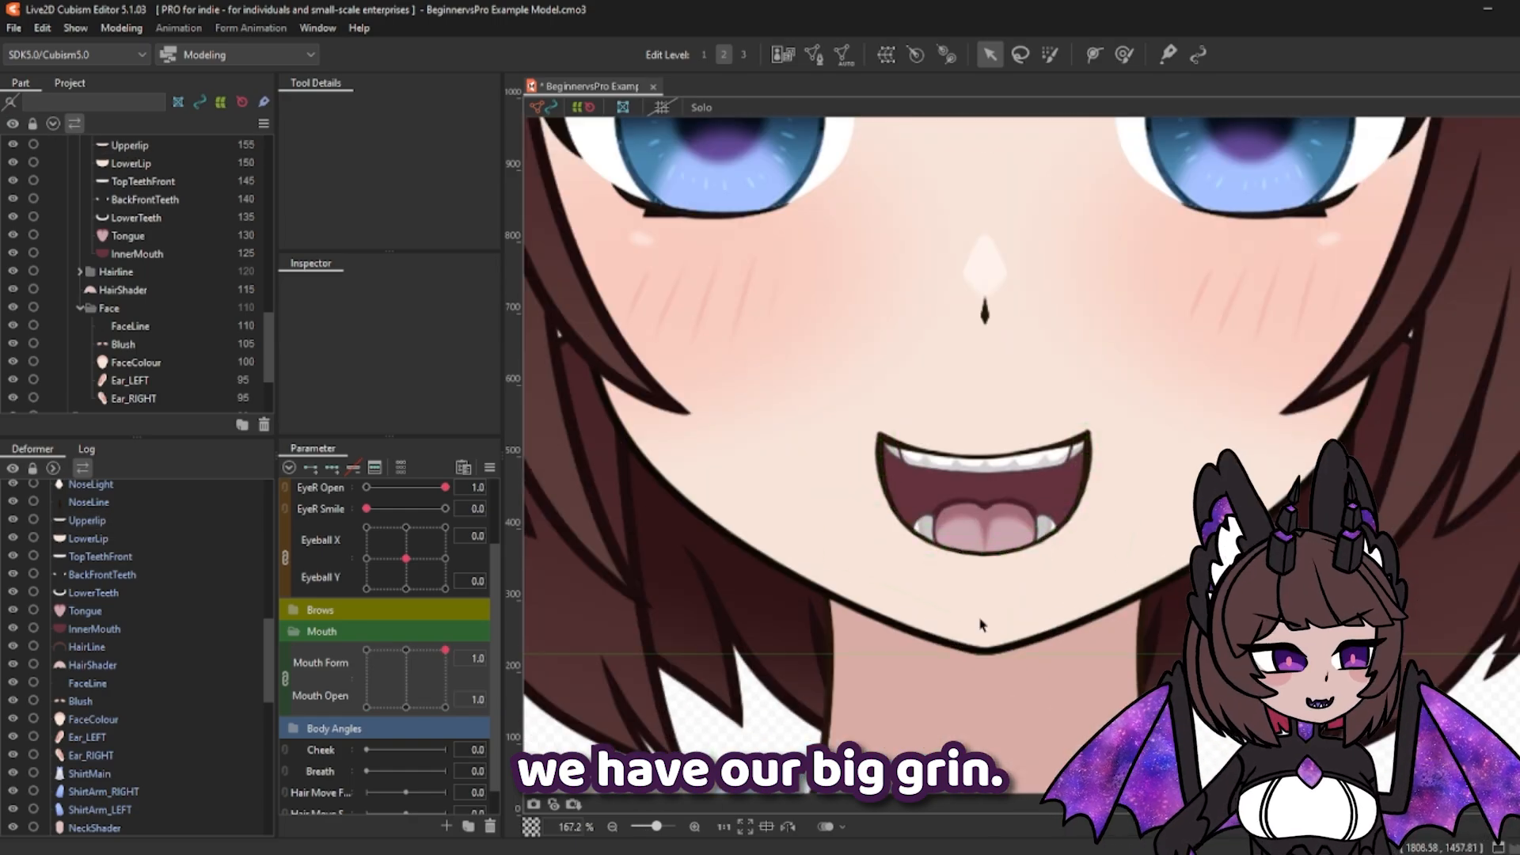
{"action": "scroll", "coordinate": [980, 625], "scroll_direction": "up", "scroll_amount": 4}
Step: Set Mouth Form to -1.0 with Mouth Open at 1.0 and pull both upper lip corners slightly inward
{"action": "left_click_drag", "start_coordinate": [440, 651], "coordinate": [367, 650]}
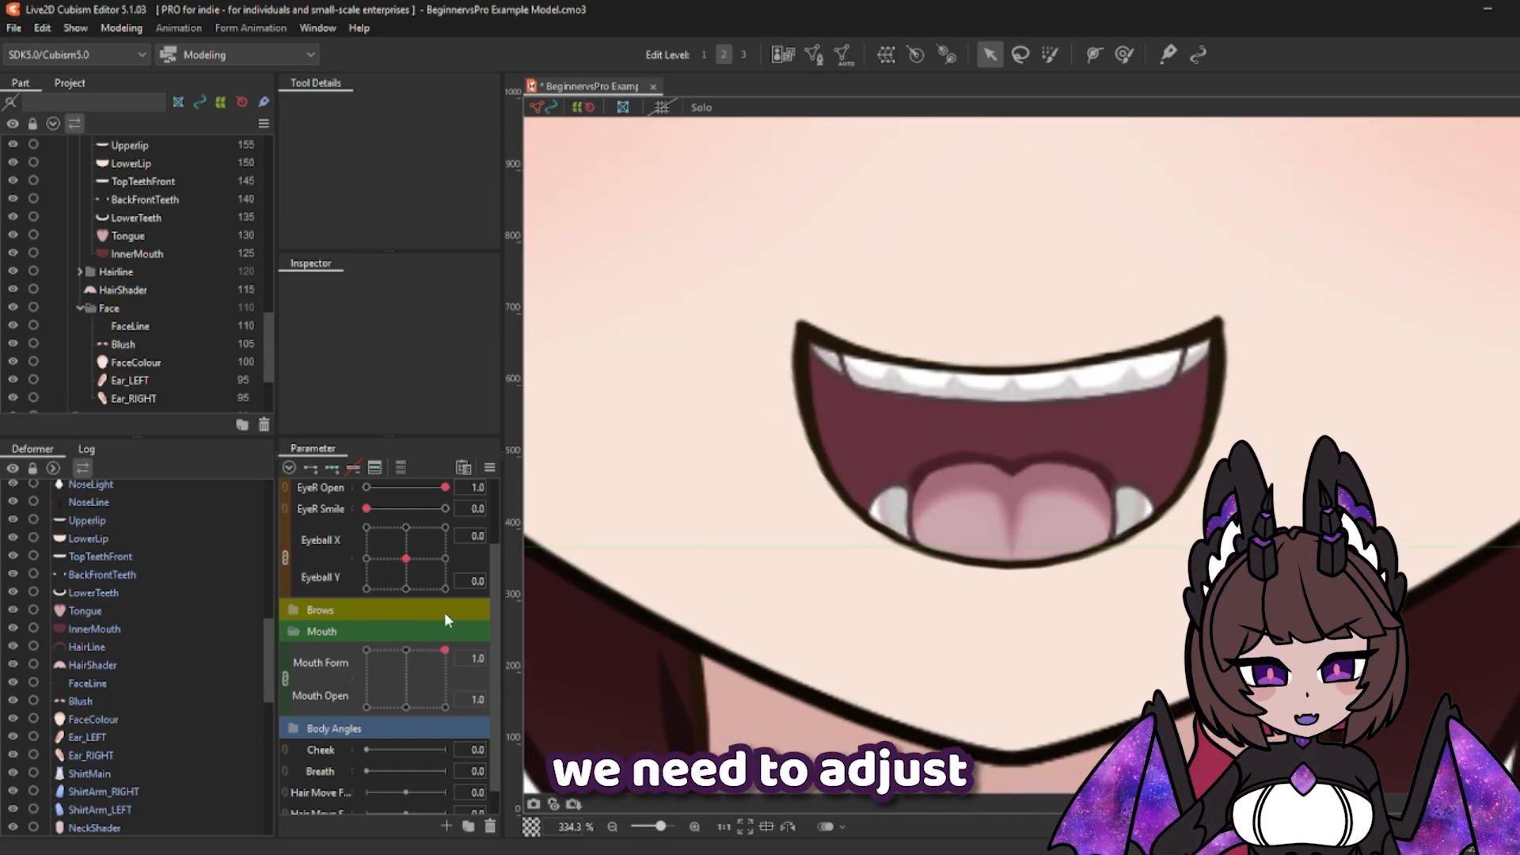
{"action": "left_click", "coordinate": [809, 423]}
{"action": "left_click_drag", "start_coordinate": [784, 428], "coordinate": [799, 431]}
{"action": "left_click_drag", "start_coordinate": [1243, 426], "coordinate": [1227, 435]}
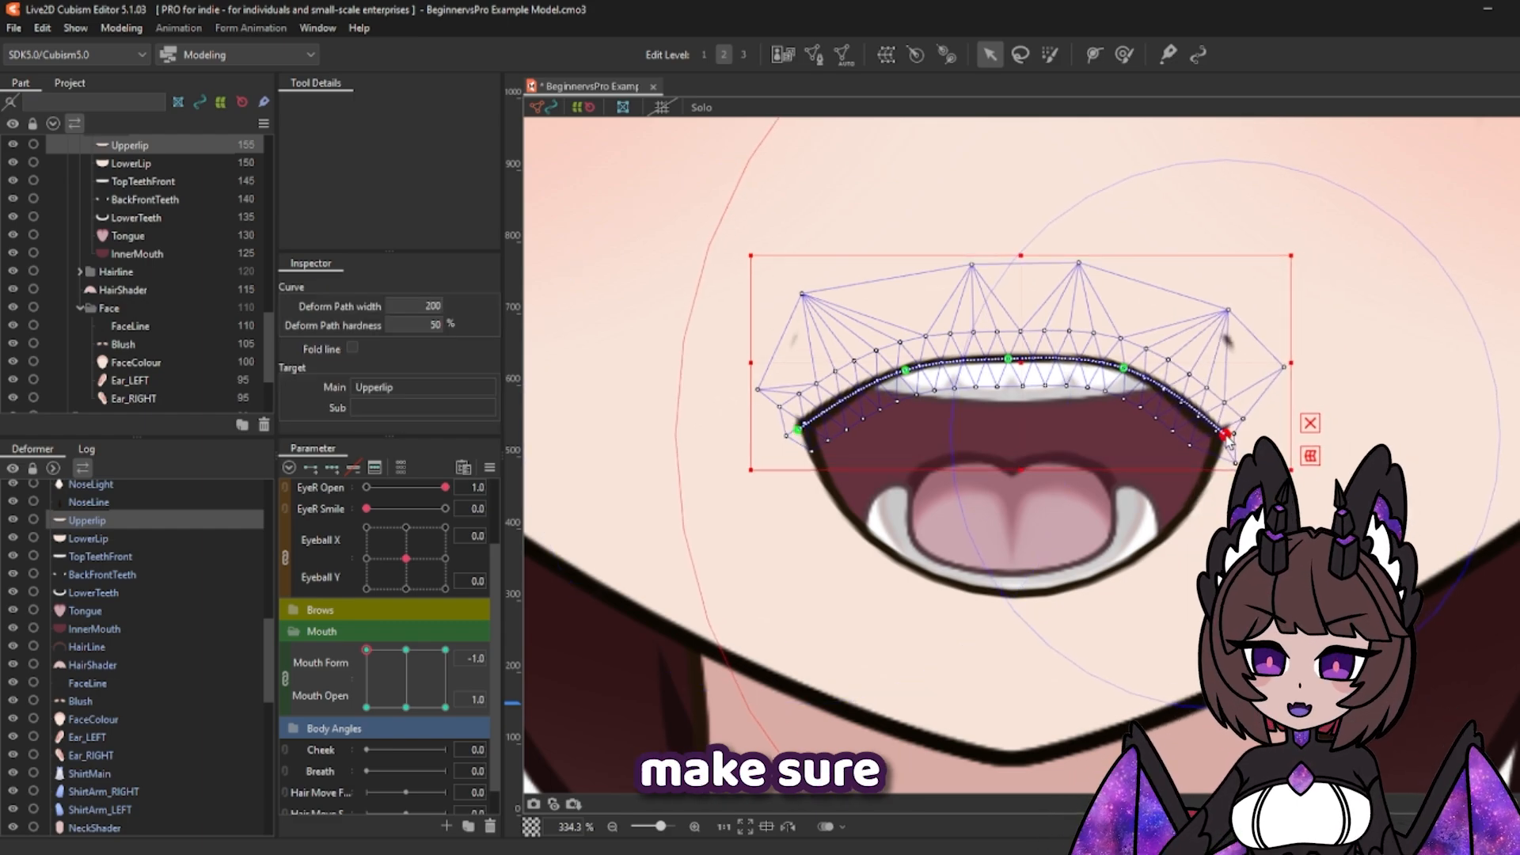
Step: Lower the lower lip's corners onto the upper lip's ends and raise its centre for a flatter, upset open mouth
{"action": "left_click", "coordinate": [1008, 599]}
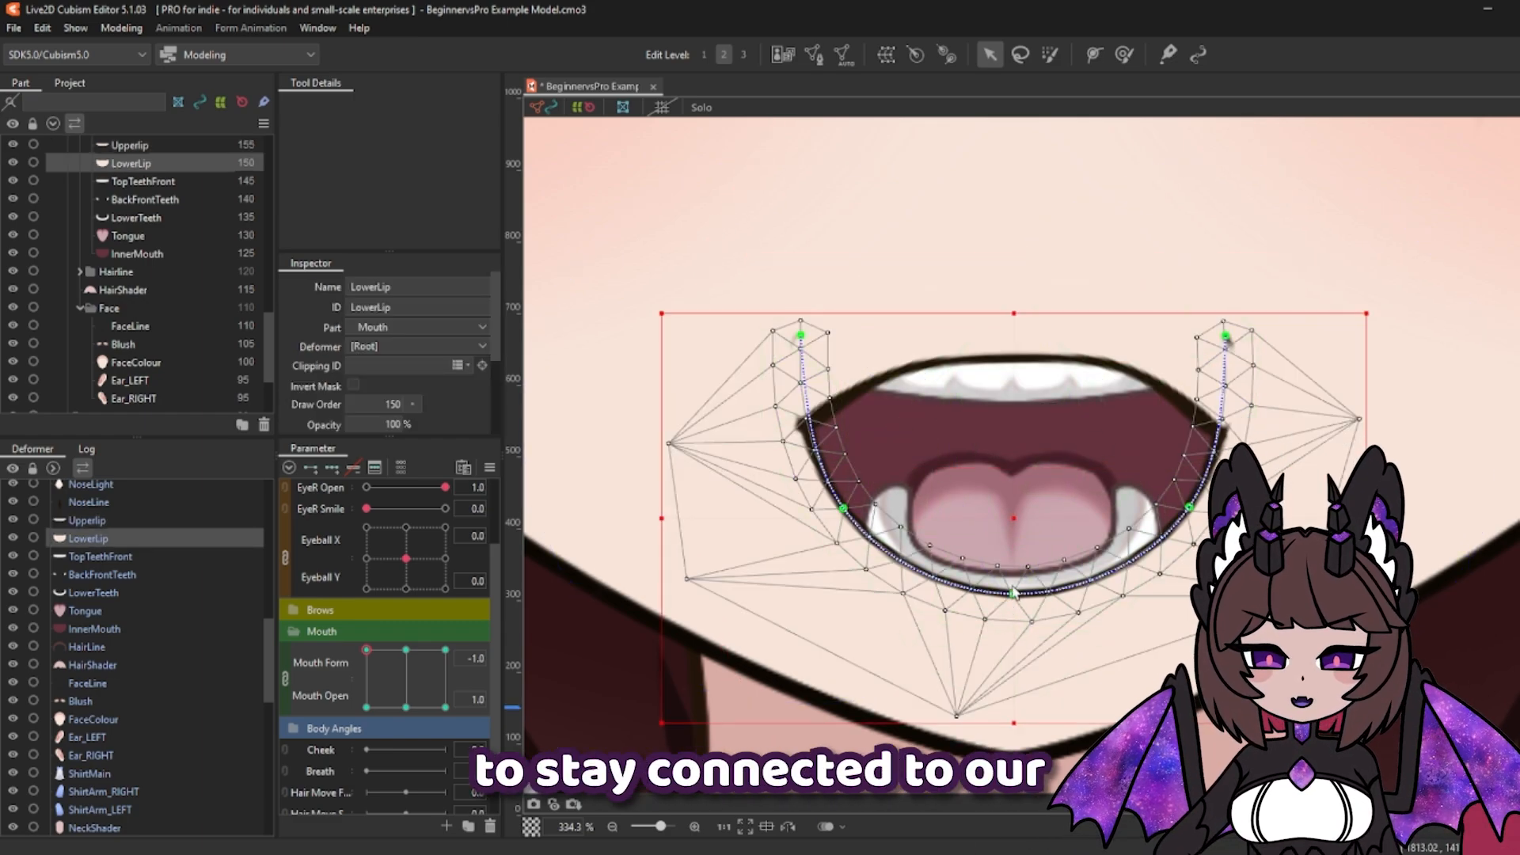
{"action": "left_click_drag", "start_coordinate": [796, 340], "coordinate": [808, 411]}
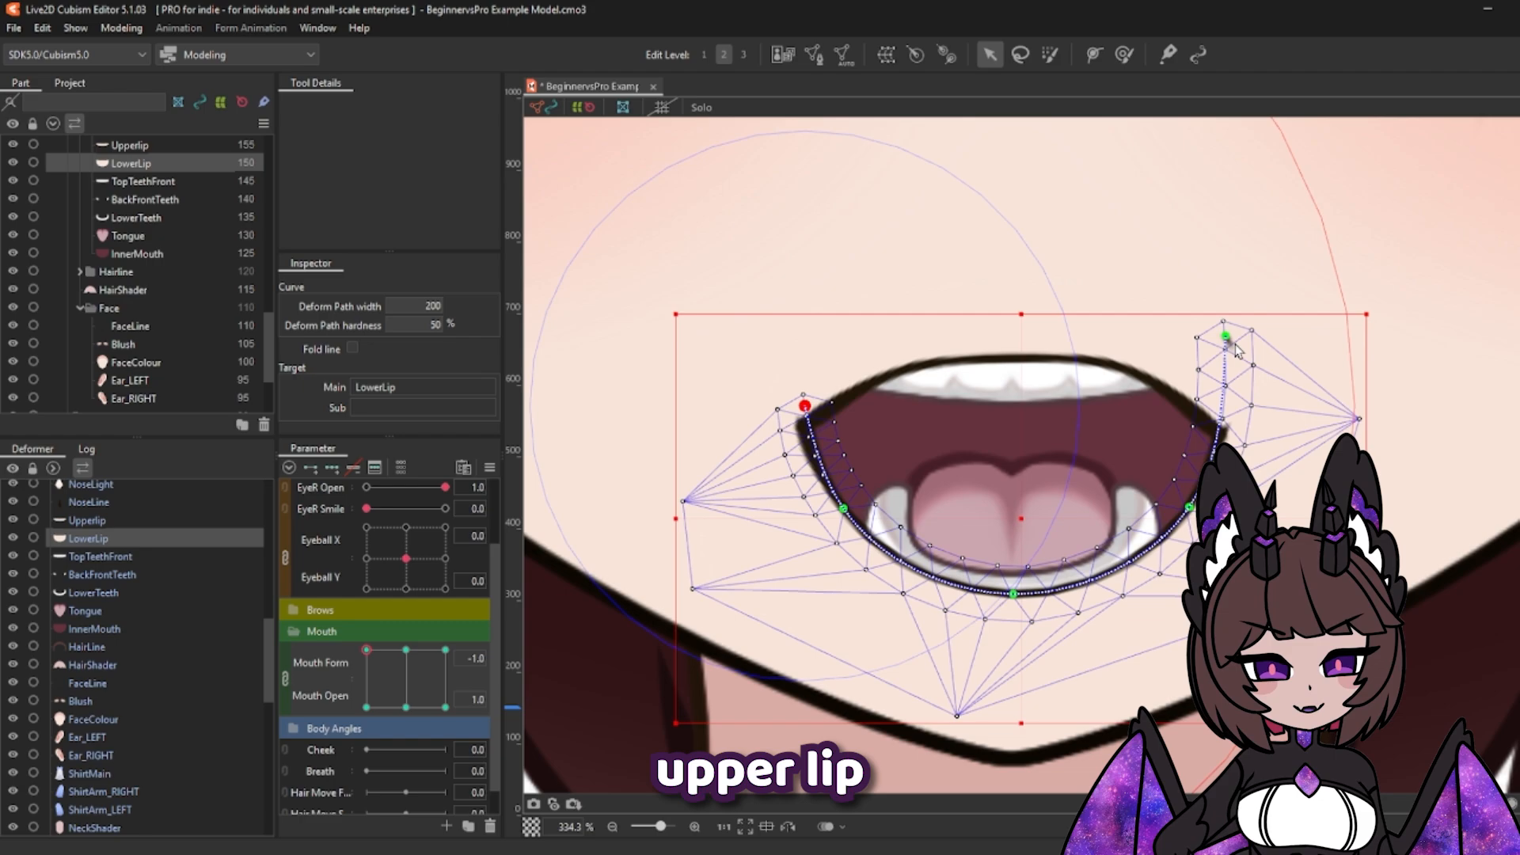
{"action": "left_click_drag", "start_coordinate": [1225, 336], "coordinate": [1218, 418]}
{"action": "left_click_drag", "start_coordinate": [1014, 593], "coordinate": [1012, 545]}
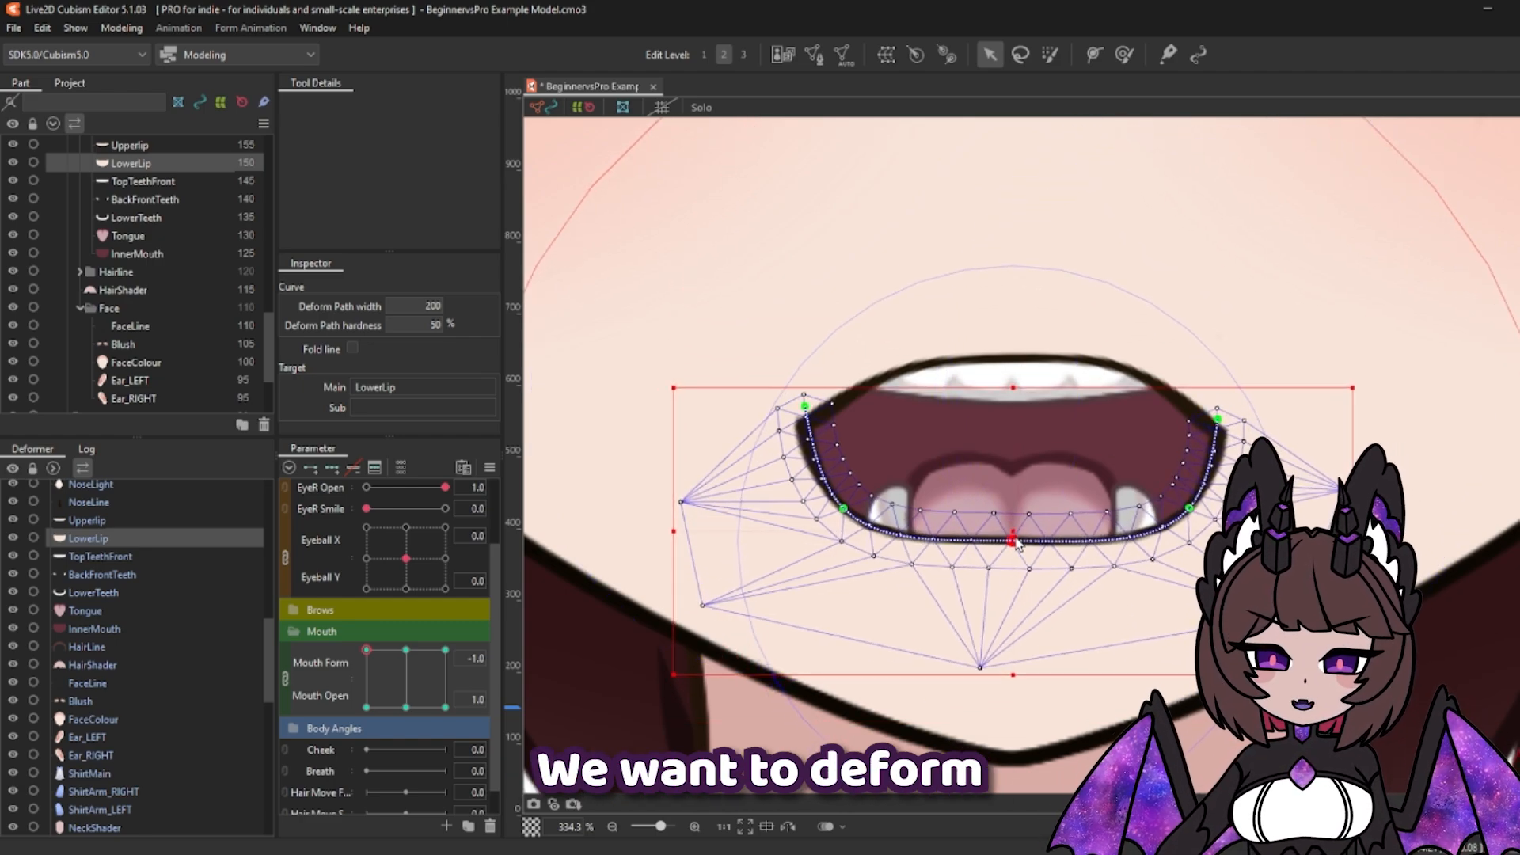
{"action": "left_click", "coordinate": [963, 347]}
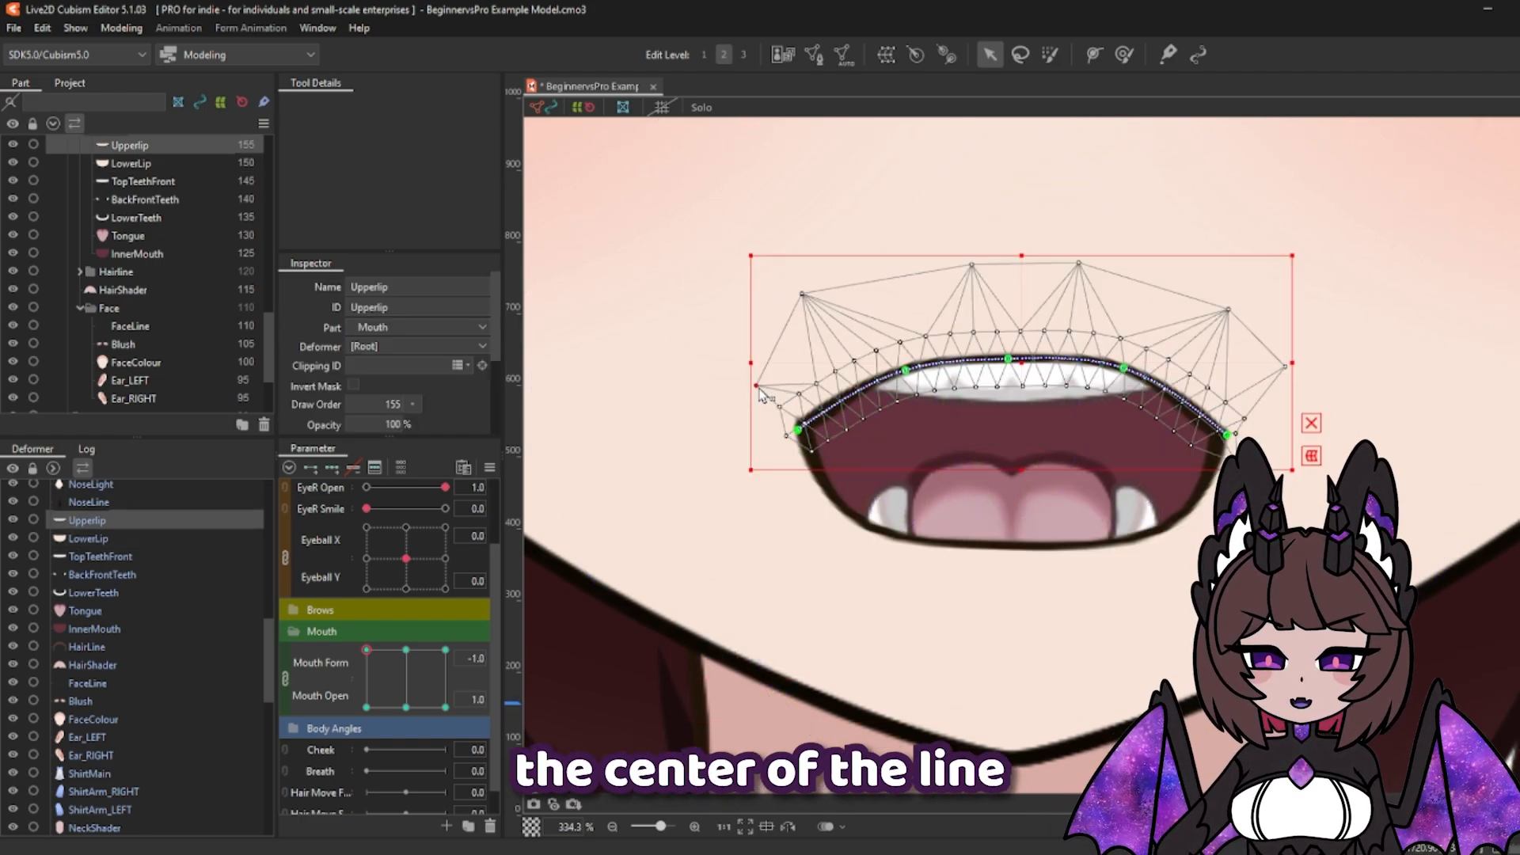
{"action": "scroll", "coordinate": [762, 396], "scroll_direction": "down", "scroll_amount": 3}
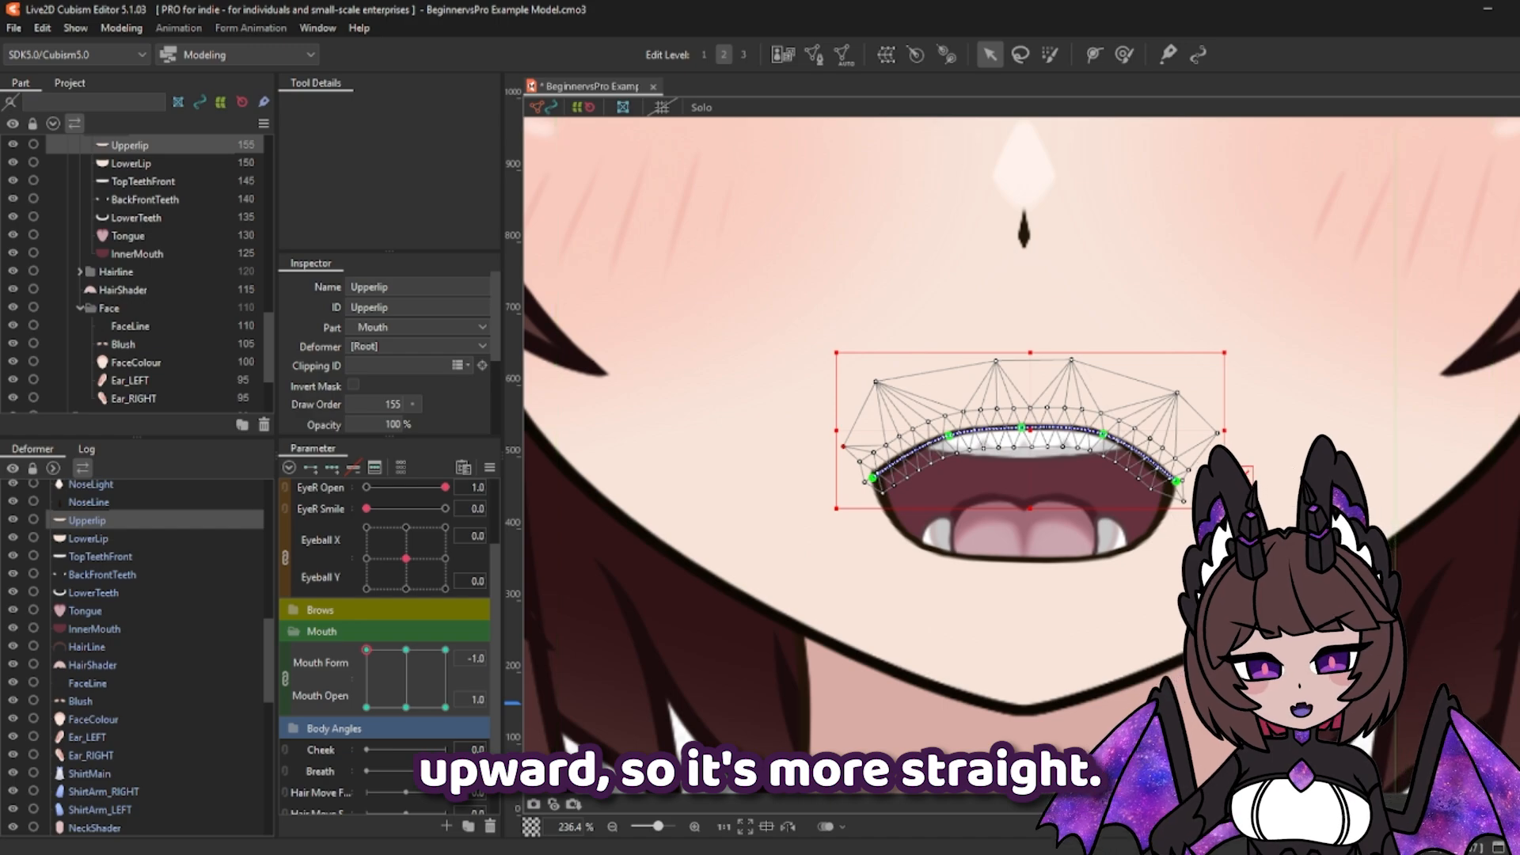
{"action": "left_click", "coordinate": [1449, 712]}
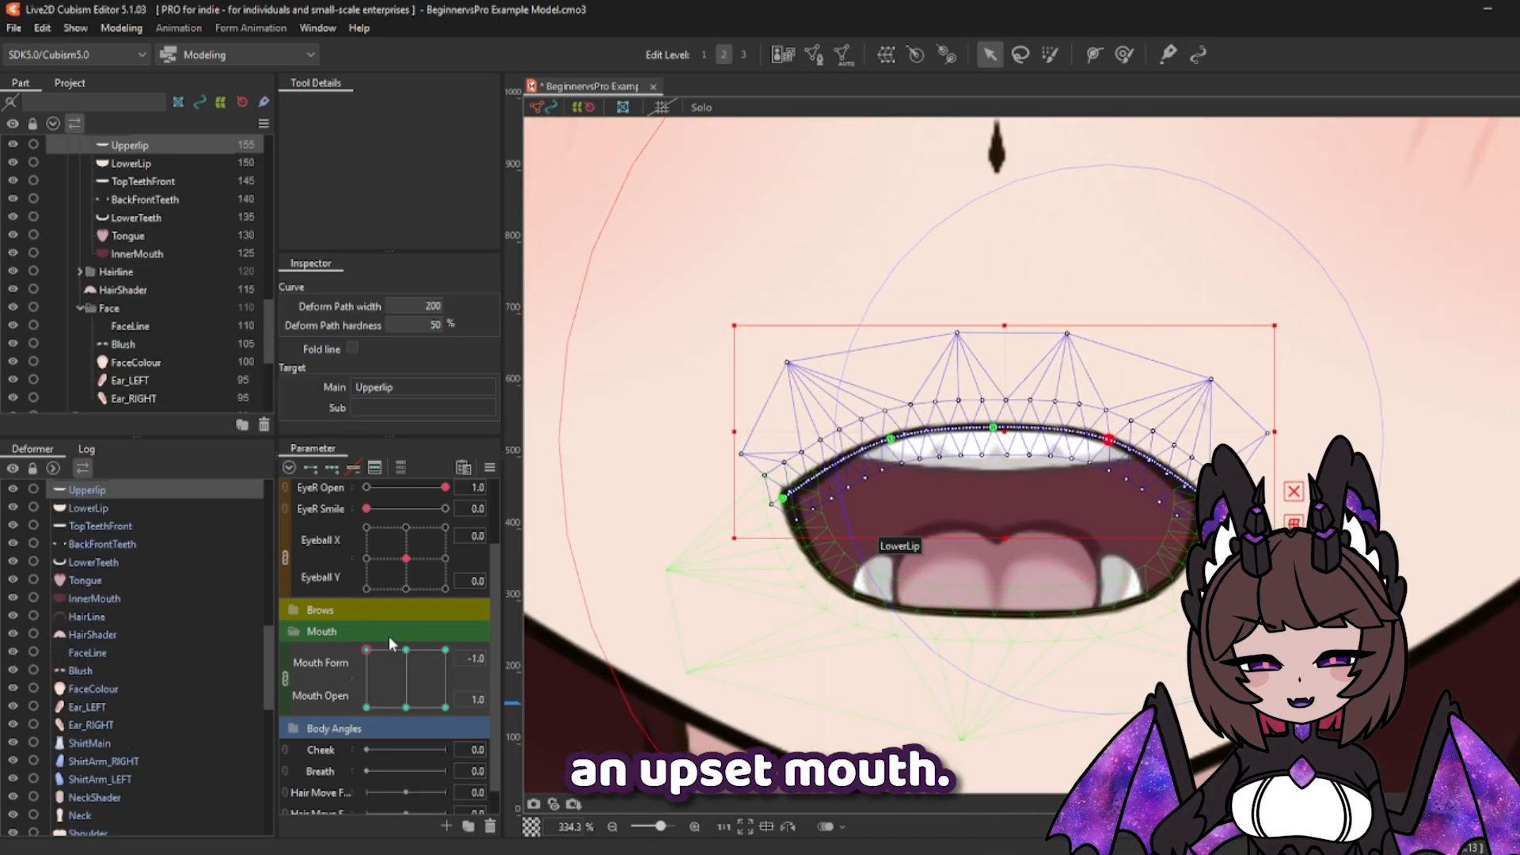
Step: Set Mouth Form to 0.0 and bend the upper lip into a narrow arch forming the top of an O shape
{"action": "left_click", "coordinate": [406, 651]}
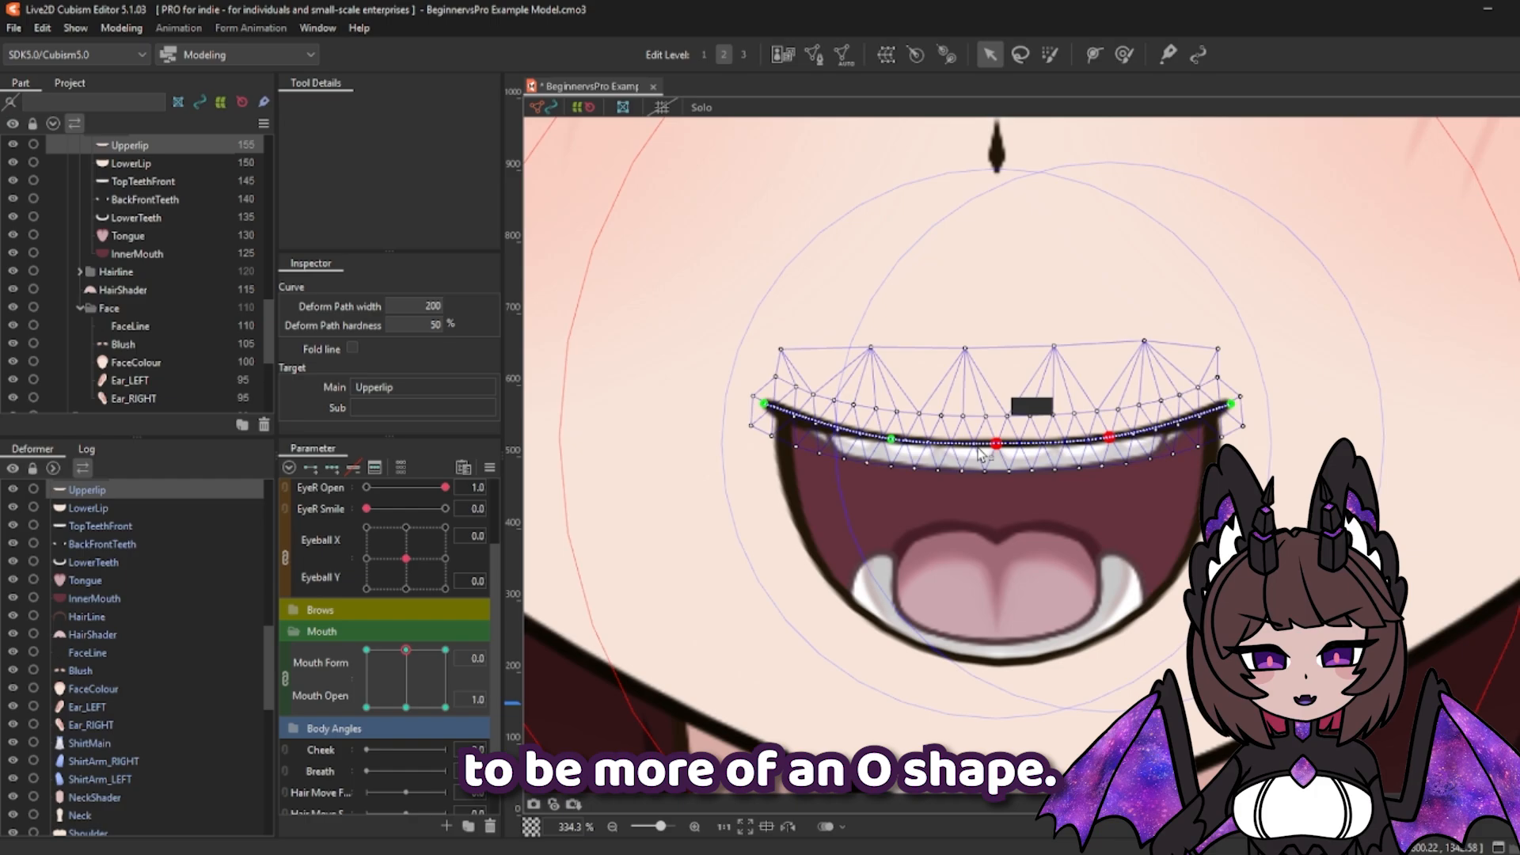
{"action": "left_click_drag", "start_coordinate": [996, 444], "coordinate": [997, 414]}
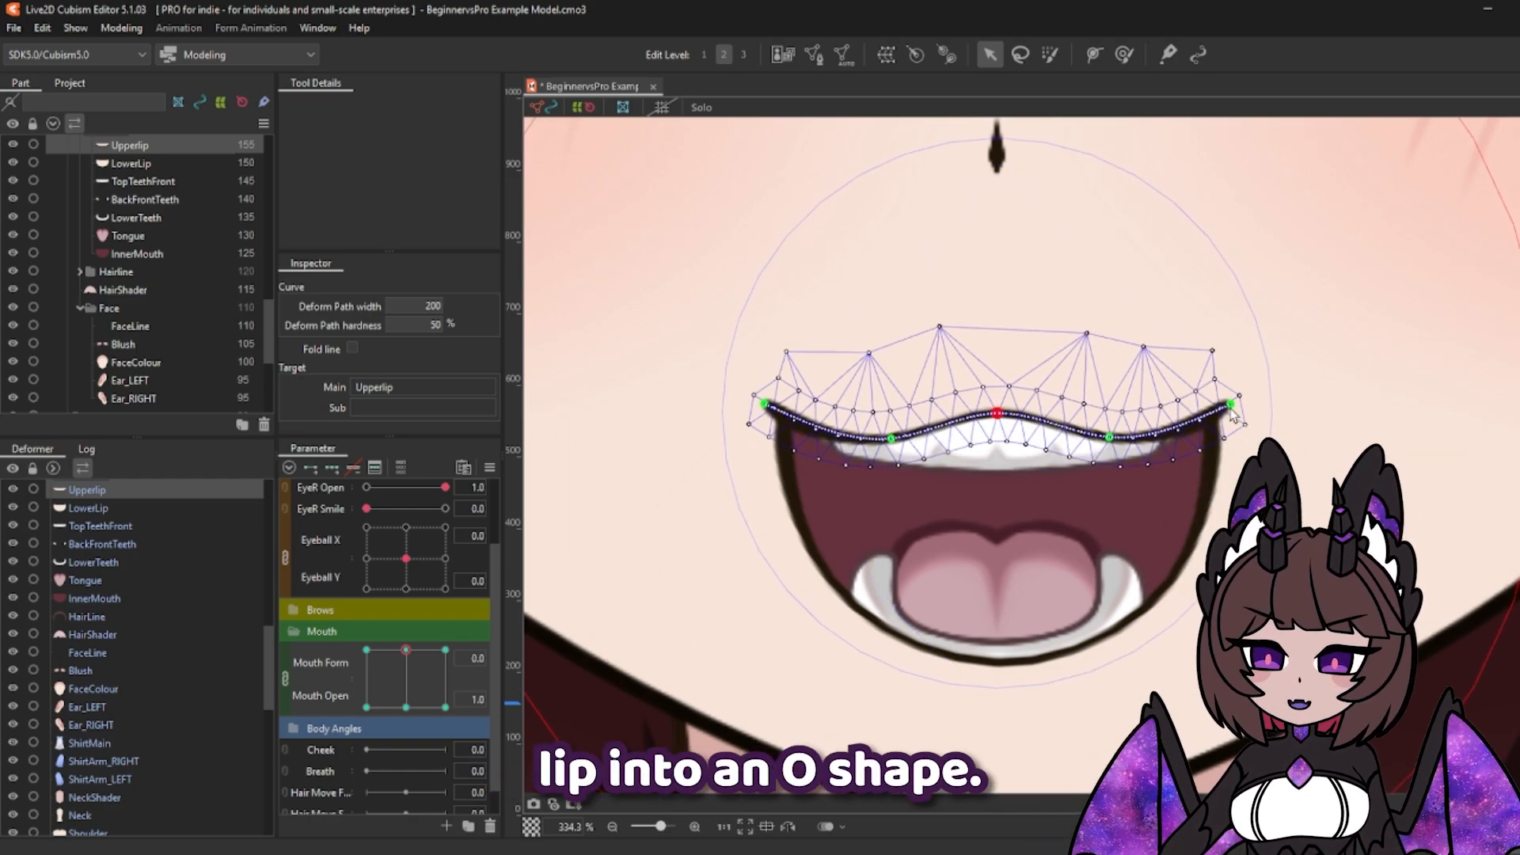
{"action": "left_click_drag", "start_coordinate": [1232, 405], "coordinate": [1149, 519]}
{"action": "left_click_drag", "start_coordinate": [765, 404], "coordinate": [851, 526]}
{"action": "left_click_drag", "start_coordinate": [891, 439], "coordinate": [917, 445]}
{"action": "left_click_drag", "start_coordinate": [1110, 438], "coordinate": [1094, 450]}
{"action": "left_click_drag", "start_coordinate": [1150, 518], "coordinate": [1155, 527]}
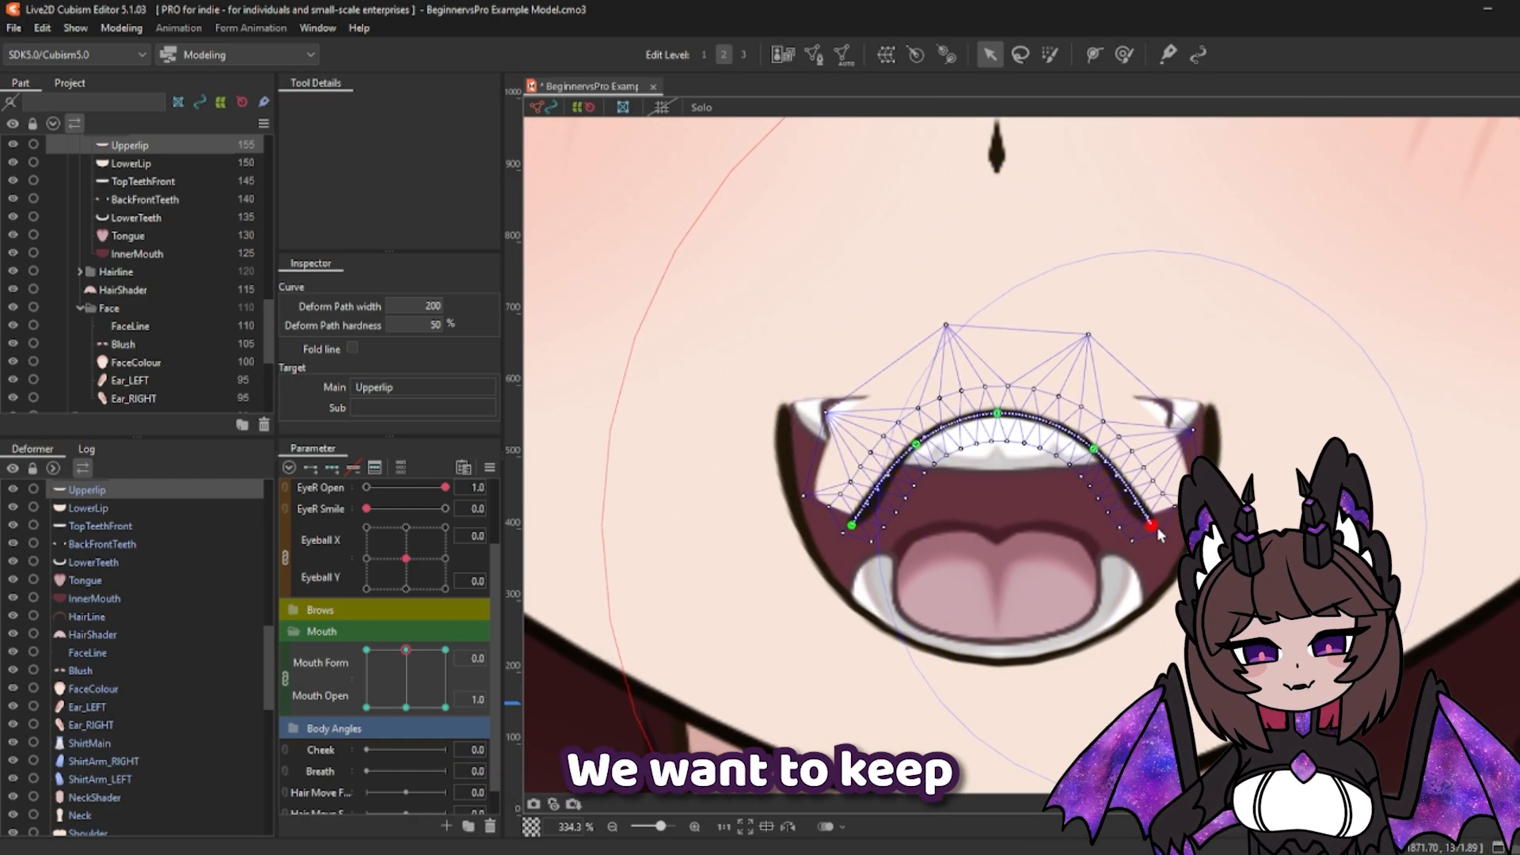
{"action": "left_click_drag", "start_coordinate": [852, 525], "coordinate": [864, 526]}
Step: Pull the lower lip's corners and sides inward to form the bottom of the O, meeting the upper lip about halfway down
{"action": "left_click", "coordinate": [1211, 411]}
{"action": "left_click_drag", "start_coordinate": [1211, 408], "coordinate": [1133, 500]}
{"action": "left_click_drag", "start_coordinate": [1167, 576], "coordinate": [1130, 586]}
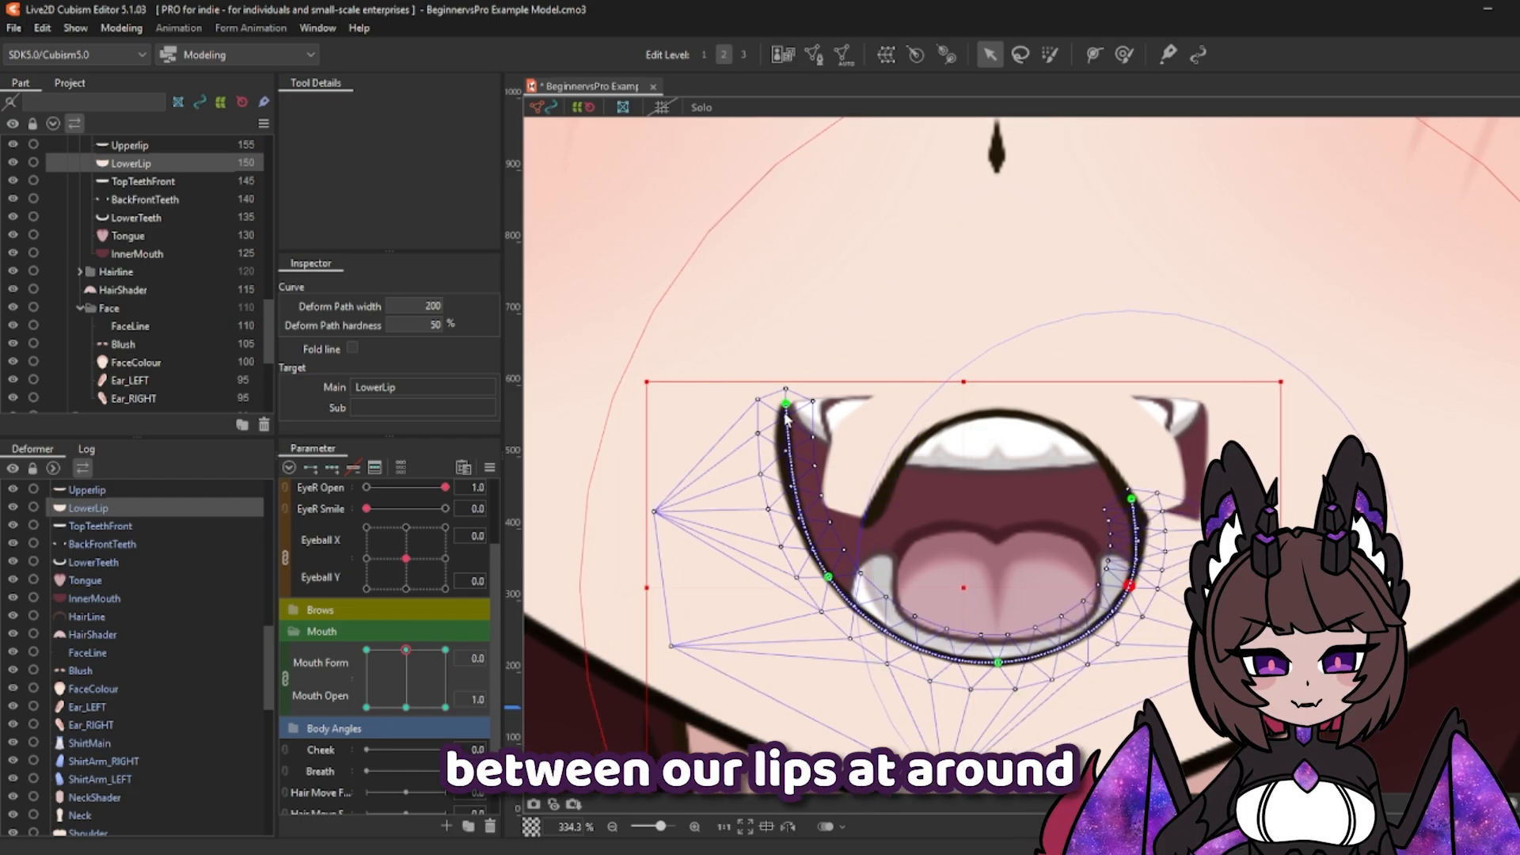
{"action": "left_click_drag", "start_coordinate": [787, 405], "coordinate": [880, 486]}
{"action": "left_click_drag", "start_coordinate": [828, 577], "coordinate": [868, 584]}
{"action": "left_click_drag", "start_coordinate": [881, 486], "coordinate": [890, 477]}
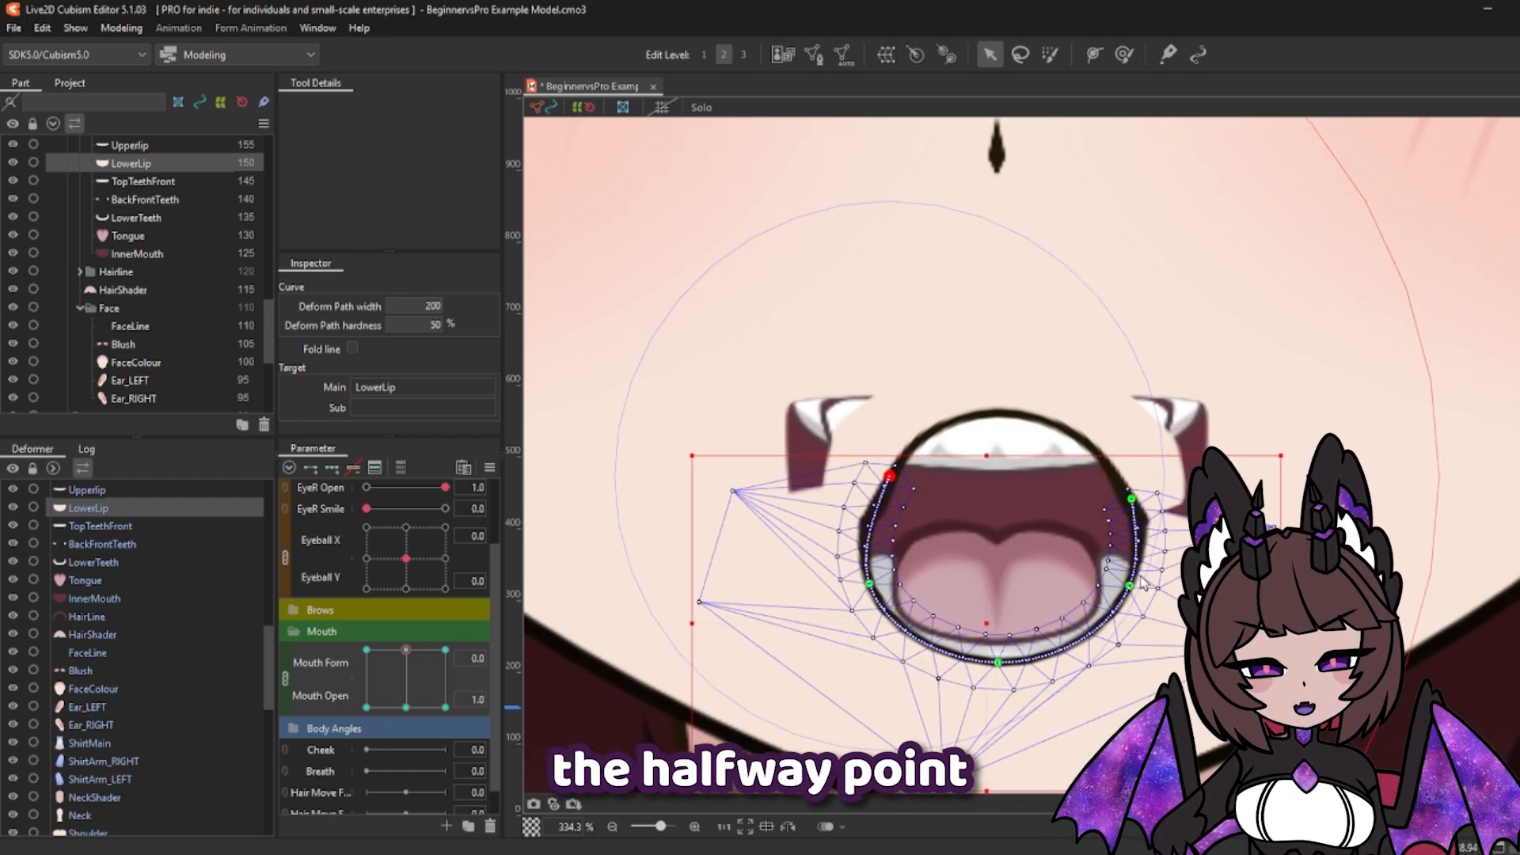
{"action": "left_click_drag", "start_coordinate": [1132, 499], "coordinate": [1121, 483]}
{"action": "left_click_drag", "start_coordinate": [1129, 586], "coordinate": [1130, 590]}
{"action": "left_click_drag", "start_coordinate": [869, 584], "coordinate": [869, 590]}
{"action": "left_click_drag", "start_coordinate": [890, 477], "coordinate": [877, 498]}
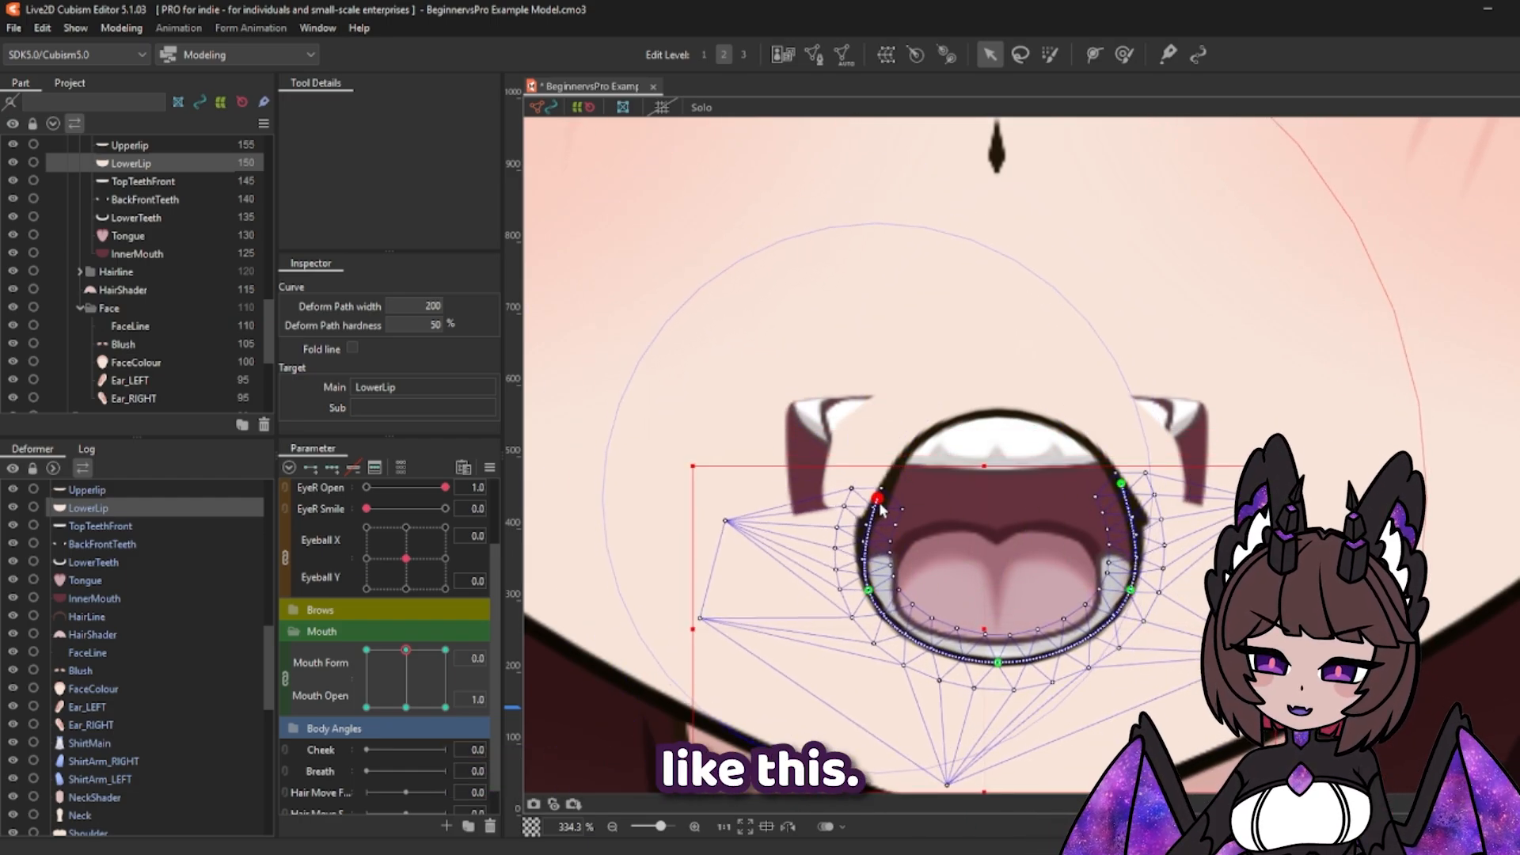
{"action": "left_click_drag", "start_coordinate": [1121, 483], "coordinate": [1130, 499]}
Step: Refine the upper lip's arch by raising its centre and side point and nudging a corner inward
{"action": "left_click", "coordinate": [901, 467]}
{"action": "left_click_drag", "start_coordinate": [908, 451], "coordinate": [911, 441]}
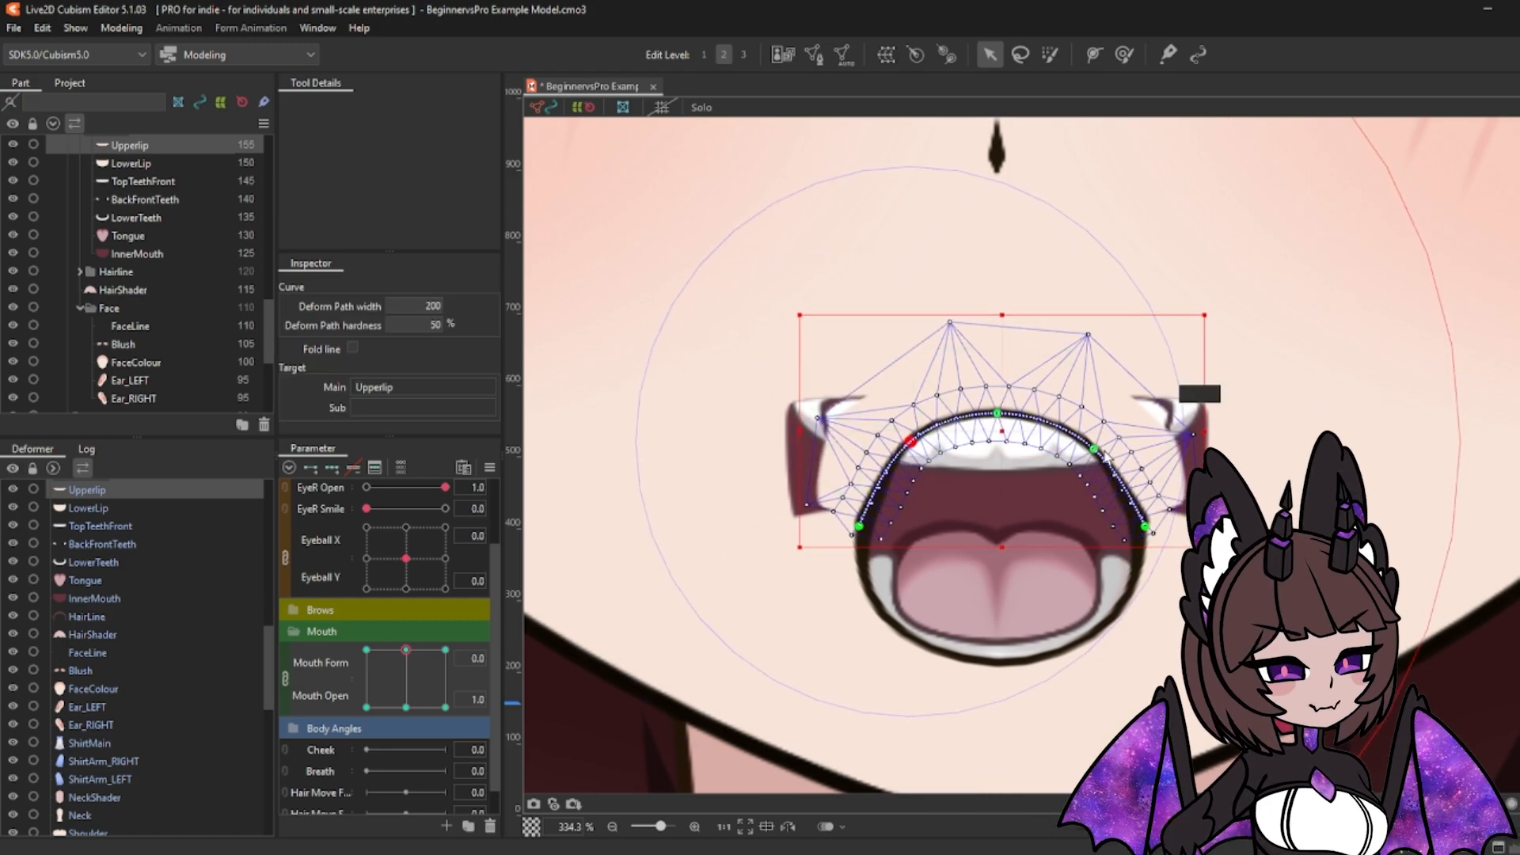
{"action": "left_click", "coordinate": [997, 414]}
{"action": "left_click_drag", "start_coordinate": [998, 413], "coordinate": [999, 402]}
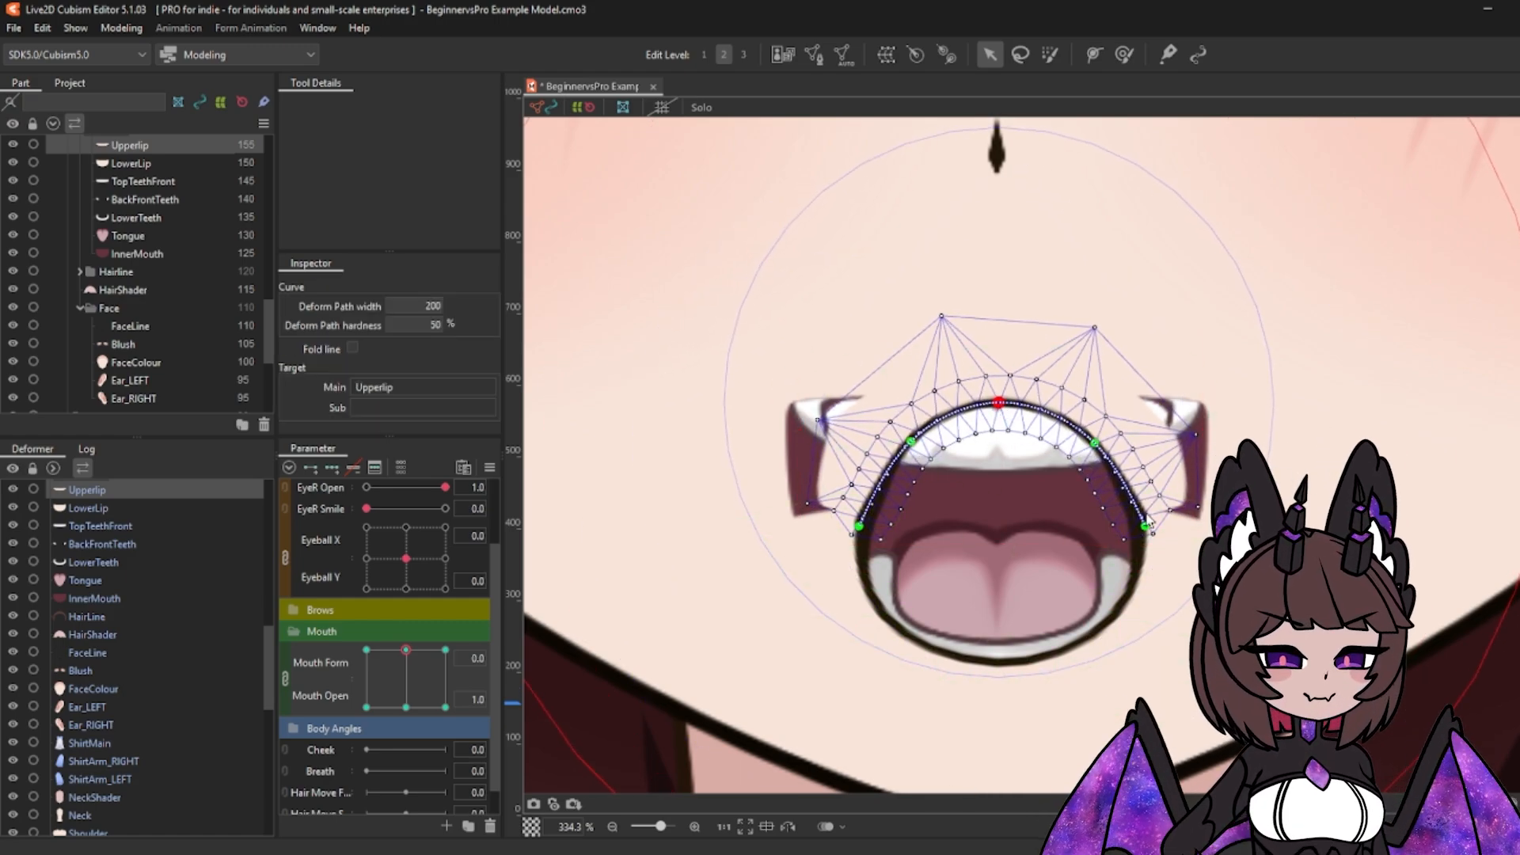
{"action": "left_click_drag", "start_coordinate": [1146, 525], "coordinate": [1142, 528]}
Step: Spread the outer mesh vertices of the O-shaped lips outward so the skin covers the exposed inner mouth
{"action": "left_click_drag", "start_coordinate": [819, 420], "coordinate": [761, 376]}
{"action": "left_click_drag", "start_coordinate": [807, 504], "coordinate": [709, 556]}
{"action": "left_click_drag", "start_coordinate": [761, 376], "coordinate": [731, 343]}
{"action": "left_click_drag", "start_coordinate": [1196, 438], "coordinate": [1256, 383]}
{"action": "left_click_drag", "start_coordinate": [1197, 512], "coordinate": [1246, 561]}
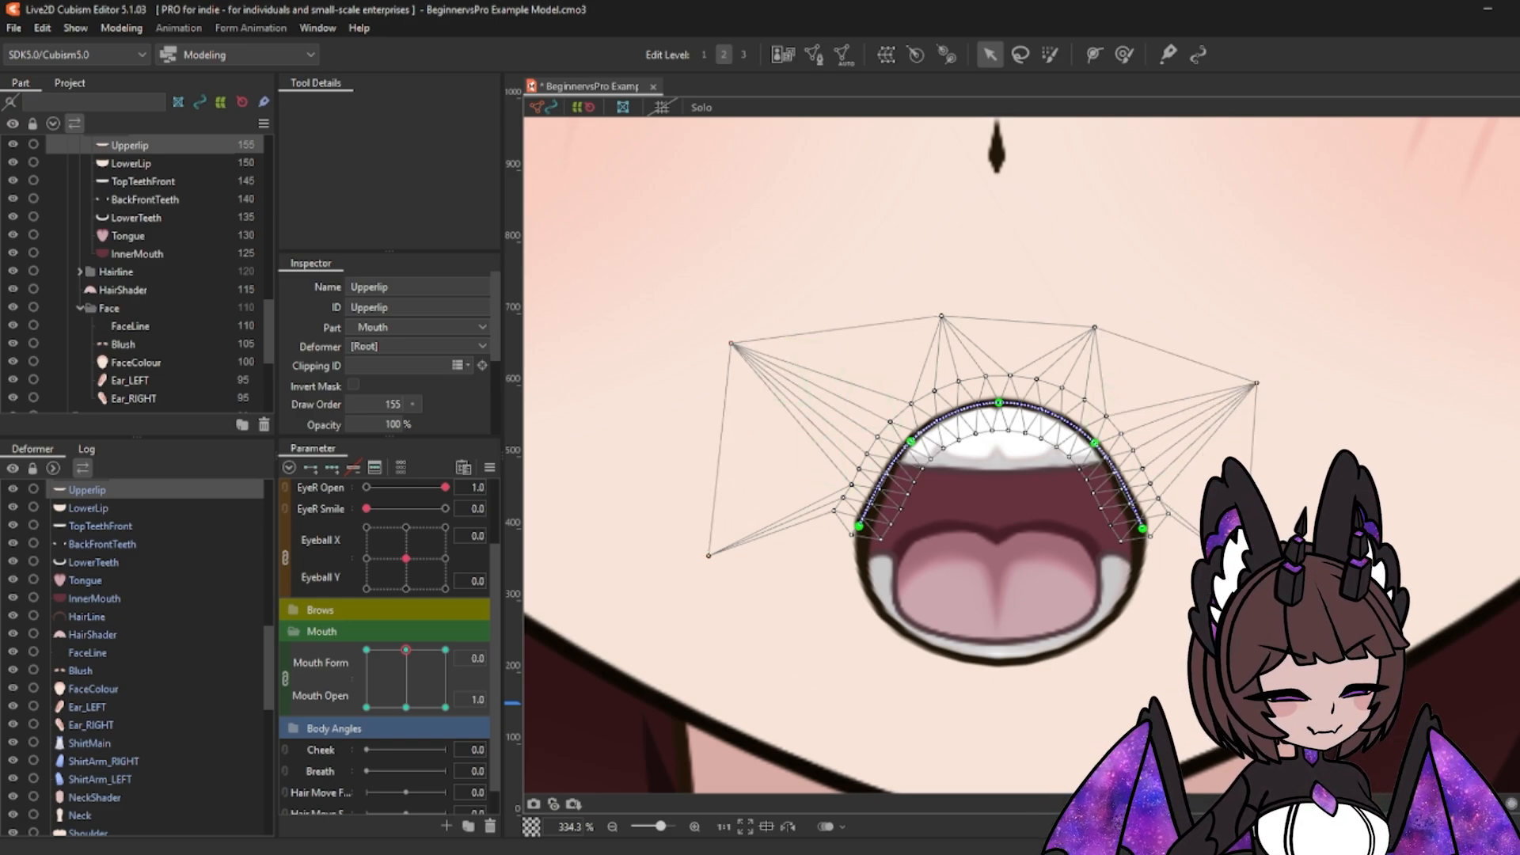
{"action": "left_click", "coordinate": [1441, 661]}
{"action": "left_click", "coordinate": [836, 563]}
{"action": "left_click_drag", "start_coordinate": [732, 509], "coordinate": [732, 466]}
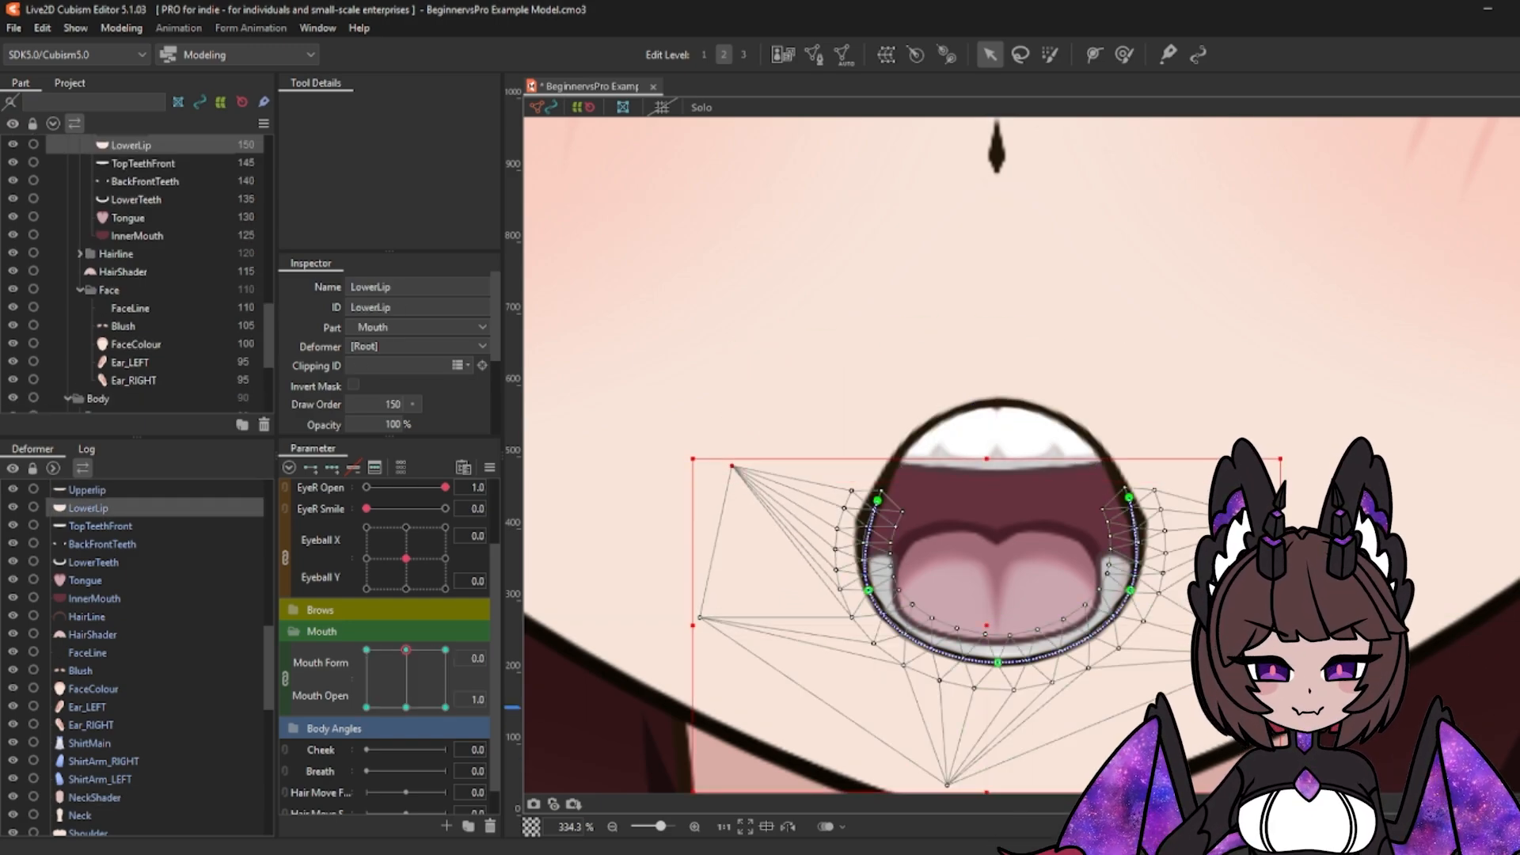
{"action": "left_click", "coordinate": [740, 686]}
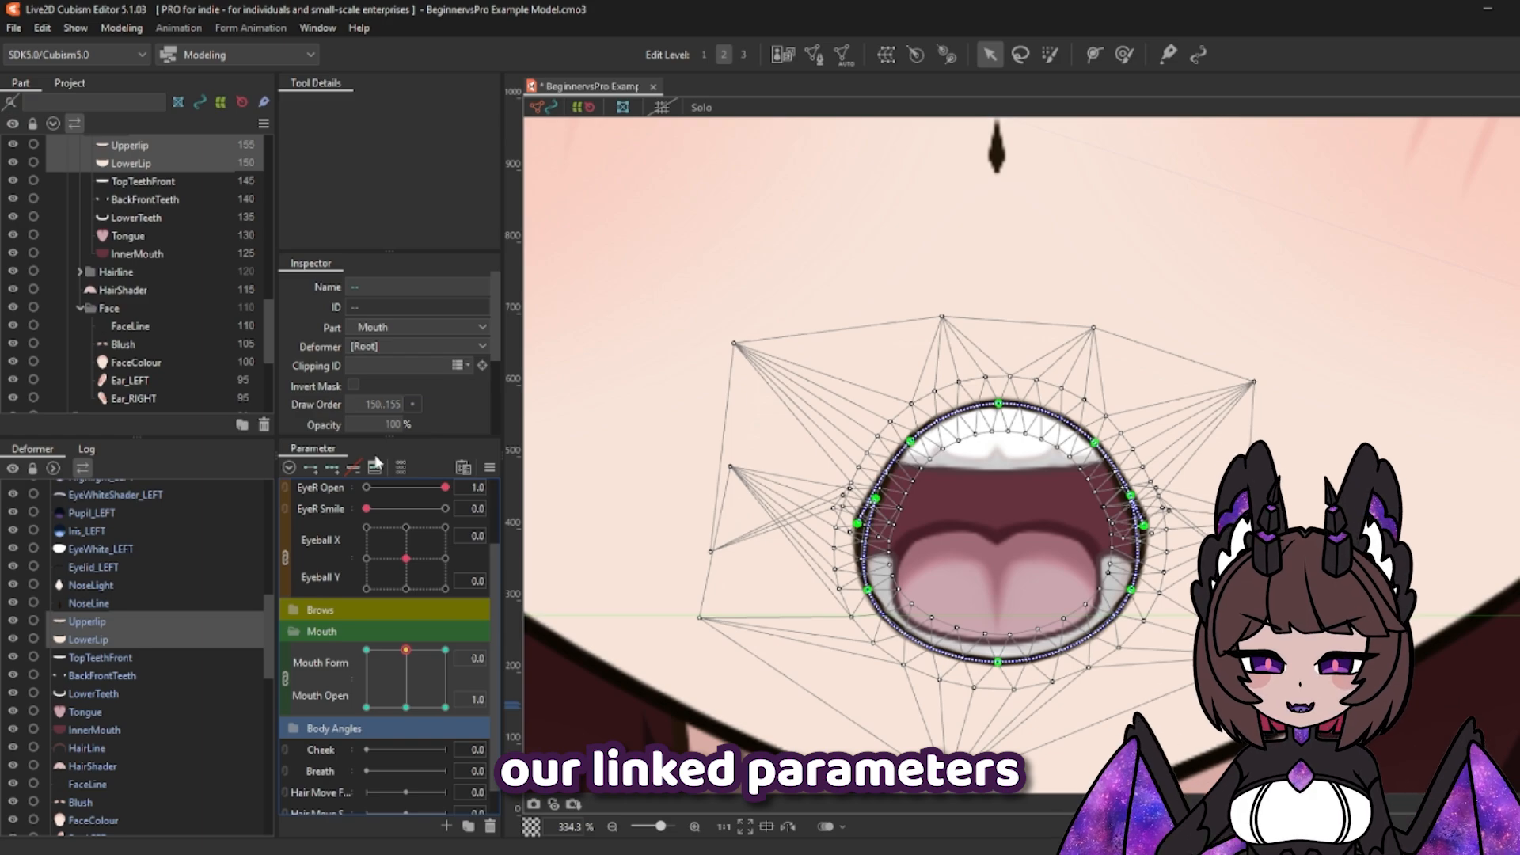
Step: Add three keyforms to Mouth Open for both lips, and set Mouth Open to 0.5 and Mouth Form to 1.0
{"action": "left_click", "coordinate": [330, 469]}
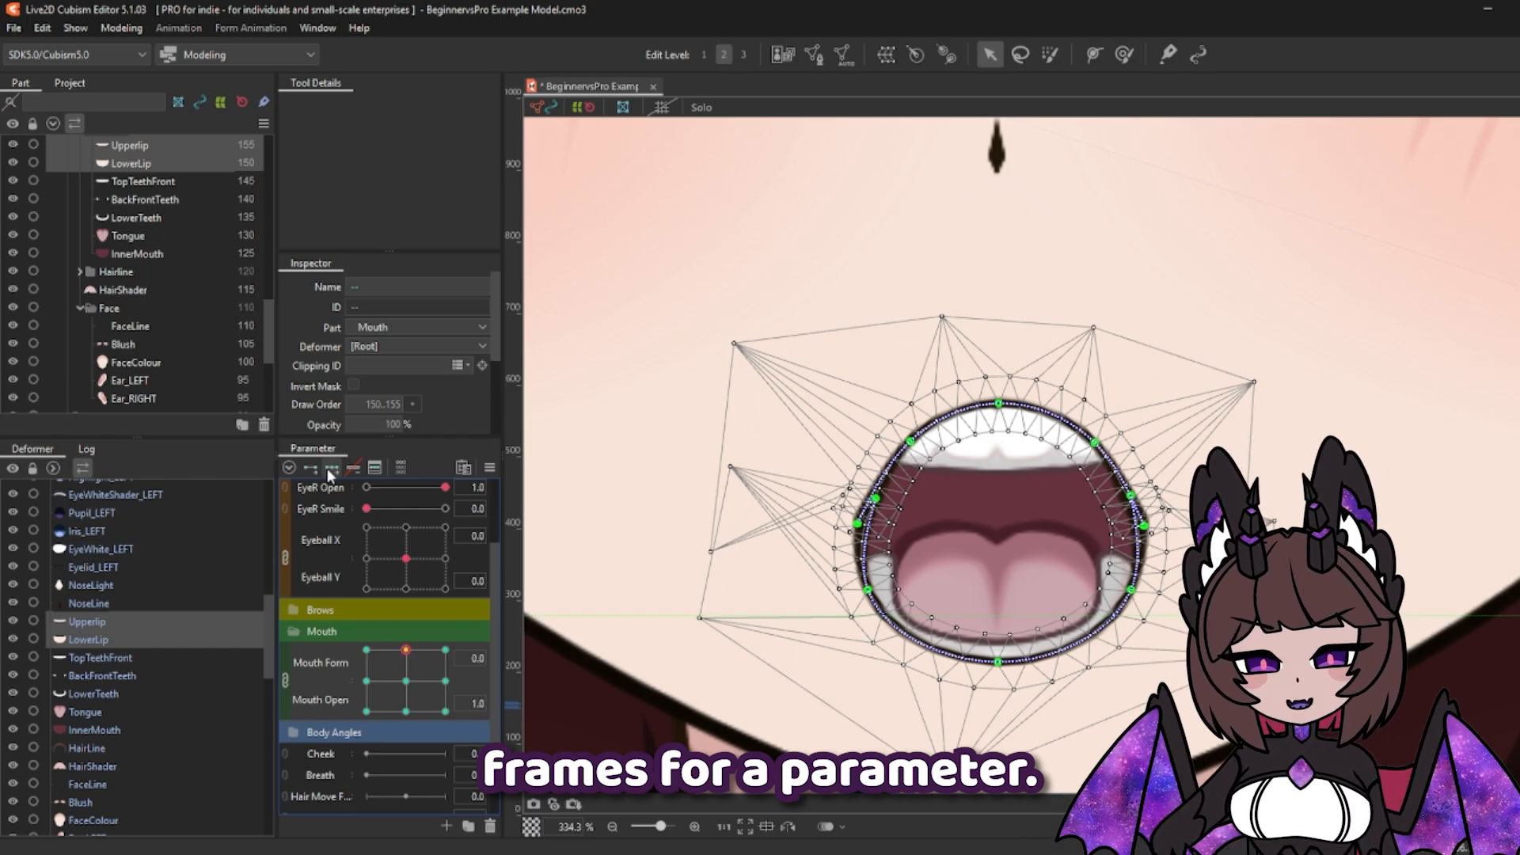
{"action": "left_click_drag", "start_coordinate": [405, 649], "coordinate": [410, 687]}
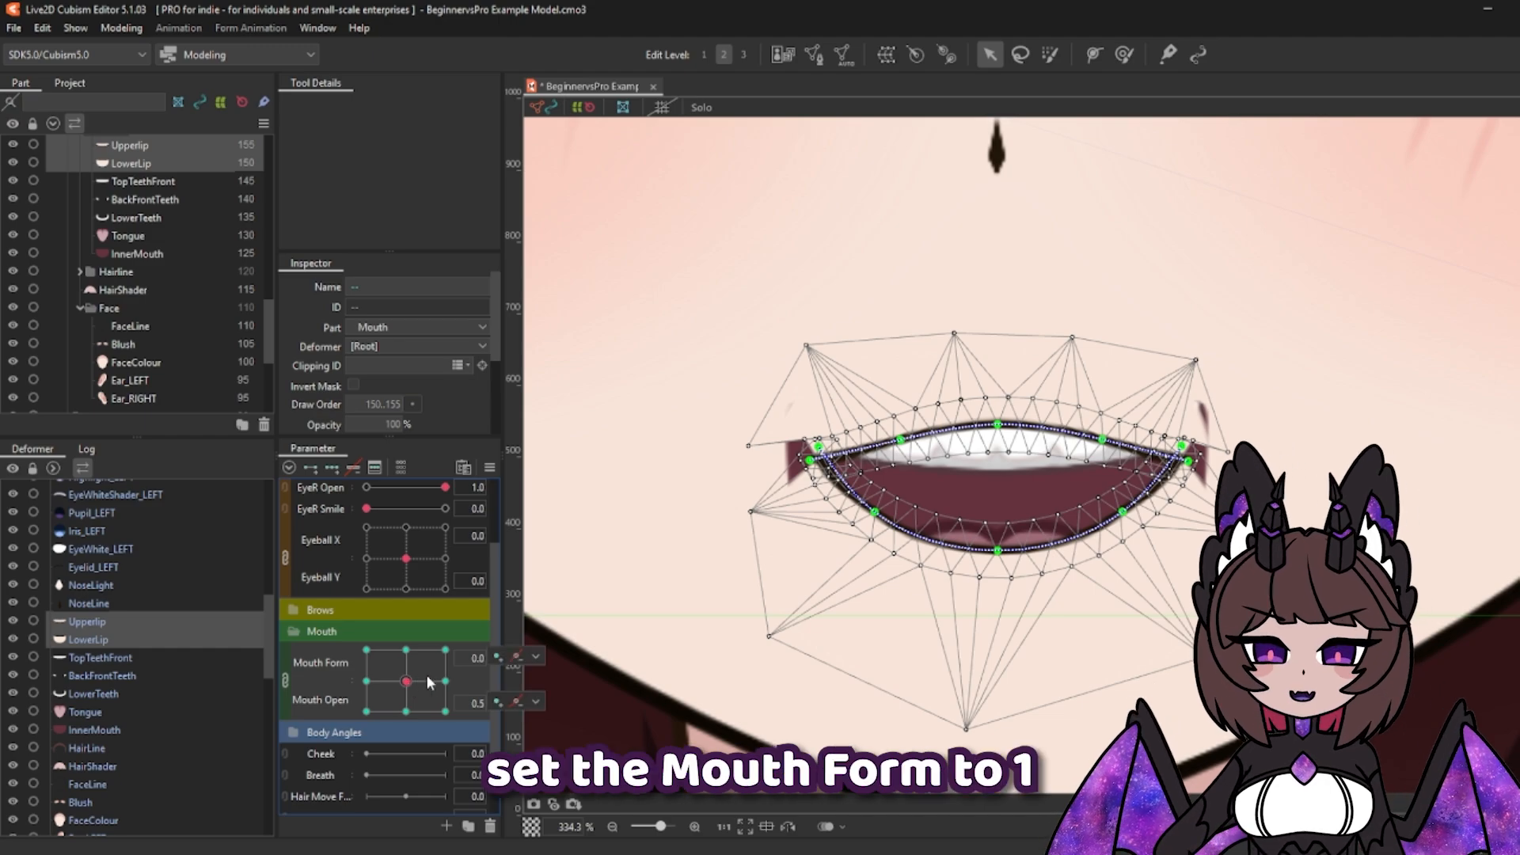
{"action": "key", "text": "Return"}
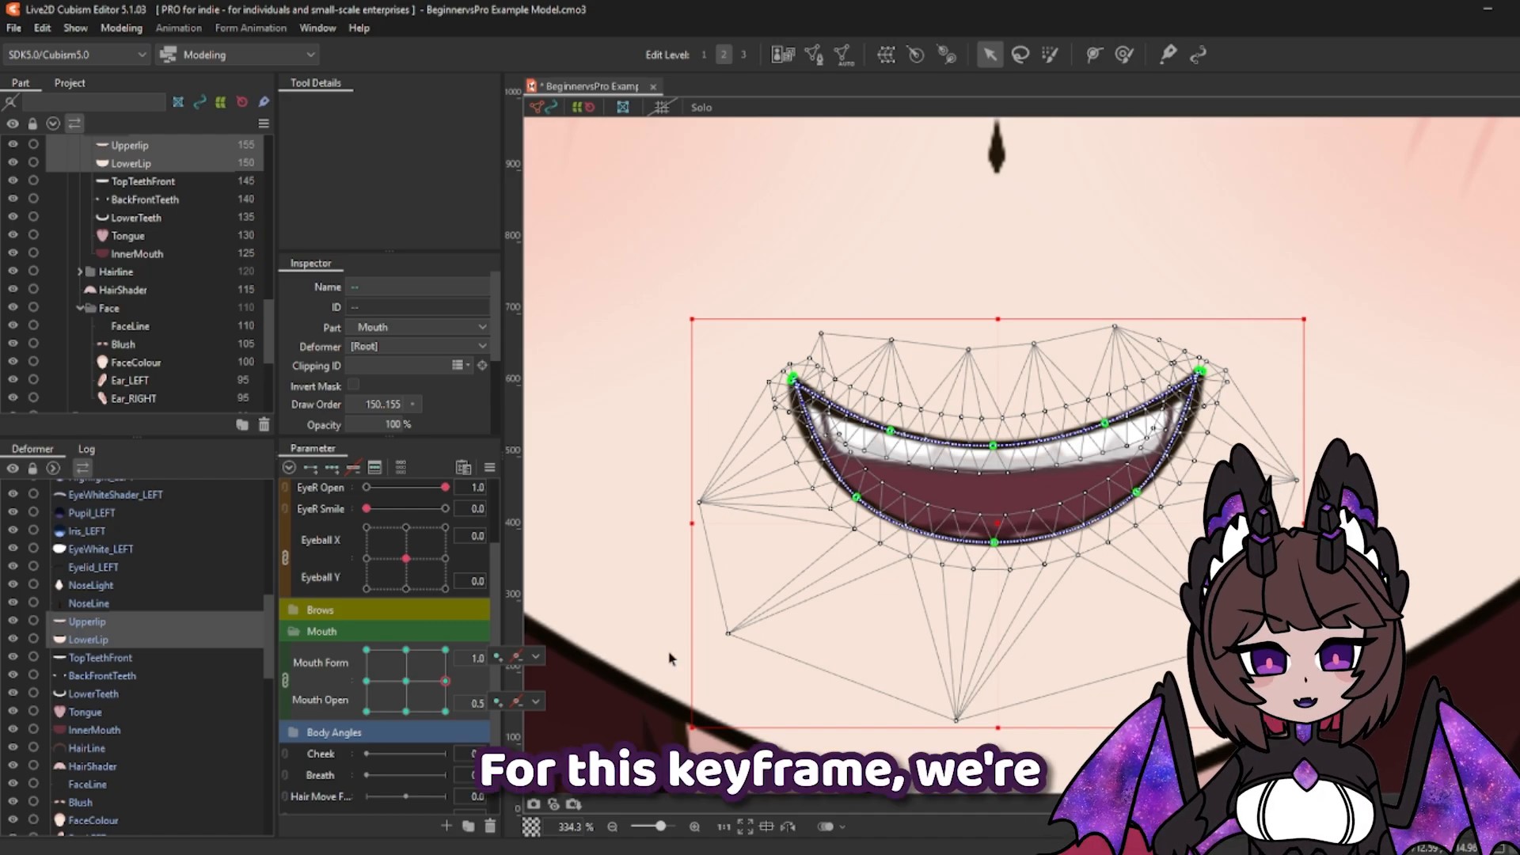
{"action": "left_click", "coordinate": [535, 657]}
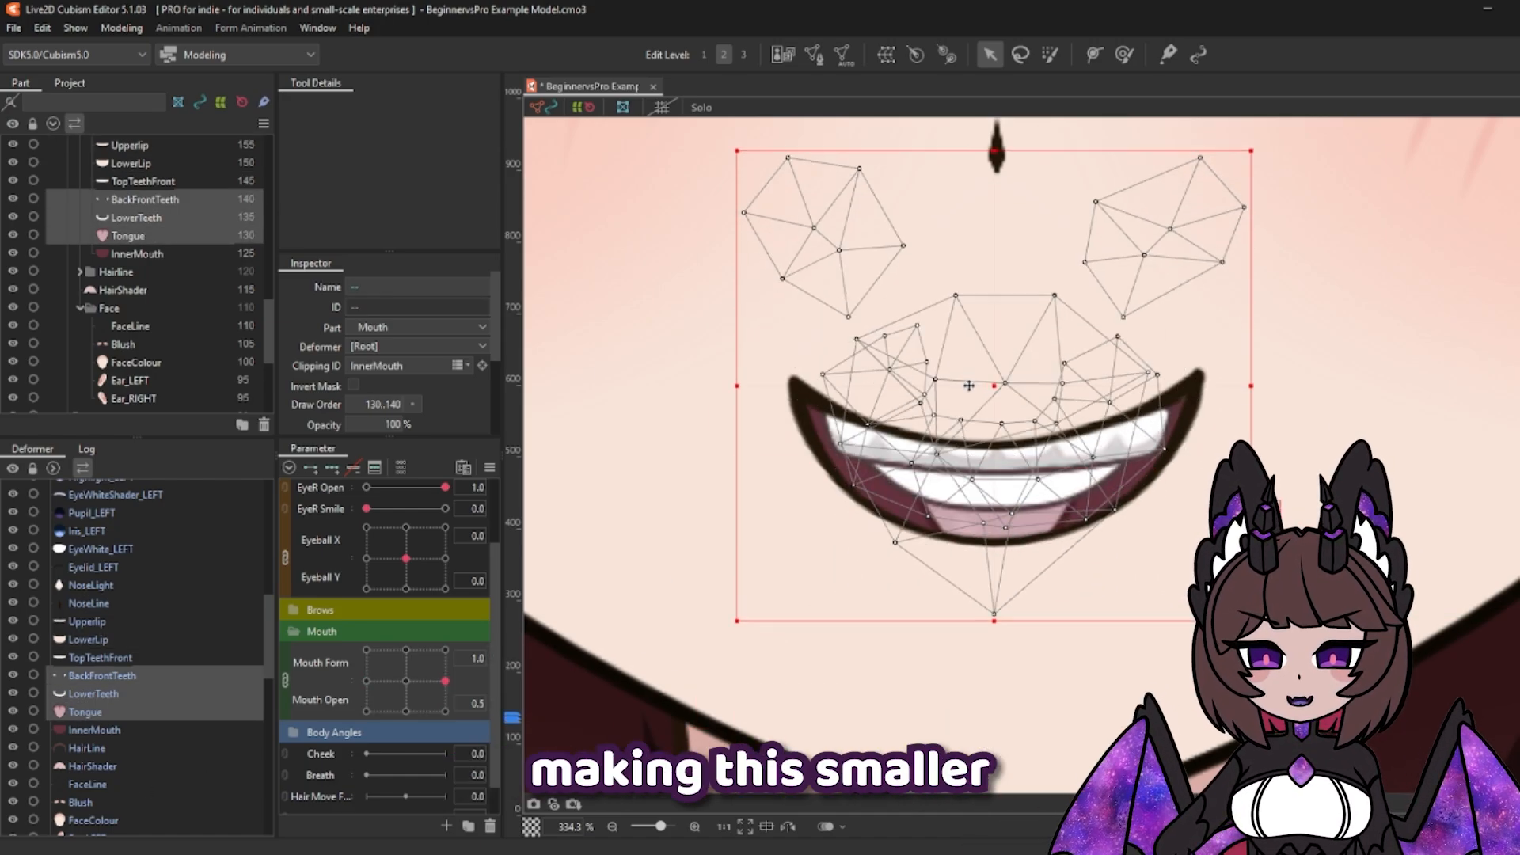
Step: Raise the lower lip's centre and both sides to make the half-open smile smaller
{"action": "left_click", "coordinate": [949, 563]}
{"action": "left_click_drag", "start_coordinate": [994, 542], "coordinate": [994, 509]}
{"action": "left_click_drag", "start_coordinate": [856, 497], "coordinate": [863, 473]}
{"action": "left_click_drag", "start_coordinate": [1136, 492], "coordinate": [1131, 472]}
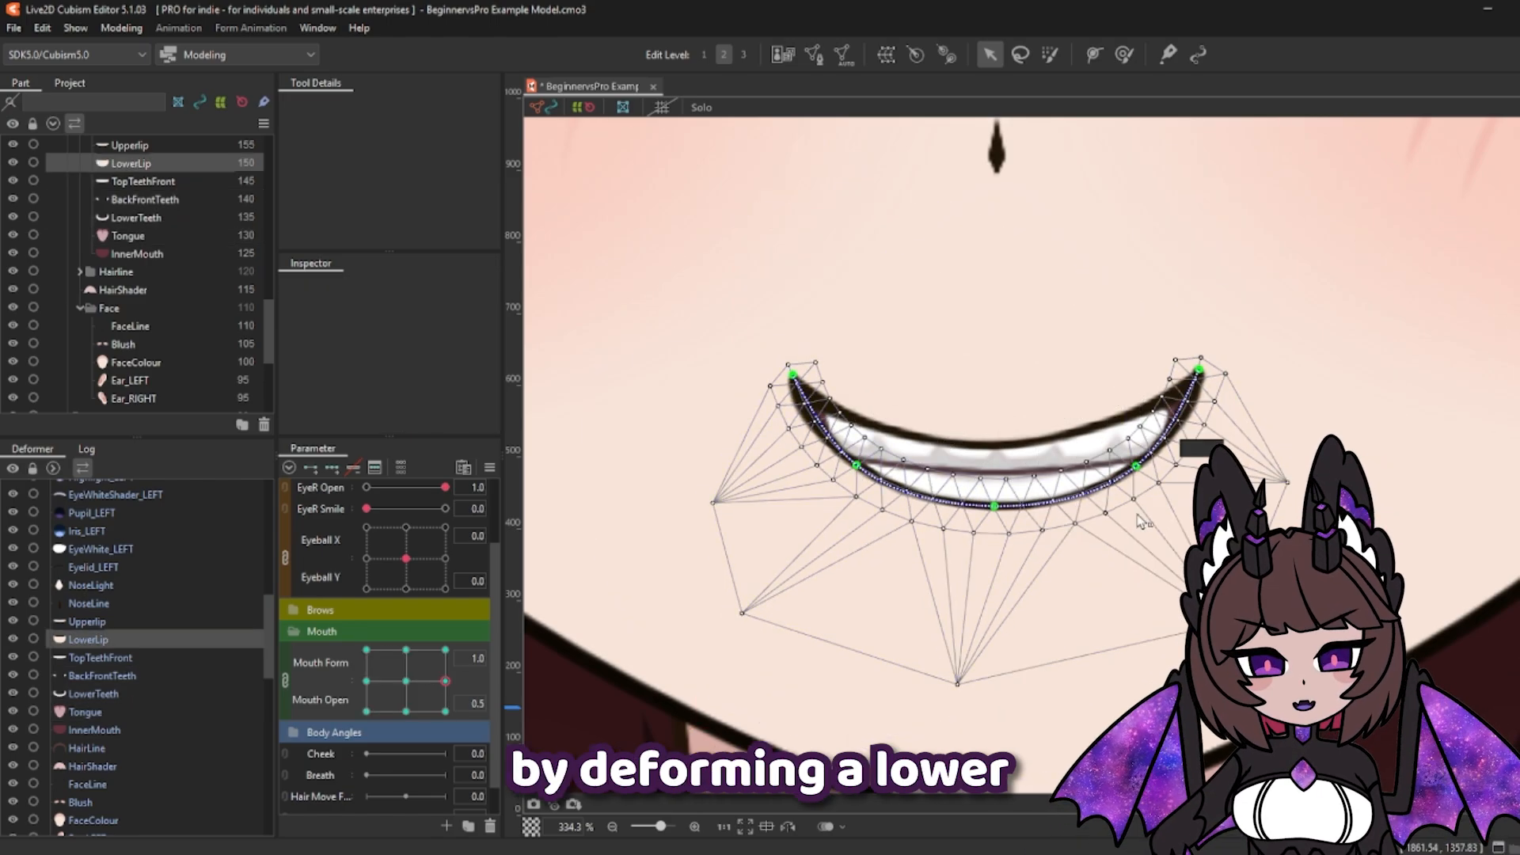
Step: Lower the corners of both lips and pull them inward so they meet in a straighter half-open smile
{"action": "left_click", "coordinate": [993, 445]}
{"action": "left_click_drag", "start_coordinate": [793, 376], "coordinate": [801, 417]}
{"action": "left_click_drag", "start_coordinate": [1198, 370], "coordinate": [1190, 422]}
{"action": "left_click_drag", "start_coordinate": [801, 417], "coordinate": [816, 421]}
{"action": "left_click", "coordinate": [911, 507]}
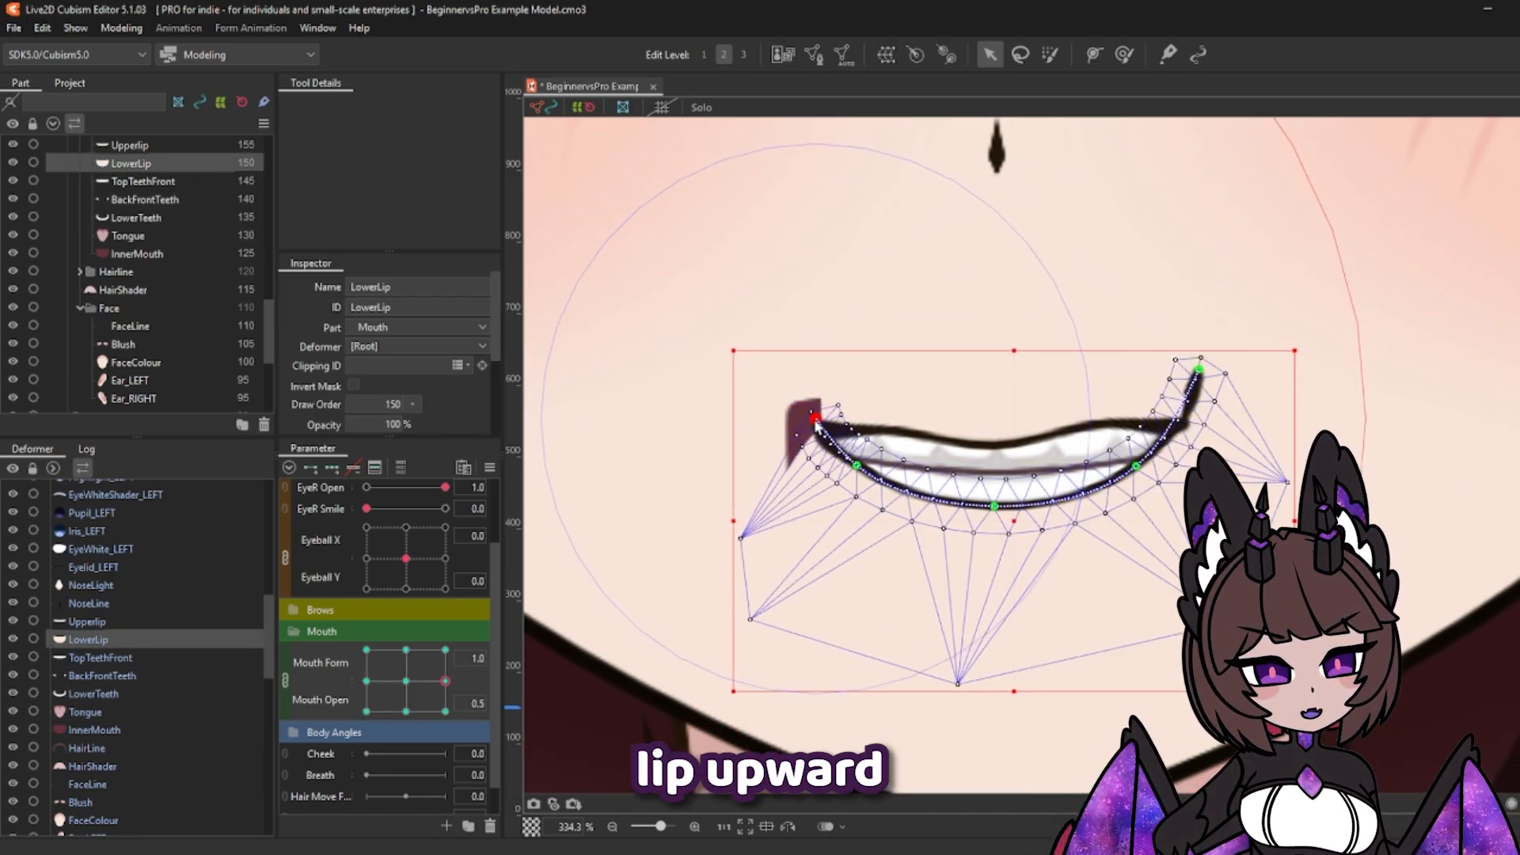
{"action": "left_click_drag", "start_coordinate": [1198, 372], "coordinate": [1186, 418]}
Step: Raise the upper lip's centre slightly and adjust both lips' outer mesh vertices and the inner mouth to hide spill outside the half-open smile
{"action": "left_click", "coordinate": [993, 444]}
{"action": "left_click_drag", "start_coordinate": [993, 445], "coordinate": [991, 435]}
{"action": "left_click_drag", "start_coordinate": [1186, 396], "coordinate": [1222, 400]}
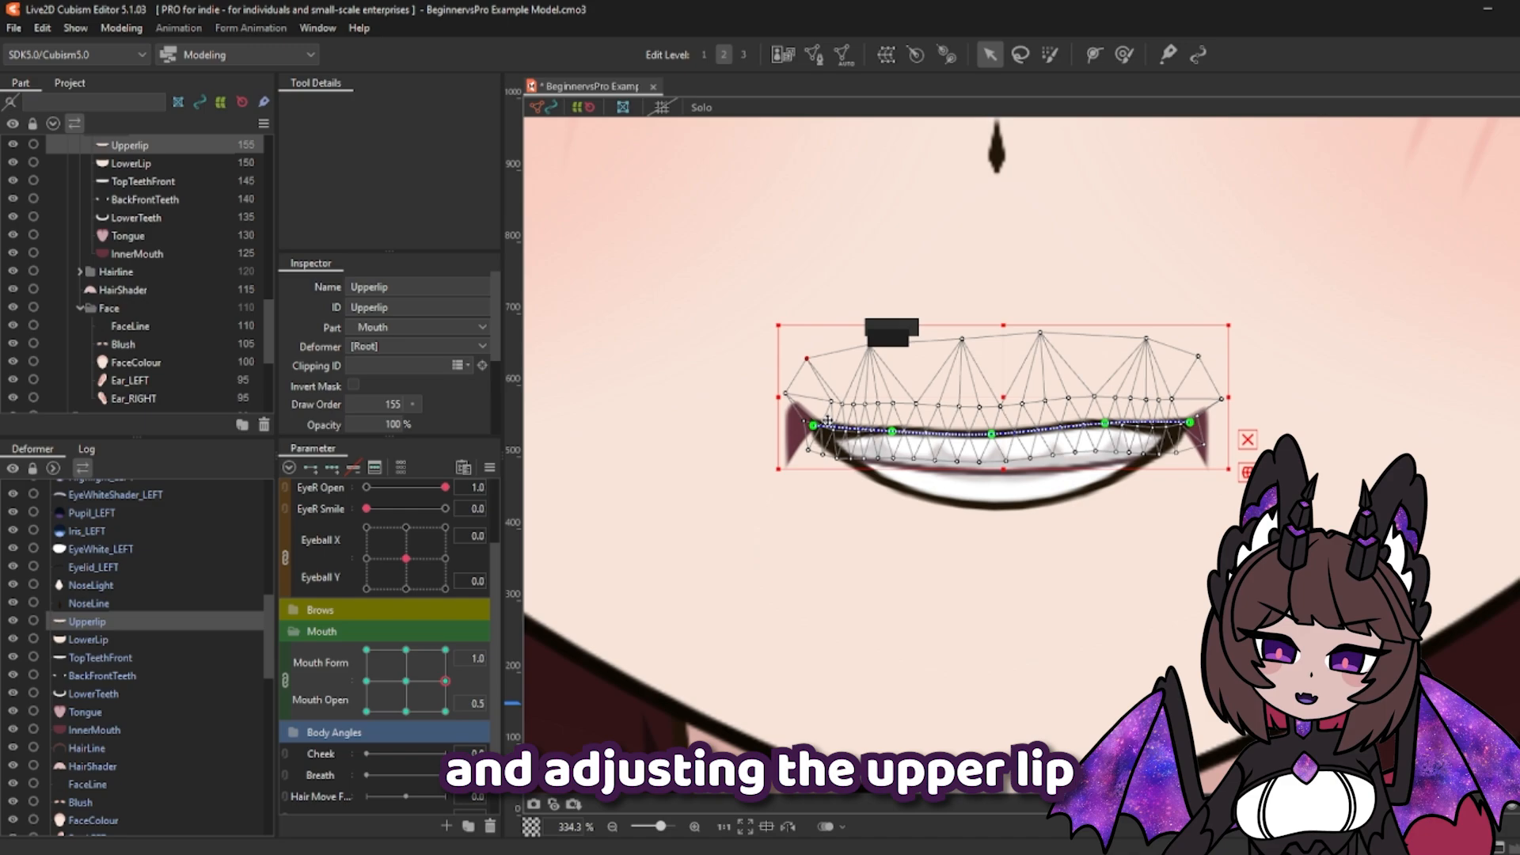
{"action": "left_click", "coordinate": [859, 477]}
{"action": "left_click_drag", "start_coordinate": [753, 435], "coordinate": [733, 460]}
{"action": "left_click", "coordinate": [145, 730]}
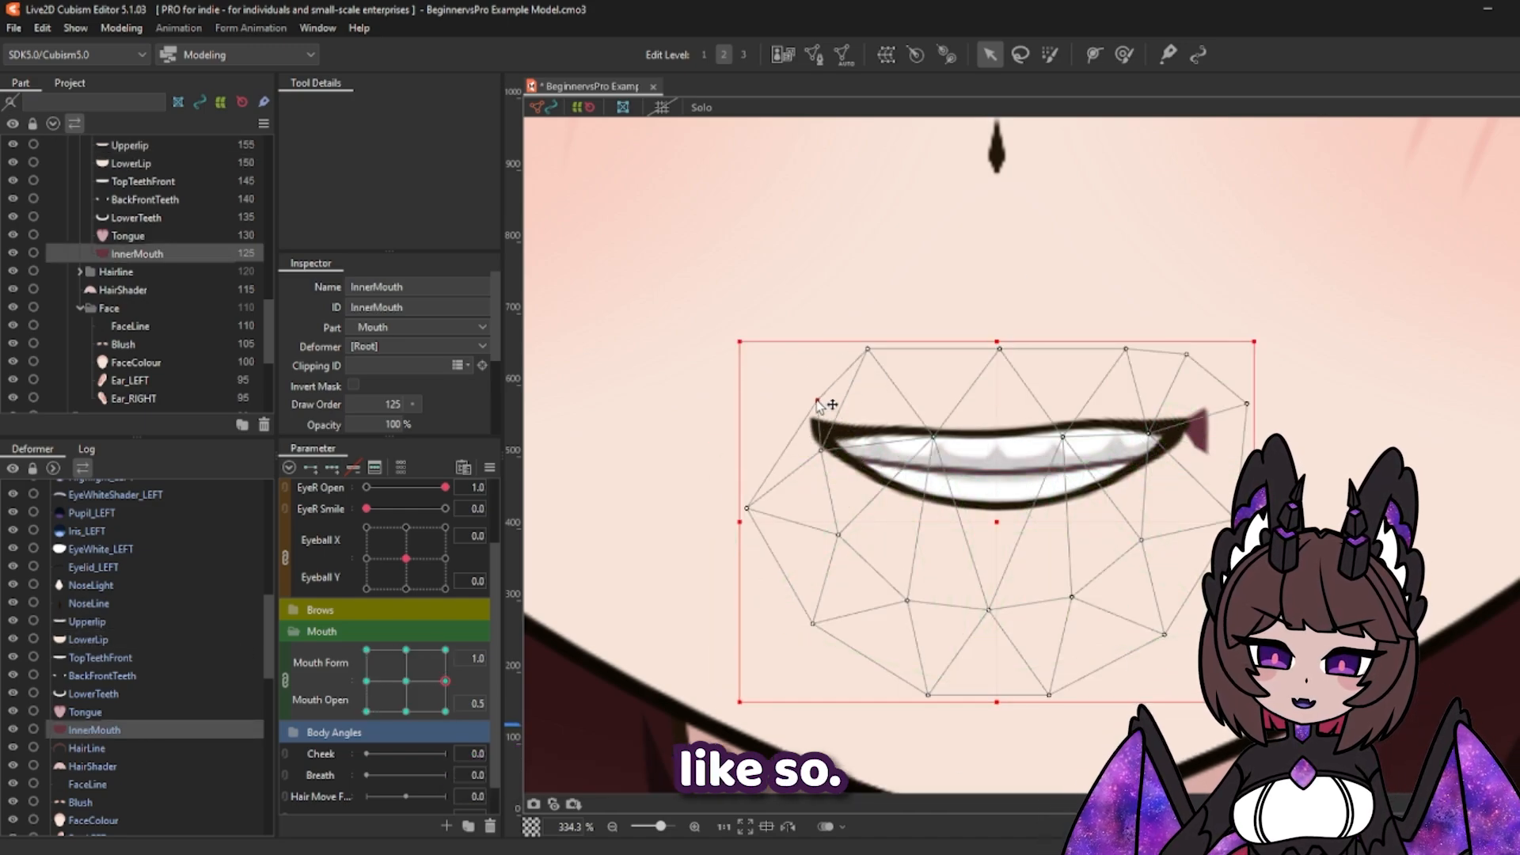
{"action": "left_click", "coordinate": [1396, 758]}
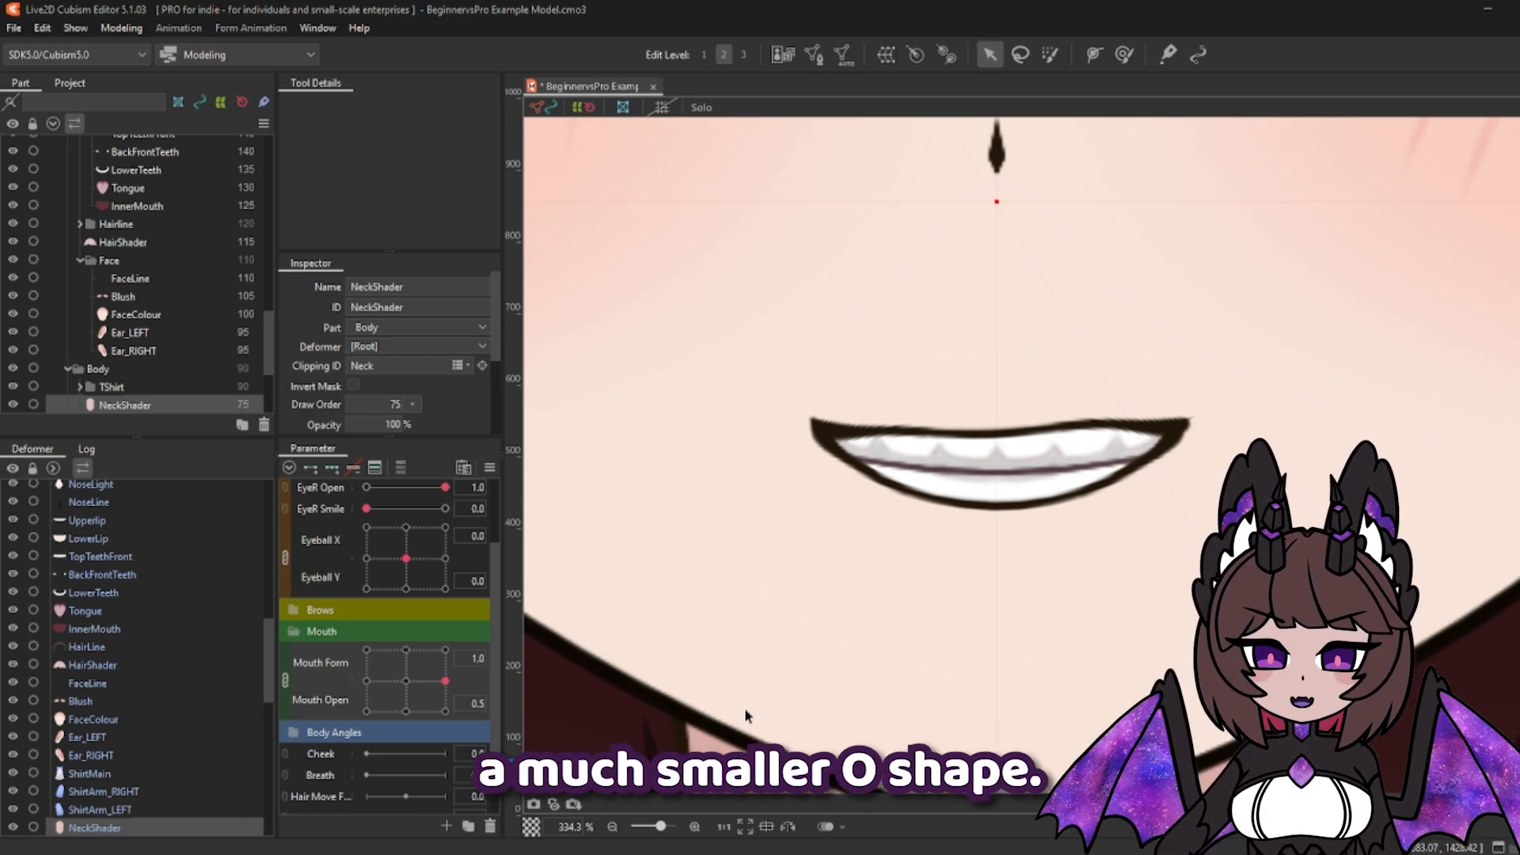
Step: At Mouth Form 0.0 and Mouth Open 0.5, pull the upper lip's corners and side points inward into the upper half of a small O
{"action": "left_click", "coordinate": [1089, 415]}
{"action": "left_click_drag", "start_coordinate": [812, 465], "coordinate": [911, 493]}
{"action": "left_click_drag", "start_coordinate": [902, 439], "coordinate": [947, 440]}
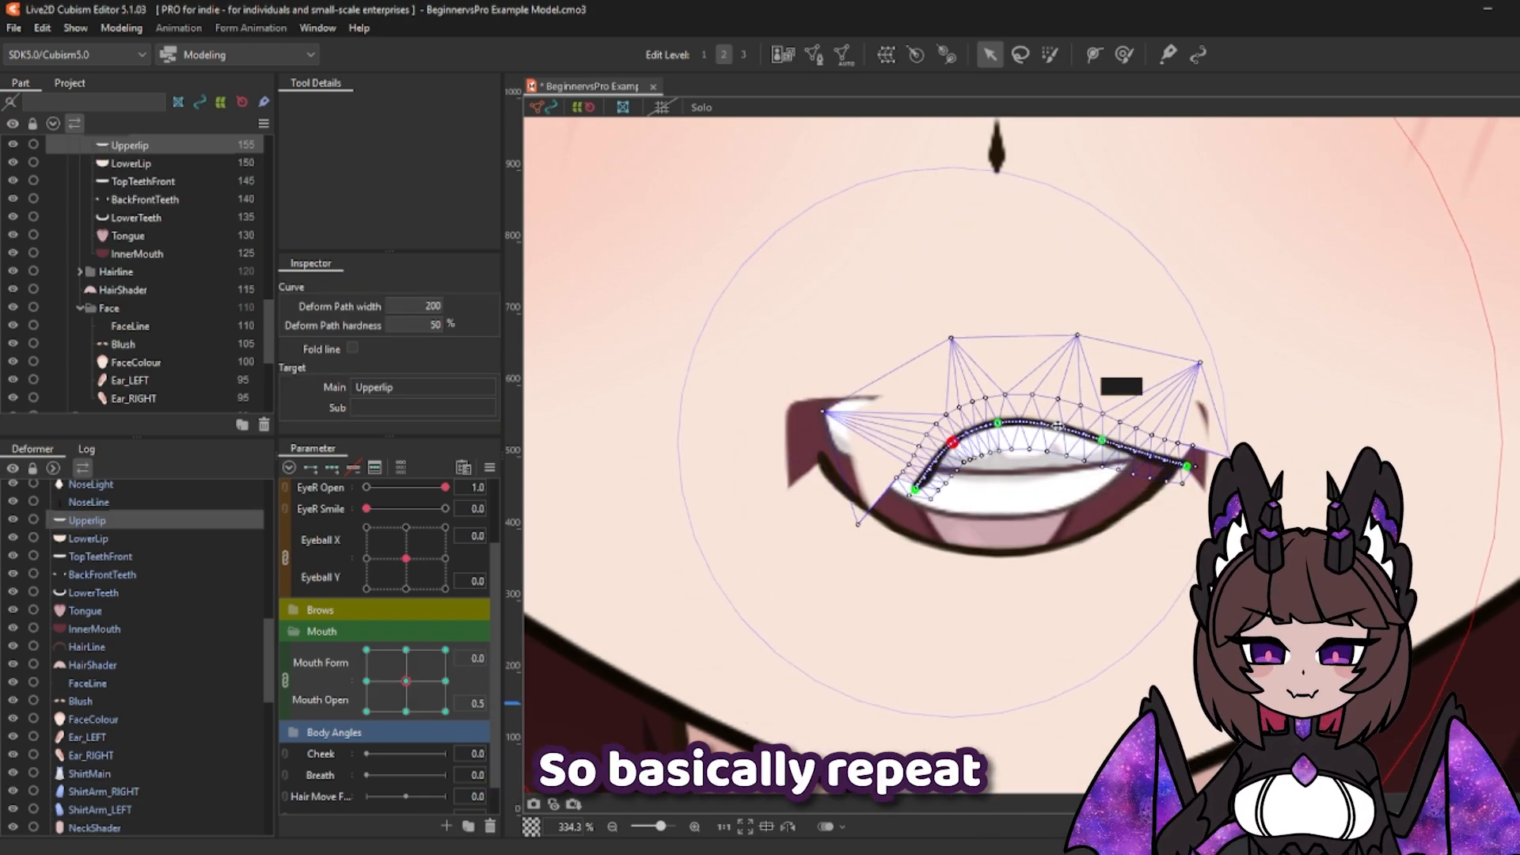
{"action": "left_click_drag", "start_coordinate": [1187, 465], "coordinate": [1083, 507]}
{"action": "left_click_drag", "start_coordinate": [1101, 439], "coordinate": [1043, 438]}
{"action": "left_click_drag", "start_coordinate": [911, 492], "coordinate": [940, 478]}
Step: Pull the lower lip's corners and side points inward to complete the small O, and narrow the InnerMouth mesh to fit it
{"action": "left_click", "coordinate": [926, 540]}
{"action": "left_click_drag", "start_coordinate": [815, 451], "coordinate": [939, 472]}
{"action": "left_click_drag", "start_coordinate": [873, 513], "coordinate": [940, 528]}
{"action": "left_click_drag", "start_coordinate": [1179, 451], "coordinate": [1051, 475]}
{"action": "left_click_drag", "start_coordinate": [1122, 514], "coordinate": [1053, 472]}
{"action": "left_click_drag", "start_coordinate": [939, 528], "coordinate": [942, 525]}
{"action": "left_click", "coordinate": [1195, 432]}
{"action": "left_click_drag", "start_coordinate": [739, 522], "coordinate": [900, 523]}
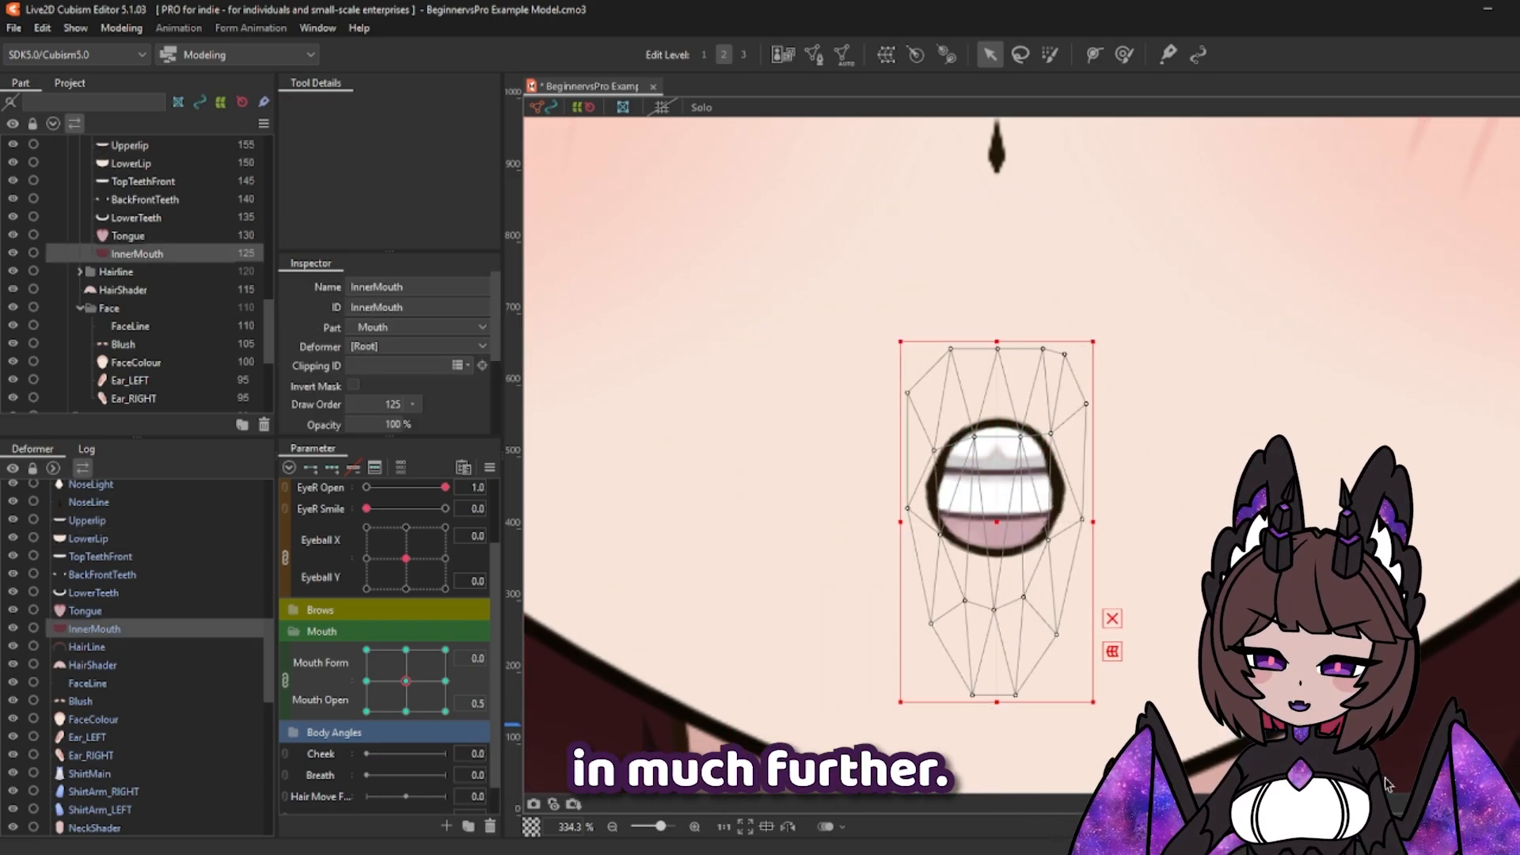
Step: Set Mouth Form to -1.0 and squeeze both lips and the inner mouth inward into a smaller open frown
{"action": "left_click", "coordinate": [476, 658]}
{"action": "type", "text": "-1"}
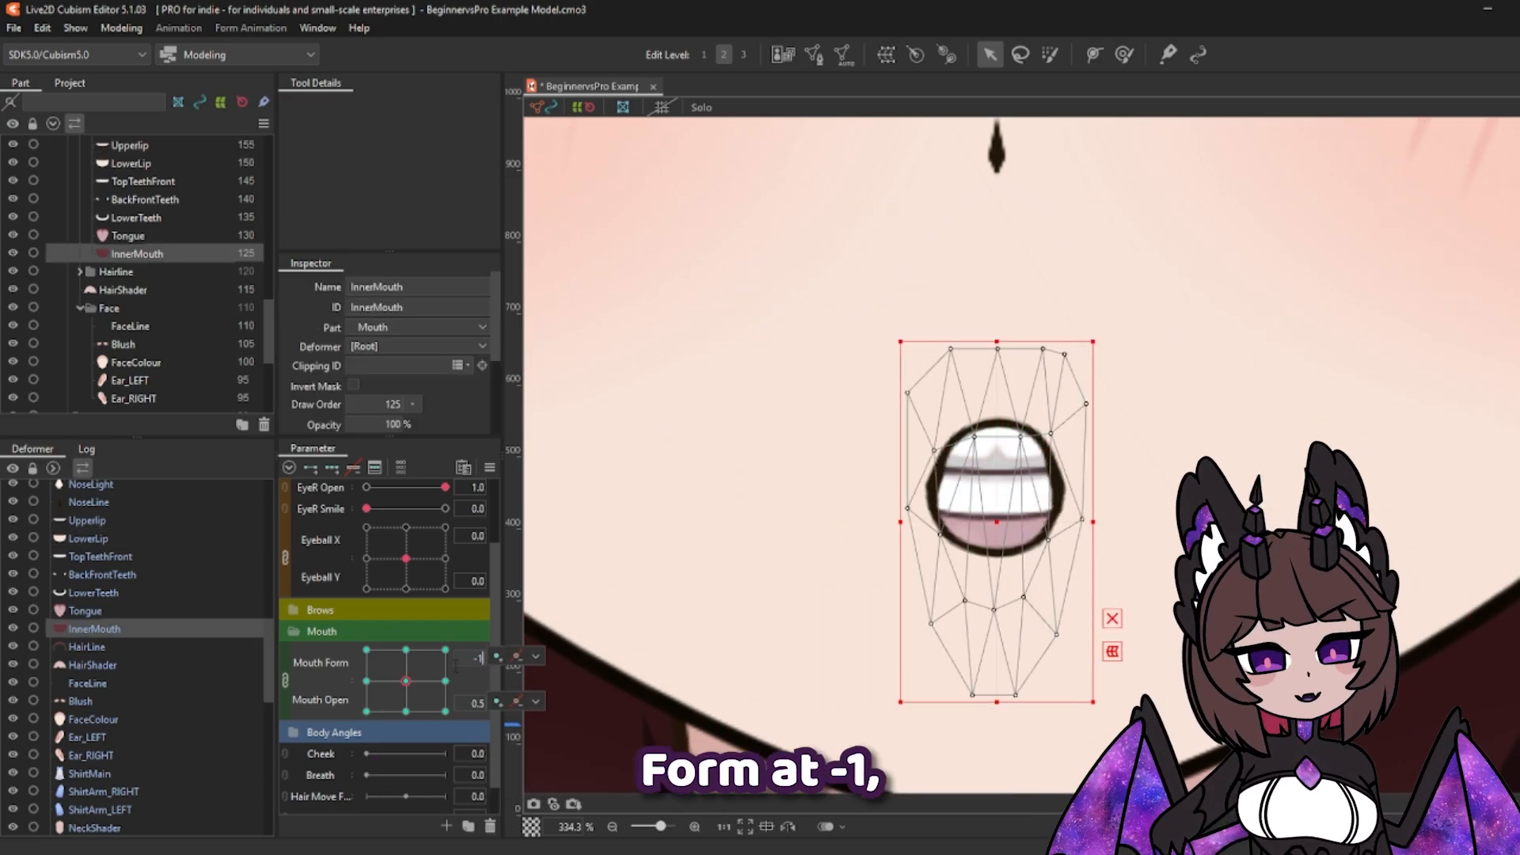
{"action": "key", "text": "Return"}
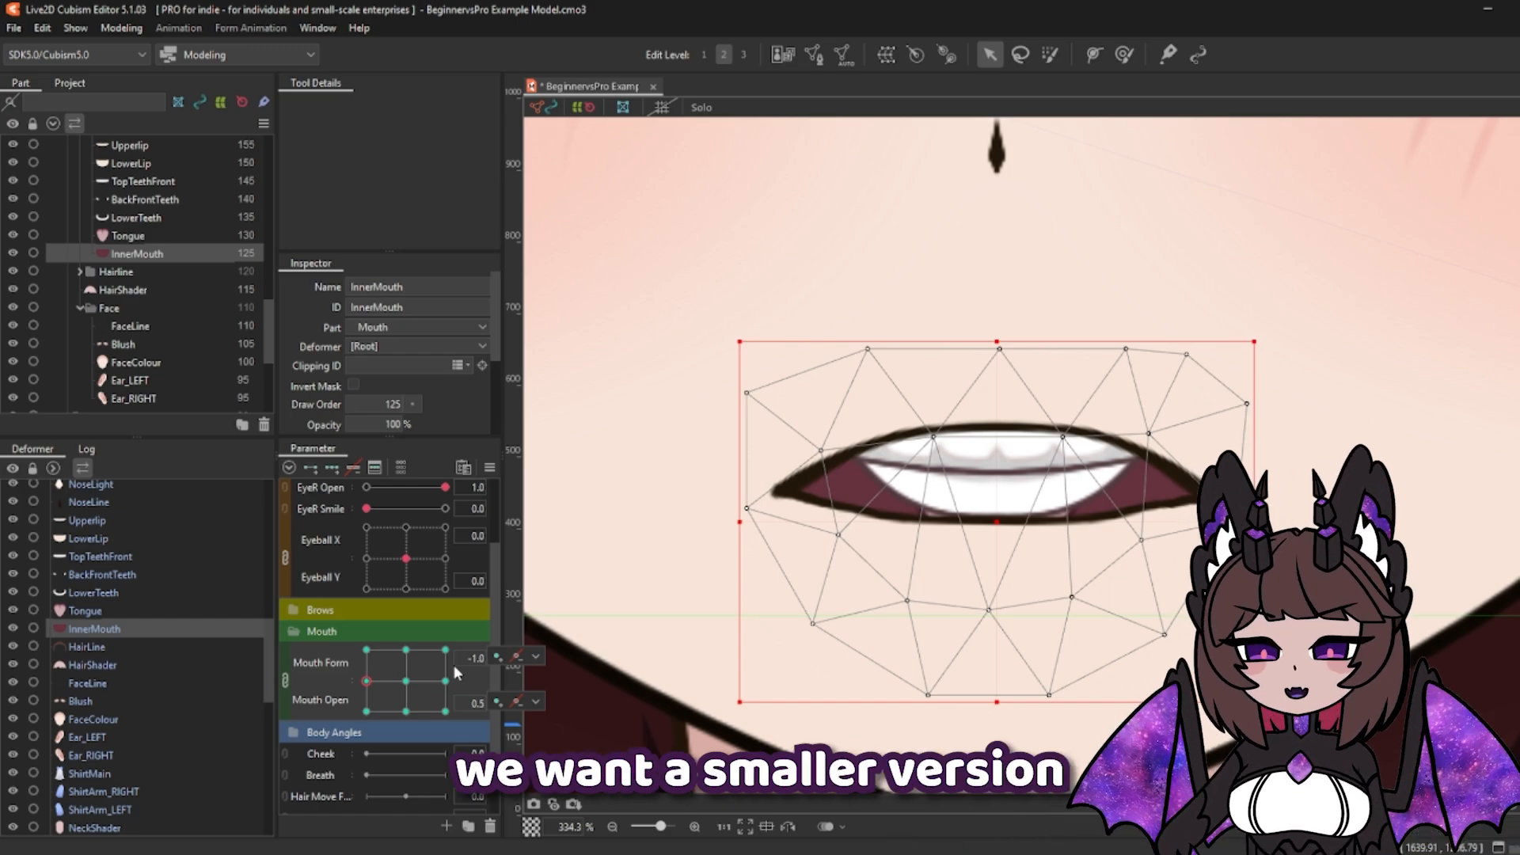
{"action": "left_click", "coordinate": [95, 521]}
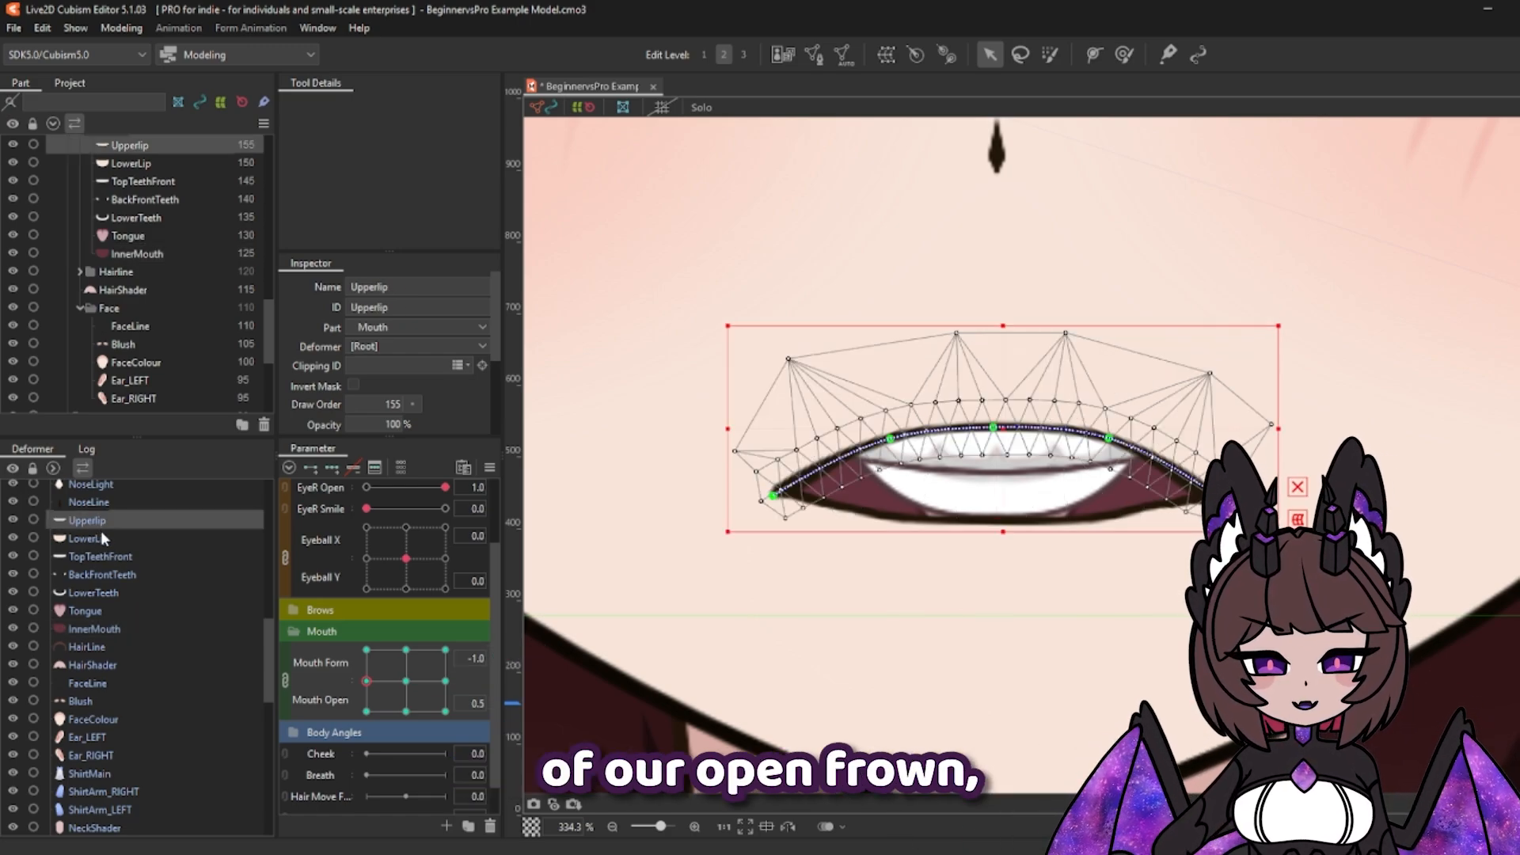
{"action": "left_click", "coordinate": [100, 537], "text": "ctrl"}
{"action": "left_click_drag", "start_coordinate": [713, 525], "coordinate": [873, 525]}
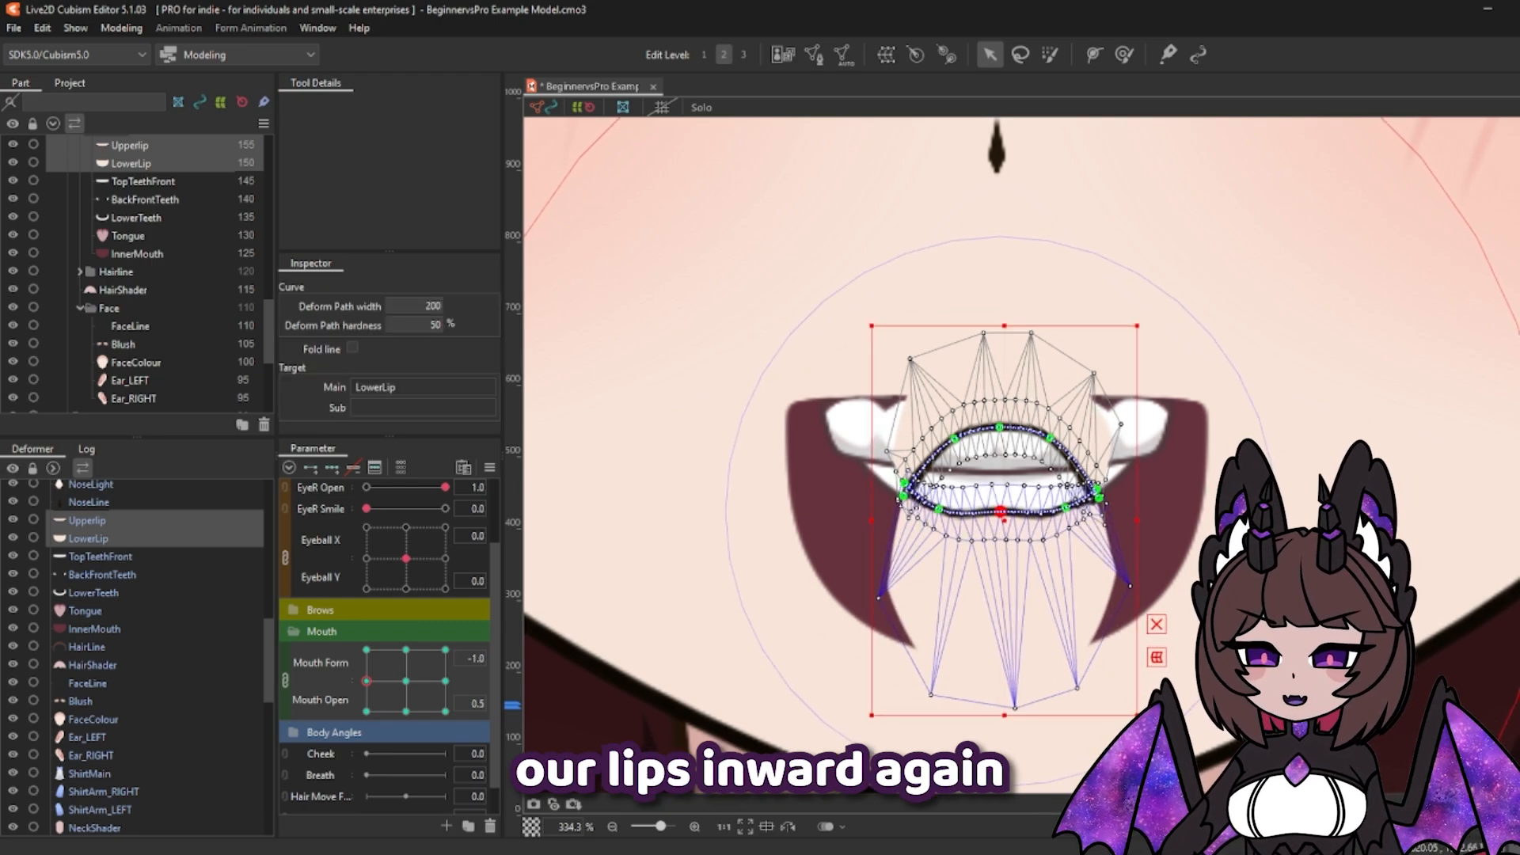
{"action": "left_click", "coordinate": [1097, 536]}
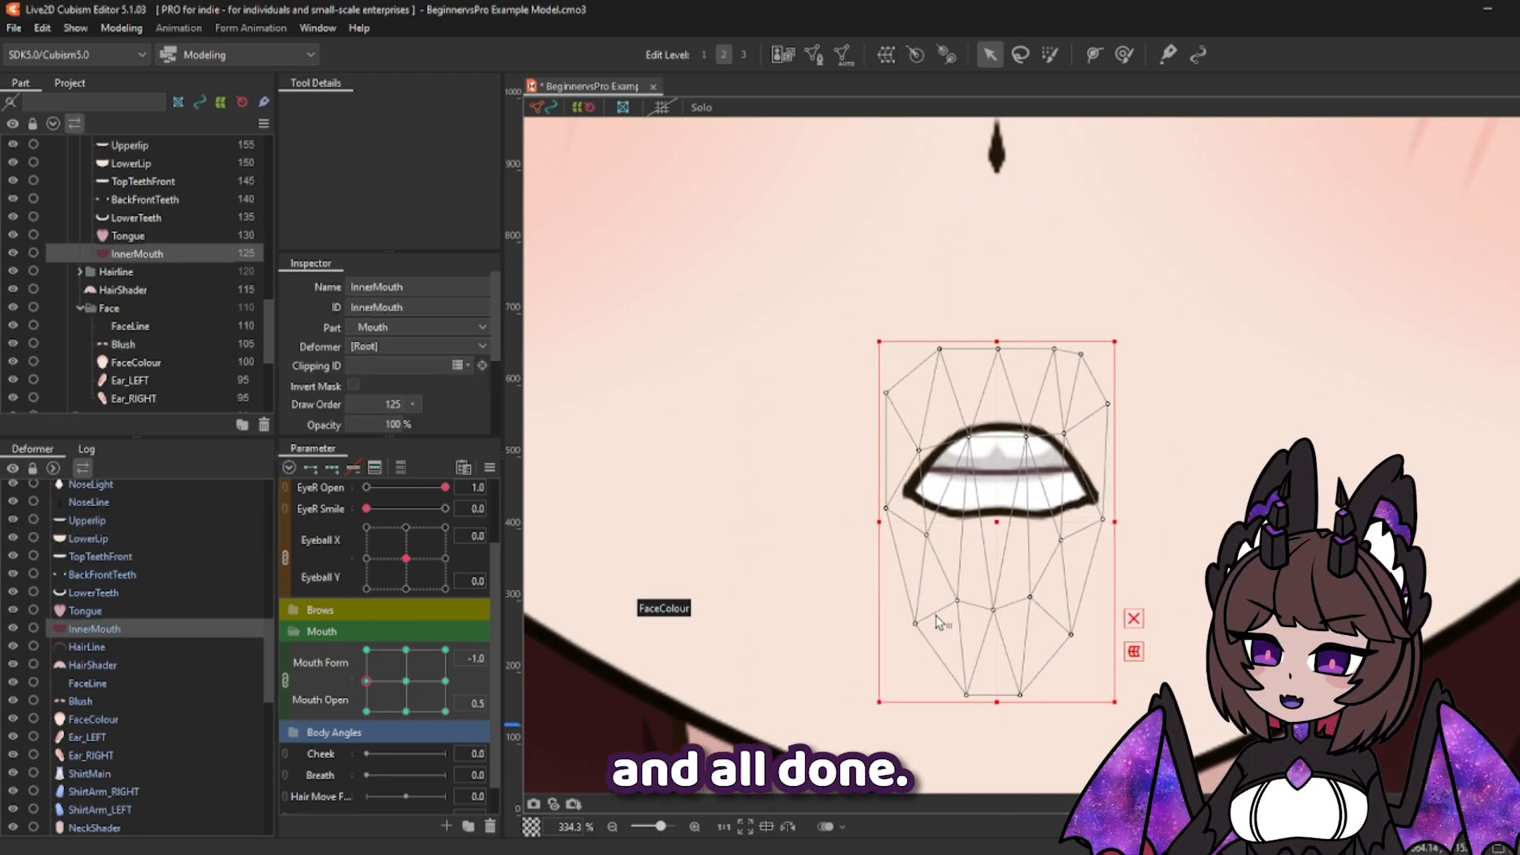
Step: Unlink Mouth Form and Mouth Open, add two Mouth Open keyforms to BackFrontTeeth, LowerTeeth and Tongue, and reset the parameters to default values
{"action": "left_click_drag", "start_coordinate": [369, 683], "coordinate": [441, 696]}
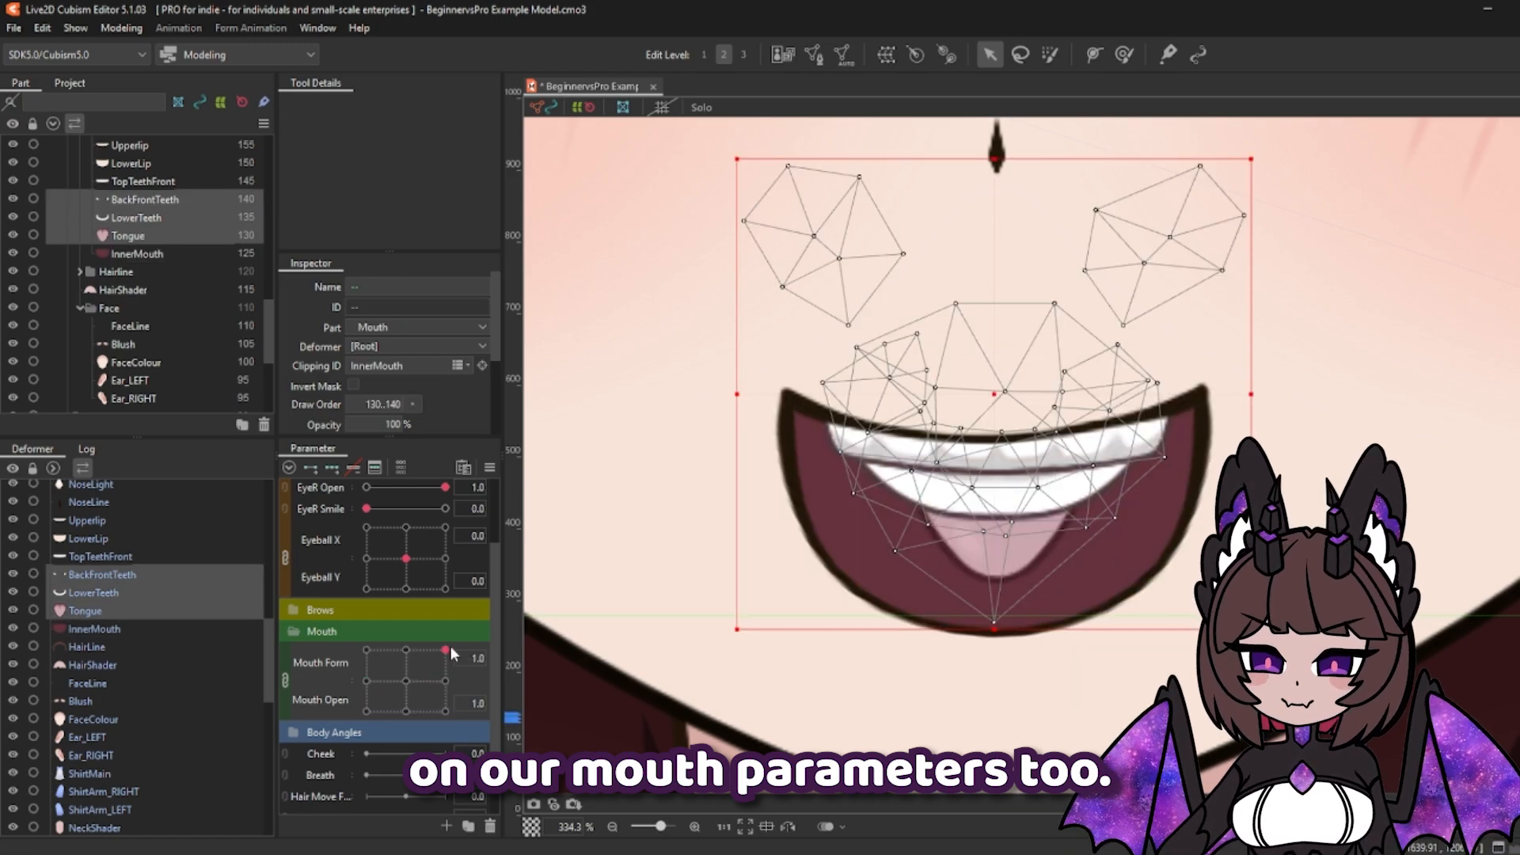
{"action": "mouse_move", "coordinate": [450, 646]}
{"action": "left_mouse_down"}
{"action": "mouse_move", "coordinate": [458, 673]}
{"action": "mouse_move", "coordinate": [467, 636]}
{"action": "left_mouse_up"}
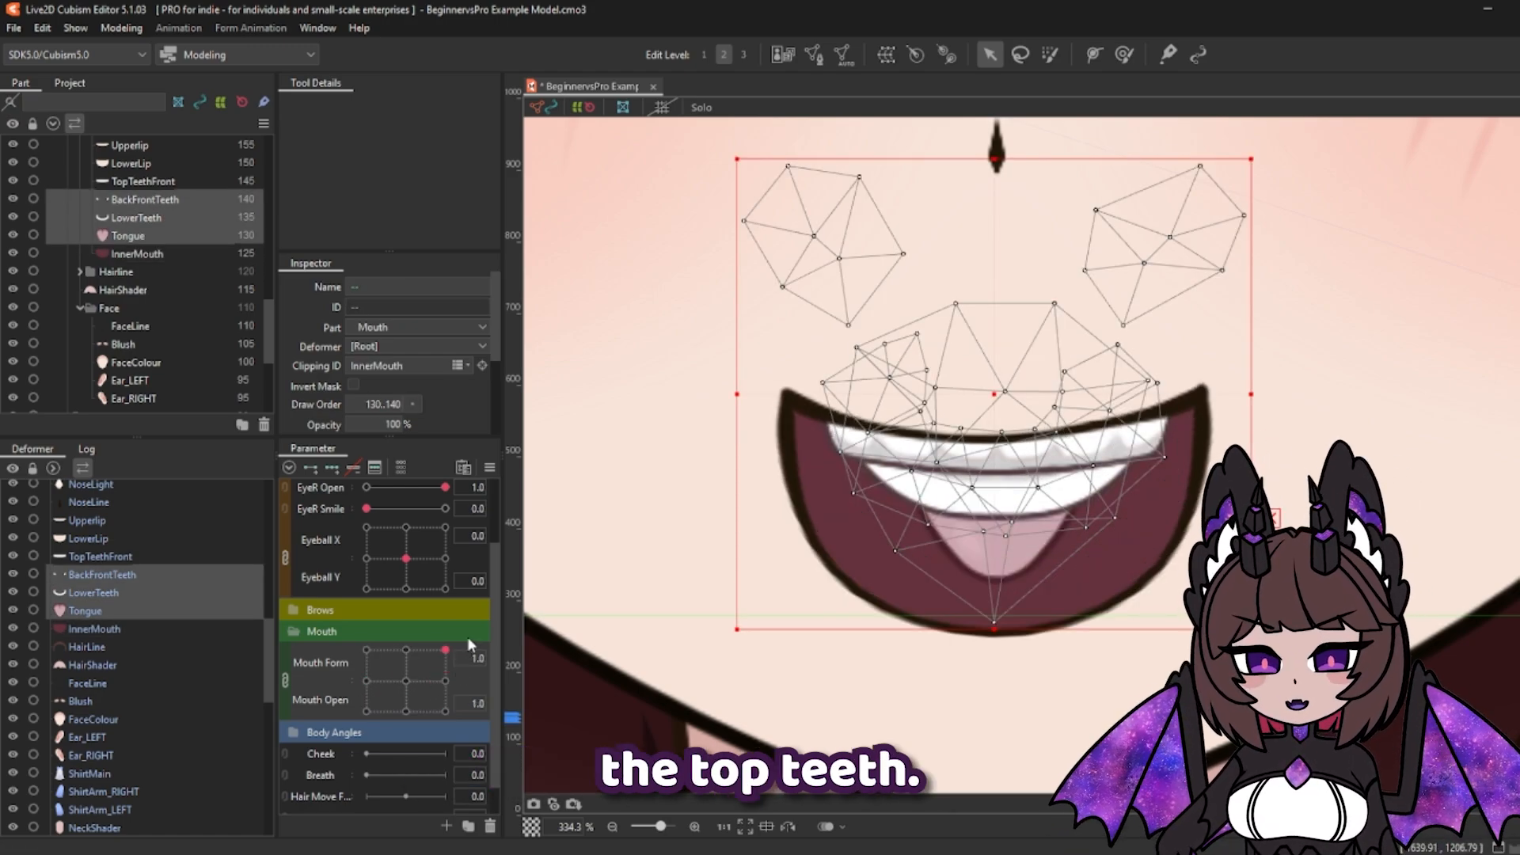
{"action": "left_click", "coordinate": [285, 679]}
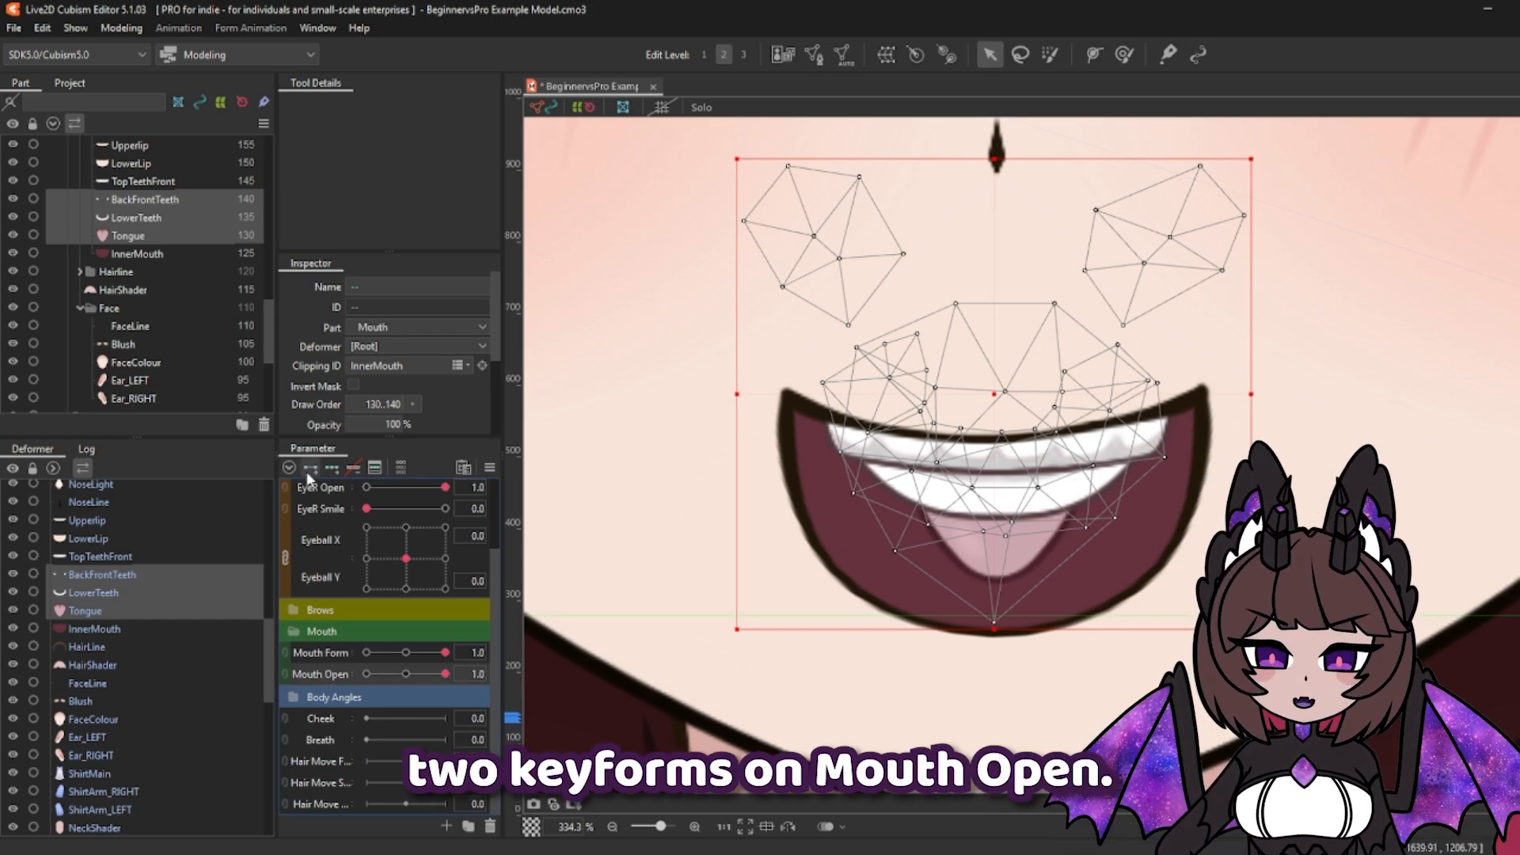
{"action": "left_click", "coordinate": [489, 467]}
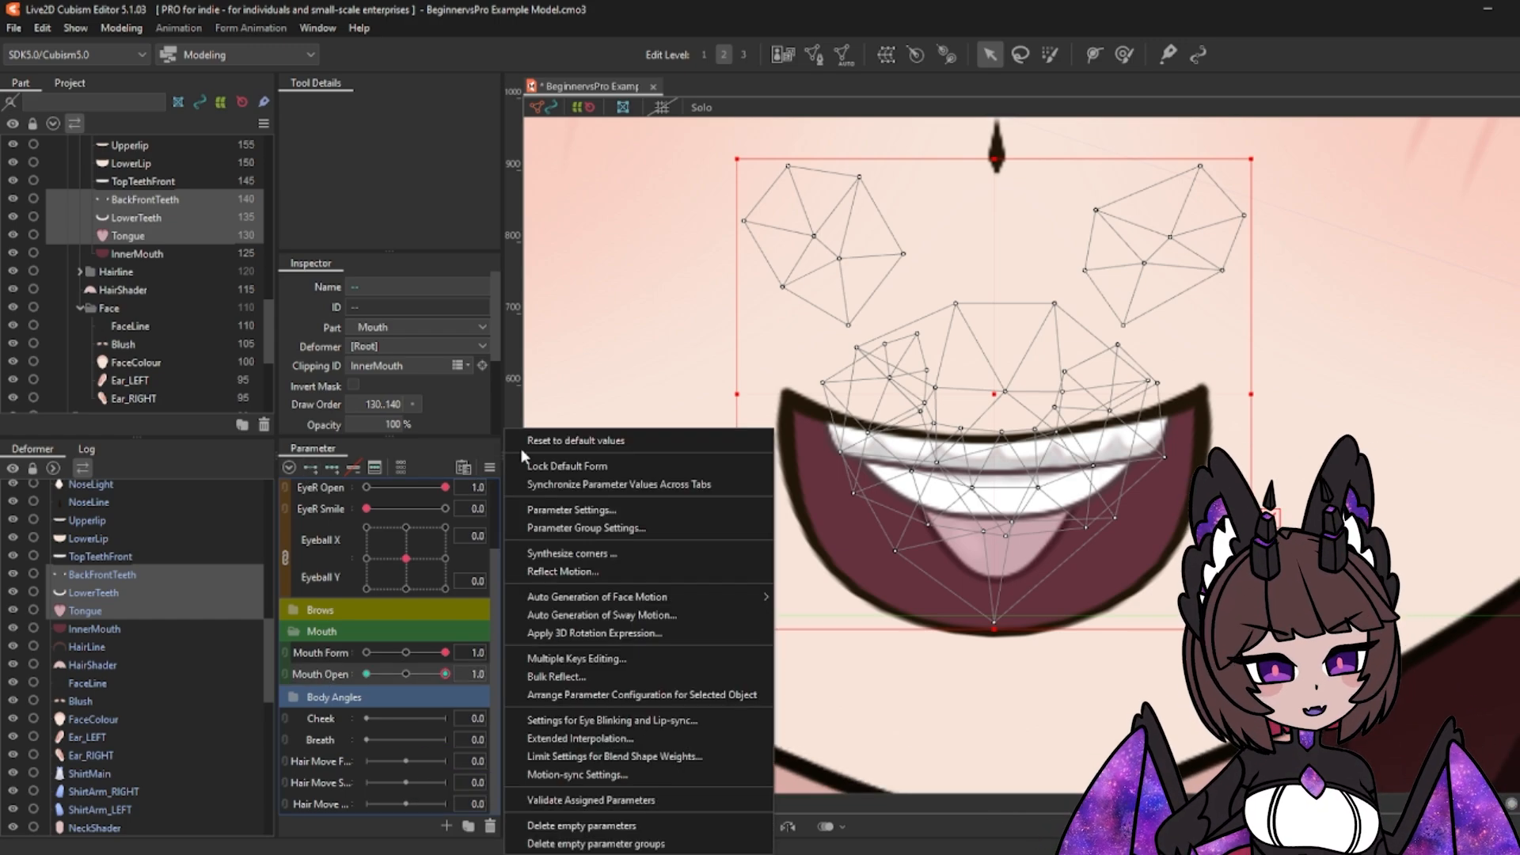
{"action": "left_click", "coordinate": [529, 441]}
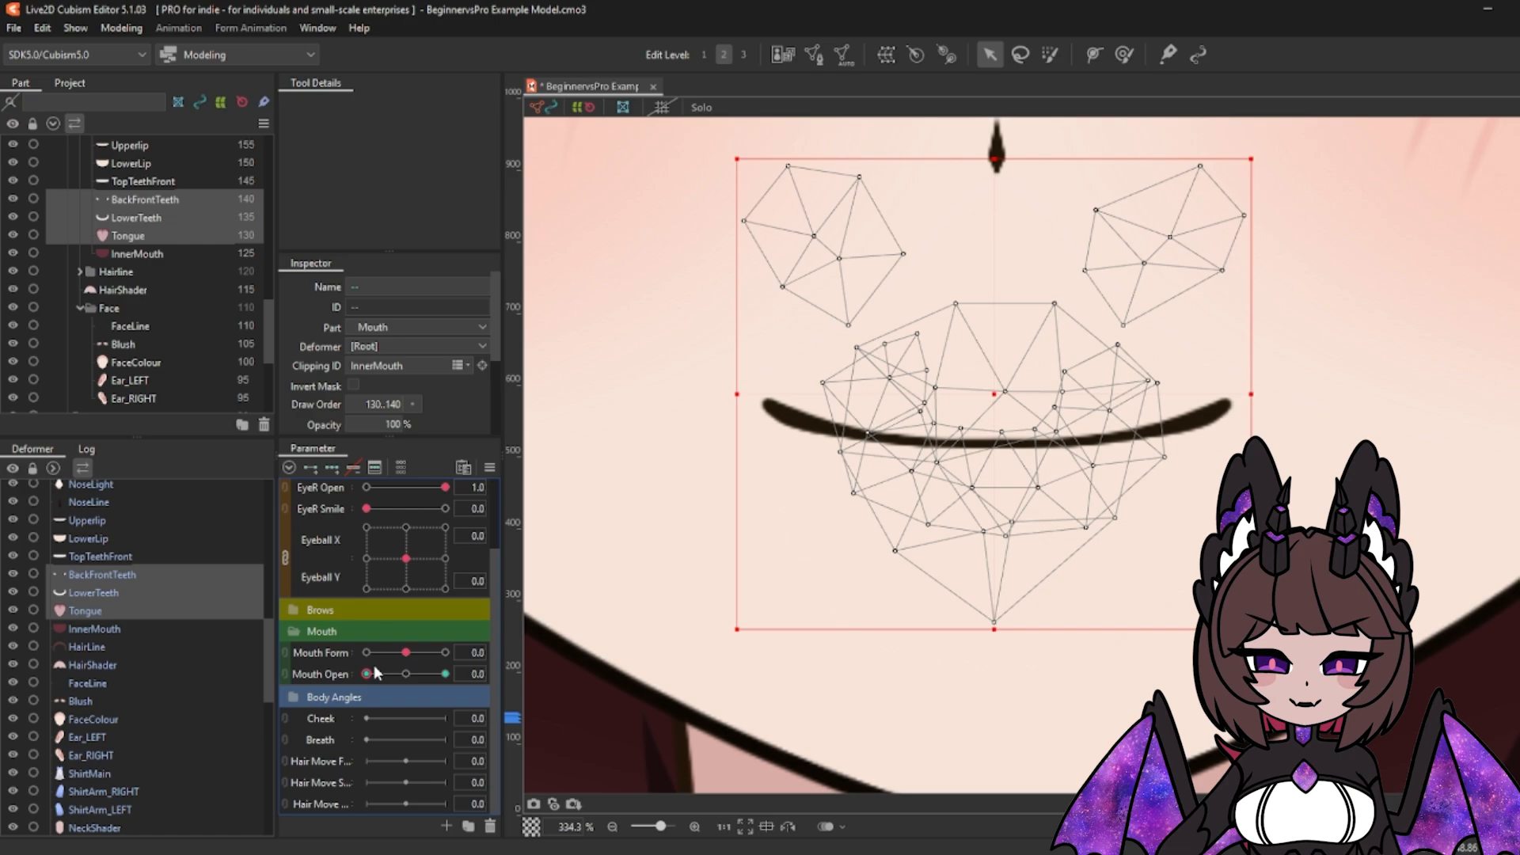
Step: Move the lower teeth and tongue down at Mouth Open 1.0, and relink Mouth Form with Mouth Open using three keyforms each
{"action": "left_click_drag", "start_coordinate": [367, 673], "coordinate": [453, 686]}
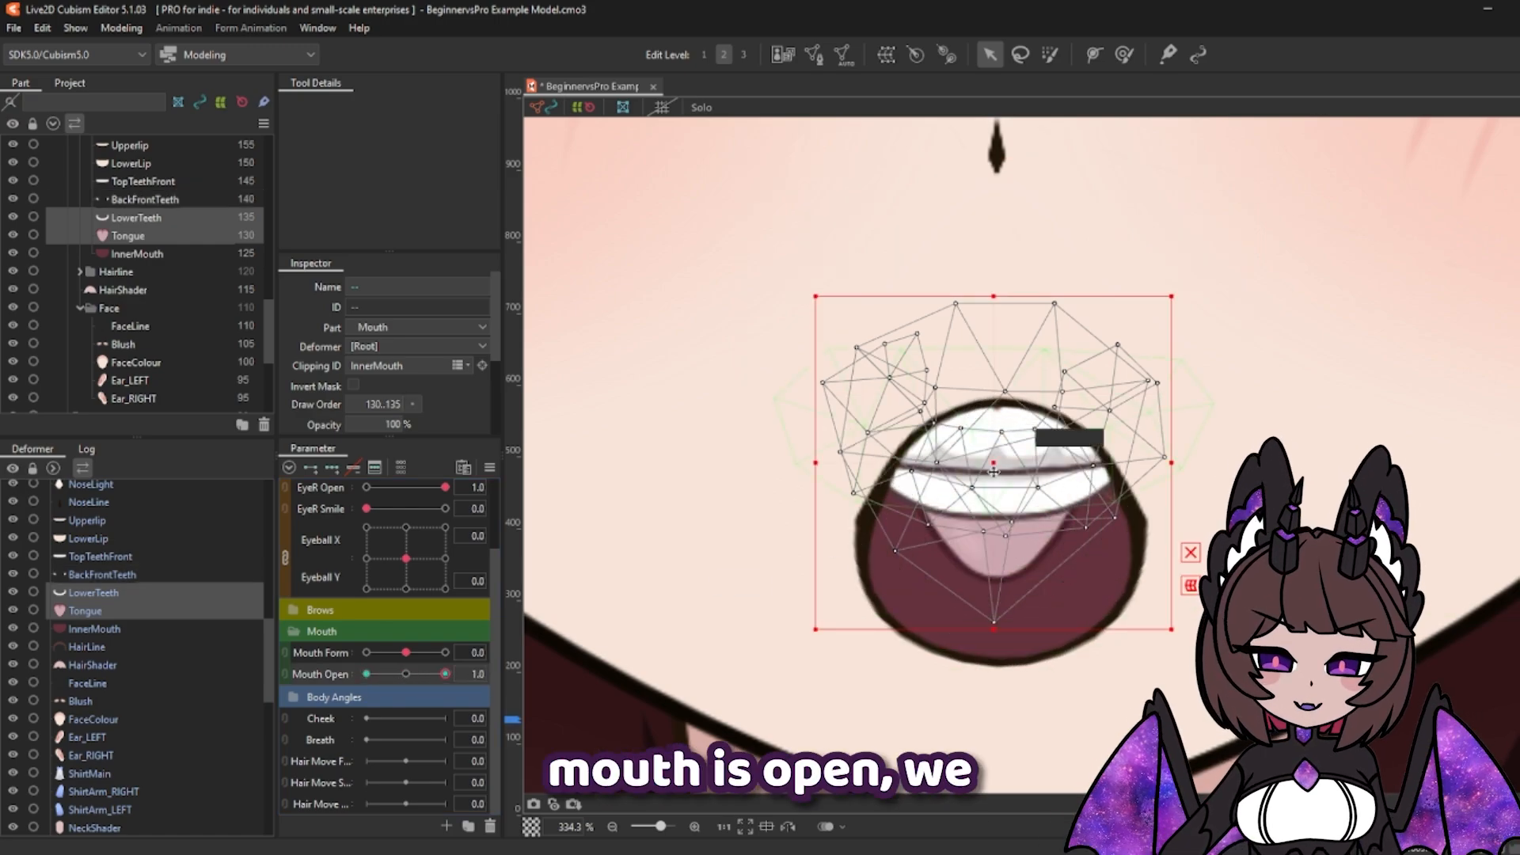
{"action": "left_click_drag", "start_coordinate": [992, 467], "coordinate": [984, 665]}
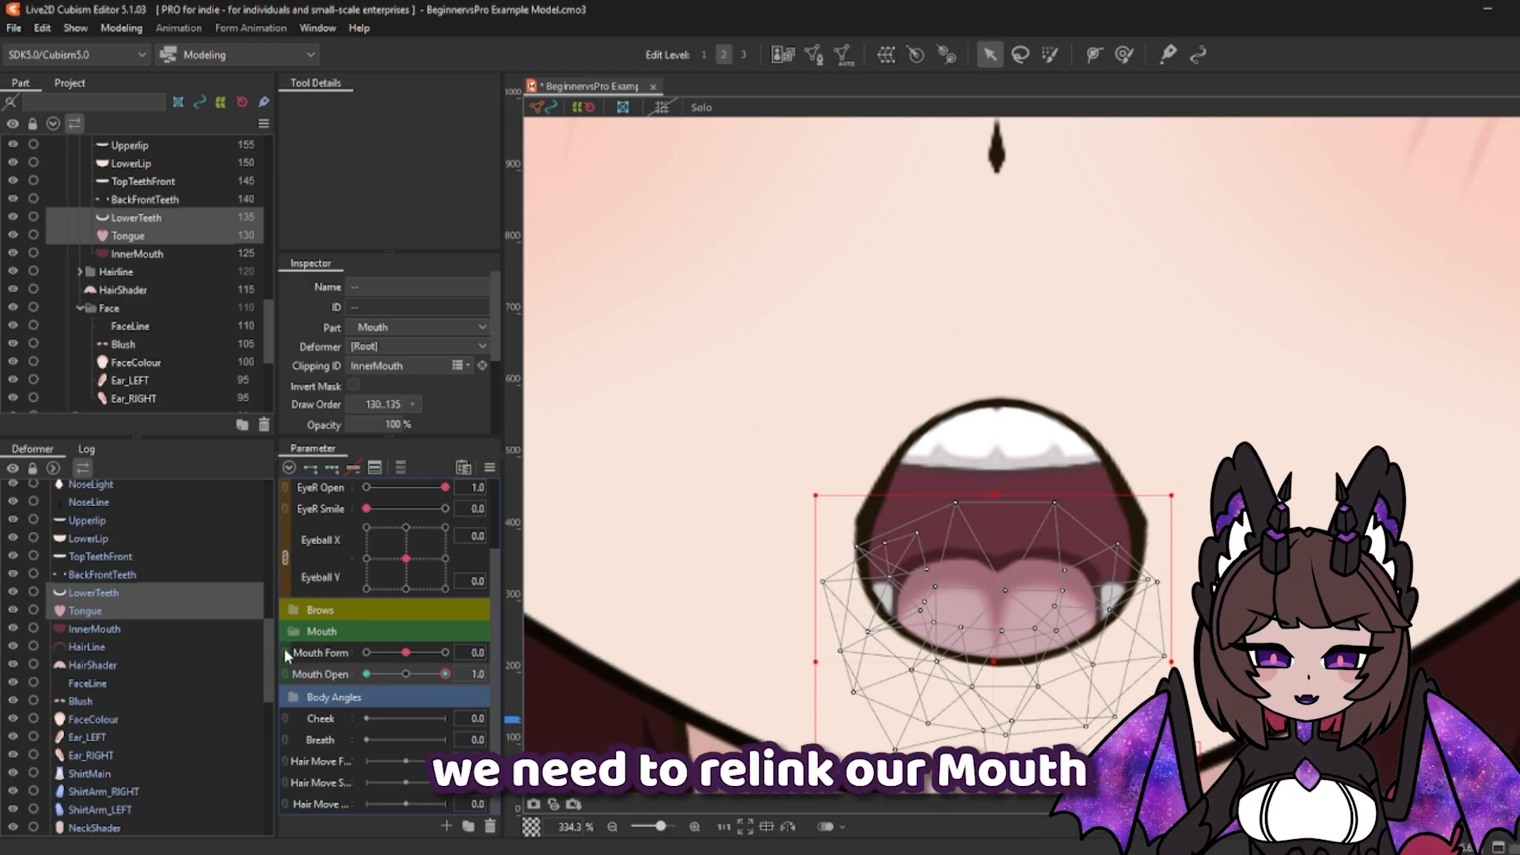
{"action": "left_click", "coordinate": [283, 651]}
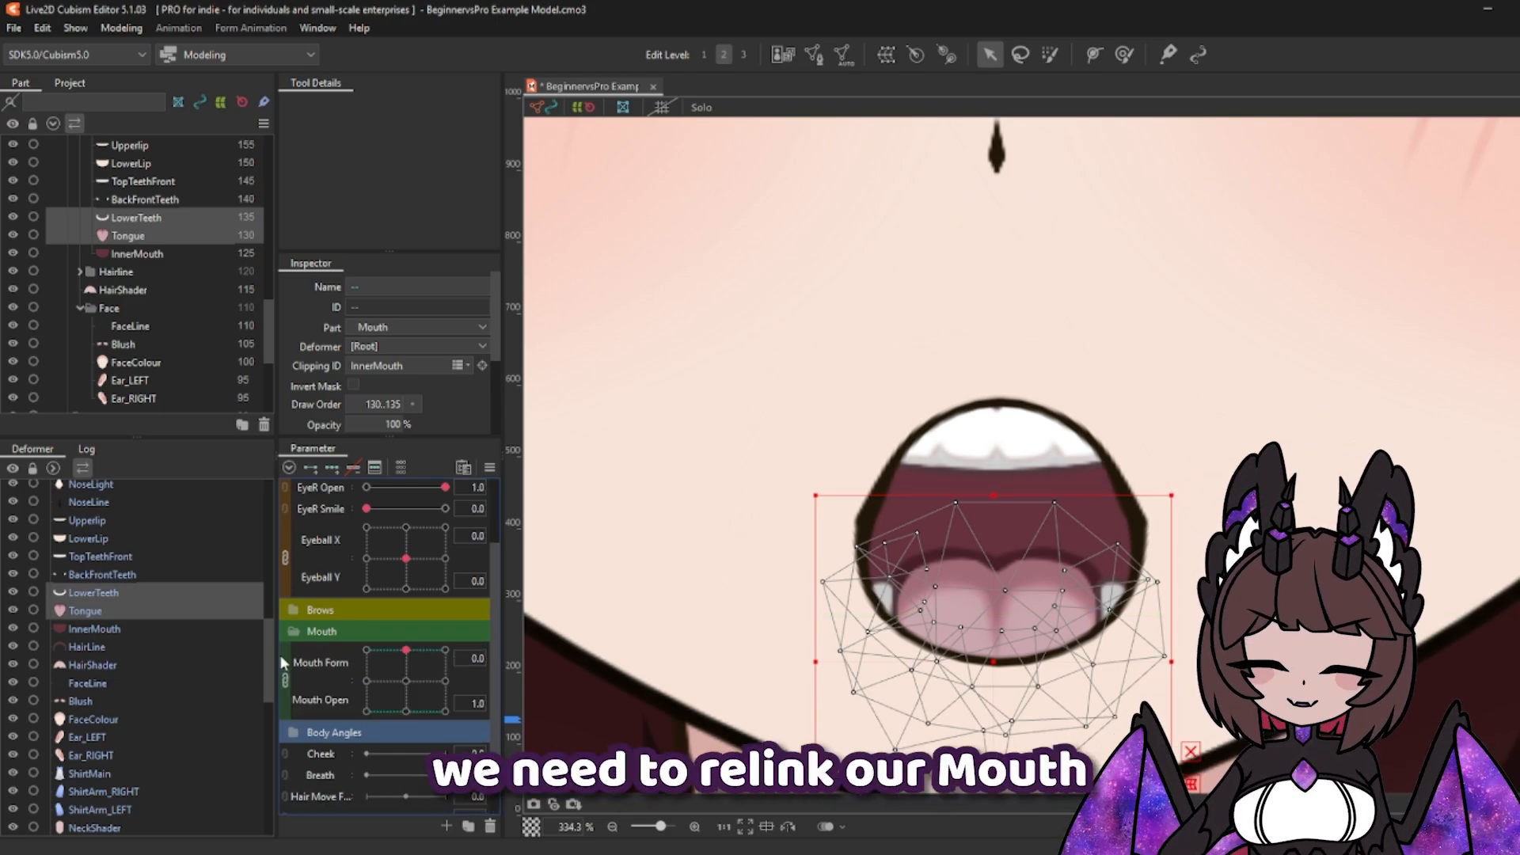
{"action": "left_click", "coordinate": [323, 666]}
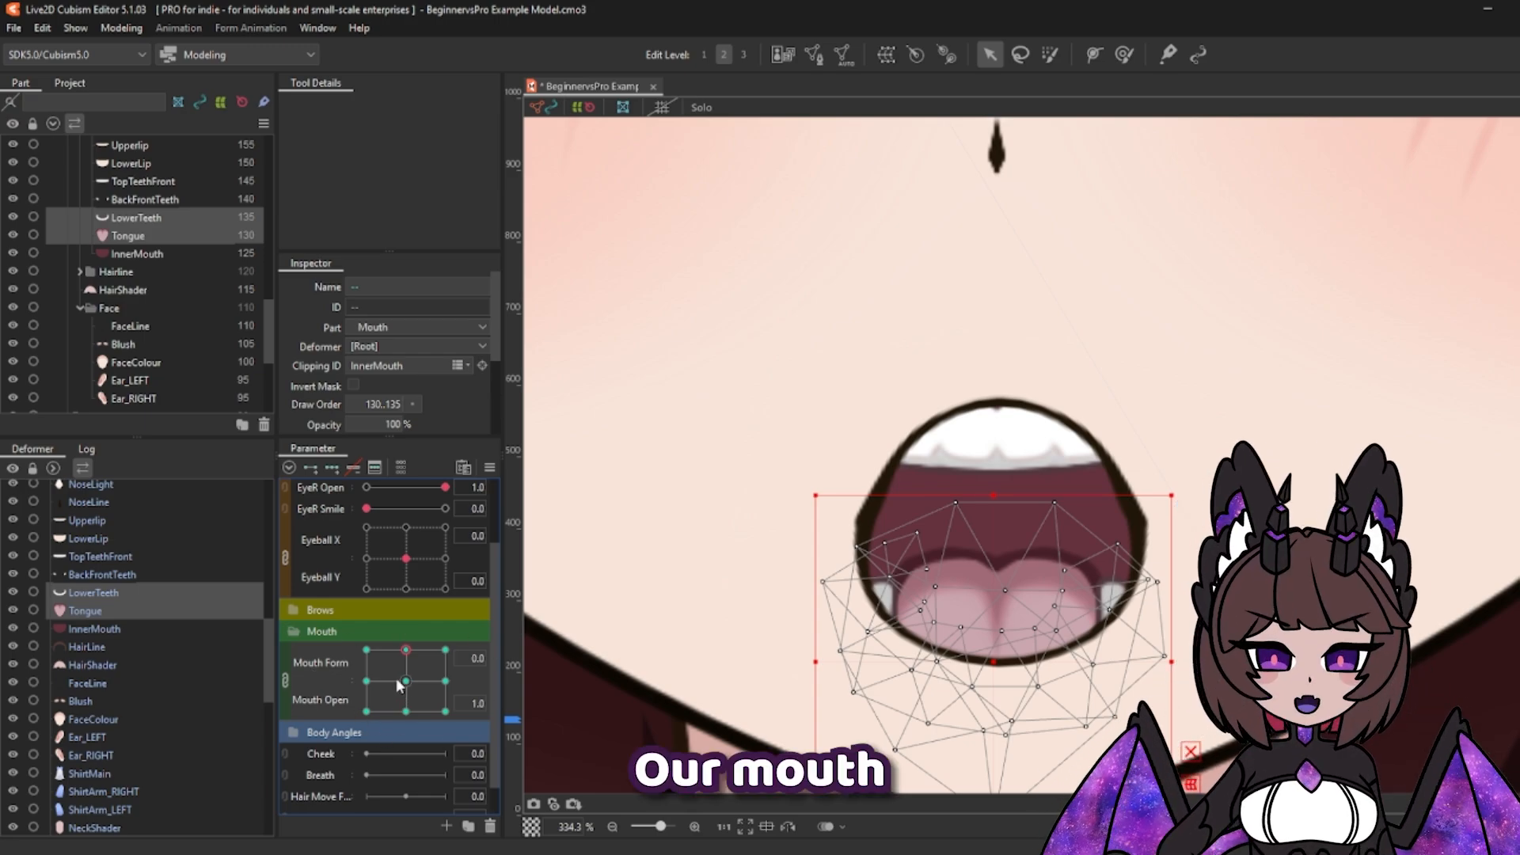
Step: At Mouth Form 1.0 and Mouth Open 0.5, raise the lower teeth and tongue so the lower teeth fill the half-open smile
{"action": "left_click", "coordinate": [445, 681]}
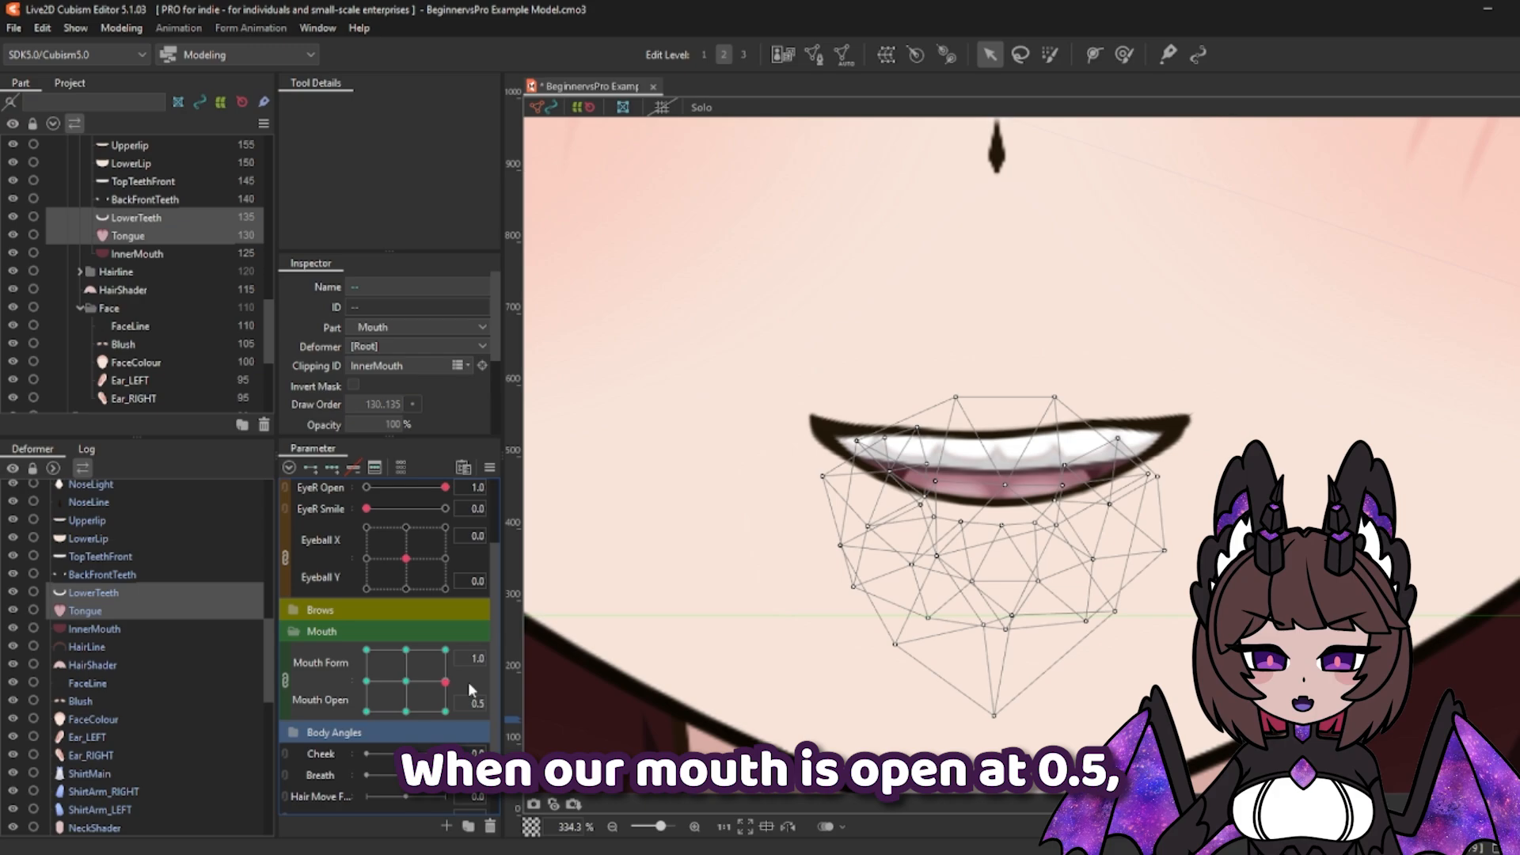
{"action": "left_click", "coordinate": [477, 703]}
{"action": "key", "text": "Return"}
{"action": "left_click", "coordinate": [478, 659]}
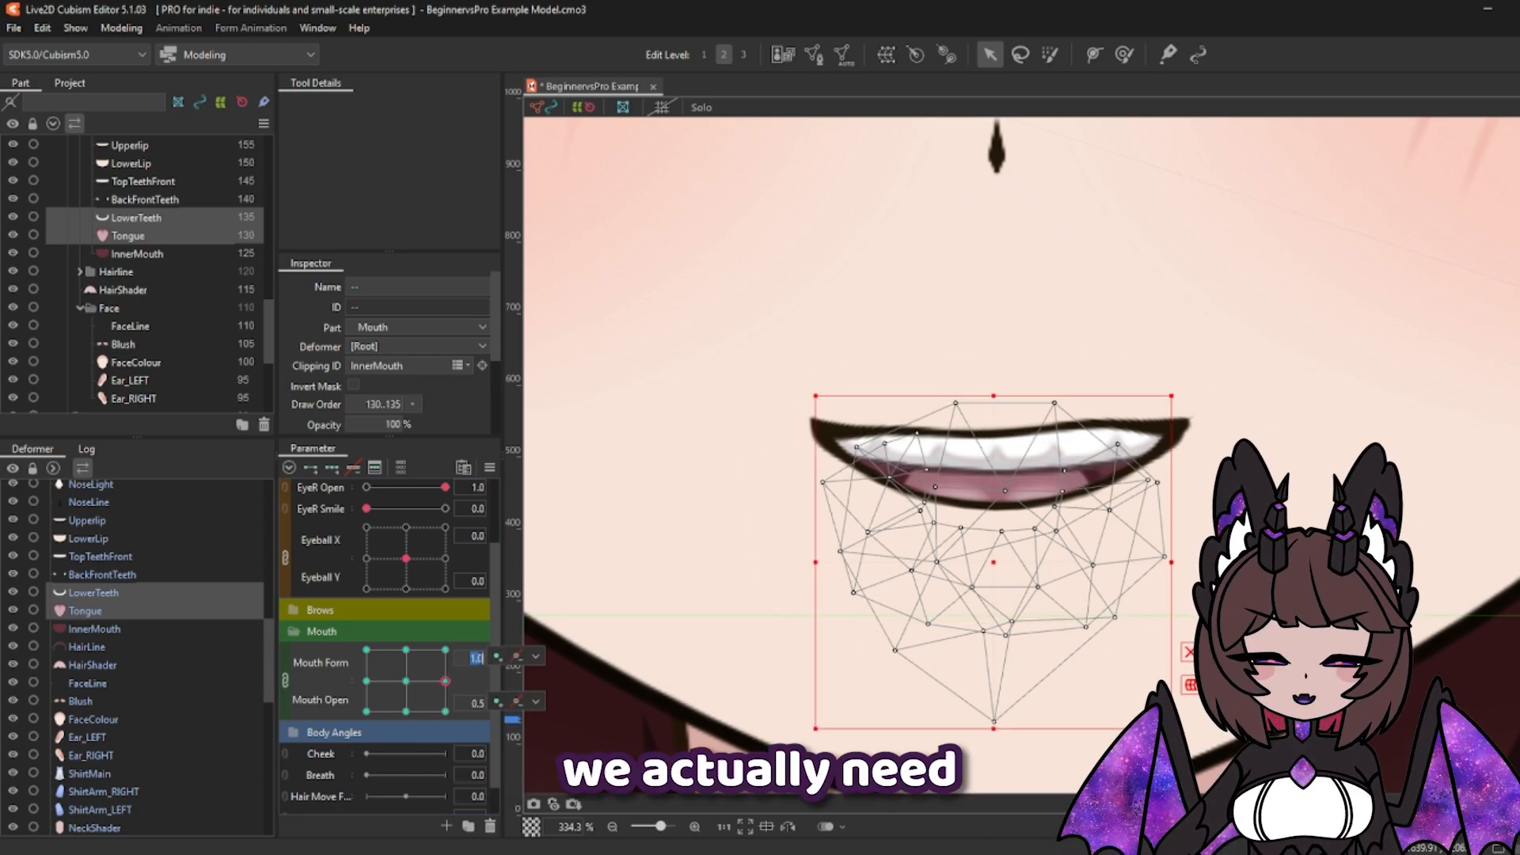
{"action": "left_click", "coordinate": [535, 656]}
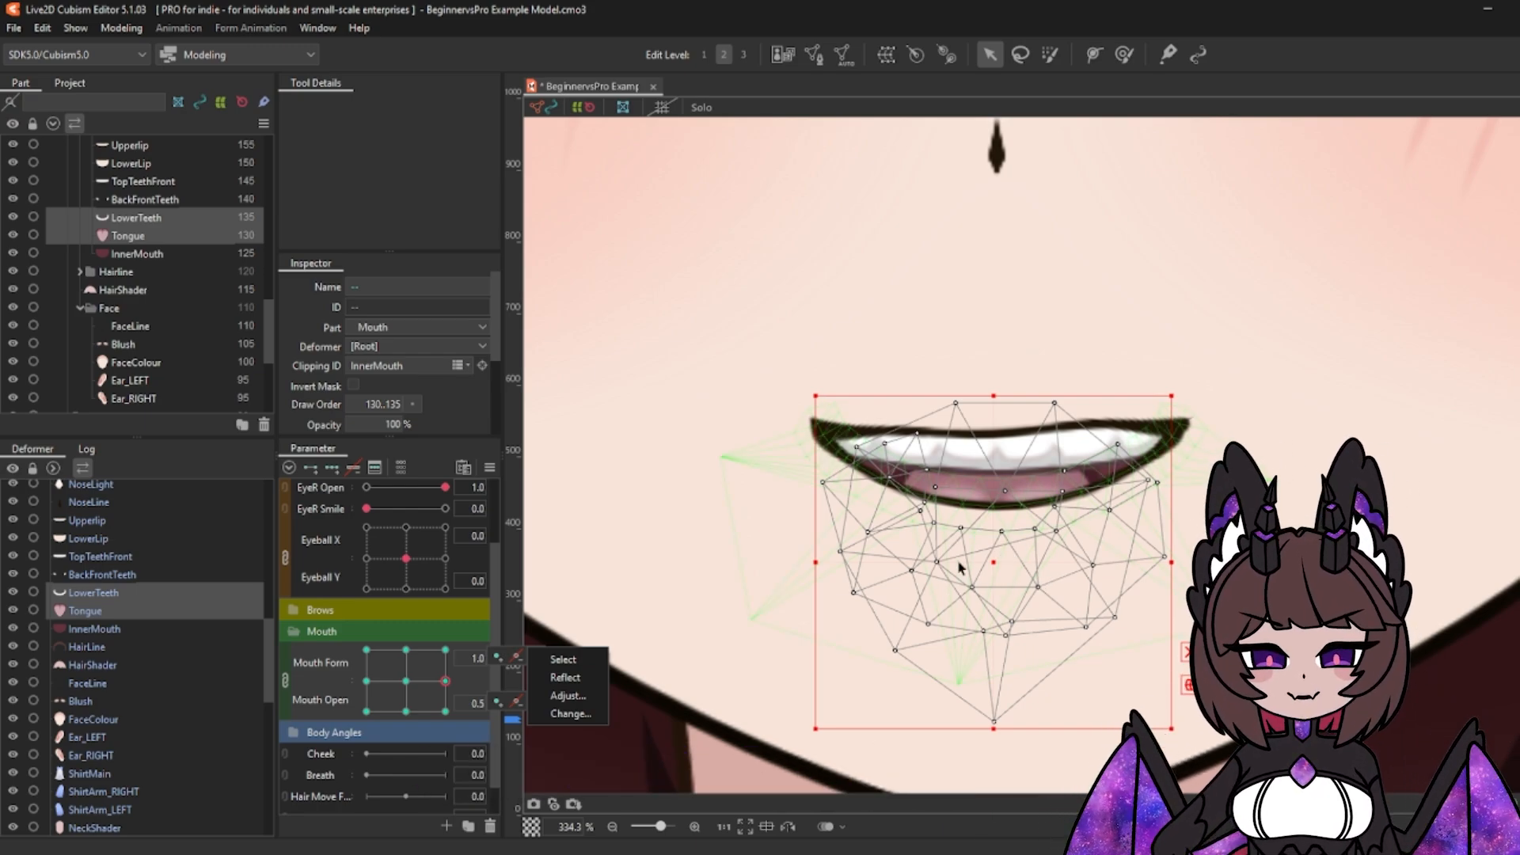
{"action": "left_click_drag", "start_coordinate": [992, 560], "coordinate": [966, 461]}
{"action": "left_click", "coordinate": [1465, 634]}
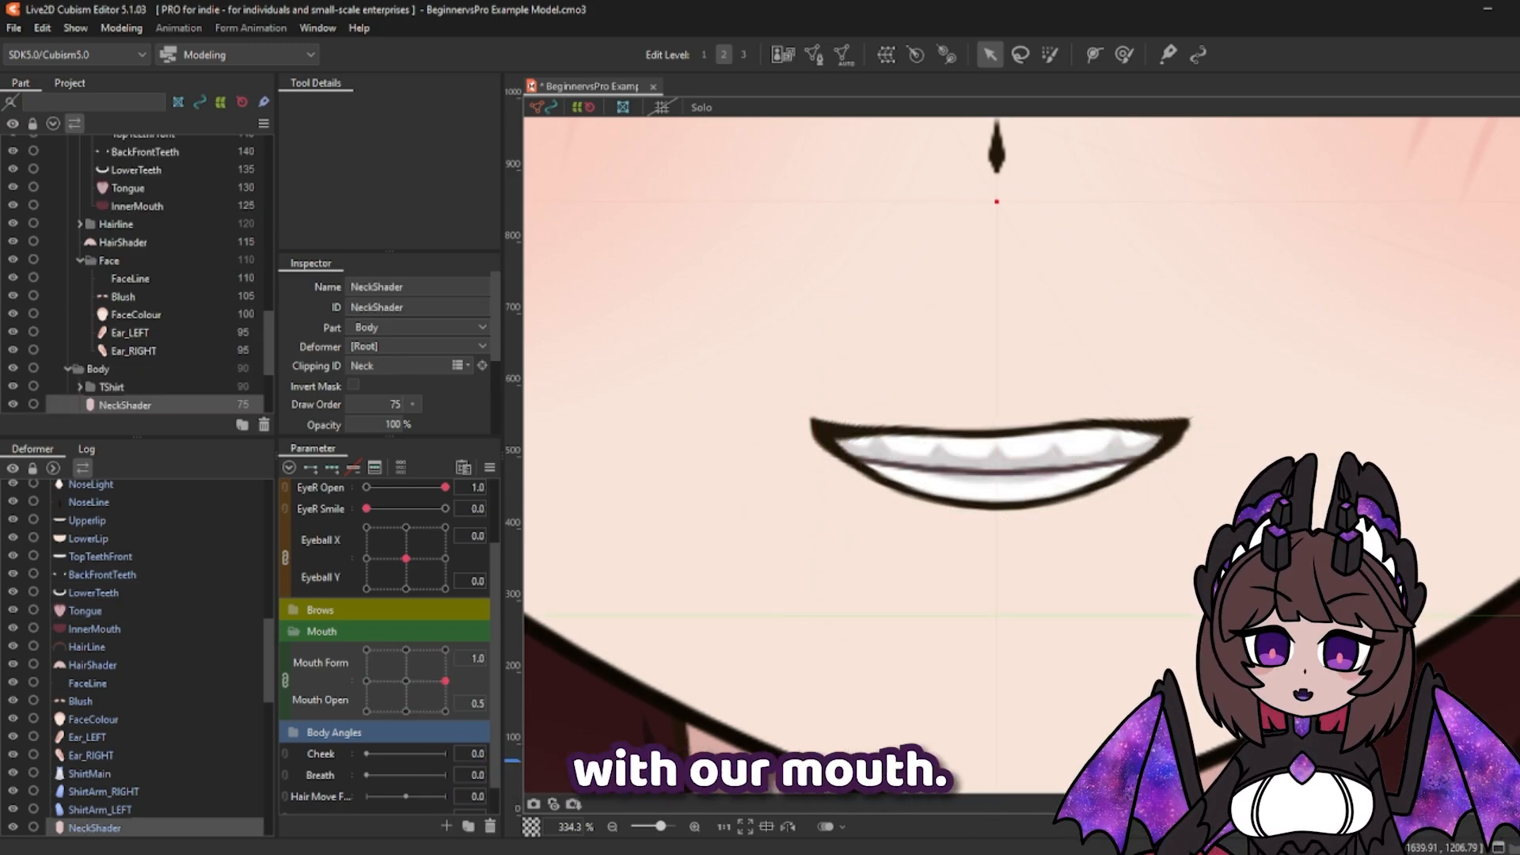
Step: Return Mouth Form and Mouth Open to 0.0, and delete the BrowL X and BrowR X parameters
{"action": "left_click_drag", "start_coordinate": [447, 679], "coordinate": [389, 716]}
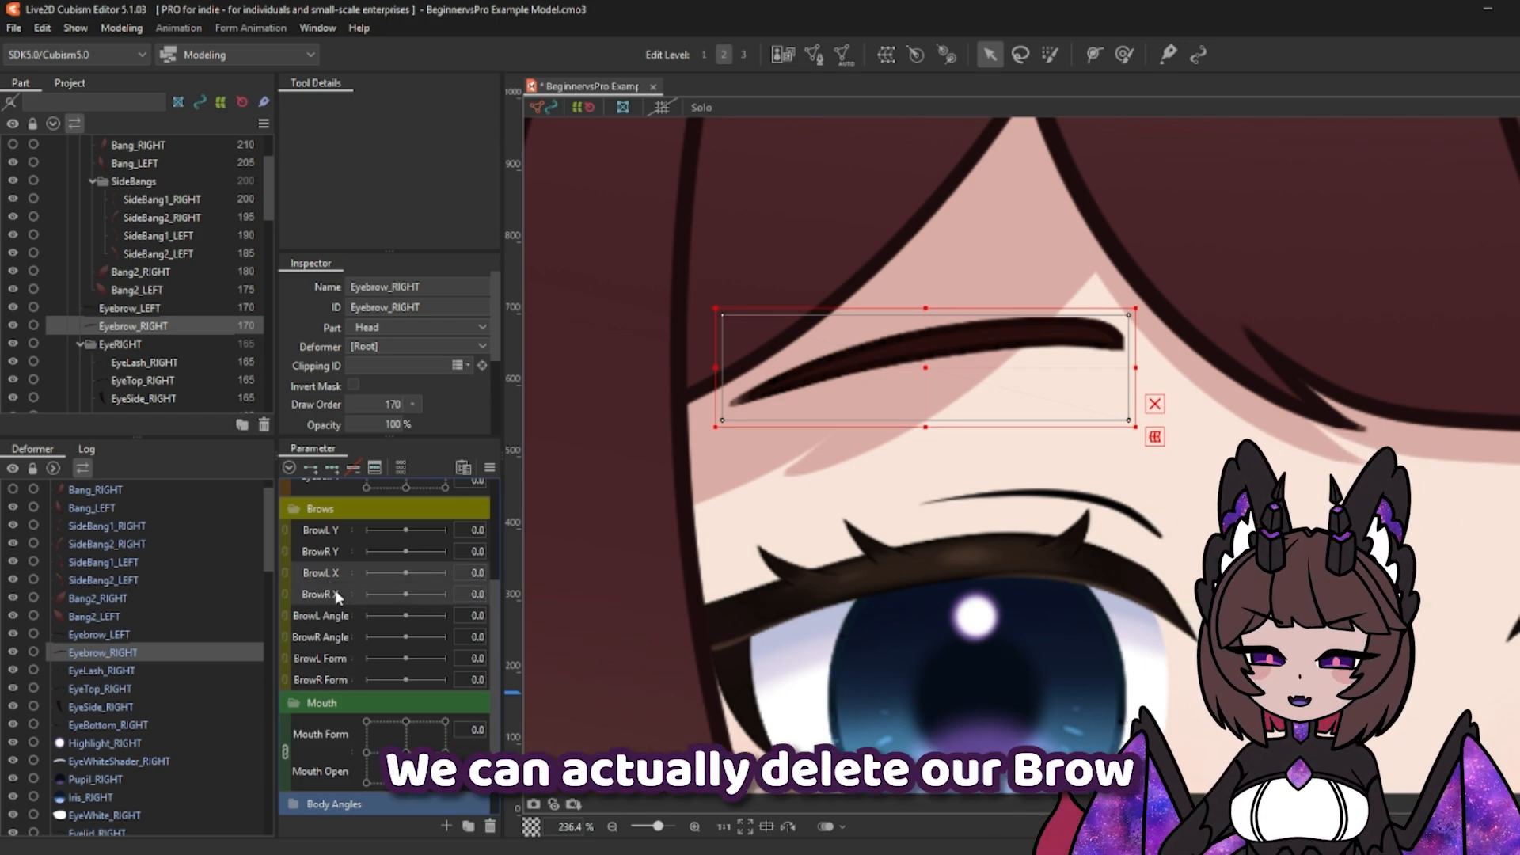
{"action": "left_click", "coordinate": [491, 825]}
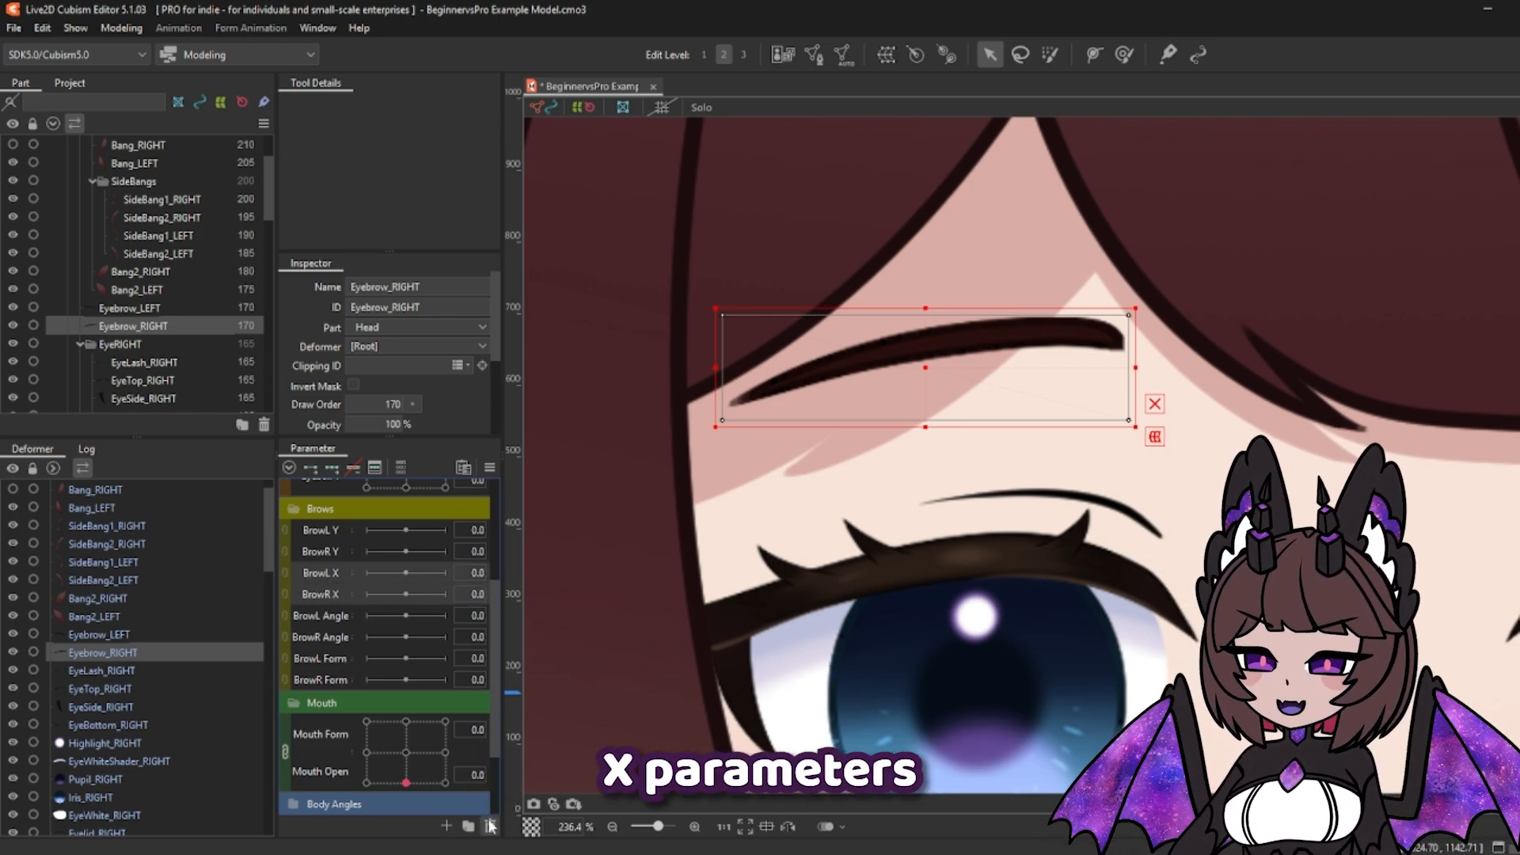
{"action": "left_click", "coordinate": [810, 455]}
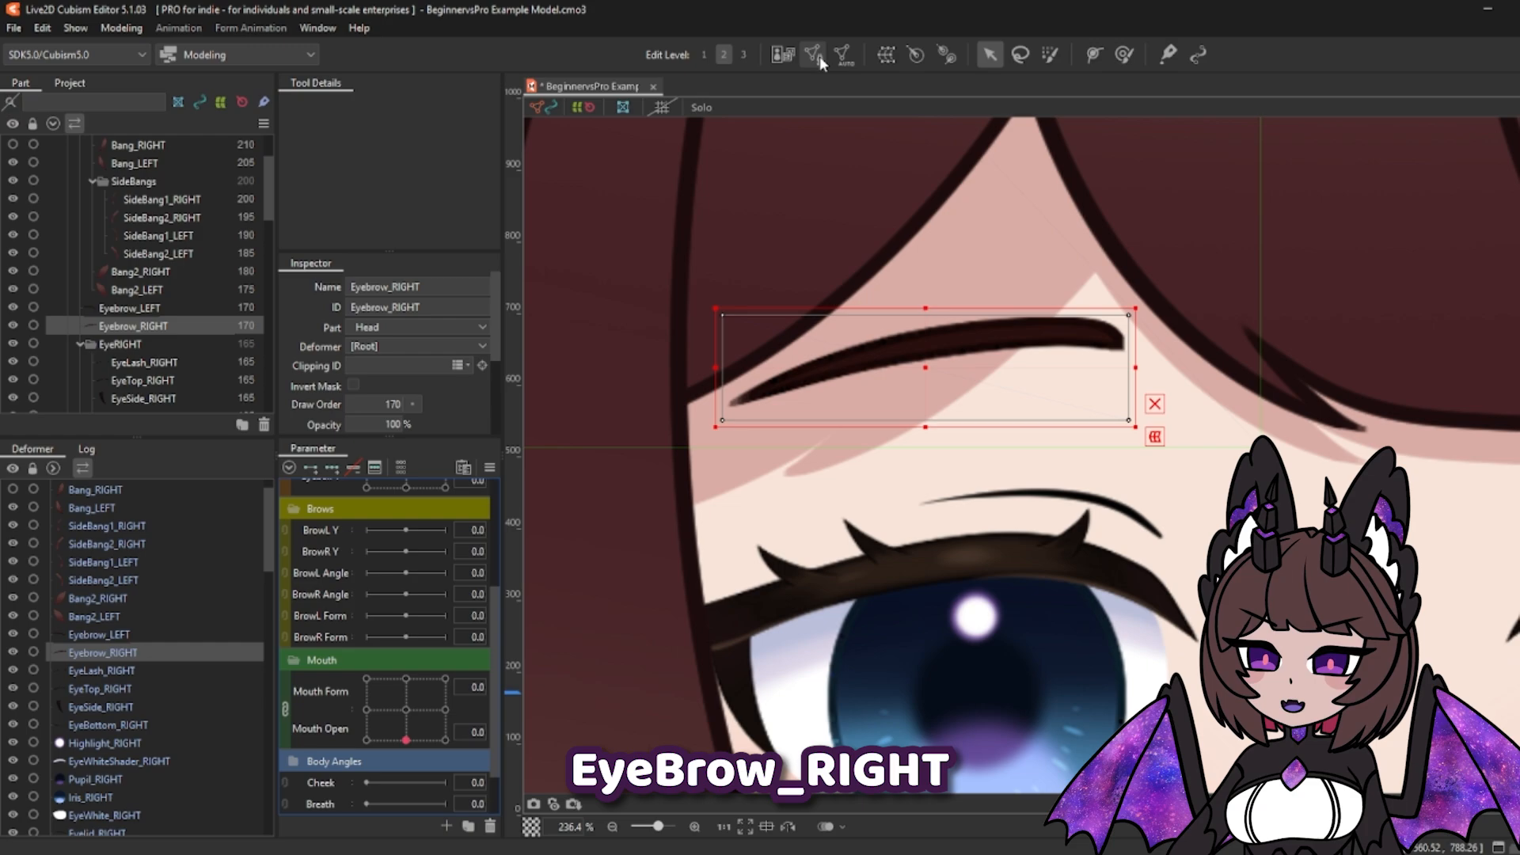
Step: Draw a stroke mesh along Eyebrow_RIGHT and add a four-point deform path from its outer tip to its inner end
{"action": "left_click", "coordinate": [813, 54]}
{"action": "left_click_drag", "start_coordinate": [728, 406], "coordinate": [1124, 343]}
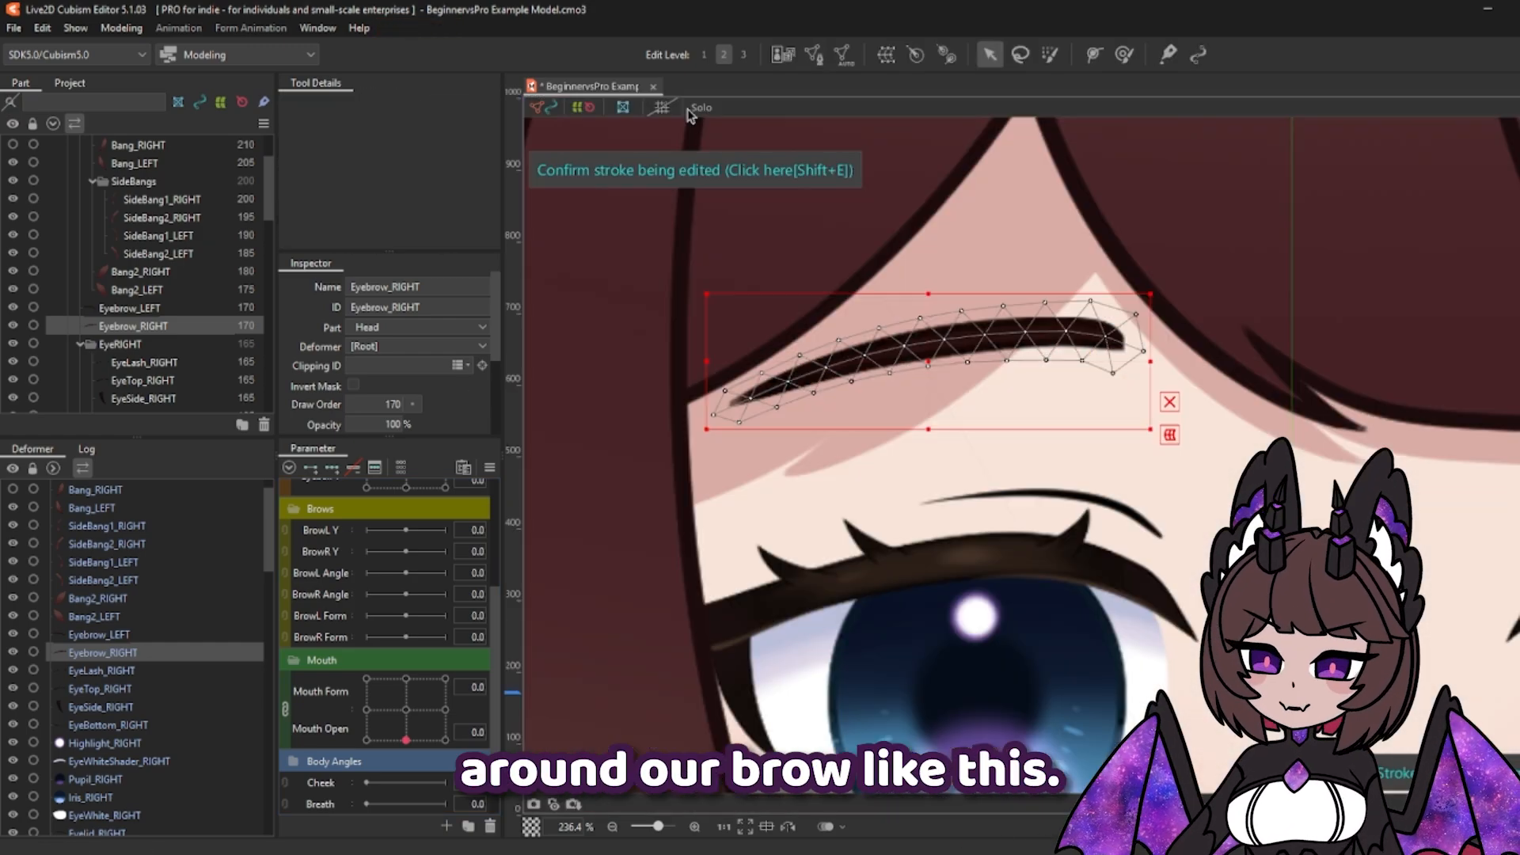
{"action": "left_click", "coordinate": [713, 414]}
{"action": "left_click", "coordinate": [866, 354]}
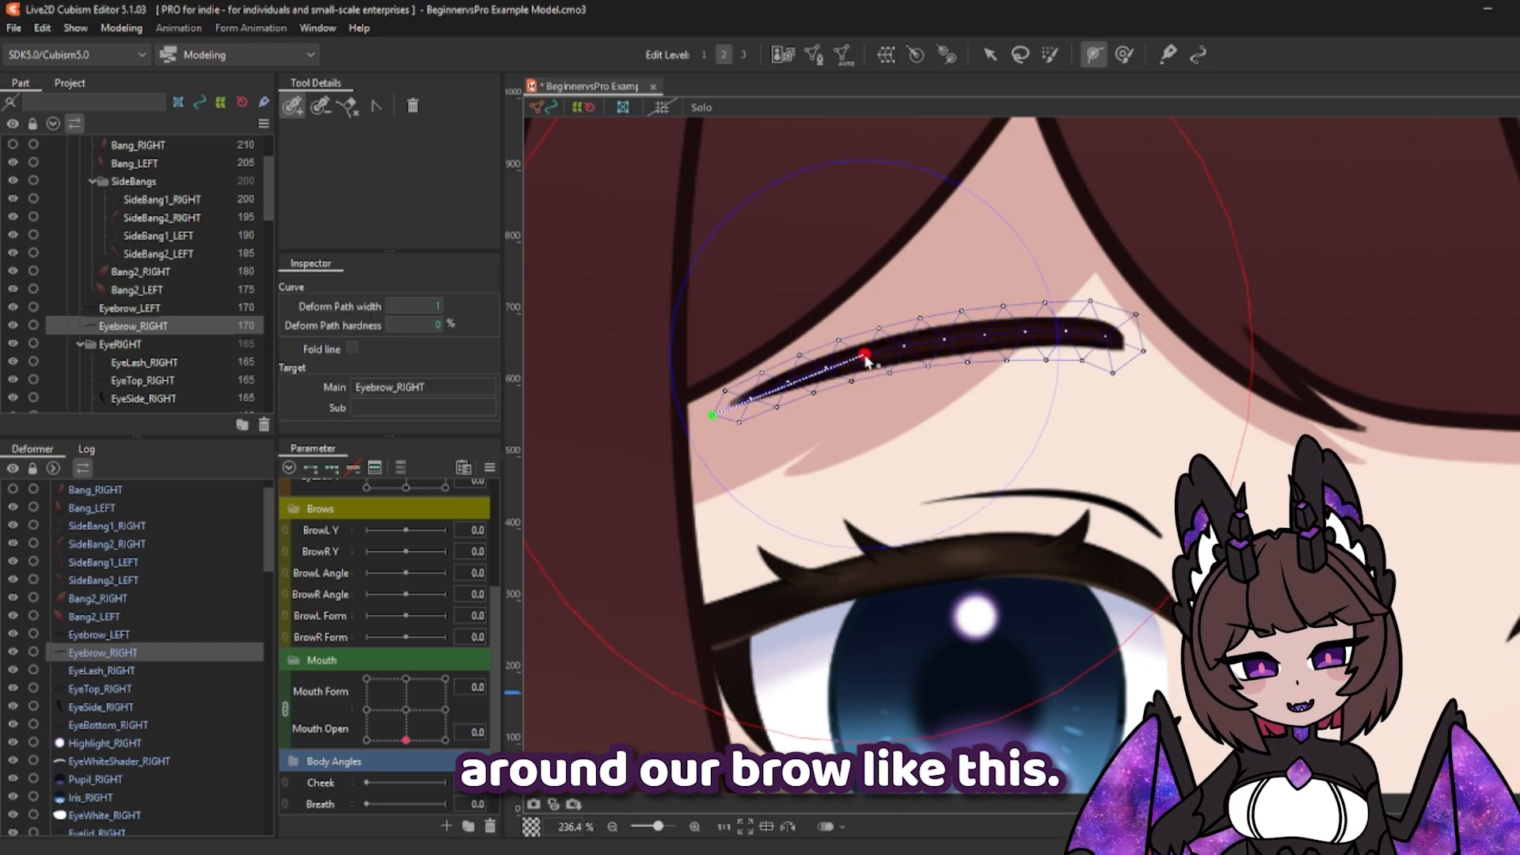
{"action": "left_click", "coordinate": [1027, 331]}
{"action": "left_click", "coordinate": [1155, 345]}
{"action": "key", "text": "v"}
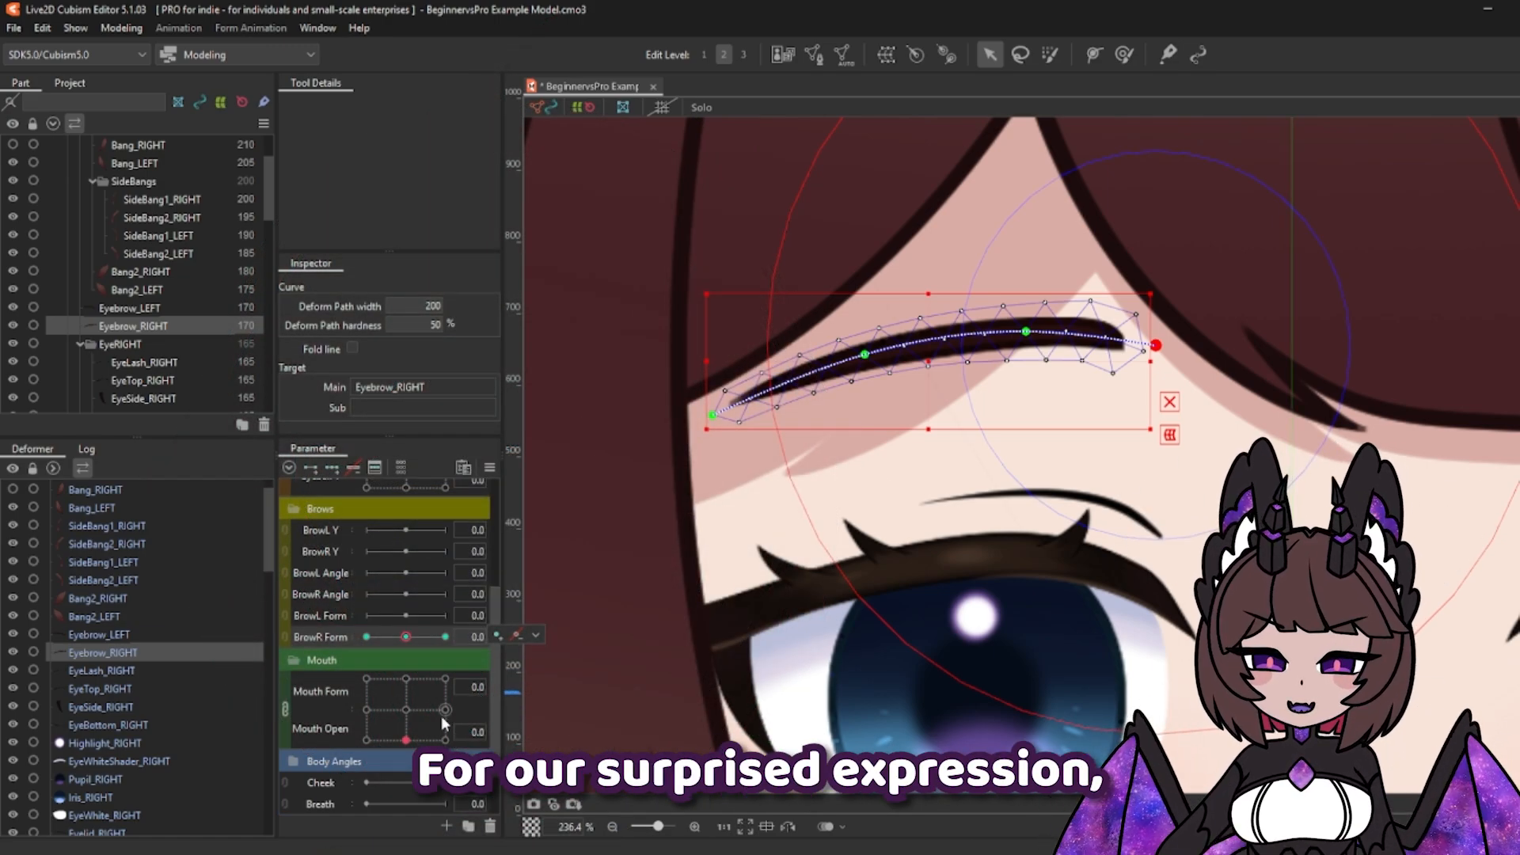
Step: Set BrowR Form to 1.0 and raise the right eyebrow's two middle path points and inner end into a surprised arch
{"action": "left_click_drag", "start_coordinate": [407, 637], "coordinate": [468, 638]}
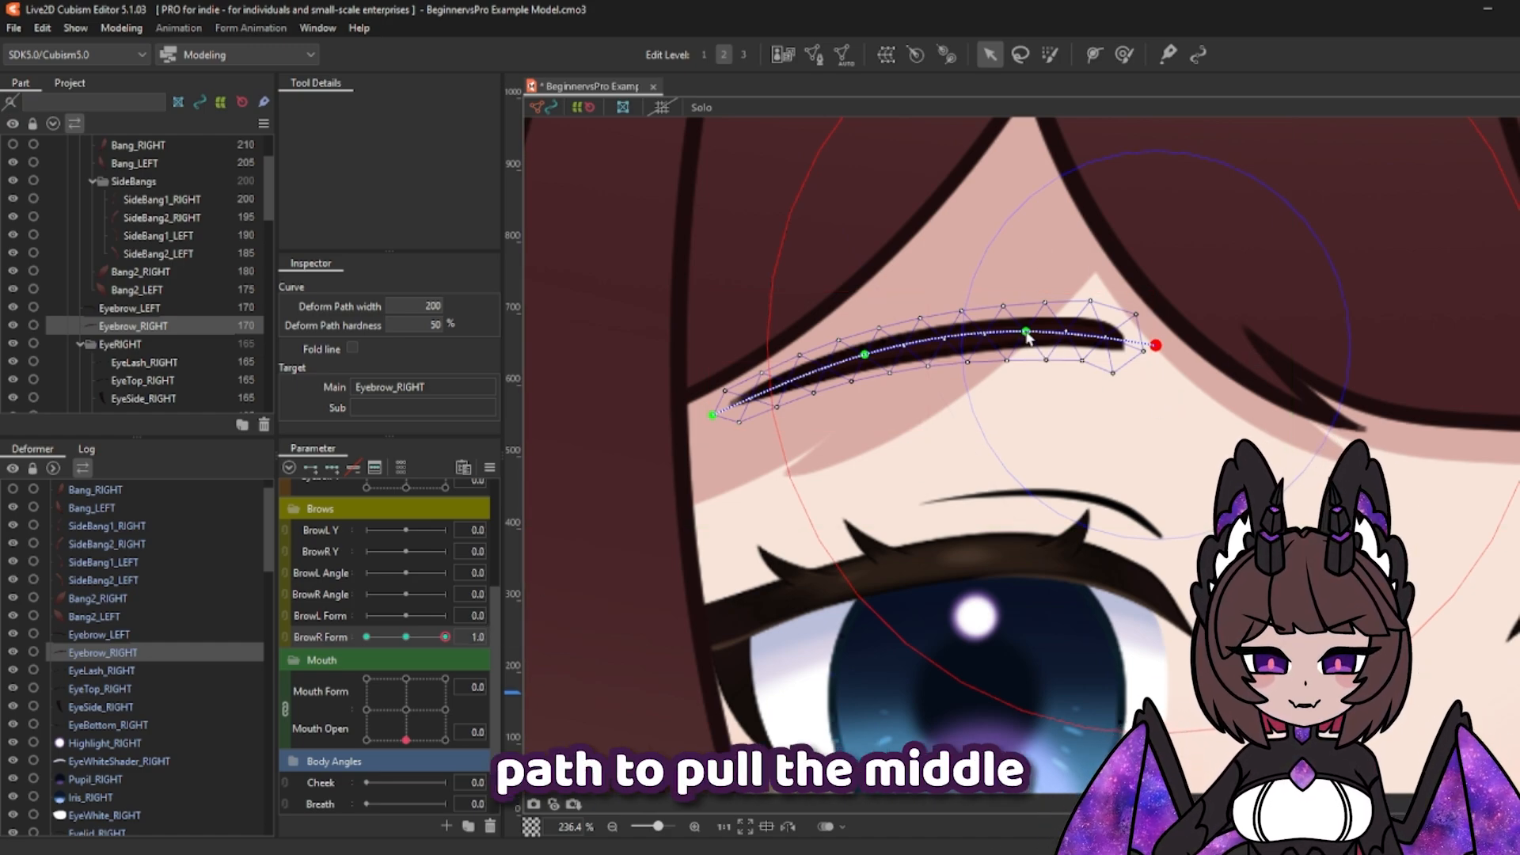
{"action": "left_click_drag", "start_coordinate": [1028, 338], "coordinate": [1026, 298]}
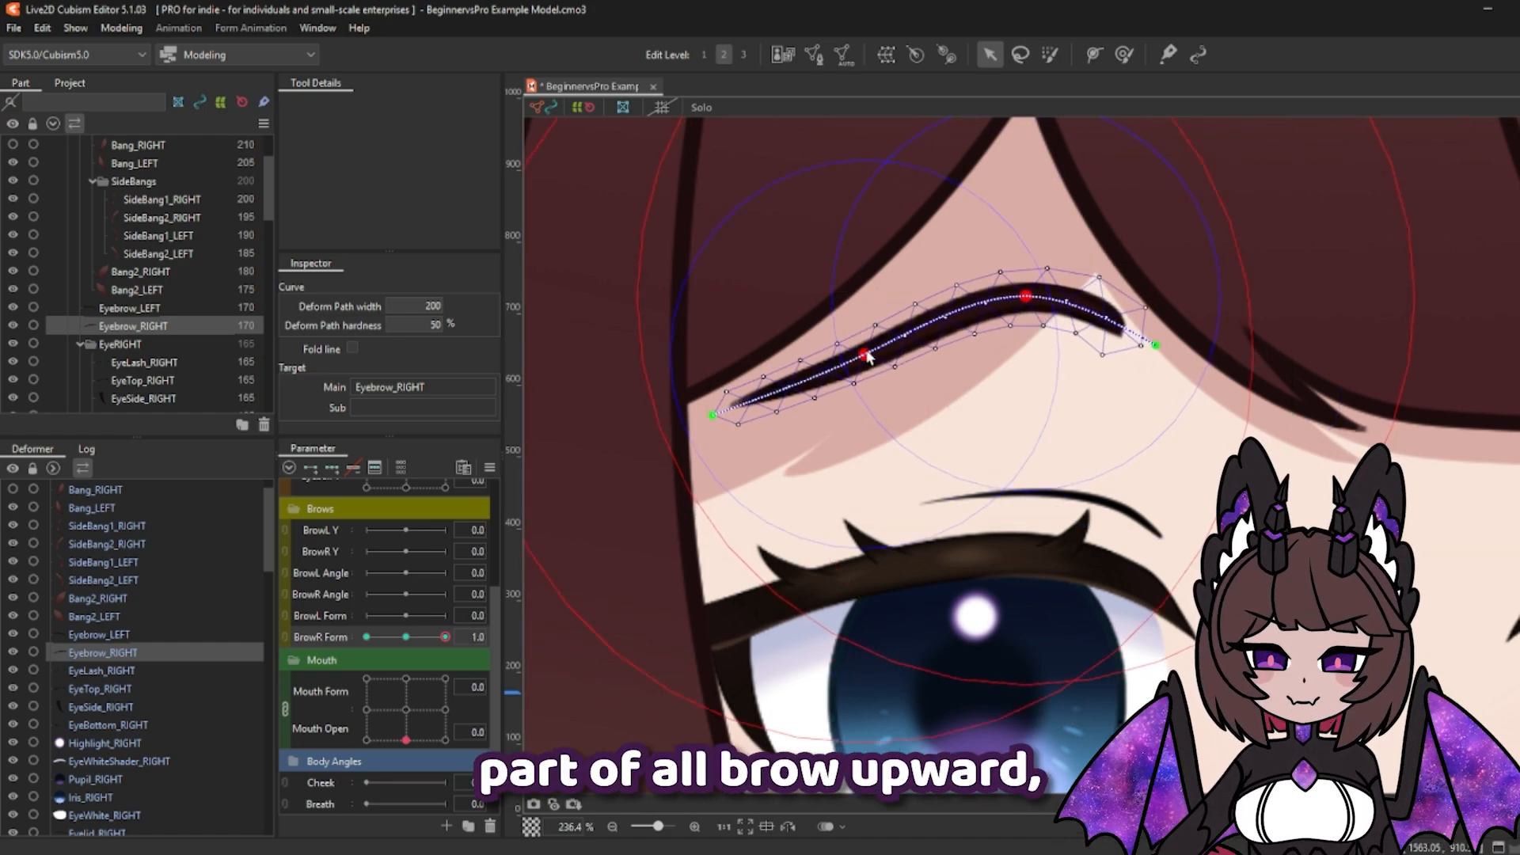
{"action": "left_click_drag", "start_coordinate": [867, 357], "coordinate": [866, 332]}
{"action": "left_click_drag", "start_coordinate": [1030, 306], "coordinate": [1029, 292]}
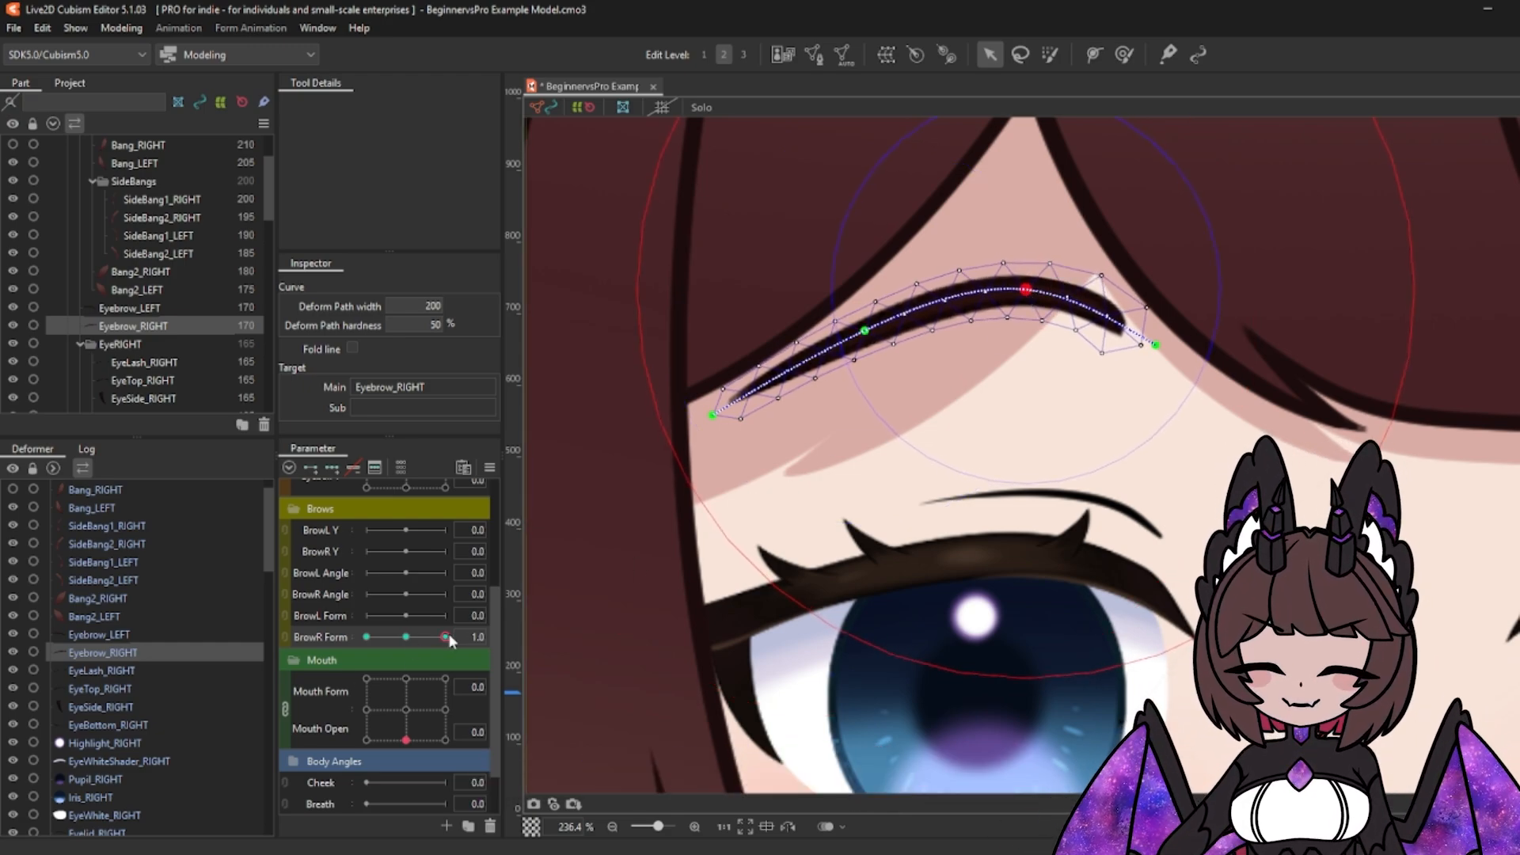
{"action": "mouse_move", "coordinate": [447, 636]}
{"action": "left_mouse_down"}
{"action": "mouse_move", "coordinate": [406, 637]}
{"action": "mouse_move", "coordinate": [459, 631]}
{"action": "left_mouse_up"}
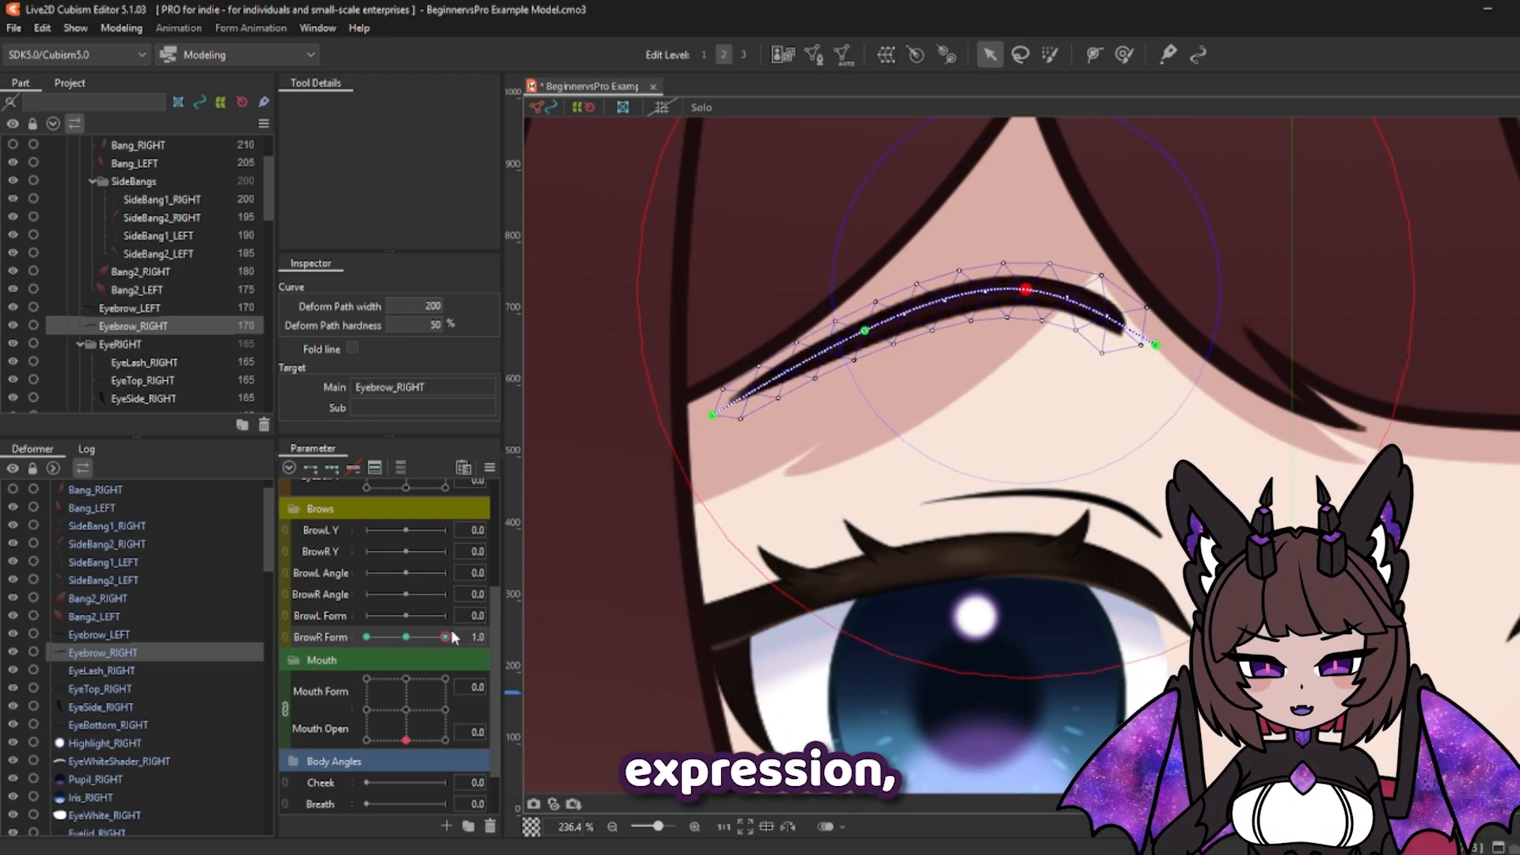
{"action": "left_click_drag", "start_coordinate": [1155, 345], "coordinate": [1156, 332]}
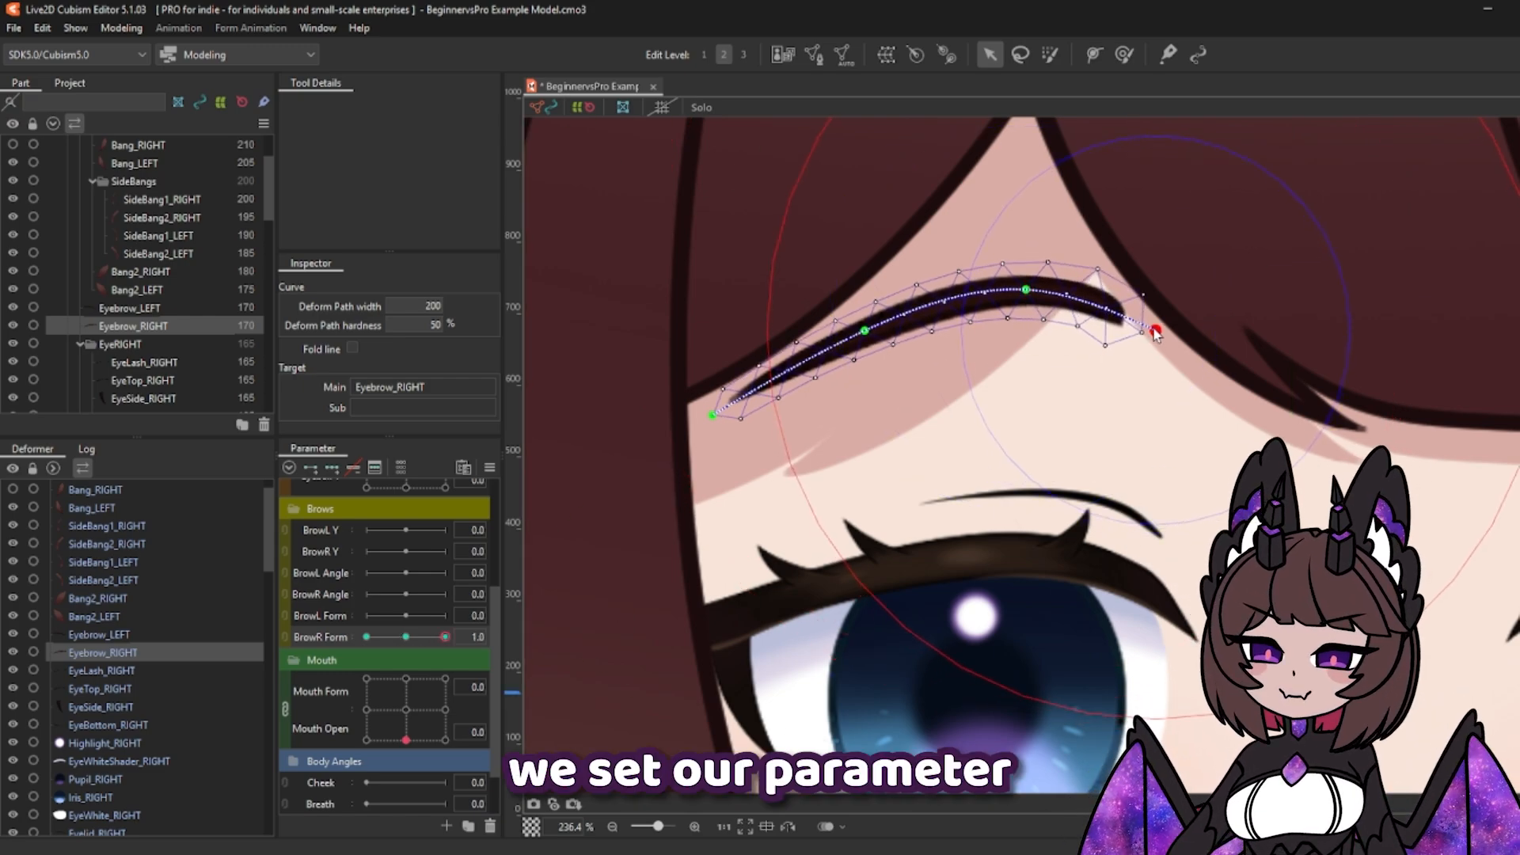
Step: At BrowR Form -1.0, lower the right eyebrow's two middle path points and inner end into an S-curve, and return the parameter to 0.0
{"action": "left_click_drag", "start_coordinate": [445, 638], "coordinate": [232, 649]}
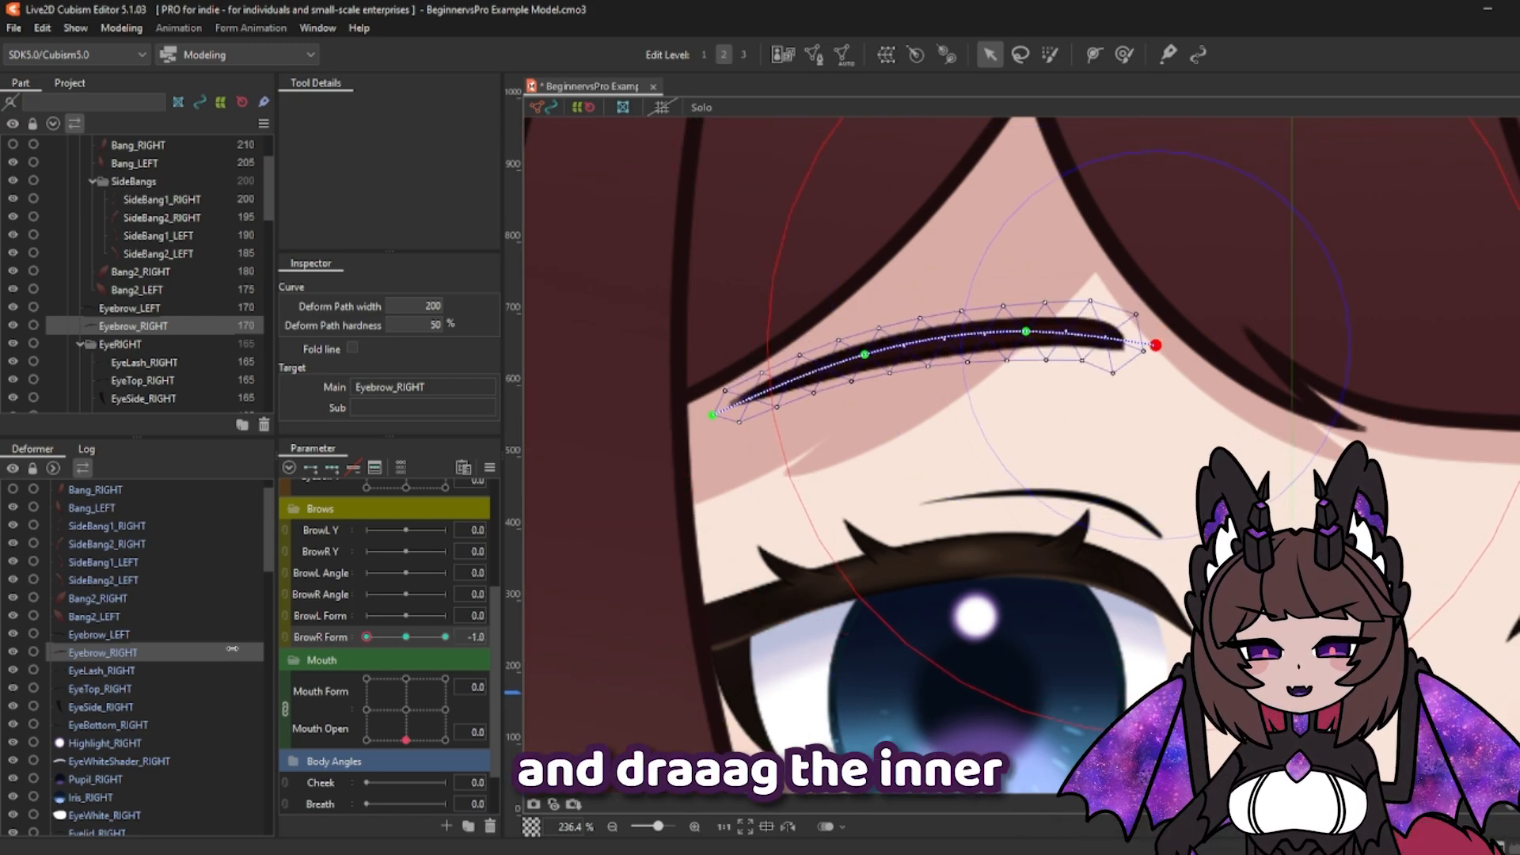
{"action": "left_click_drag", "start_coordinate": [1027, 333], "coordinate": [1035, 418]}
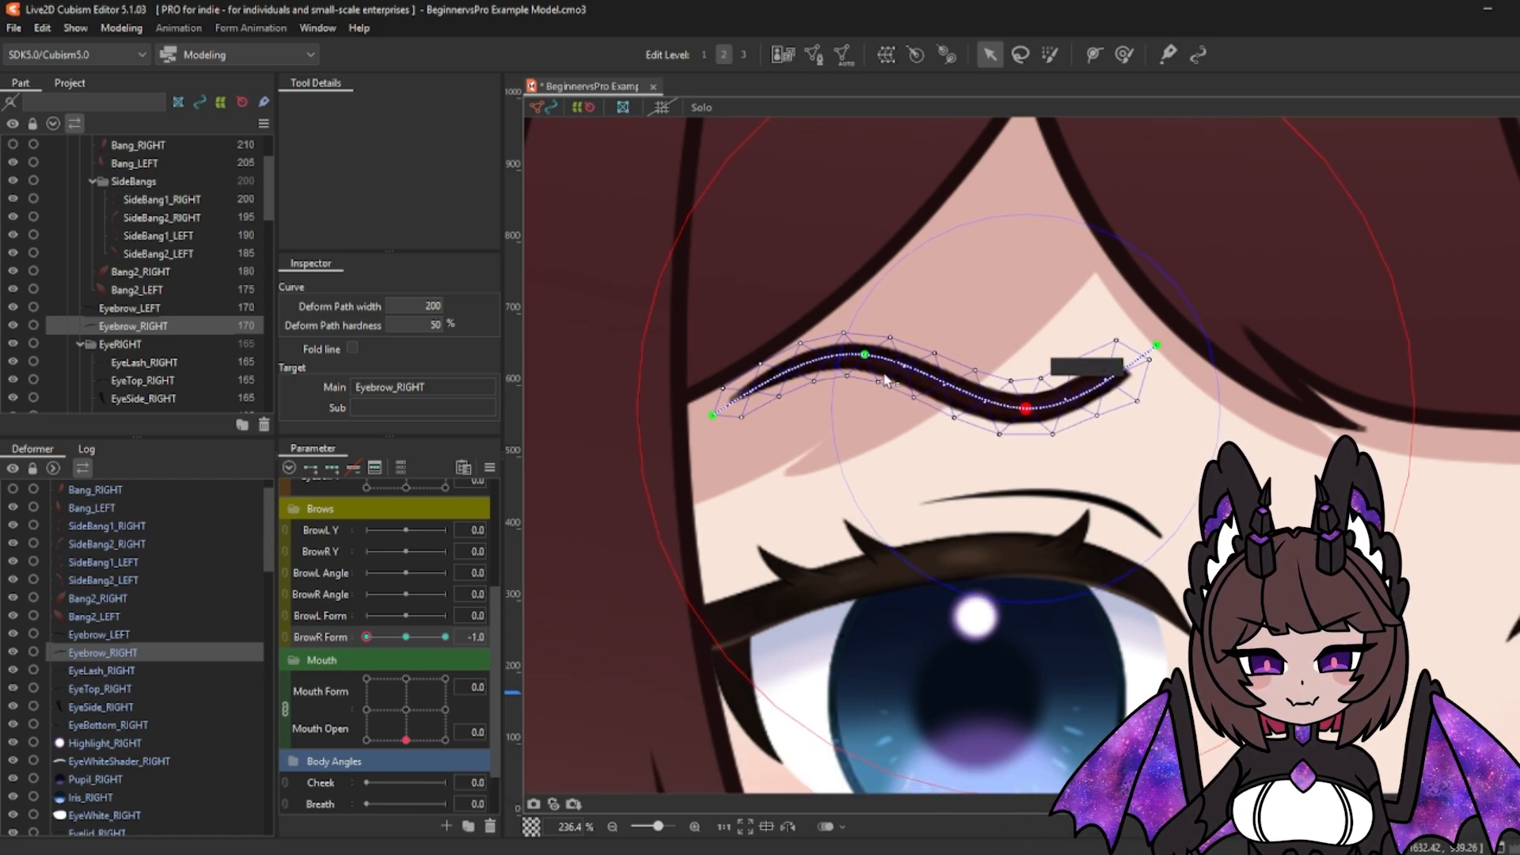
{"action": "left_click_drag", "start_coordinate": [865, 356], "coordinate": [894, 386]}
{"action": "left_click_drag", "start_coordinate": [1152, 355], "coordinate": [1156, 395]}
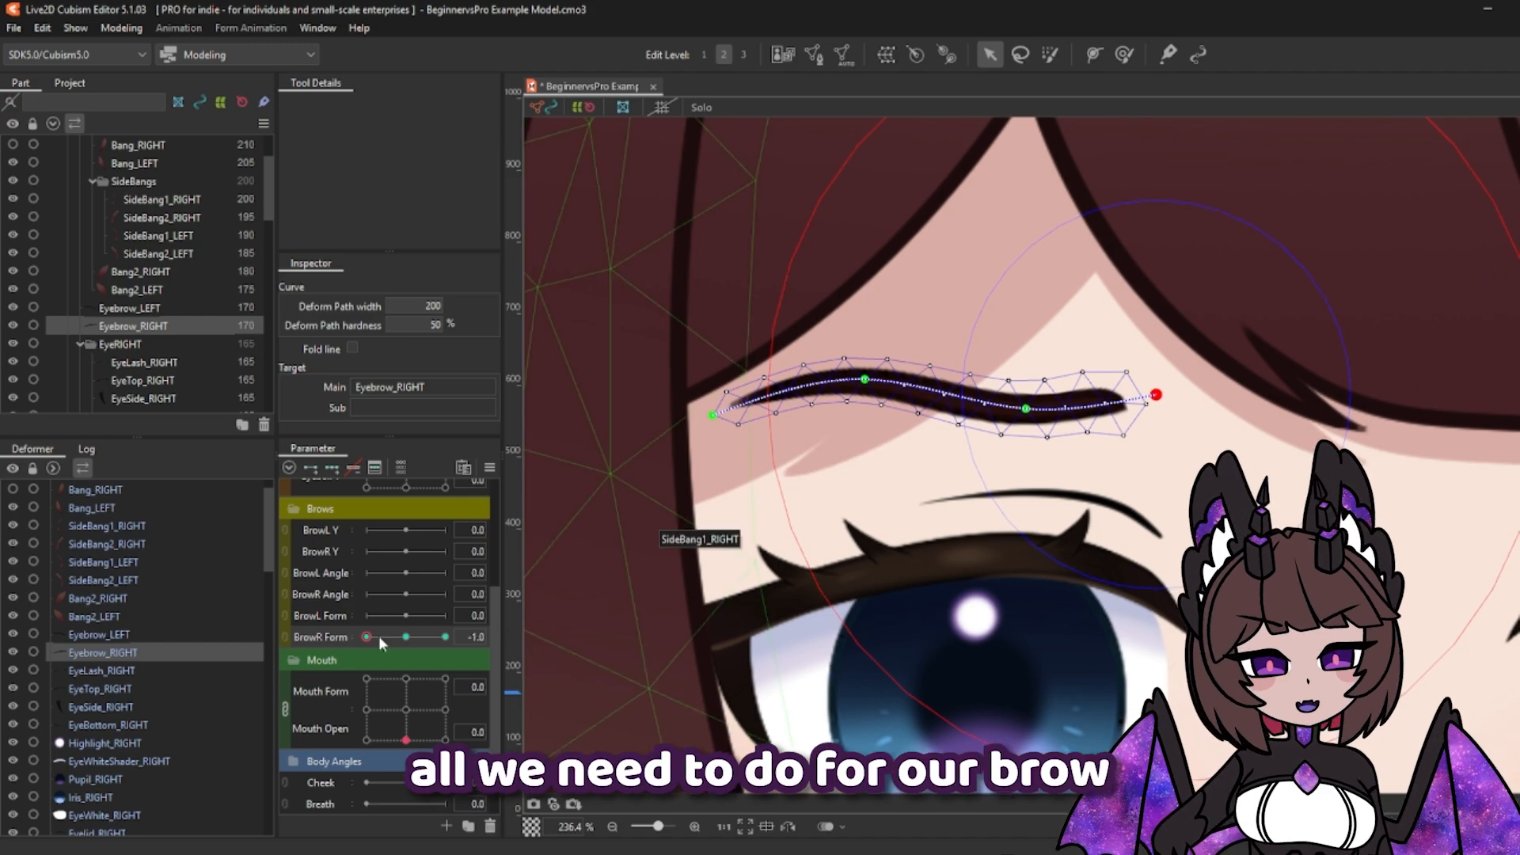
{"action": "left_click_drag", "start_coordinate": [374, 636], "coordinate": [405, 637]}
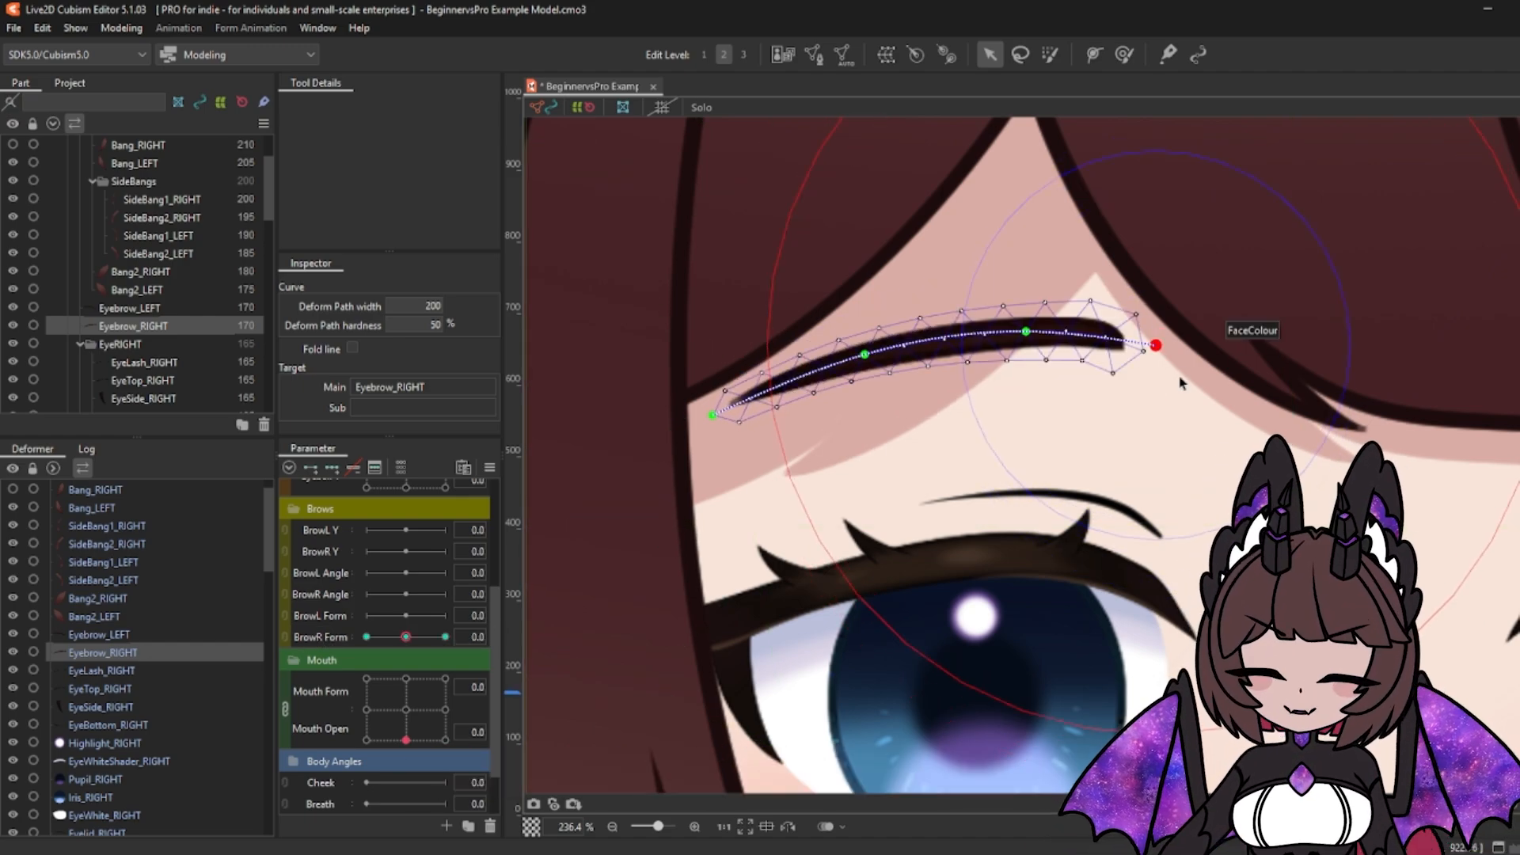
{"action": "left_click", "coordinate": [339, 525]}
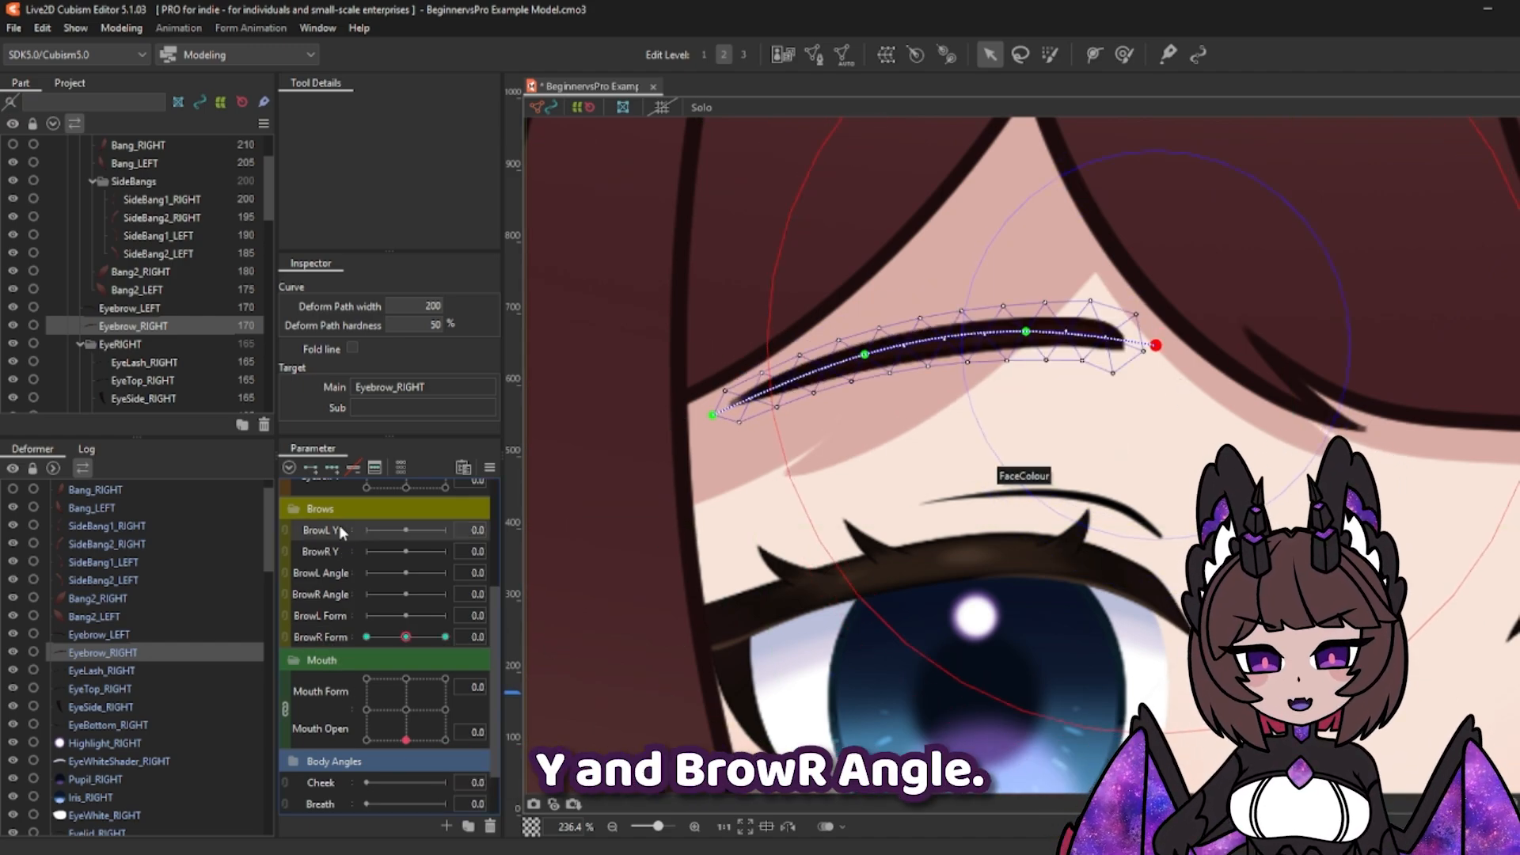
{"action": "left_click", "coordinate": [332, 546]}
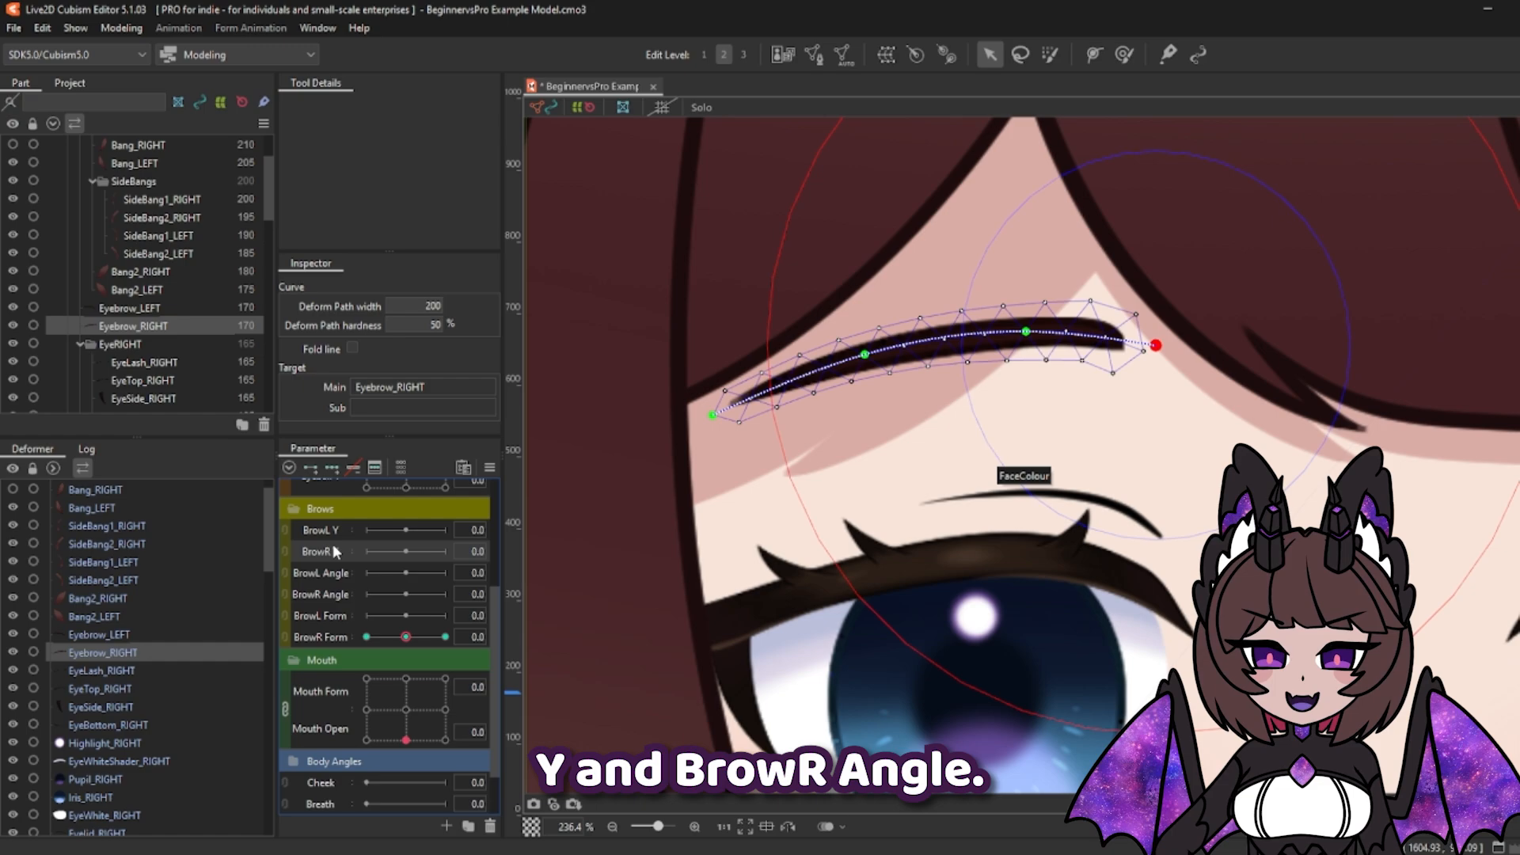
{"action": "left_click", "coordinate": [331, 601]}
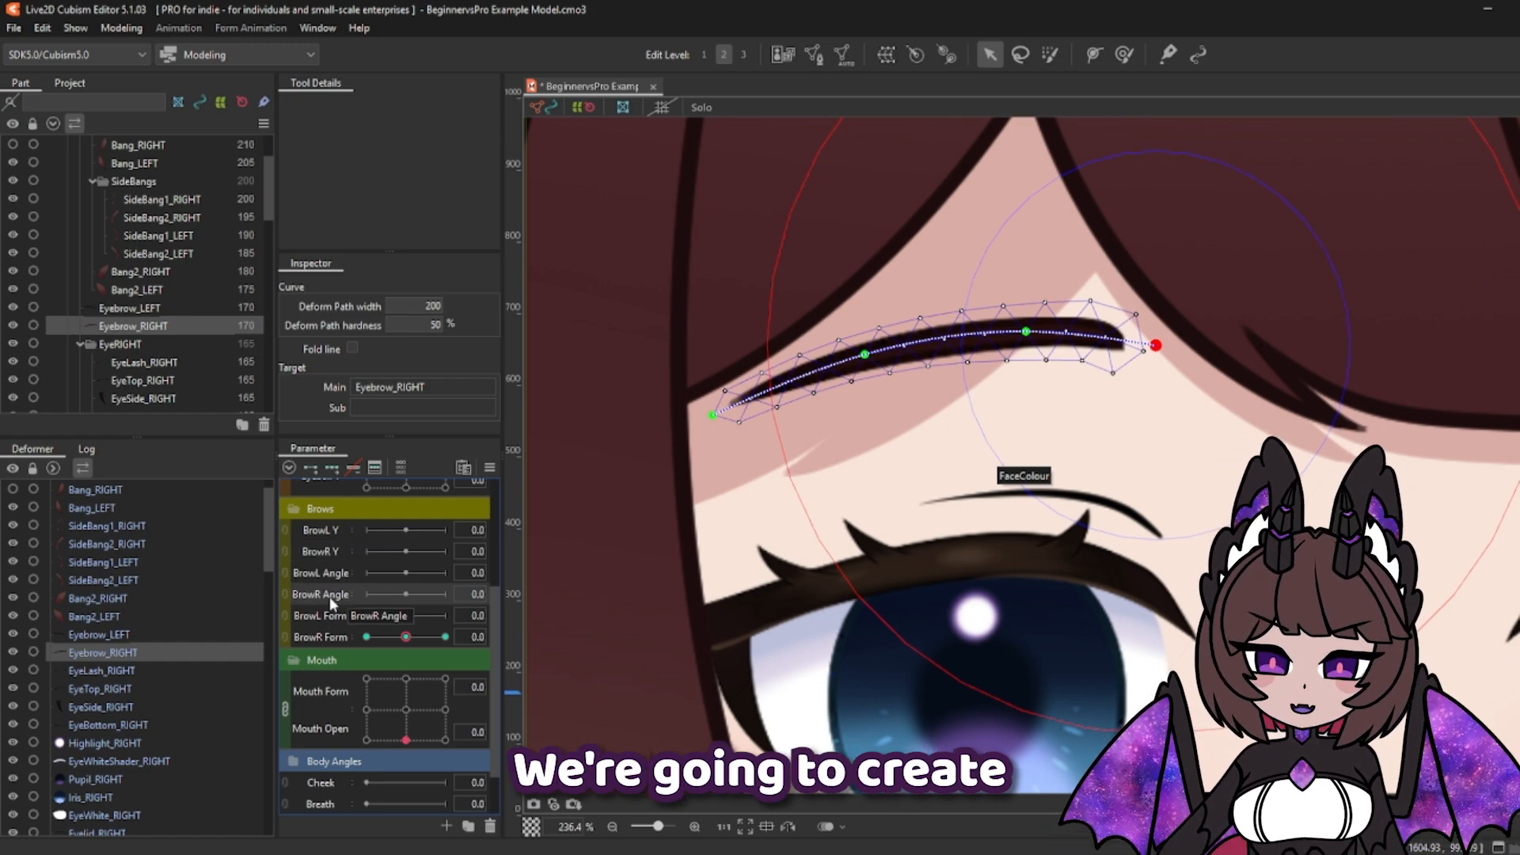
Step: Create a parent warp deformer for Eyebrow_RIGHT named BrowR Y/Angle, with 2 × 2 Bezier and 5 × 5 conversion divisions, considering child keyforms
{"action": "left_click", "coordinate": [145, 660]}
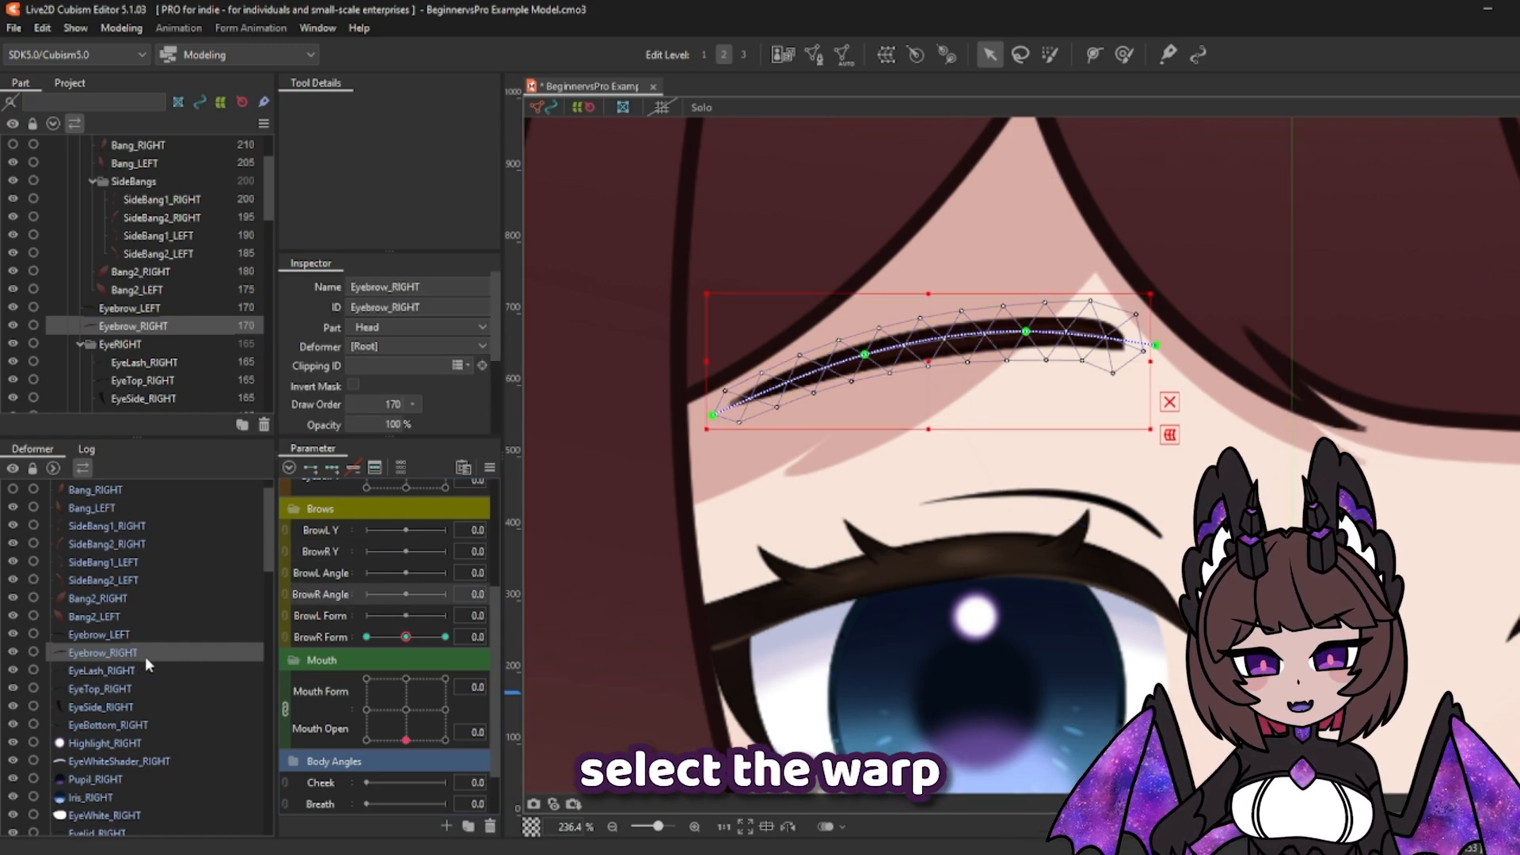
{"action": "left_click", "coordinate": [881, 62]}
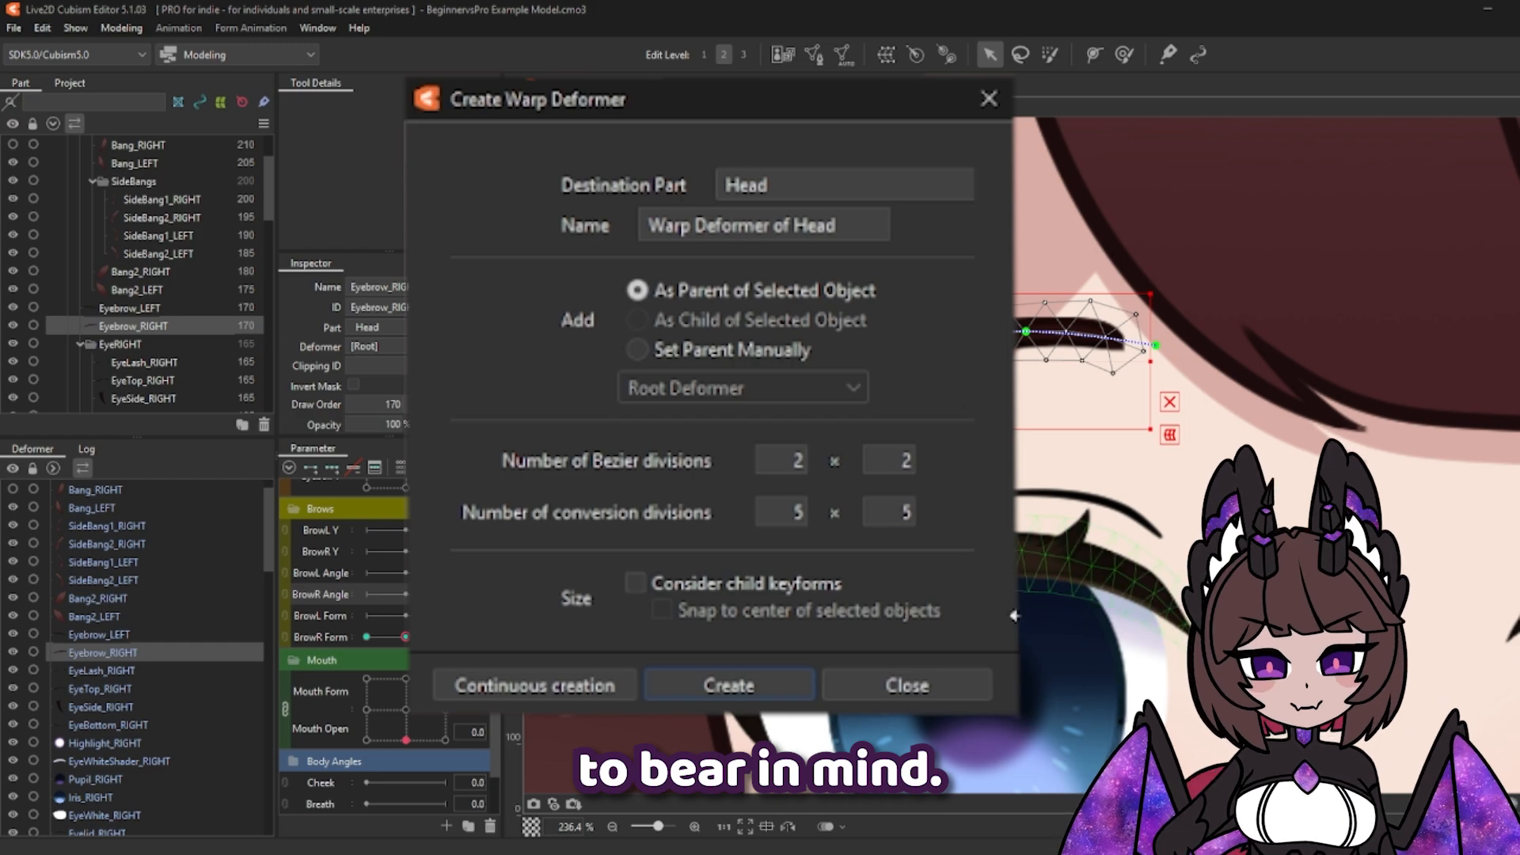
{"action": "left_click_drag", "start_coordinate": [875, 225], "coordinate": [467, 212]}
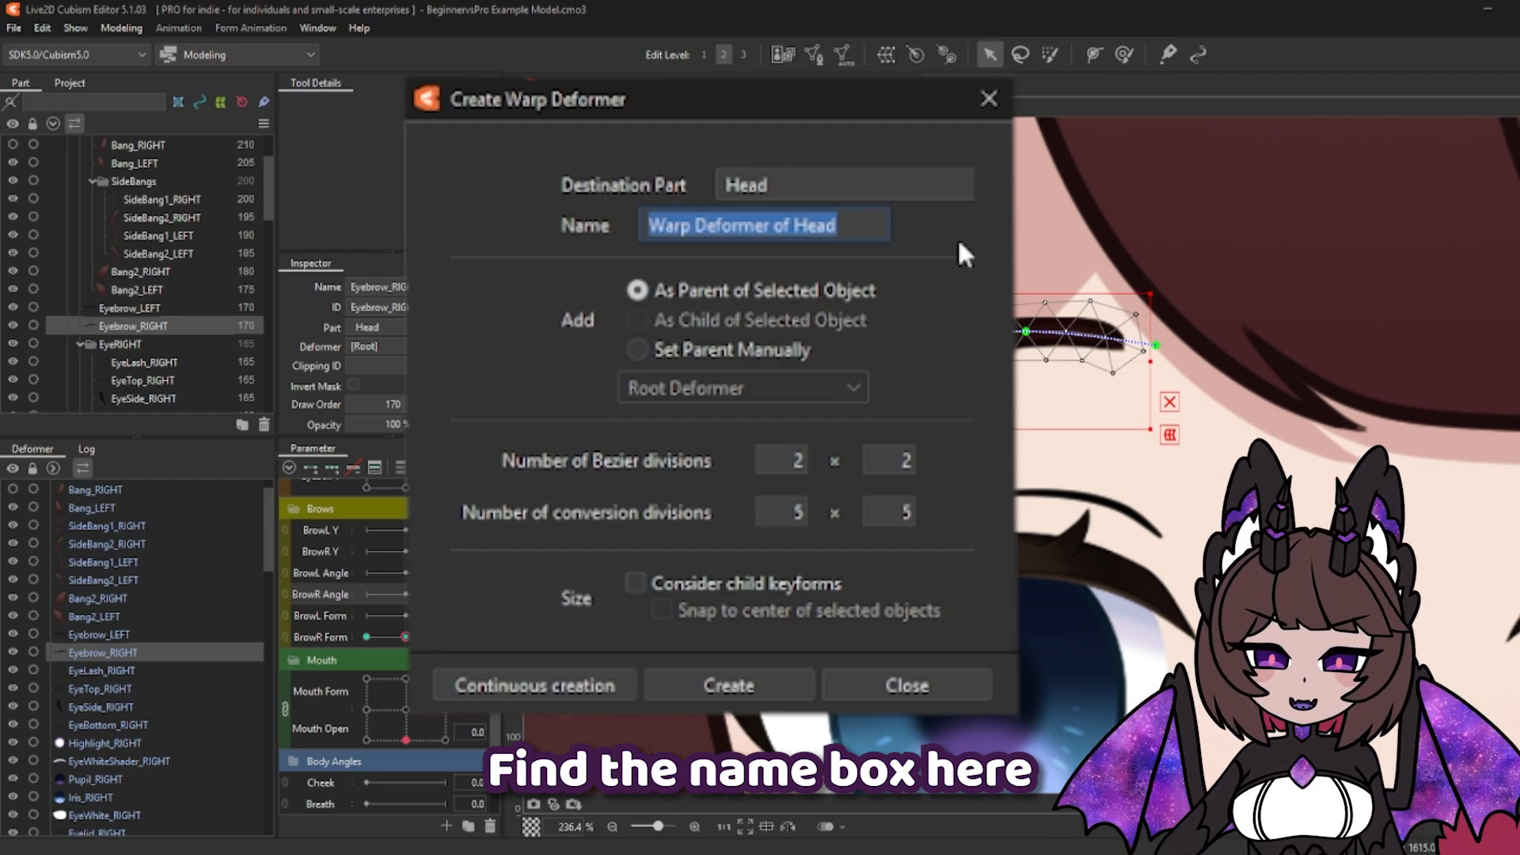
{"action": "key", "text": "BackSpace"}
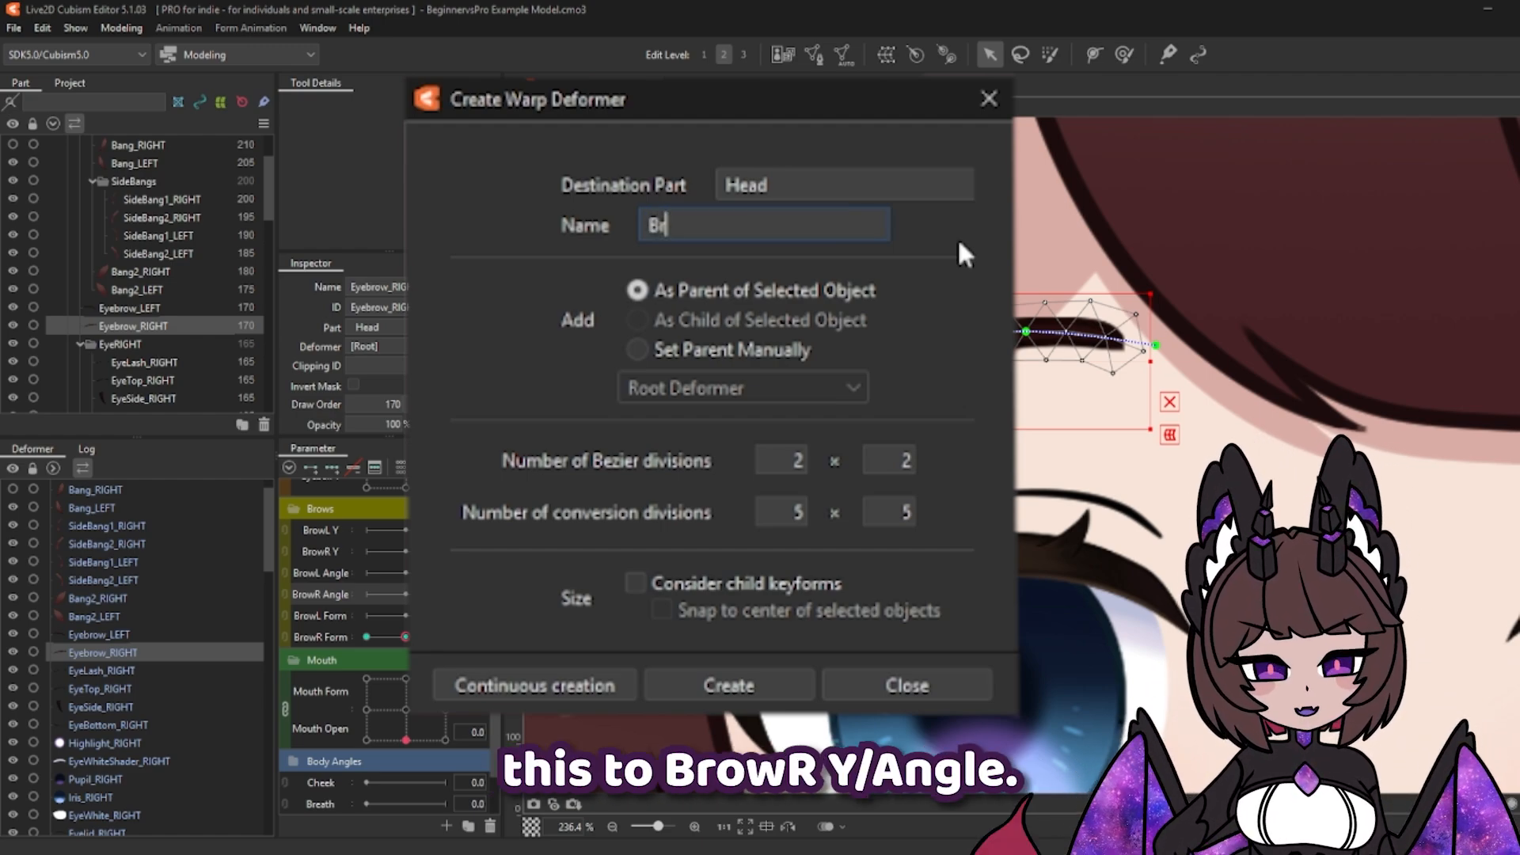
{"action": "type", "text": "Brow "}
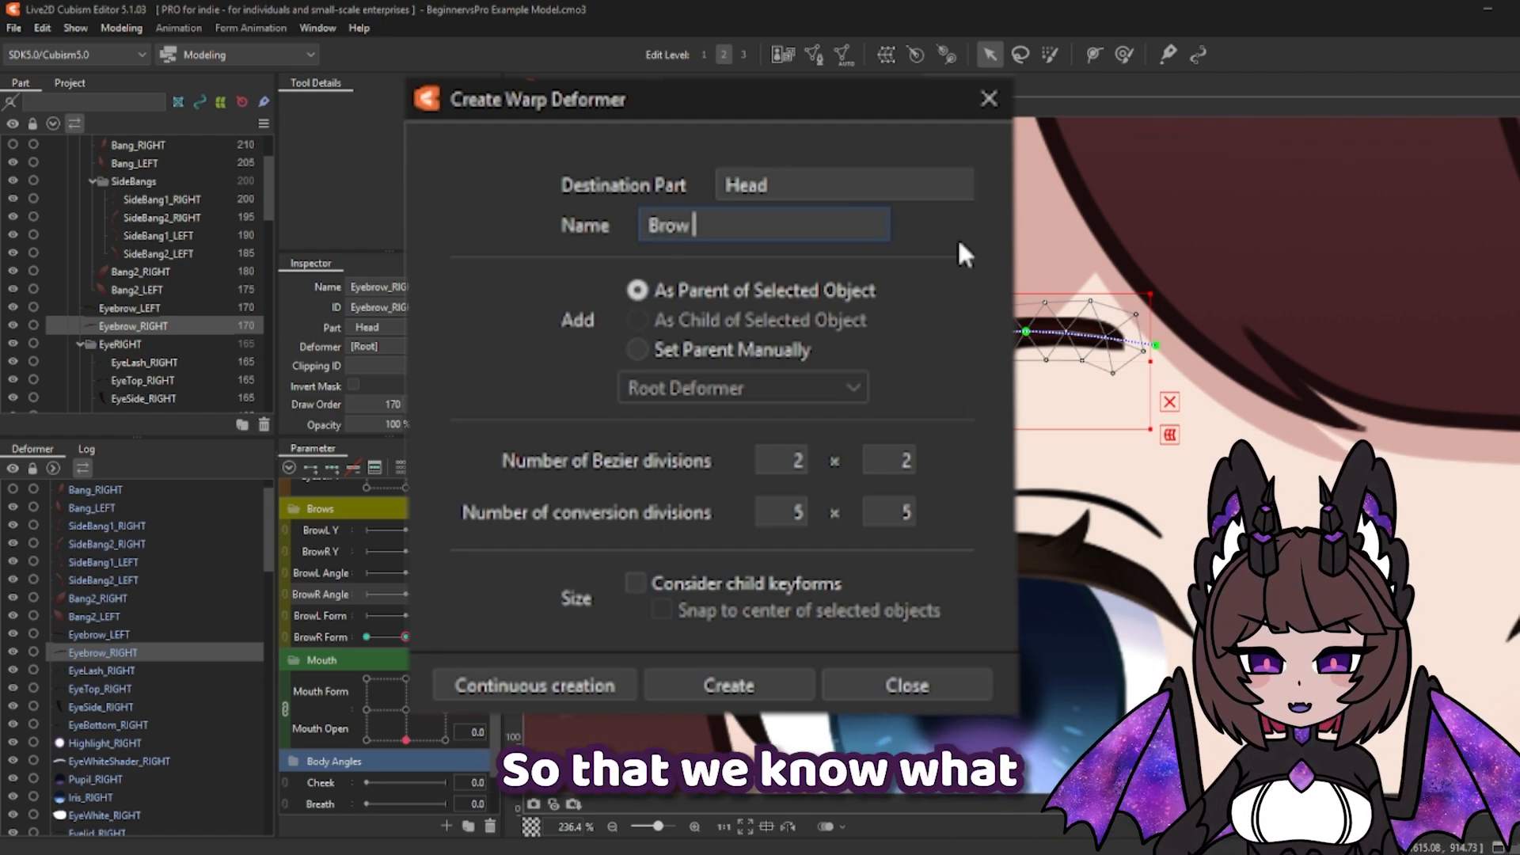
{"action": "type", "text": "Y"}
{"action": "key", "text": "BackSpace"}
{"action": "type", "text": "/Angle"}
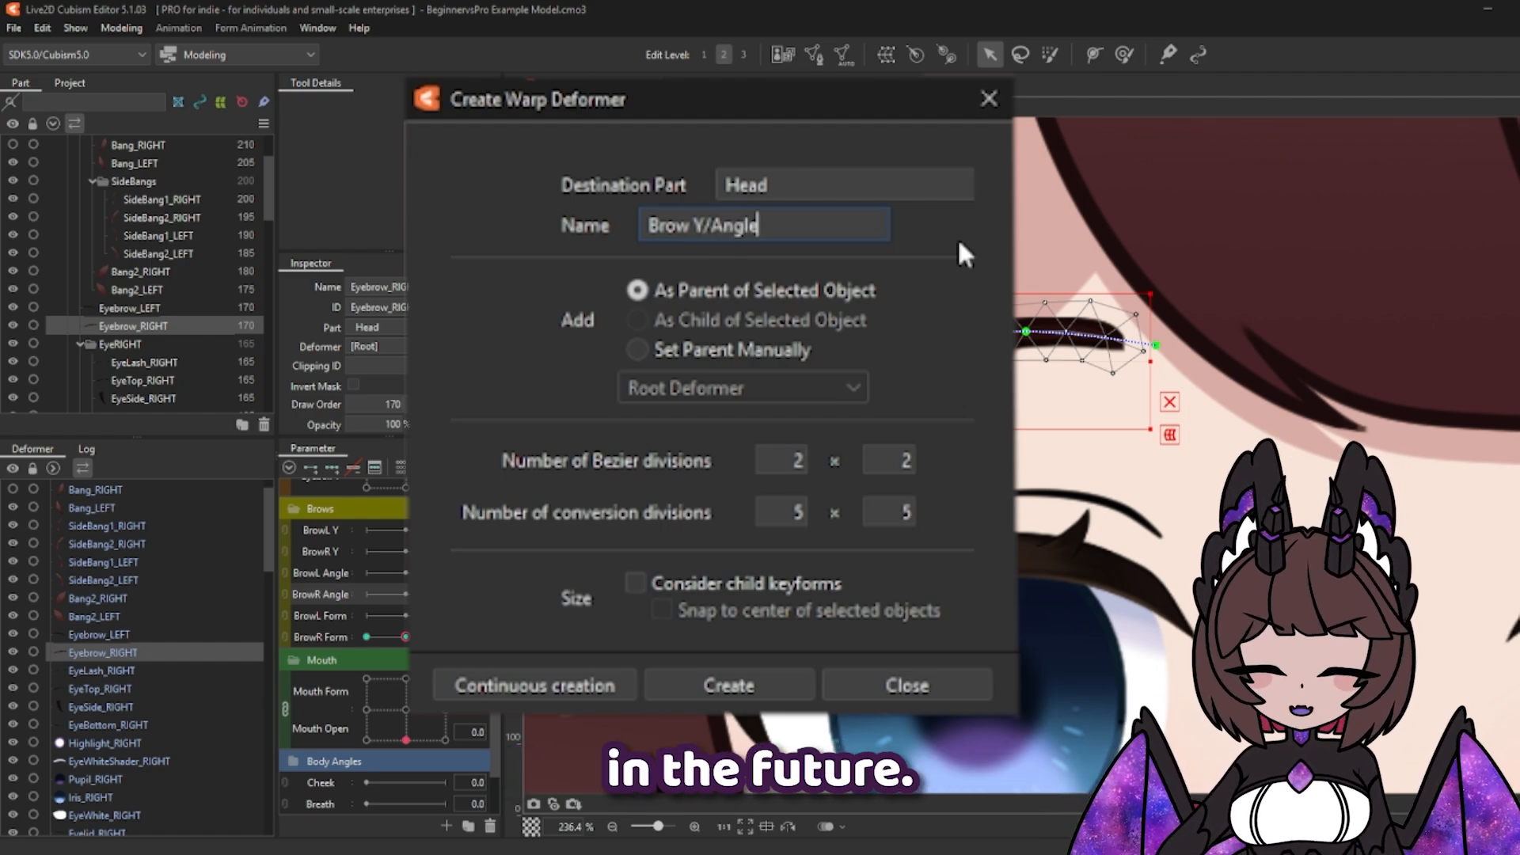
{"action": "left_click", "coordinate": [687, 226]}
{"action": "type", "text": "R"}
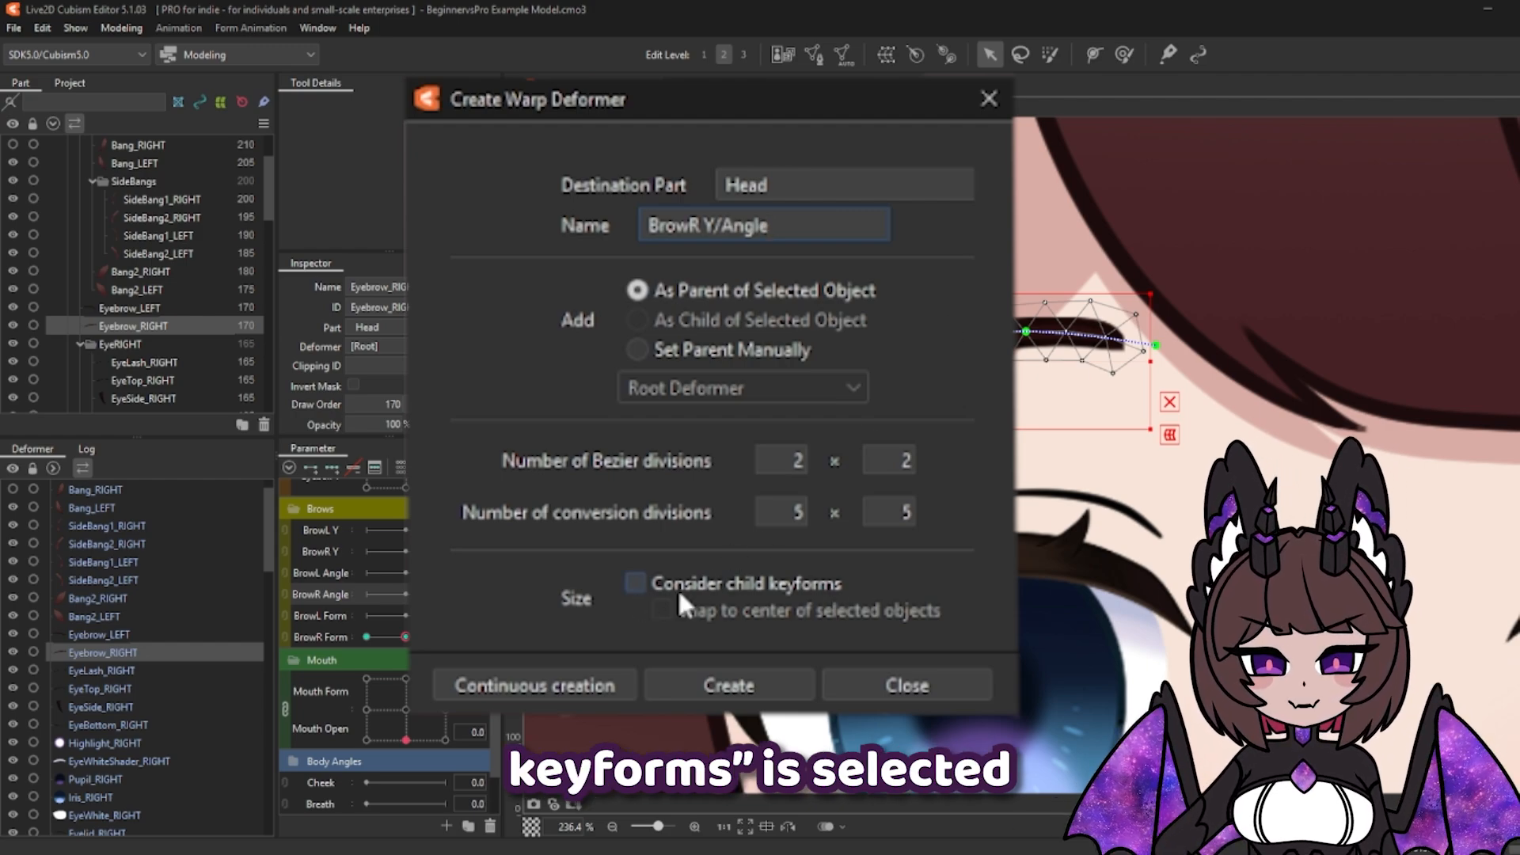
{"action": "left_click", "coordinate": [637, 582]}
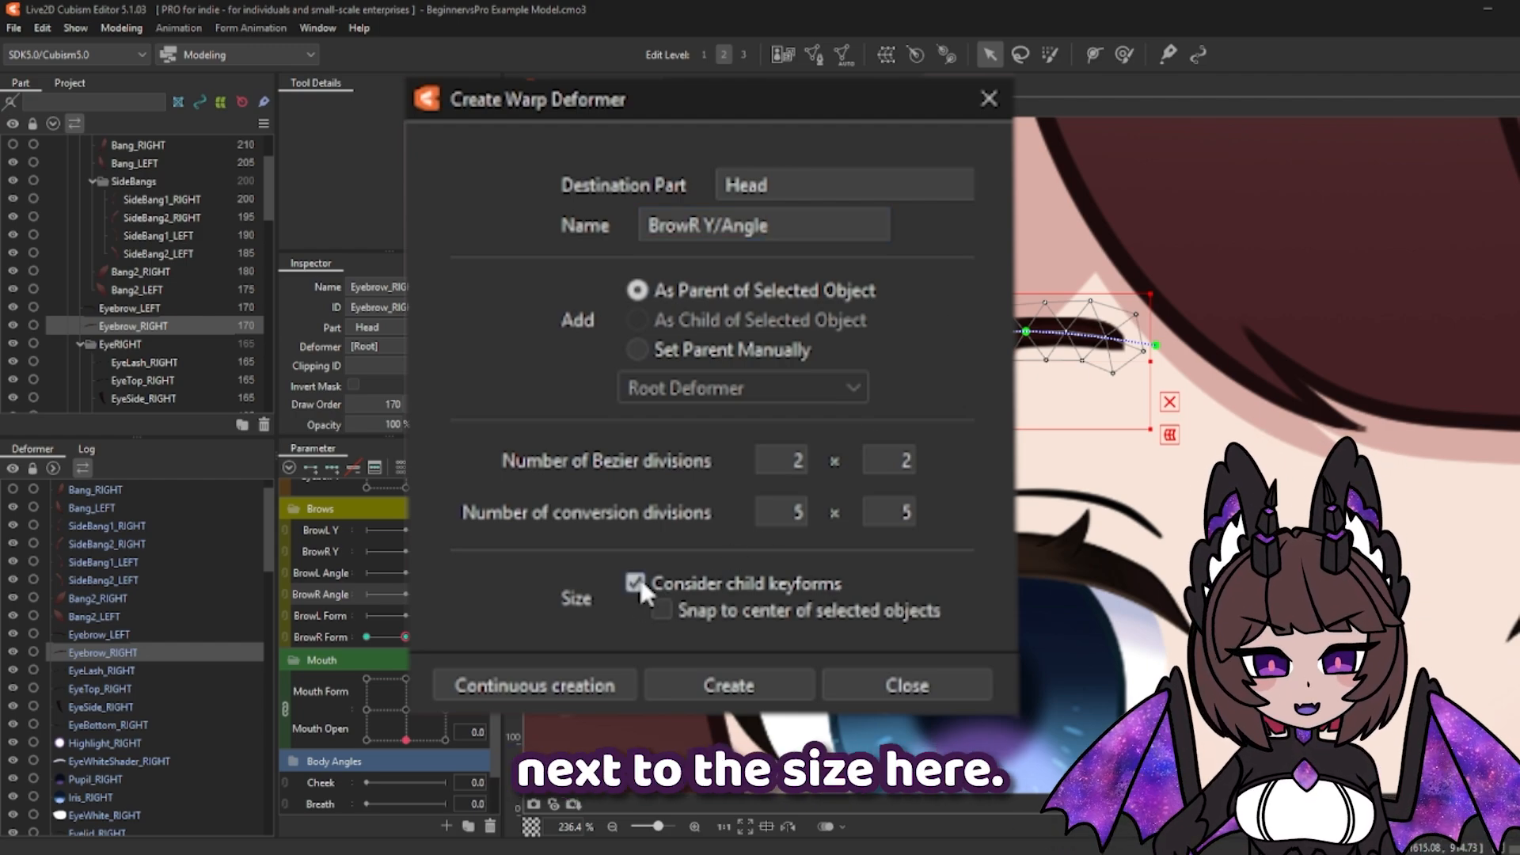
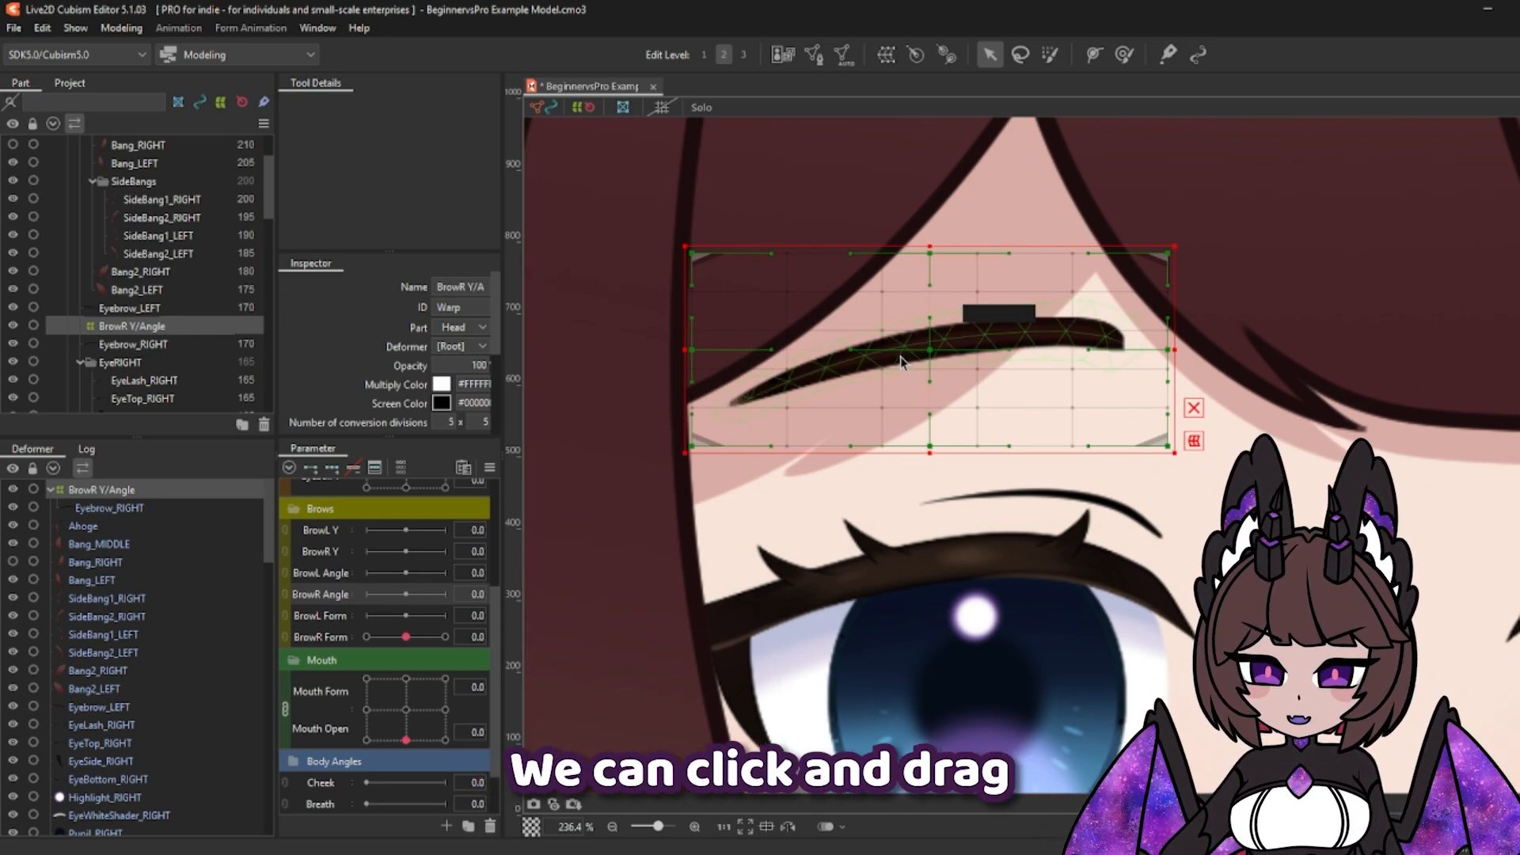
Step: Try reshaping the BrowR Y/Angle warp deformer from its outer side and lower edge, and undo the changes
{"action": "mouse_move", "coordinate": [691, 349]}
{"action": "left_mouse_down"}
{"action": "mouse_move", "coordinate": [744, 356]}
{"action": "mouse_move", "coordinate": [753, 272]}
{"action": "mouse_move", "coordinate": [748, 341]}
{"action": "mouse_move", "coordinate": [697, 254]}
{"action": "mouse_move", "coordinate": [704, 145]}
{"action": "mouse_move", "coordinate": [1008, 264]}
{"action": "mouse_move", "coordinate": [927, 342]}
{"action": "mouse_move", "coordinate": [686, 348]}
{"action": "left_mouse_up"}
{"action": "key", "text": "ctrl+z"}
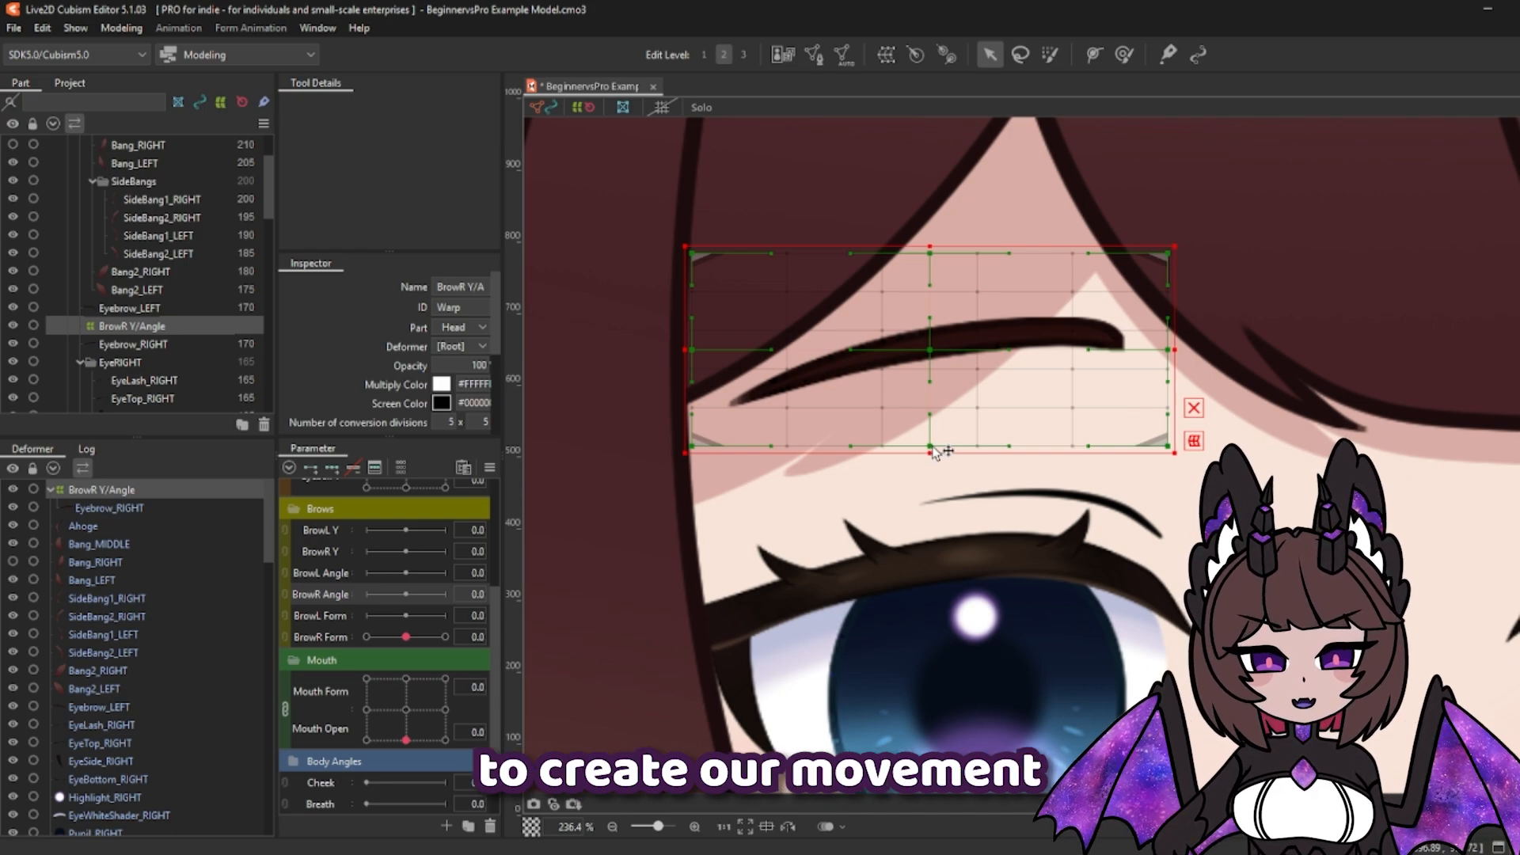
{"action": "left_click_drag", "start_coordinate": [933, 451], "coordinate": [875, 516]}
{"action": "key", "text": "ctrl+z"}
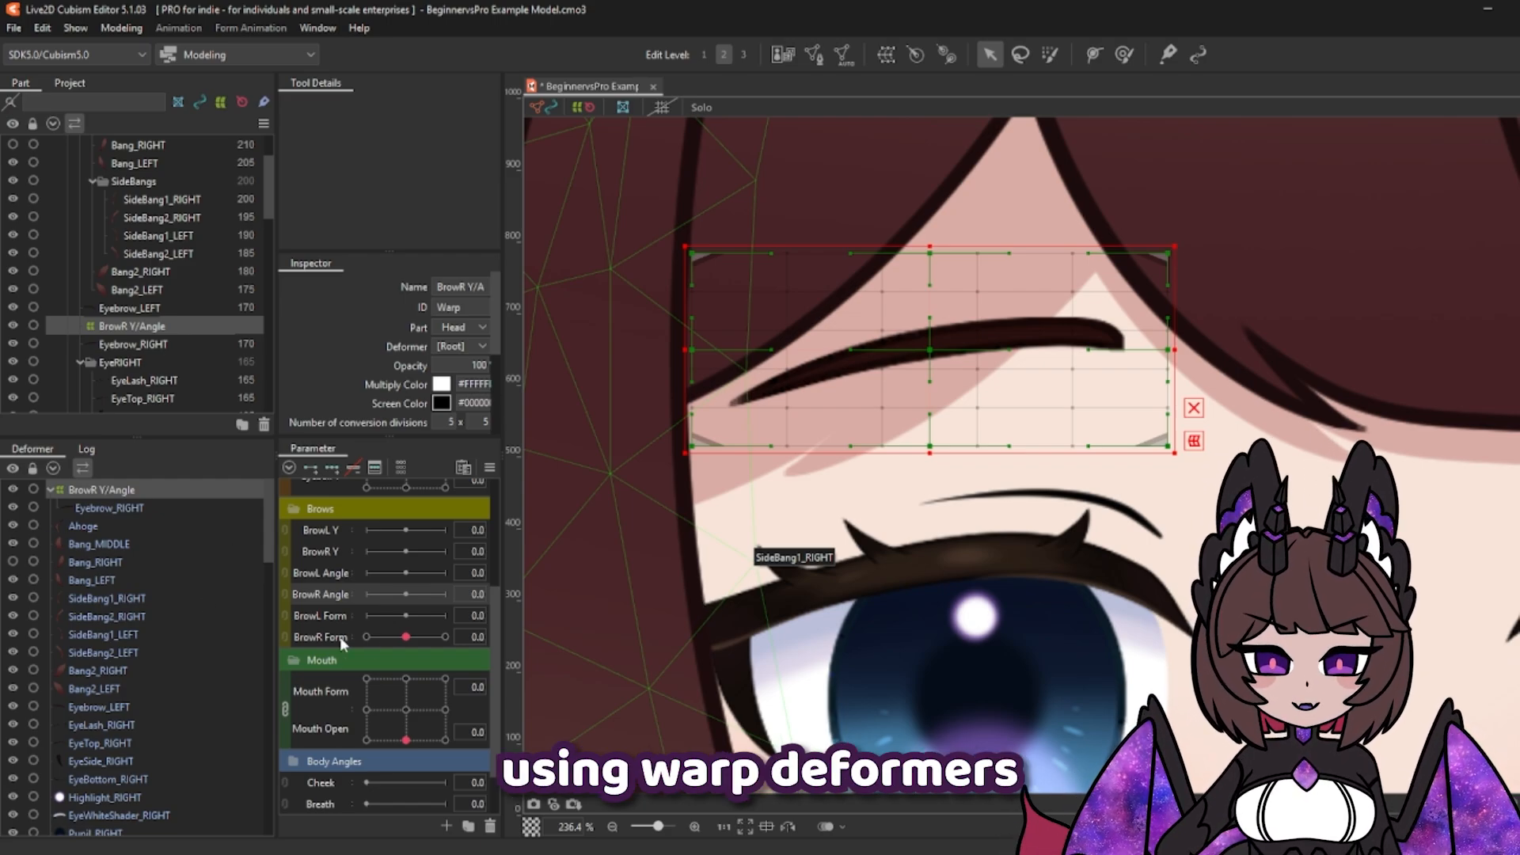
Step: Try adding a second warp deformer as the parent of BrowR Y/Angle with the default name, and undo it
{"action": "left_click", "coordinate": [886, 54]}
{"action": "left_click", "coordinate": [819, 591]}
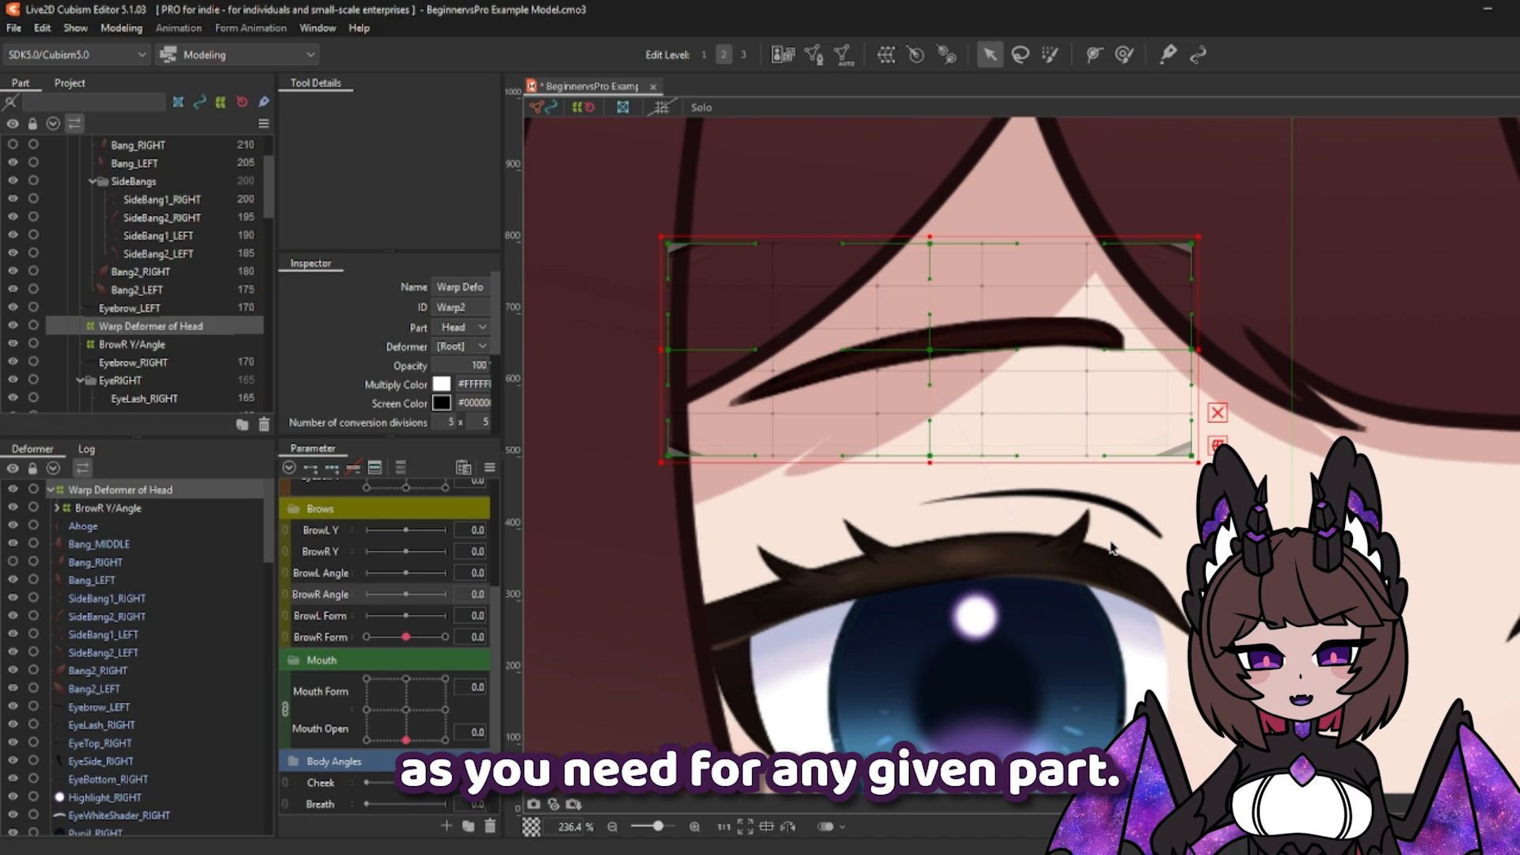
{"action": "key", "text": "ctrl+z"}
Step: Try adding three keyforms each to BrowR Angle and BrowL Form for the BrowR Y/Angle warp deformer
{"action": "left_click", "coordinate": [332, 468]}
{"action": "left_click", "coordinate": [329, 616]}
{"action": "left_click", "coordinate": [332, 468]}
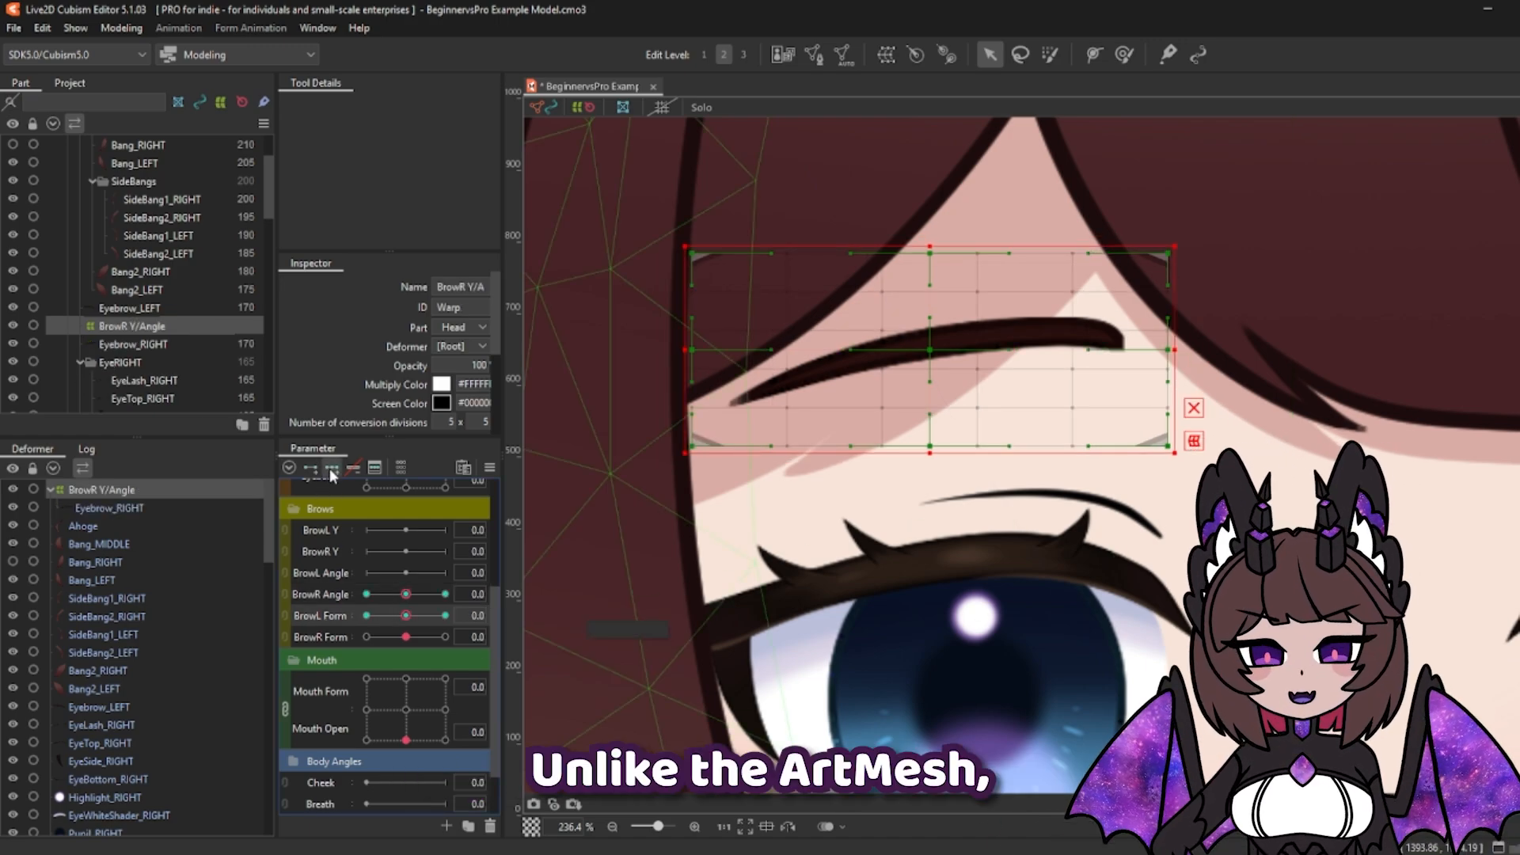
{"action": "left_click", "coordinate": [327, 639]}
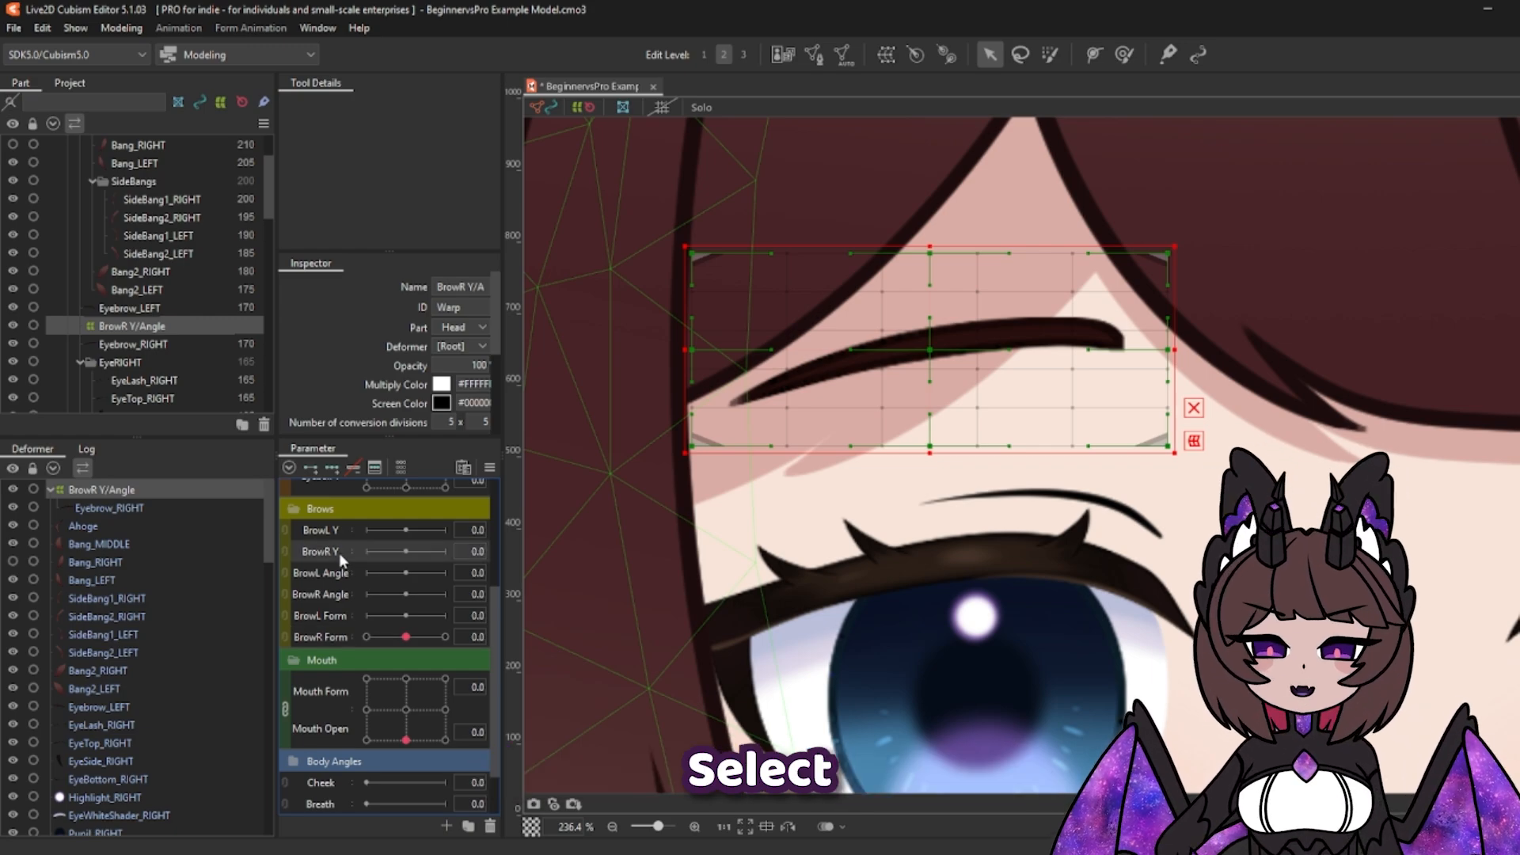
Step: Add three keyforms to BrowR Y and, at 1.0, move the BrowR Y/Angle warp deformer up until the eyebrow sits high on the forehead
{"action": "left_click", "coordinate": [334, 469]}
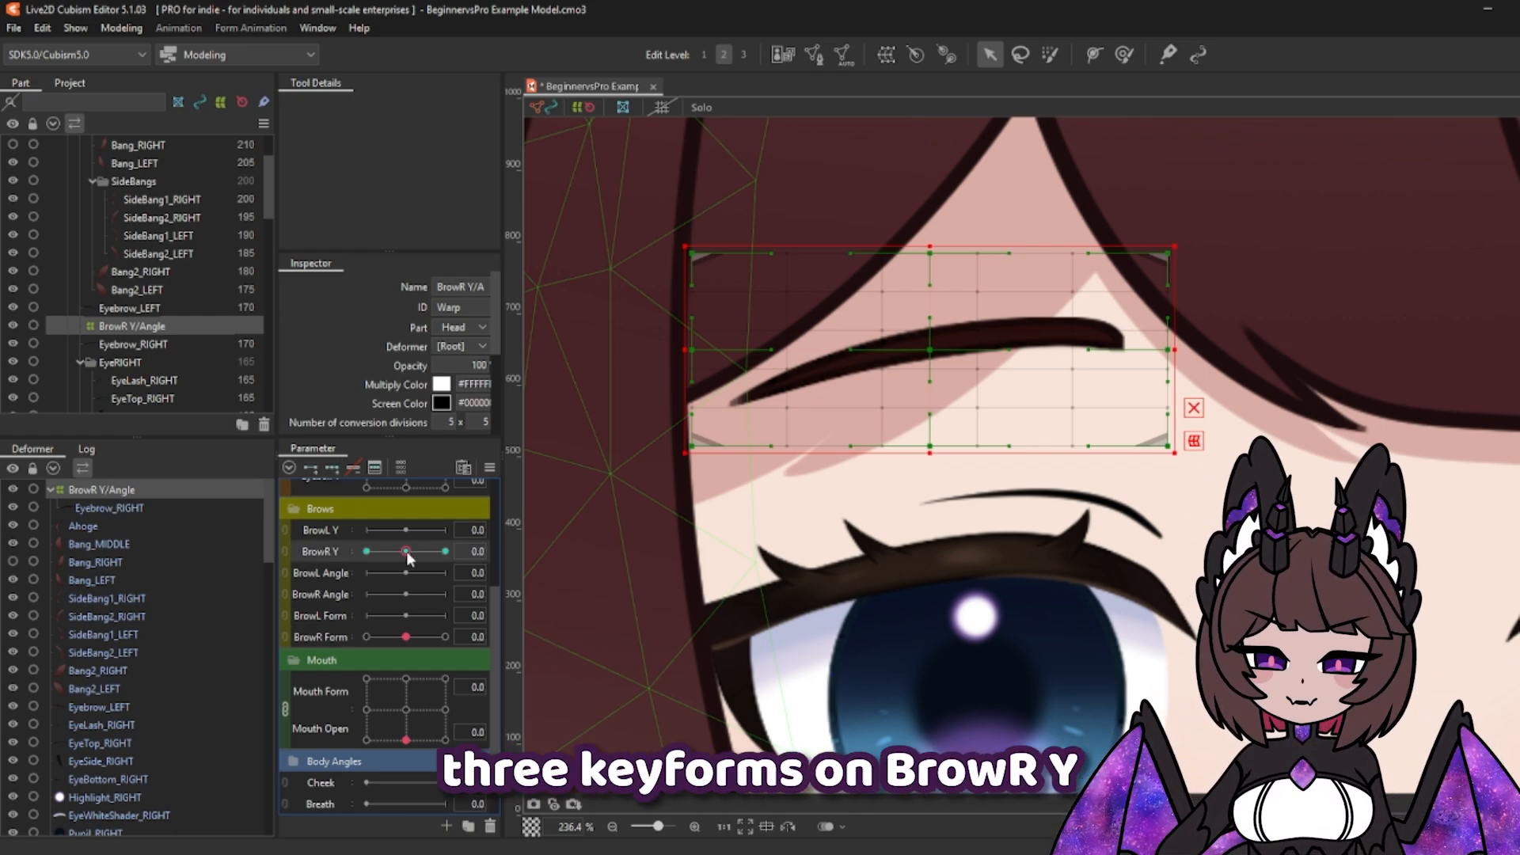
{"action": "left_click_drag", "start_coordinate": [407, 552], "coordinate": [475, 552]}
{"action": "left_click", "coordinate": [537, 549]}
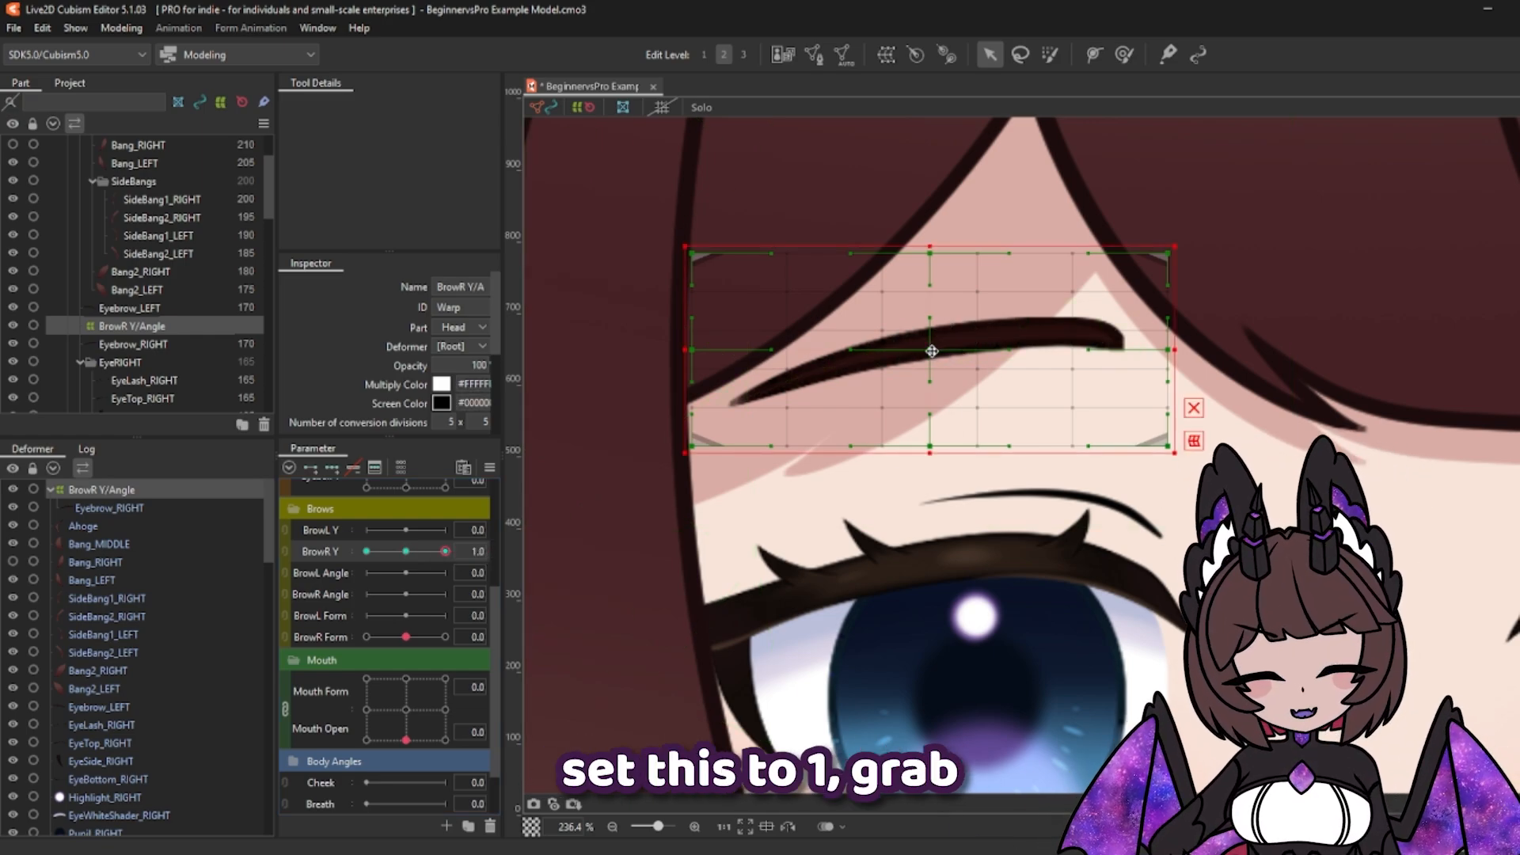
{"action": "left_click_drag", "start_coordinate": [932, 349], "coordinate": [928, 246]}
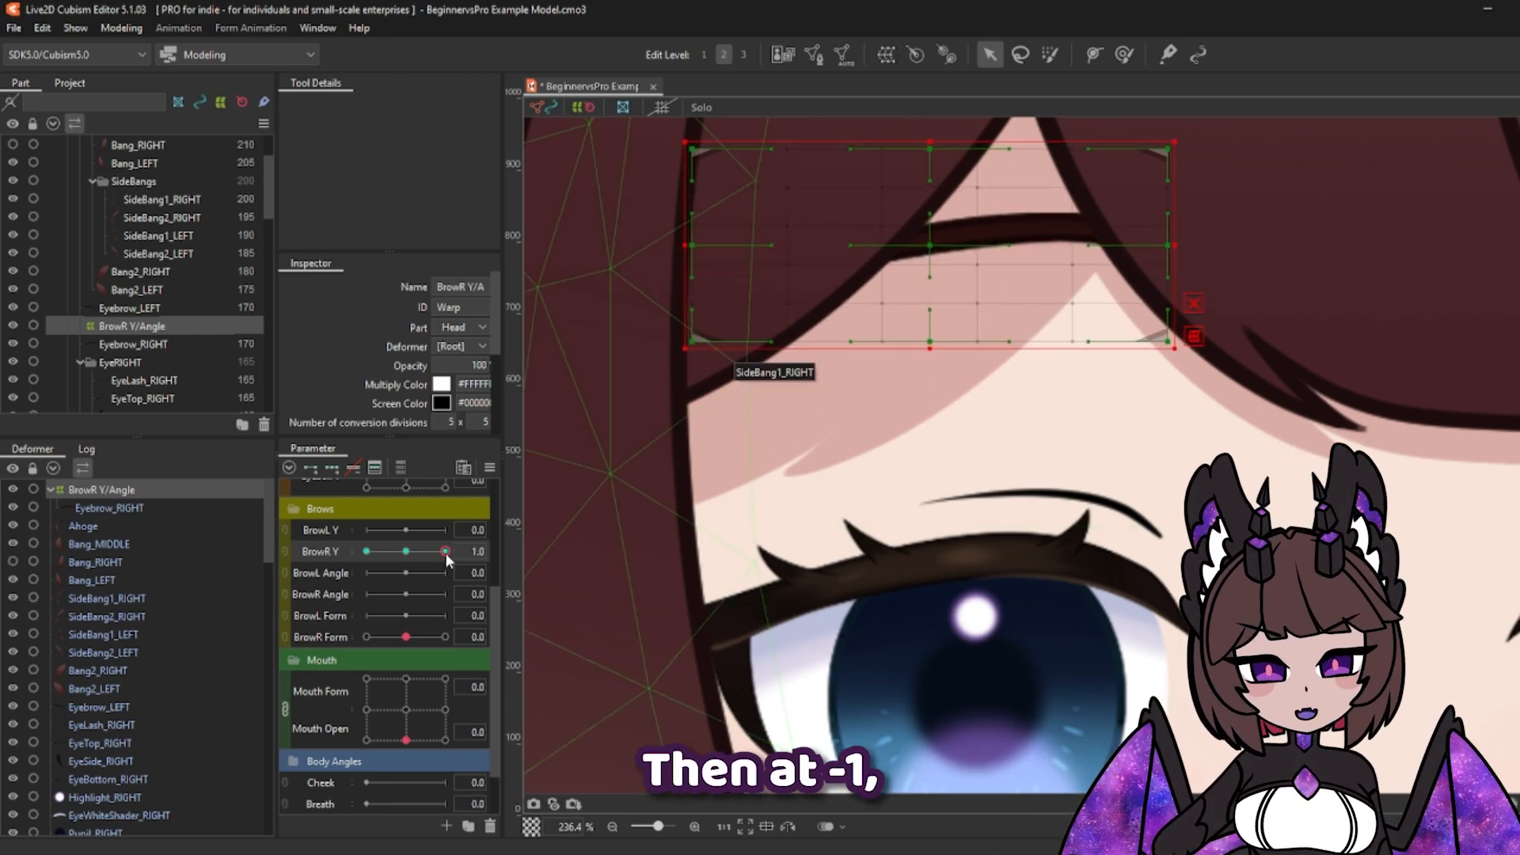
Step: At BrowR Y -1.0, move the warp deformer slightly down towards the eye, and return BrowR Y to 0.0
{"action": "left_click_drag", "start_coordinate": [445, 552], "coordinate": [261, 552]}
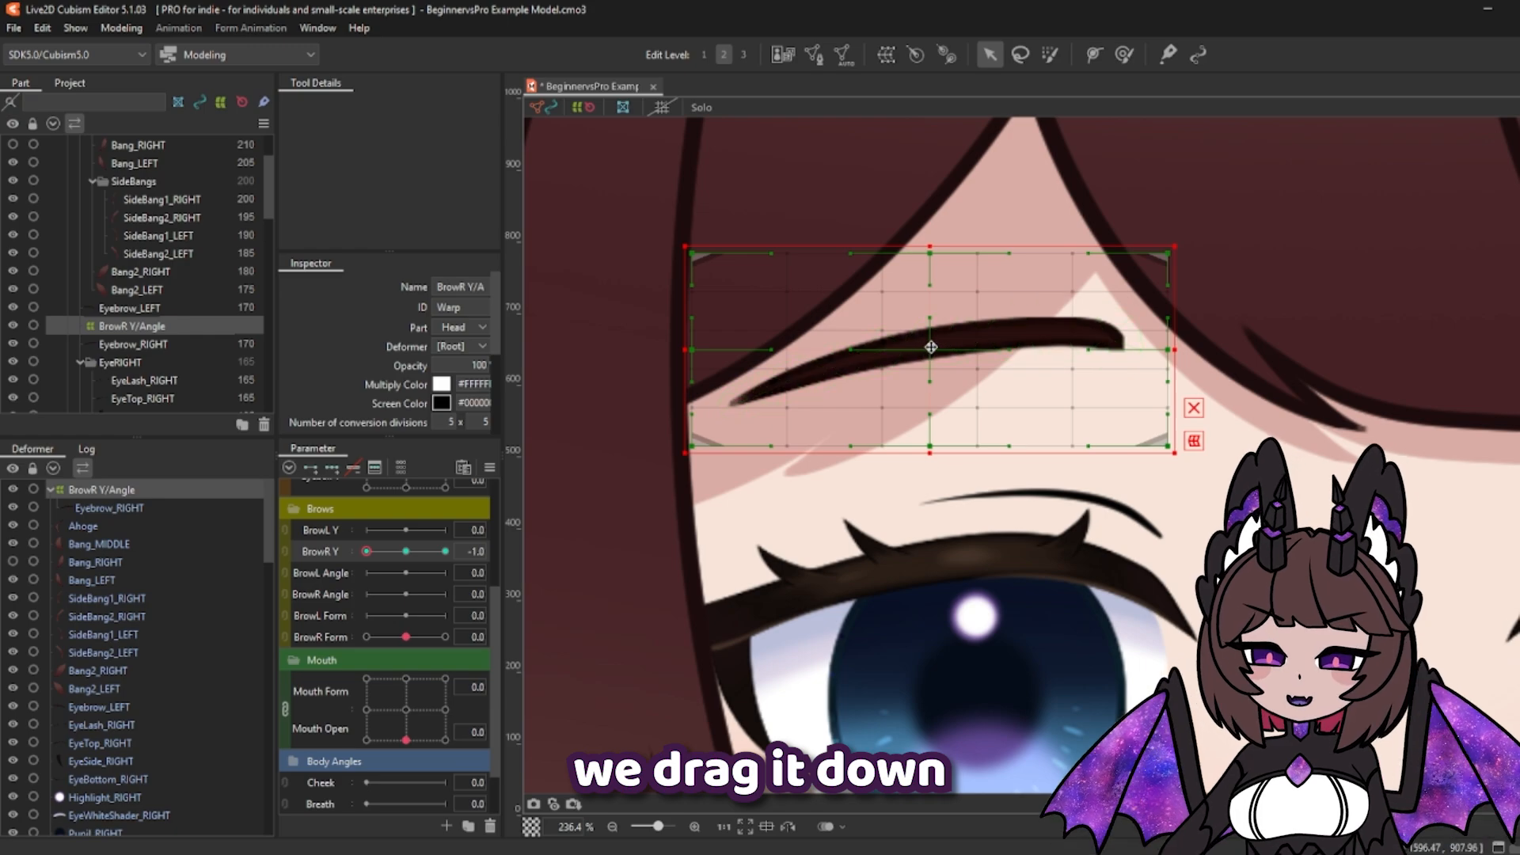
{"action": "left_click_drag", "start_coordinate": [931, 347], "coordinate": [930, 407]}
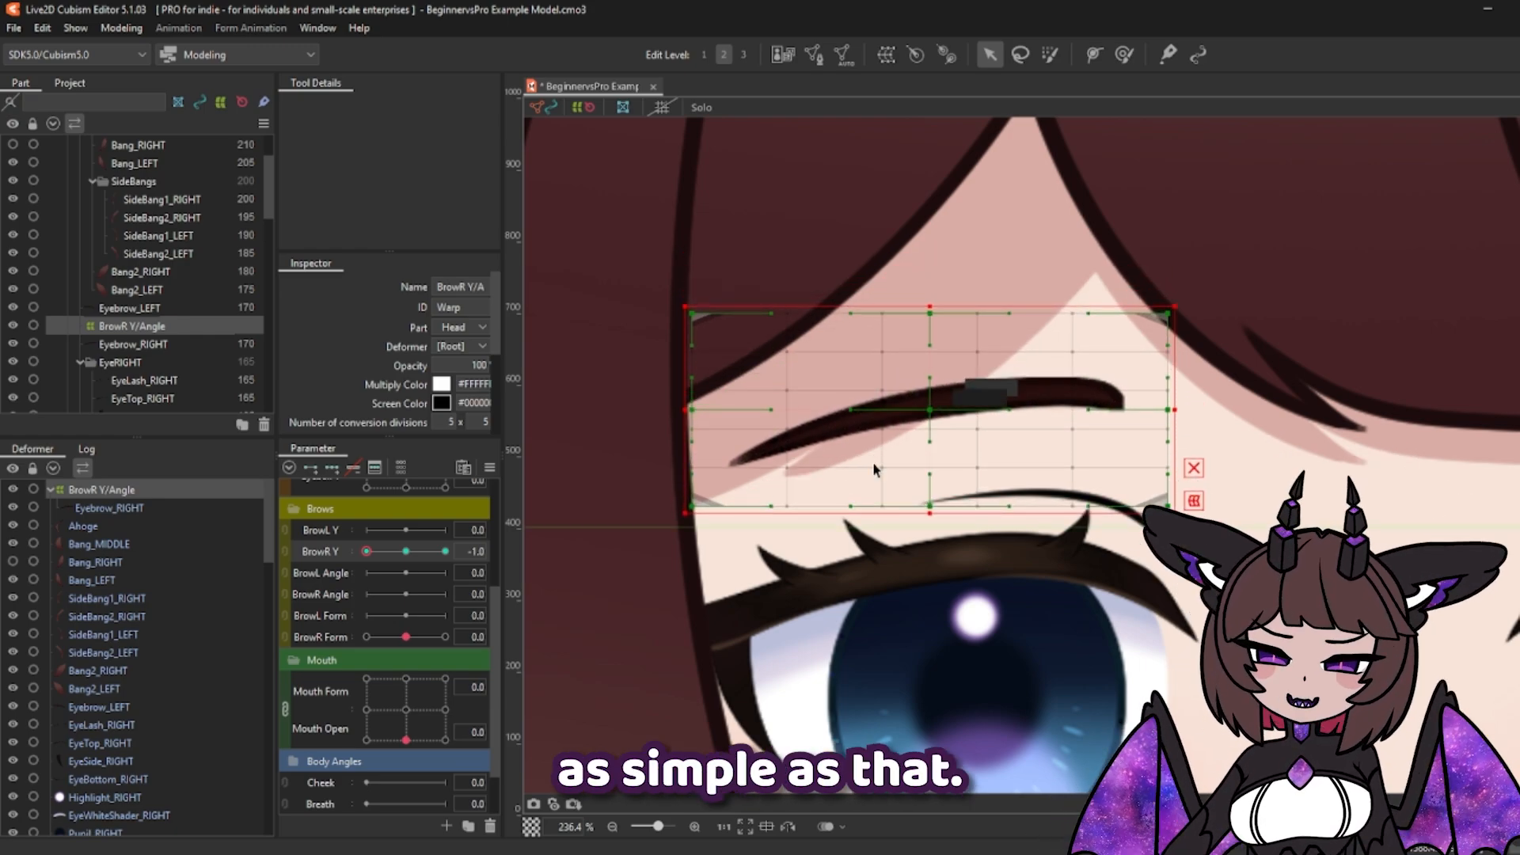
{"action": "left_click_drag", "start_coordinate": [366, 551], "coordinate": [336, 548]}
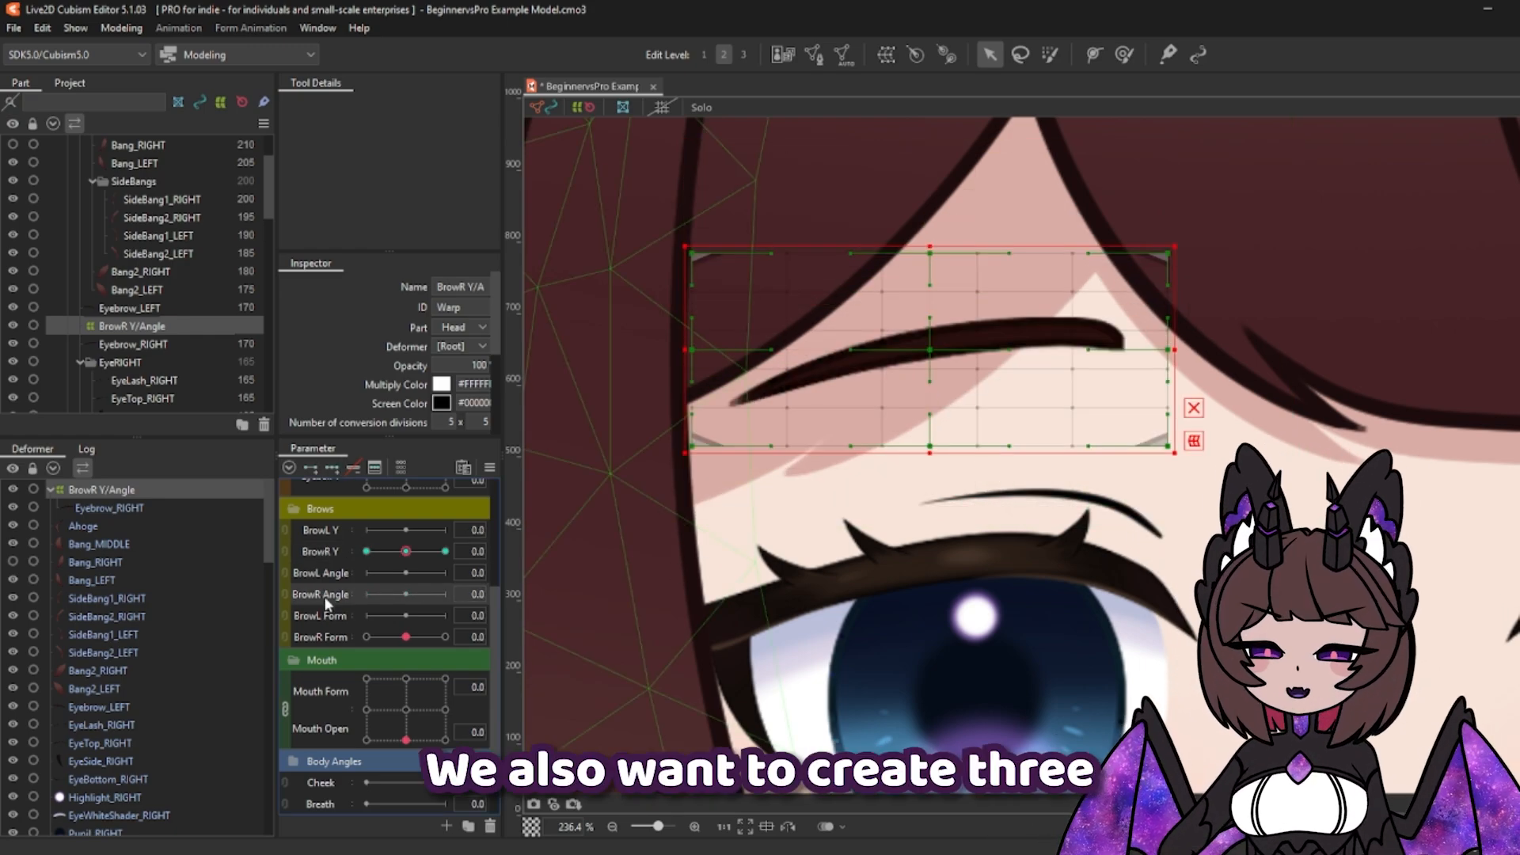
Step: Add three keyforms to BrowR Angle, rotate the warp deformer counterclockwise at 1.0 and clockwise at -1.0, and reset the parameter to 0.0
{"action": "left_click", "coordinate": [330, 467]}
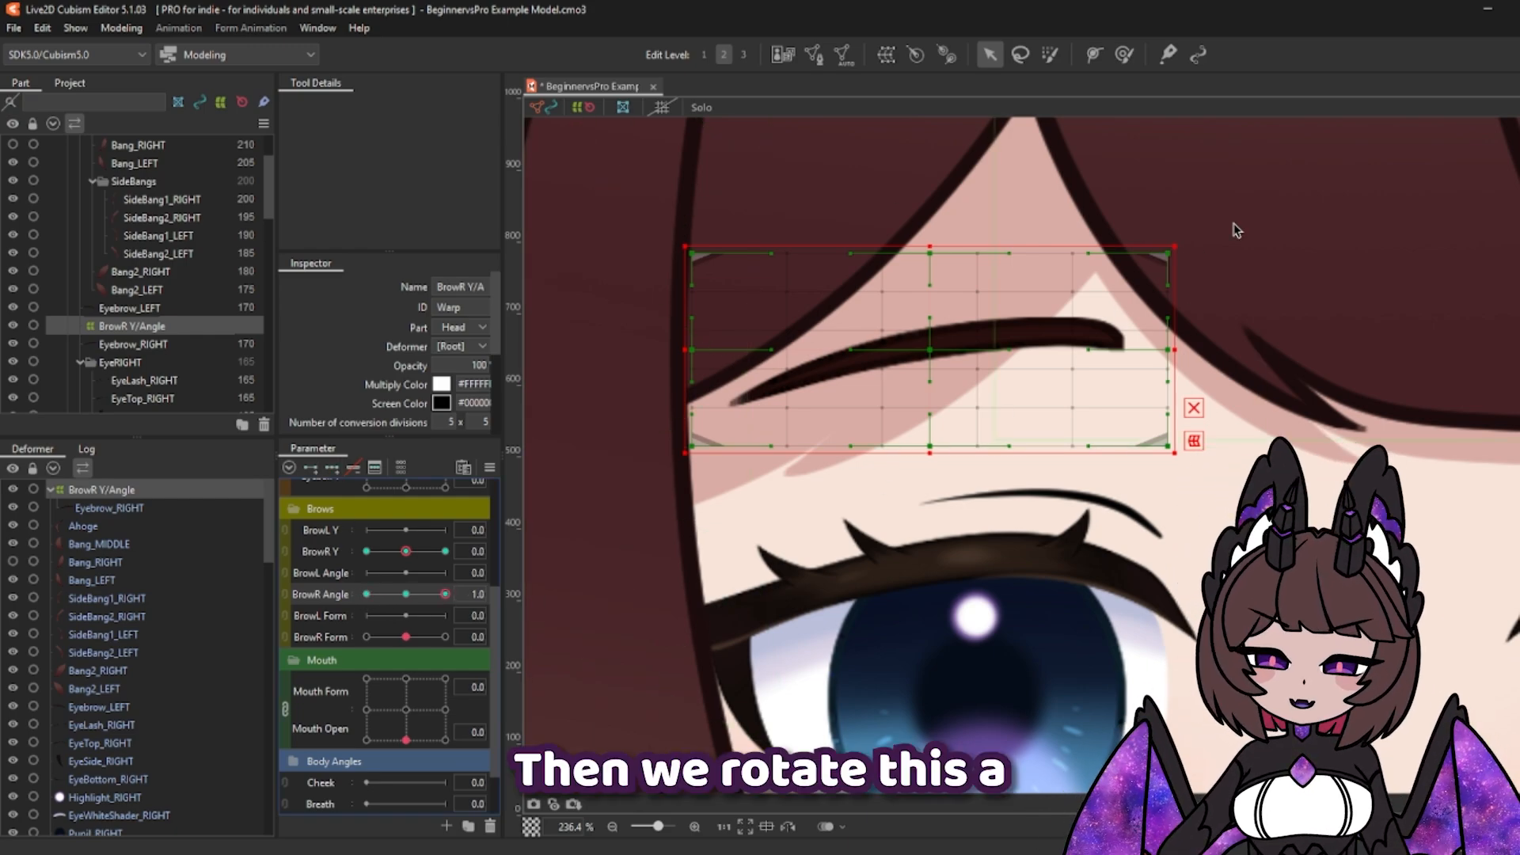
{"action": "left_click_drag", "start_coordinate": [1185, 238], "coordinate": [1164, 179]}
{"action": "left_click_drag", "start_coordinate": [445, 594], "coordinate": [340, 598]}
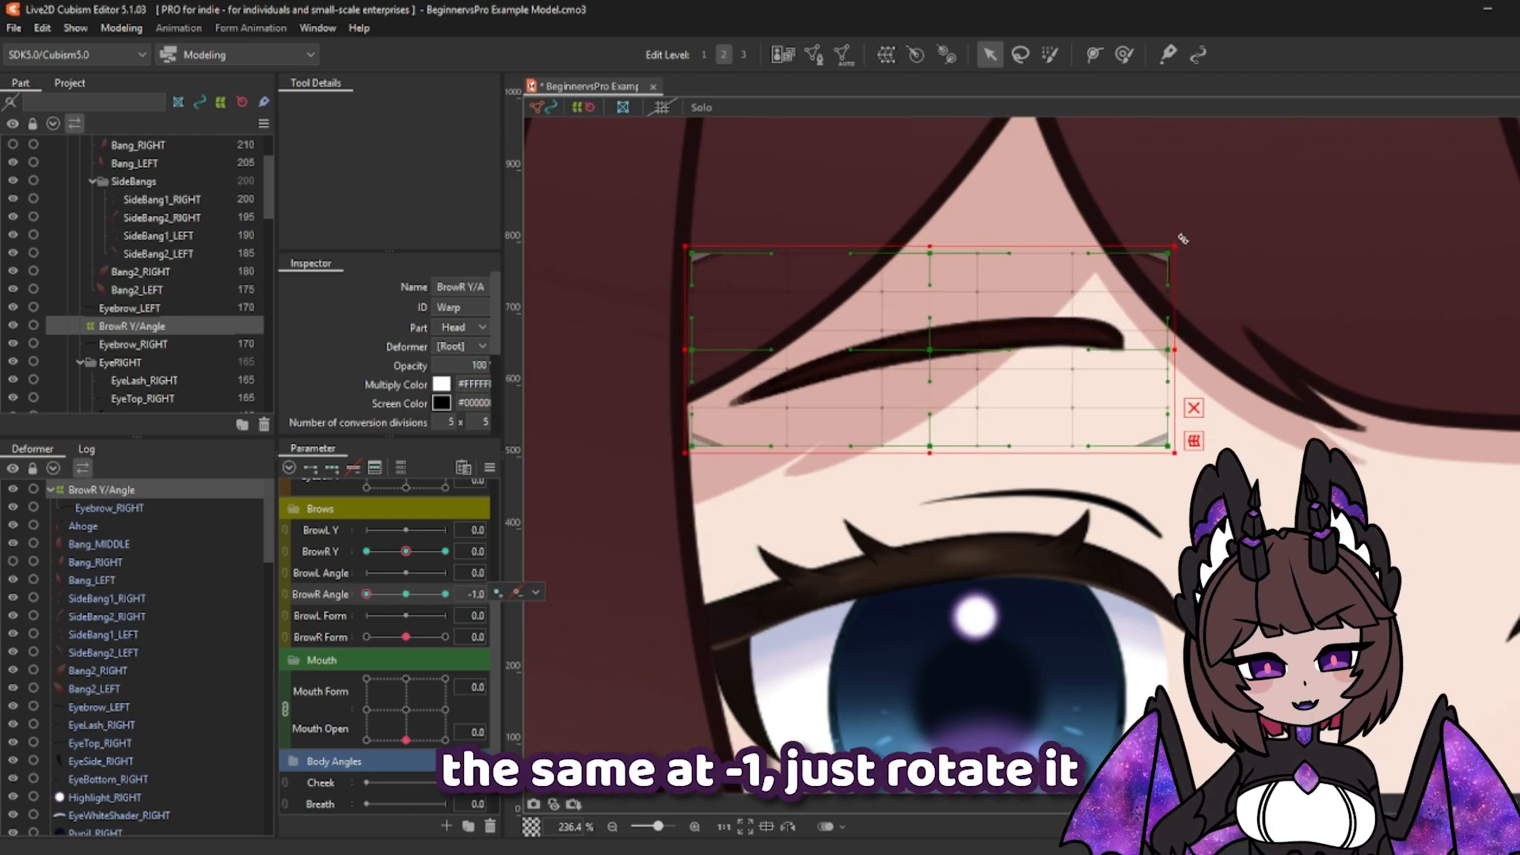
{"action": "left_click_drag", "start_coordinate": [1182, 239], "coordinate": [1202, 332]}
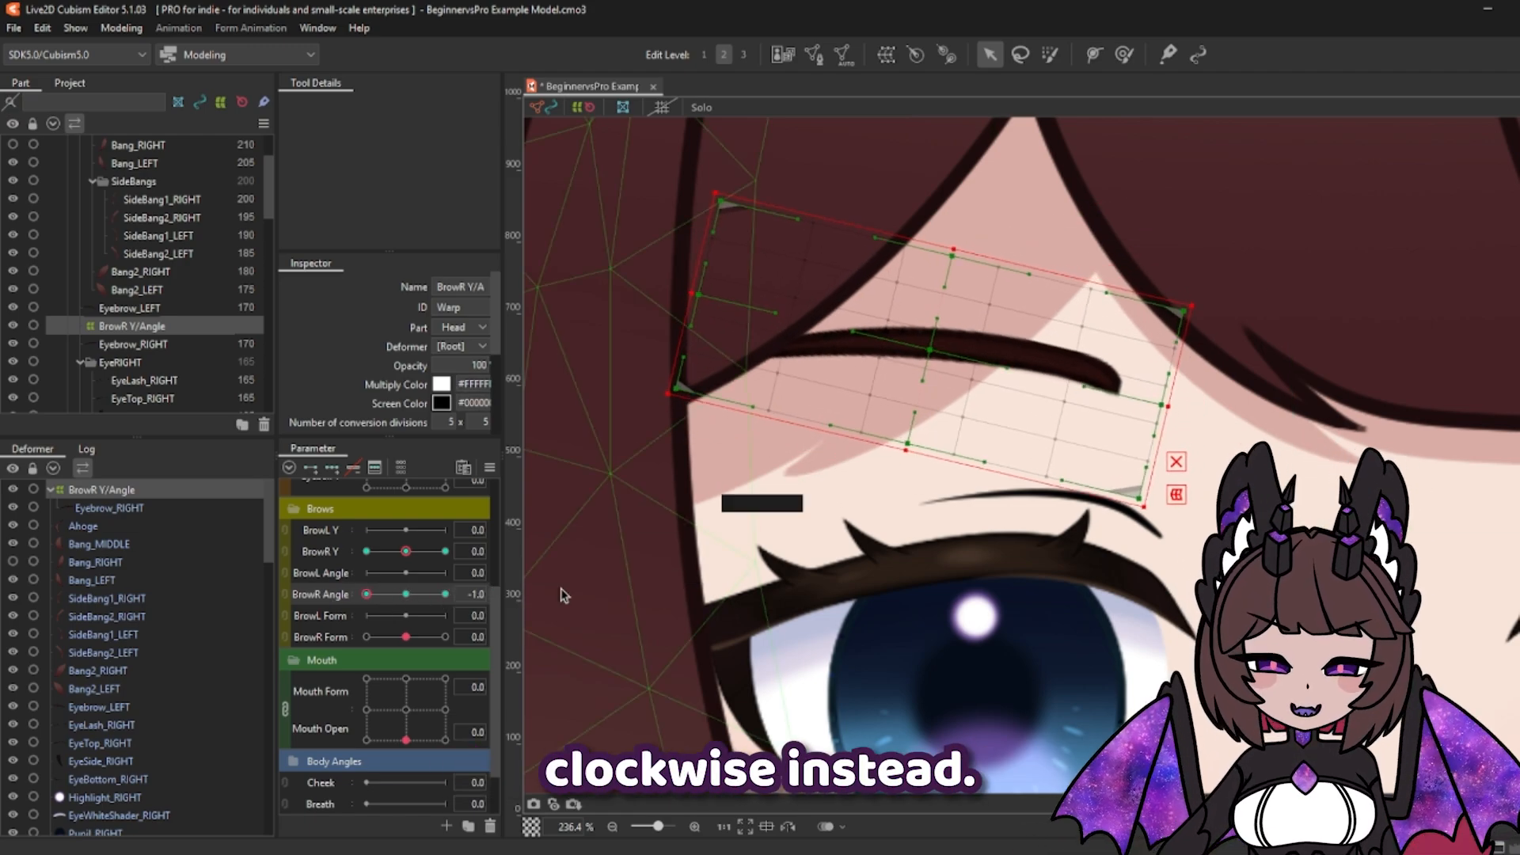
{"action": "left_click_drag", "start_coordinate": [366, 594], "coordinate": [293, 601]}
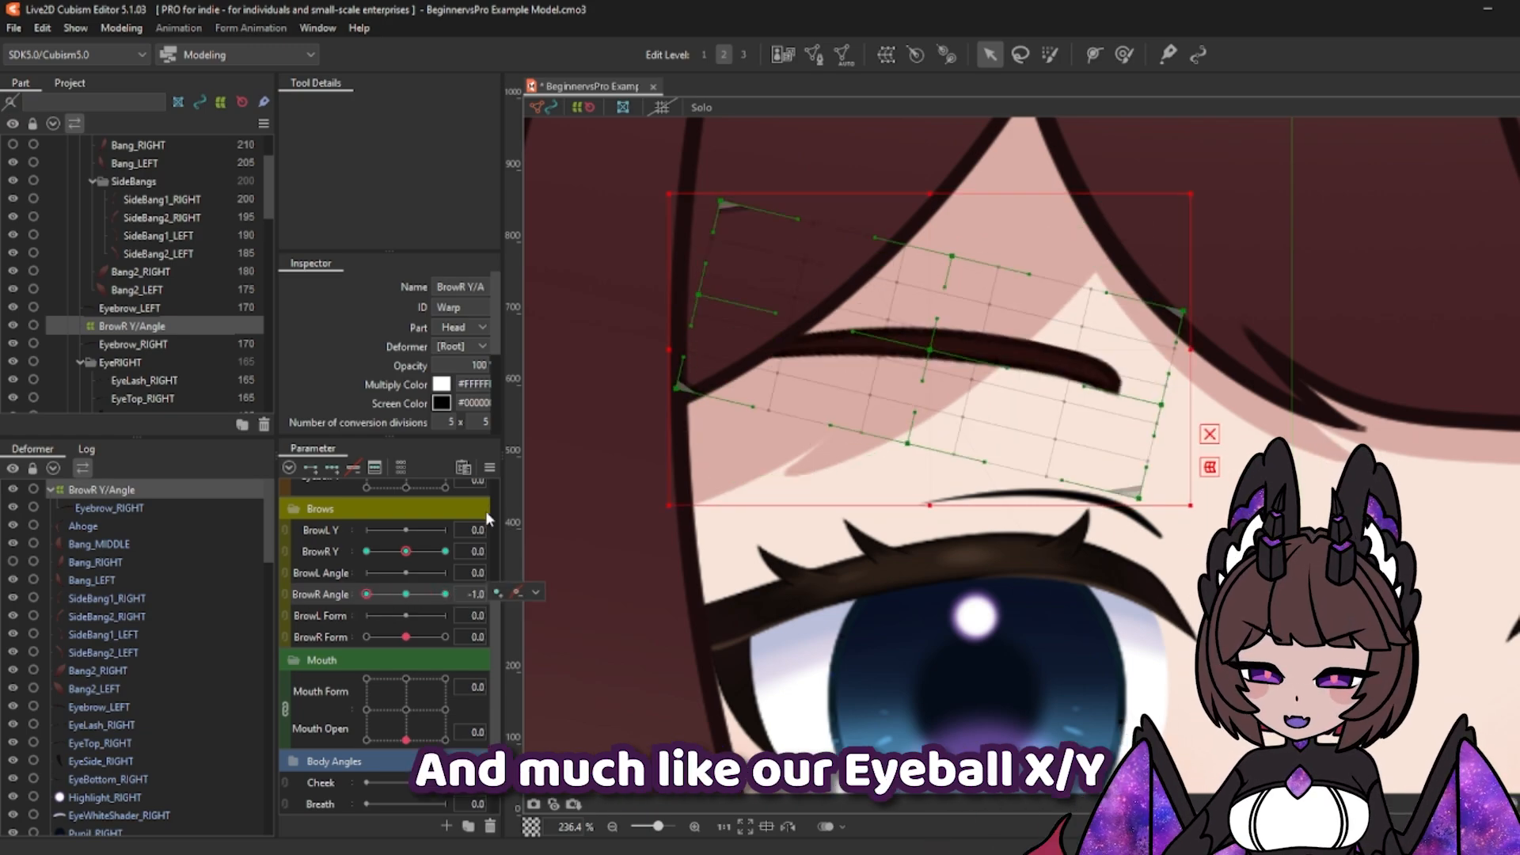
{"action": "left_click", "coordinate": [492, 469]}
{"action": "left_click", "coordinate": [519, 478]}
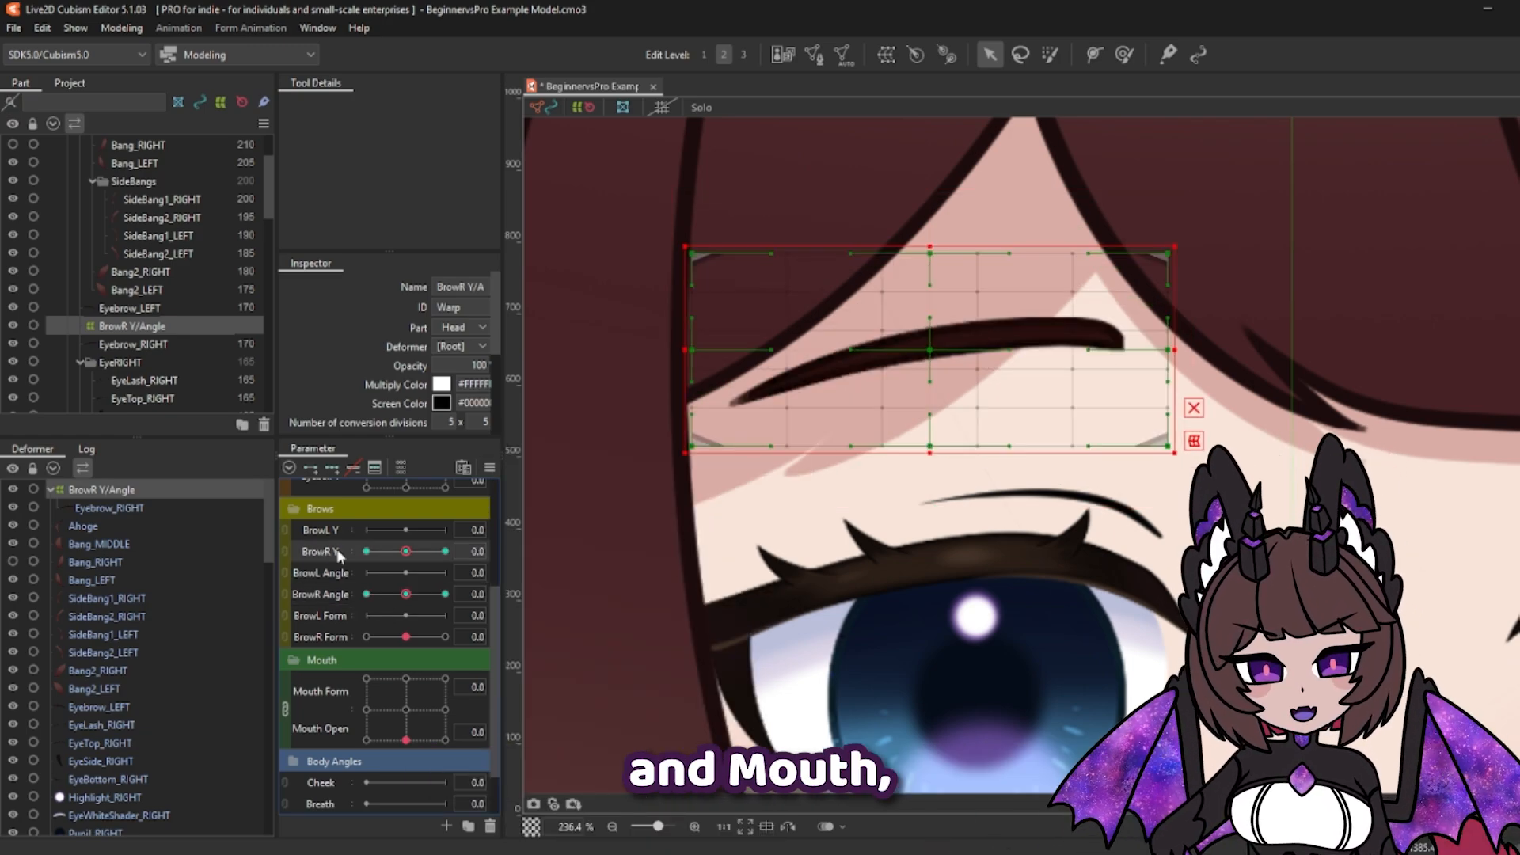
Step: Move BrowR Y directly above BrowR Angle in the Brows group and combine the two parameters into one grid
{"action": "left_click_drag", "start_coordinate": [335, 552], "coordinate": [335, 573]}
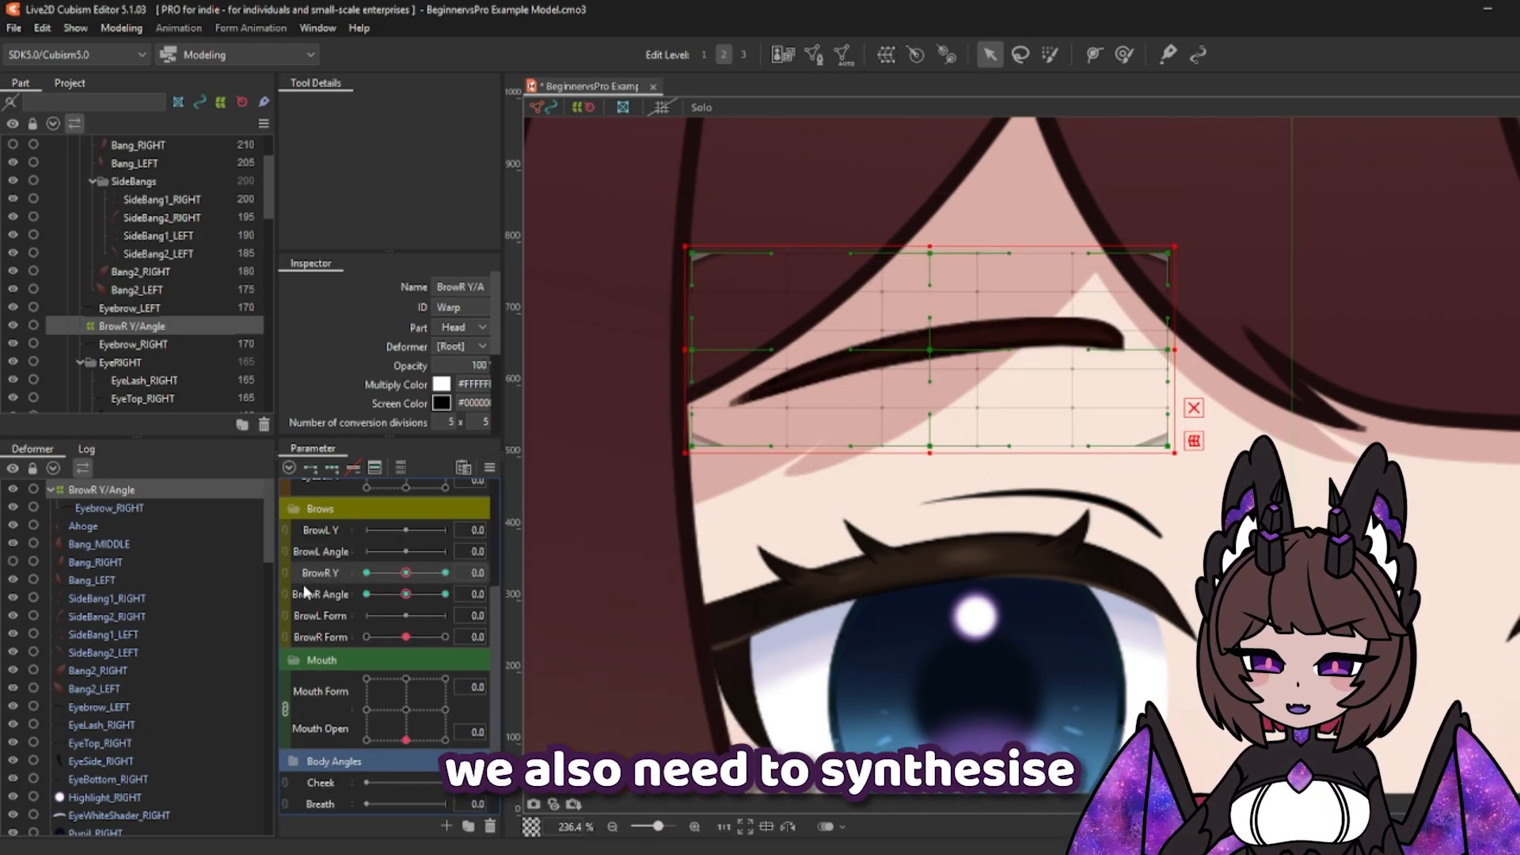
{"action": "left_click", "coordinate": [283, 572]}
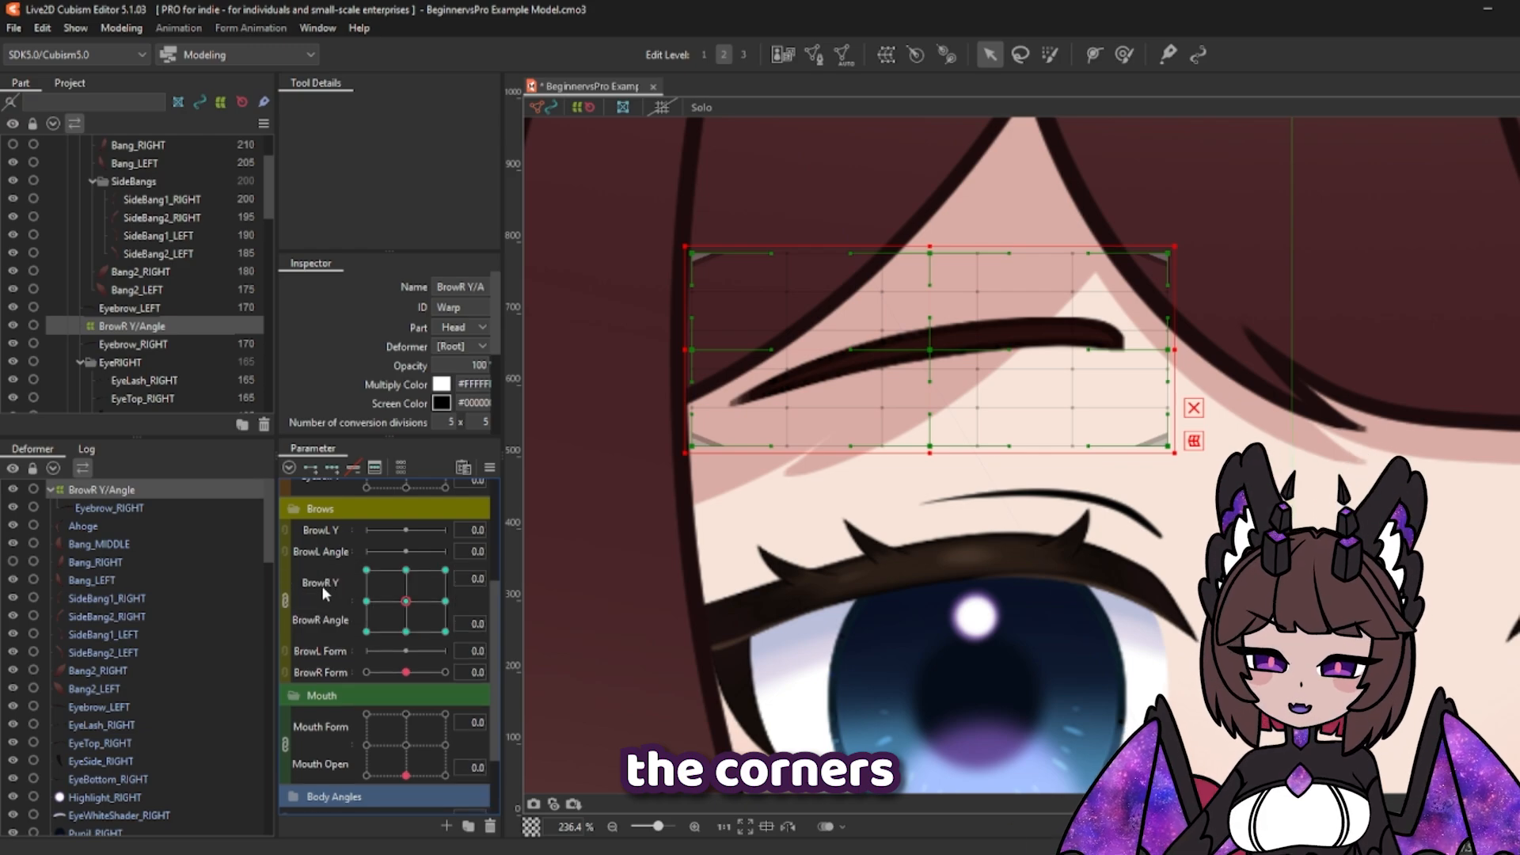
Step: Synthesize the corners of the combined BrowR Y and BrowR Angle grid, and test the eyebrow's movement across it
{"action": "left_click", "coordinate": [490, 468]}
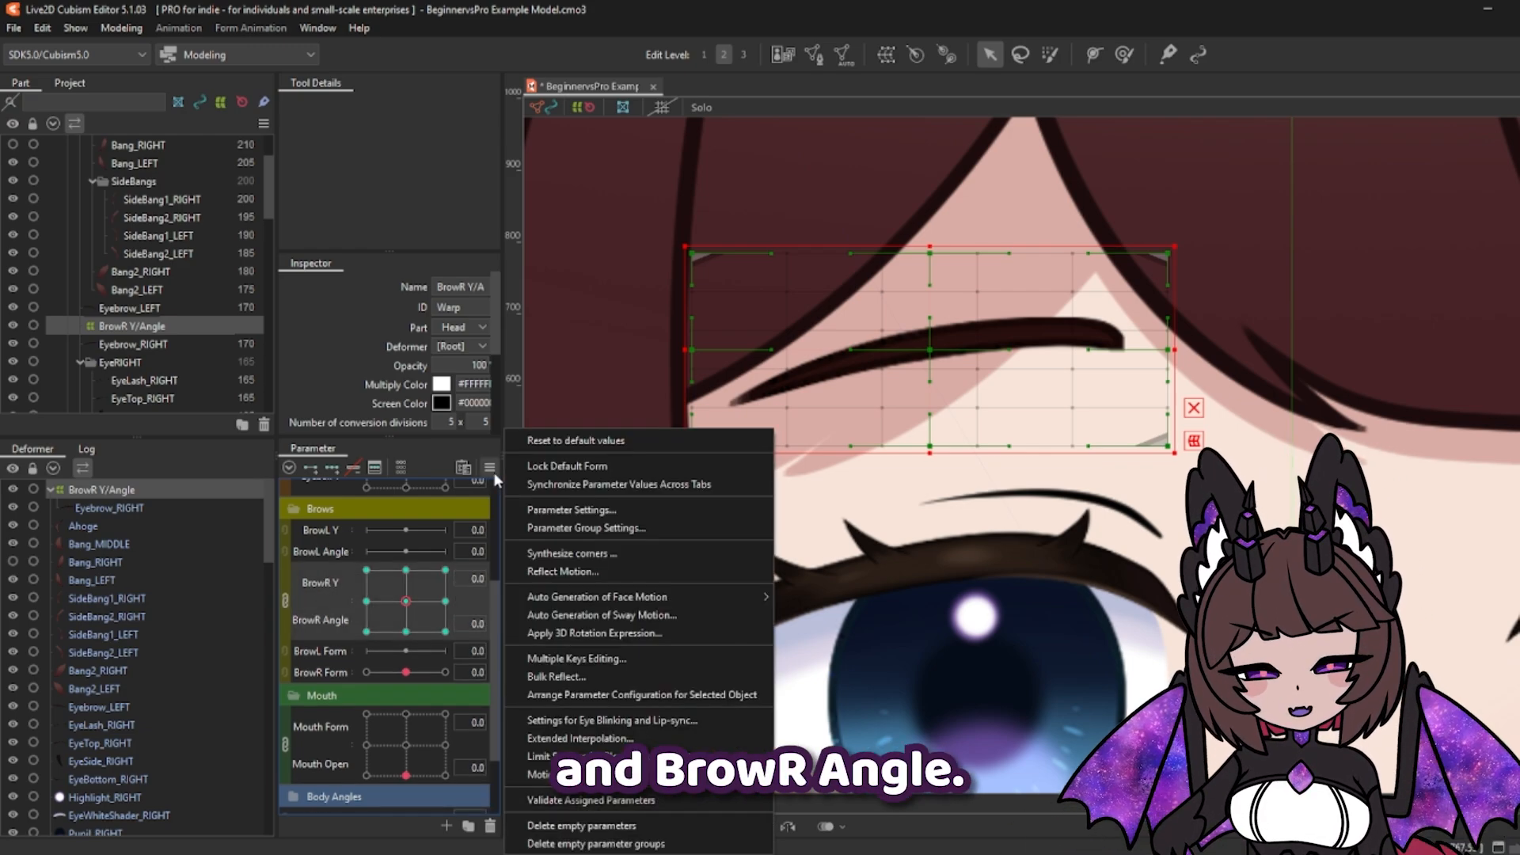
{"action": "left_click", "coordinate": [572, 554]}
{"action": "left_click", "coordinate": [736, 589]}
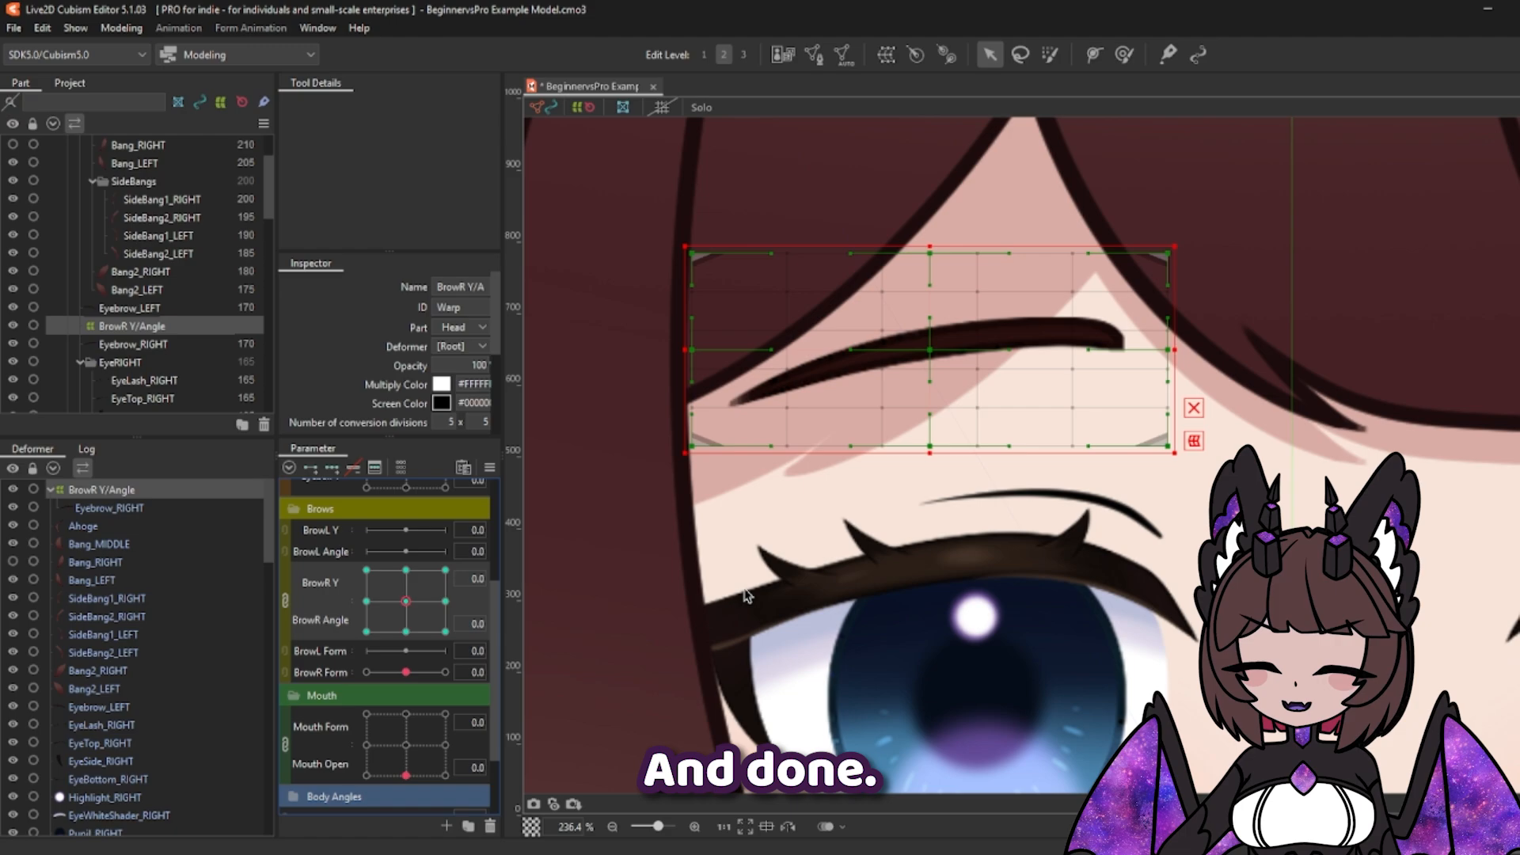
{"action": "mouse_move", "coordinate": [406, 601]}
{"action": "left_mouse_down"}
{"action": "mouse_move", "coordinate": [411, 631]}
{"action": "mouse_move", "coordinate": [420, 609]}
{"action": "mouse_move", "coordinate": [399, 621]}
{"action": "left_mouse_up"}
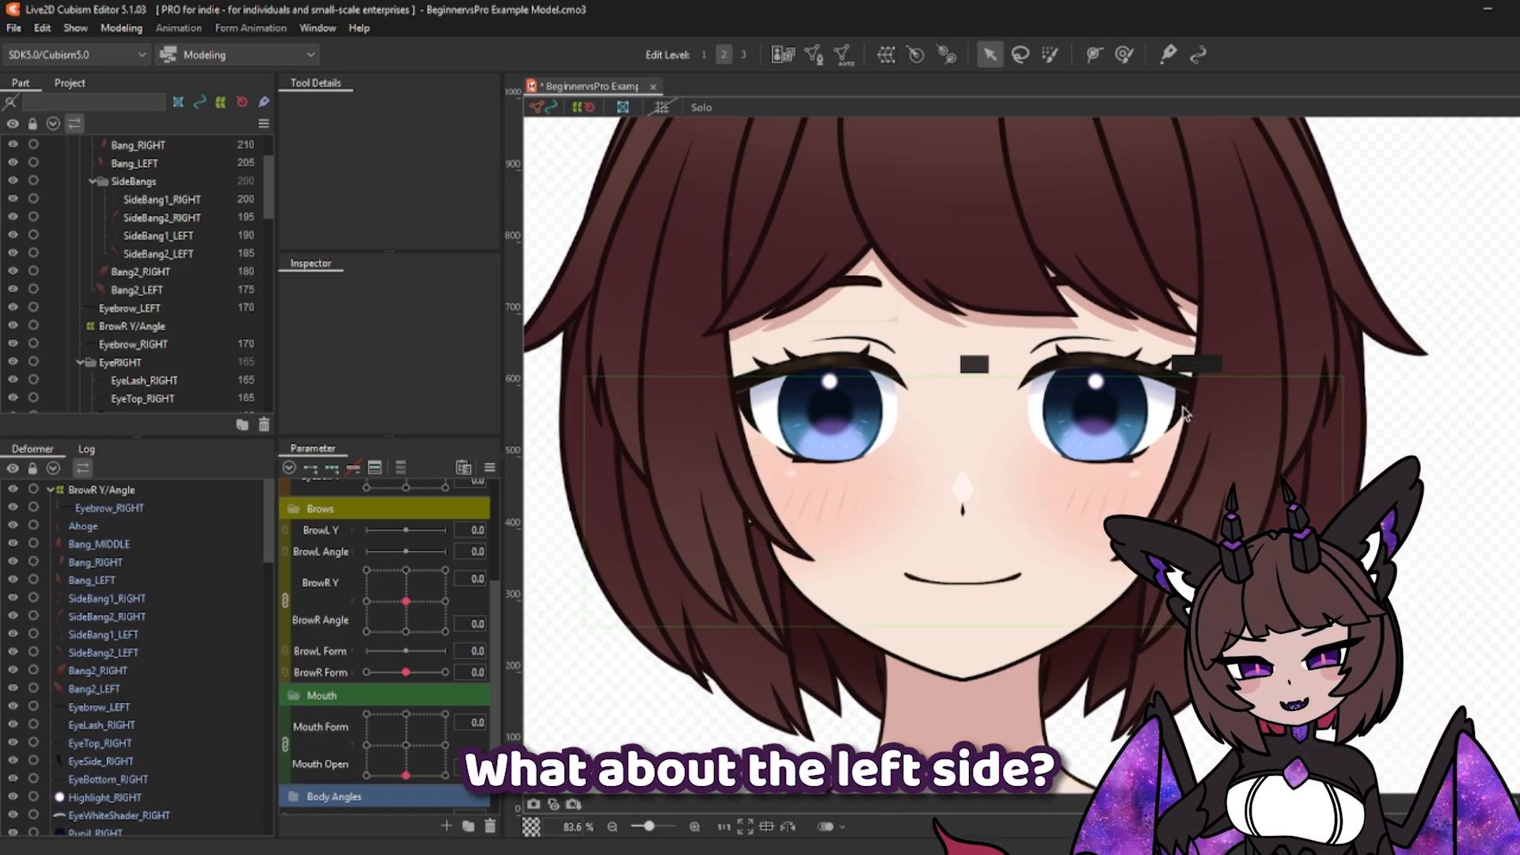
Step: Duplicate all right eye parts together with Eyebrow_RIGHT and its BrowR Y/Angle warp deformer by copying and pasting them
{"action": "scroll", "coordinate": [88, 754], "scroll_direction": "down", "scroll_amount": 5}
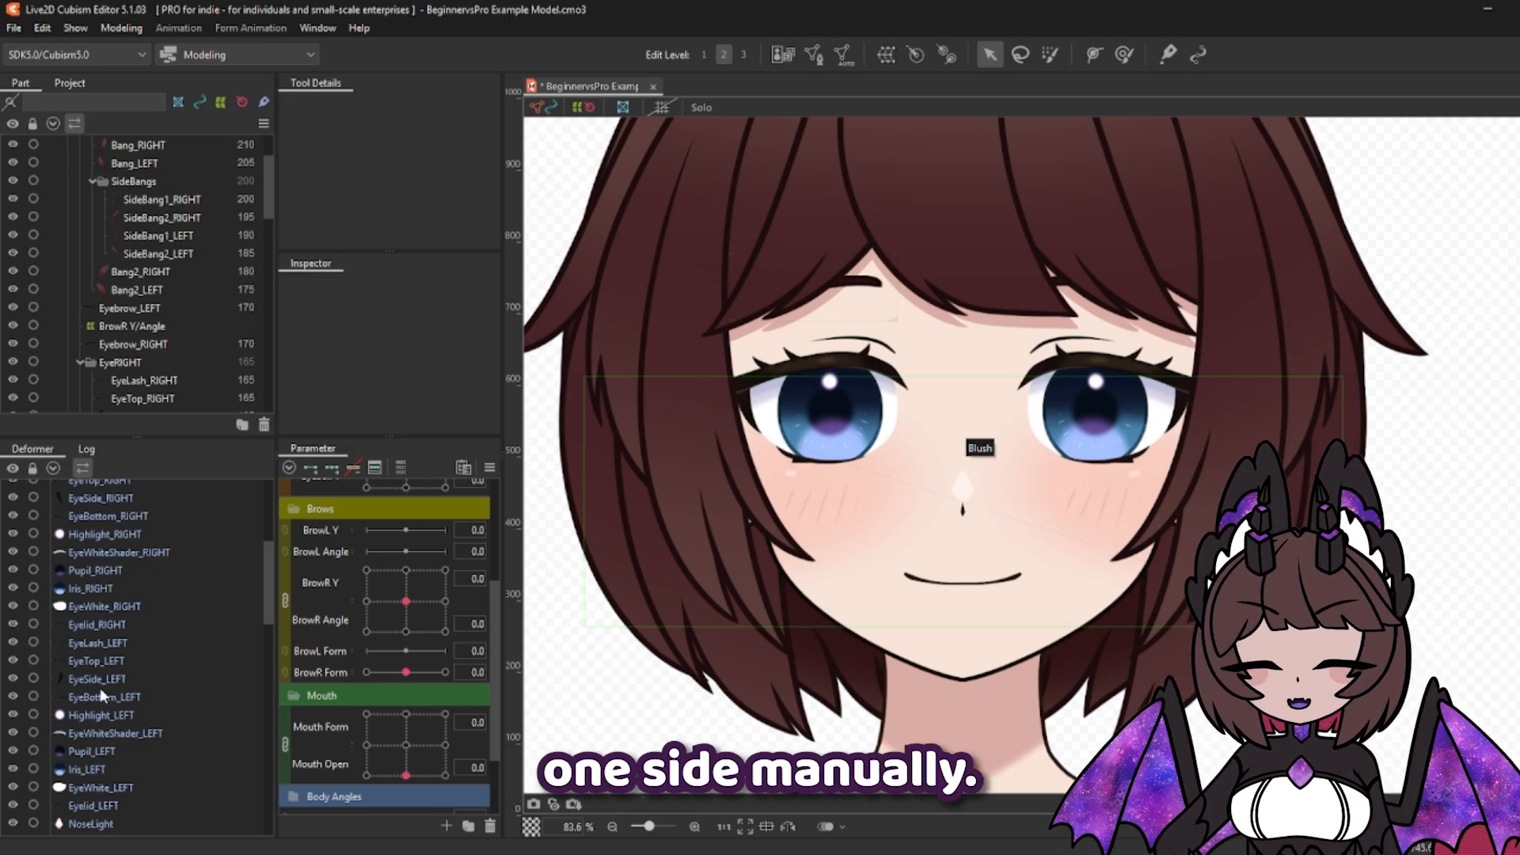
{"action": "left_click_drag", "start_coordinate": [100, 626], "coordinate": [126, 534]}
{"action": "left_click", "coordinate": [126, 518], "text": "ctrl"}
{"action": "scroll", "coordinate": [124, 539], "scroll_direction": "up", "scroll_amount": 4}
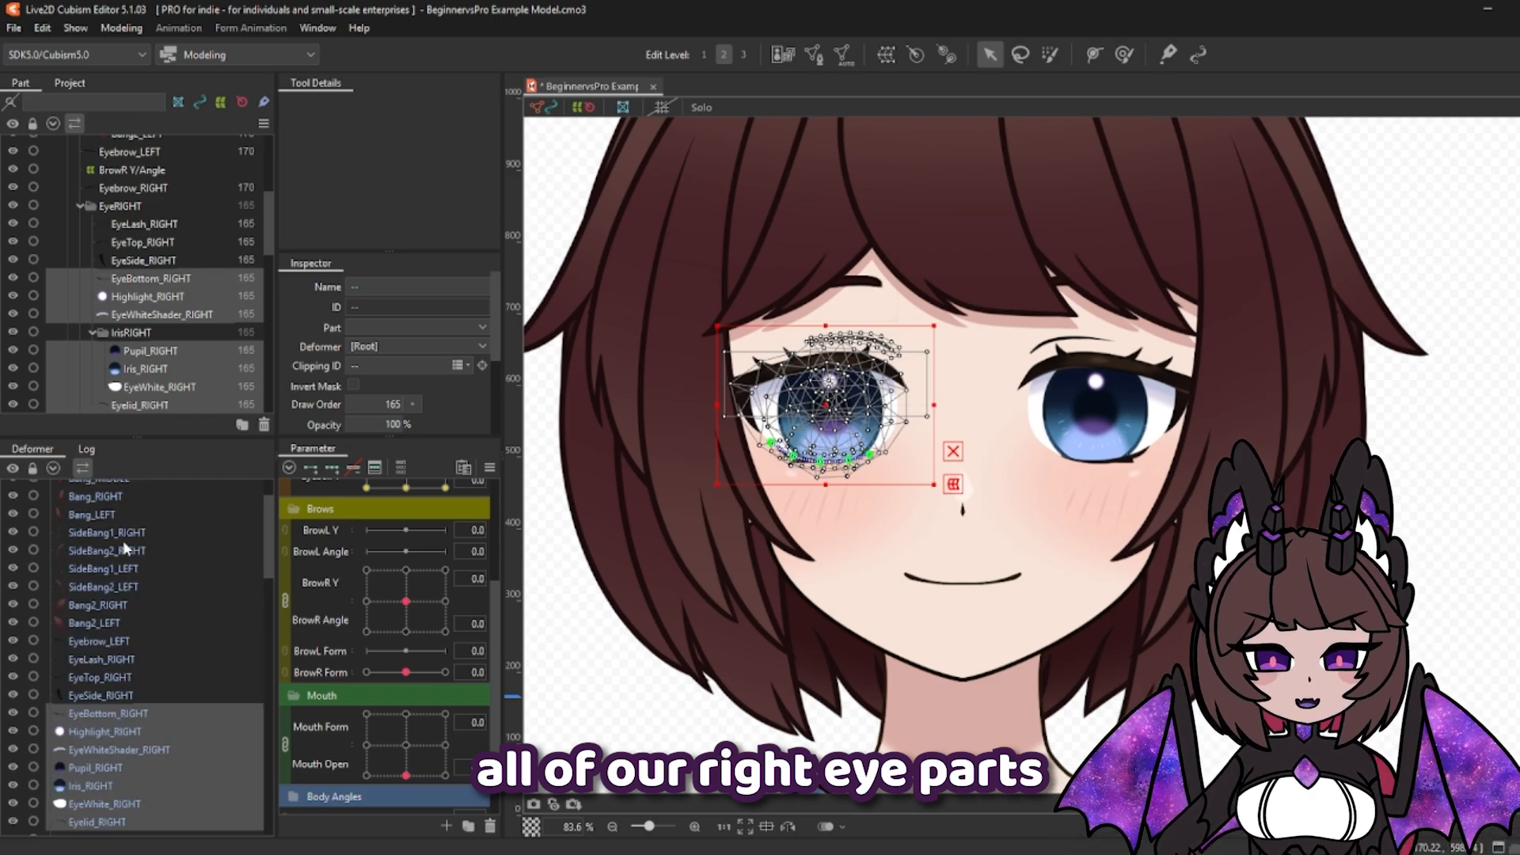
{"action": "left_click", "coordinate": [125, 695], "text": "ctrl"}
{"action": "left_click", "coordinate": [125, 677], "text": "ctrl"}
{"action": "left_click", "coordinate": [125, 659], "text": "ctrl"}
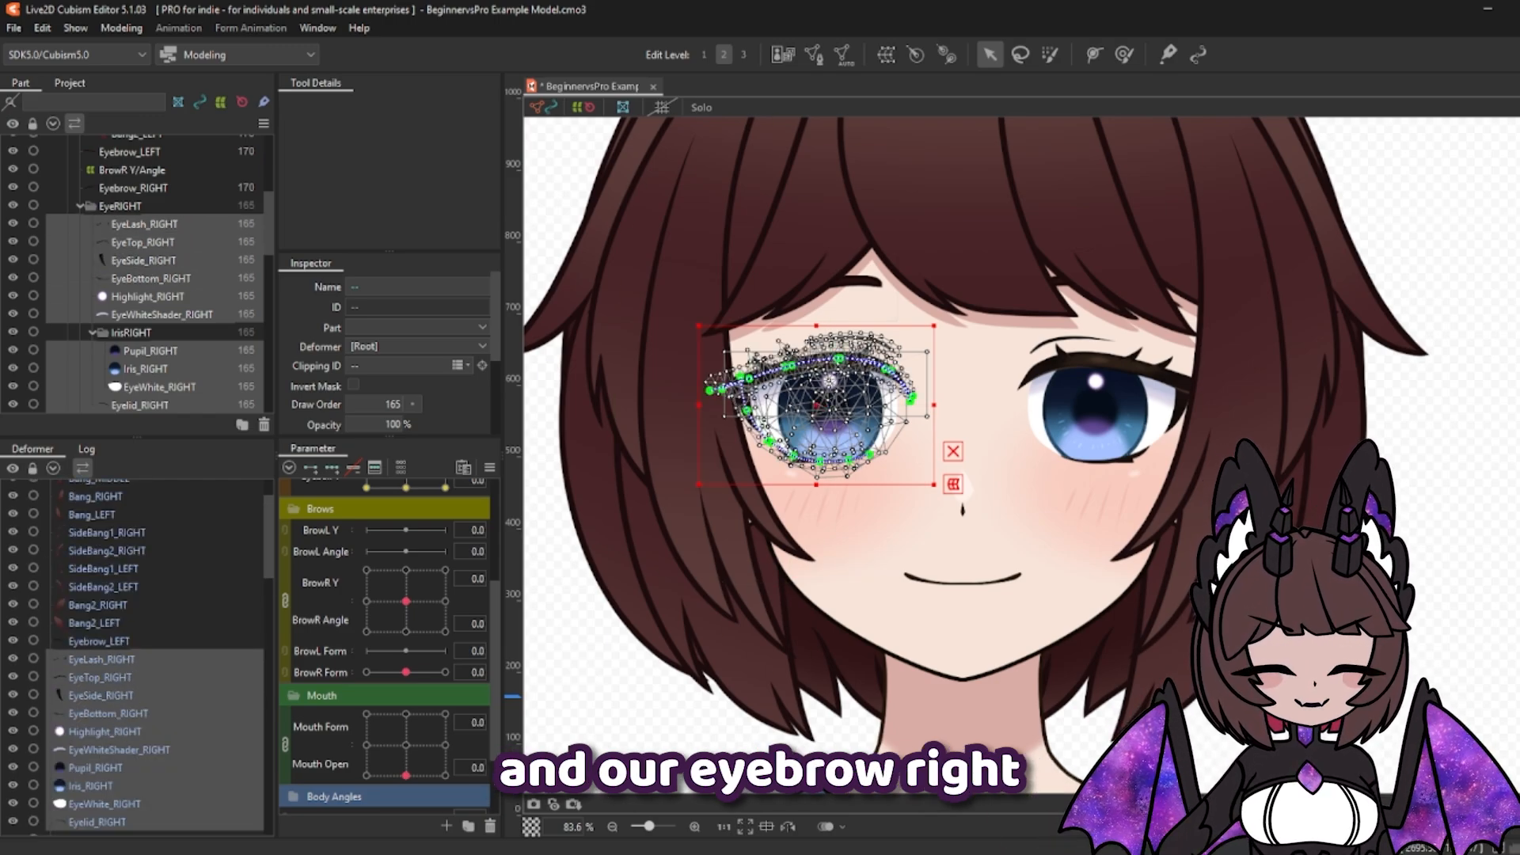
{"action": "scroll", "coordinate": [111, 507], "scroll_direction": "up", "scroll_amount": 2}
{"action": "left_click", "coordinate": [111, 508], "text": "ctrl"}
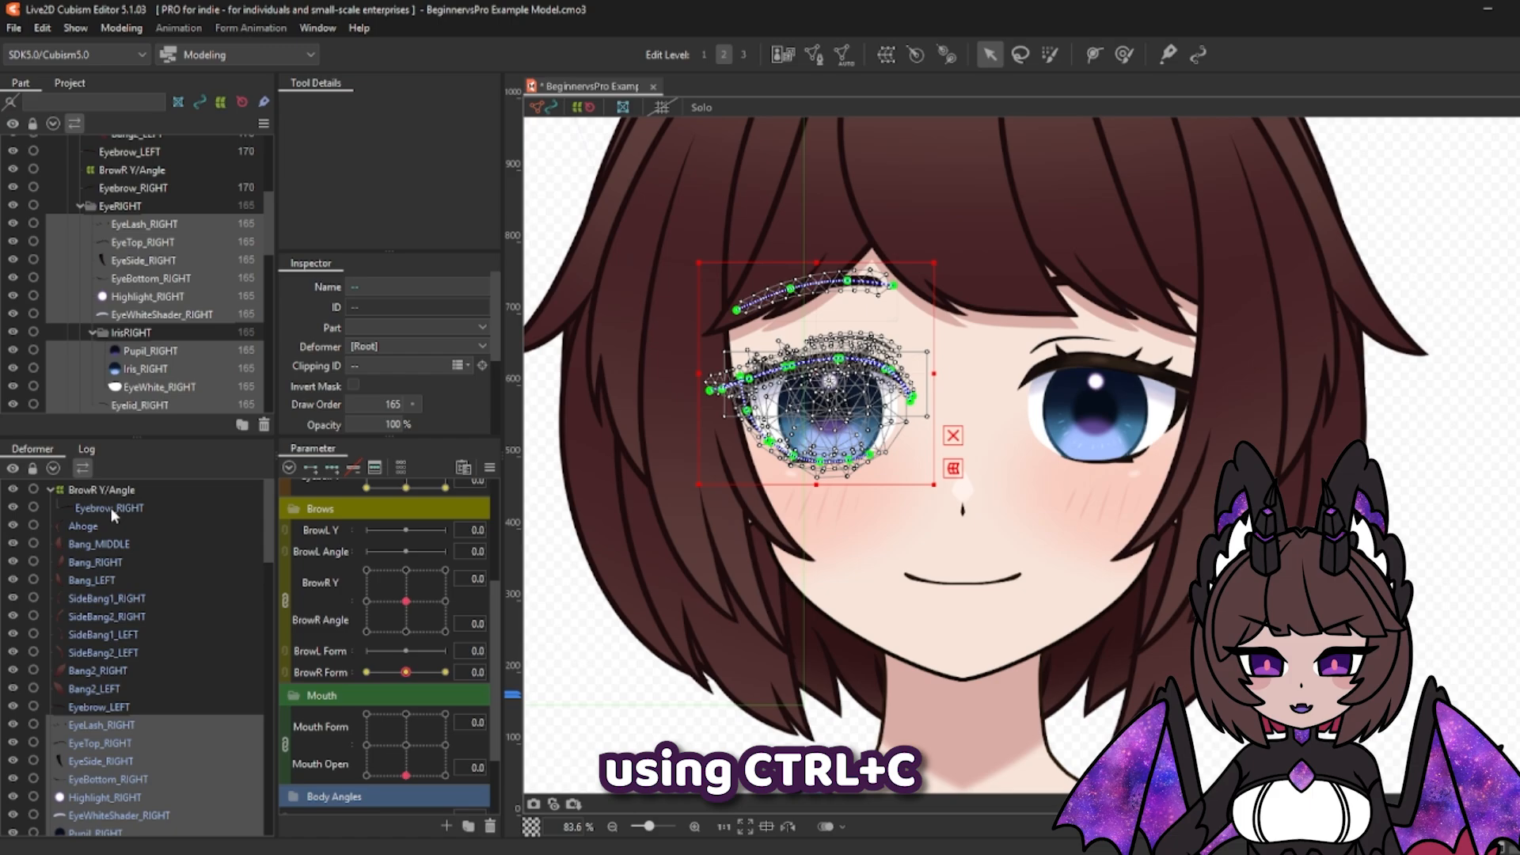
{"action": "left_click", "coordinate": [115, 495], "text": "ctrl"}
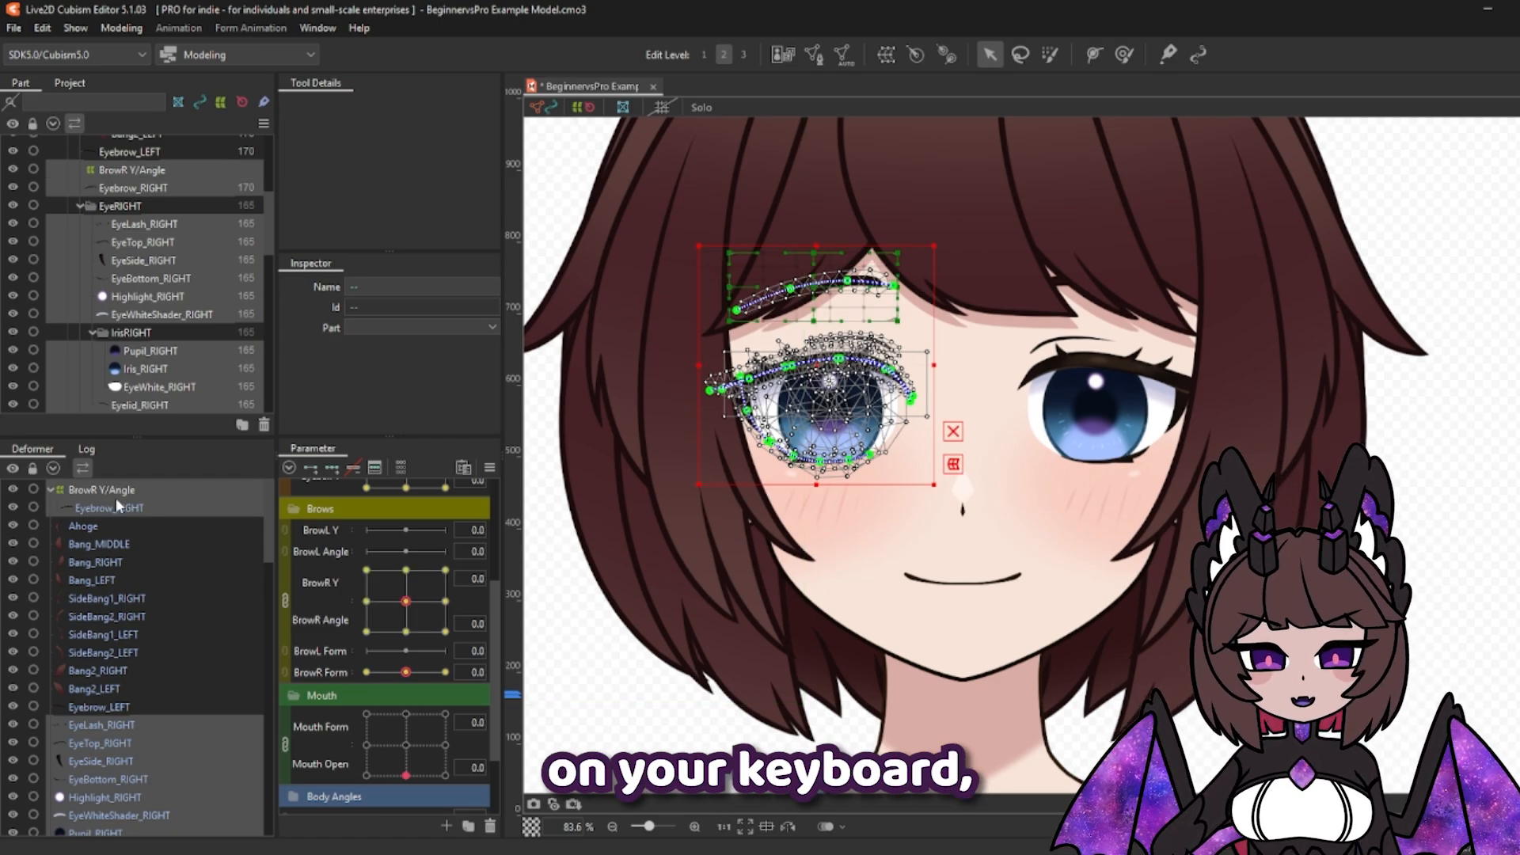
{"action": "left_click", "coordinate": [920, 470]}
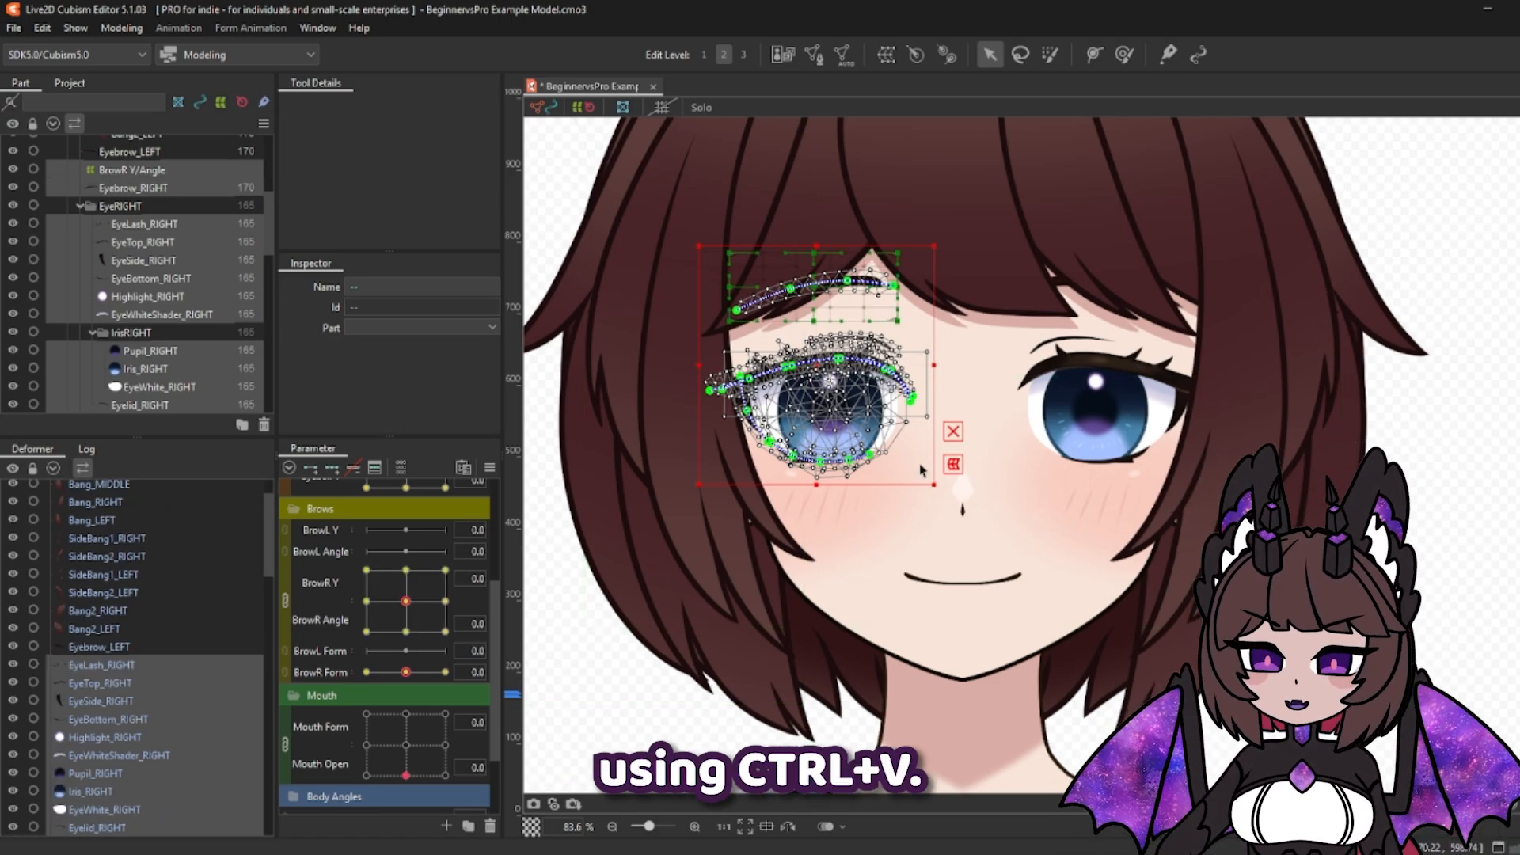
{"action": "key", "text": "ctrl+v"}
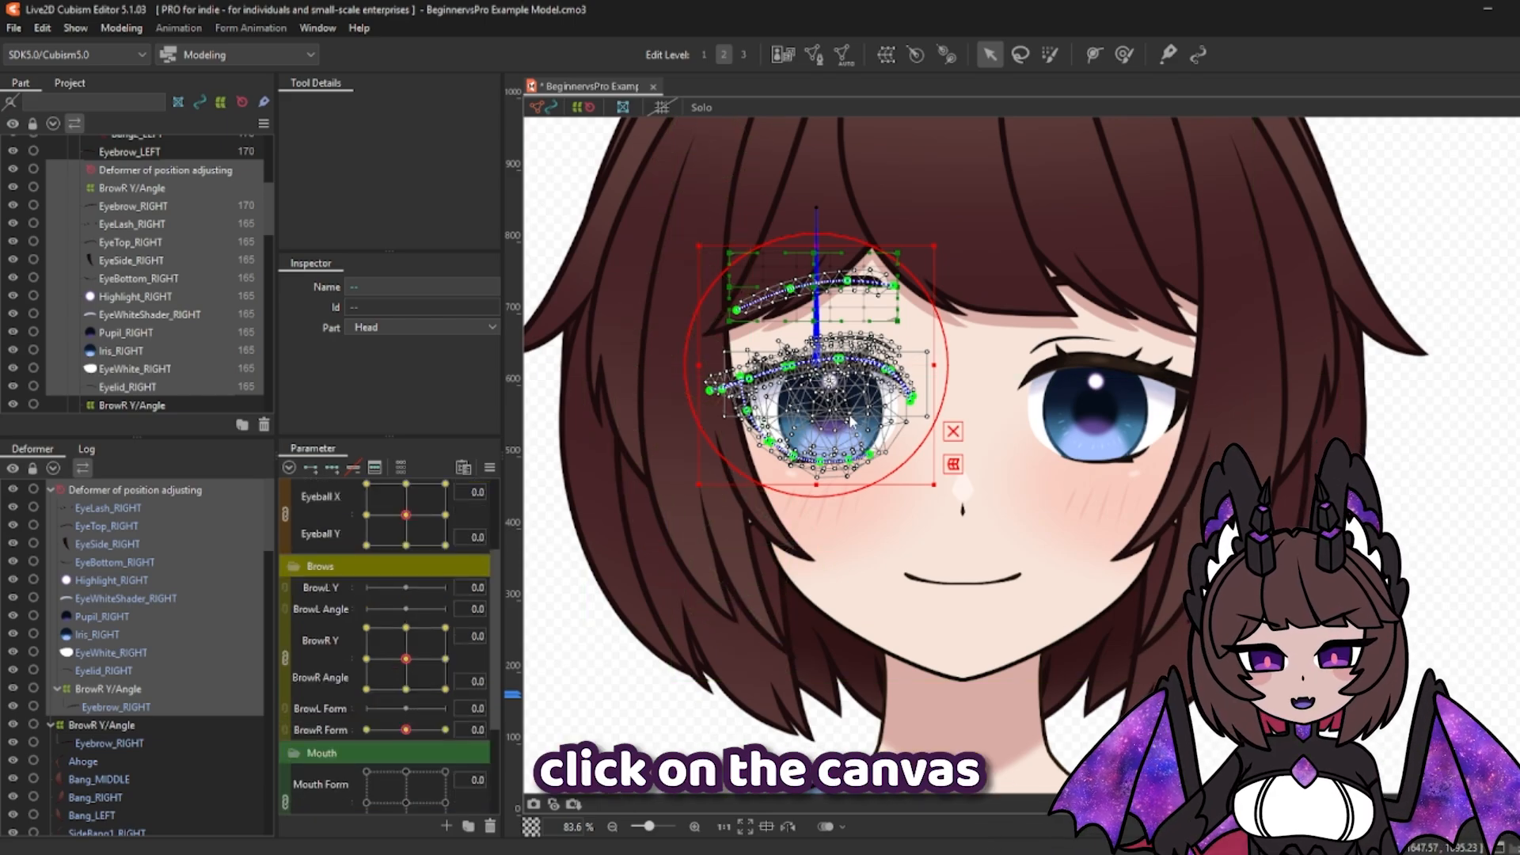
Step: Reflect the pasted eye and eyebrow parts horizontally, with Eyeball X as the only reflected parameter
{"action": "right_click", "coordinate": [851, 420]}
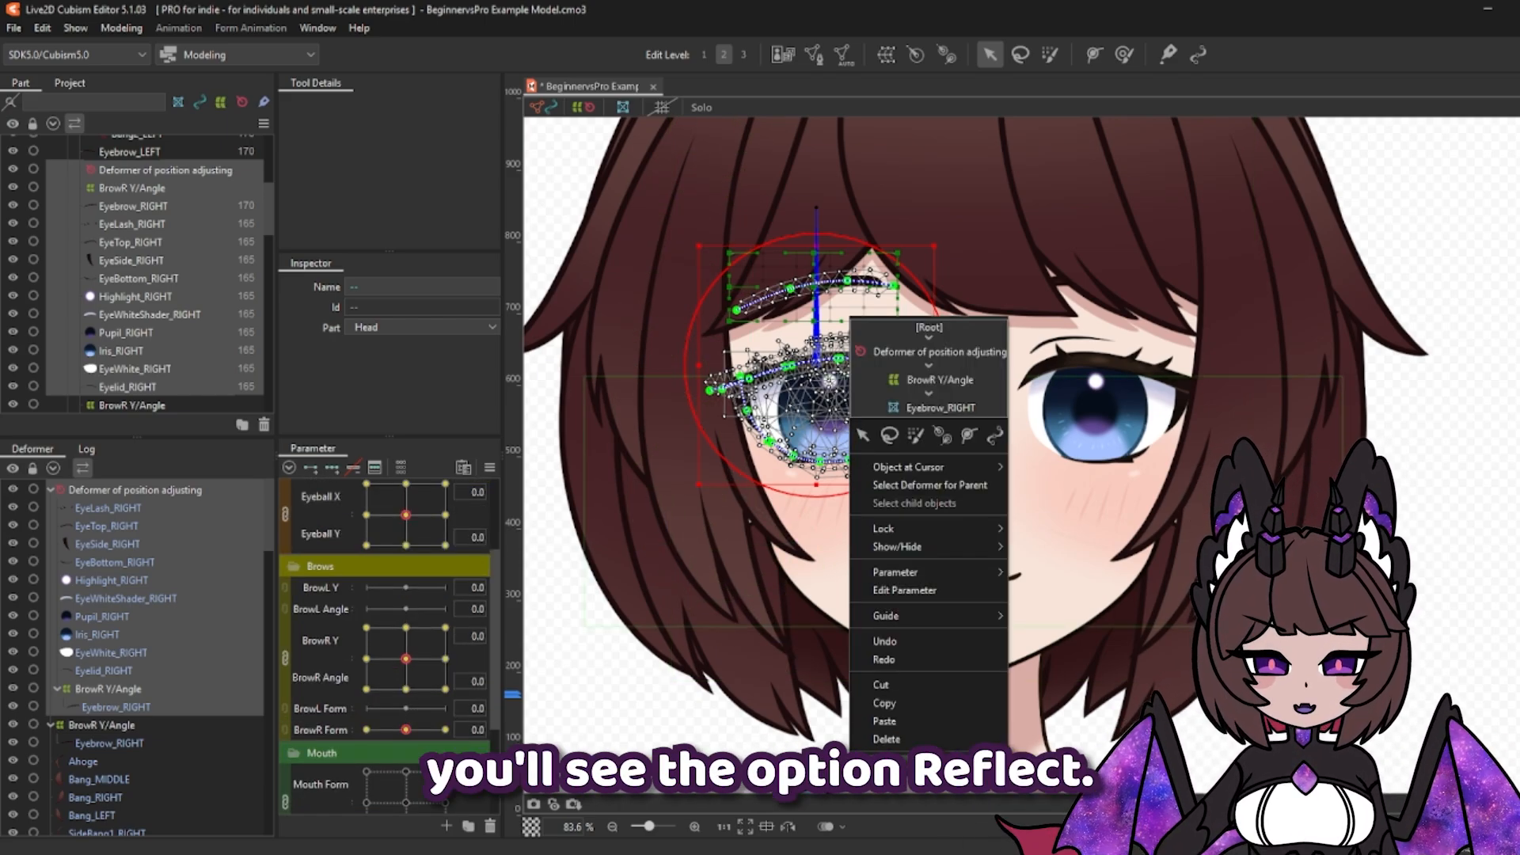
{"action": "left_click", "coordinate": [894, 763]}
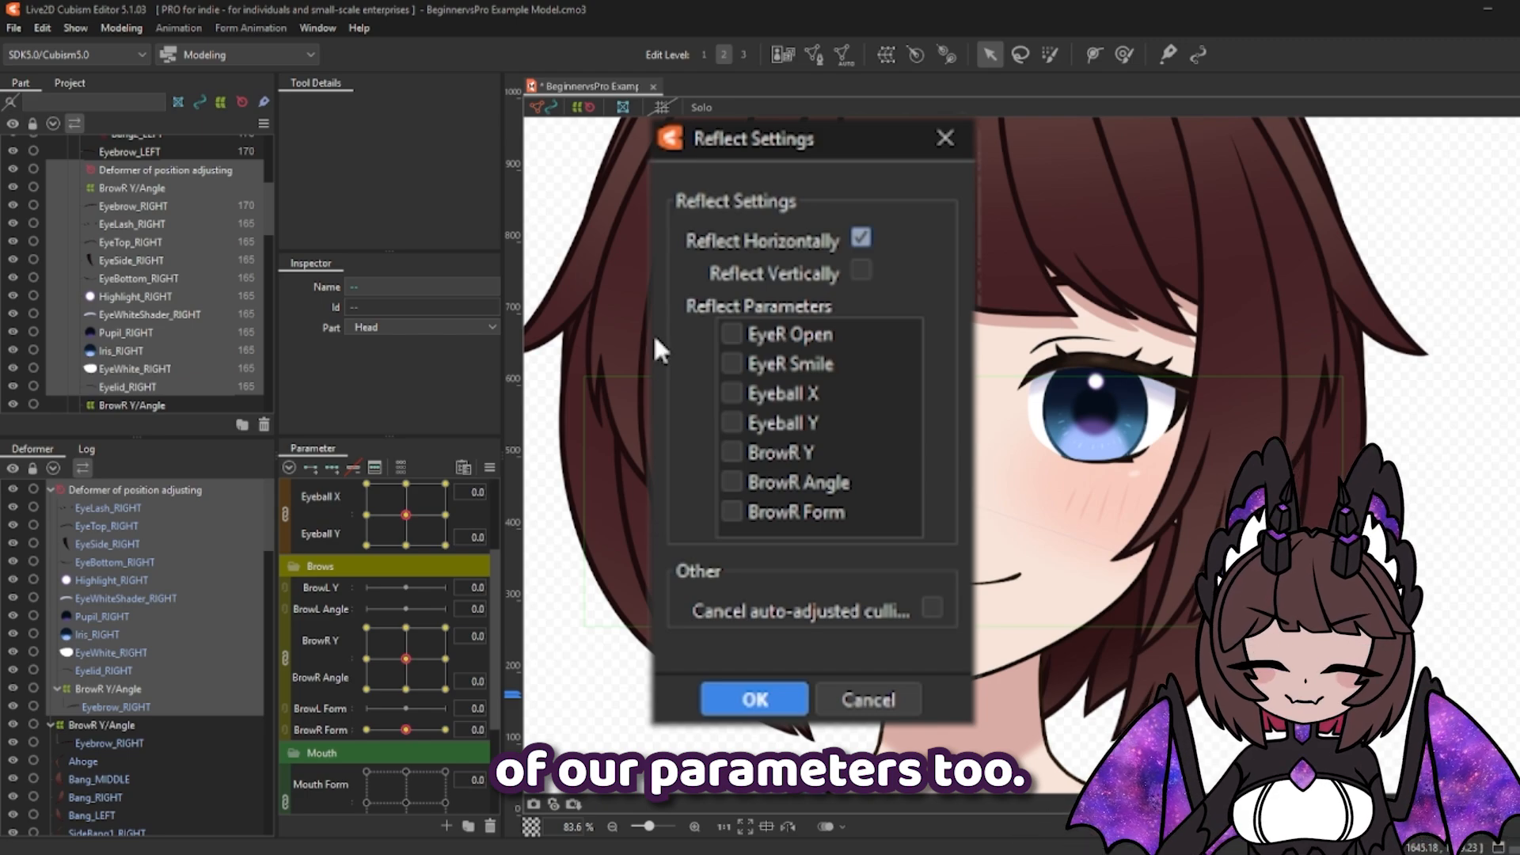
{"action": "left_click", "coordinate": [732, 394]}
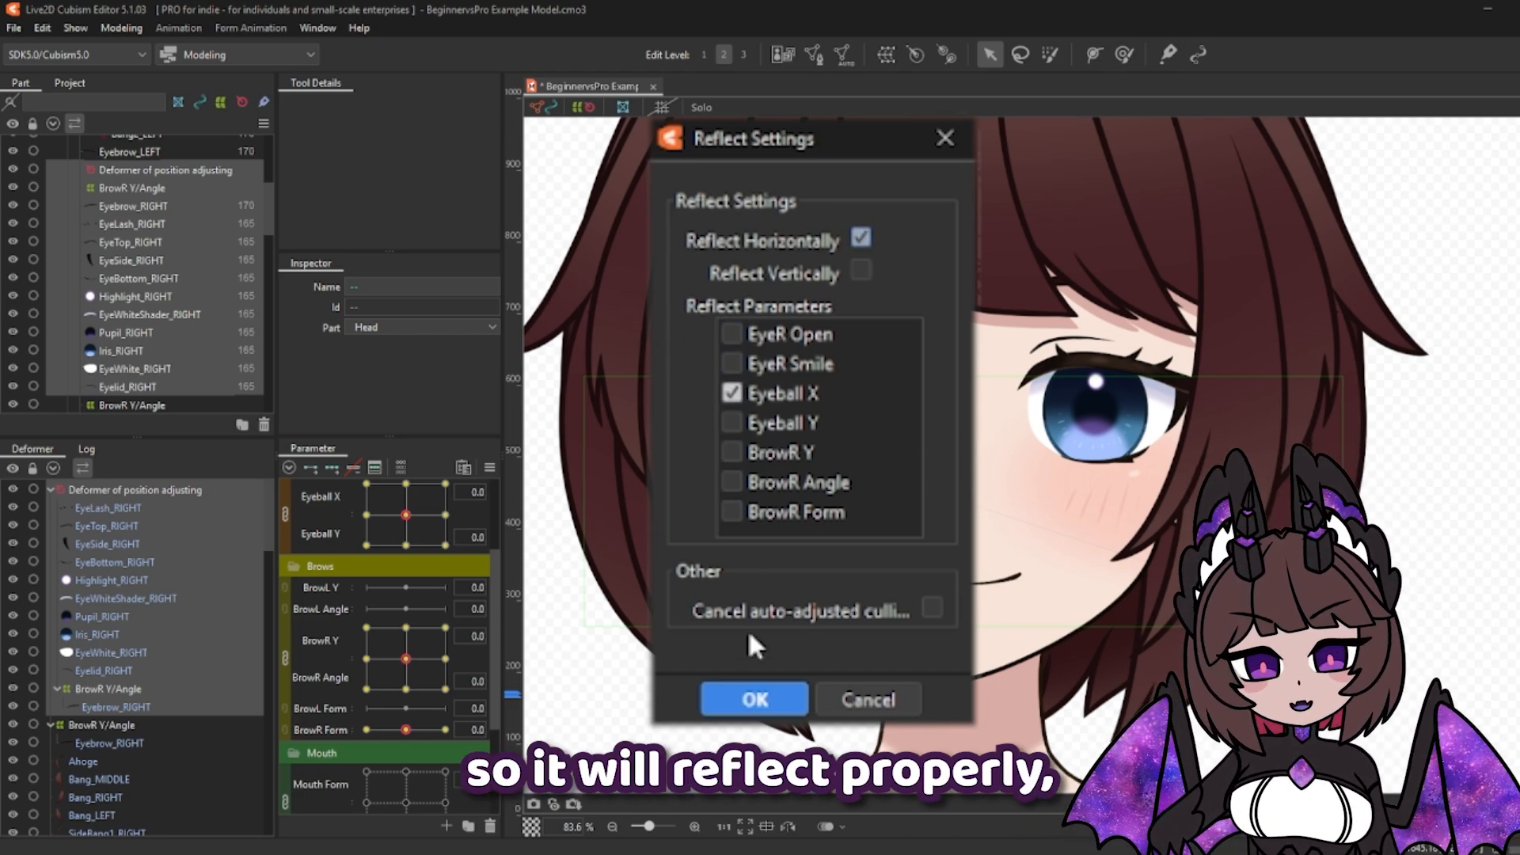
{"action": "left_click", "coordinate": [754, 700]}
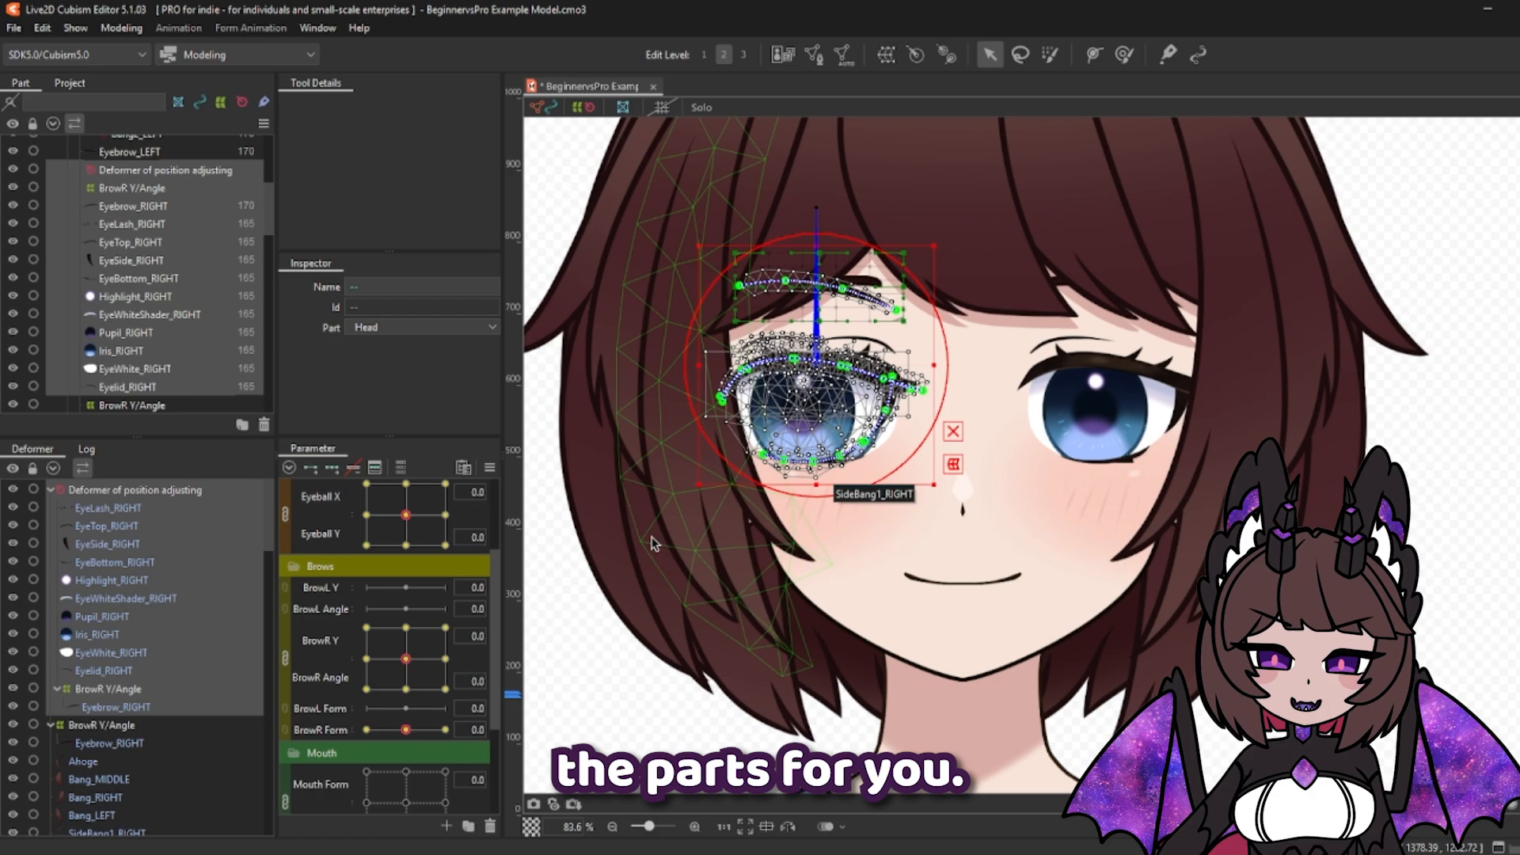
Step: Try to create a parent warp deformer around the position-adjusting deformer and all the mirrored eye and eyebrow parts
{"action": "left_click", "coordinate": [132, 492]}
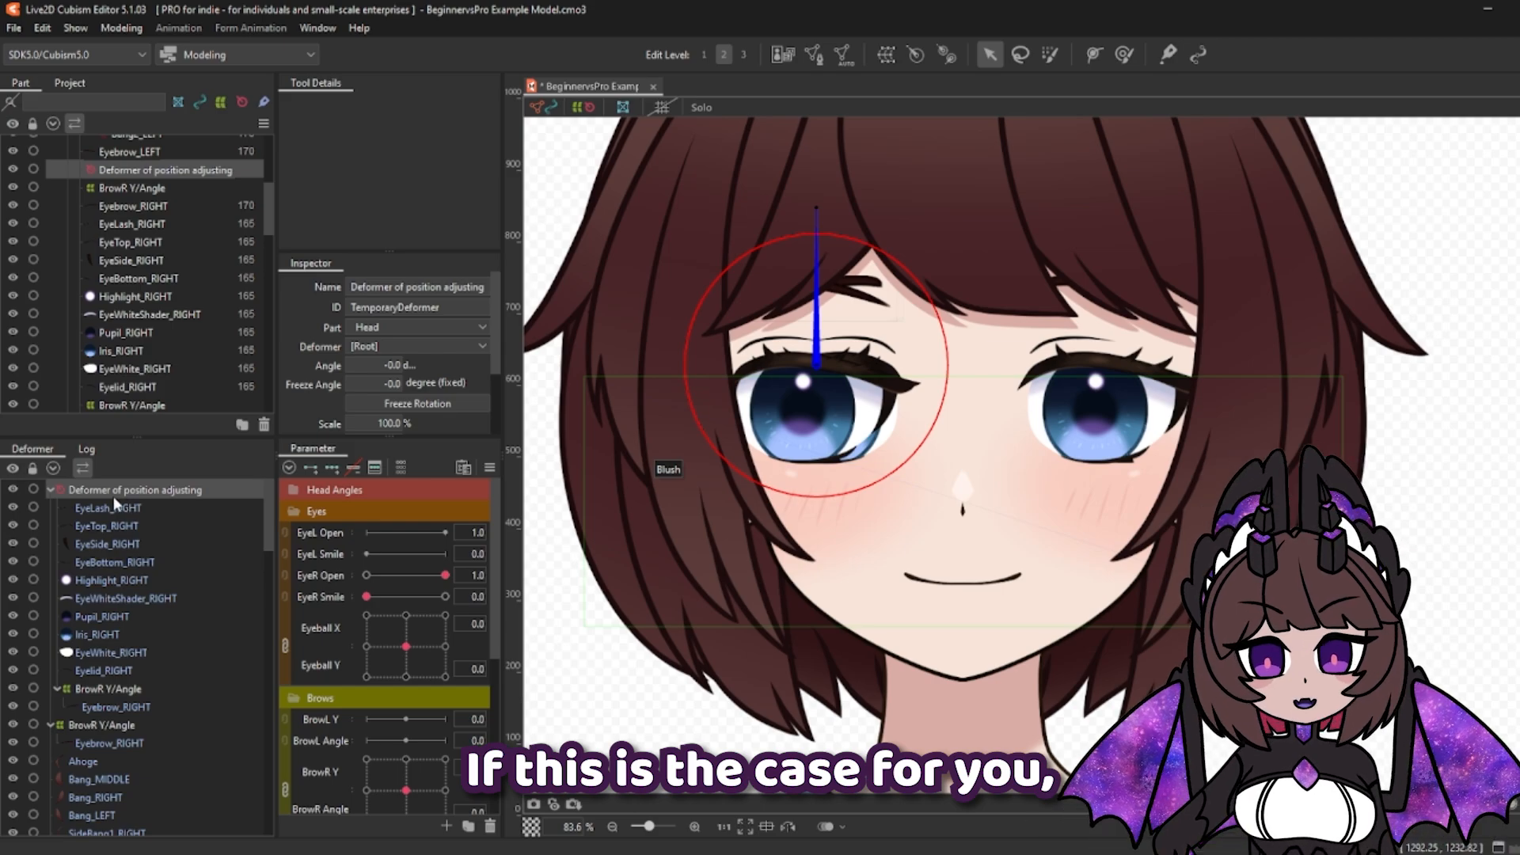
{"action": "left_click", "coordinate": [119, 707], "text": "shift"}
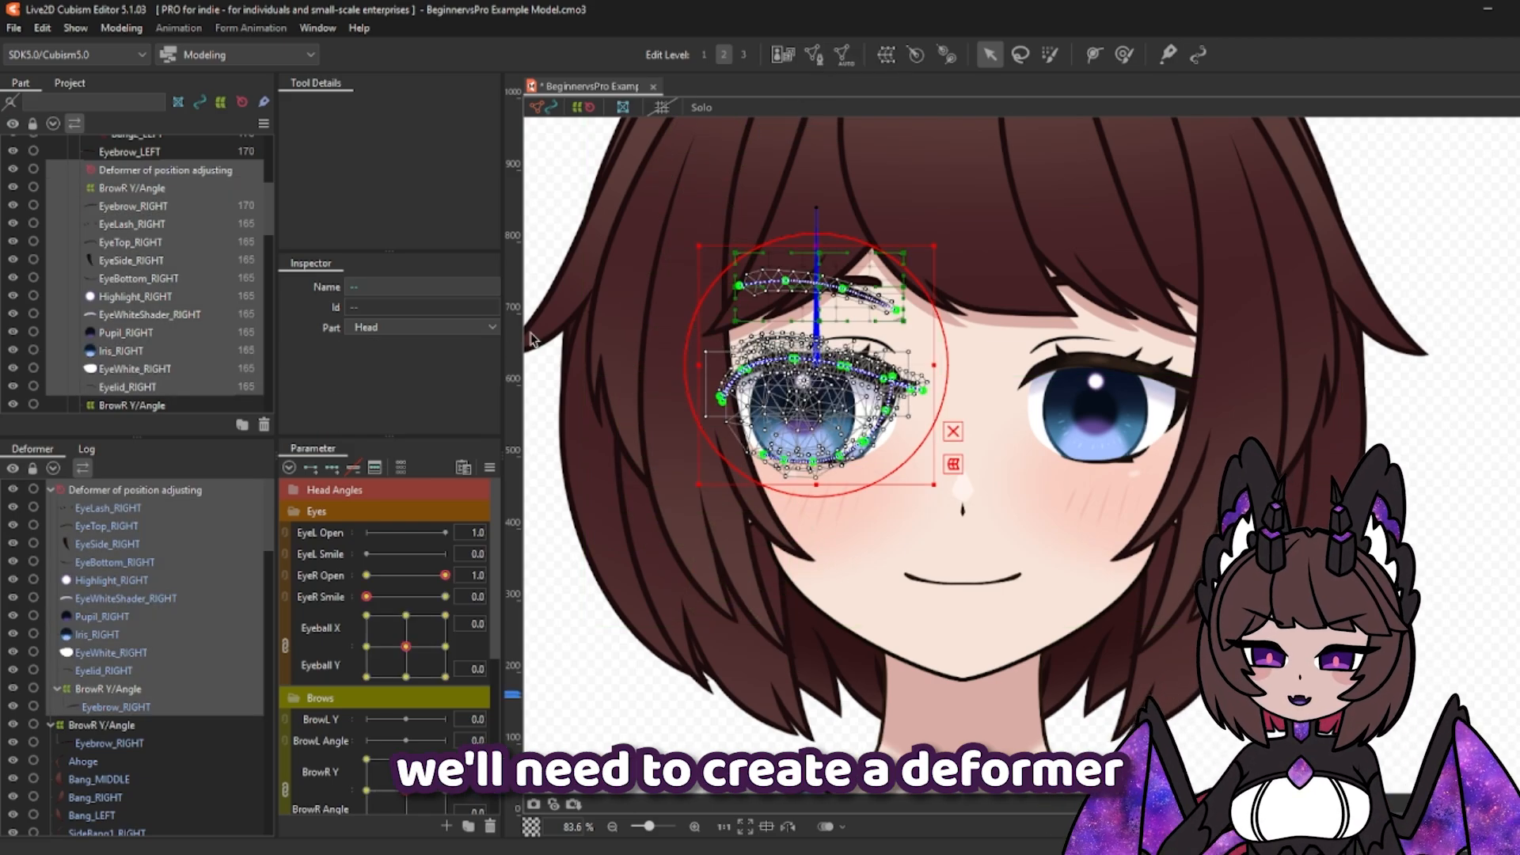
{"action": "left_click", "coordinate": [886, 52]}
{"action": "left_click", "coordinate": [796, 583]}
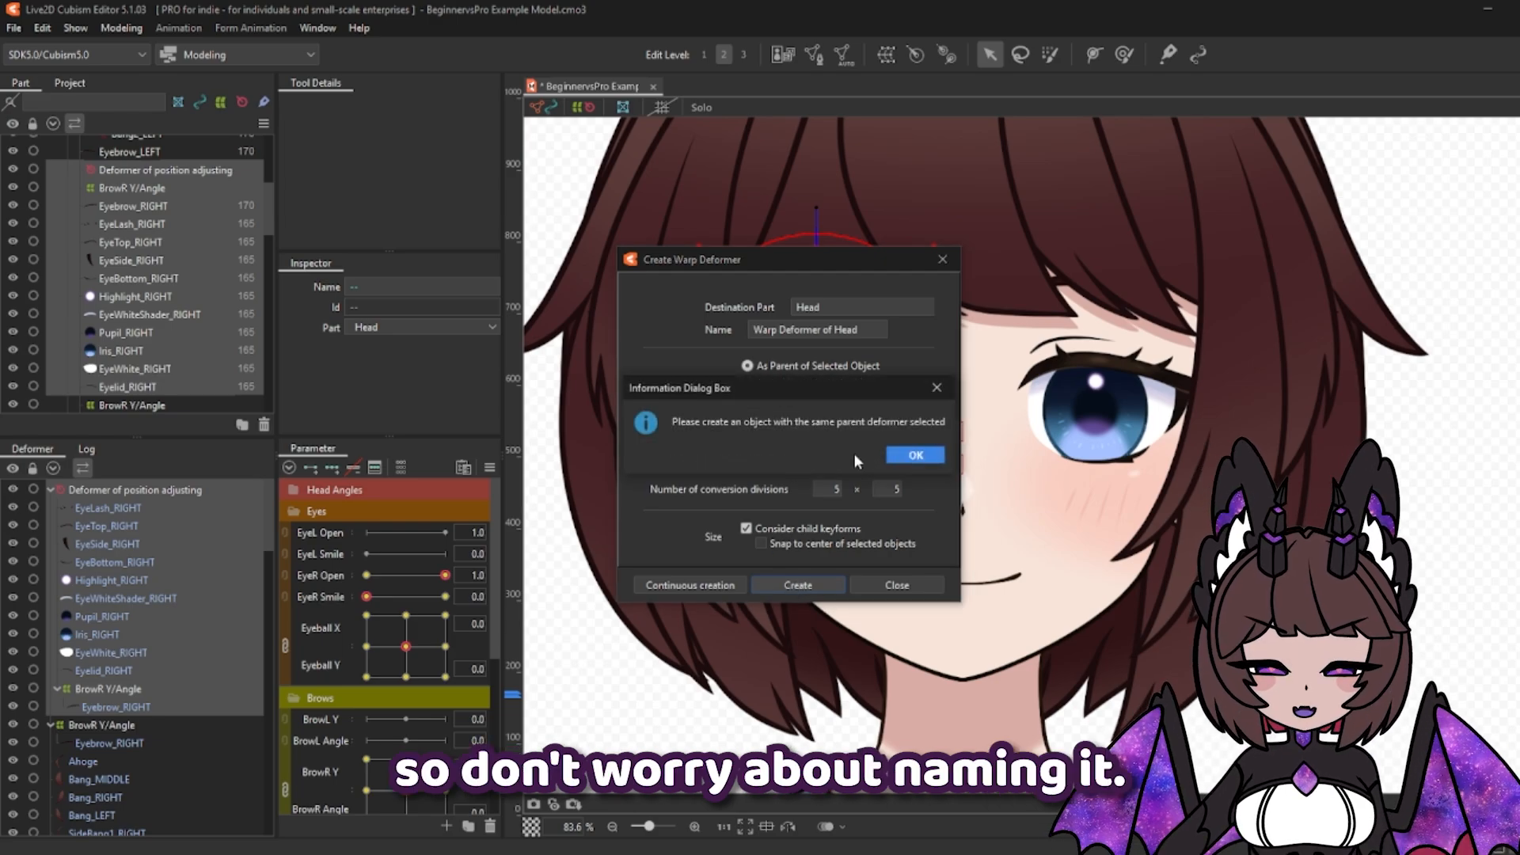
{"action": "left_click", "coordinate": [915, 456]}
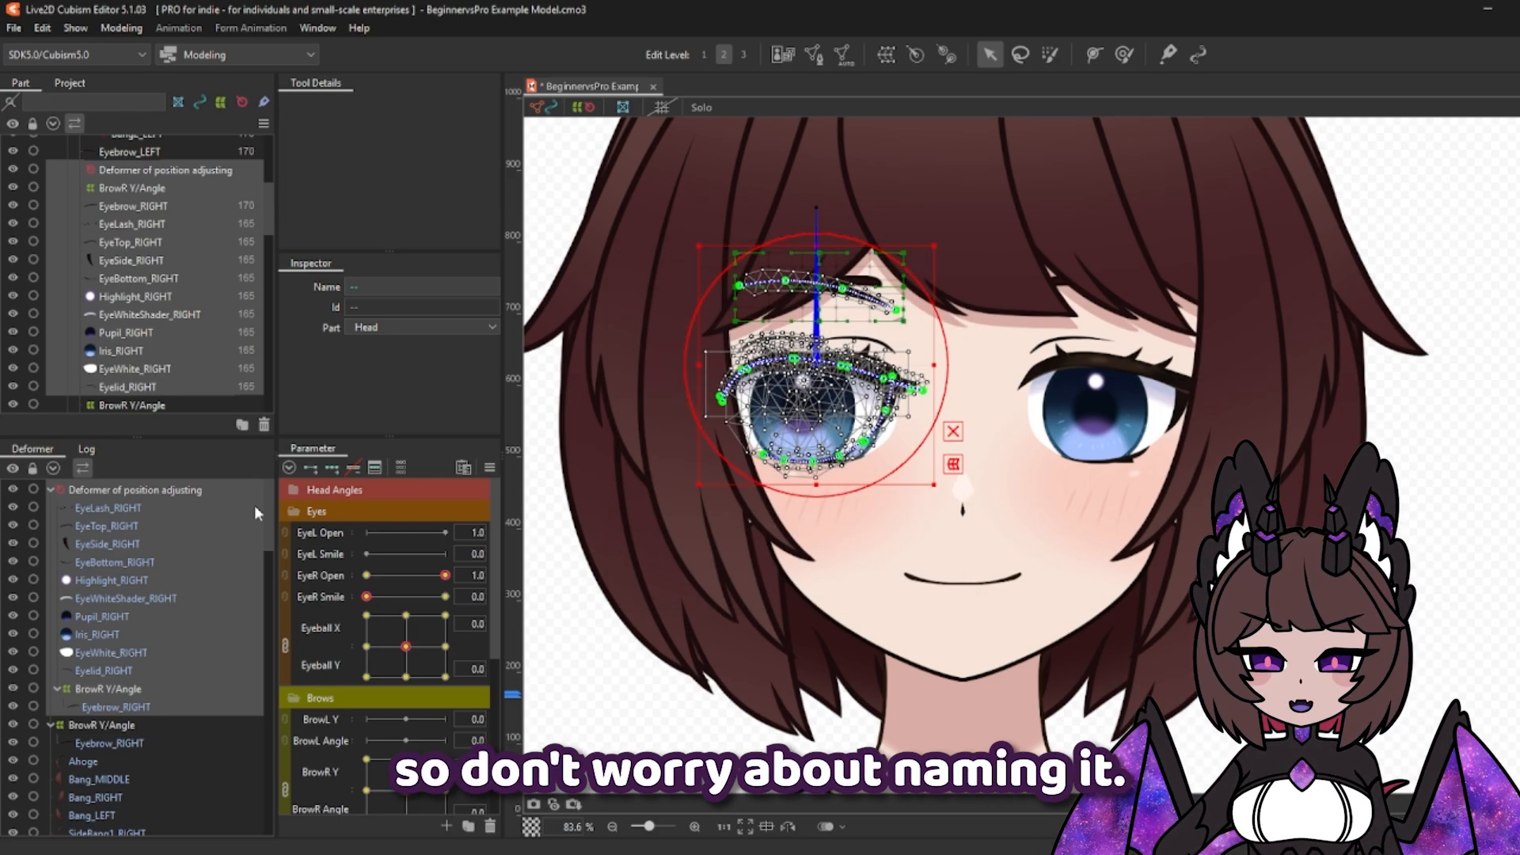
Step: Move the temporary position-adjusting deformer across the face until the mirrored parts cover the original left eye, and delete that deformer
{"action": "left_click", "coordinate": [97, 491]}
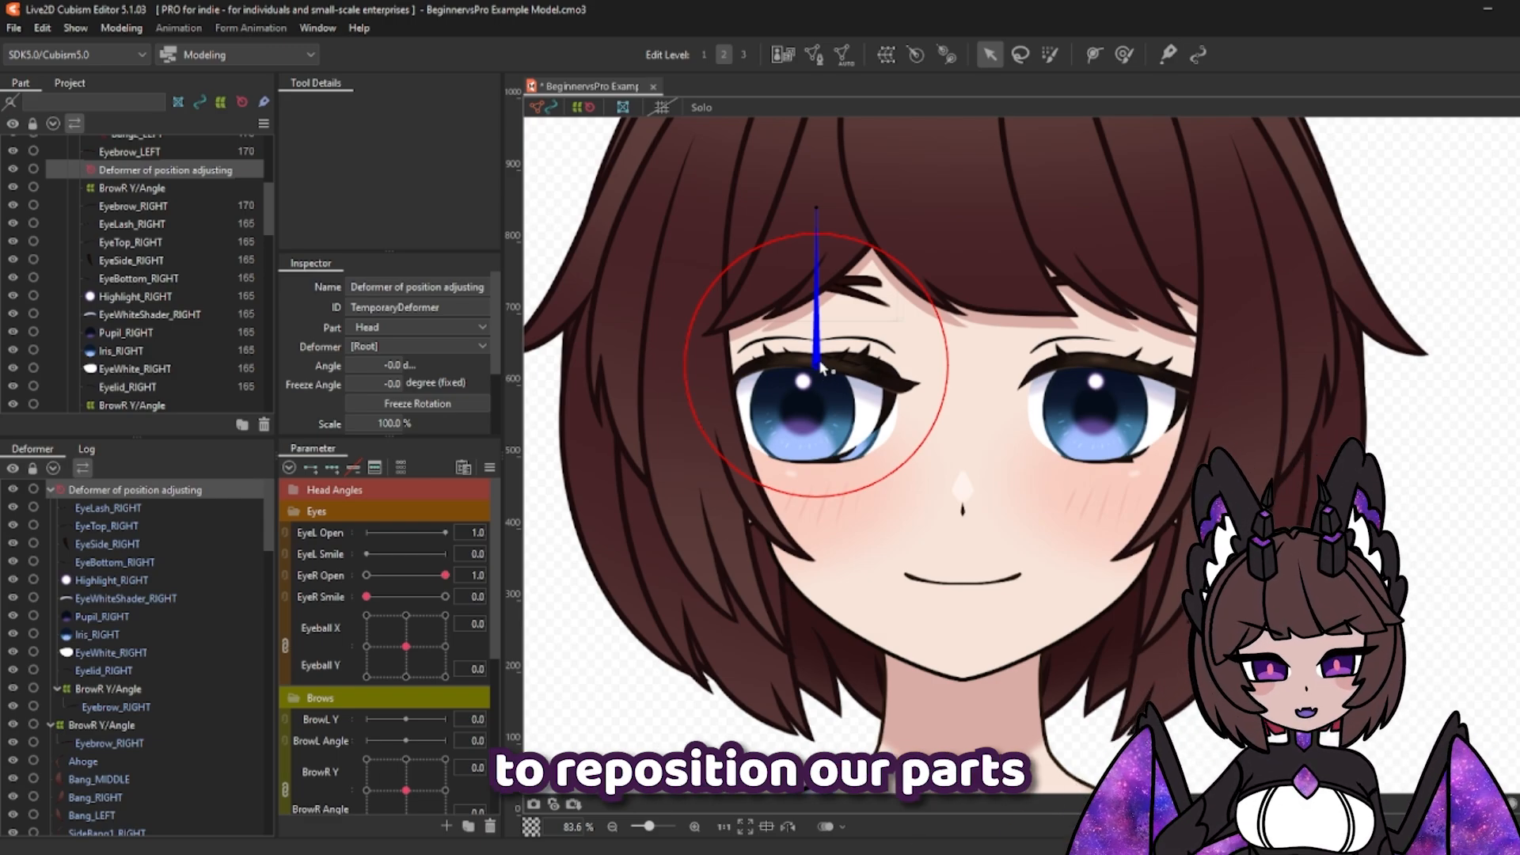
{"action": "left_click_drag", "start_coordinate": [821, 361], "coordinate": [1113, 367]}
{"action": "scroll", "coordinate": [1114, 368], "scroll_direction": "up", "scroll_amount": 6}
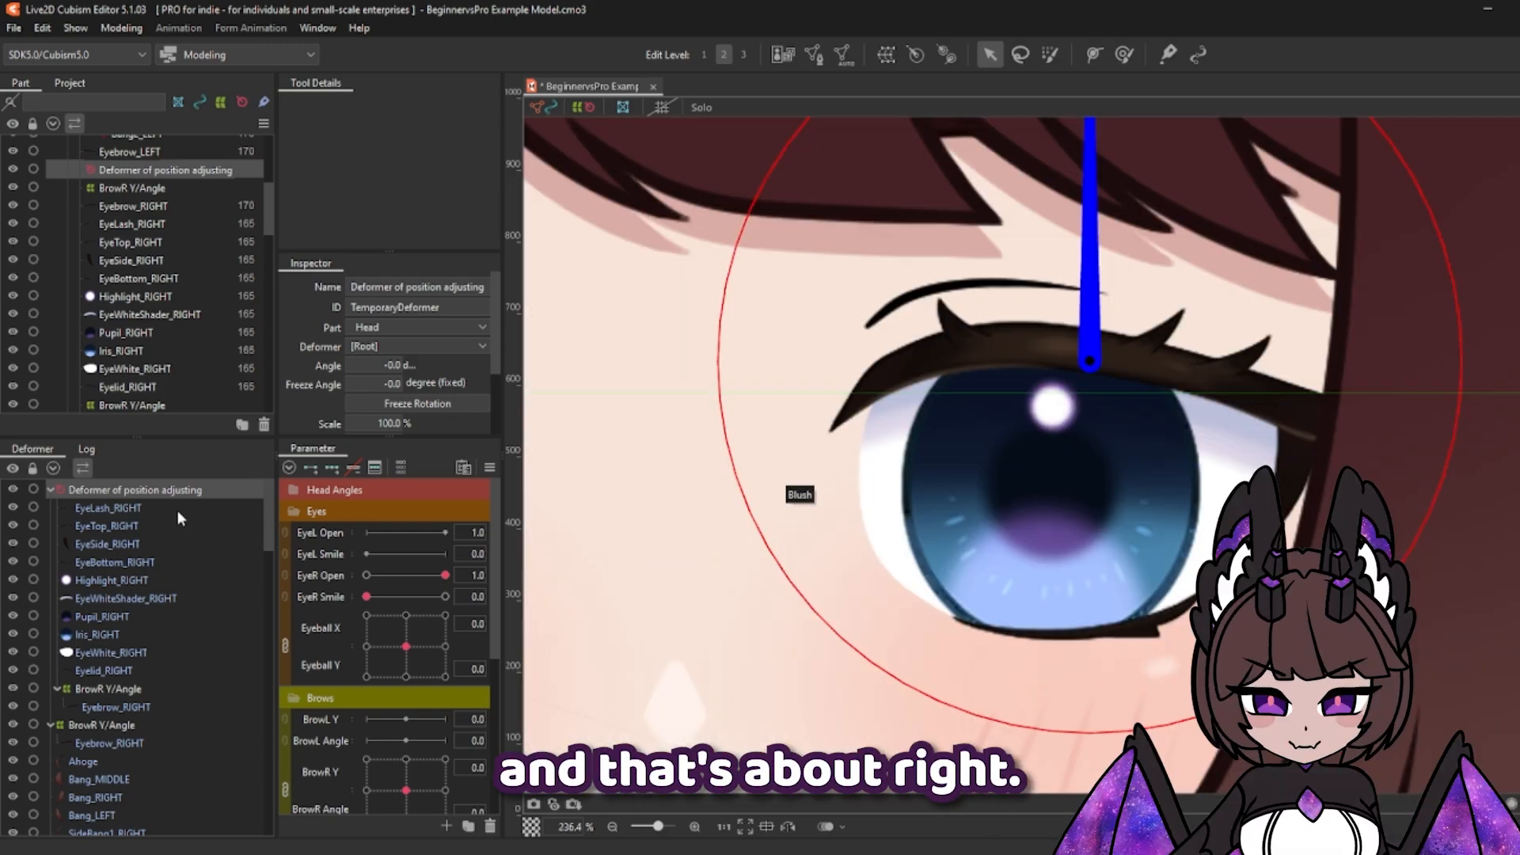
{"action": "key", "text": "Delete"}
Step: Delete the original EyeLEFT part together with all of its child elements
{"action": "scroll", "coordinate": [133, 254], "scroll_direction": "up", "scroll_amount": 5}
{"action": "scroll", "coordinate": [128, 228], "scroll_direction": "down", "scroll_amount": 5}
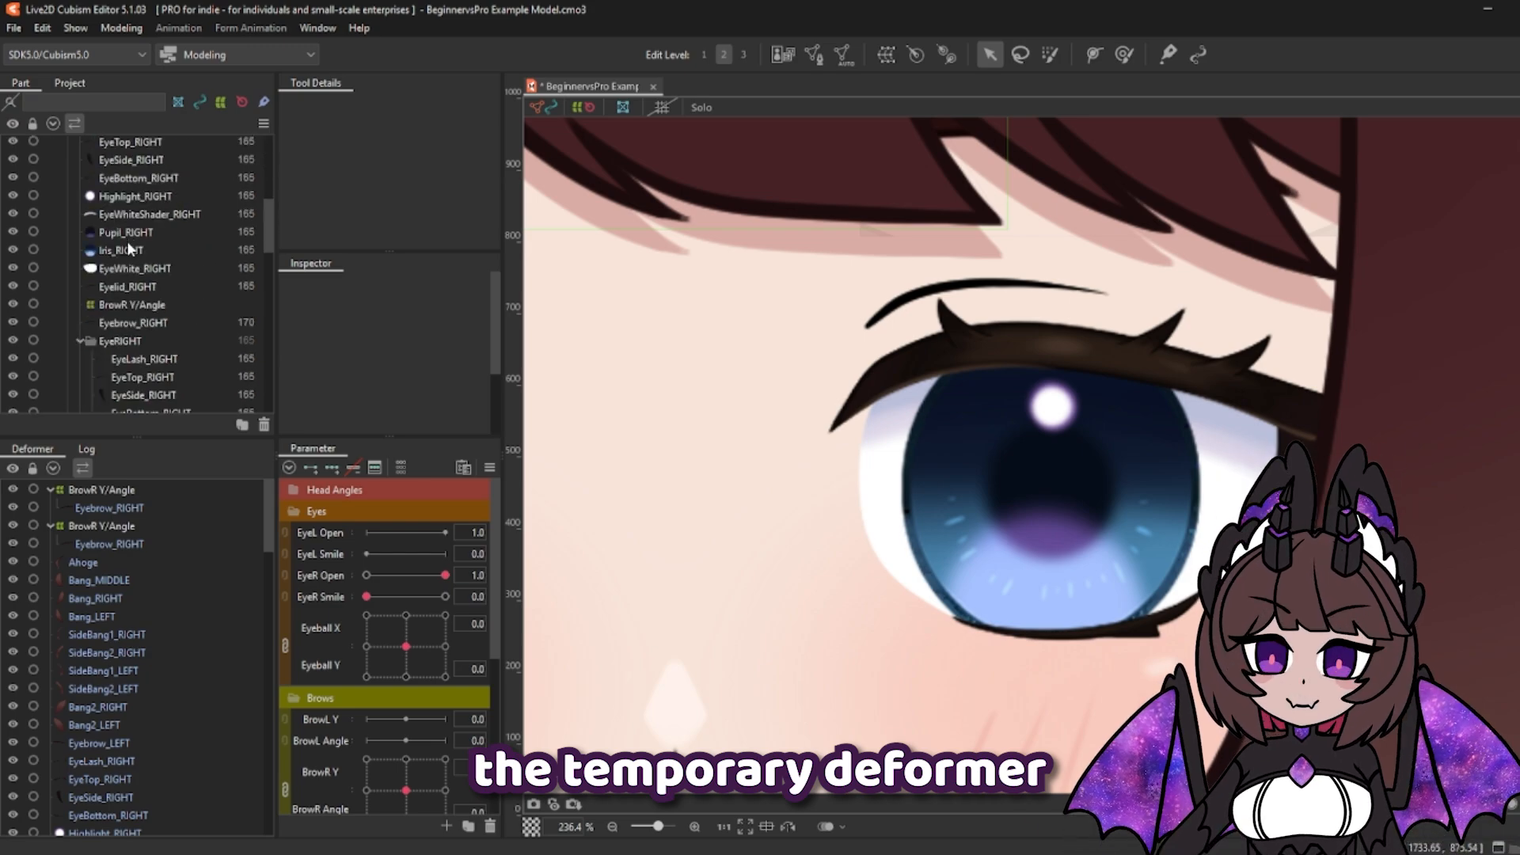
{"action": "left_click", "coordinate": [126, 362]}
{"action": "scroll", "coordinate": [127, 356], "scroll_direction": "down", "scroll_amount": 3}
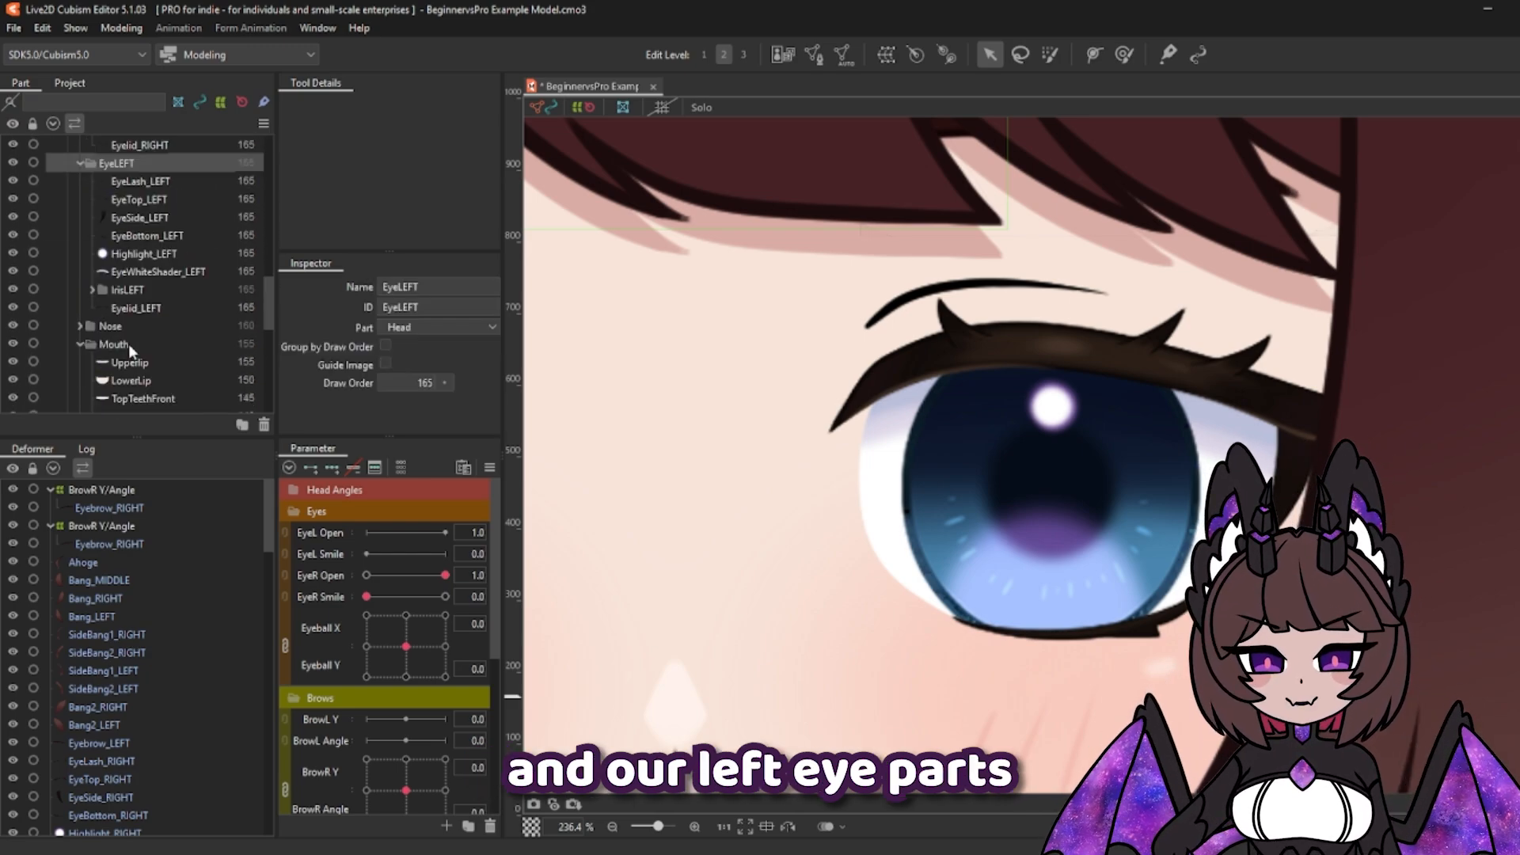
{"action": "left_click", "coordinate": [137, 309], "text": "shift"}
{"action": "key", "text": "Delete"}
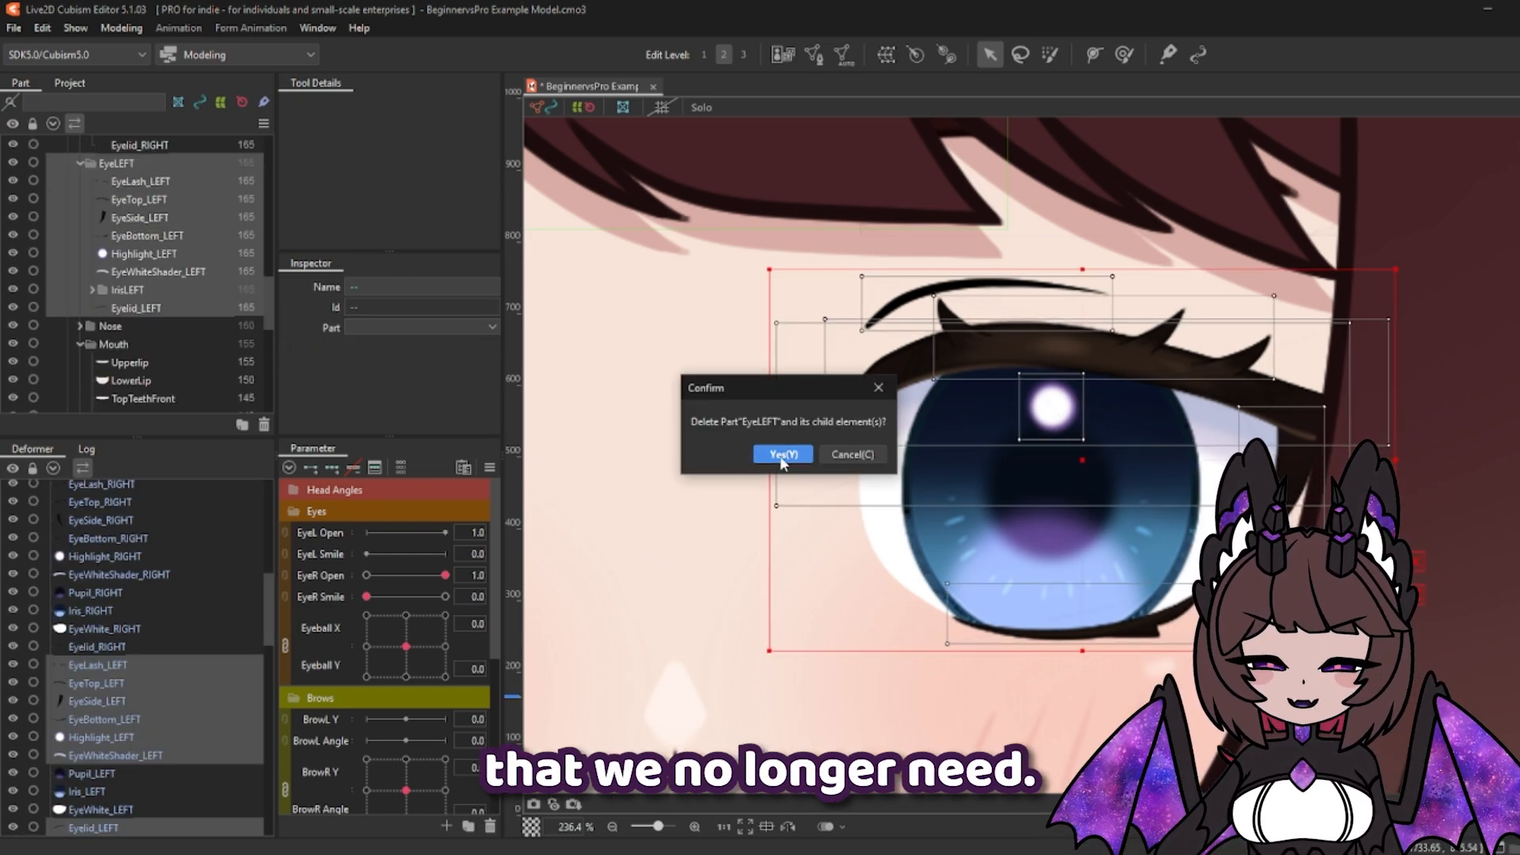
{"action": "left_click", "coordinate": [782, 455]}
Step: Test the EyeR Open, mouth and BrowR parameters, ending with BrowR Y, BrowR Angle and BrowR Form at -1.0
{"action": "scroll", "coordinate": [1195, 380], "scroll_direction": "down", "scroll_amount": 3}
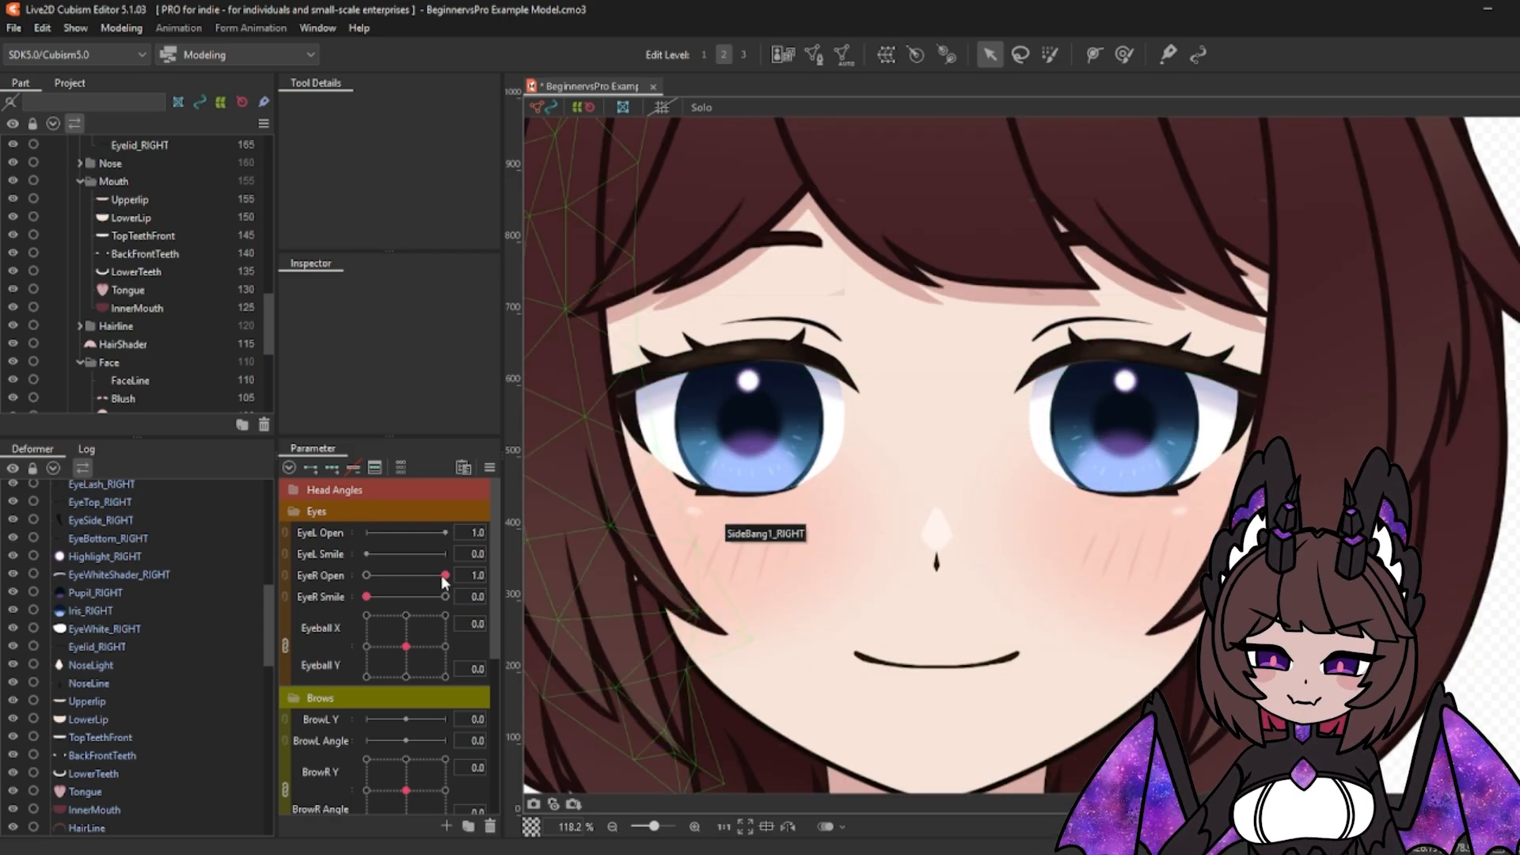
{"action": "scroll", "coordinate": [111, 540], "scroll_direction": "up", "scroll_amount": 5}
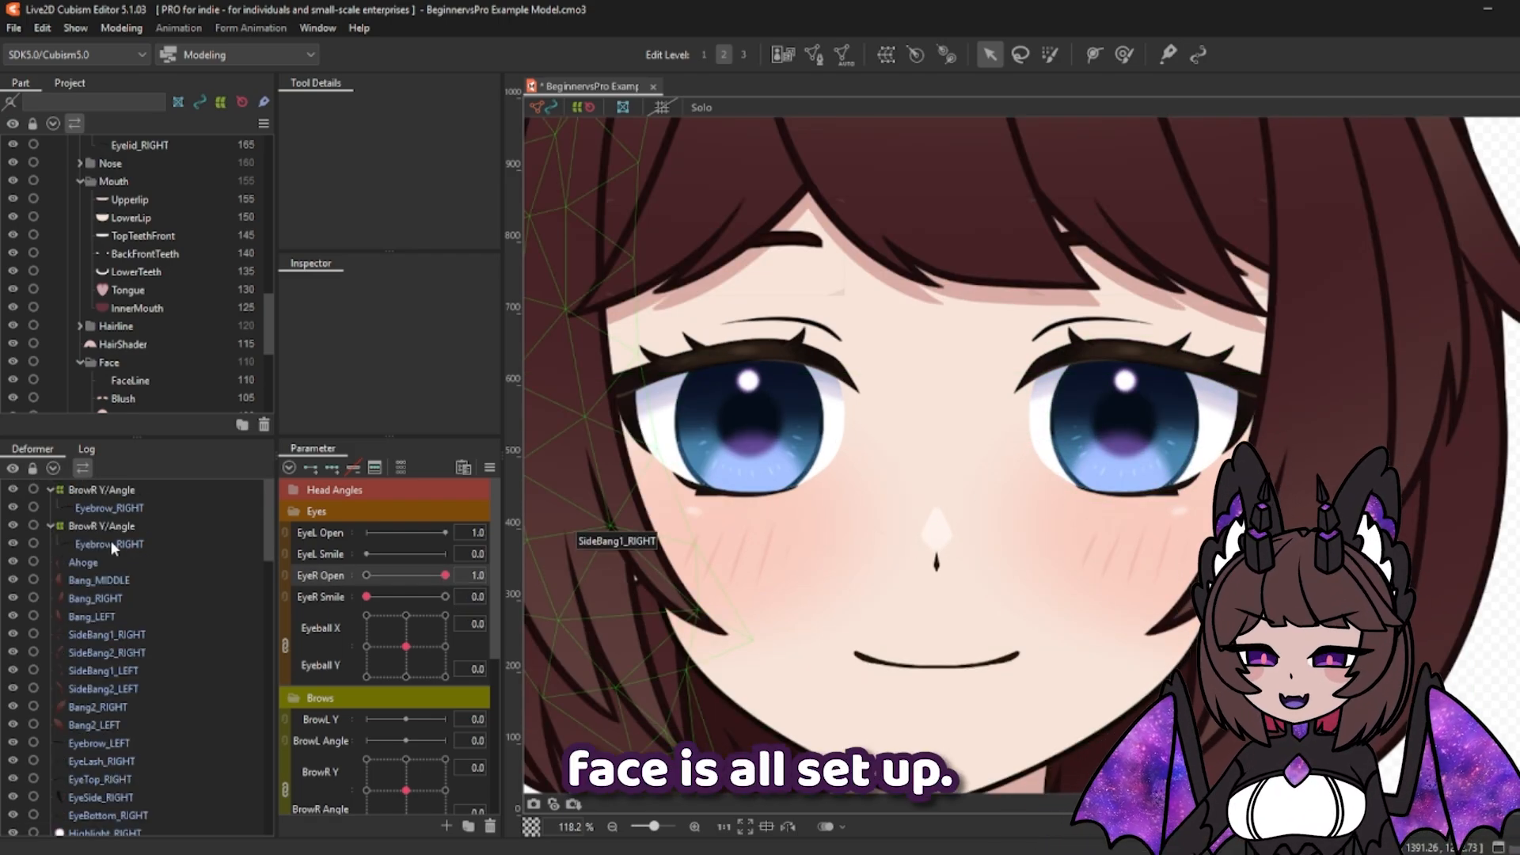
{"action": "mouse_move", "coordinate": [443, 575]}
{"action": "left_mouse_down"}
{"action": "mouse_move", "coordinate": [297, 575]}
{"action": "mouse_move", "coordinate": [450, 576]}
{"action": "left_mouse_up"}
{"action": "scroll", "coordinate": [402, 657], "scroll_direction": "down", "scroll_amount": 5}
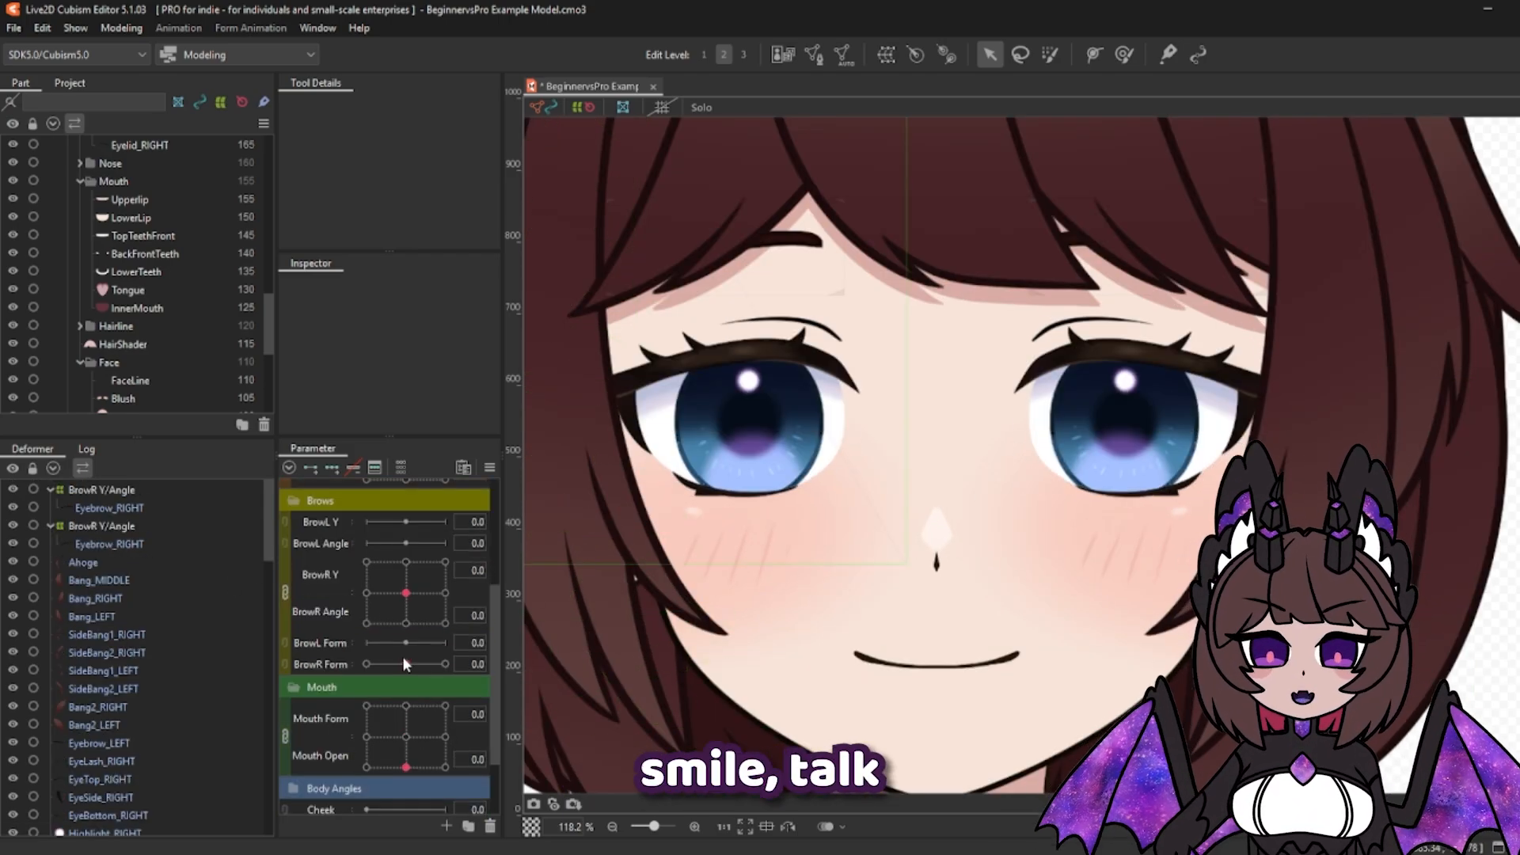
{"action": "mouse_move", "coordinate": [405, 767]}
{"action": "left_mouse_down"}
{"action": "mouse_move", "coordinate": [377, 717]}
{"action": "mouse_move", "coordinate": [420, 703]}
{"action": "mouse_move", "coordinate": [408, 771]}
{"action": "left_mouse_up"}
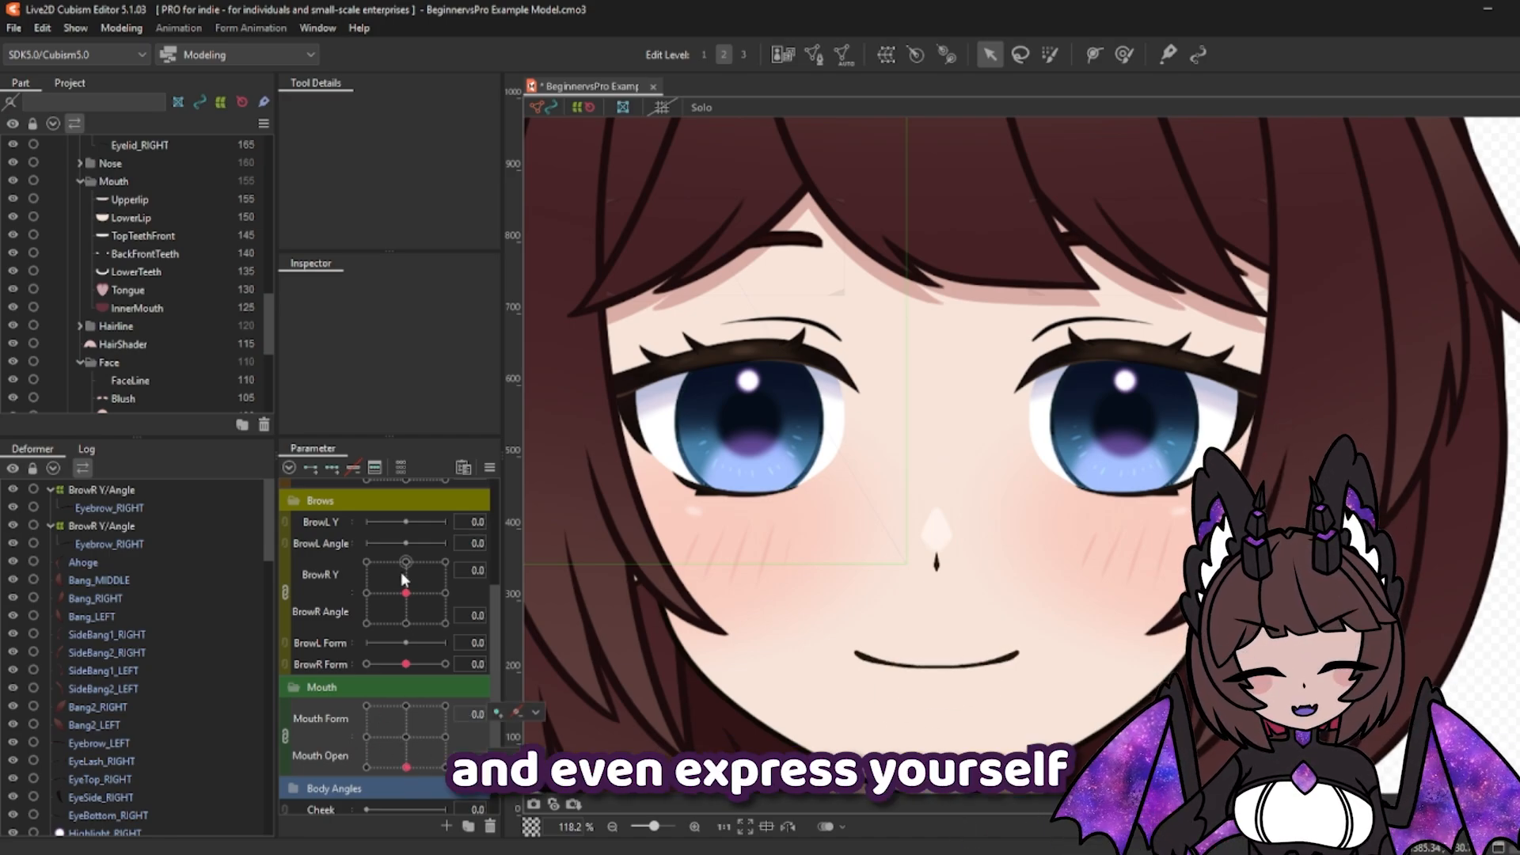
{"action": "left_click_drag", "start_coordinate": [406, 664], "coordinate": [396, 664]}
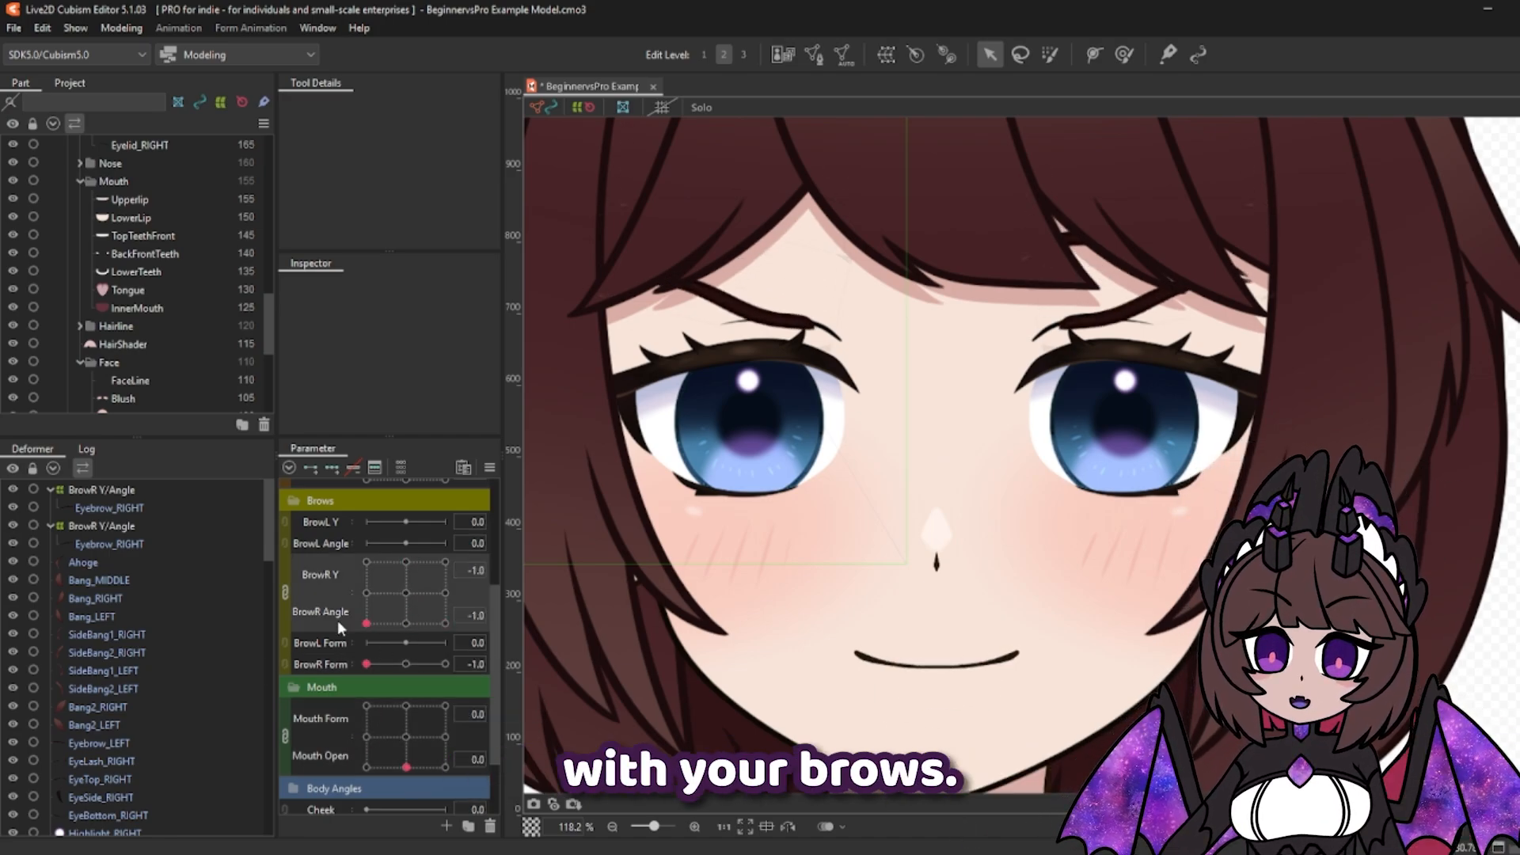